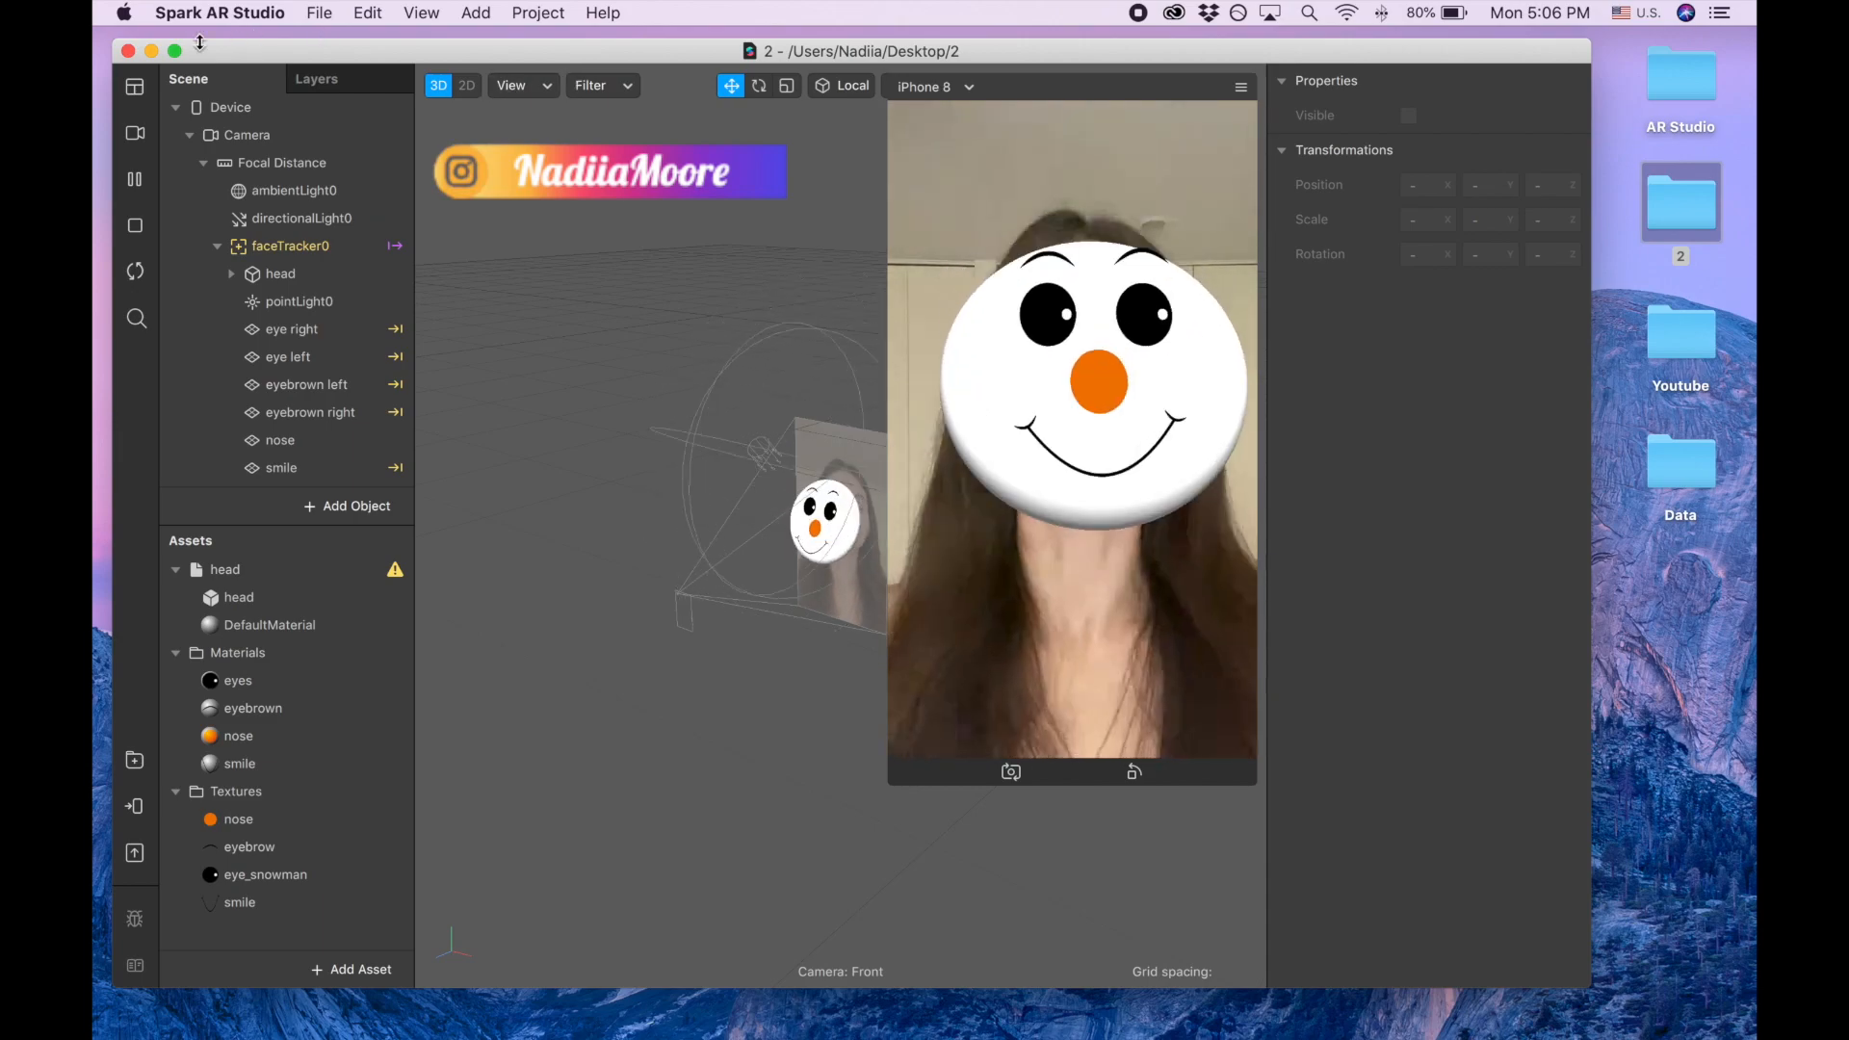
- Close the finished snowman project and create a new blank project
left_click(128, 51)
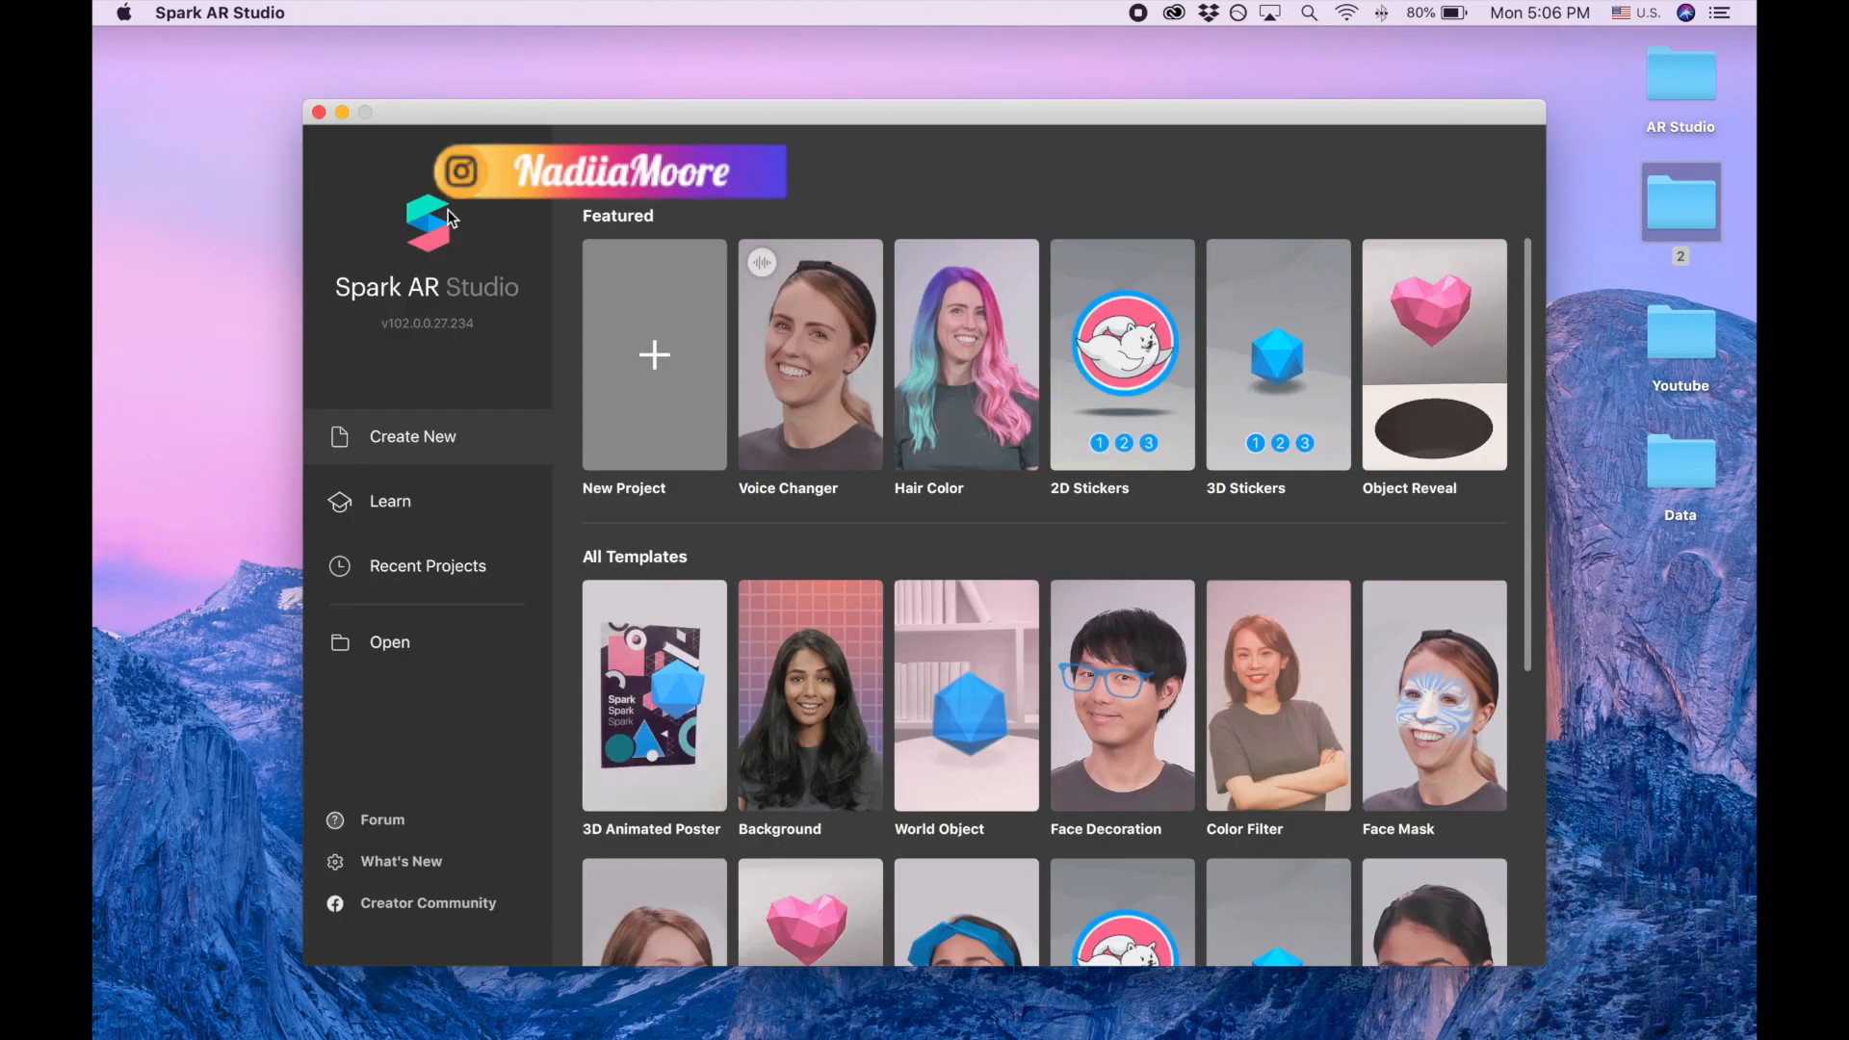
left_click(673, 418)
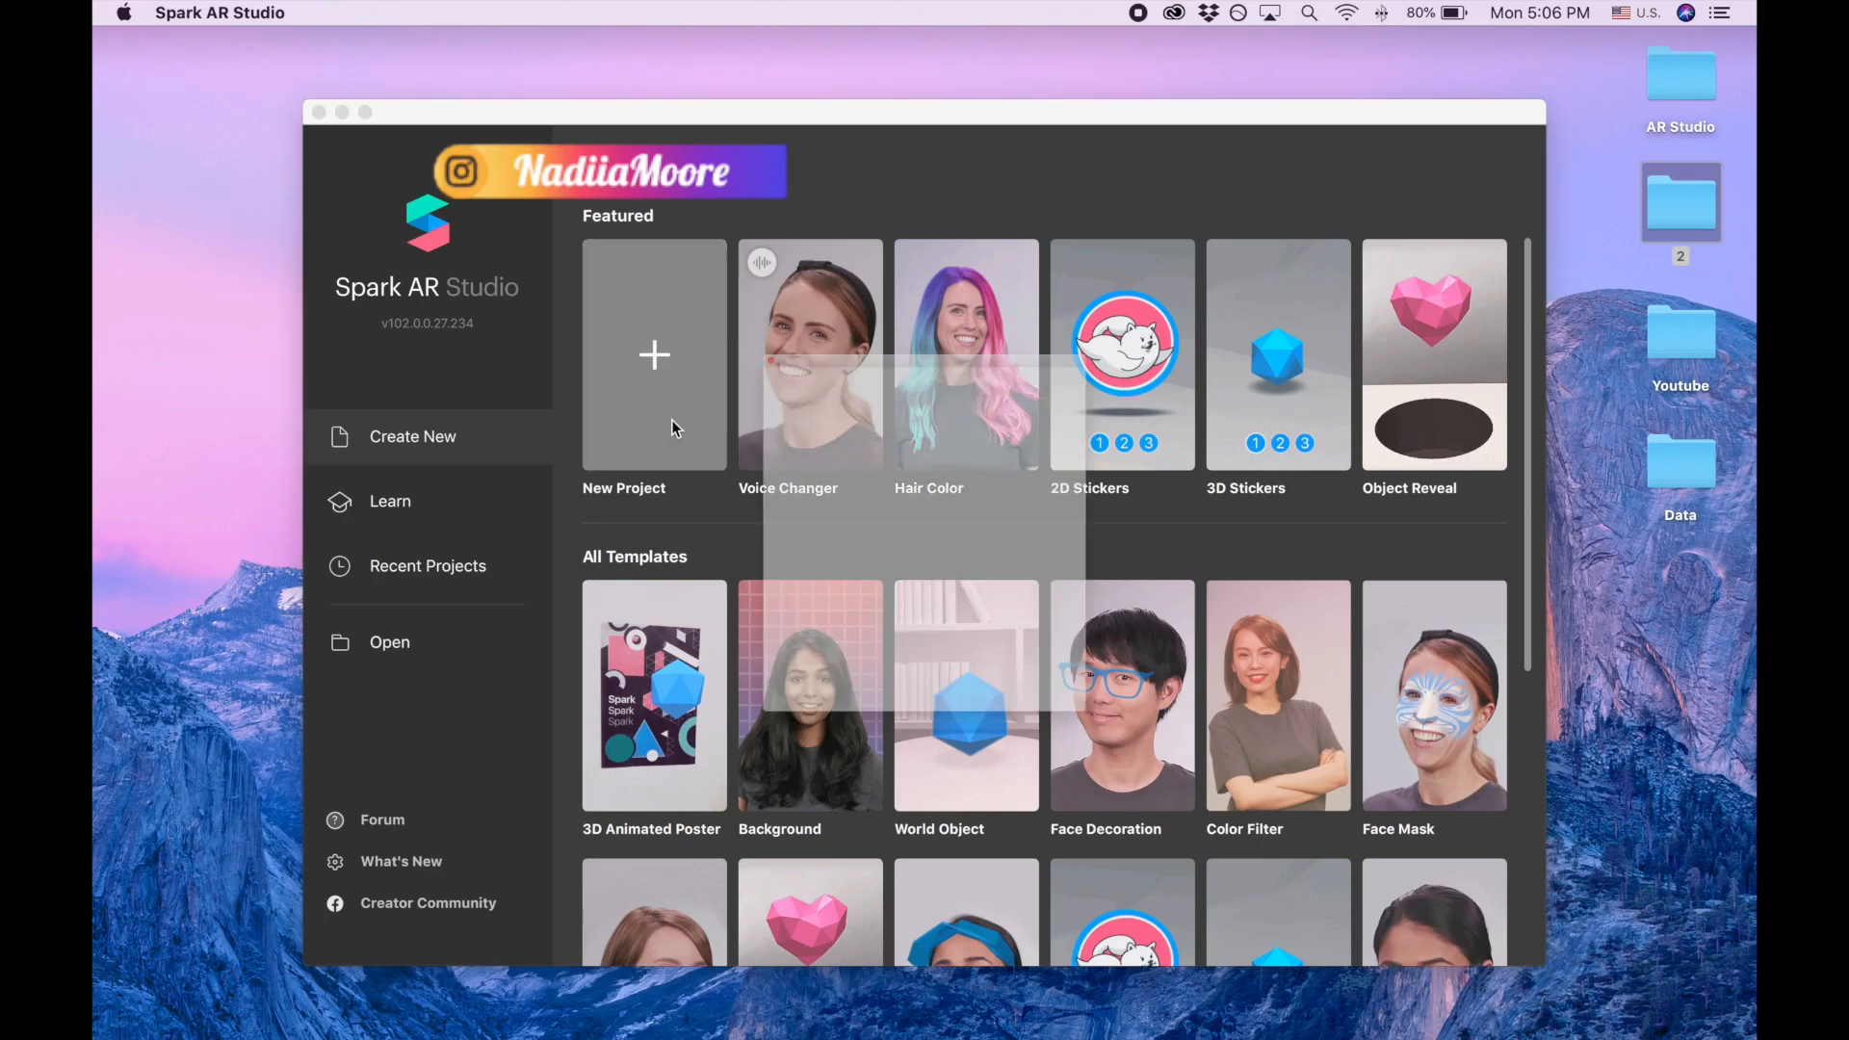
left_click(1086, 679)
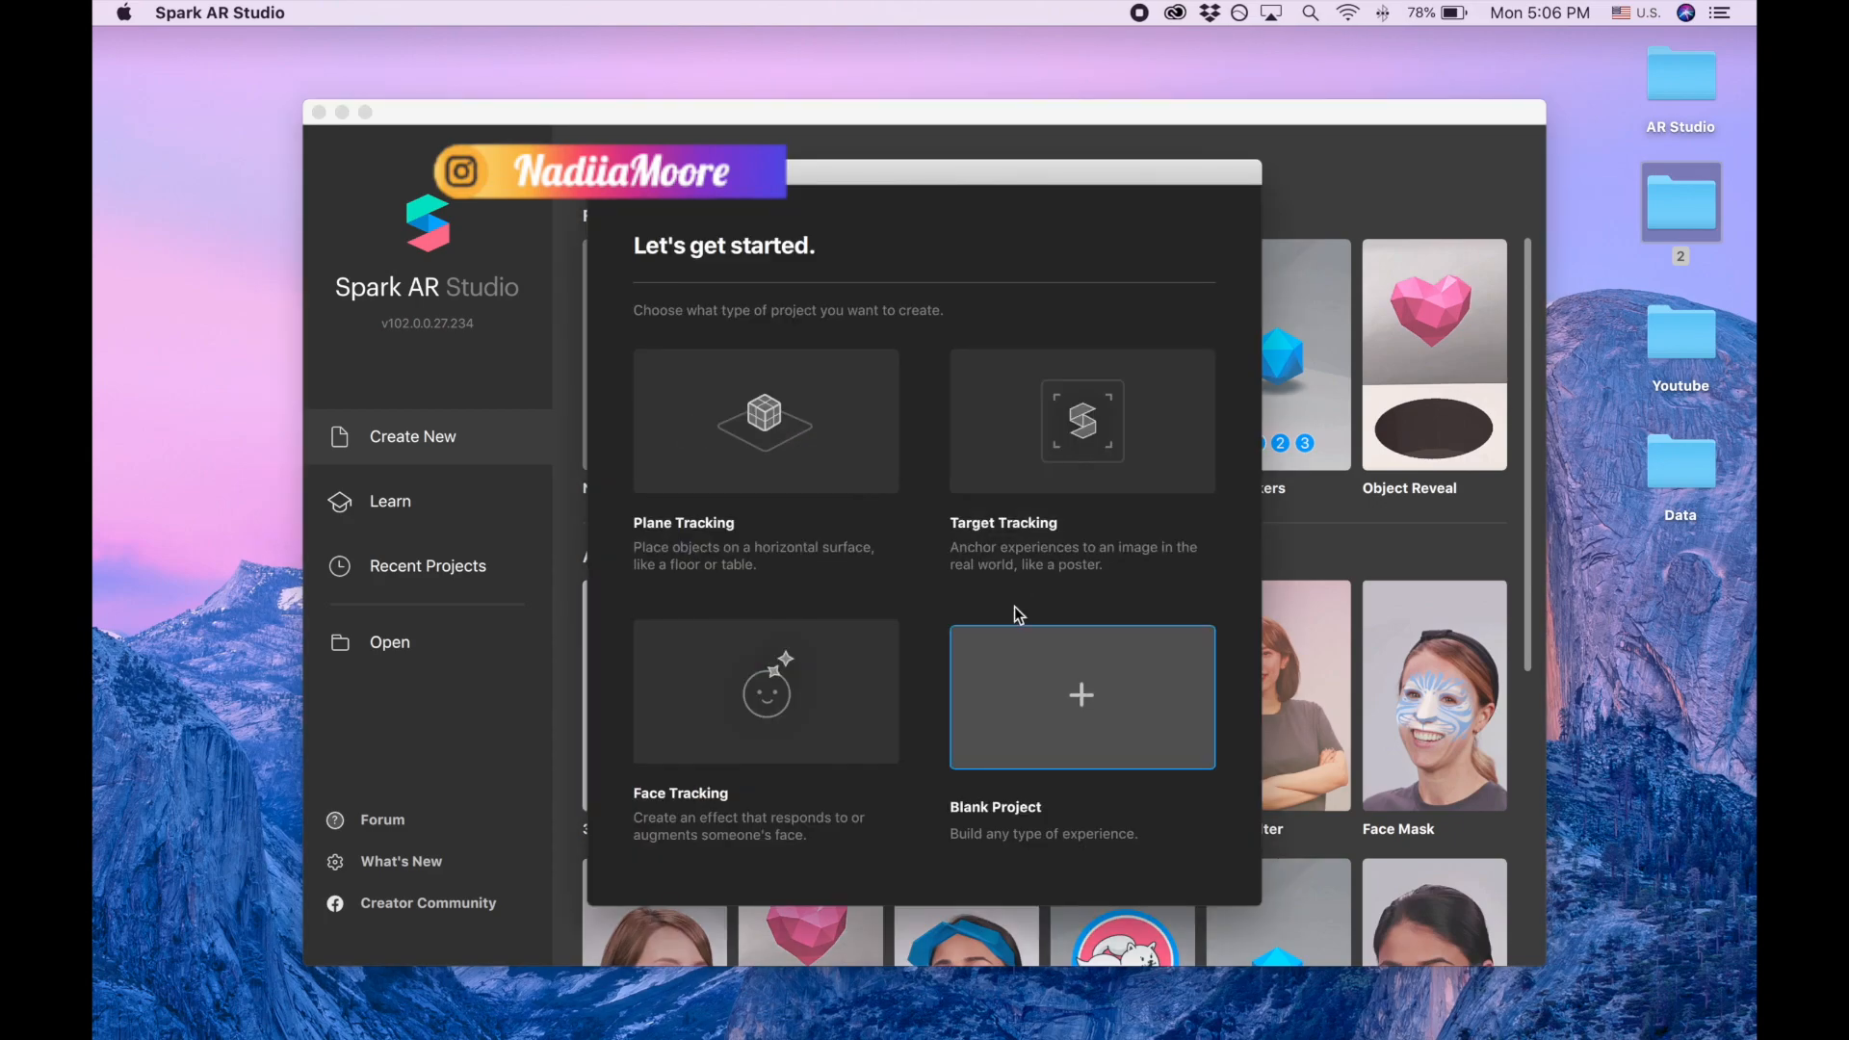
- Import head.obj and the smile, nose, eyebrow and eye_snowman PNG files from the Snowman downloads folder into the project's assets
mouse_move(96, 678)
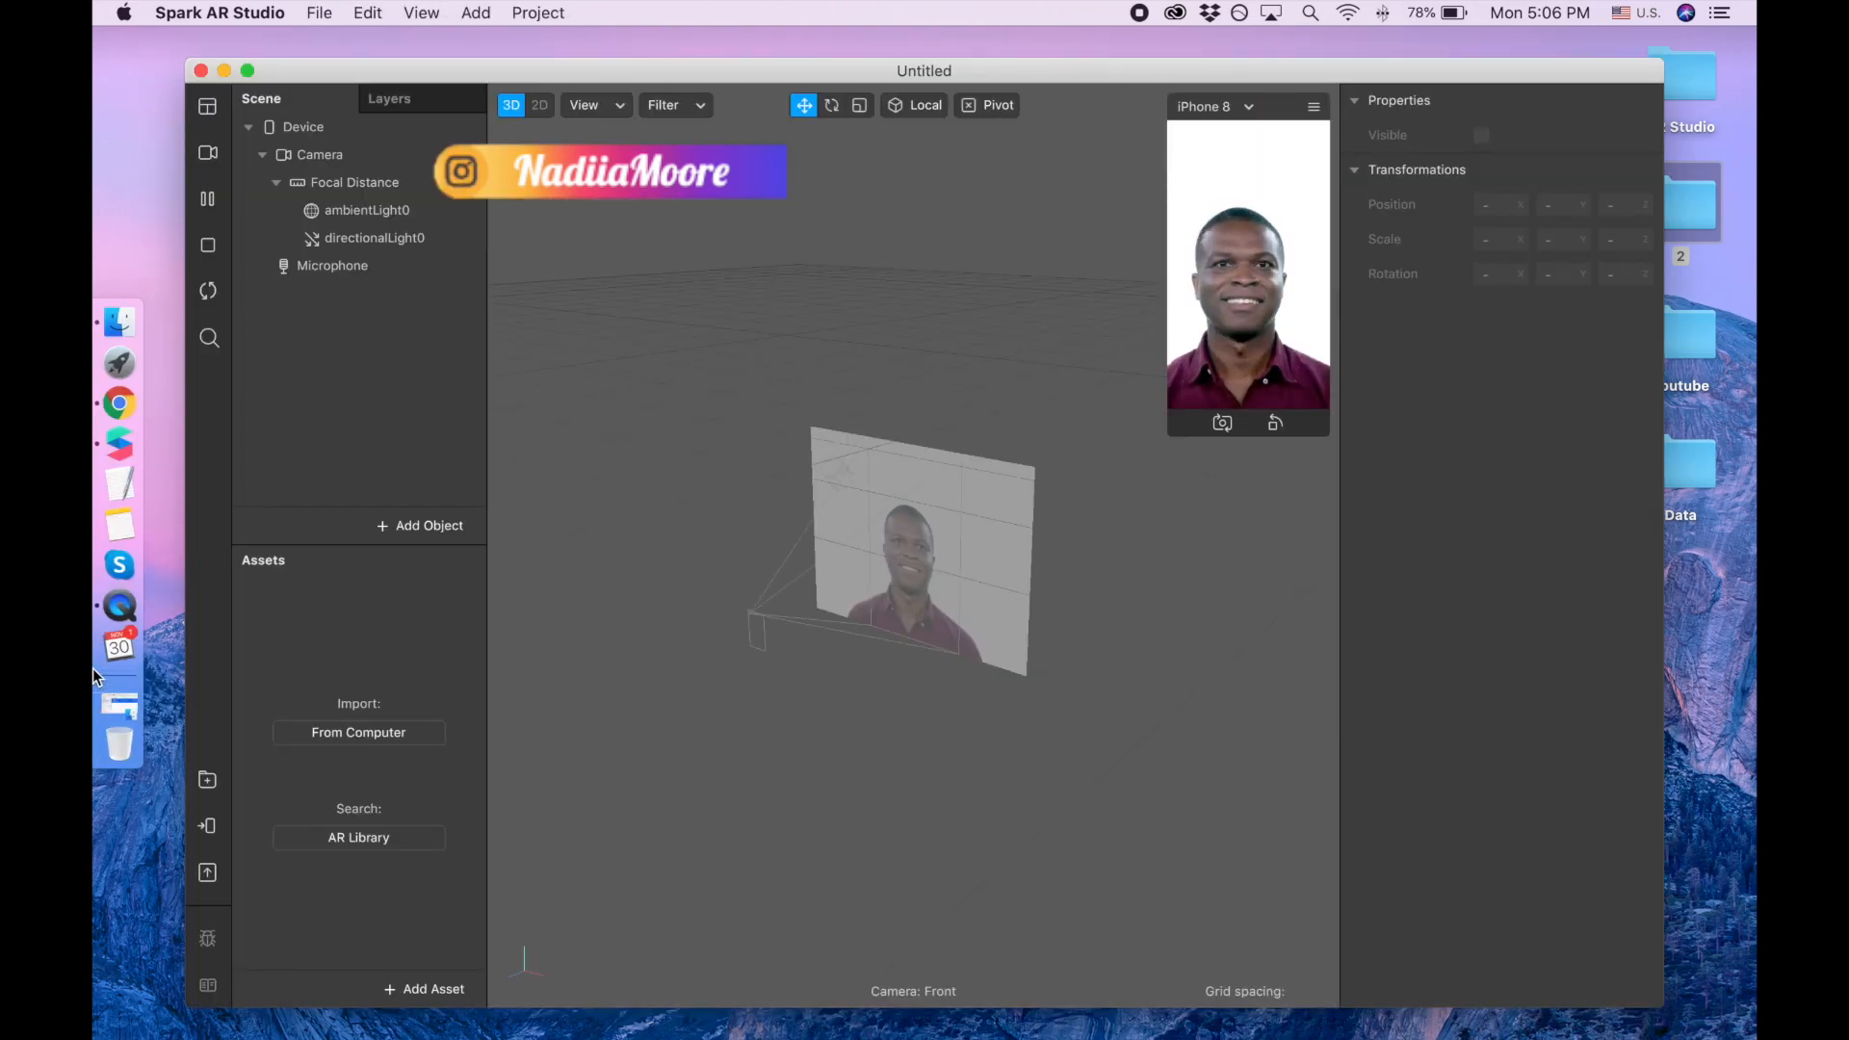
left_click(117, 708)
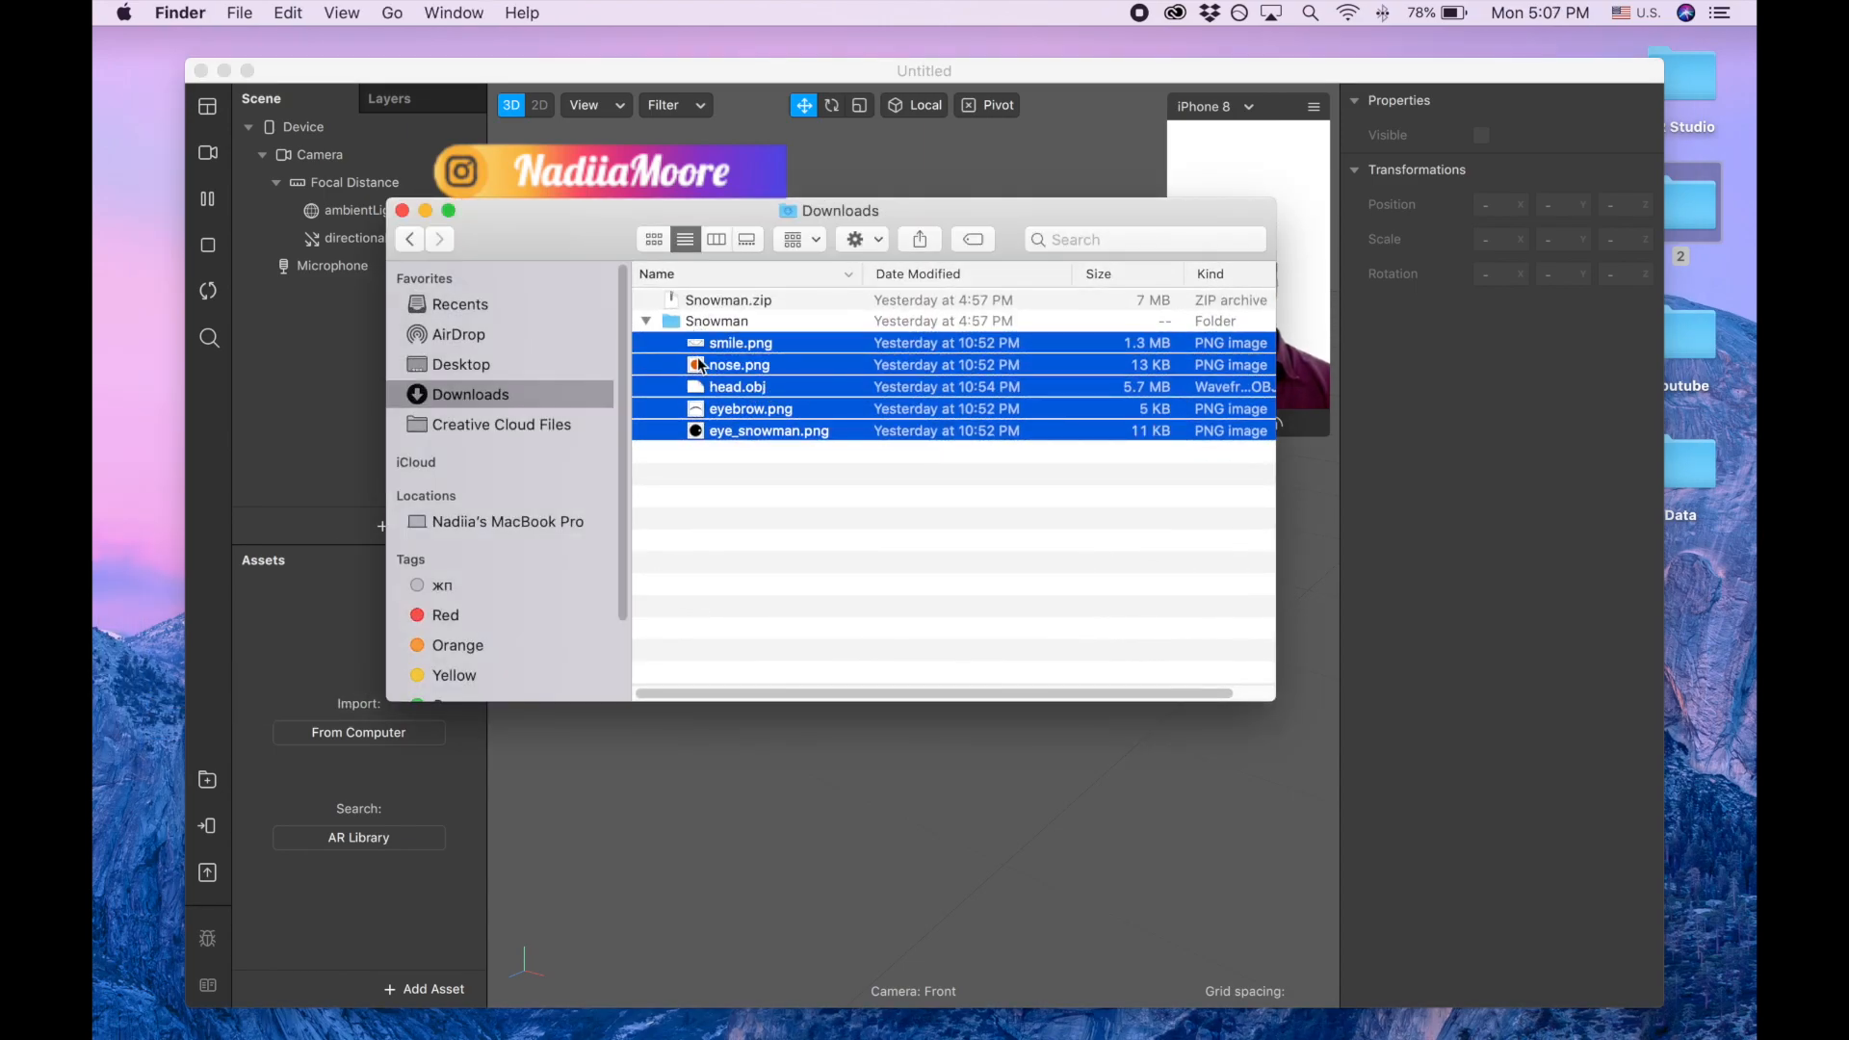
left_click_drag(763, 389, 325, 658)
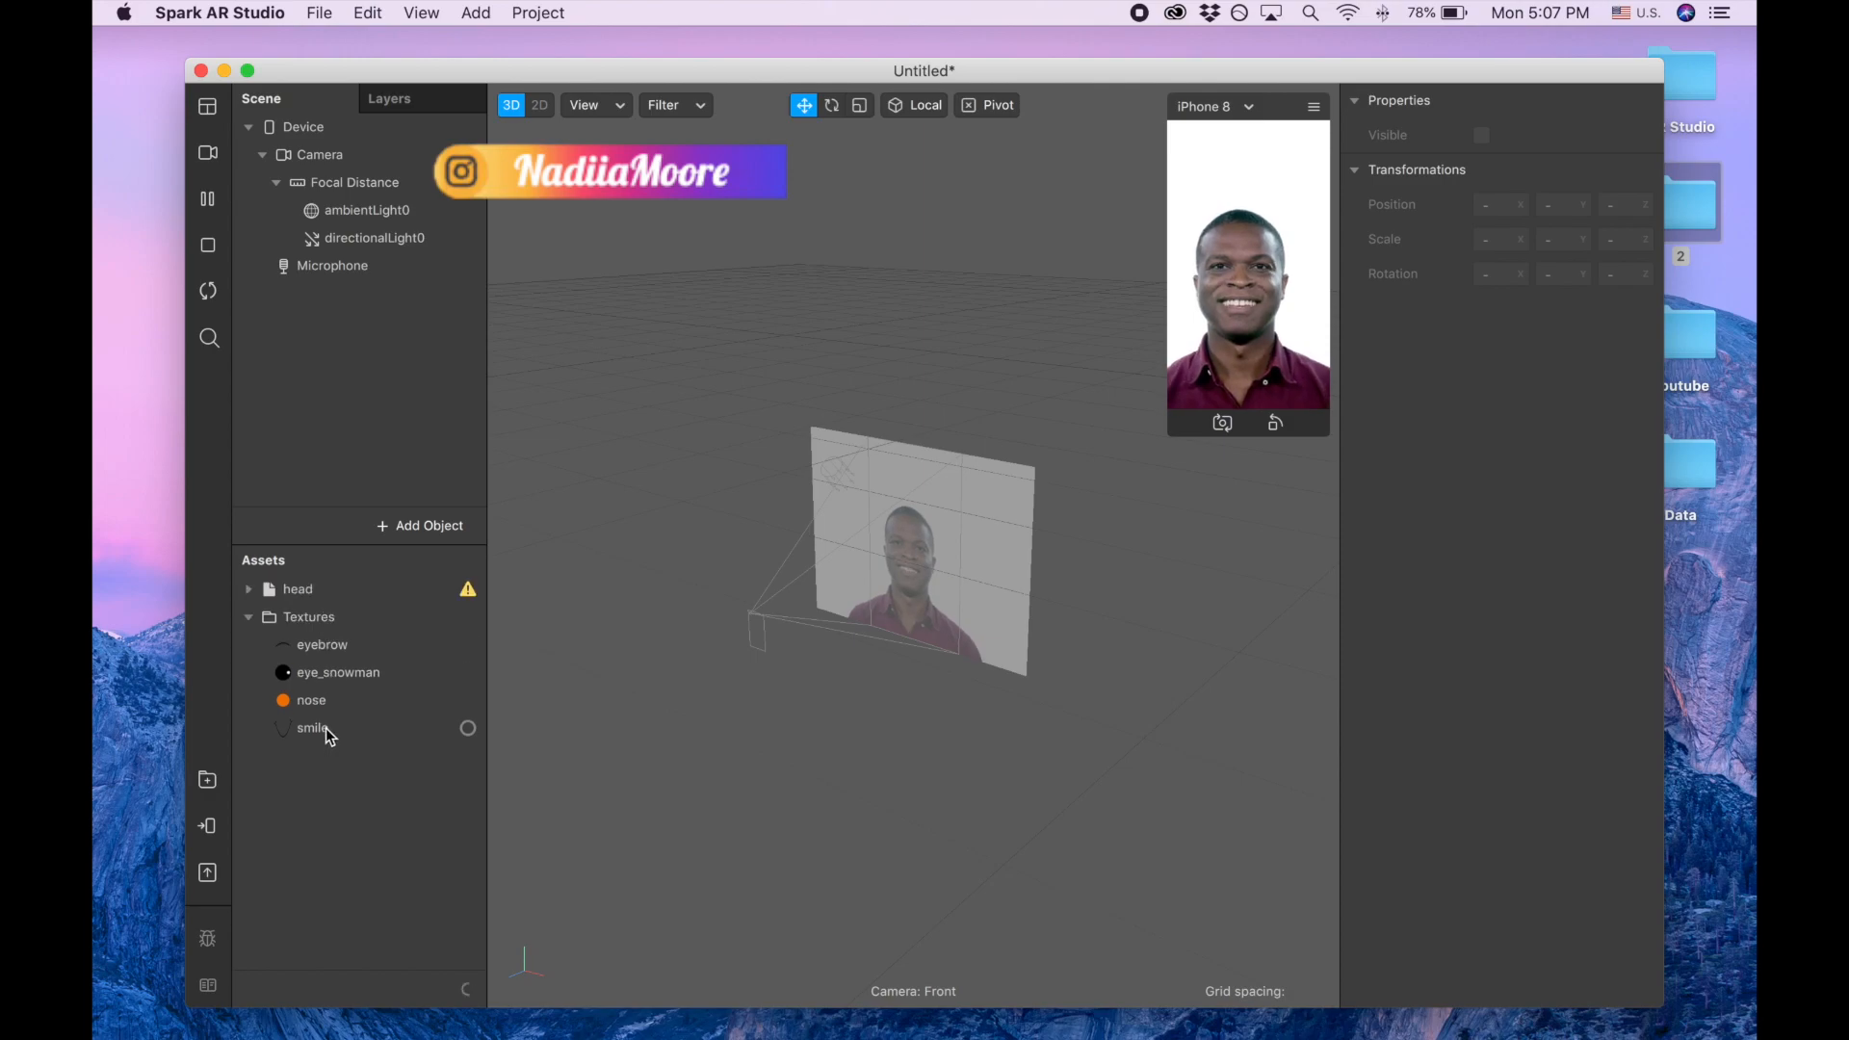
left_click(398, 808)
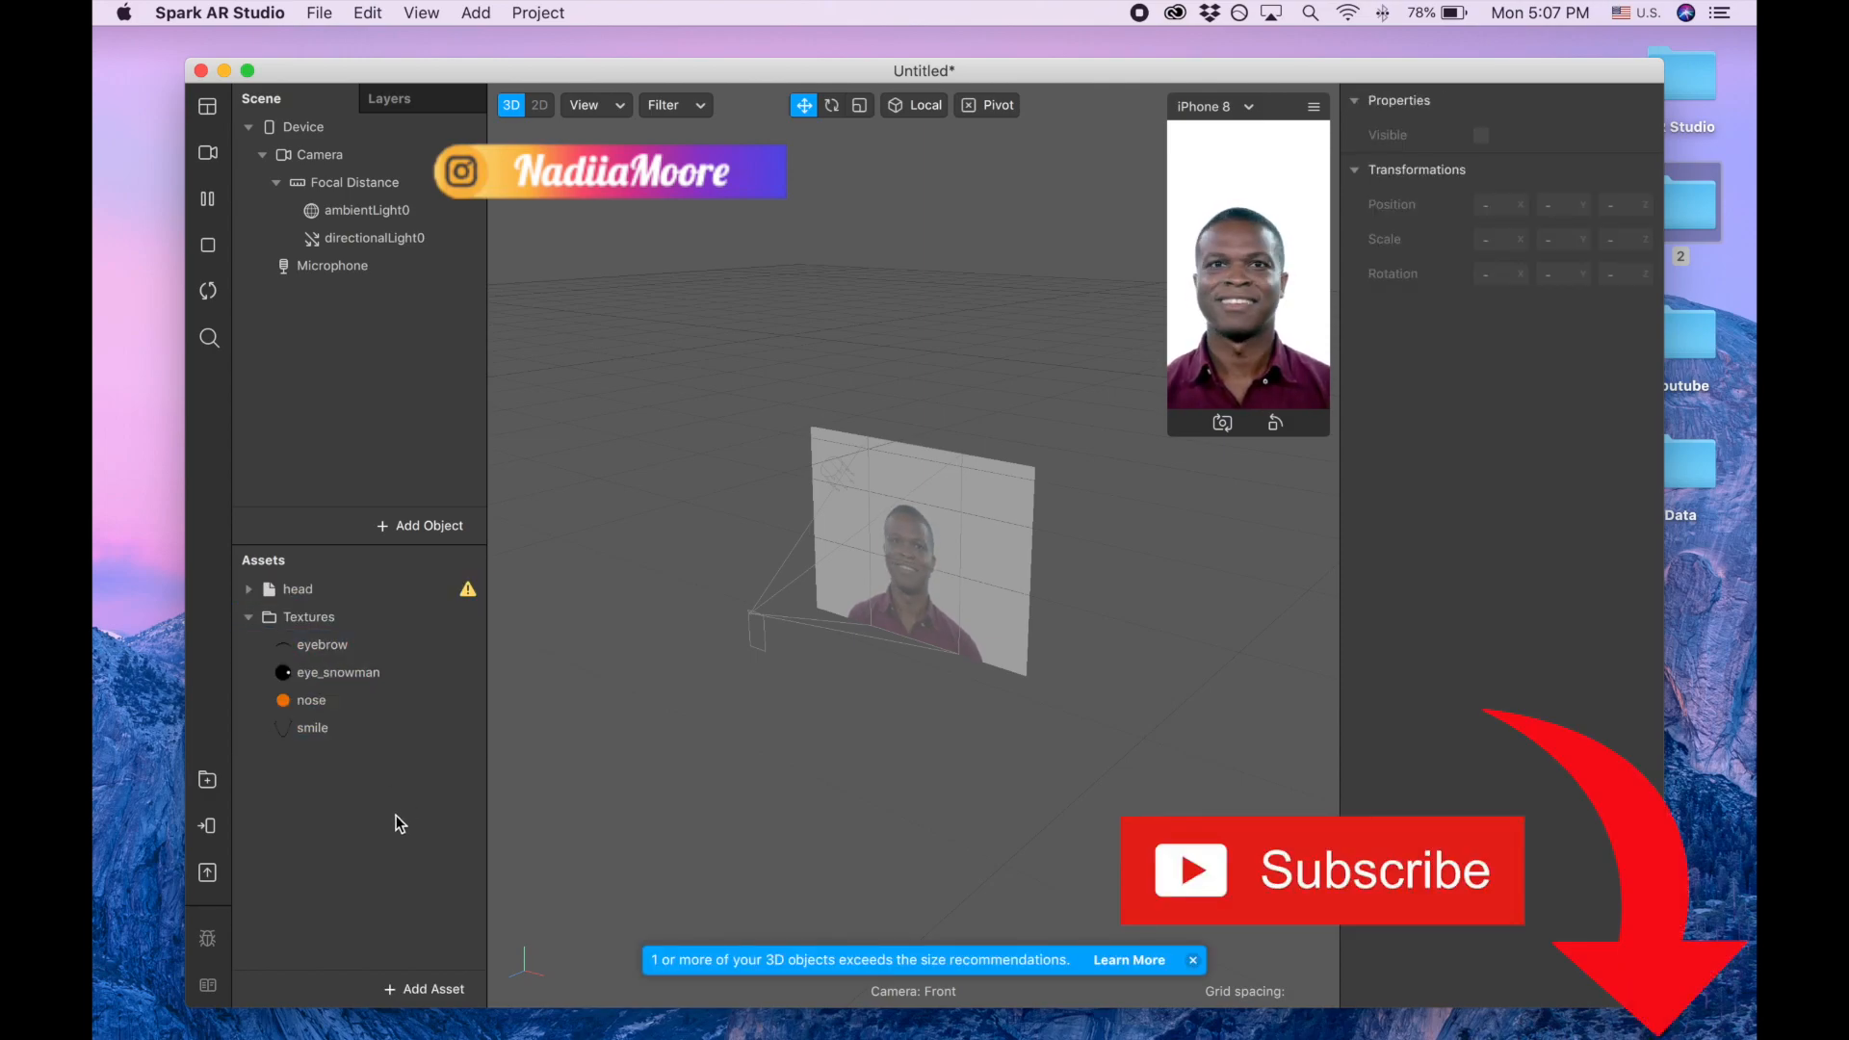
- Enable No compression for the eyebrow, eye_snowman, nose and smile textures
left_click(364, 643)
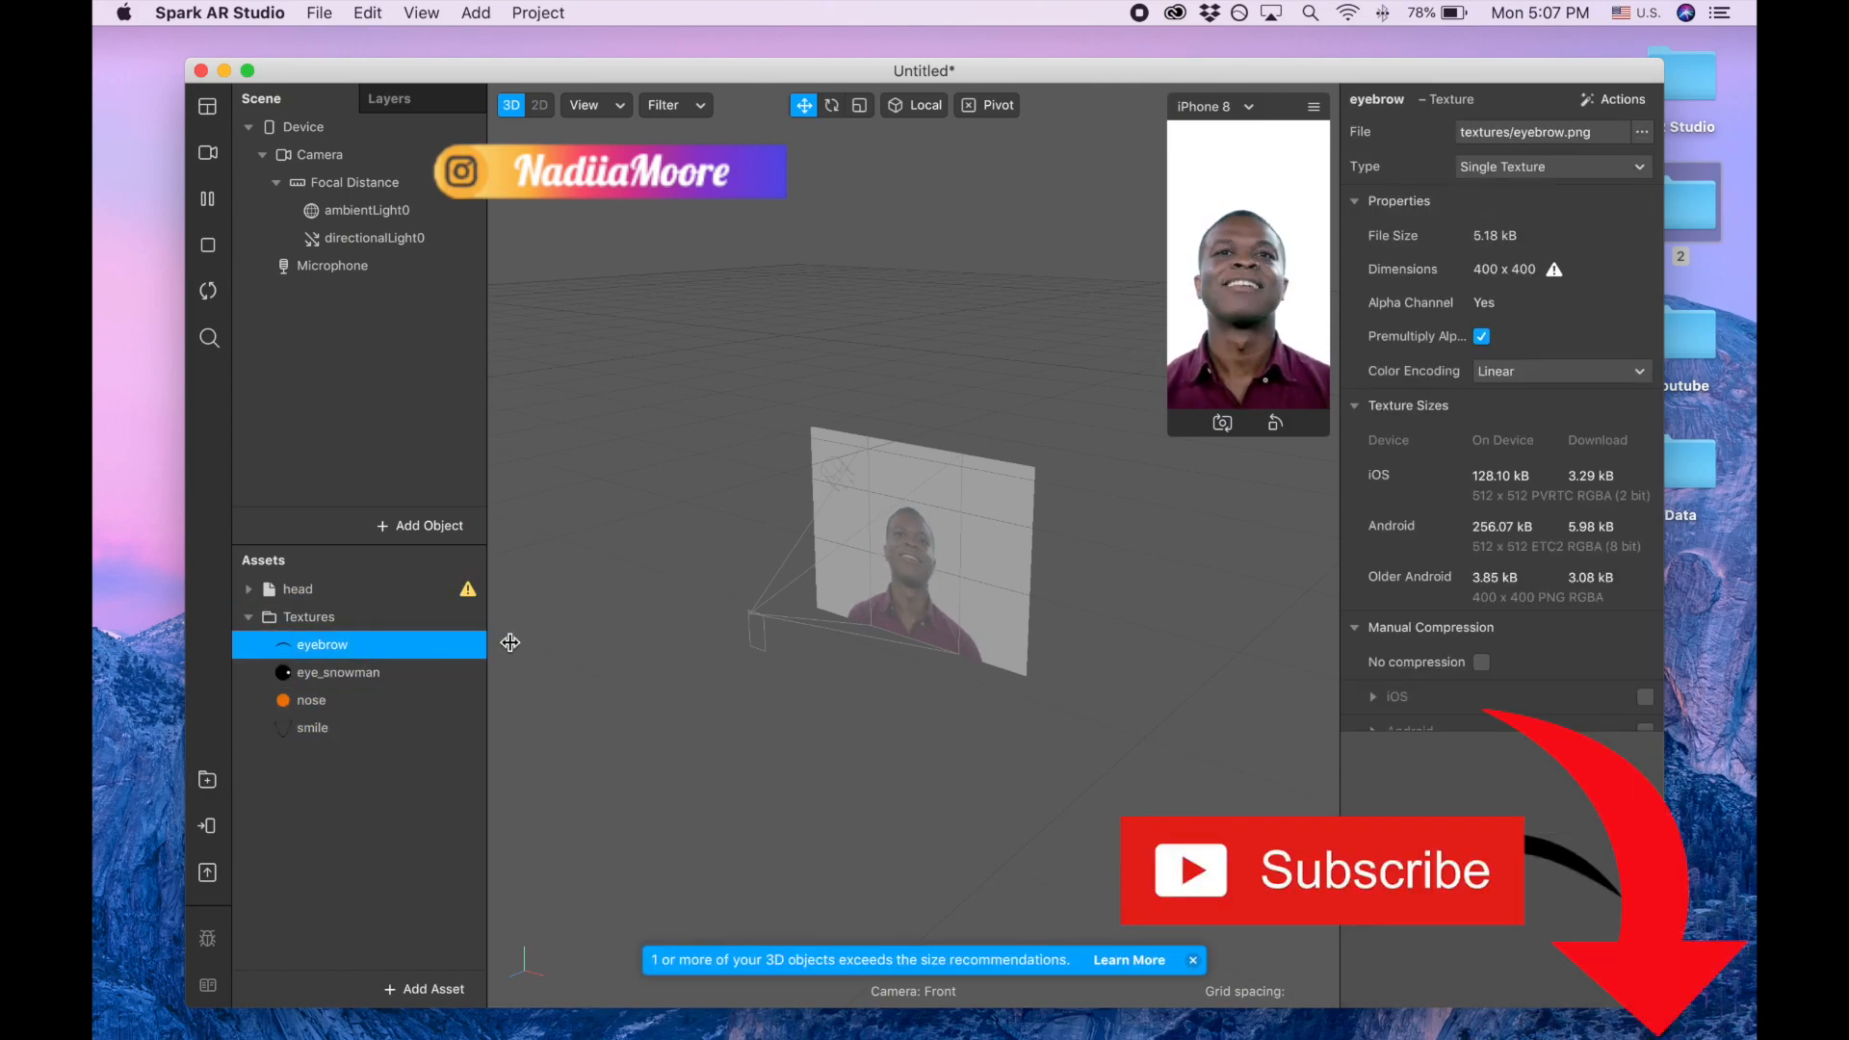
left_click(1481, 663)
left_click(412, 672)
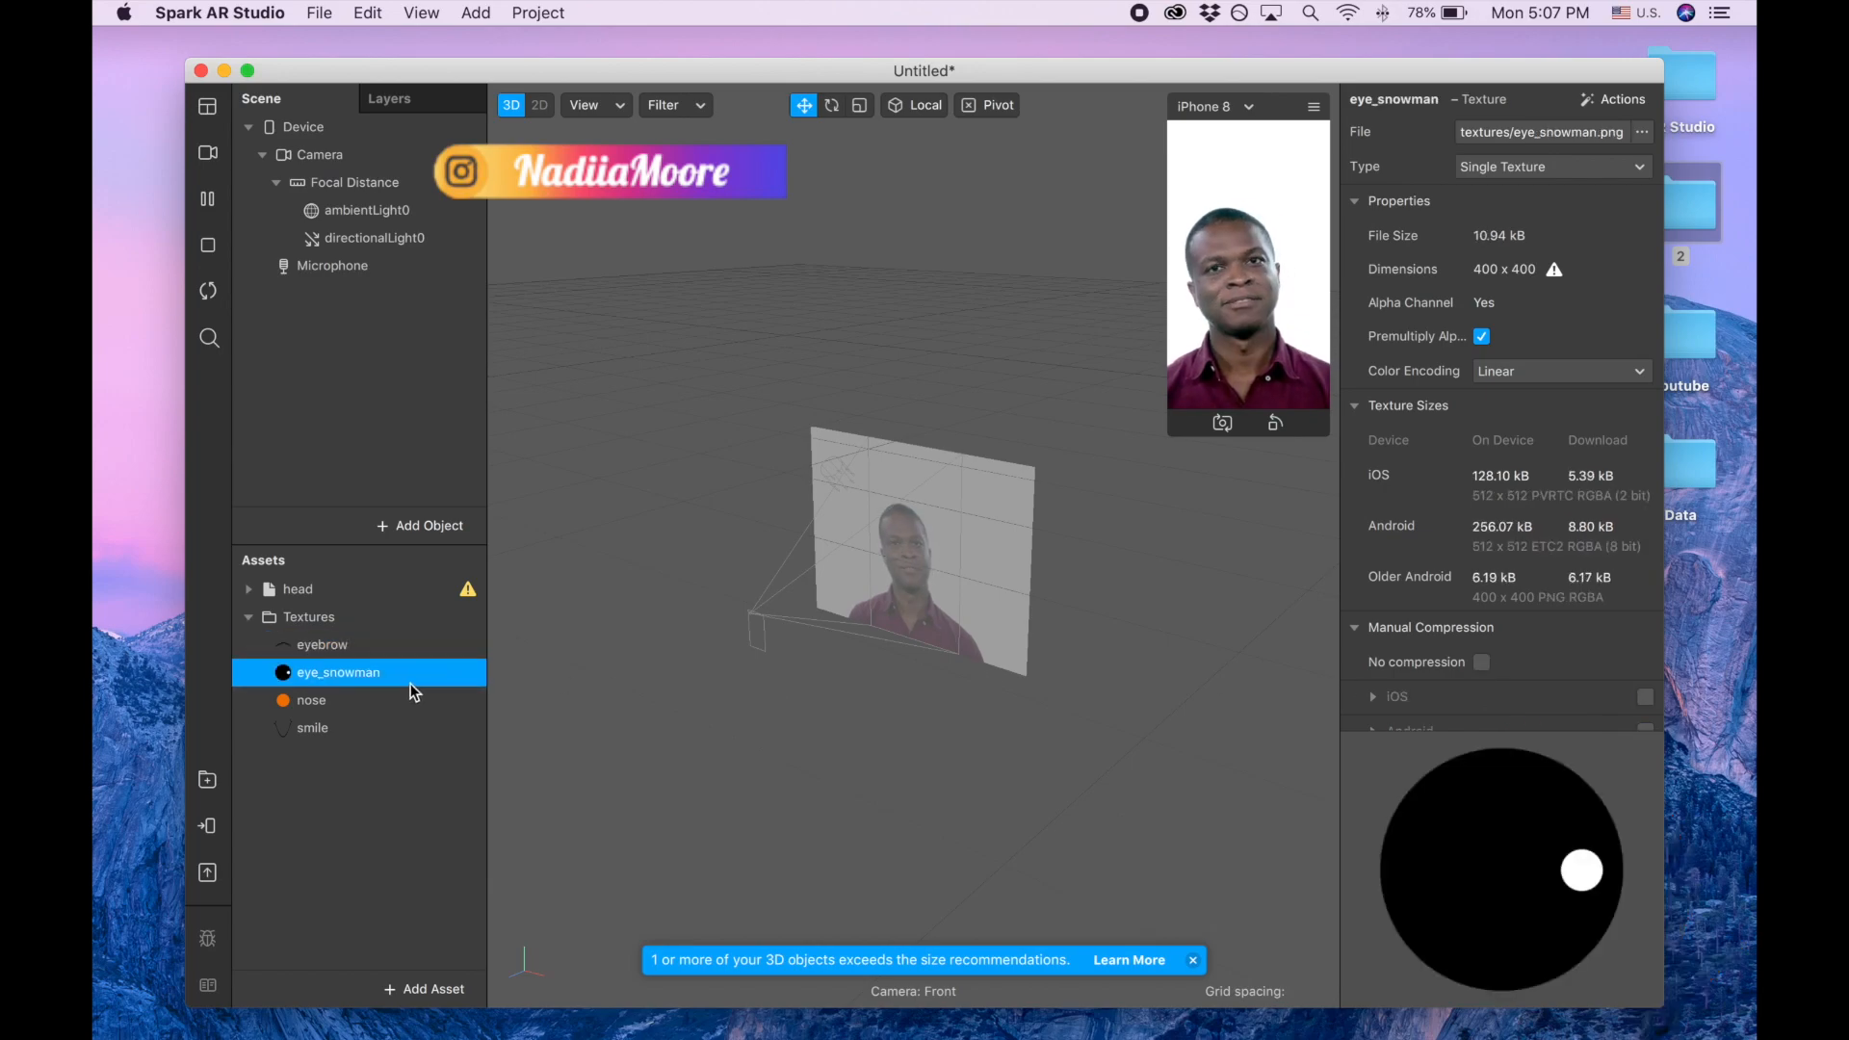
left_click(1482, 663)
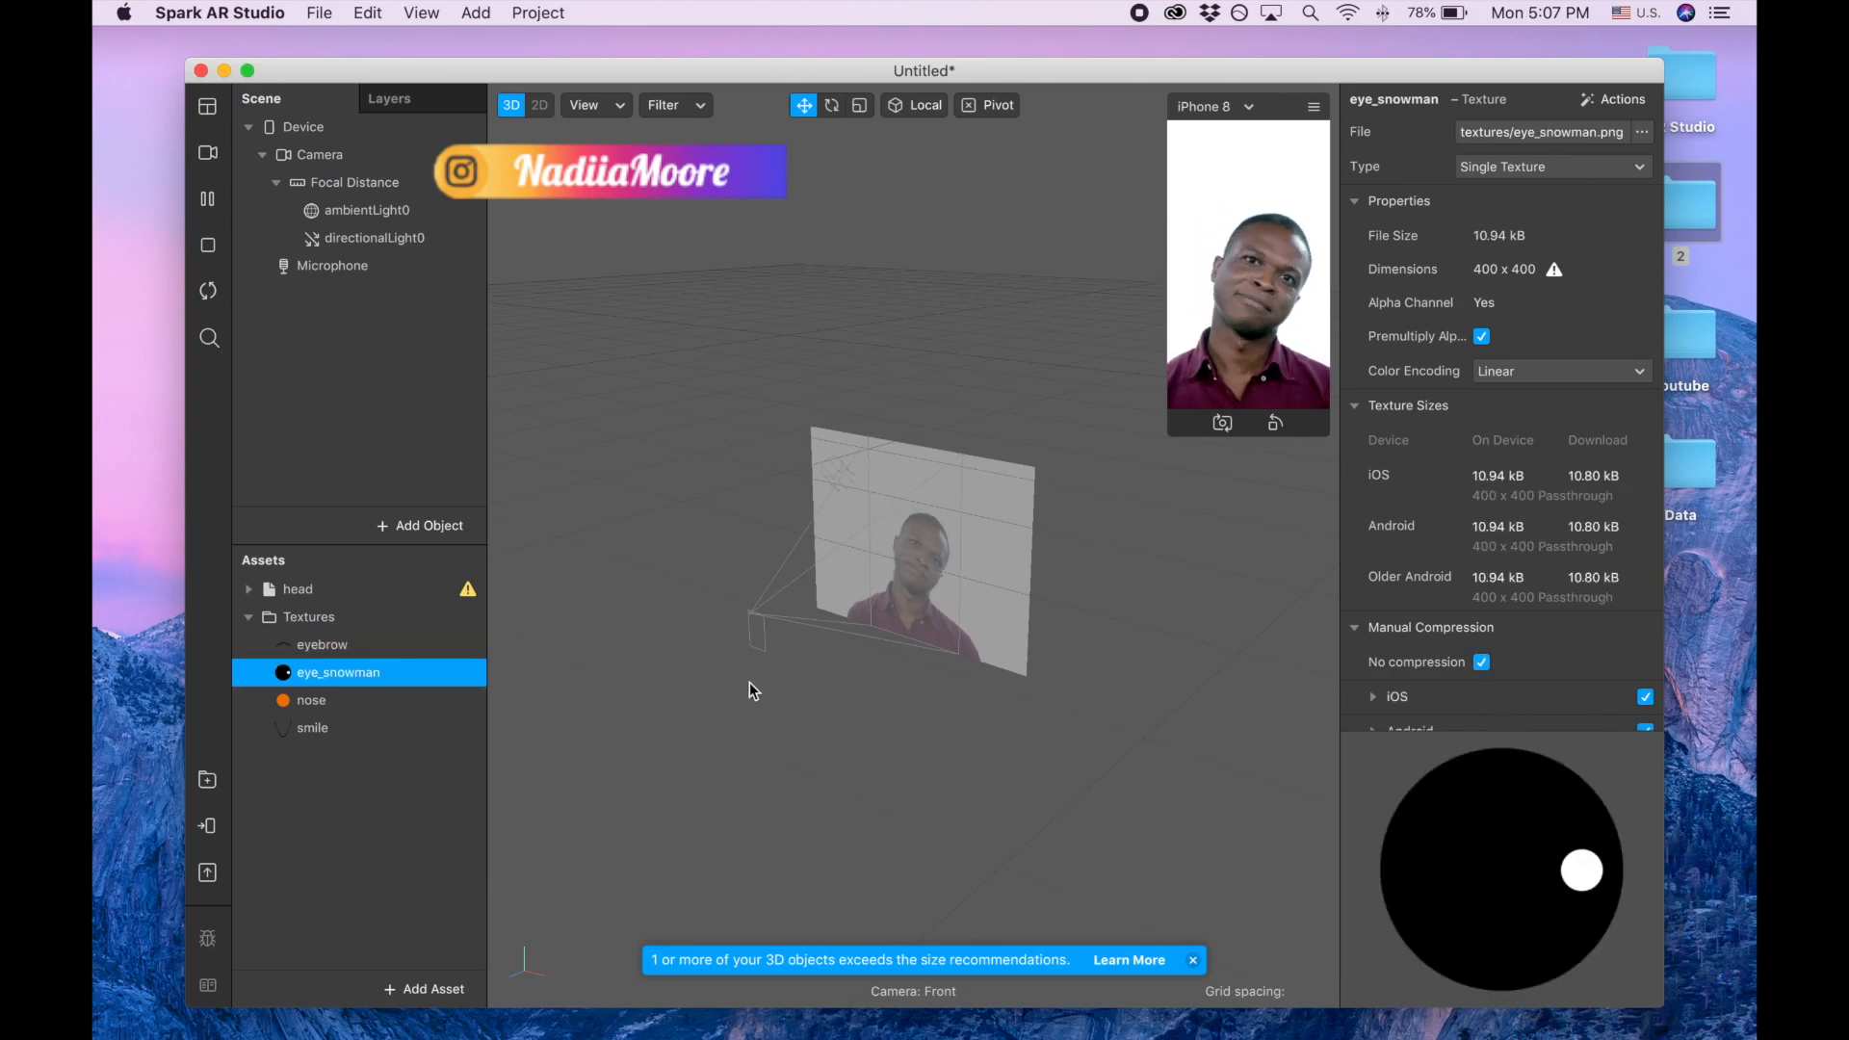
left_click(379, 701)
left_click(1481, 662)
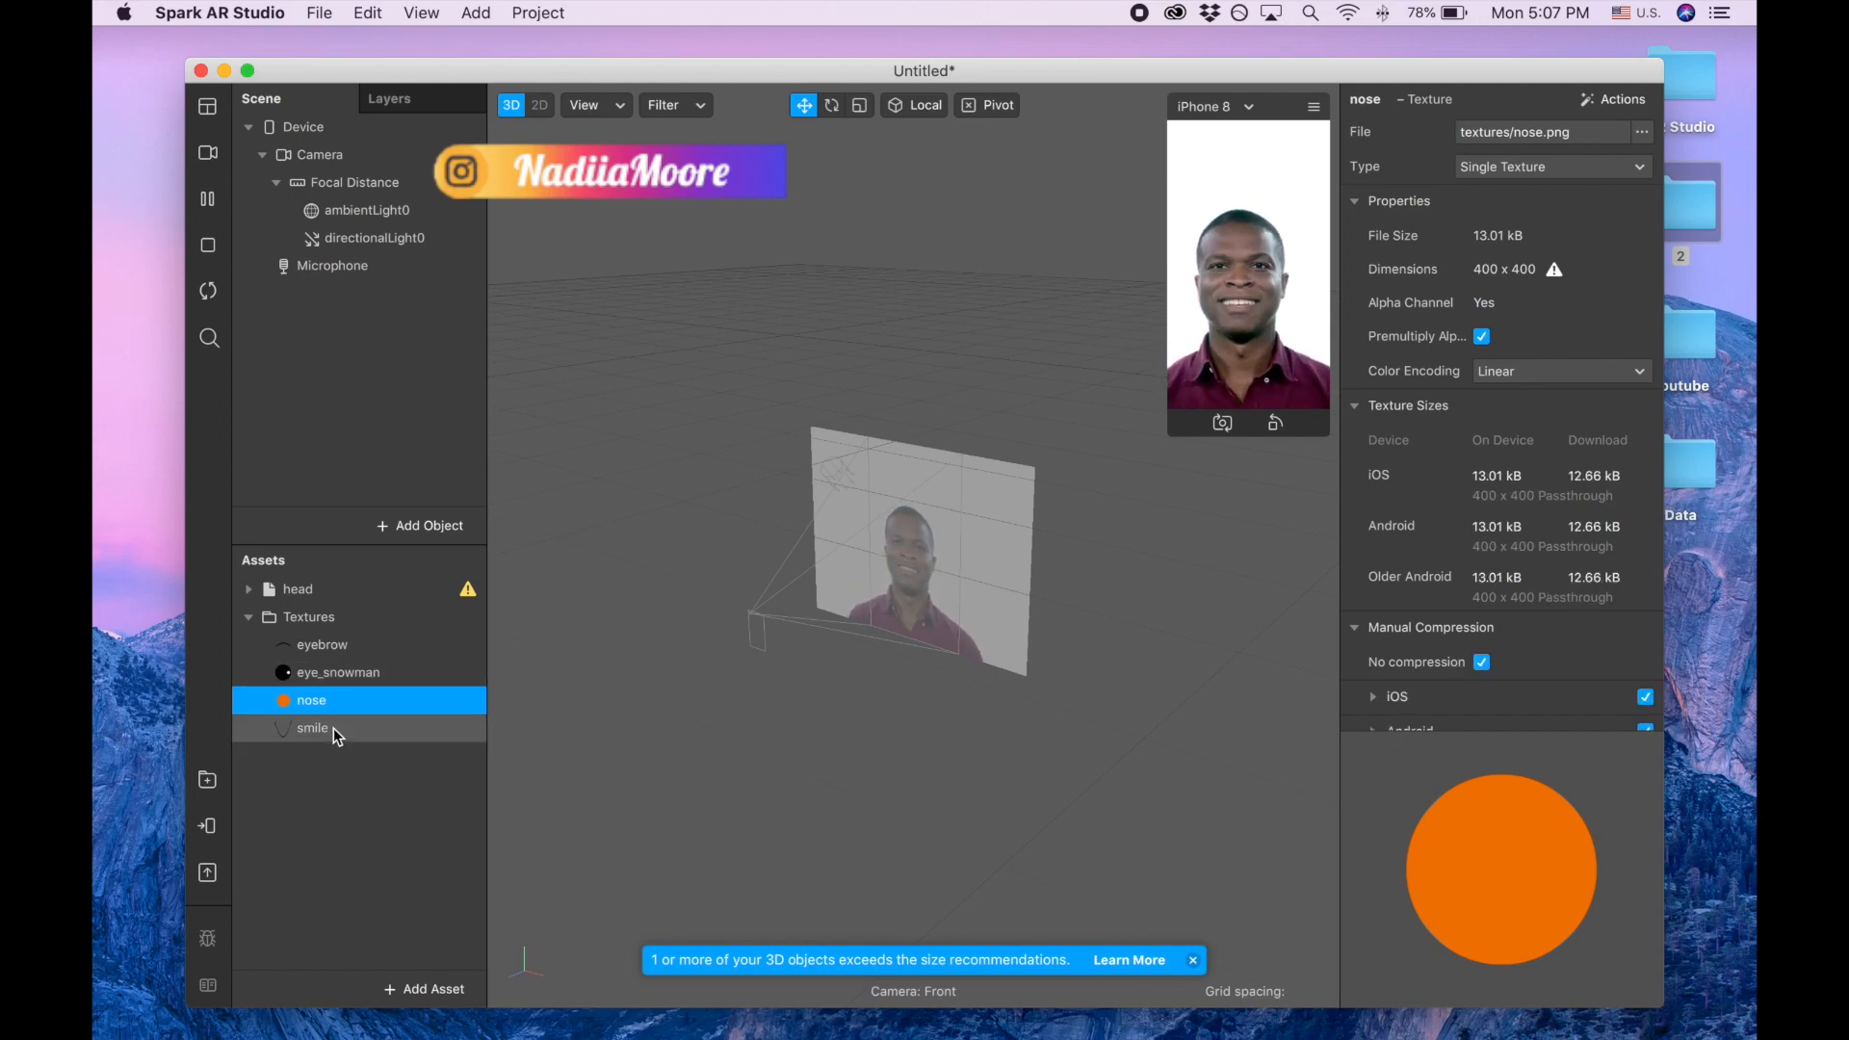
left_click(333, 736)
left_click(1481, 662)
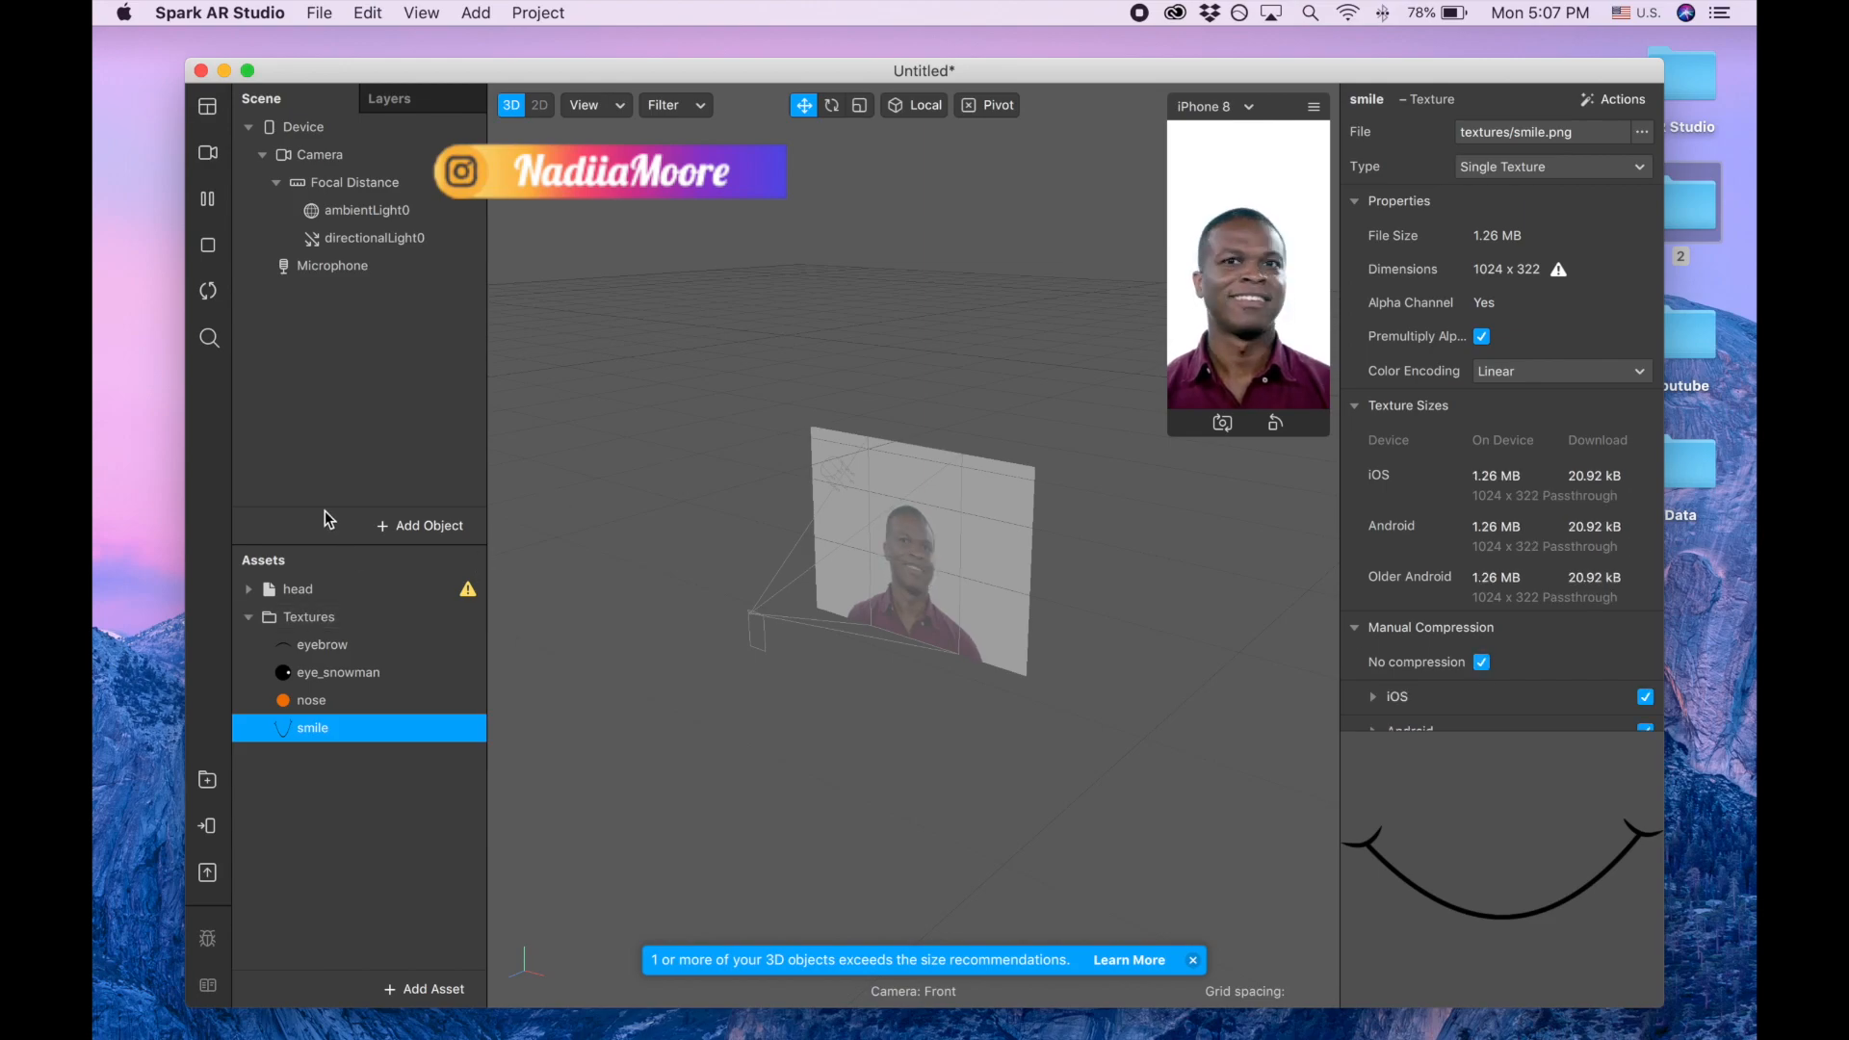
- Add a Face Tracker to the scene and place the head model inside it as a child
left_click(409, 532)
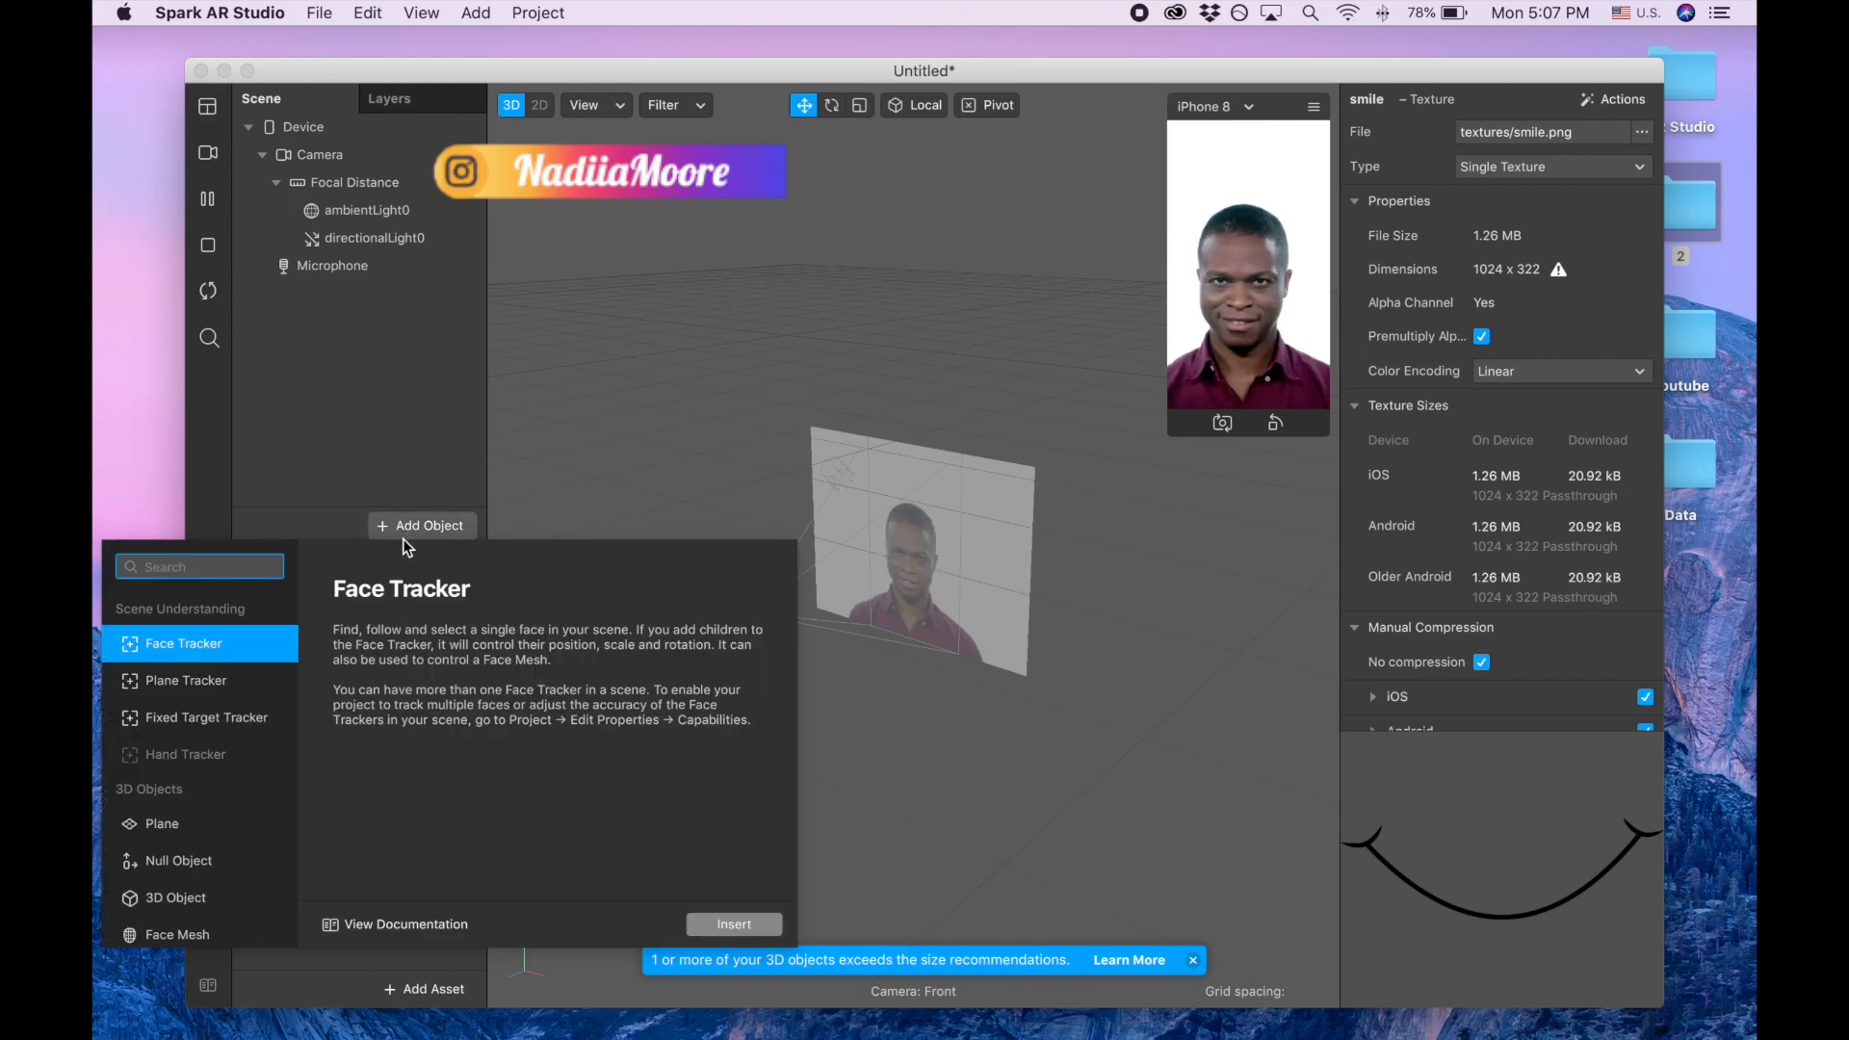
double_click(202, 651)
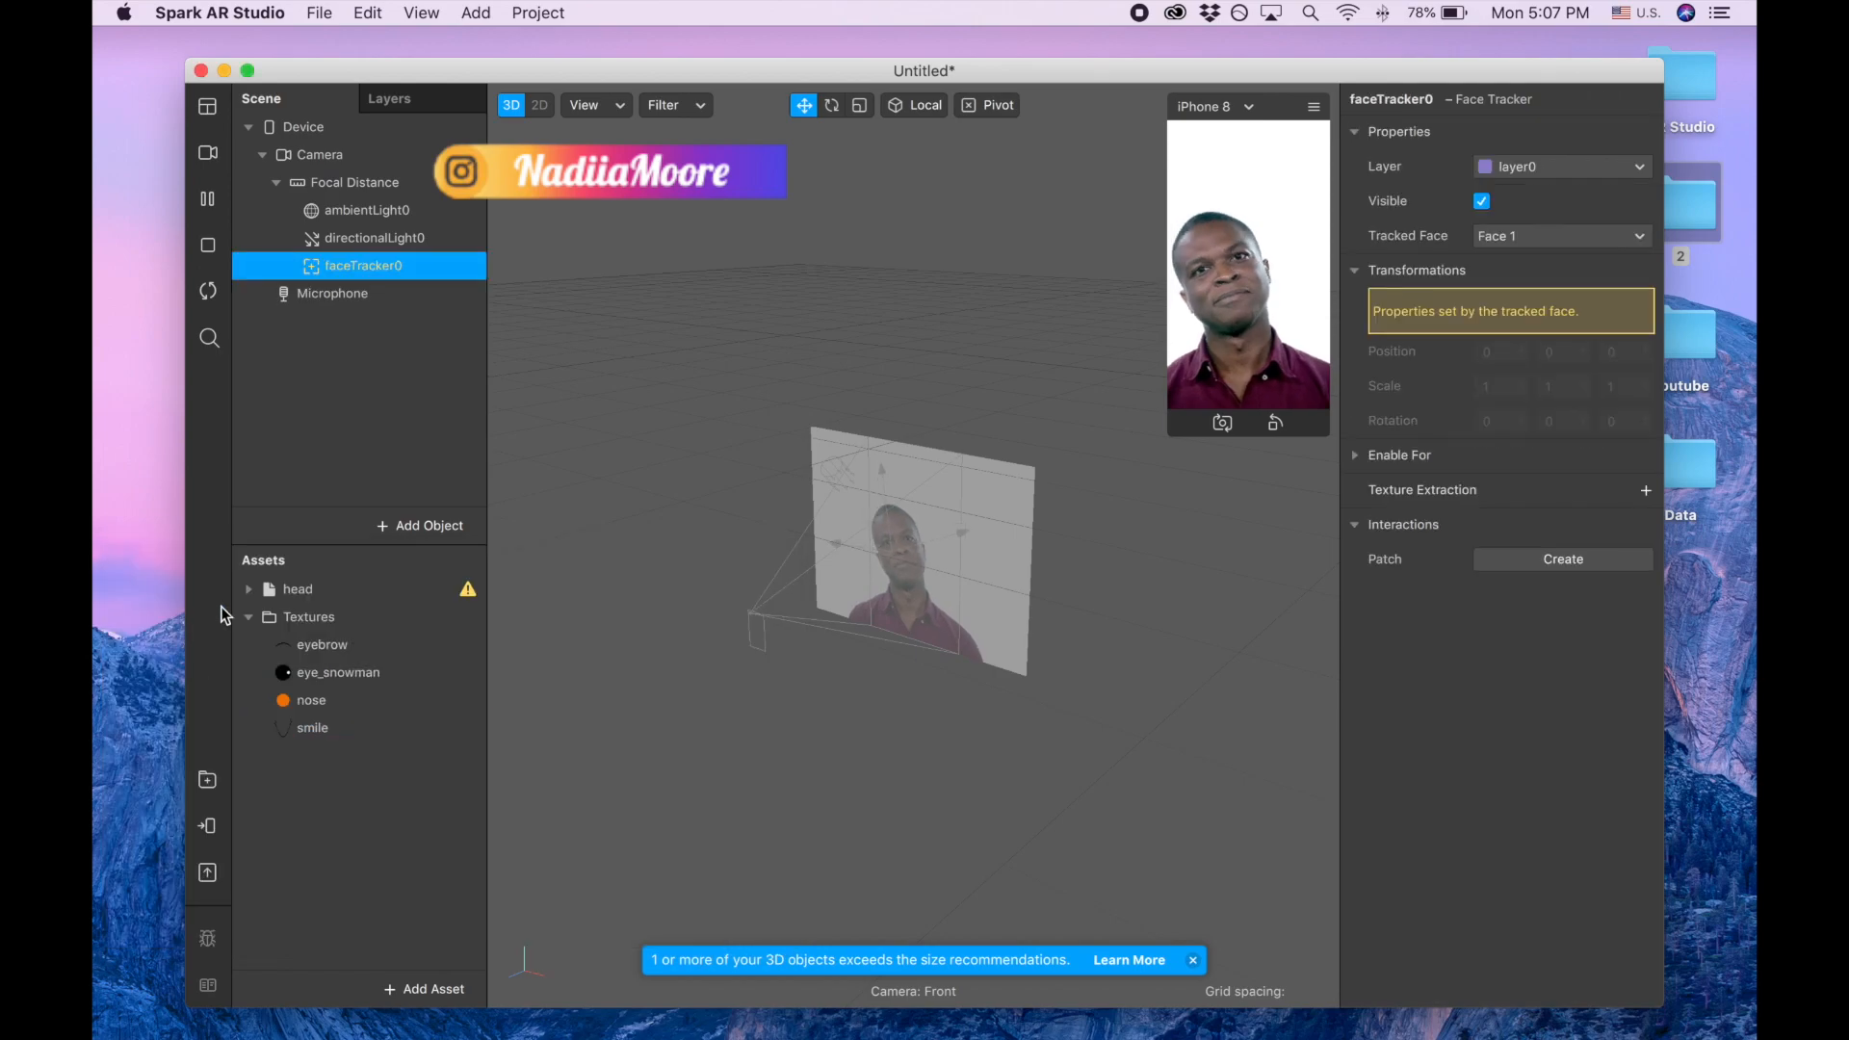
left_click_drag(319, 592, 390, 274)
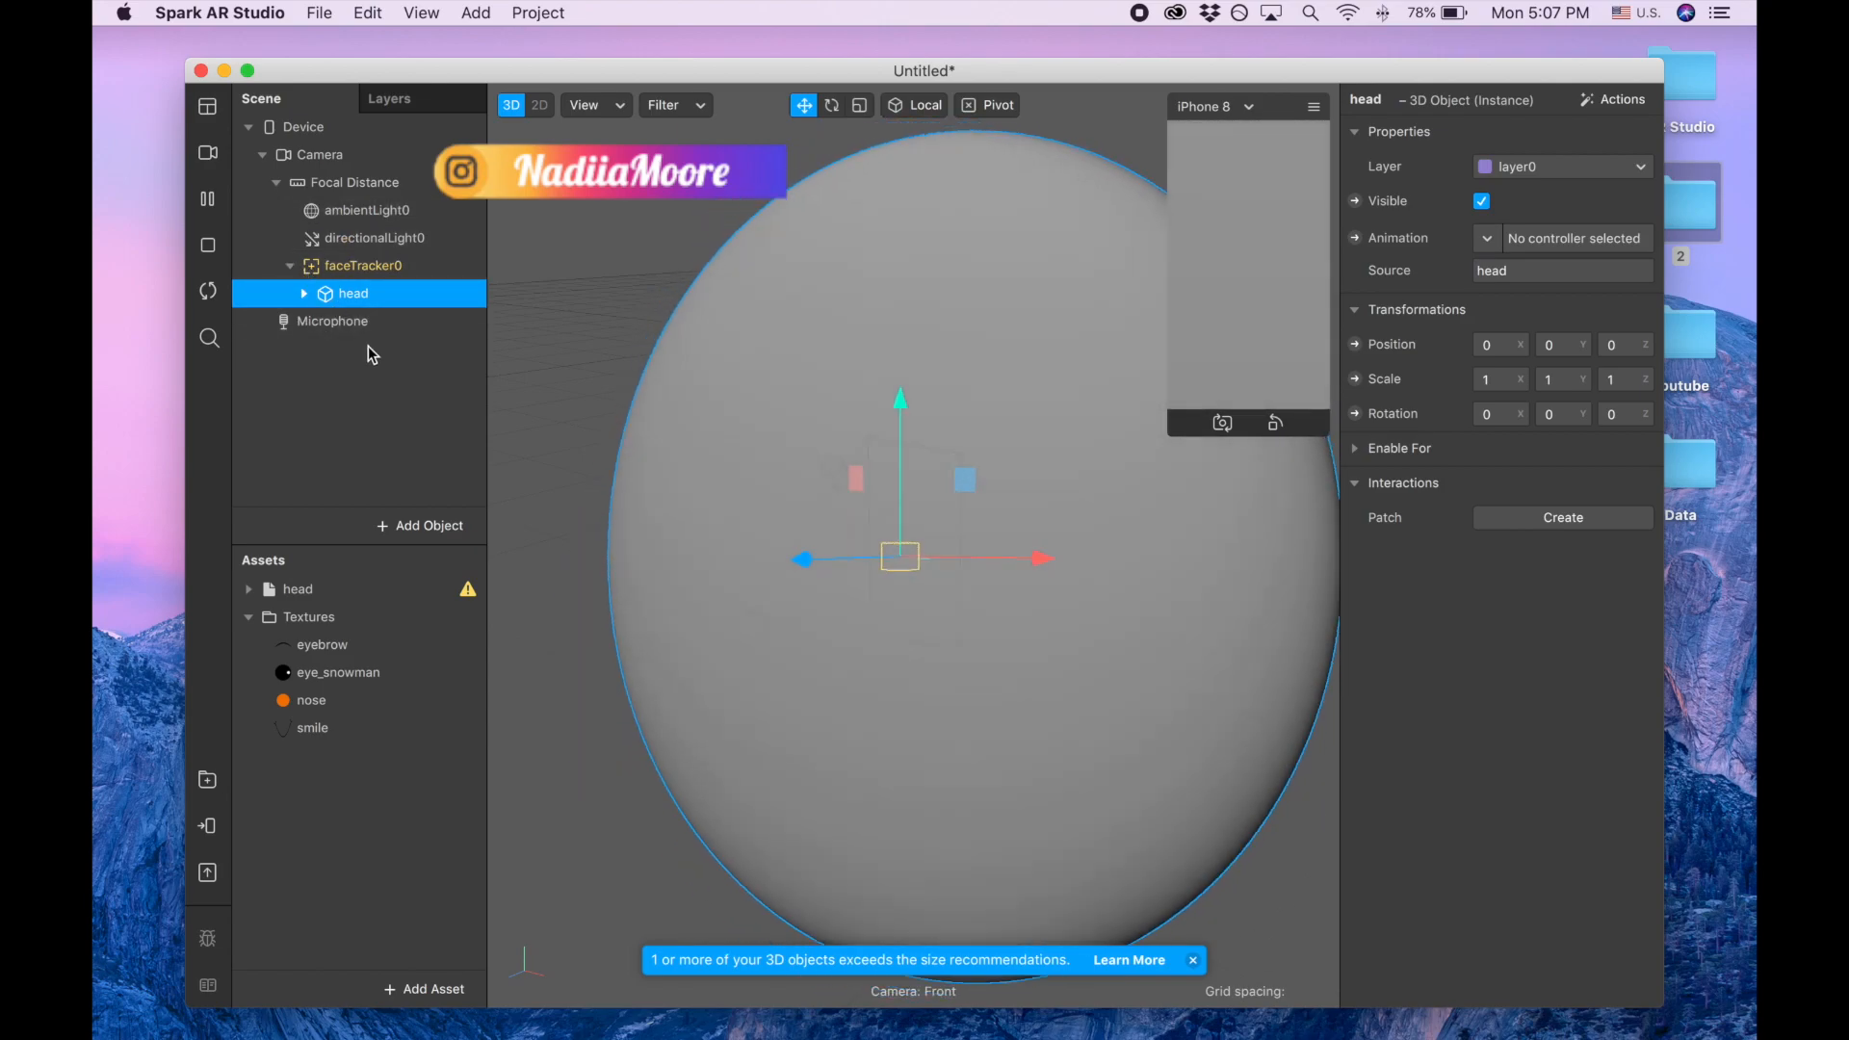
left_click(289, 267)
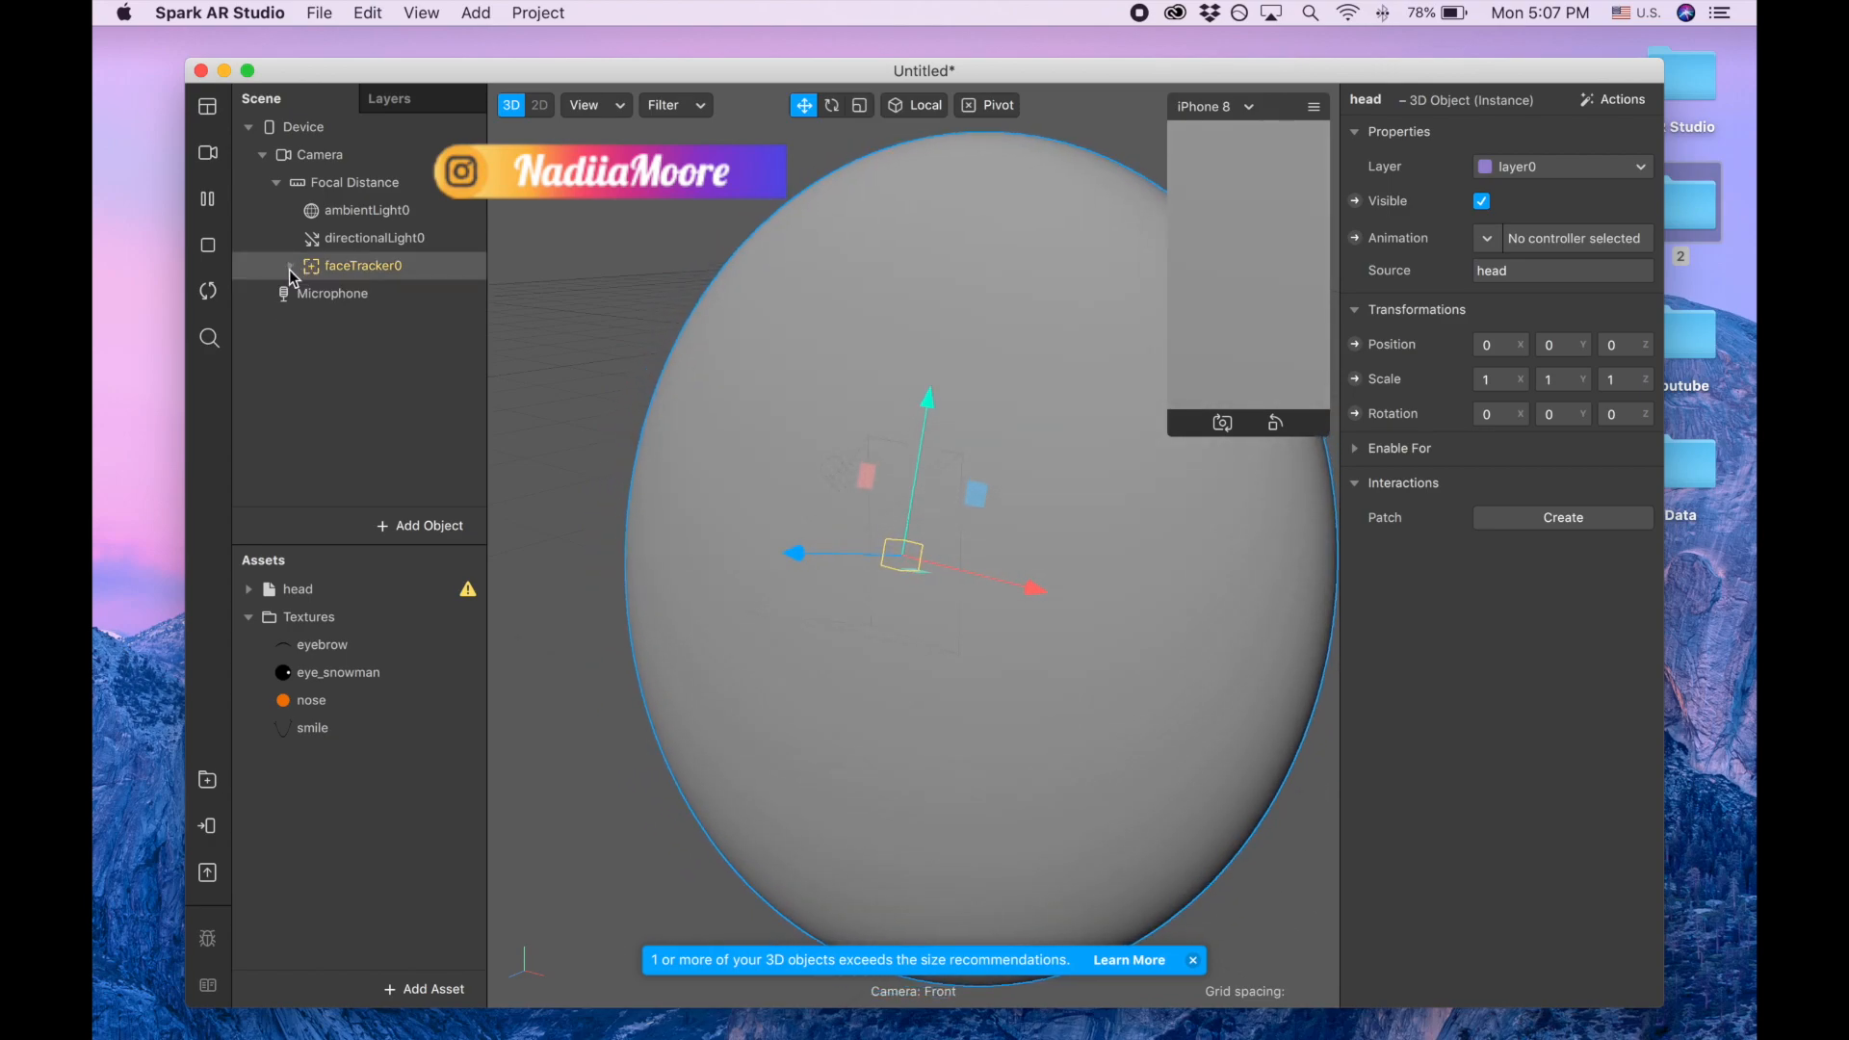
left_click(289, 268)
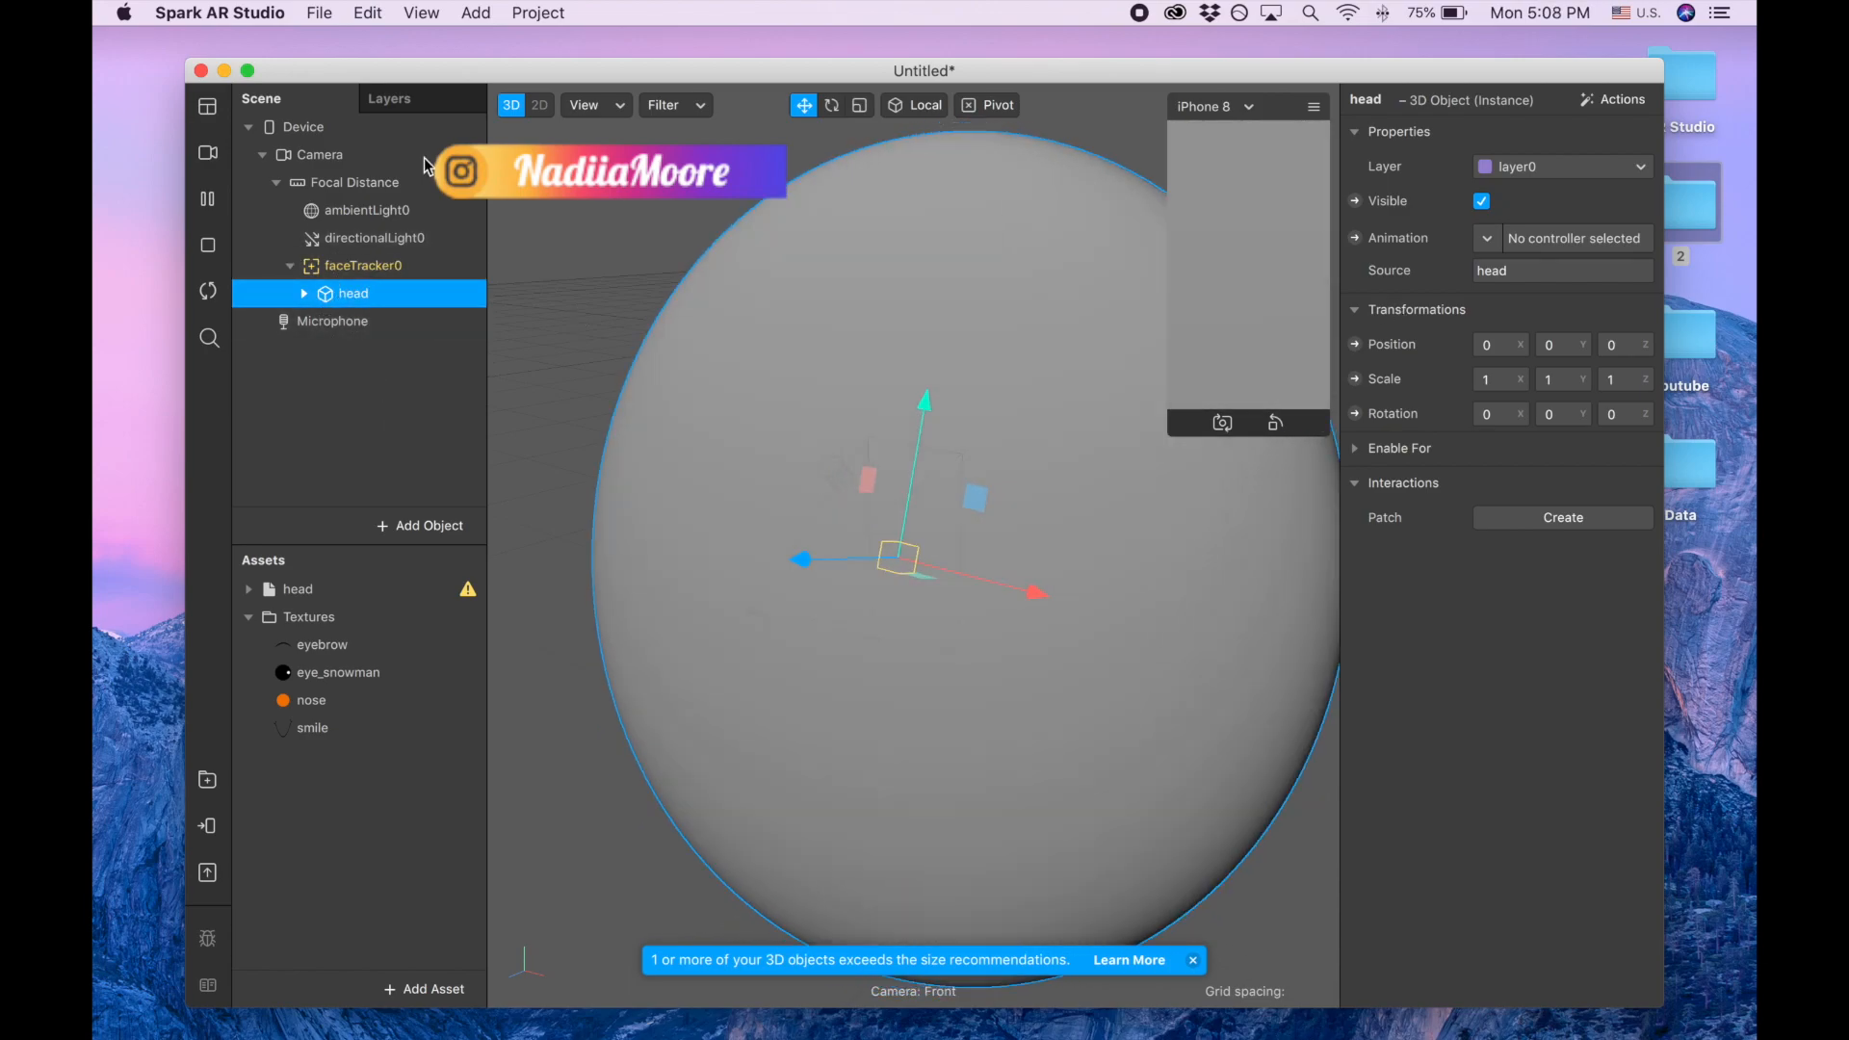
- Set the head object's scale to 0.1 on the X, Y and Z axes
left_click(1478, 379)
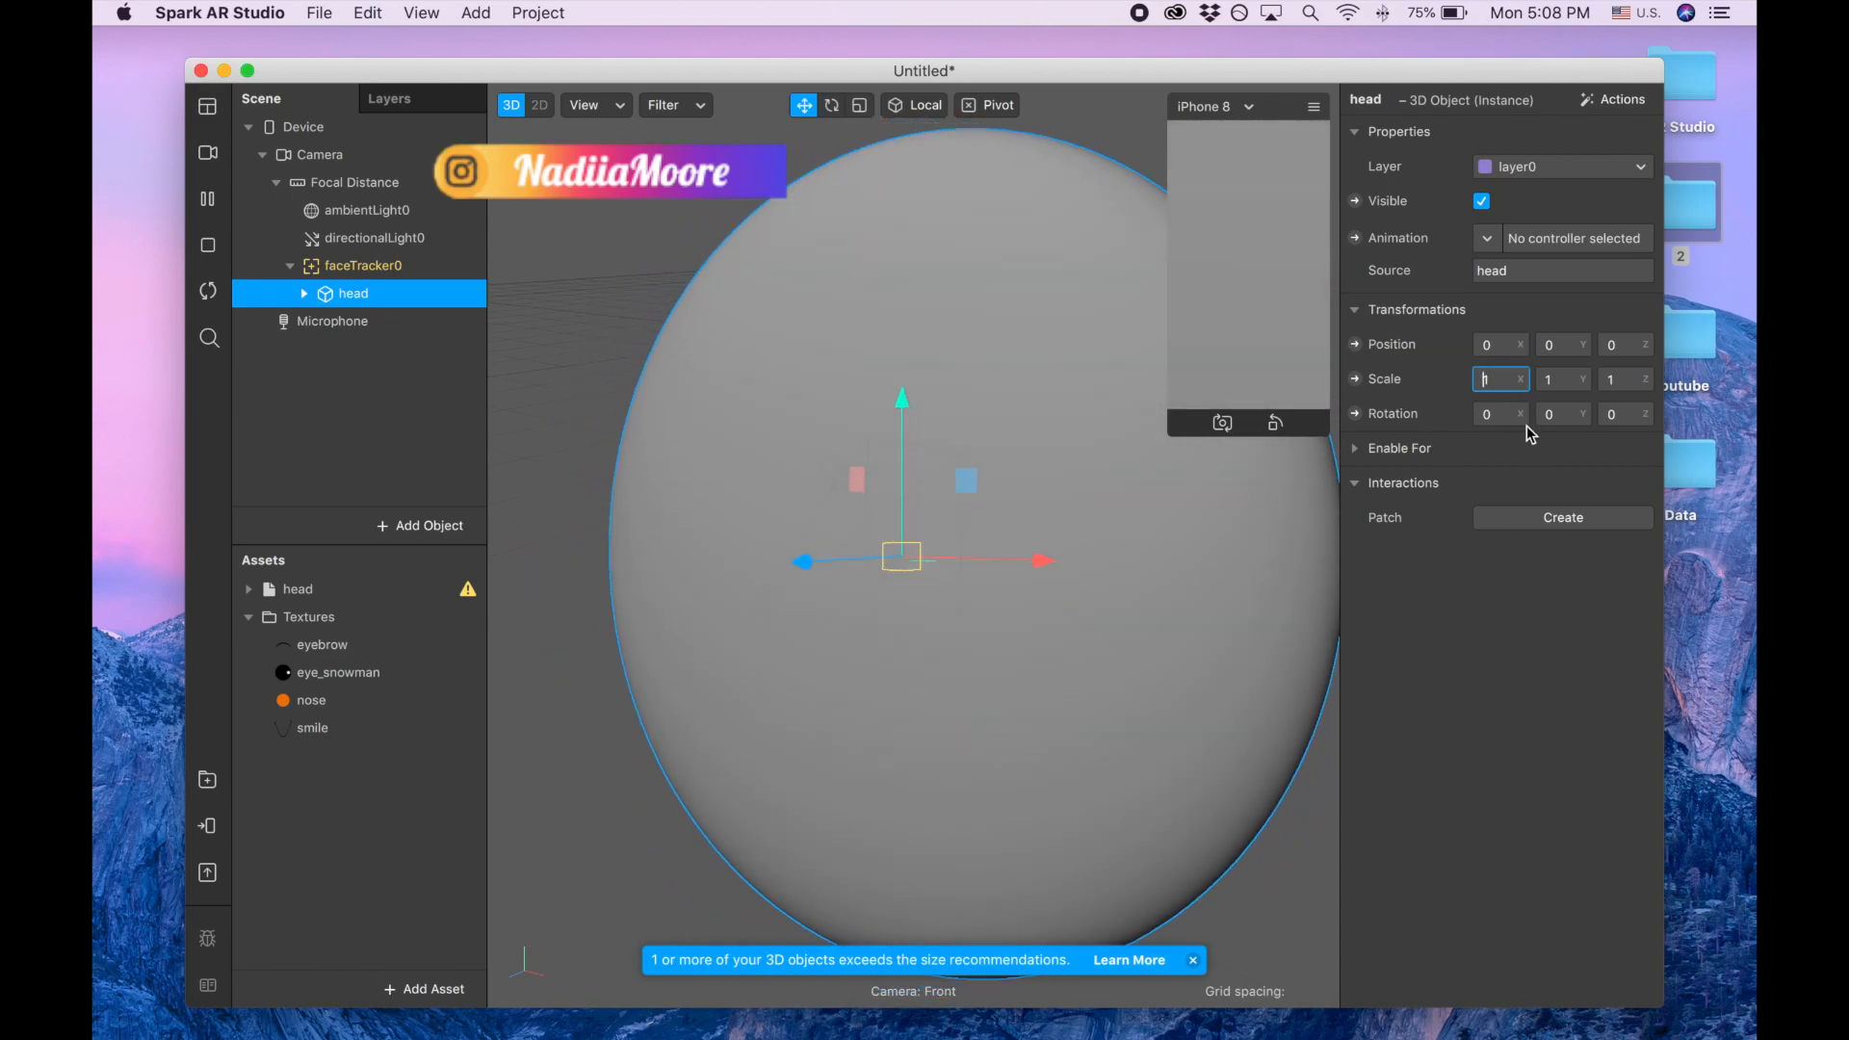
type("0.1")
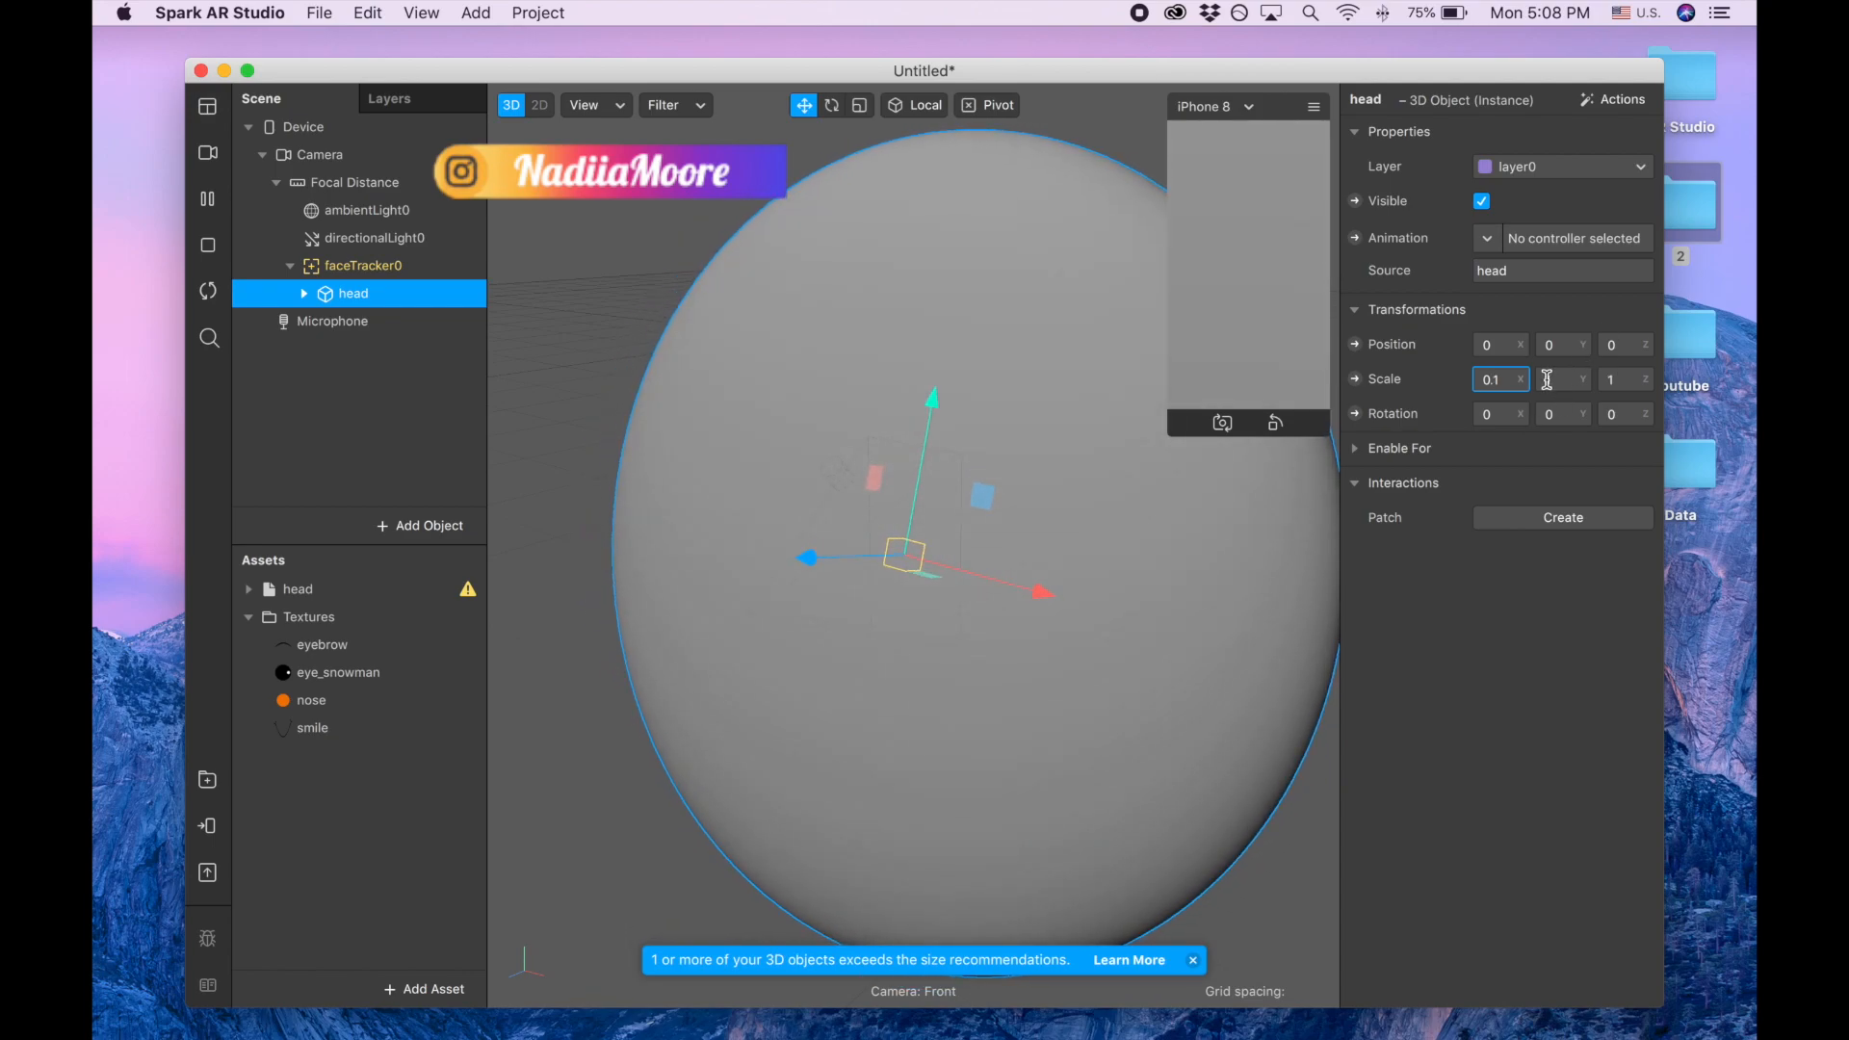
left_click(1551, 378)
type("0")
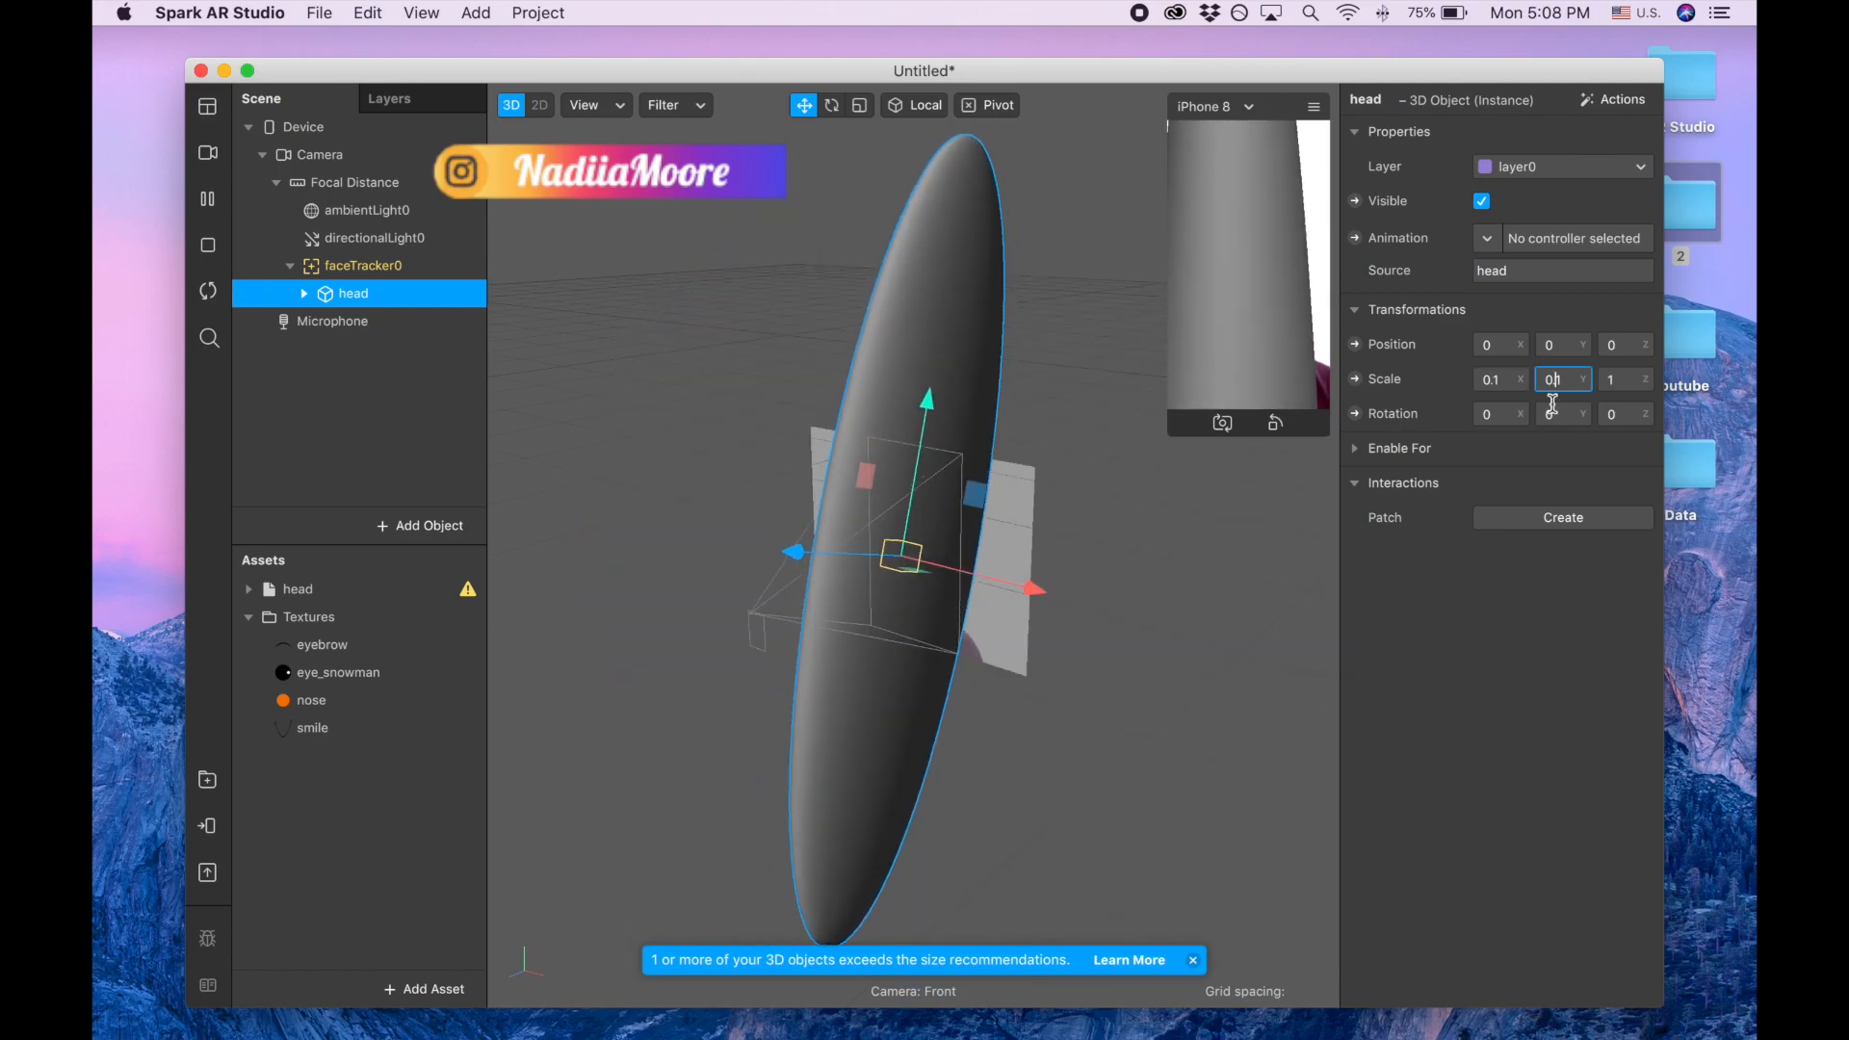
type(".1")
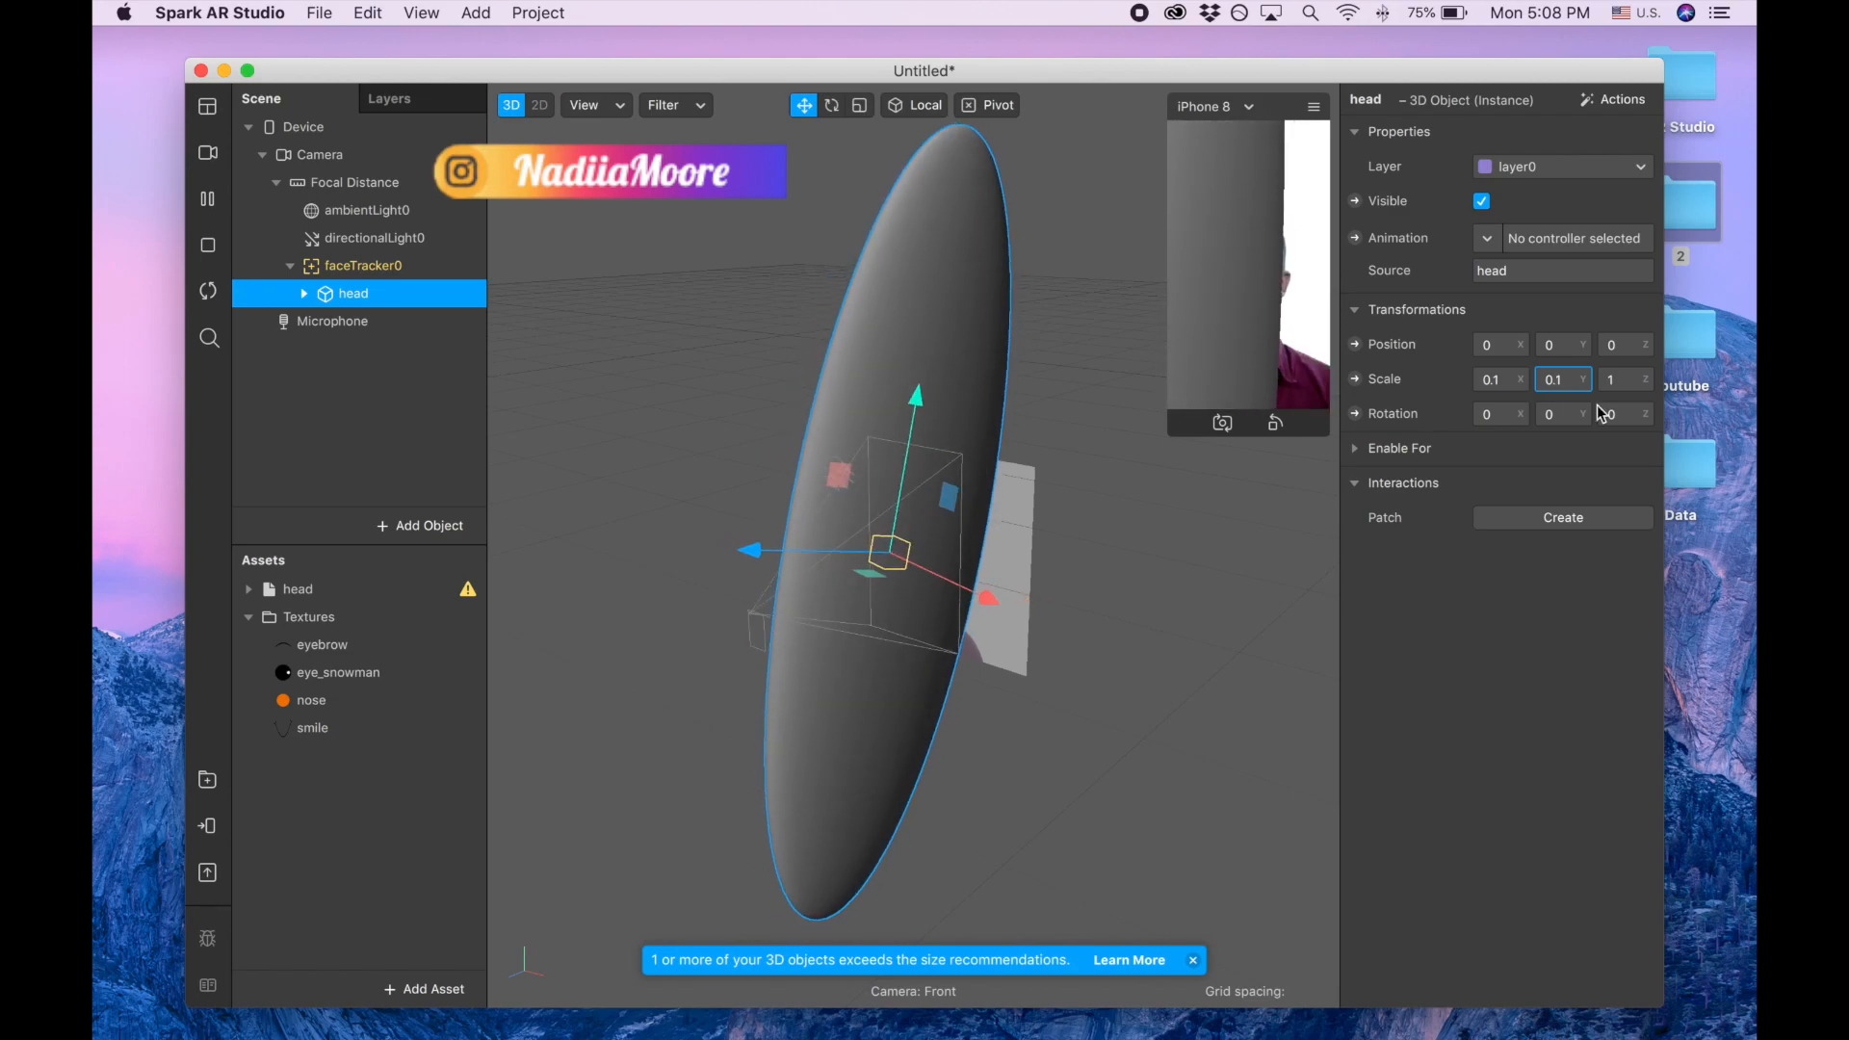
key("Tab")
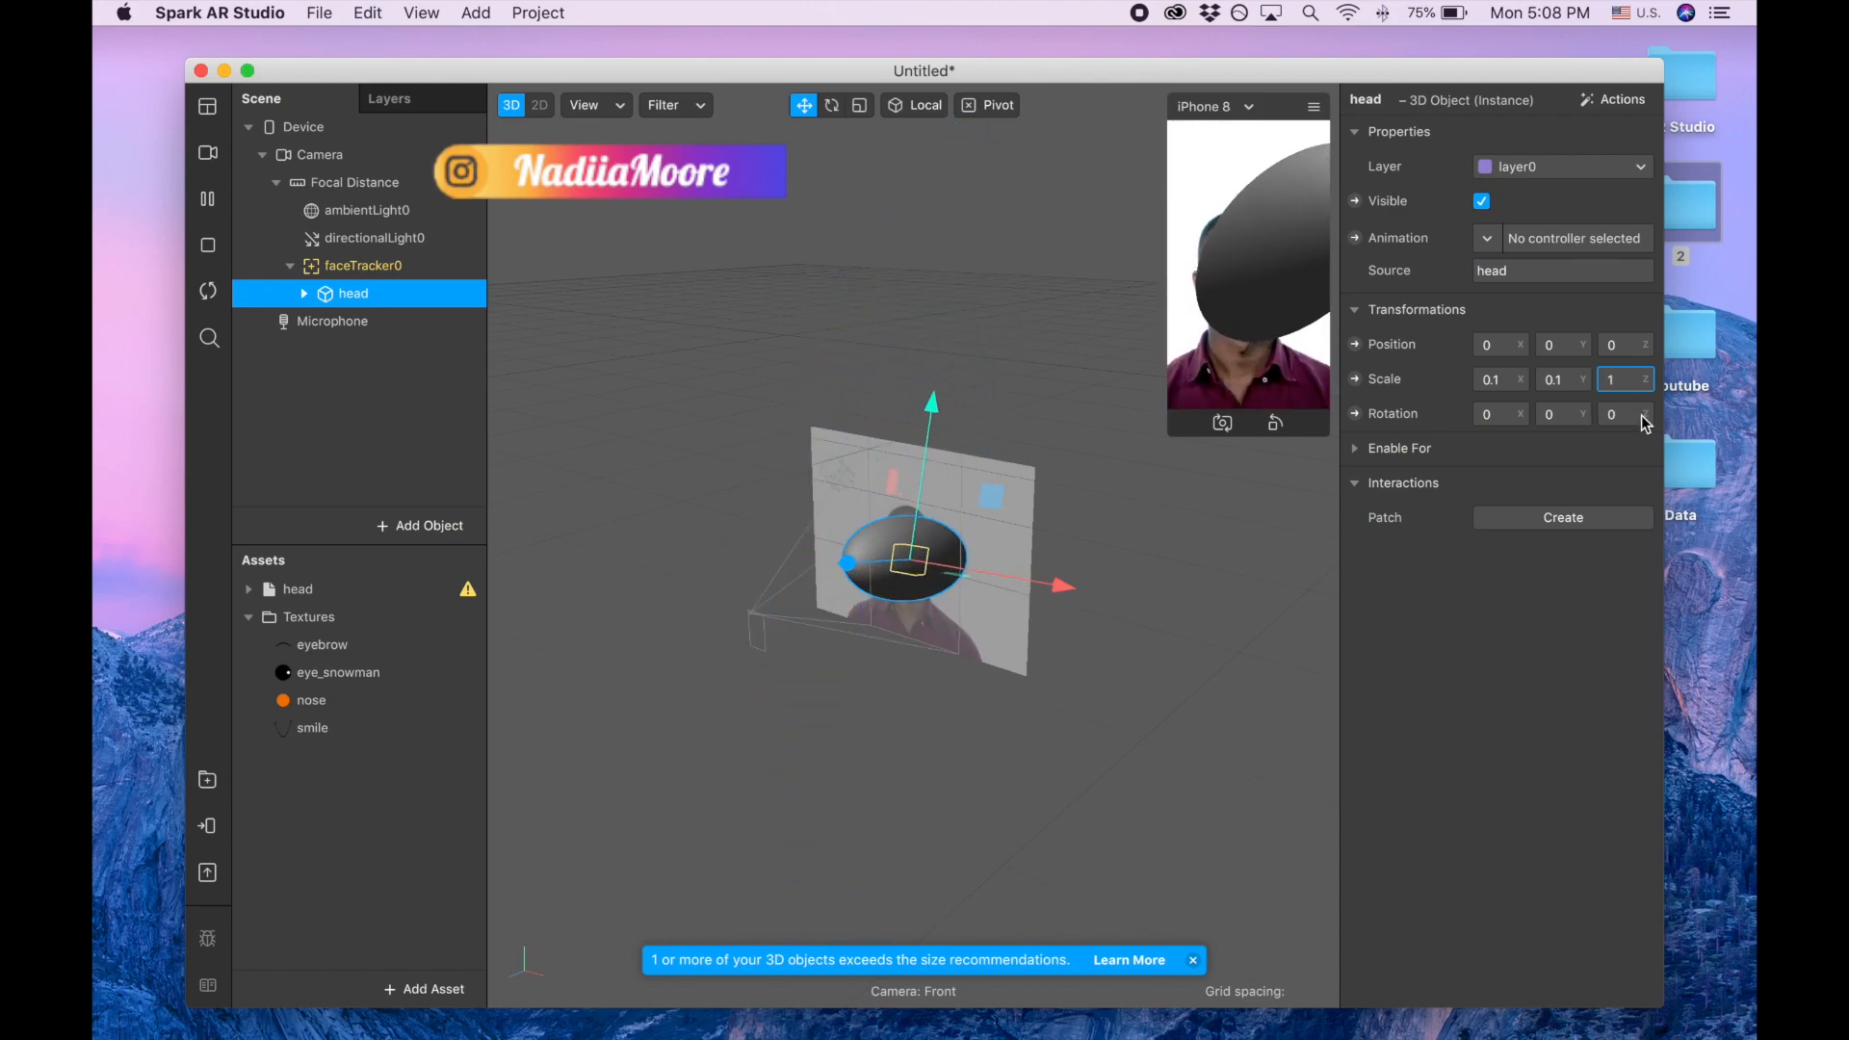
type("0.1")
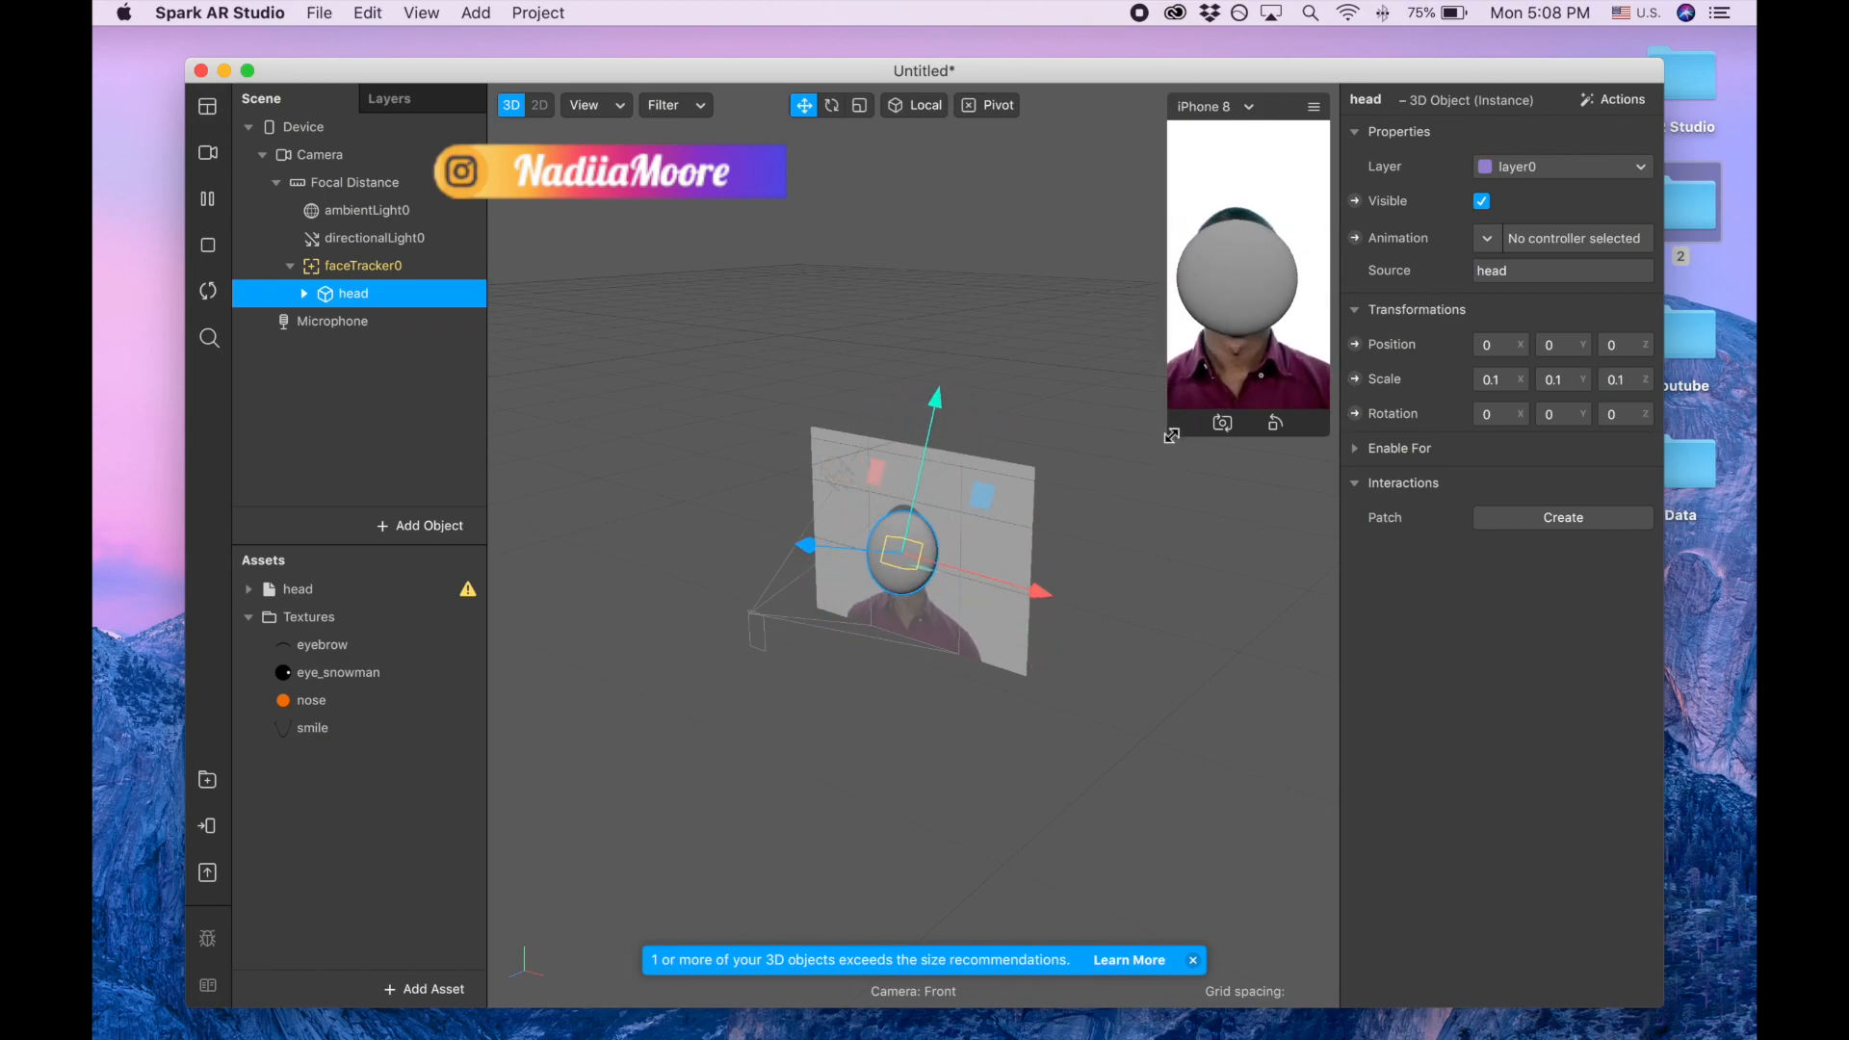
- Enlarge the iPhone 8 preview and switch its video source to the computer's live camera
left_click_drag(1171, 436, 1137, 495)
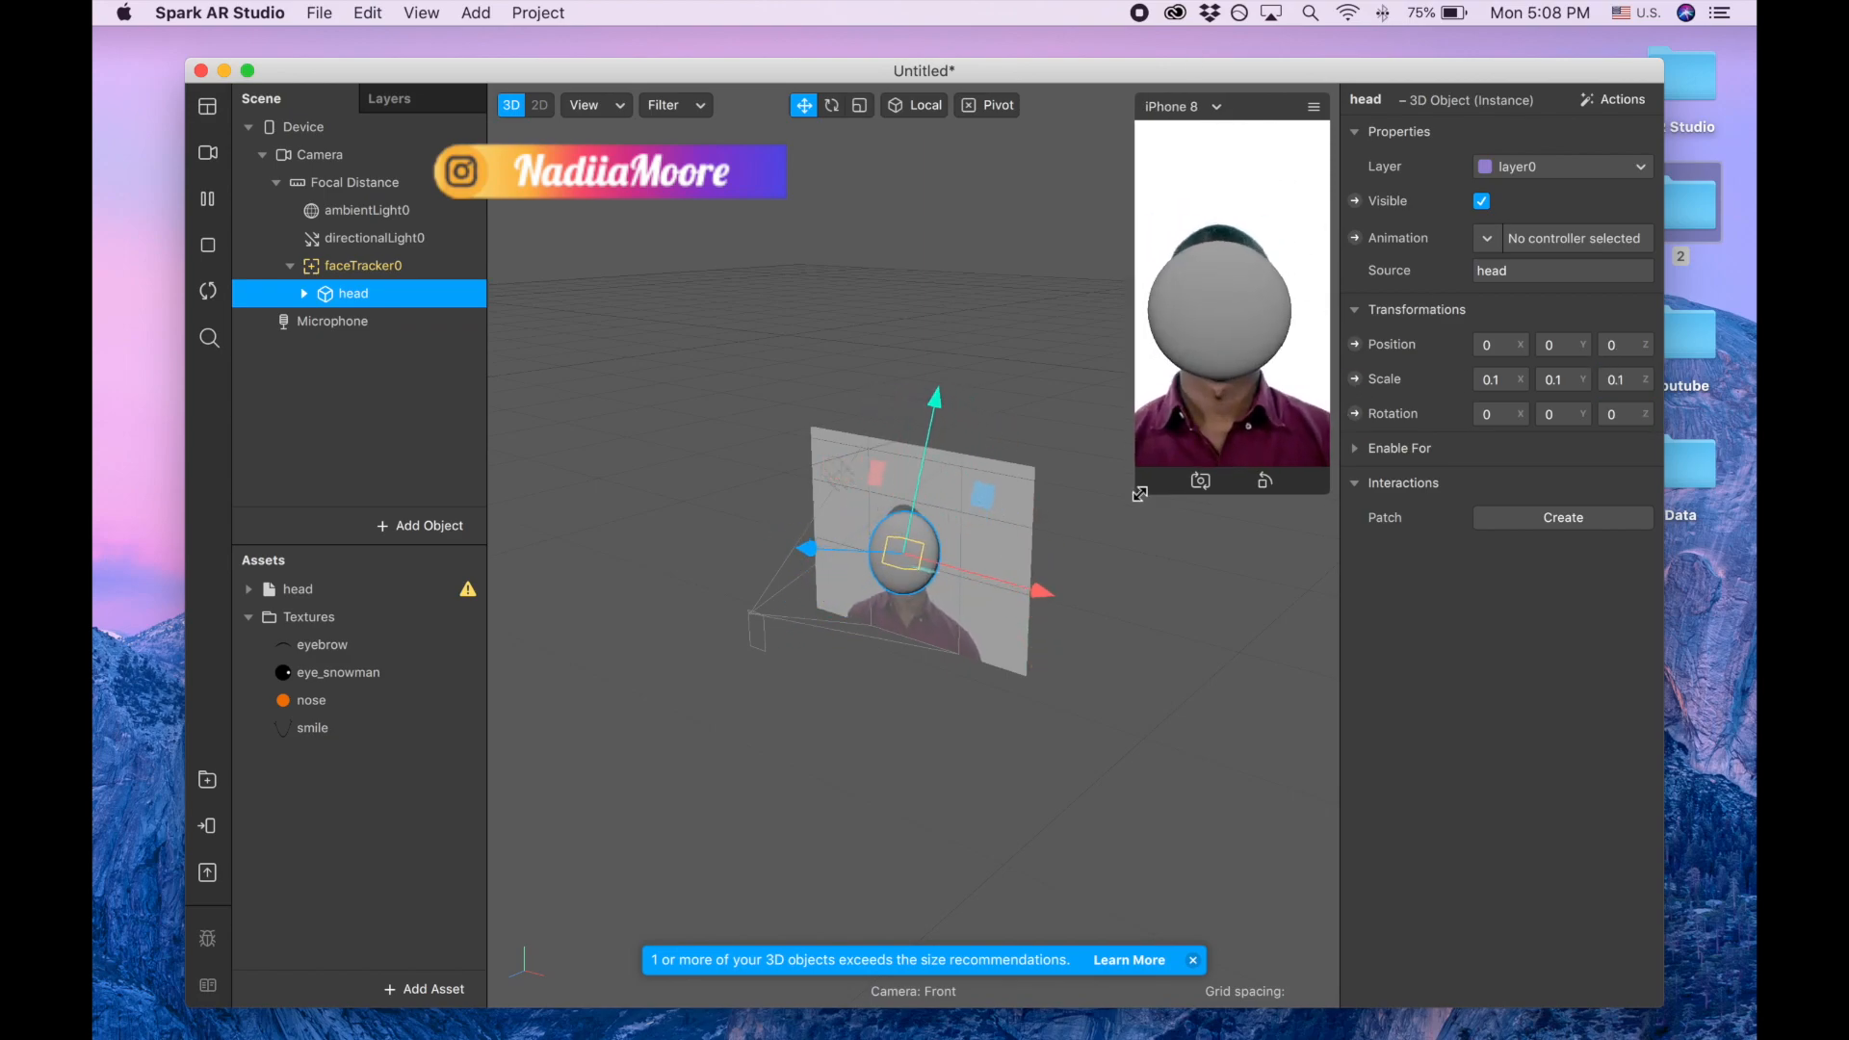
left_click(208, 154)
left_click(399, 390)
left_click(599, 412)
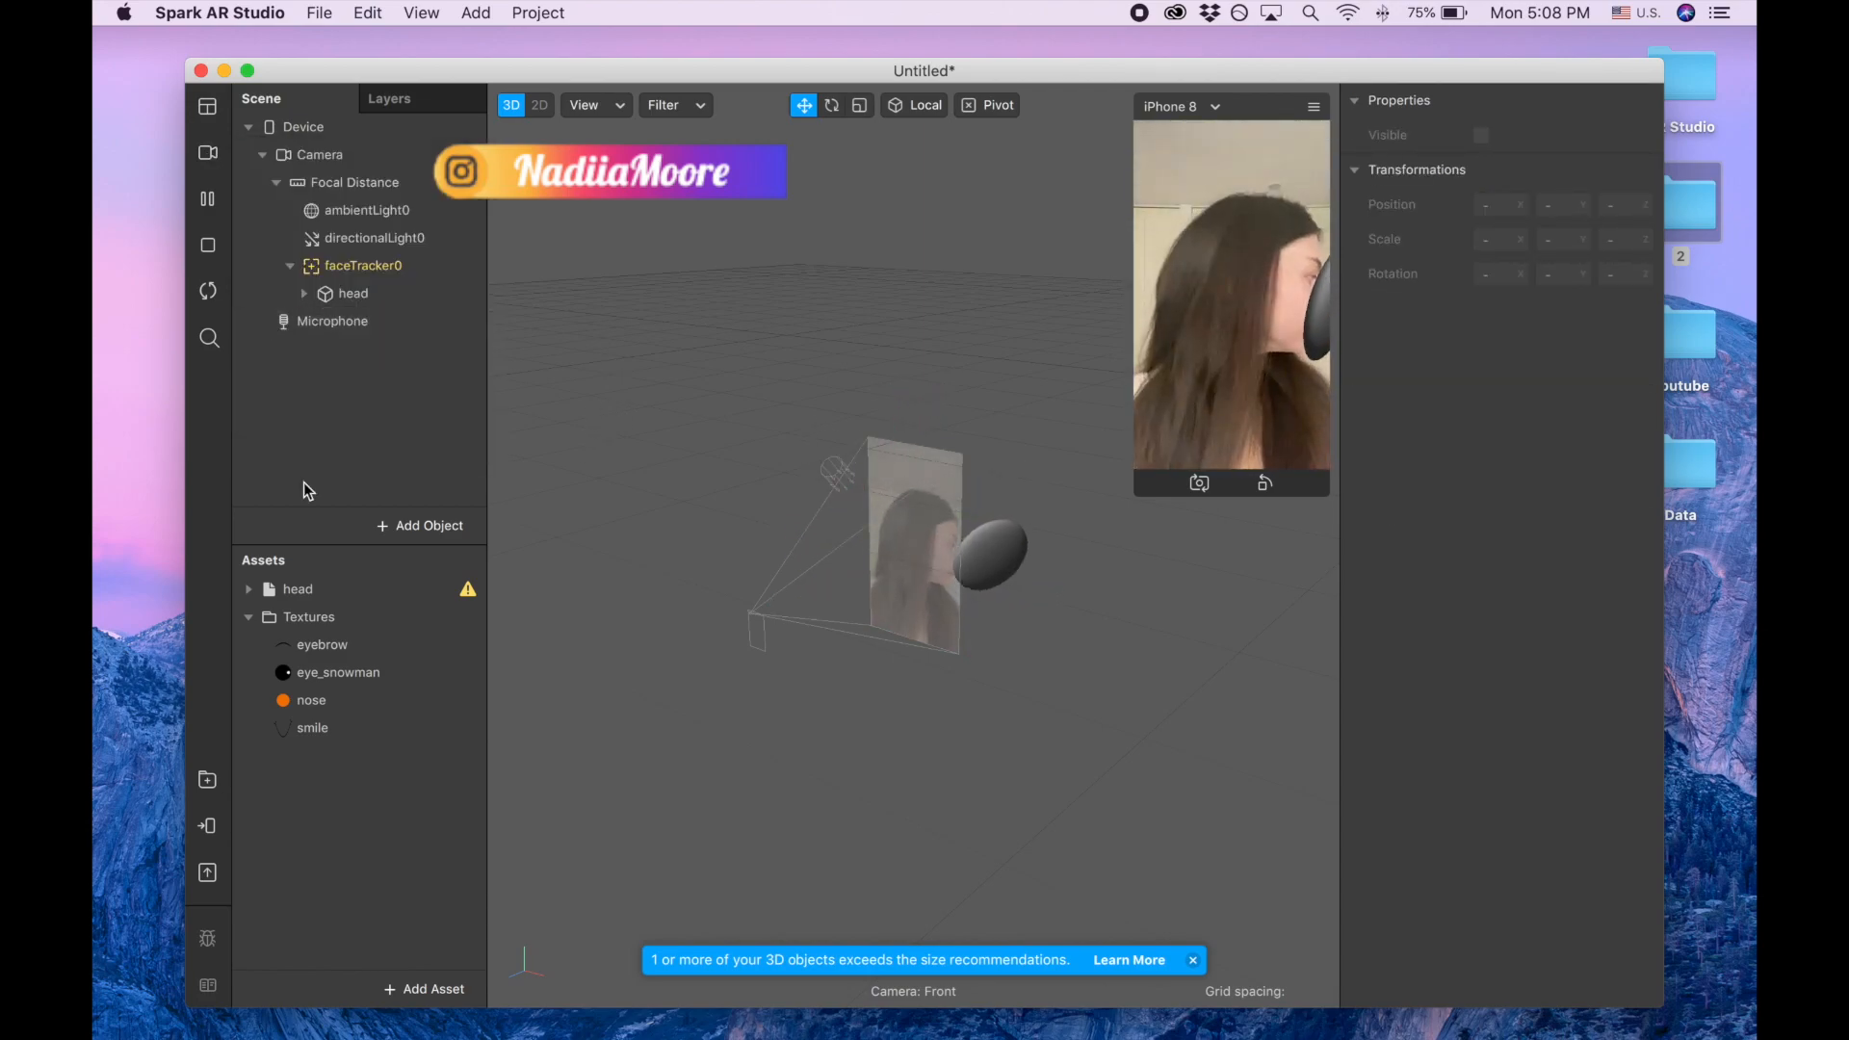
- Set the diffuse color of the head's DefaultMaterial to white
left_click(247, 593)
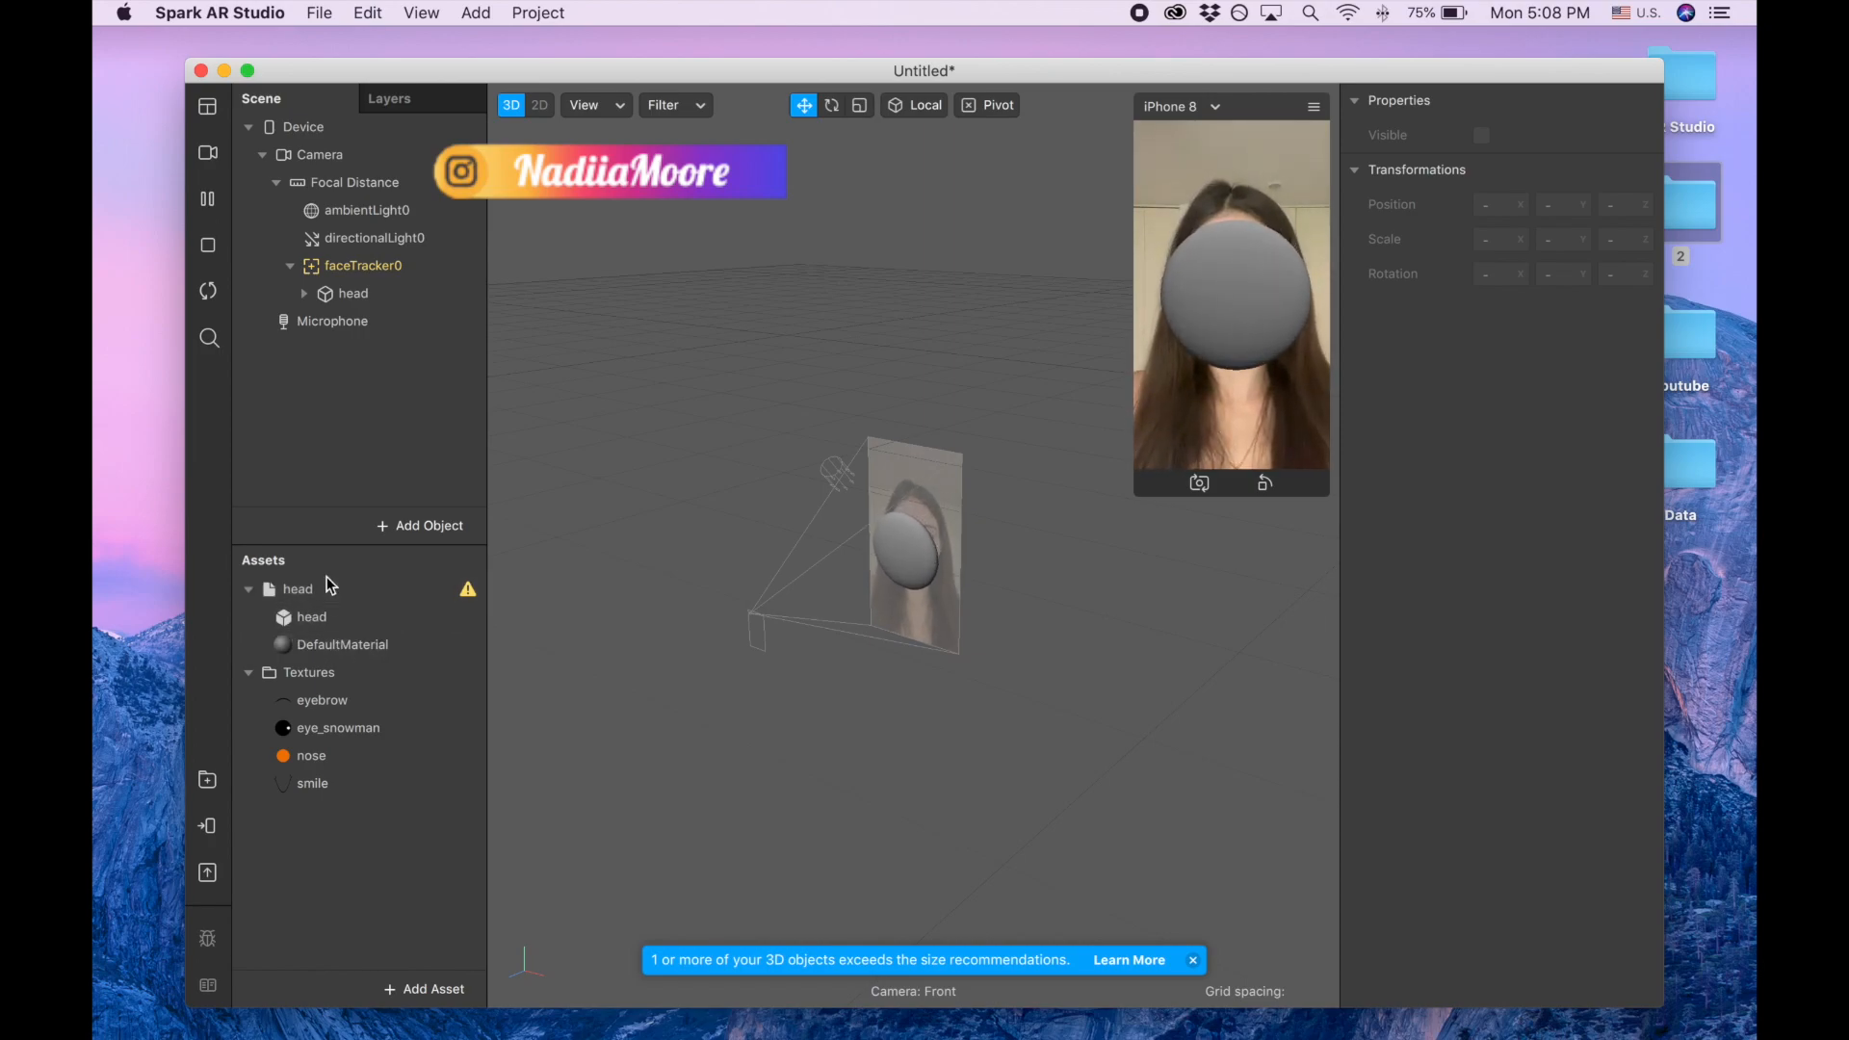
left_click(352, 660)
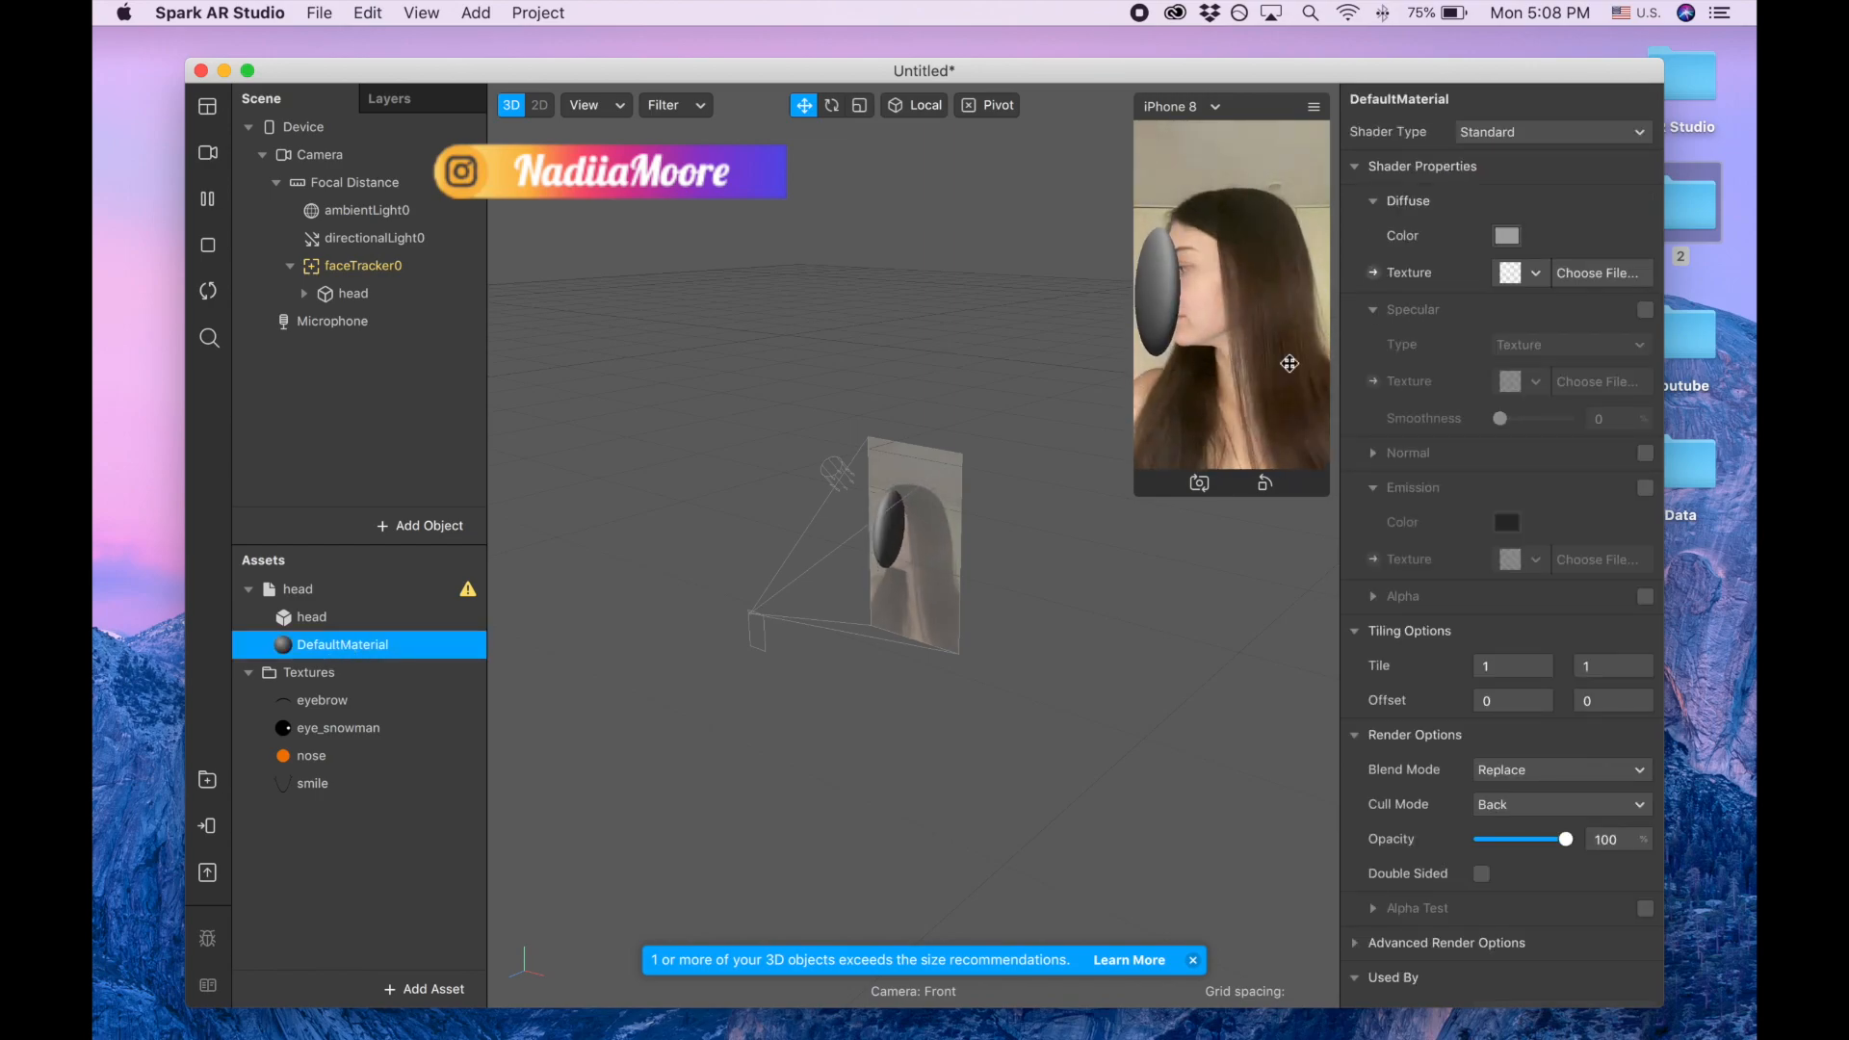
left_click(1507, 237)
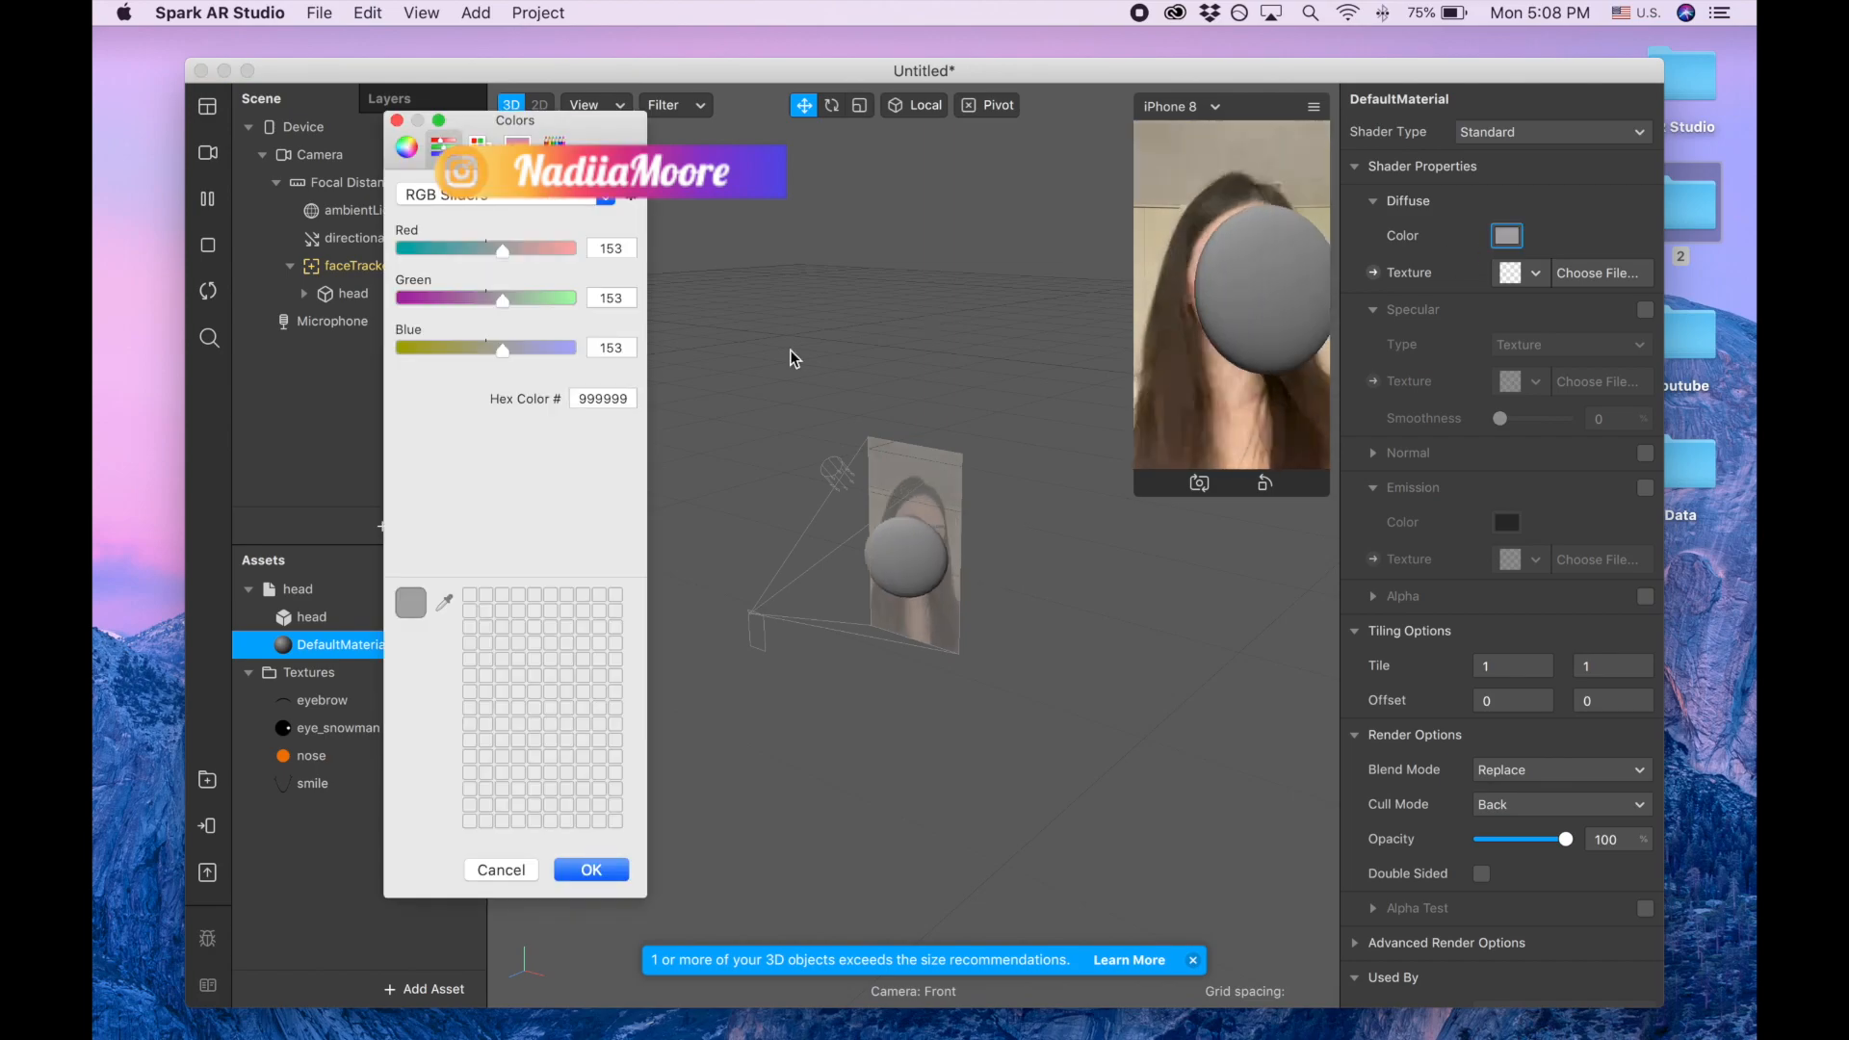
left_click(406, 147)
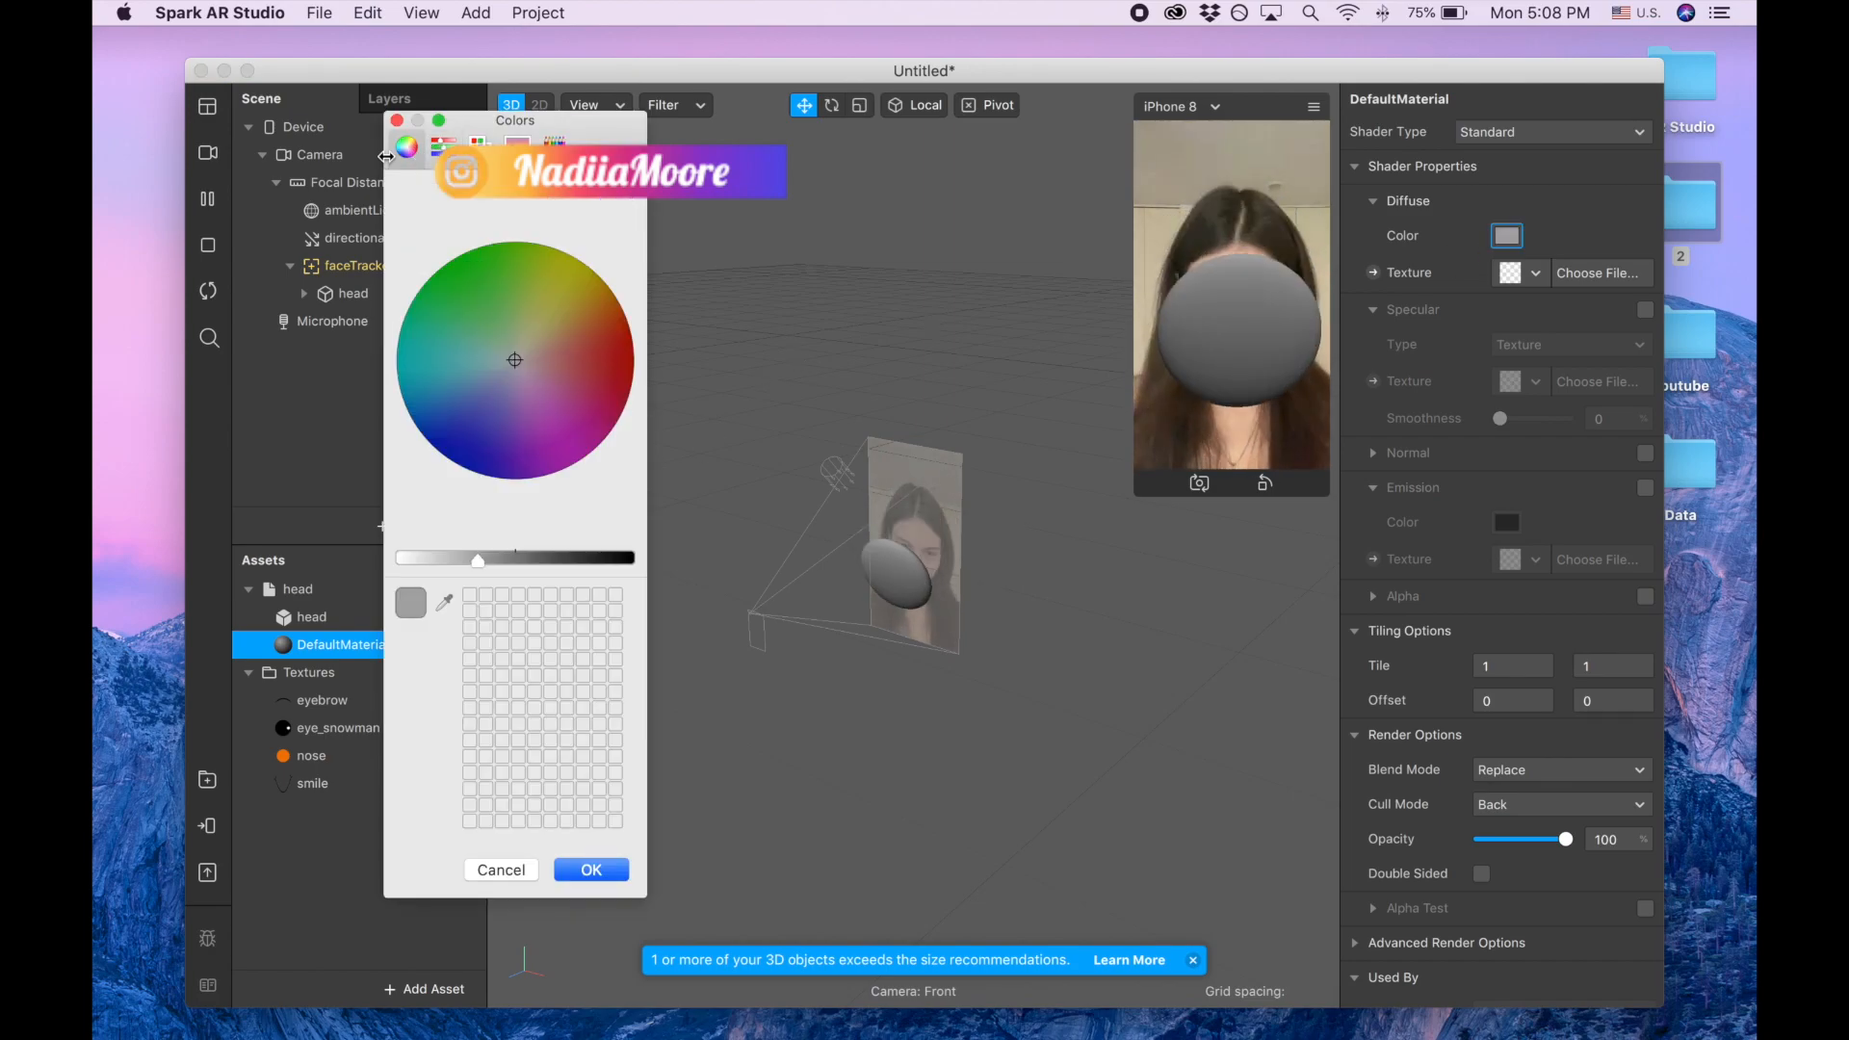
left_click(443, 147)
left_click(635, 405)
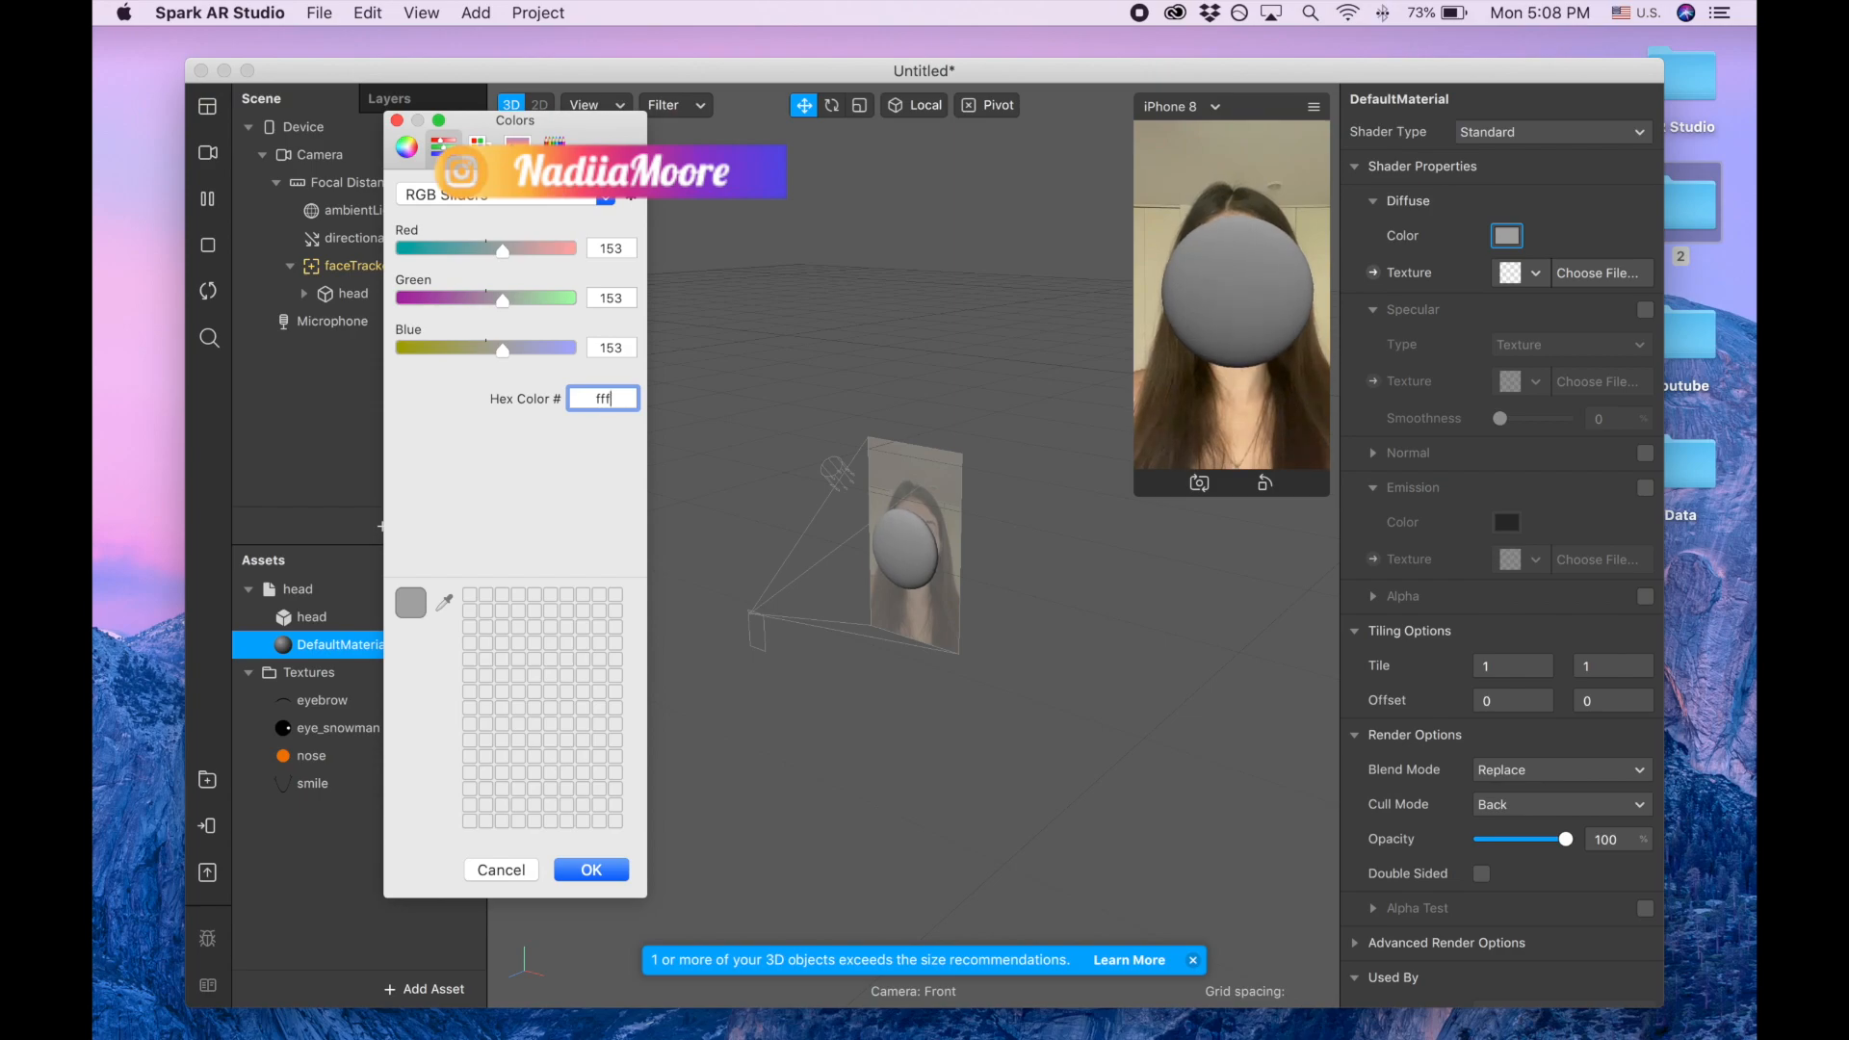
type("fffefe")
key("Return")
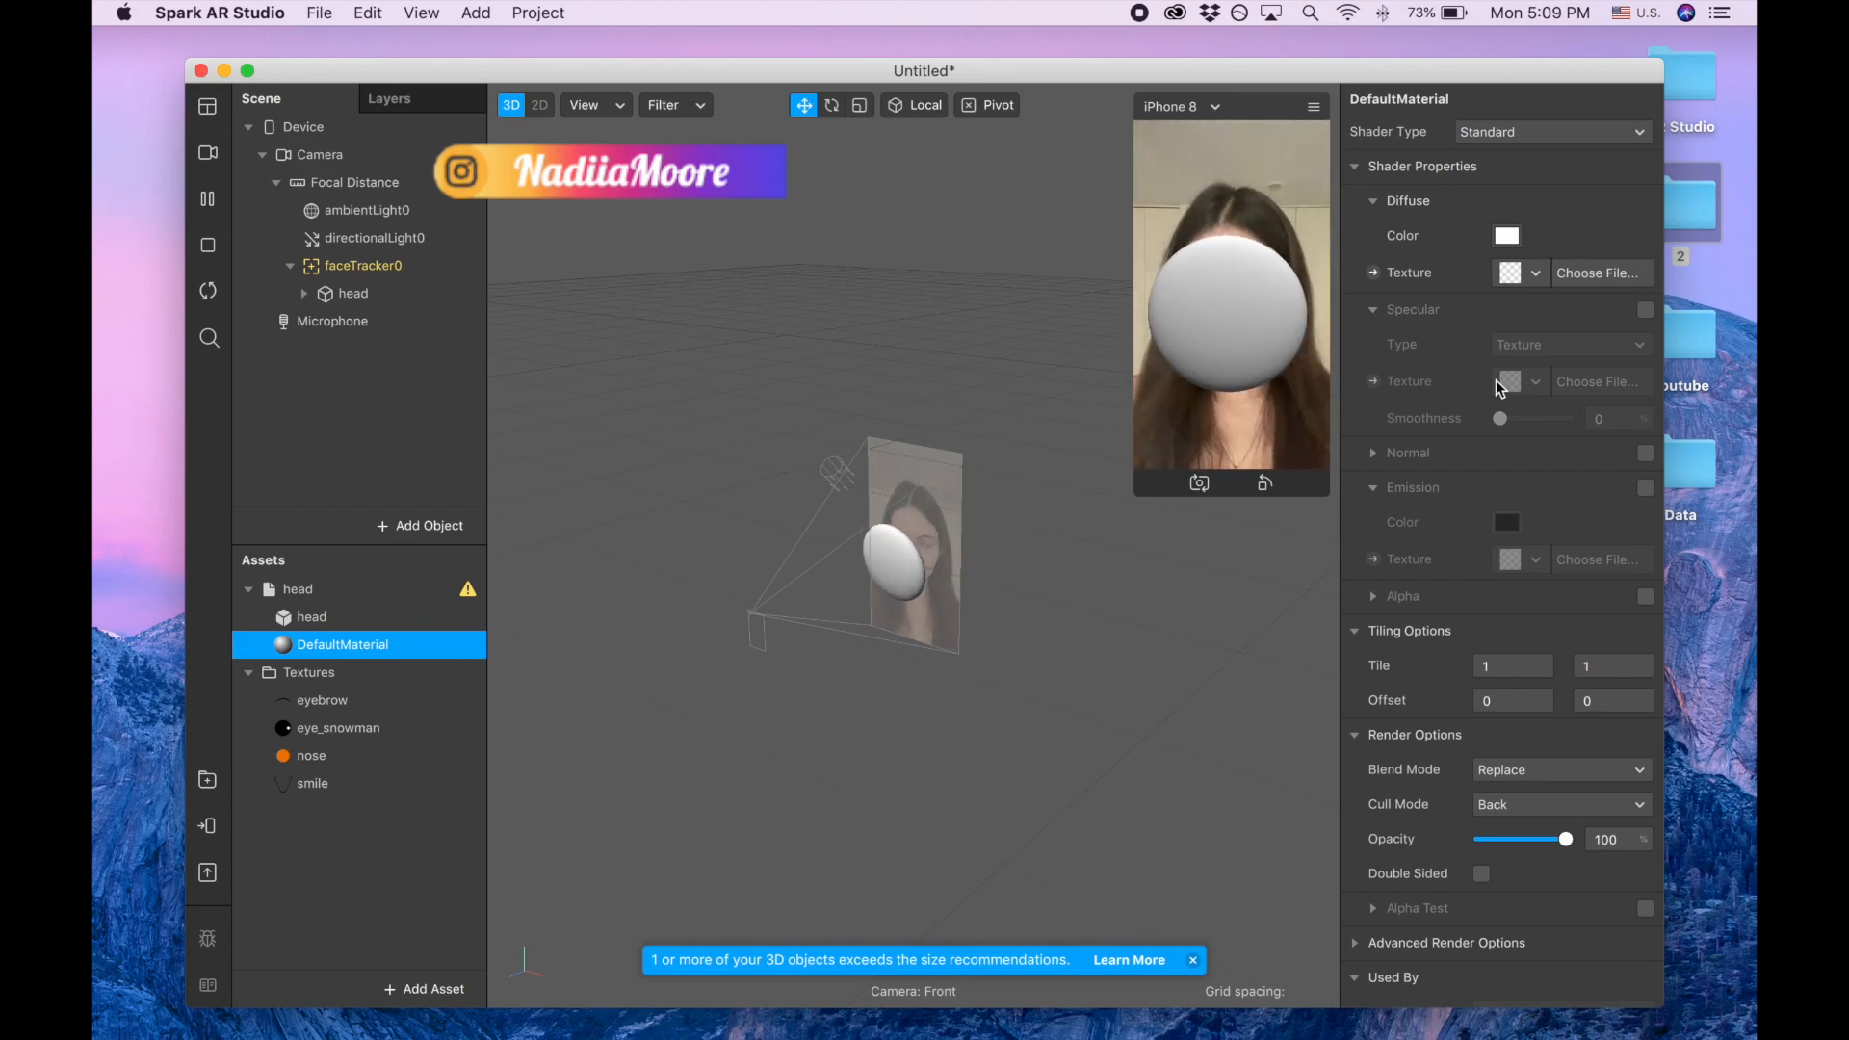
- Enable Specular on the head's DefaultMaterial, and enable Emission with its color set to hex 333333
left_click(1644, 310)
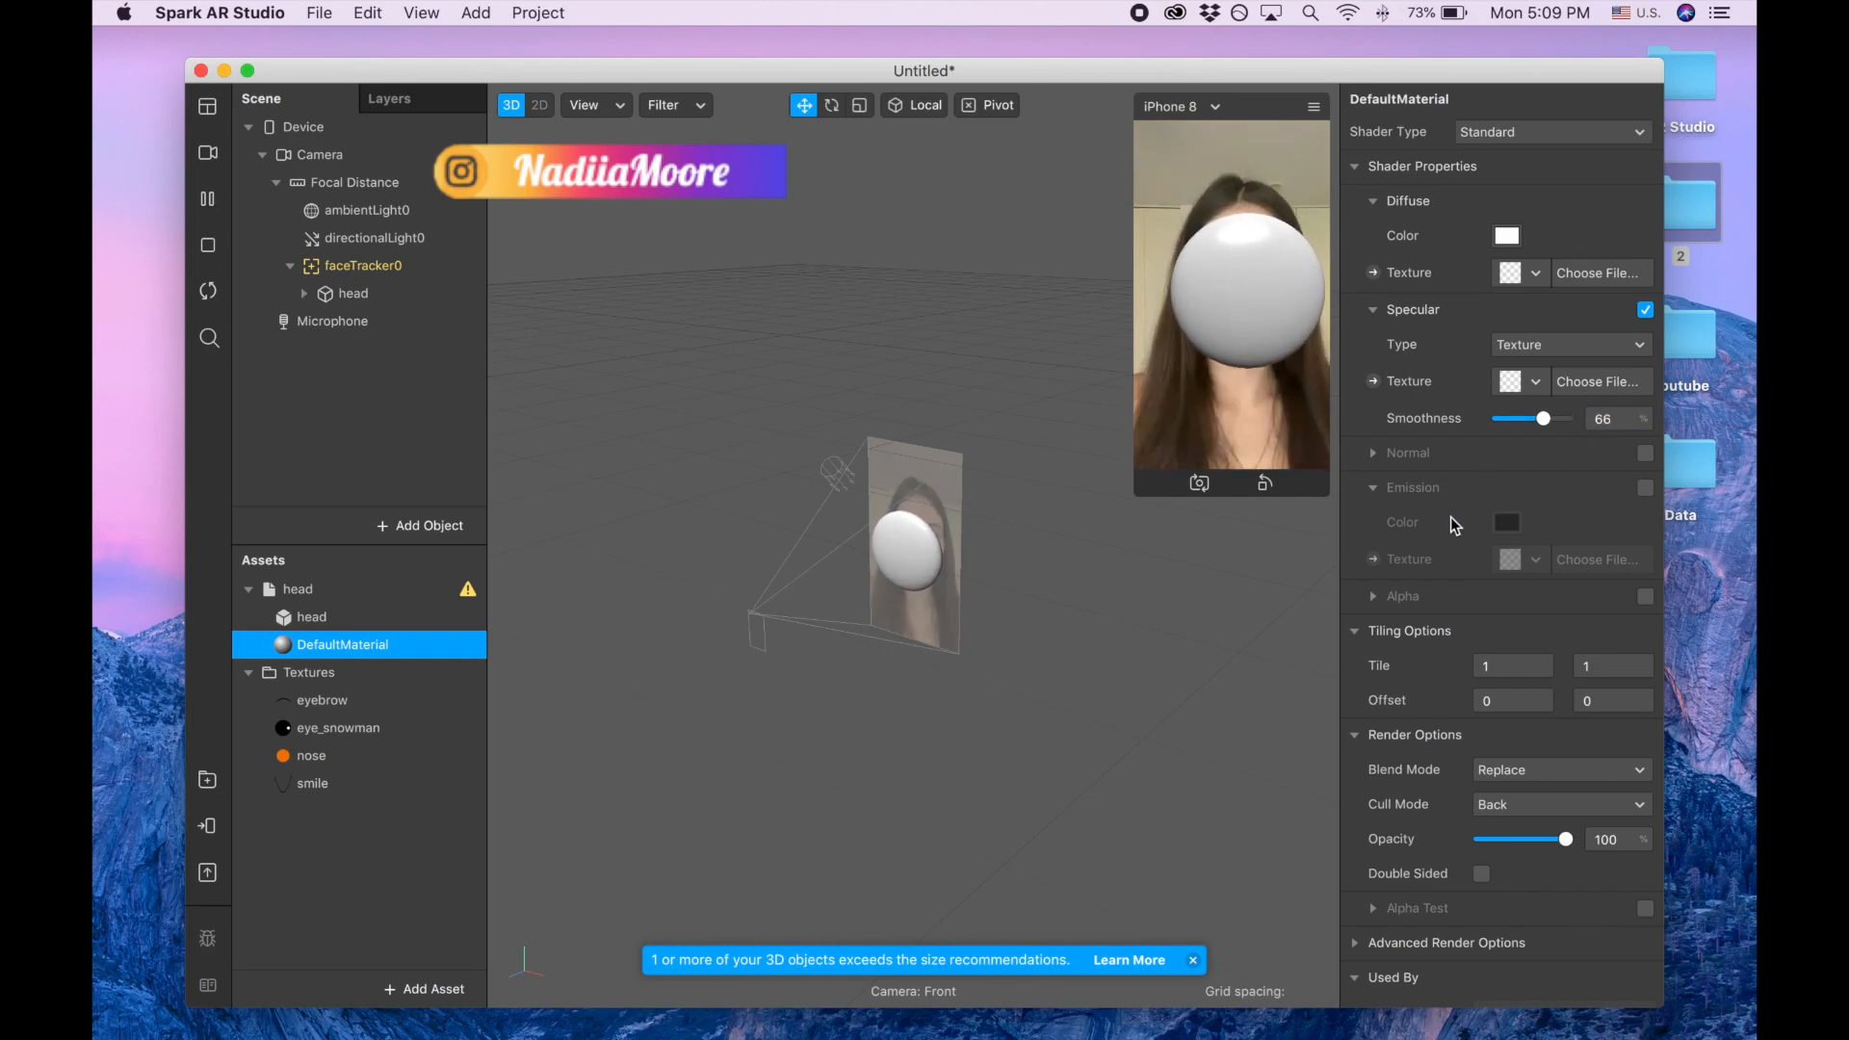
left_click(1644, 488)
left_click(1506, 523)
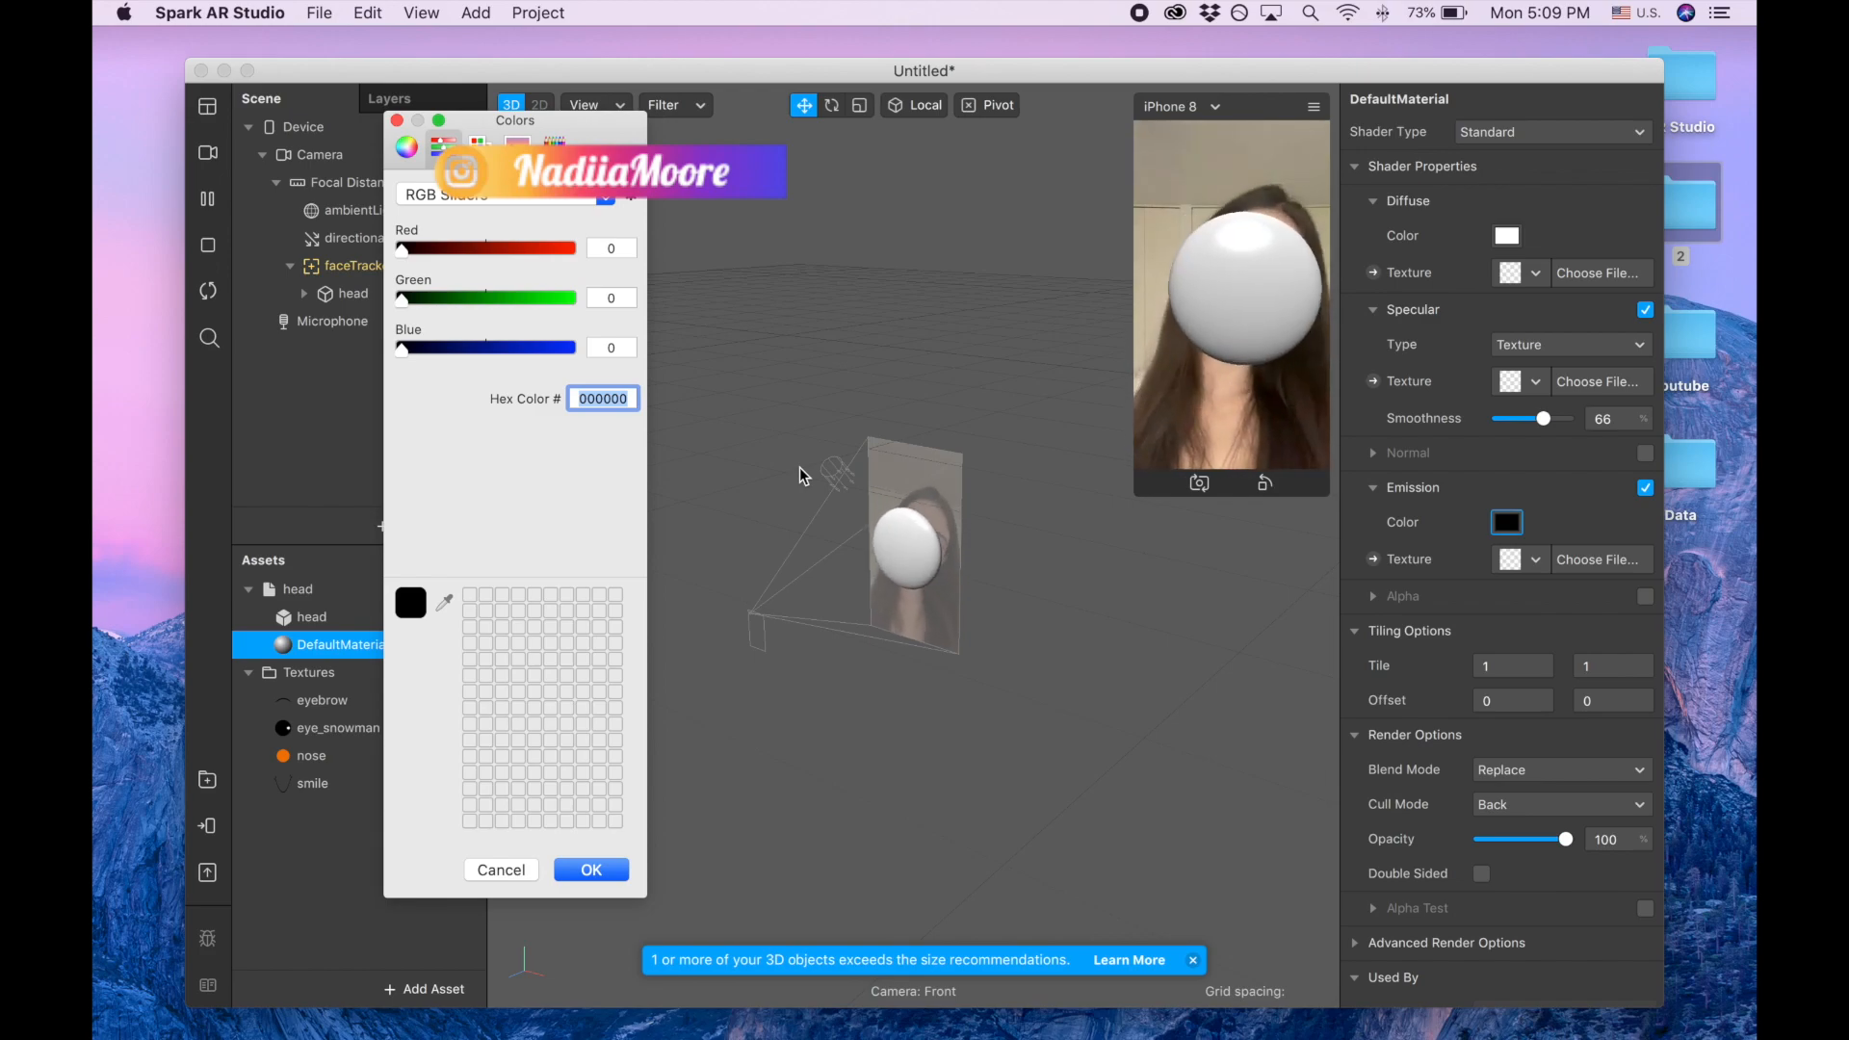
type("333")
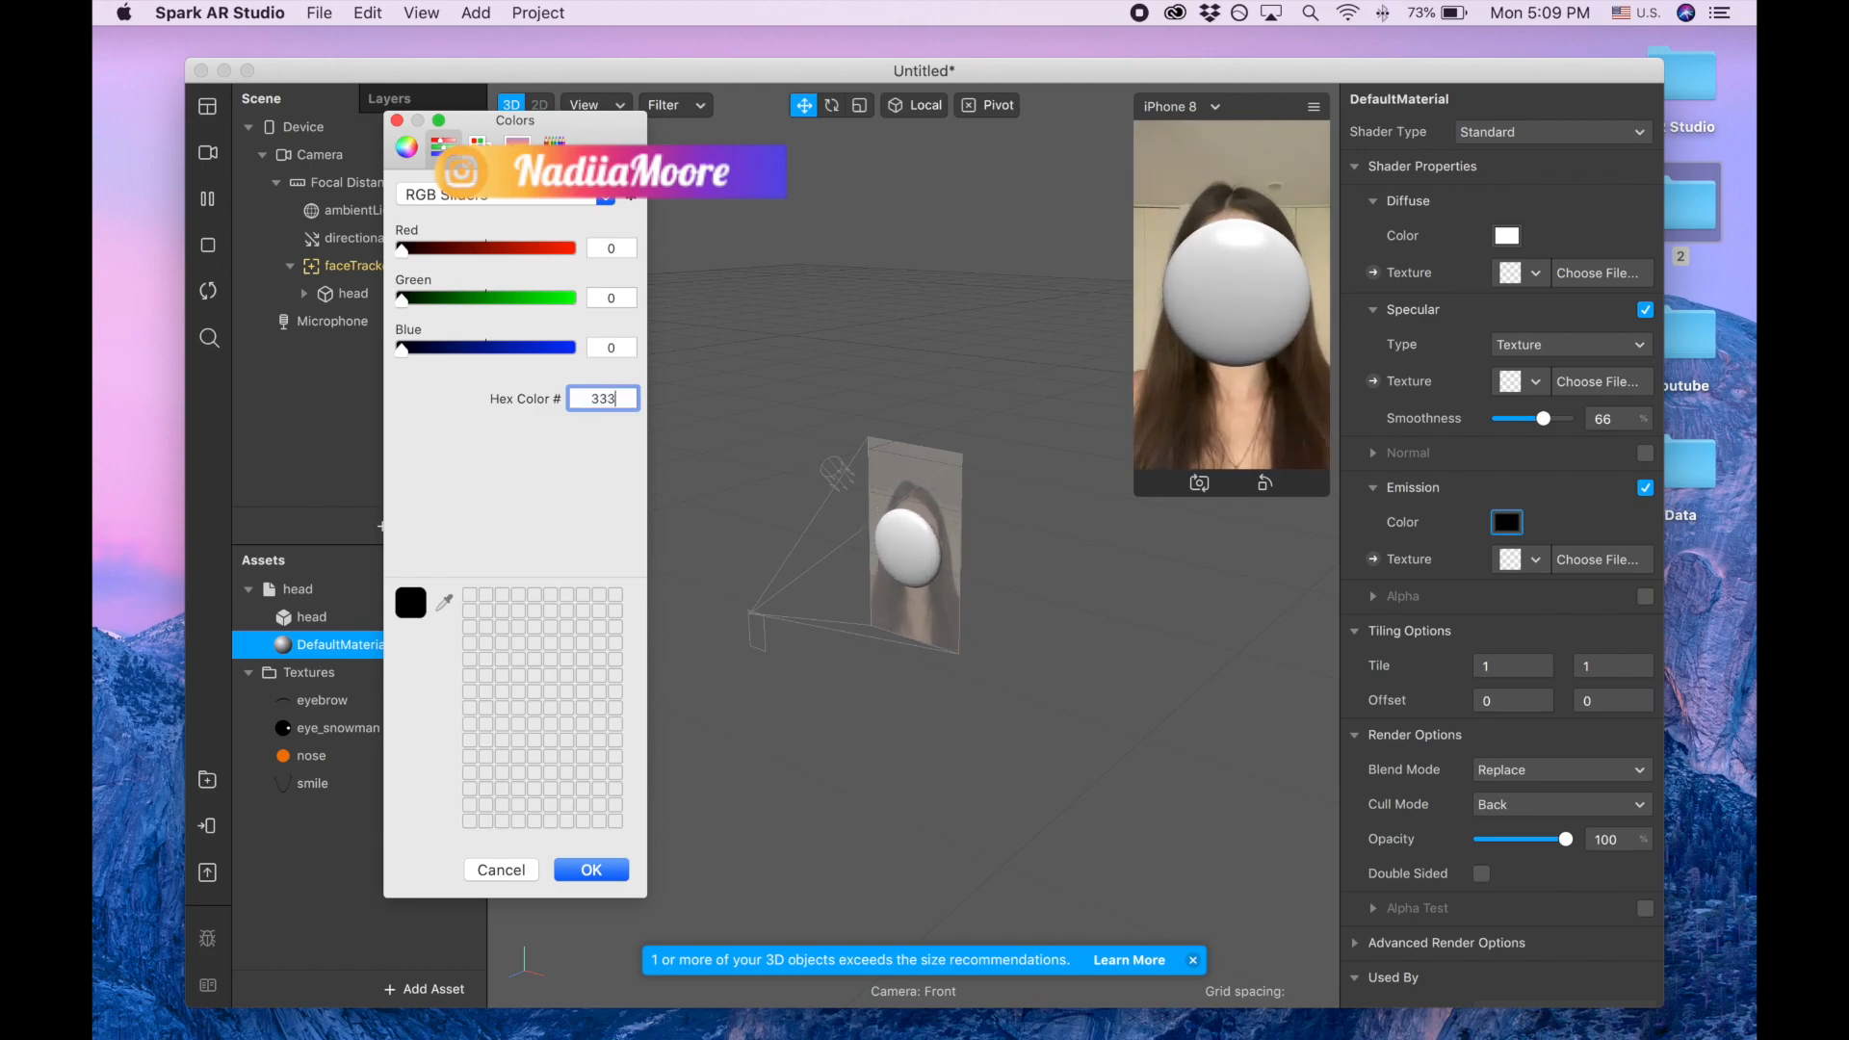
type("333")
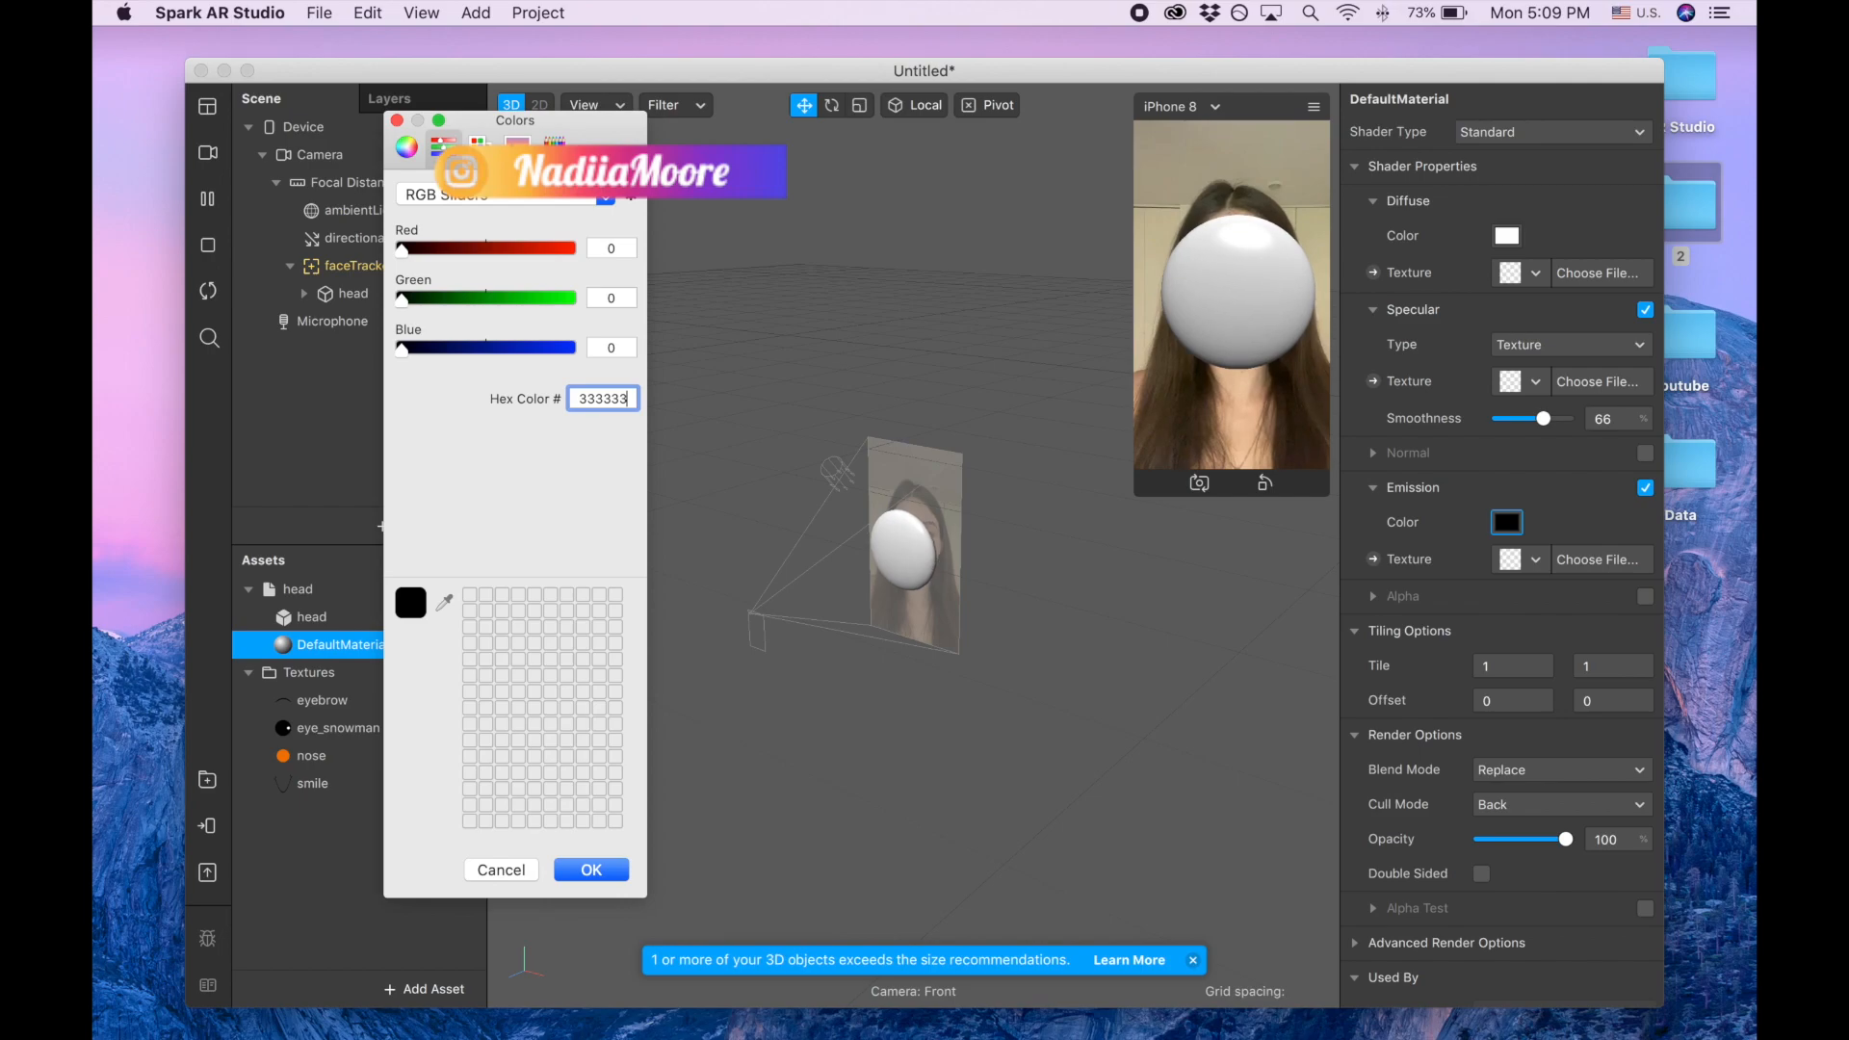
key("Return")
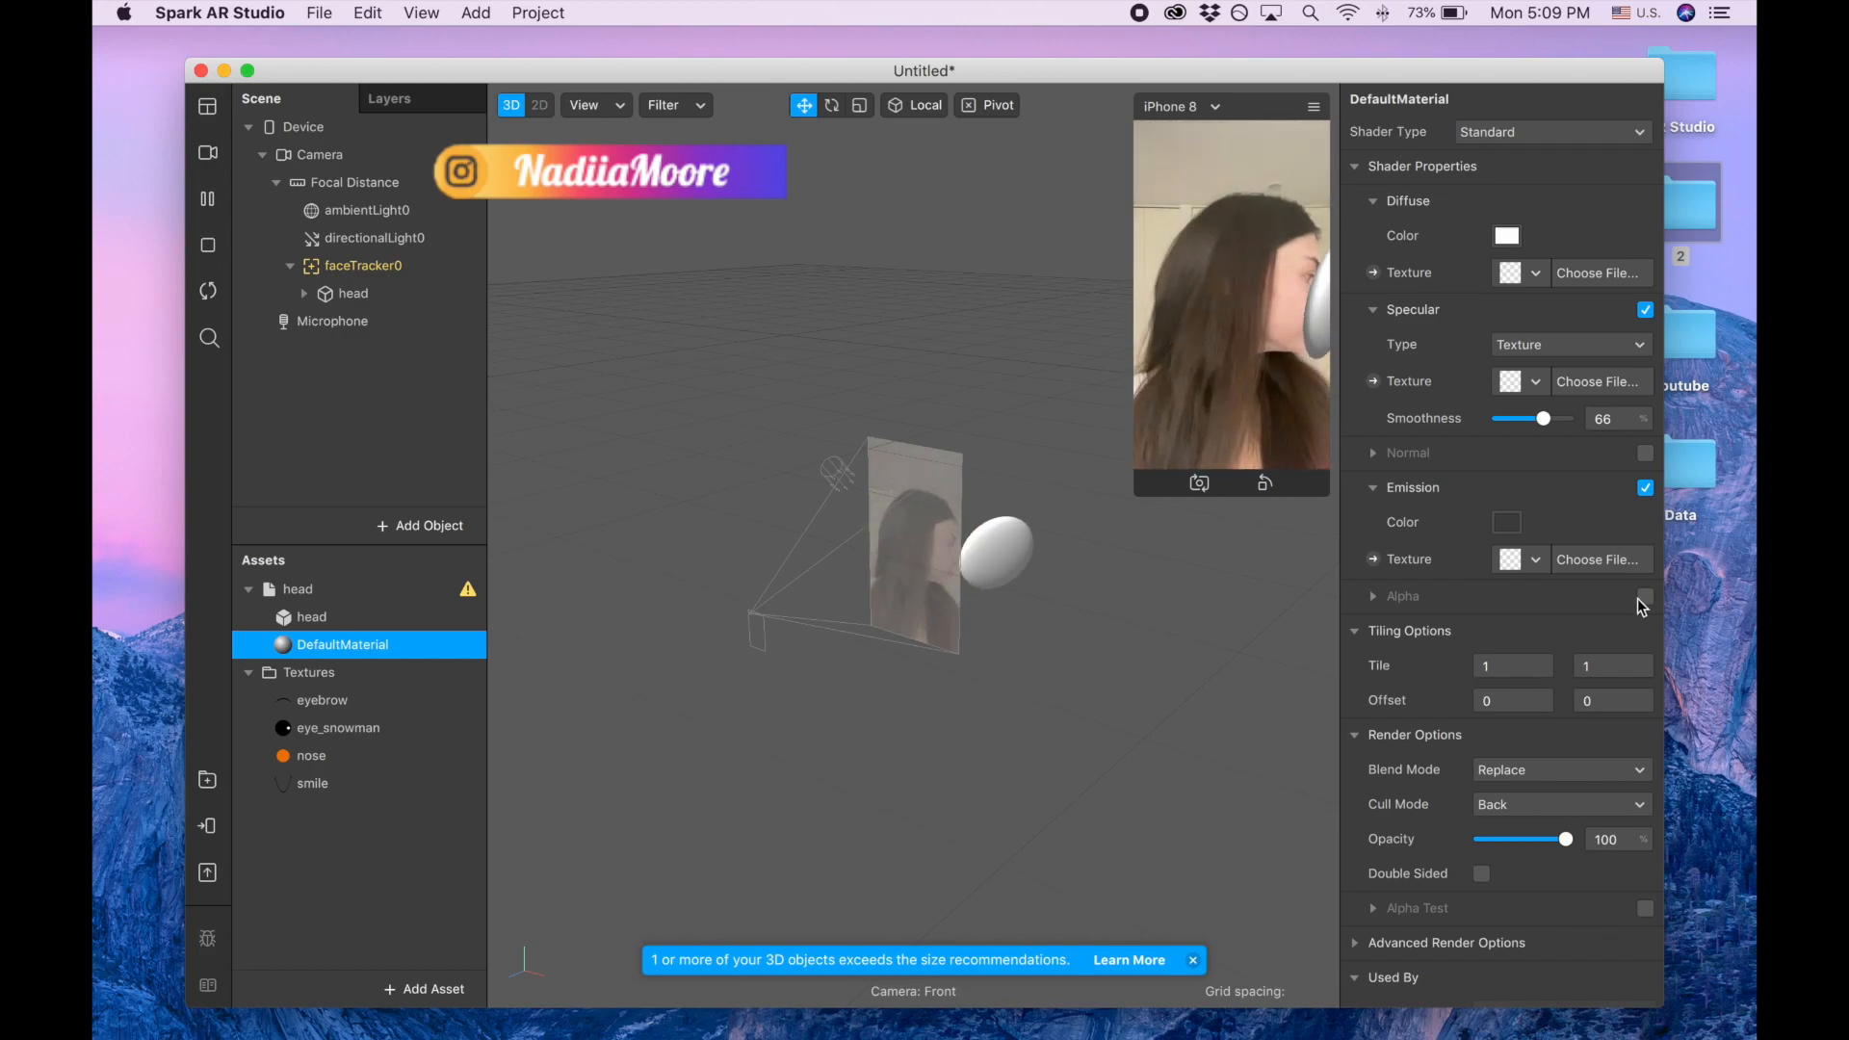
scroll(1636, 595, "down", 2)
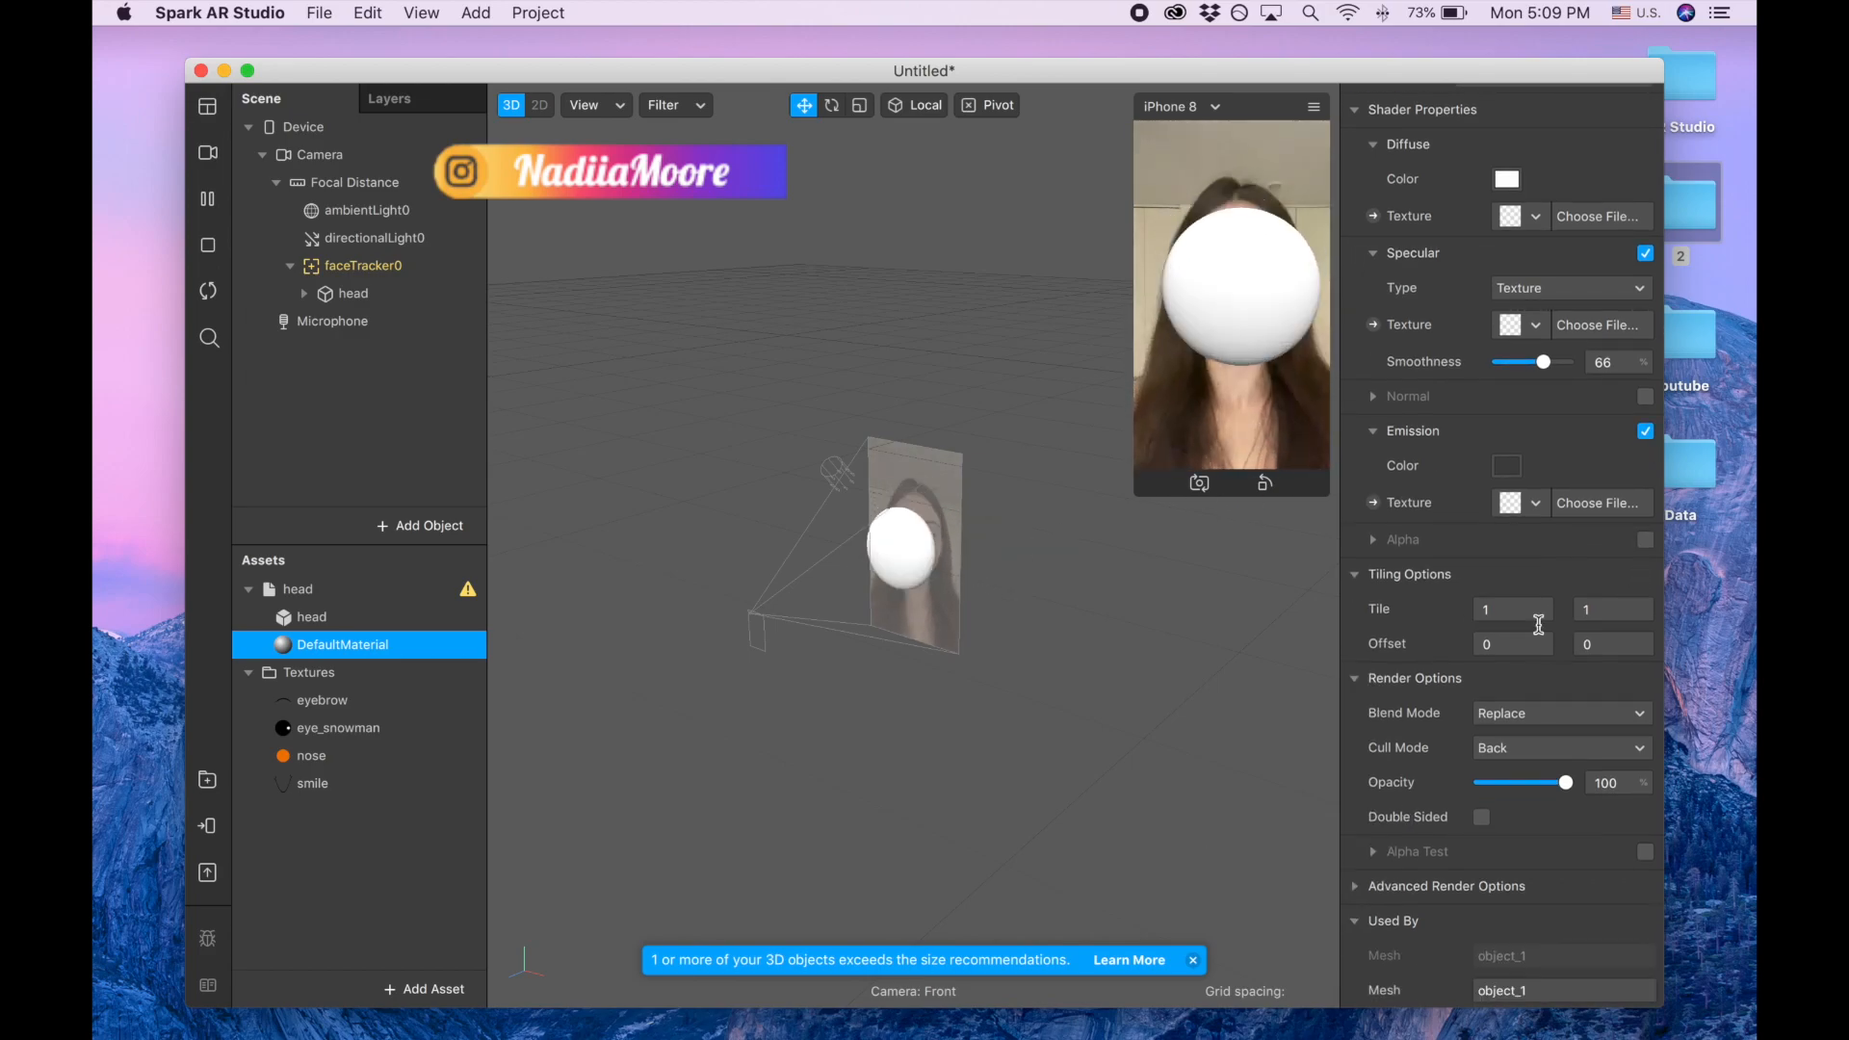
- Add a Point Light as a child of the face tracker
left_click(345, 272)
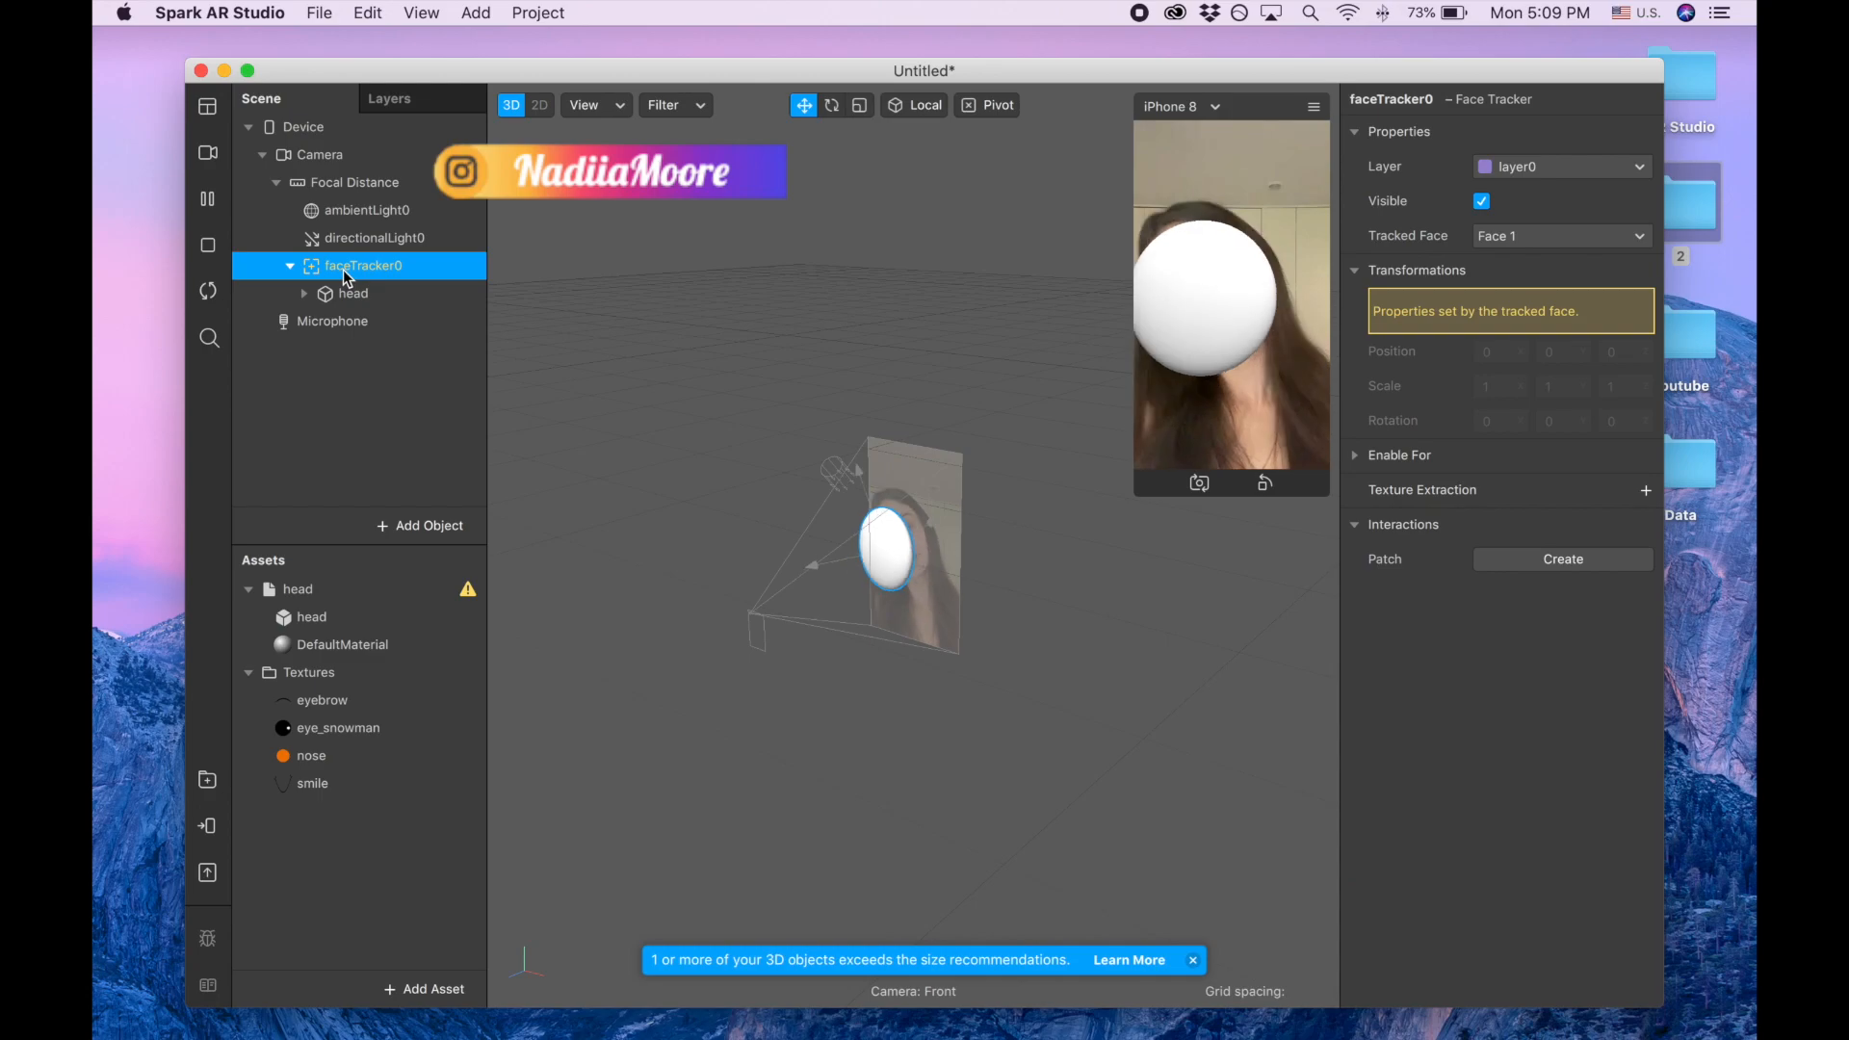
right_click(343, 269)
mouse_move(413, 292)
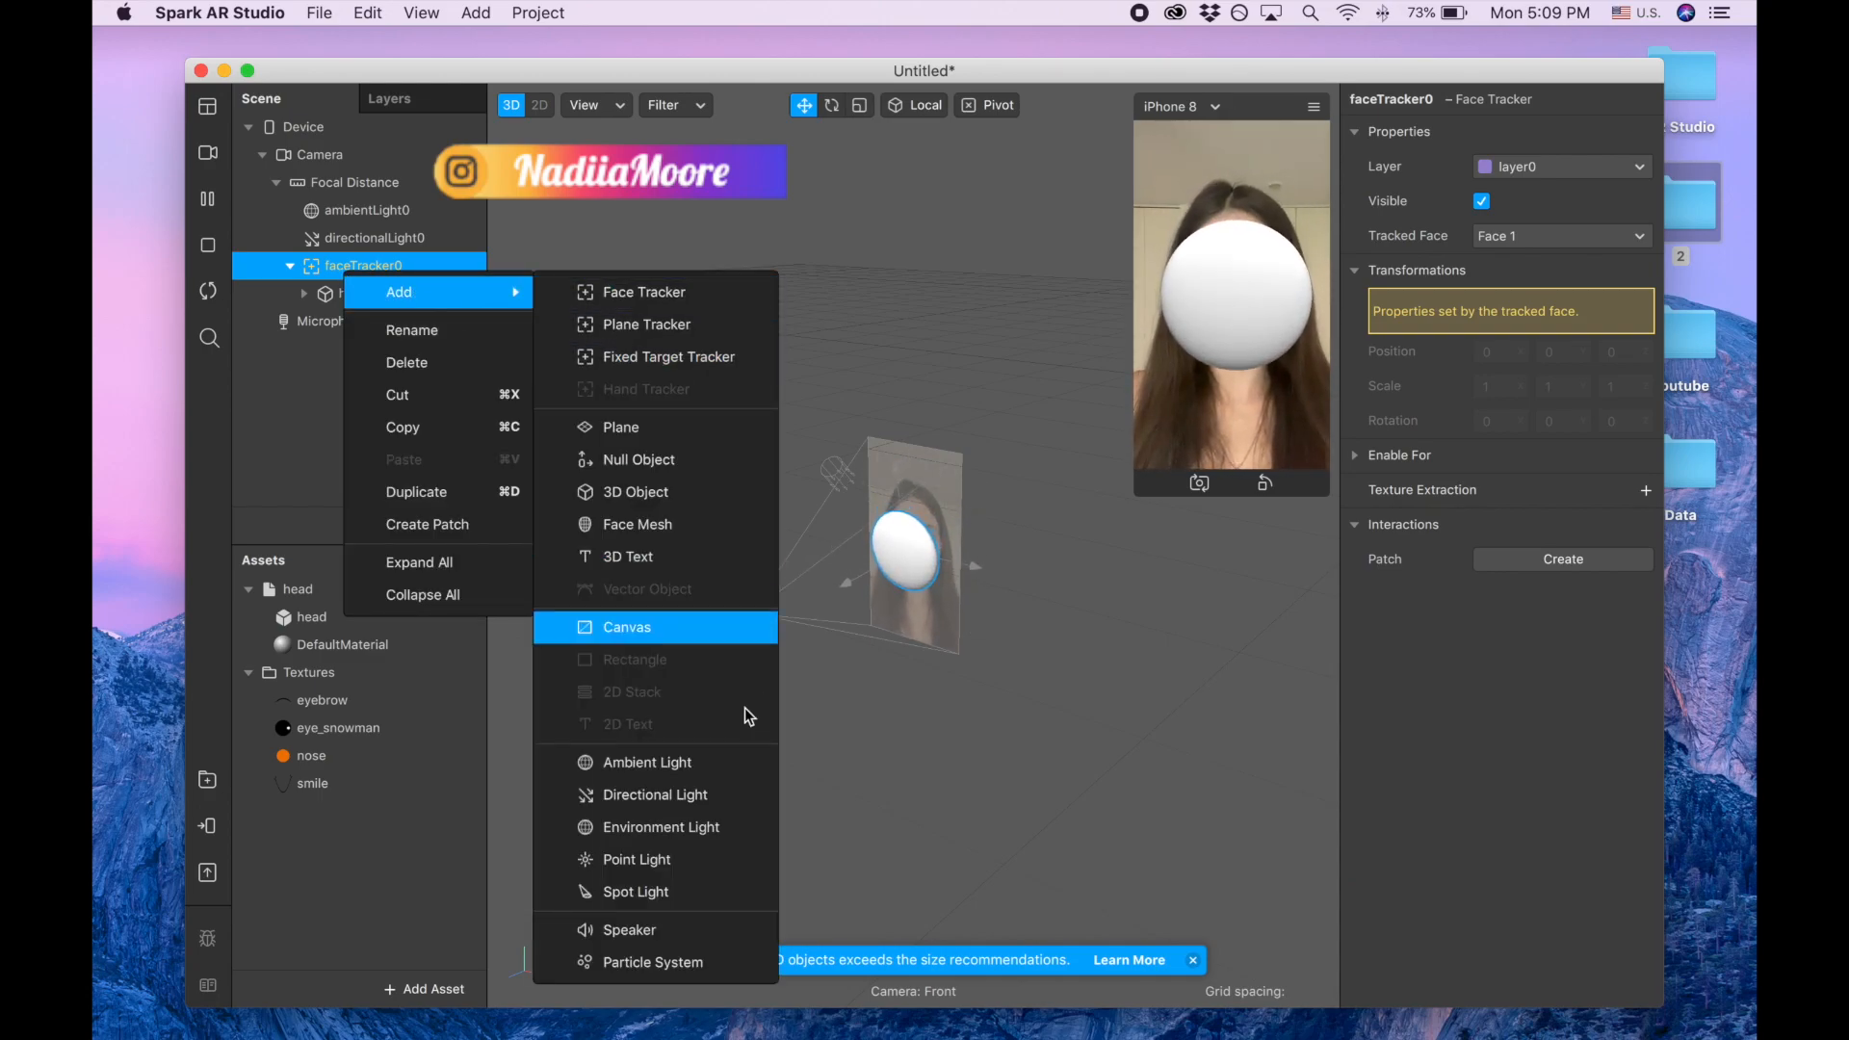
left_click(675, 859)
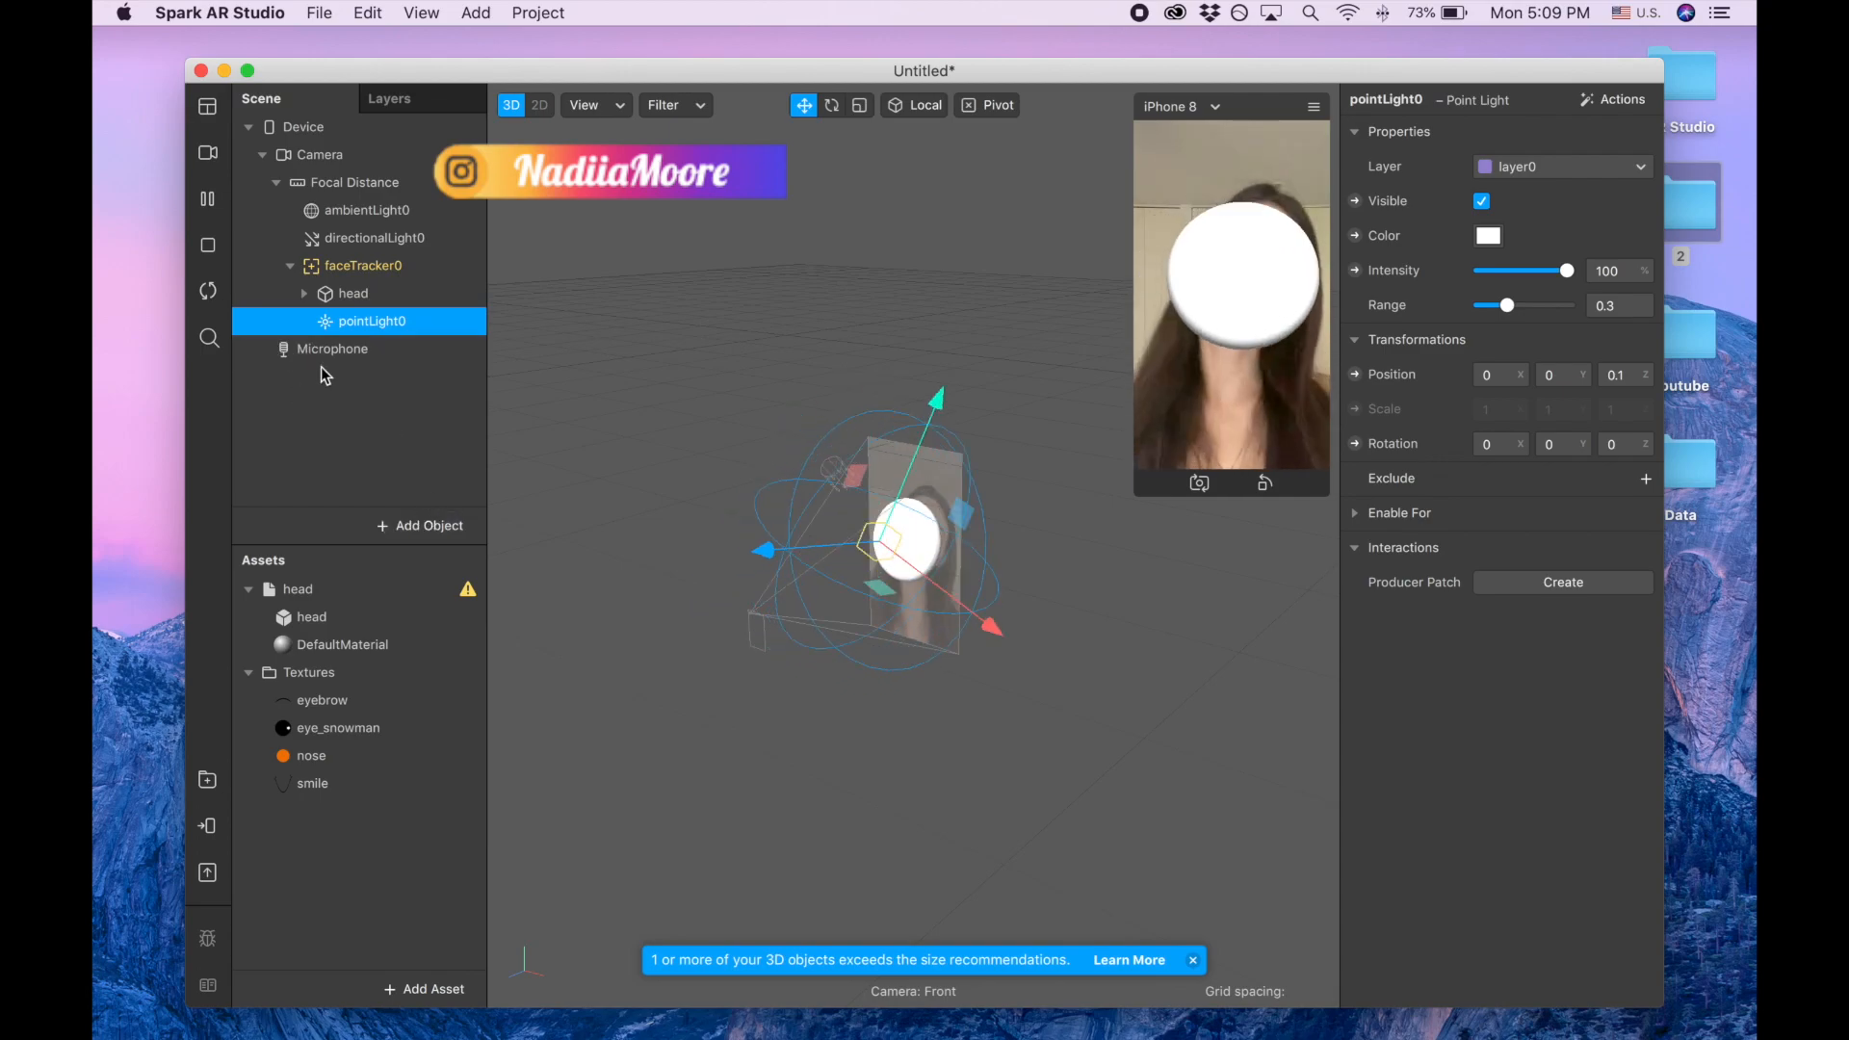
left_click(343, 266)
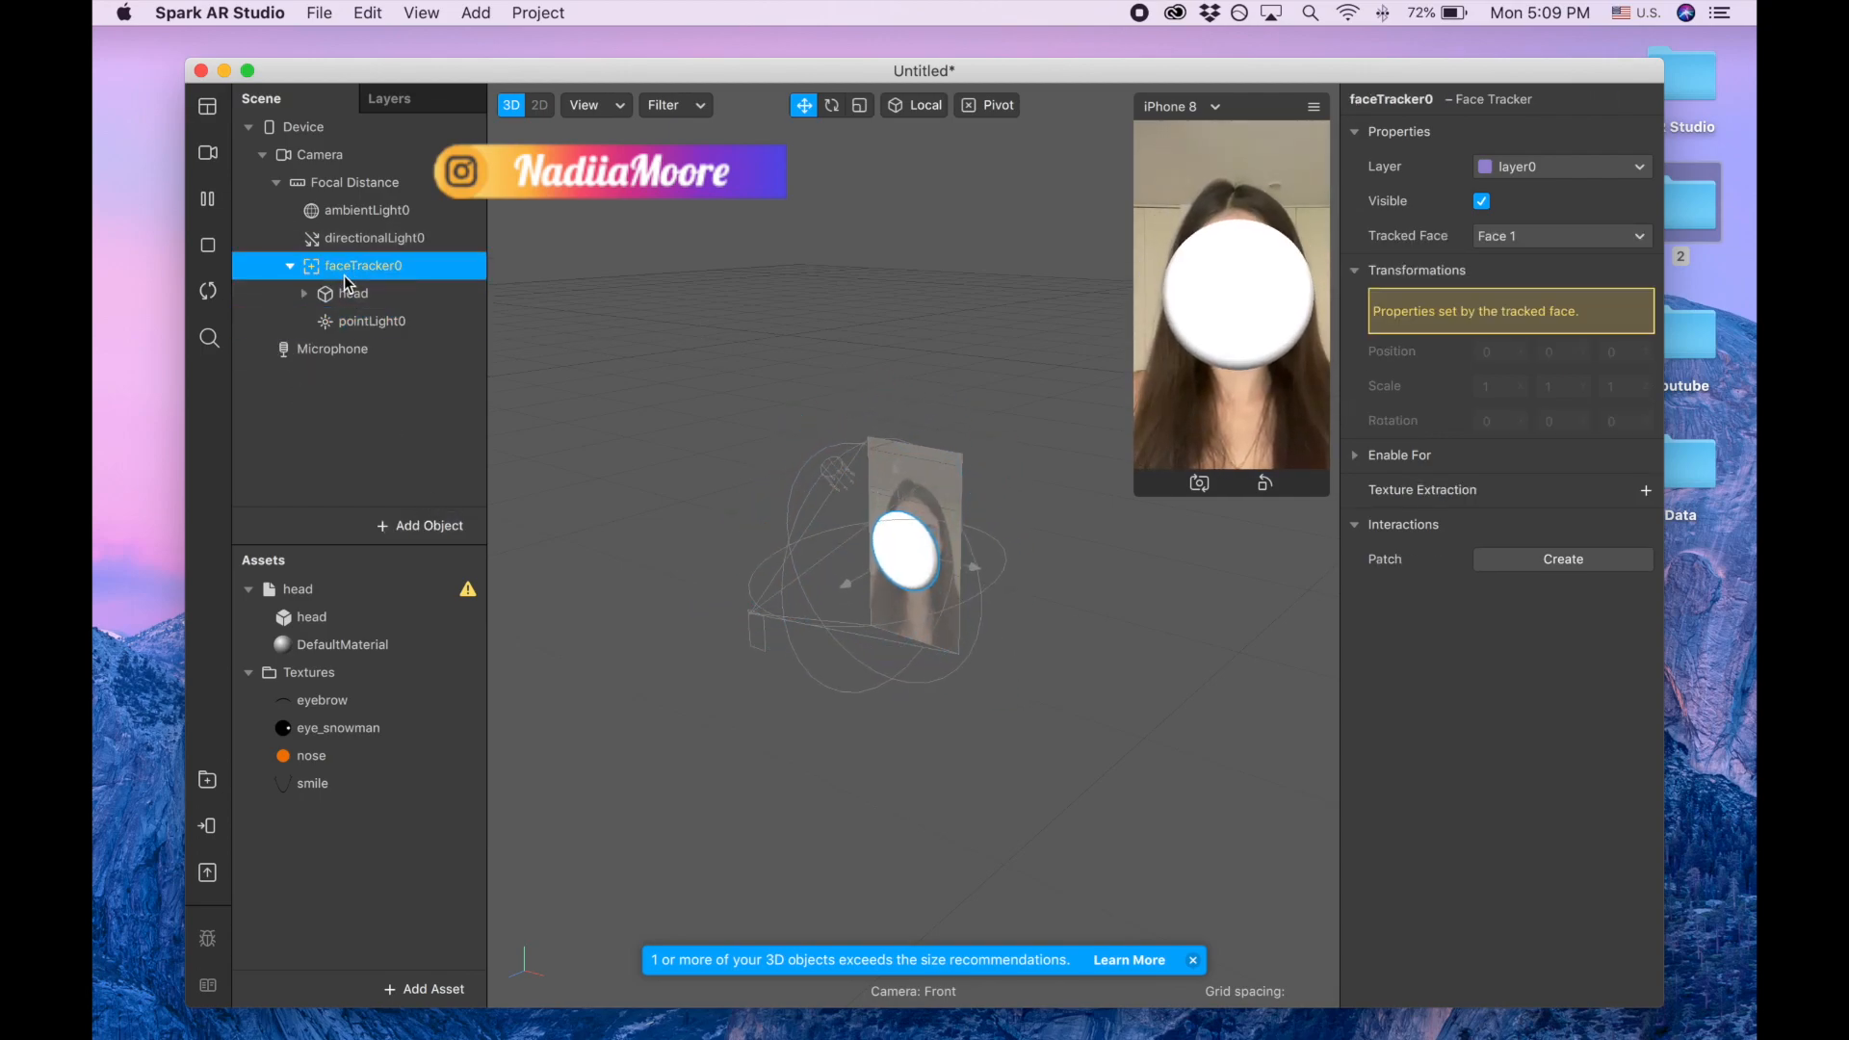
right_click(388, 273)
mouse_move(501, 292)
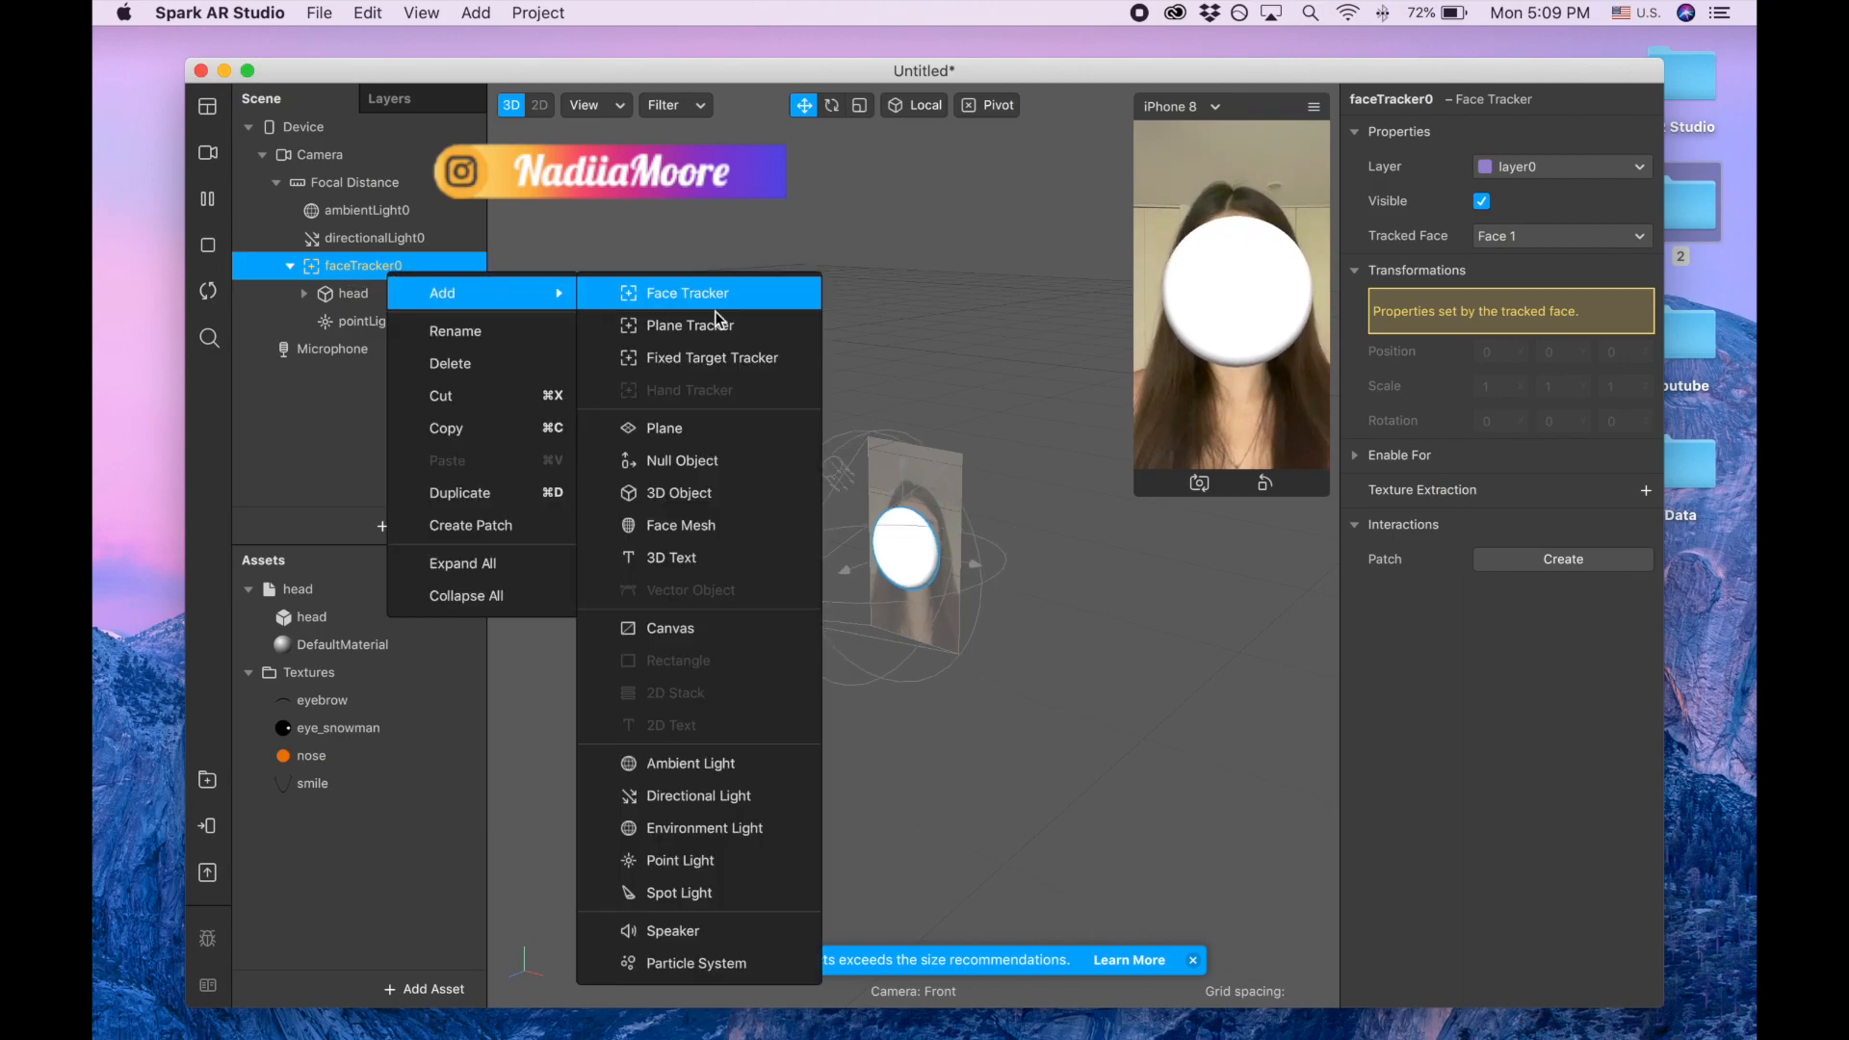
left_click(813, 321)
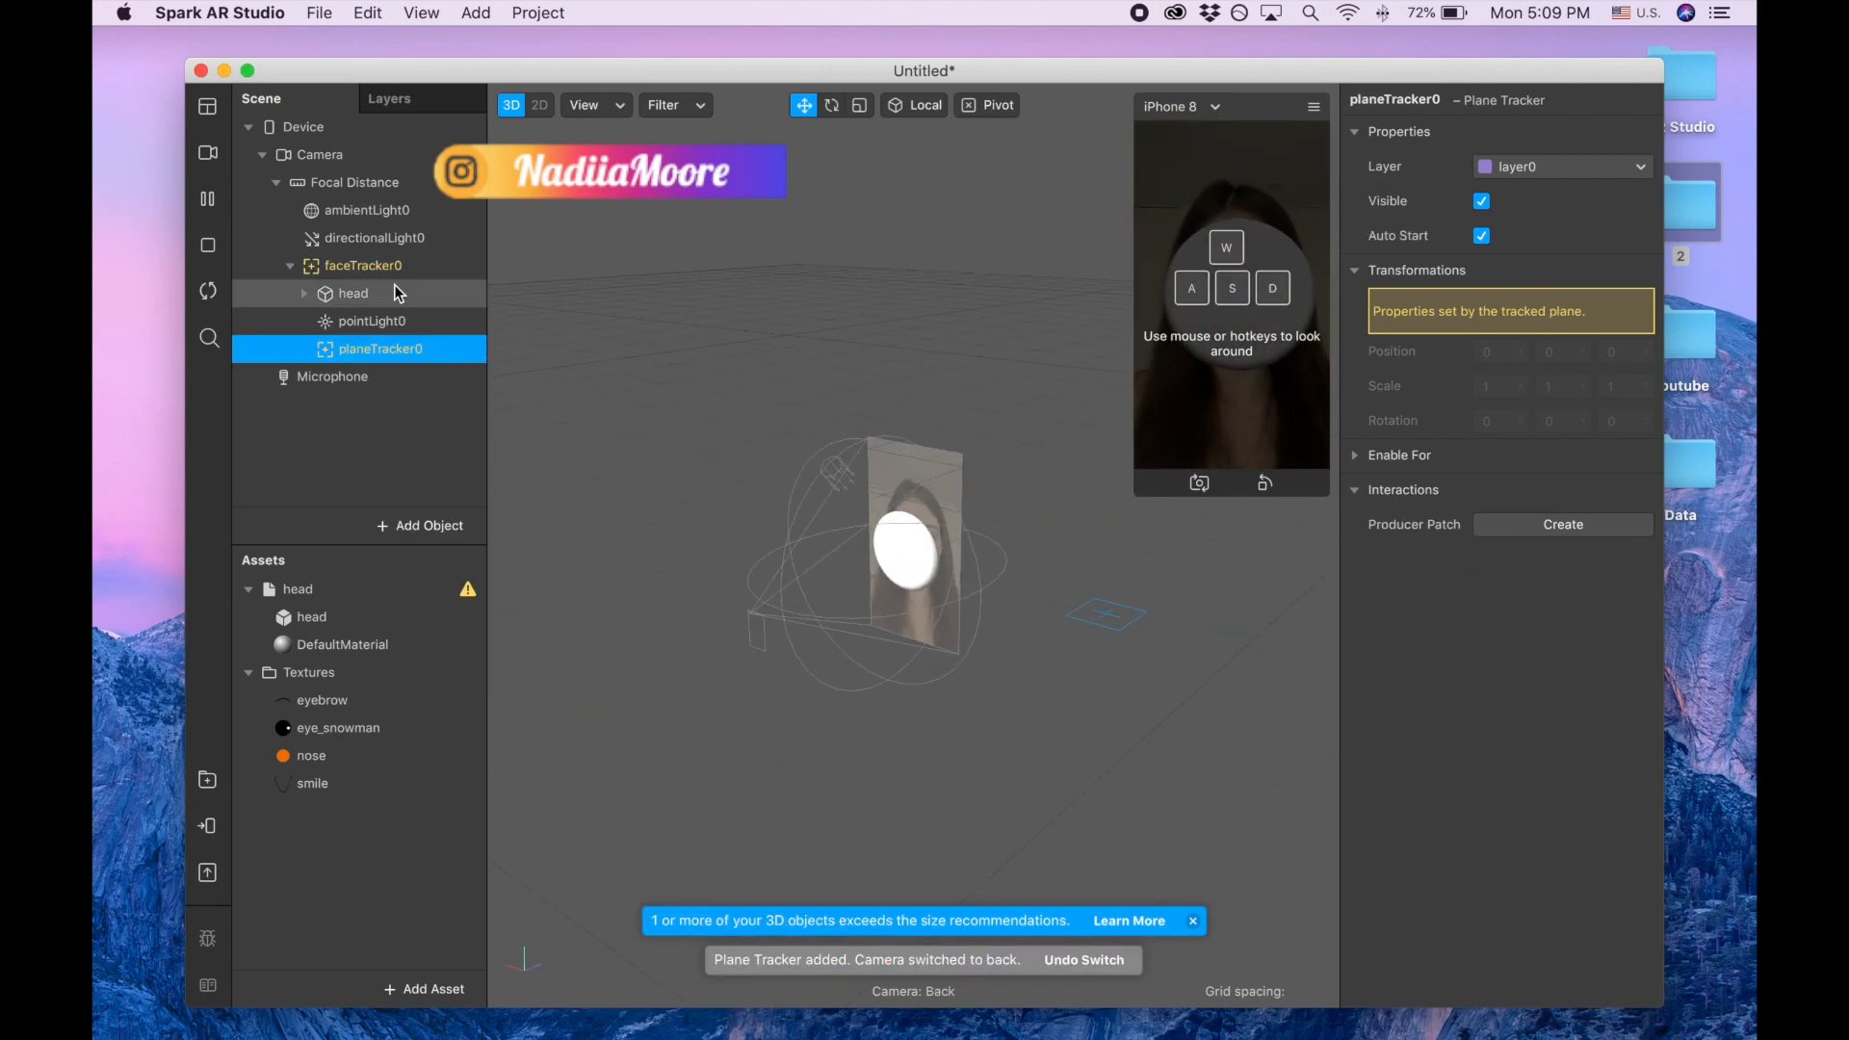
left_click(382, 14)
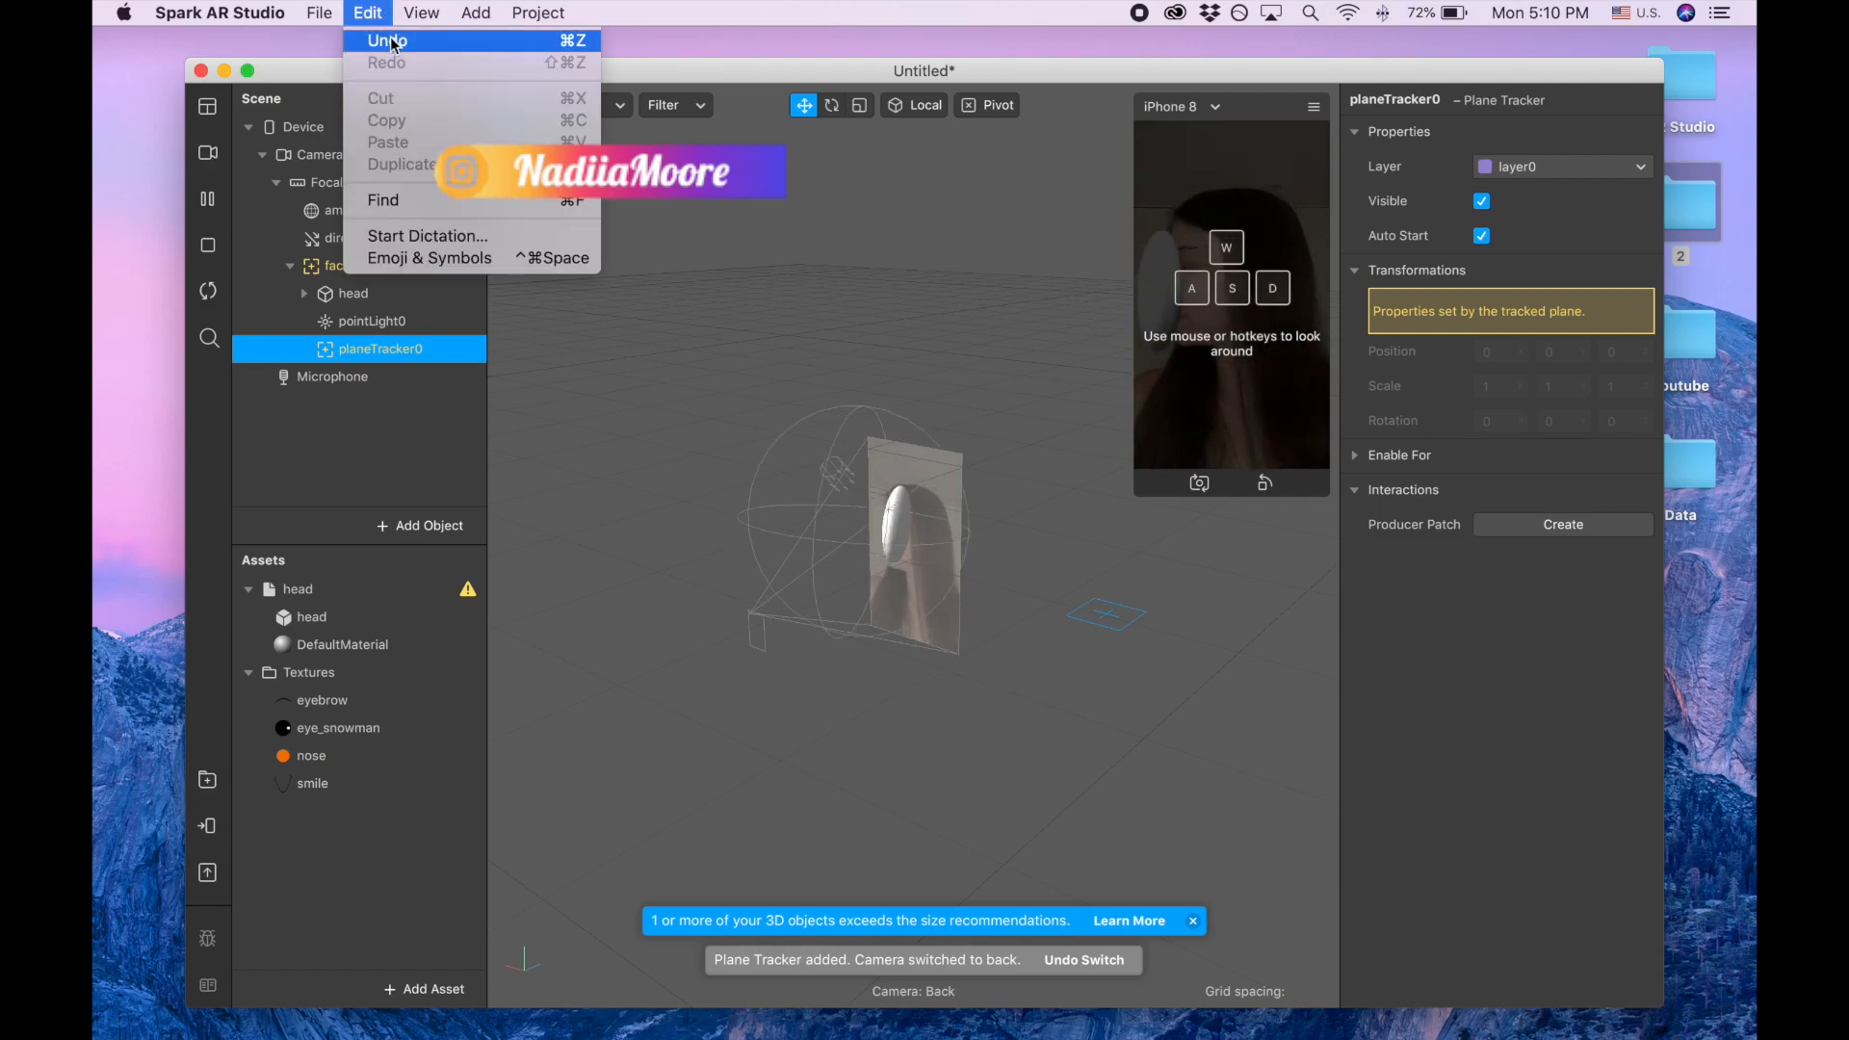
left_click(387, 40)
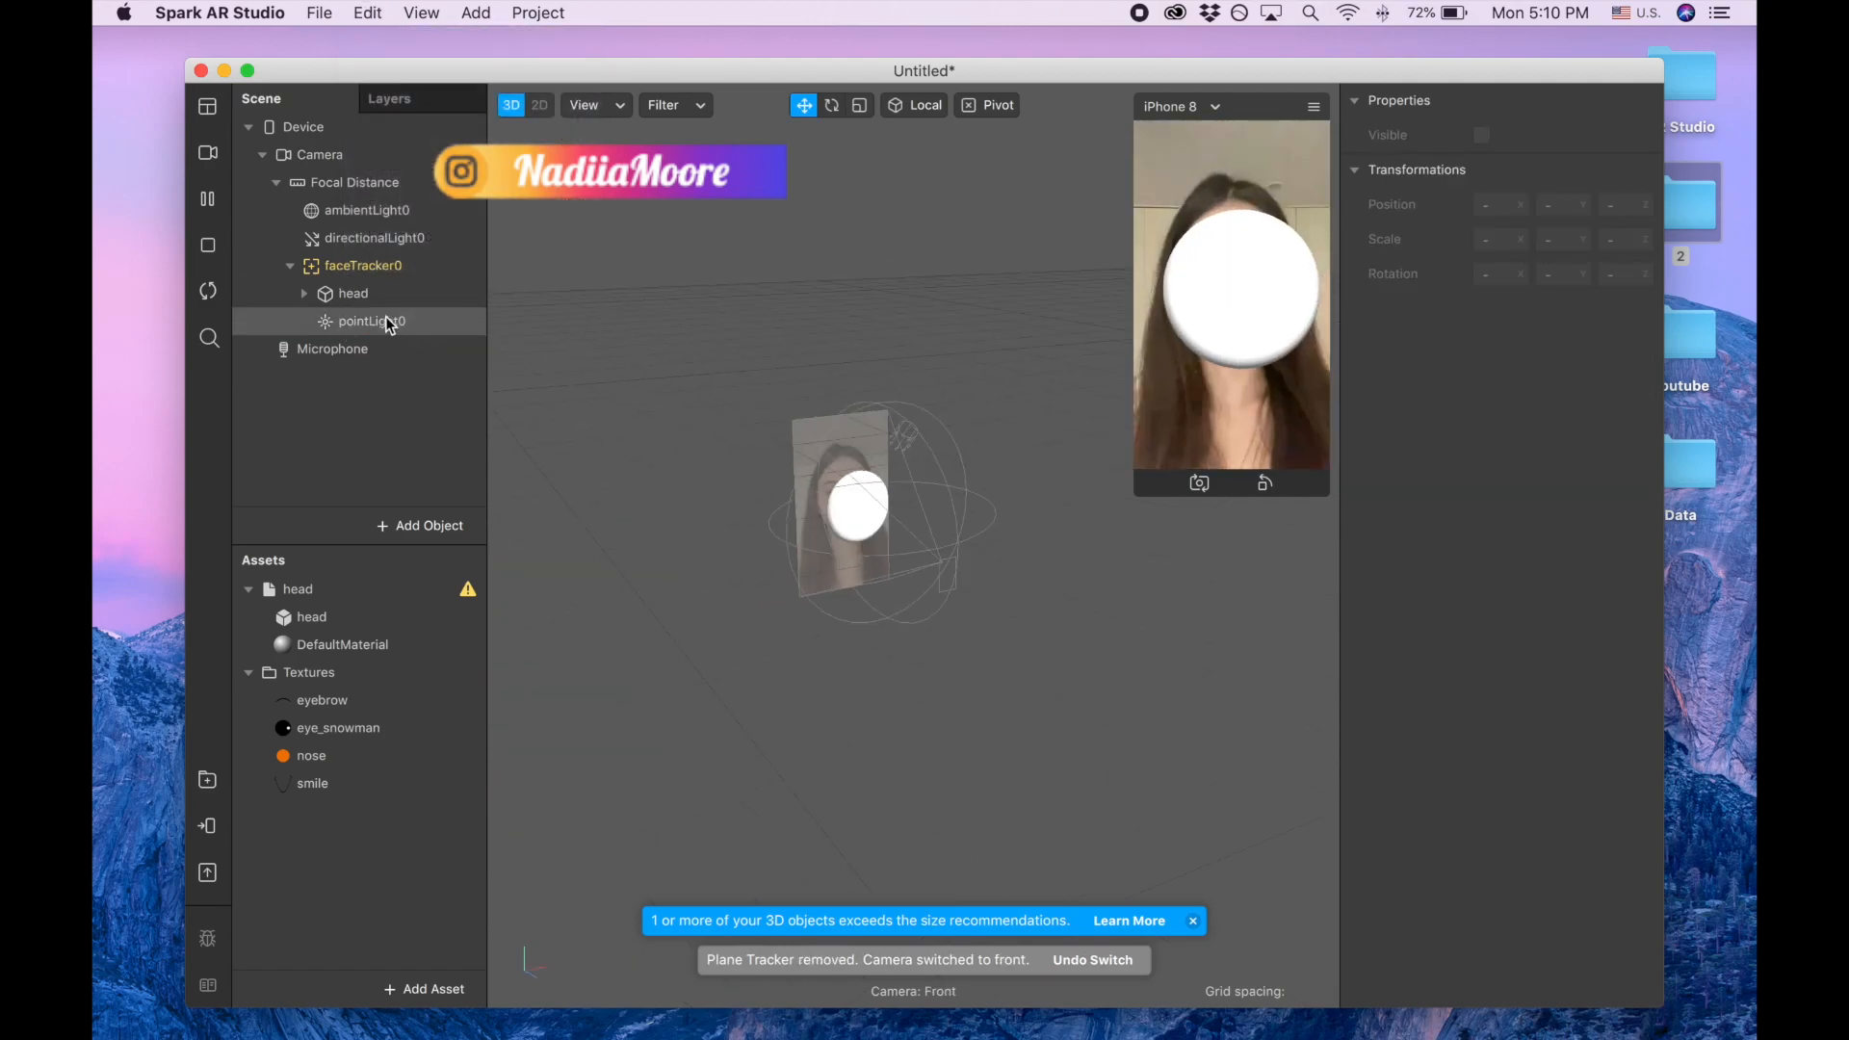
- Set the point light's position to 0.1 on the Y axis and 0.2 on the Z axis
left_click(347, 321)
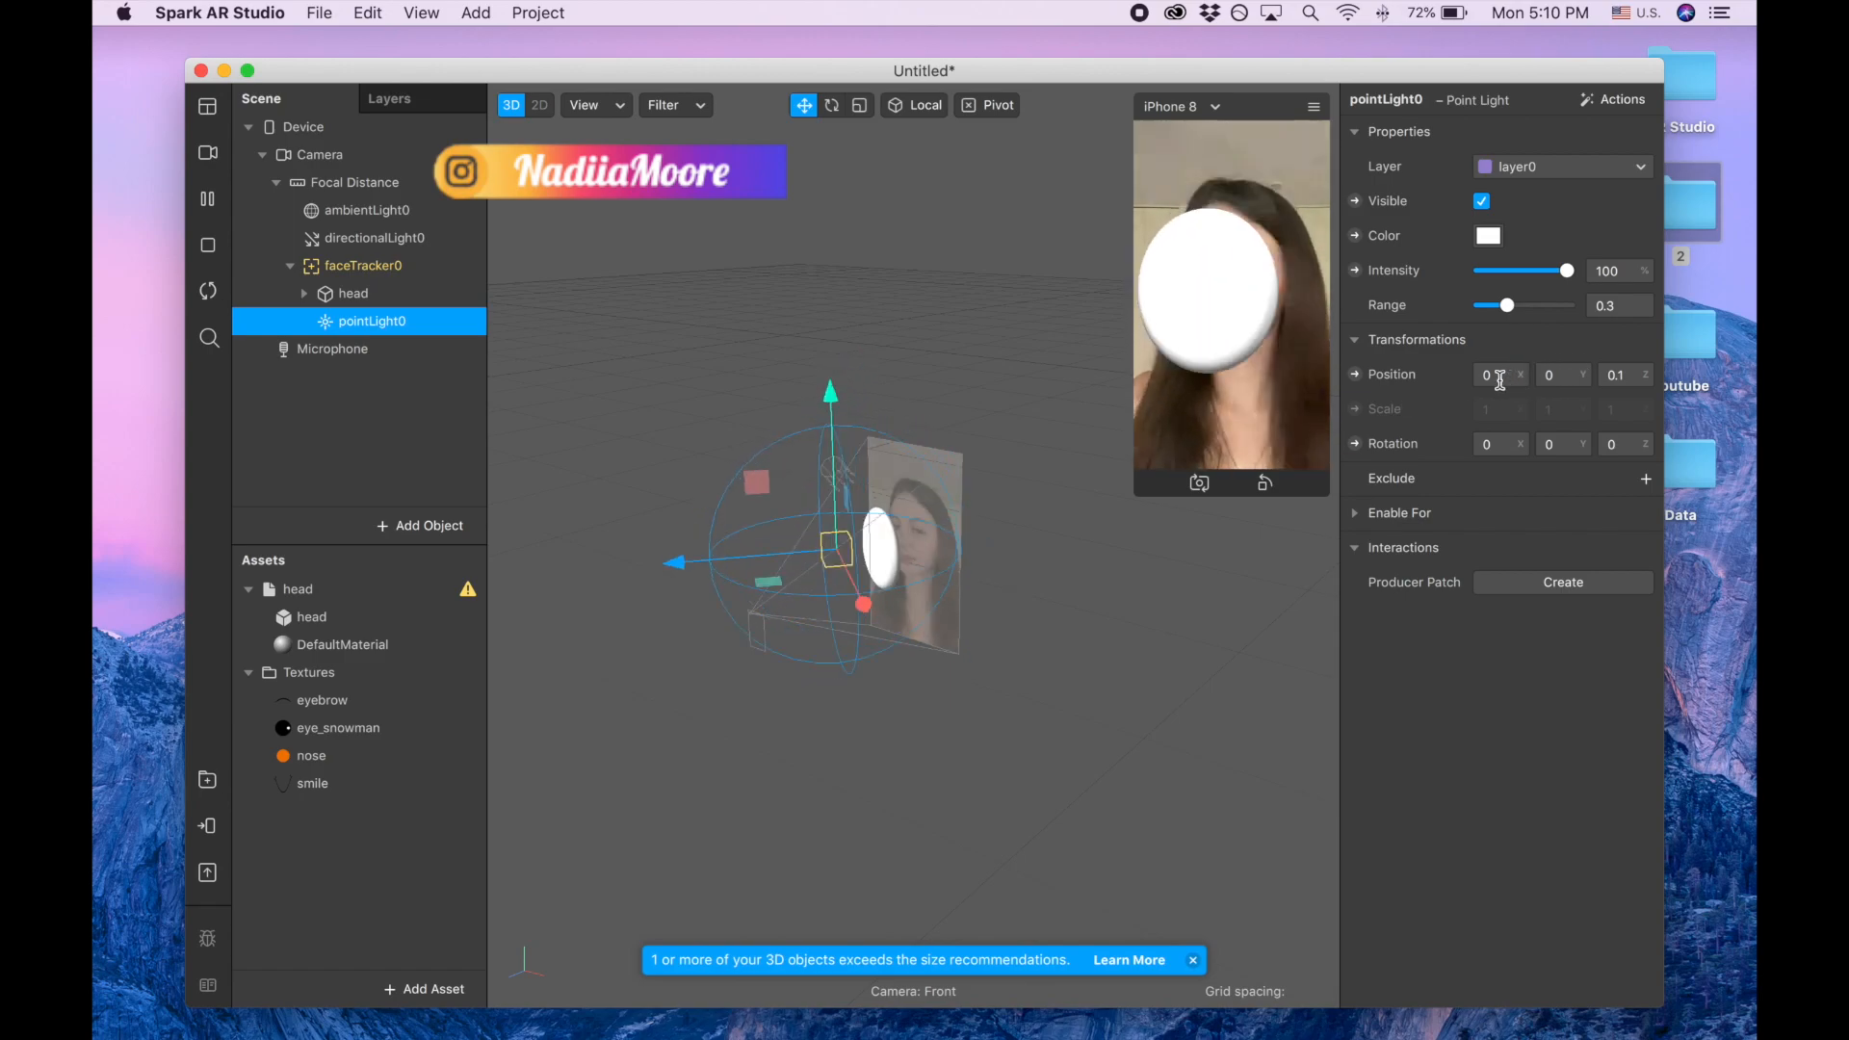
left_click(1567, 373)
type(".1")
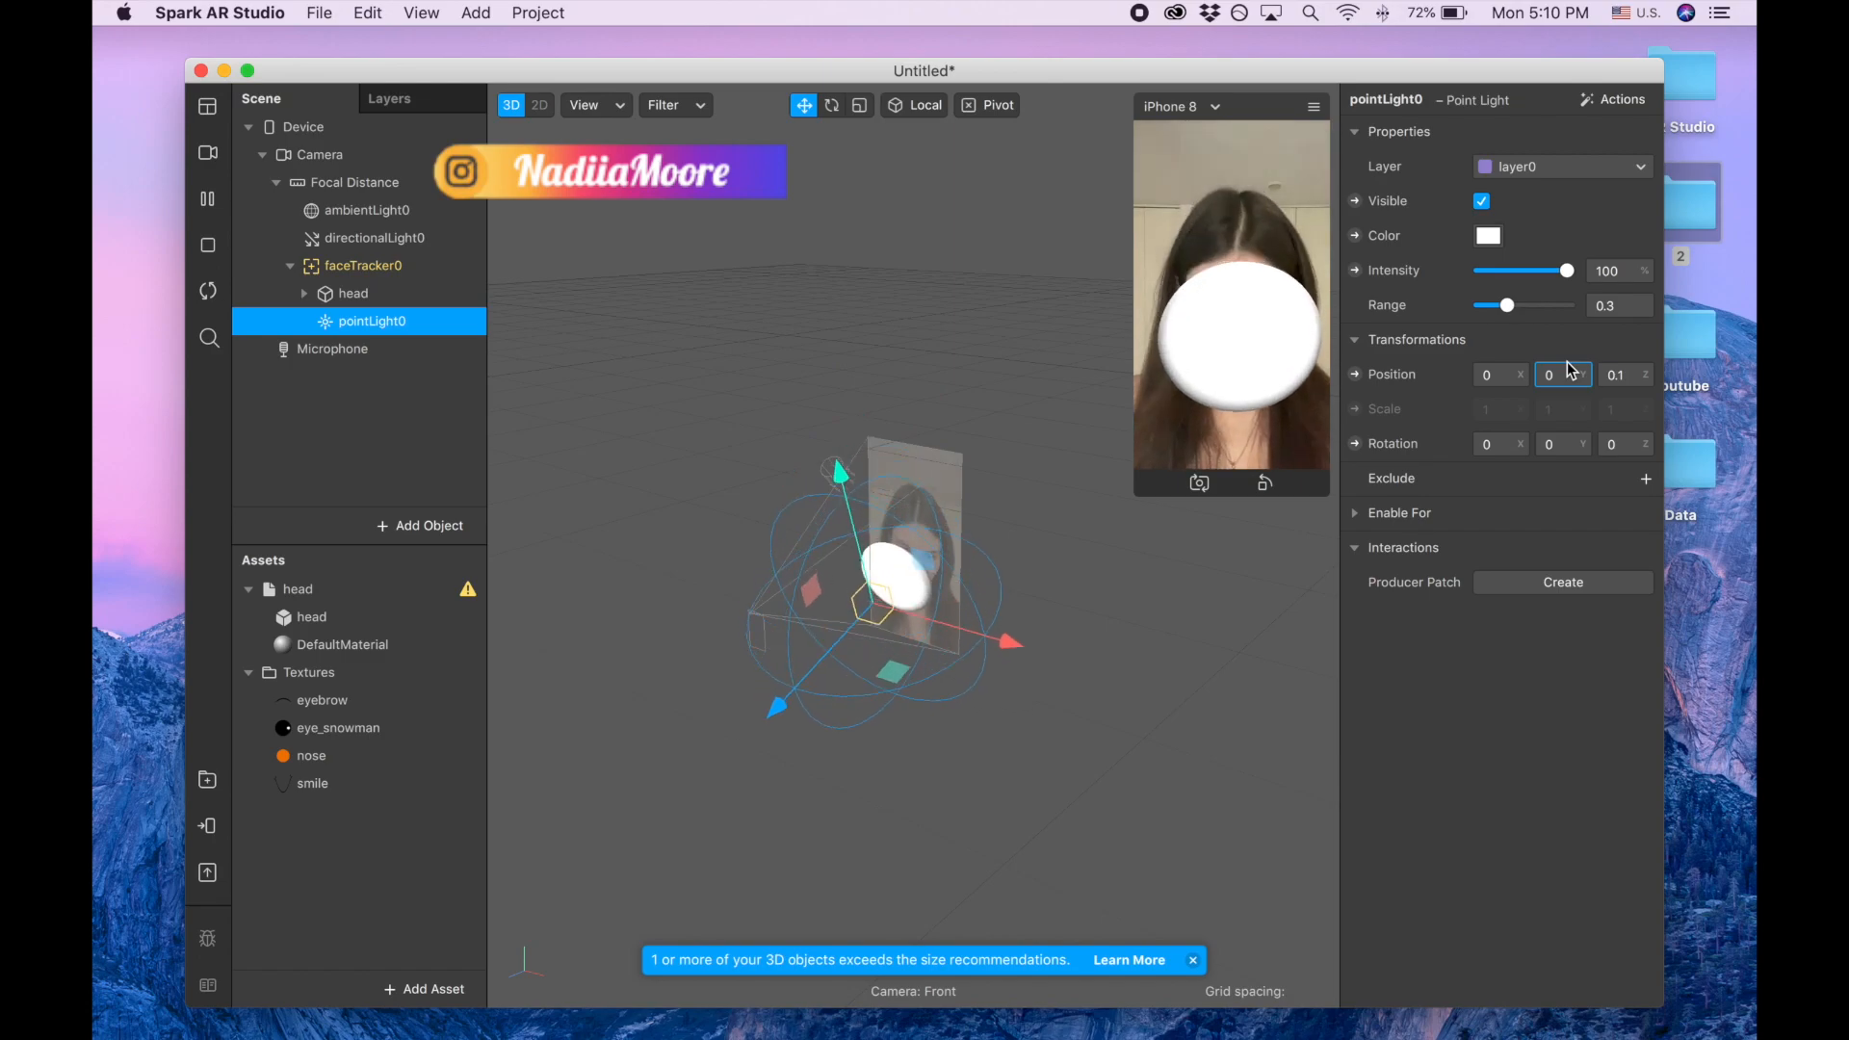
left_click(1637, 380)
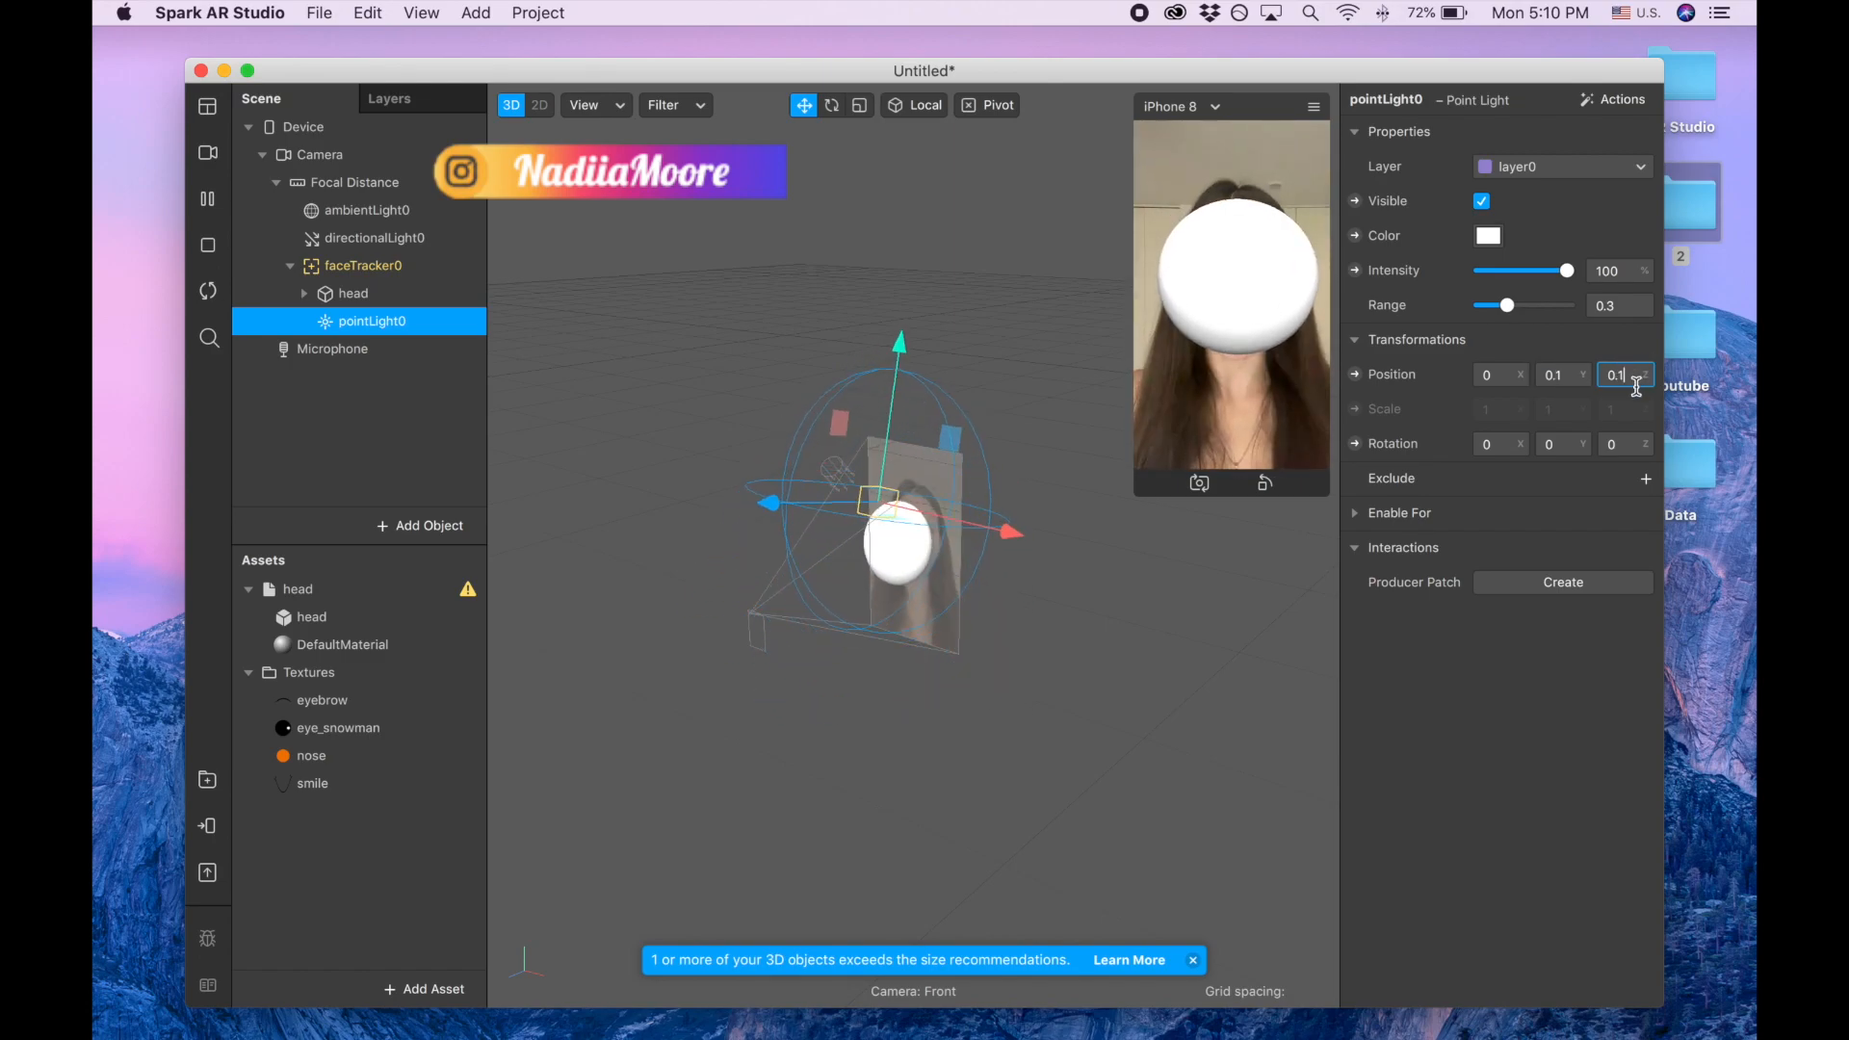
key("BackSpace")
type("2")
key("Return")
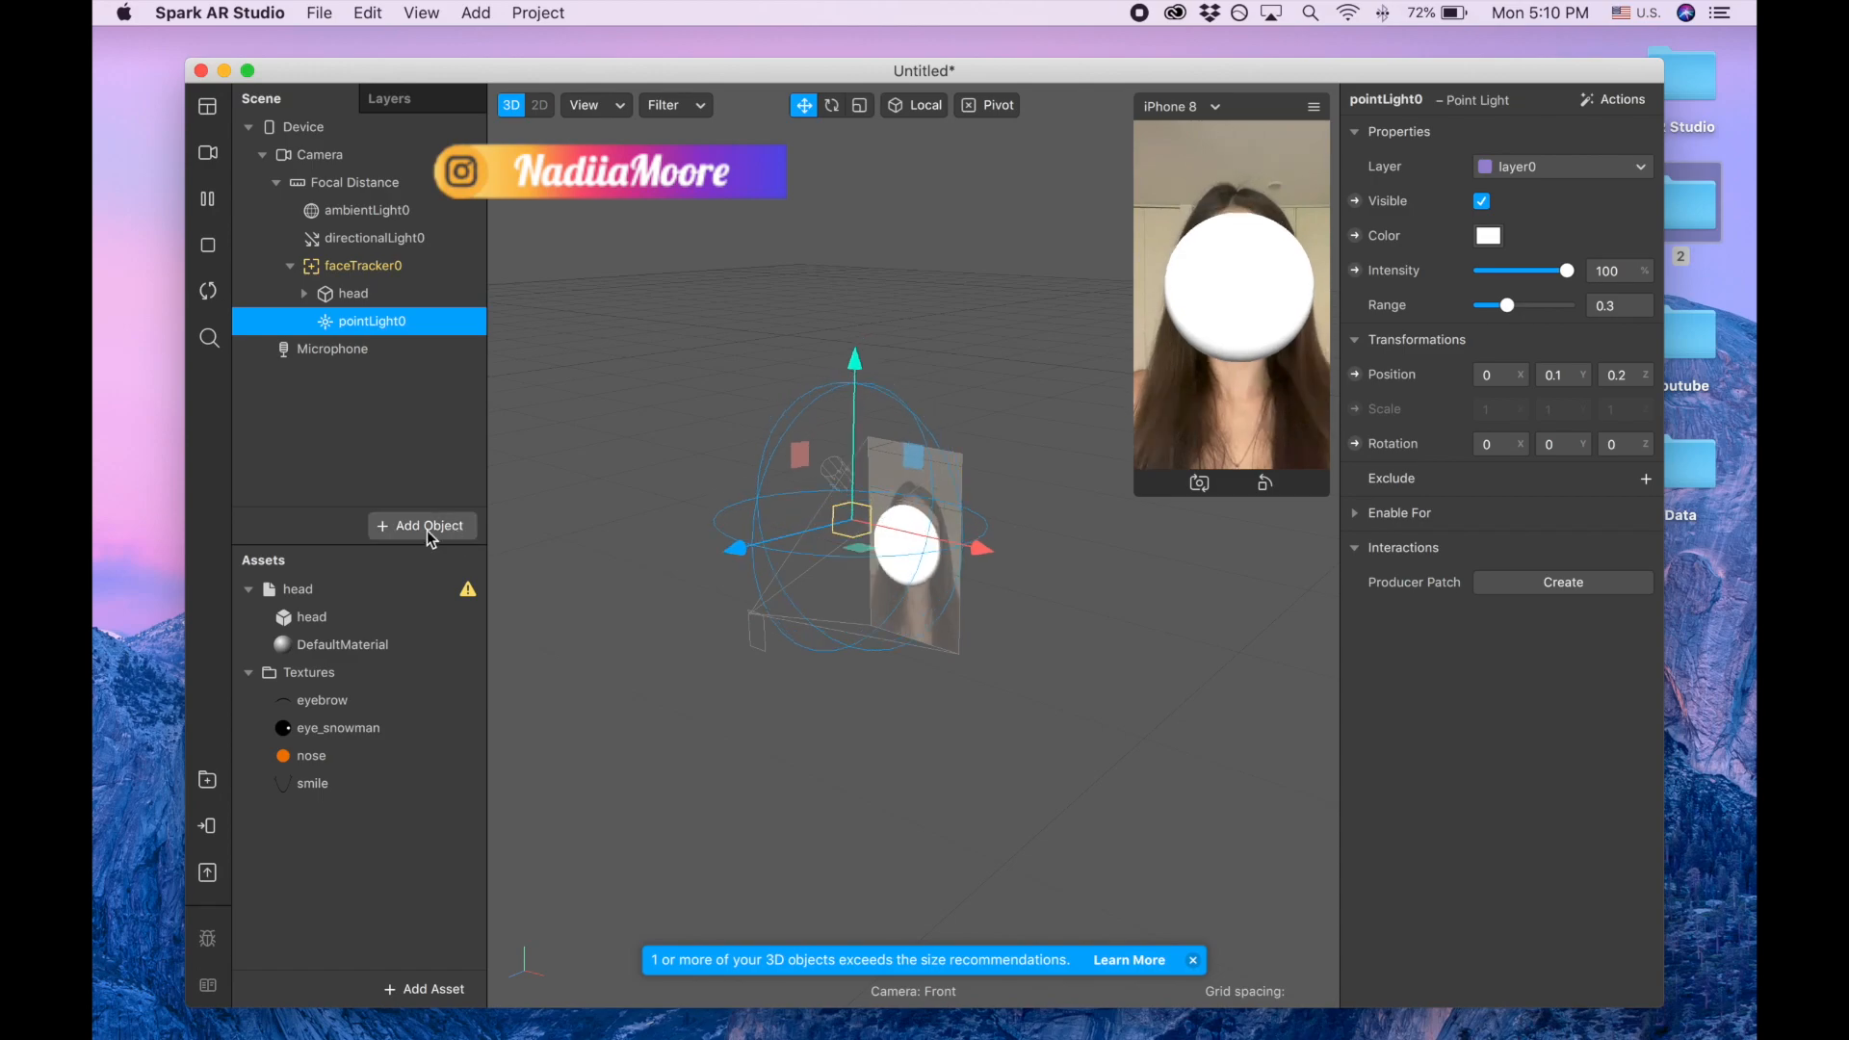
left_click(401, 530)
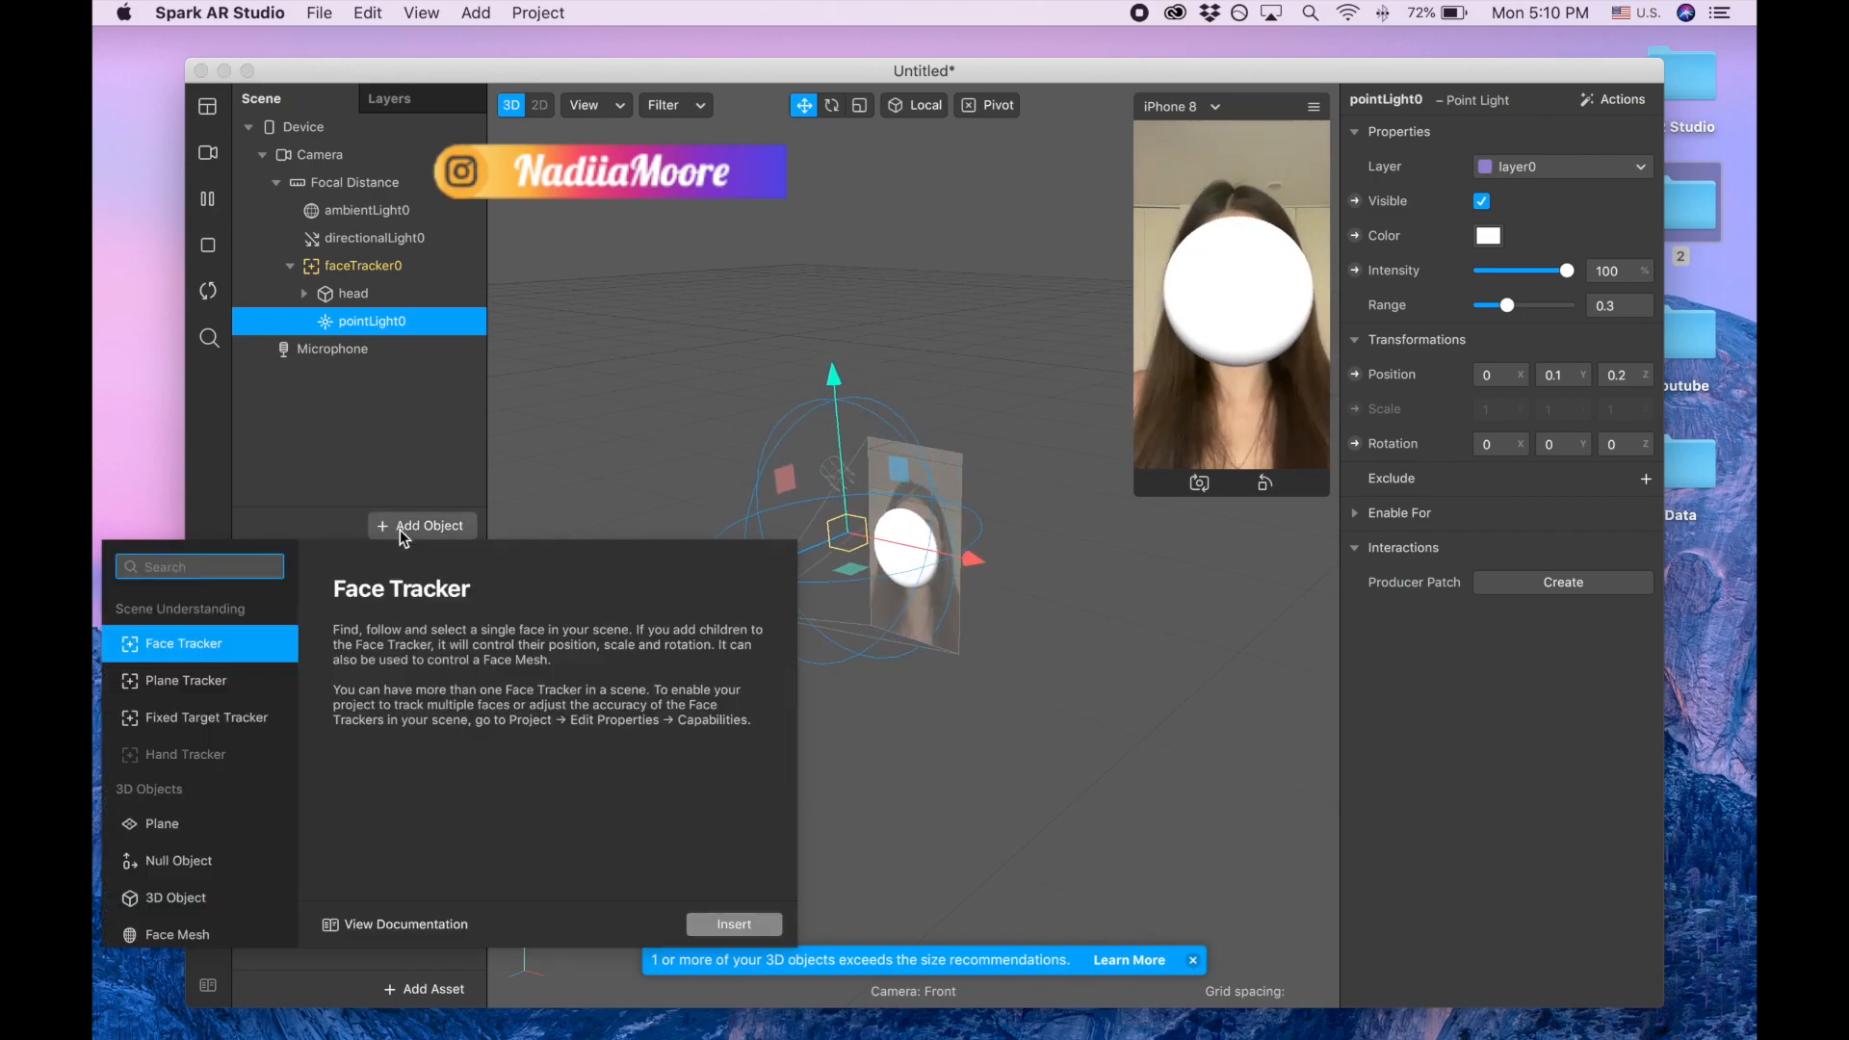
left_click(171, 821)
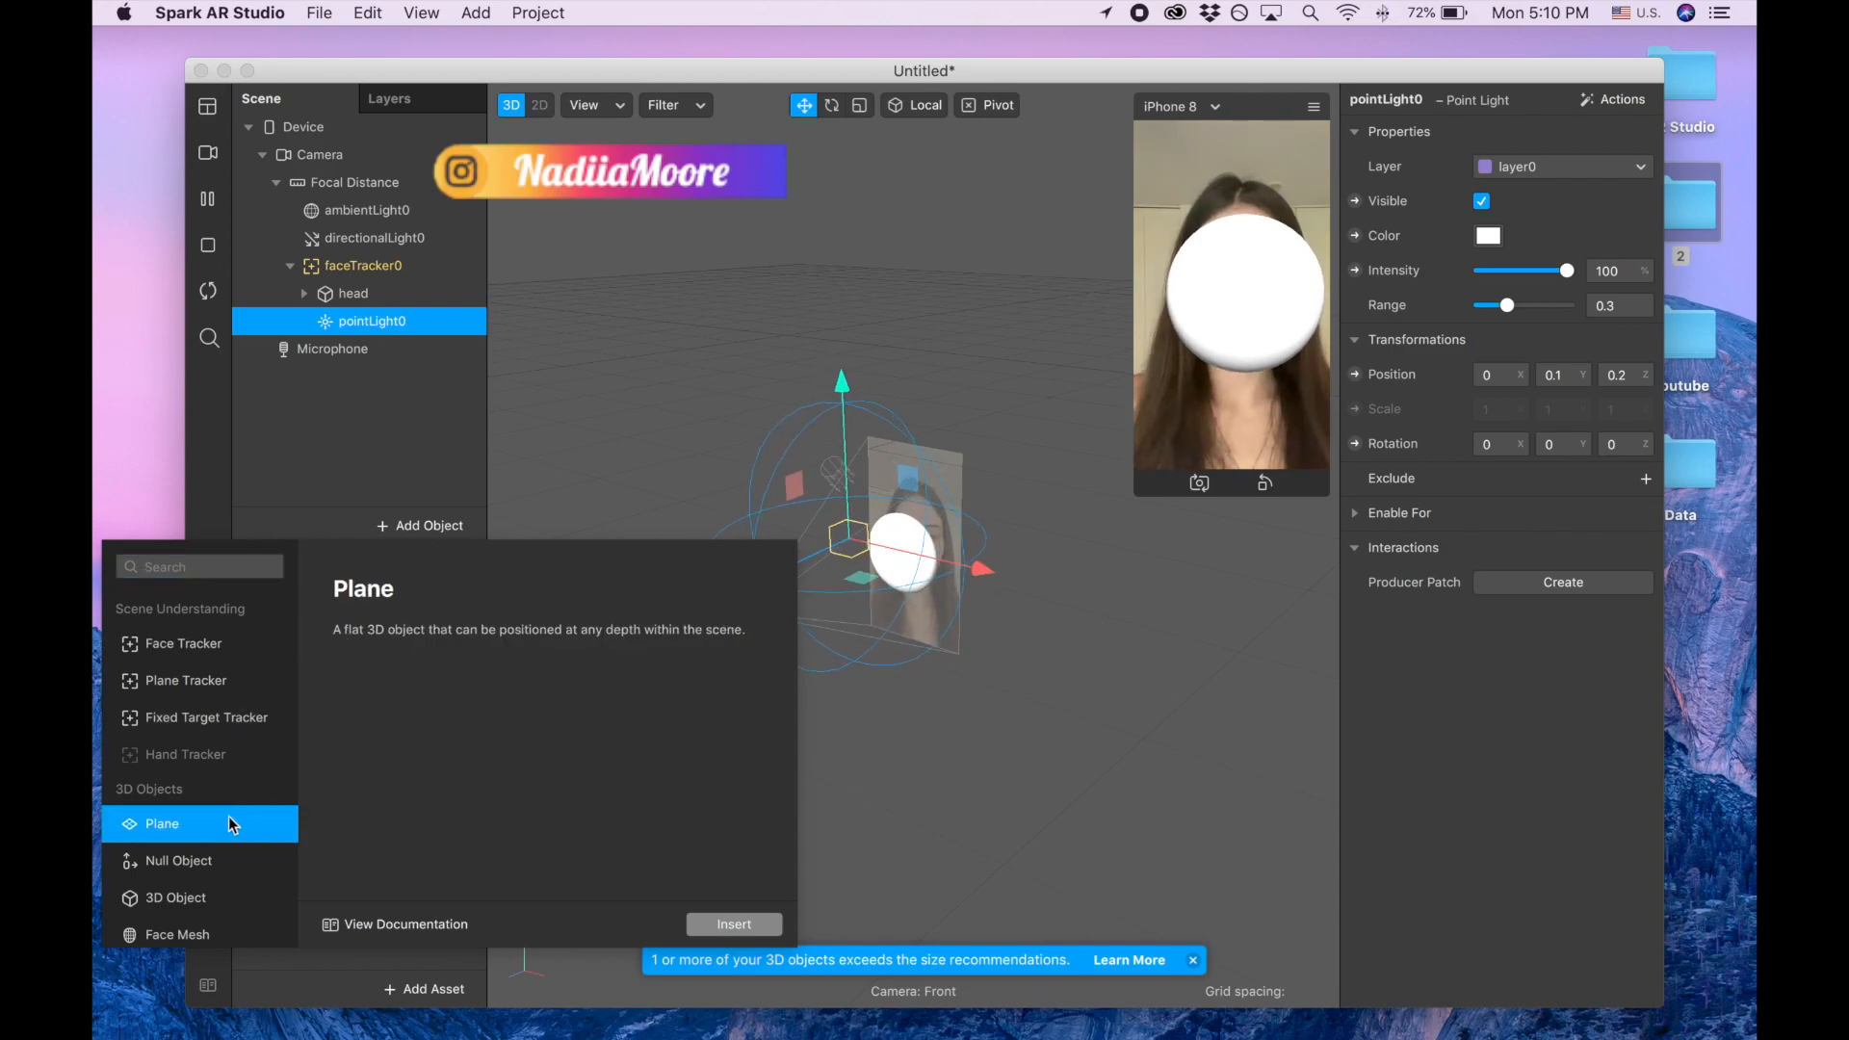
left_click(564, 483)
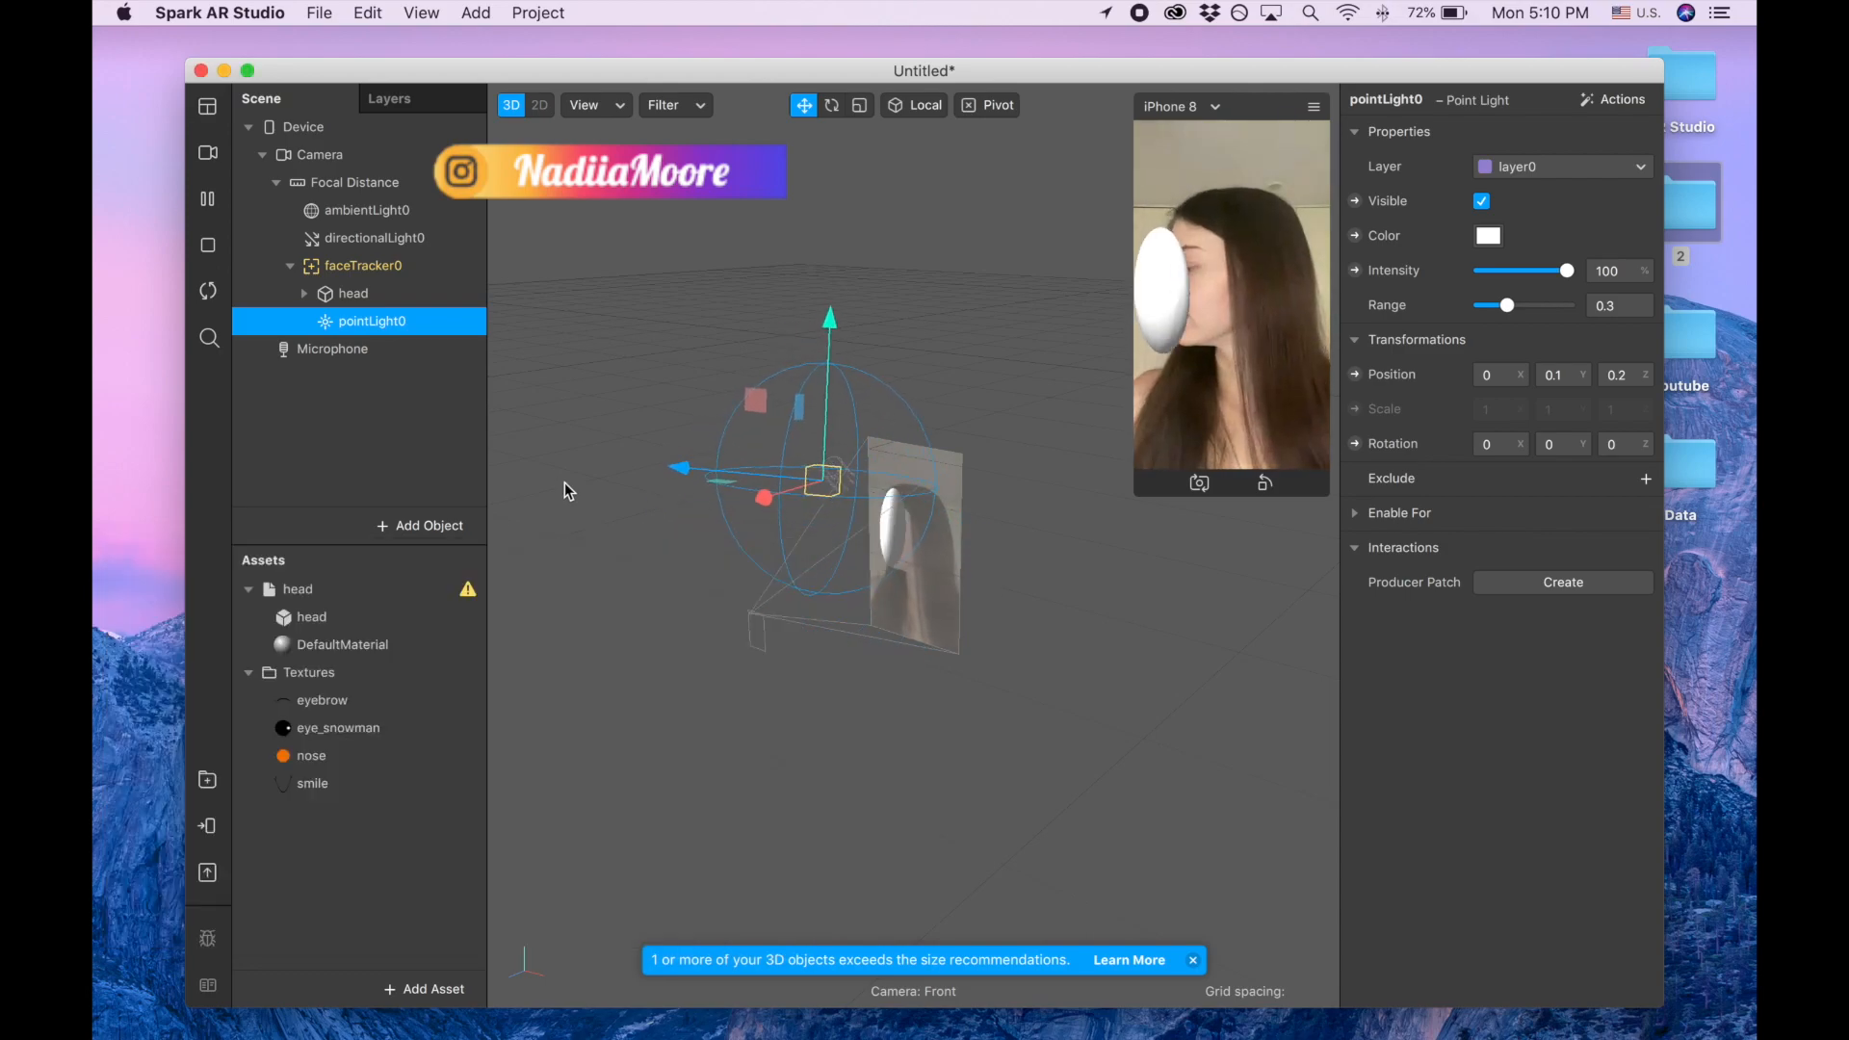
- Add a Plane as a child of the face tracker and rename it "eye rifht"
left_click(389, 267)
right_click(389, 267)
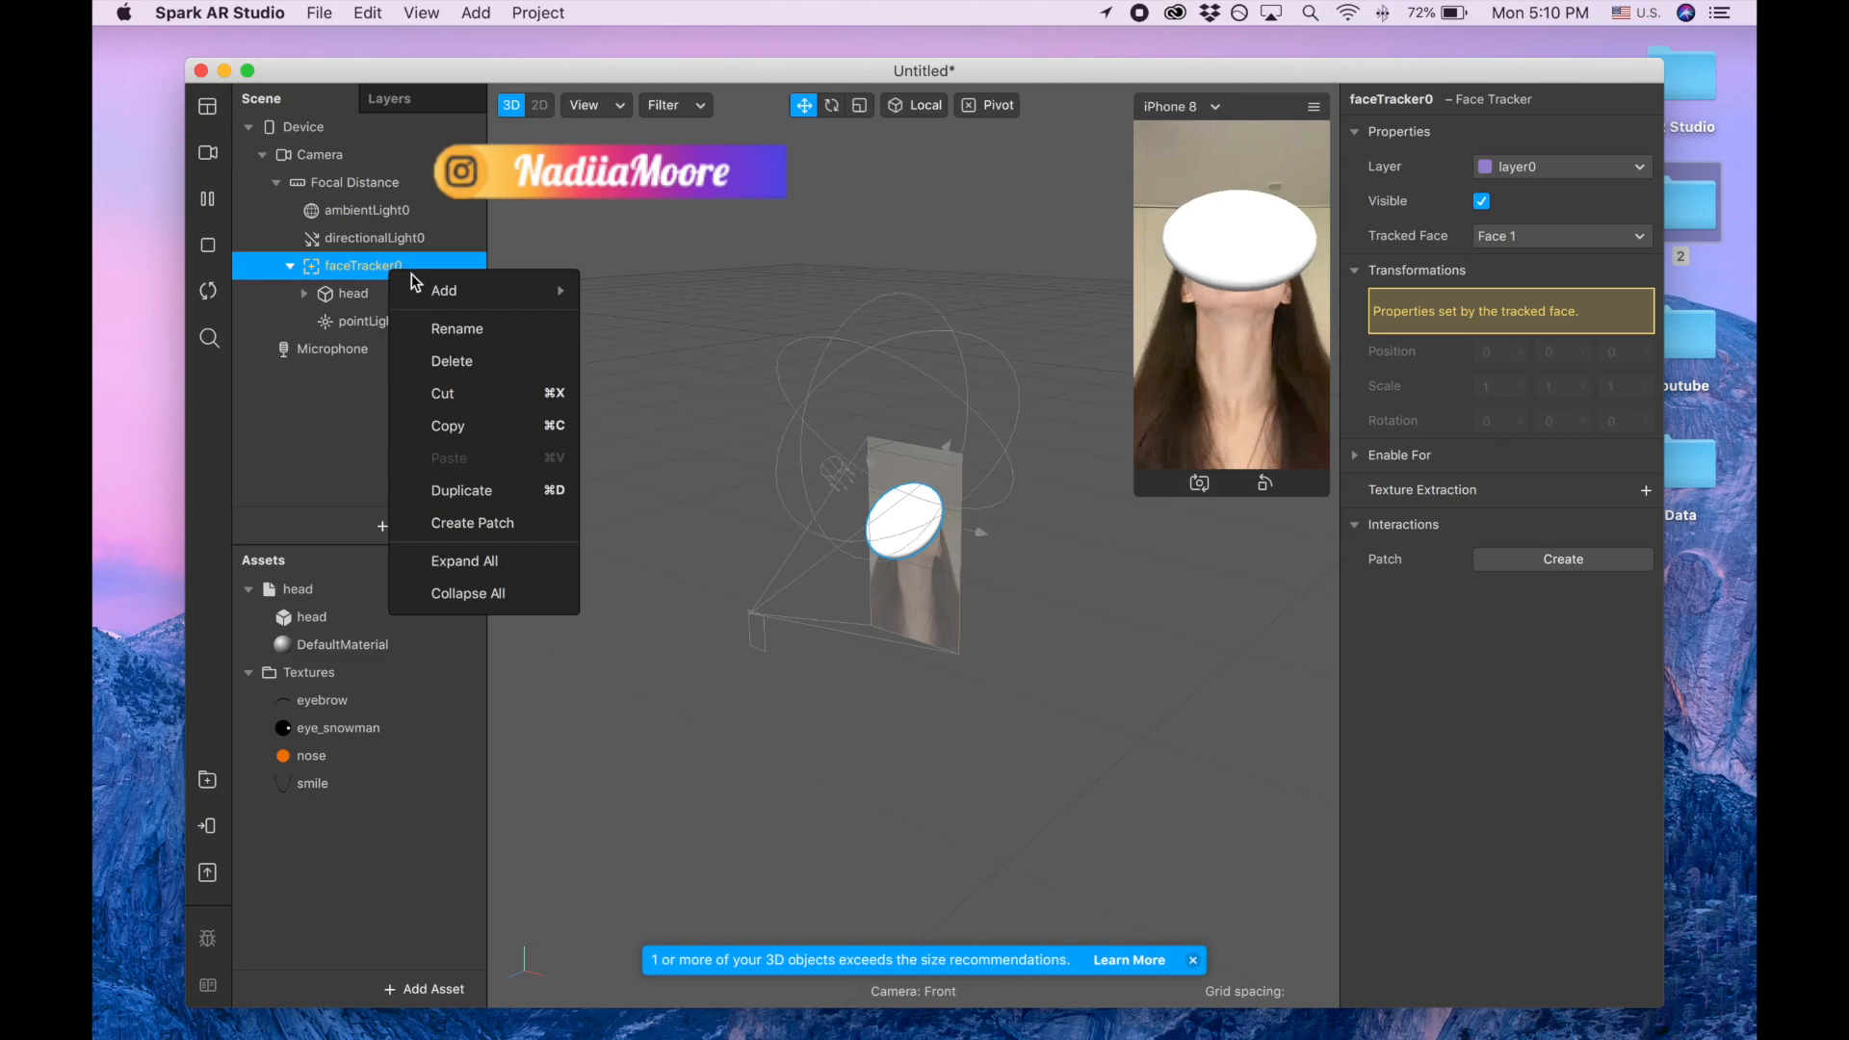
mouse_move(464, 293)
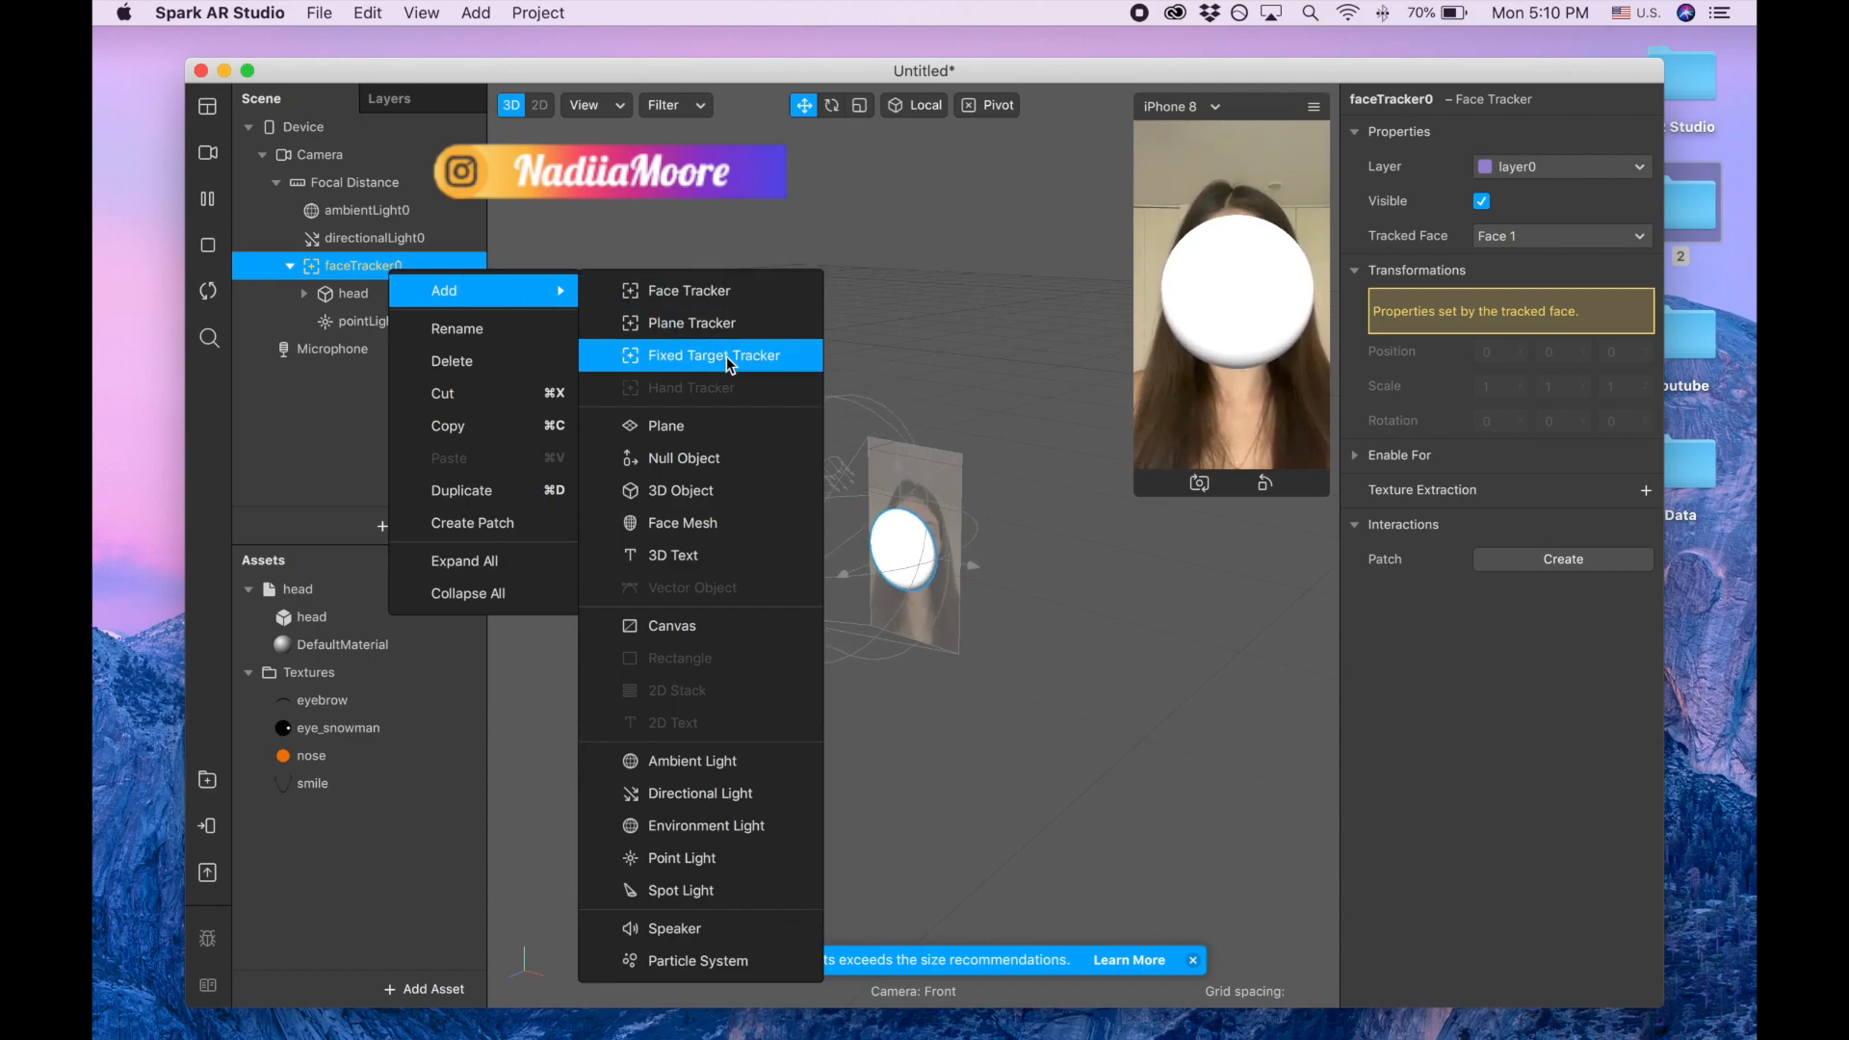
left_click(703, 434)
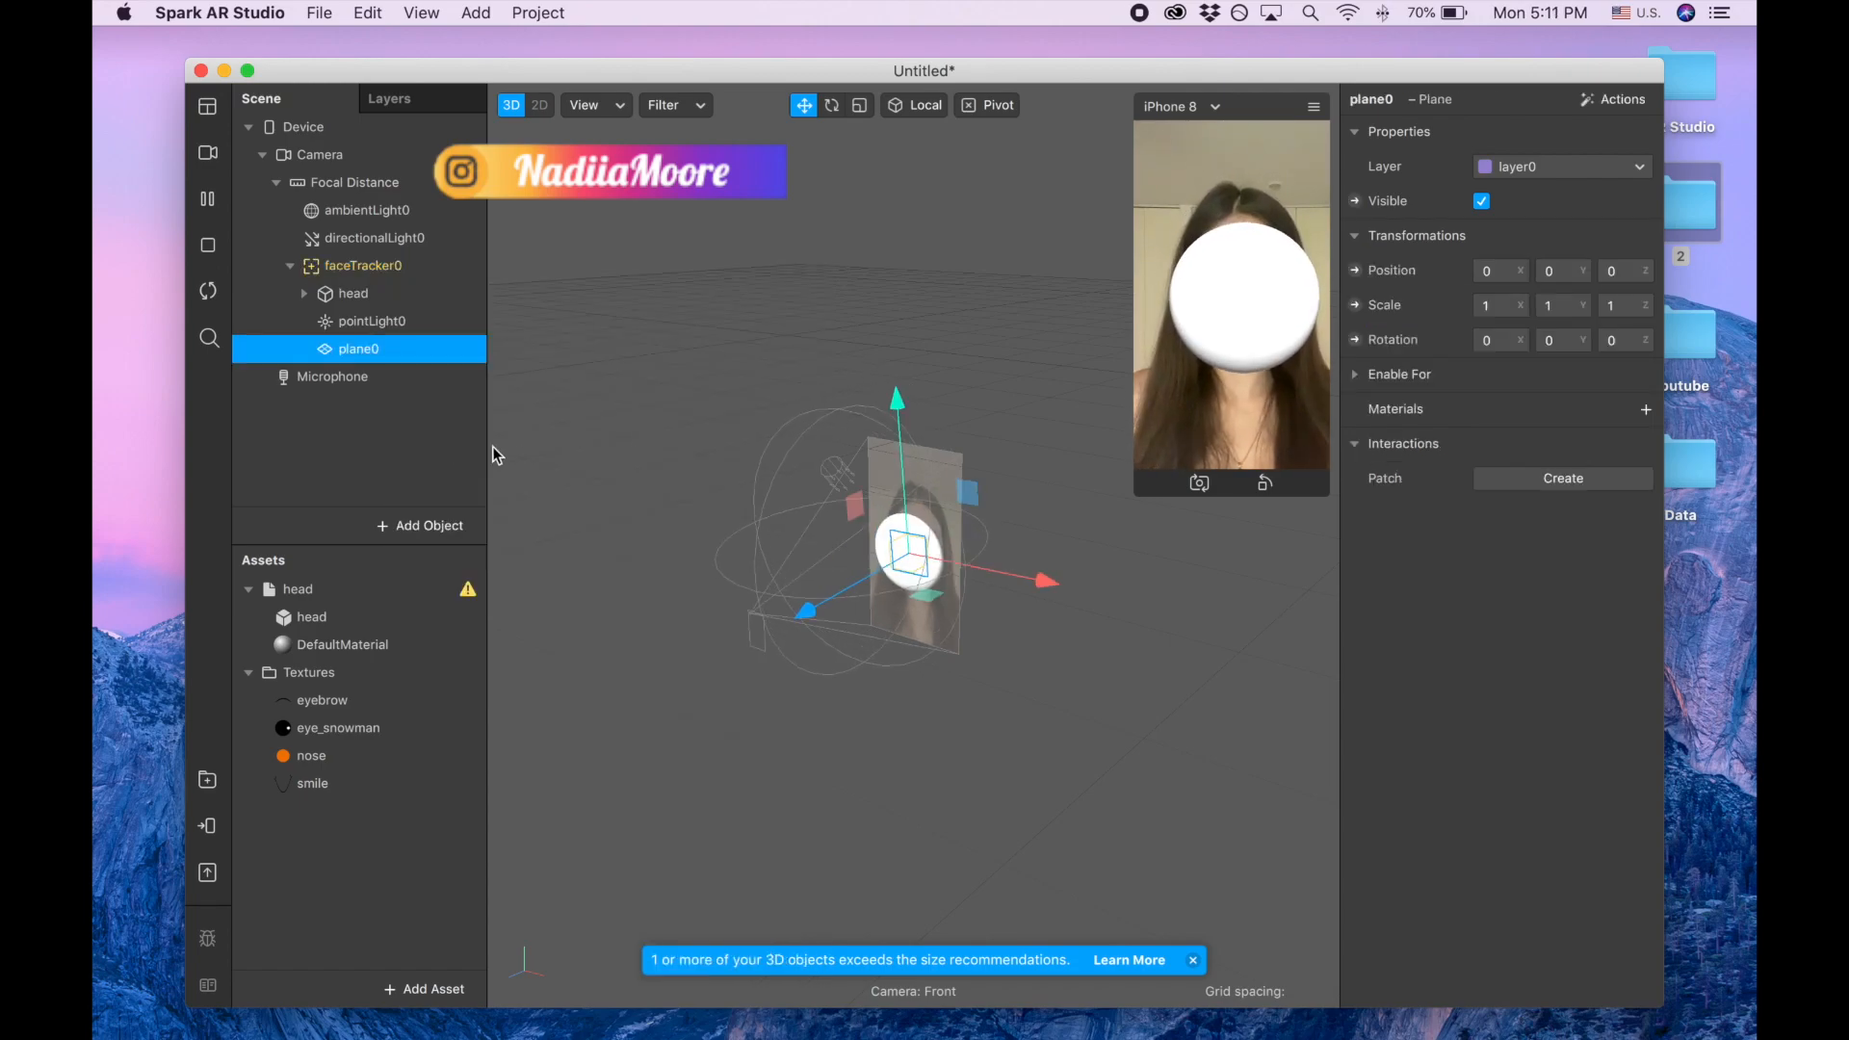
double_click(369, 352)
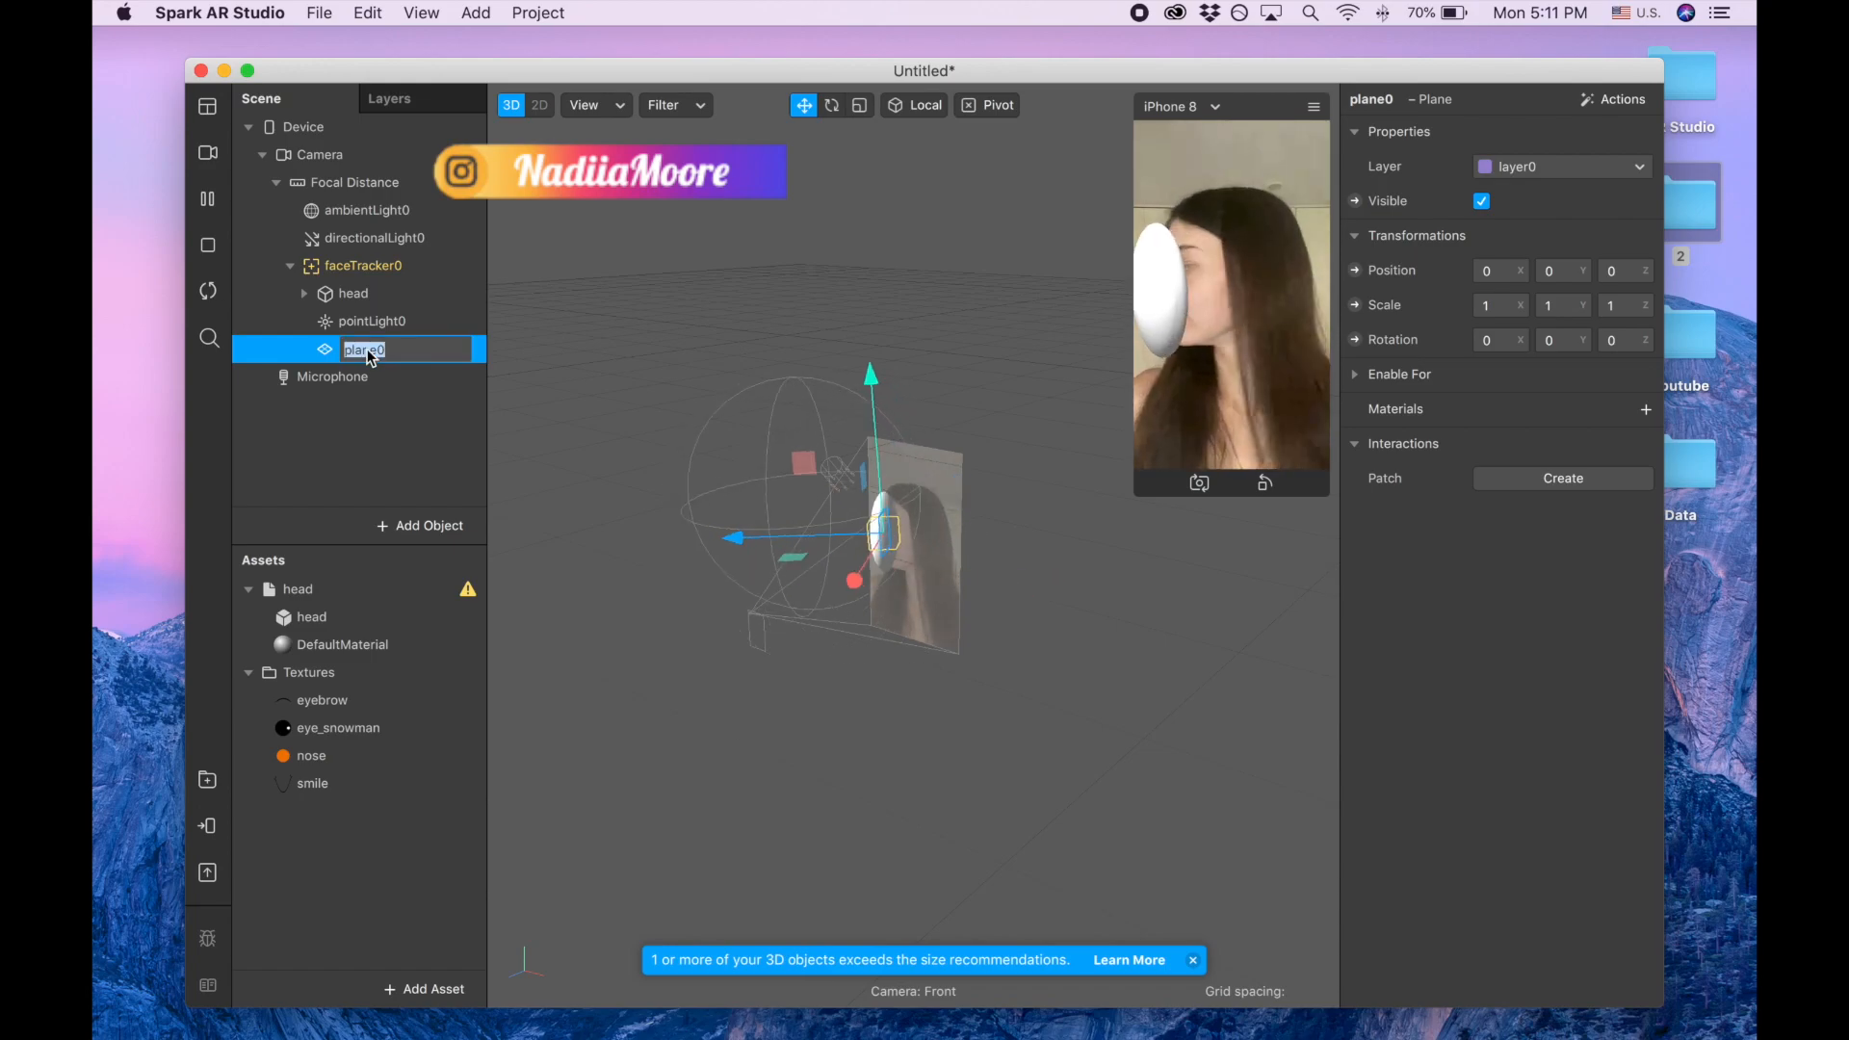
type("eye")
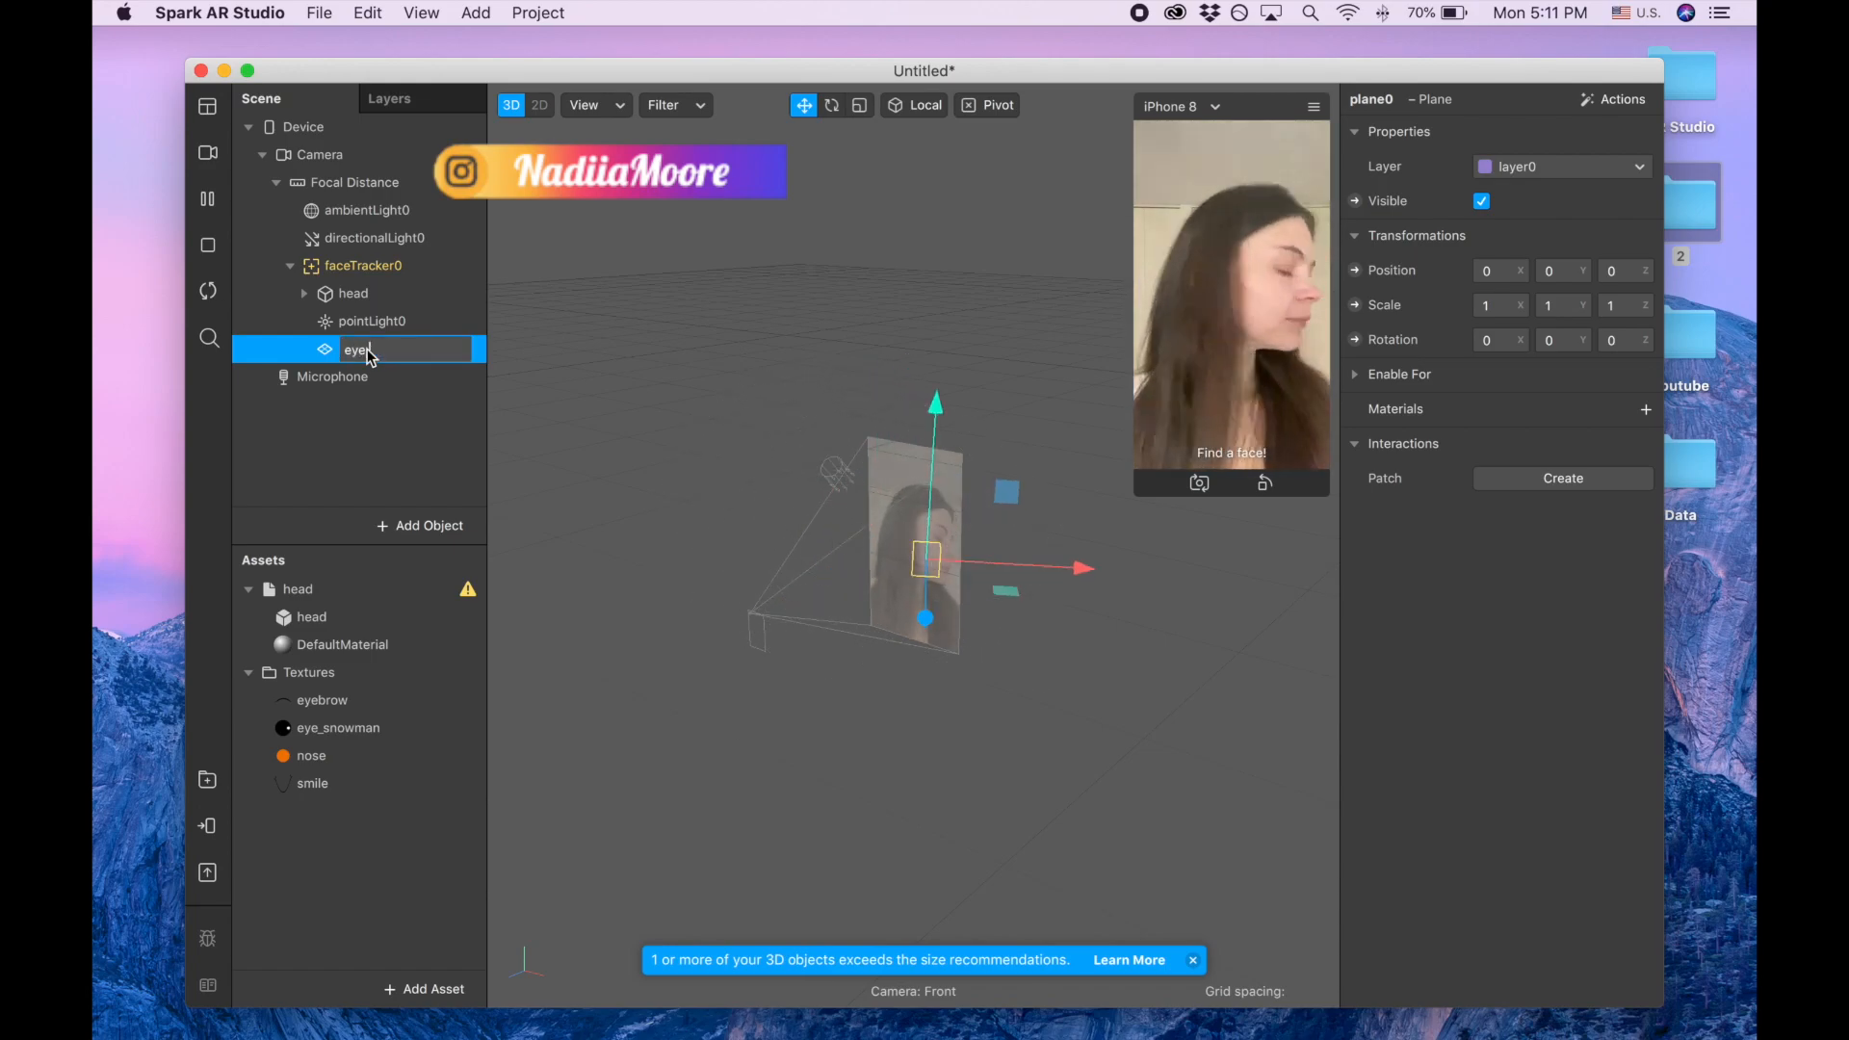
type("_right")
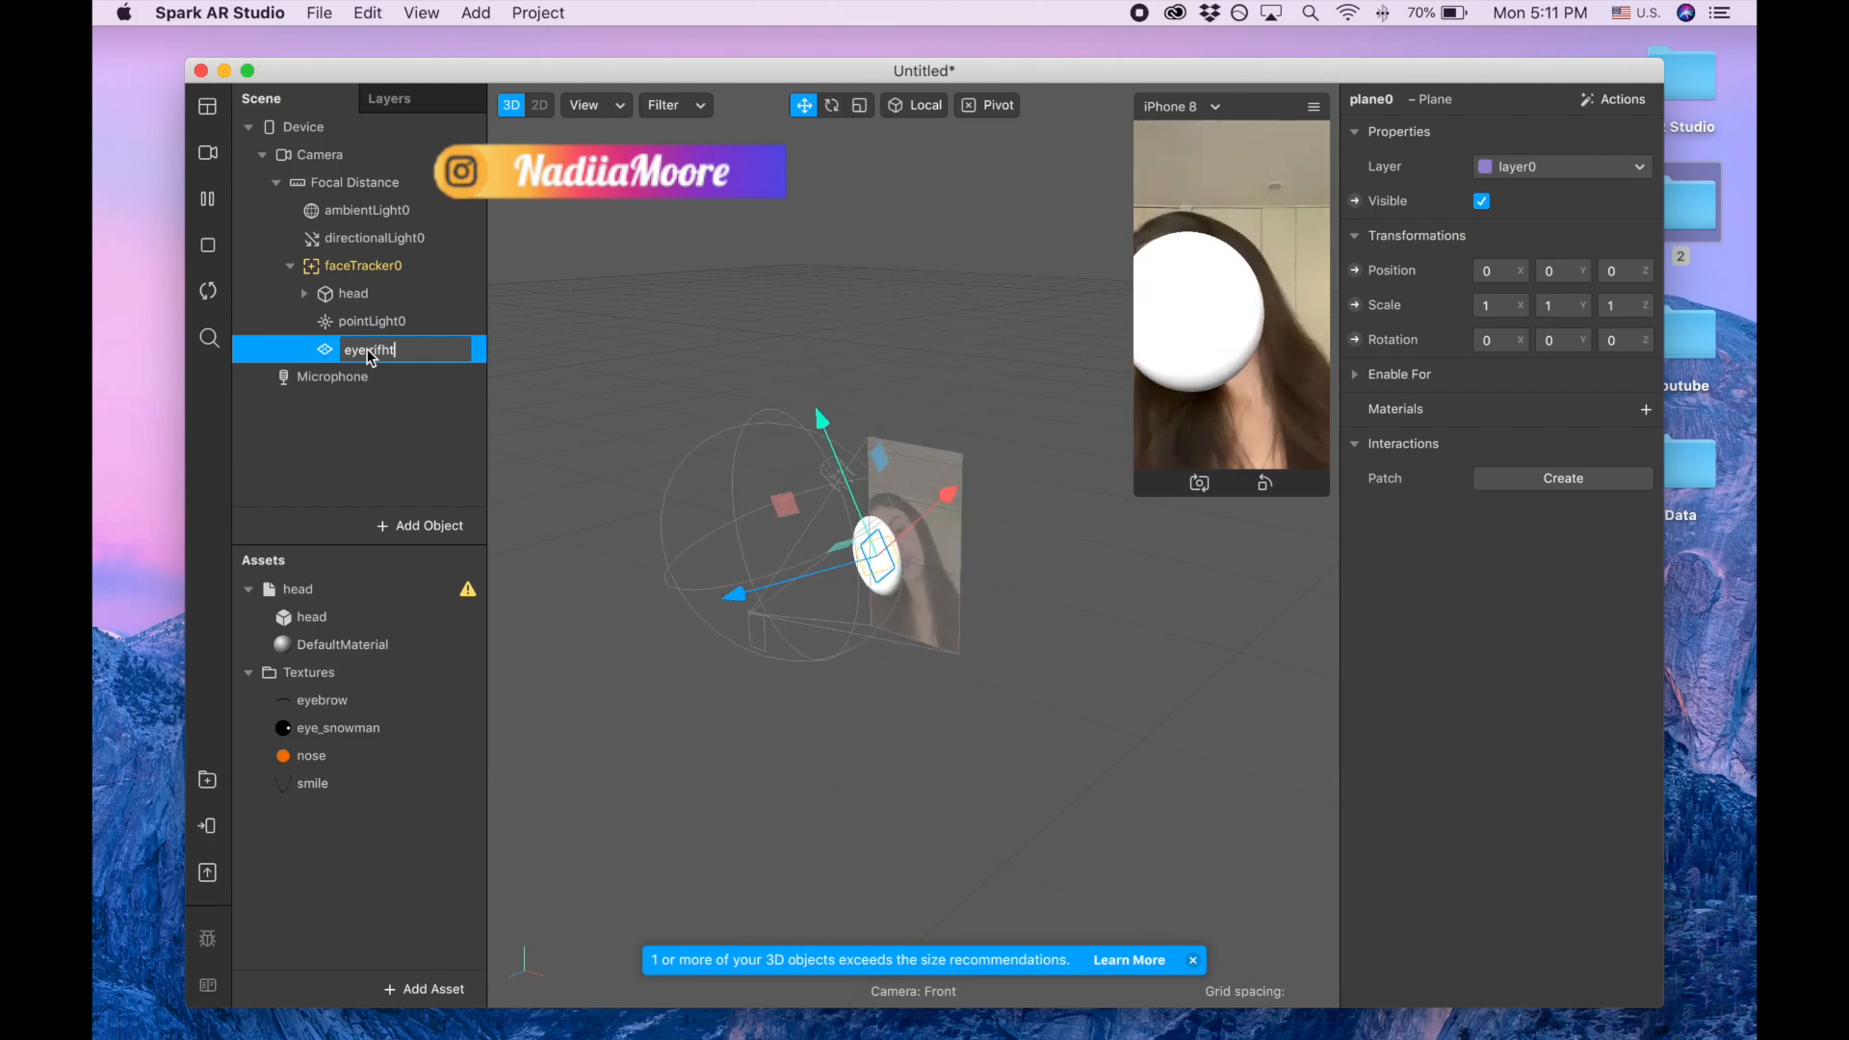
key("Return")
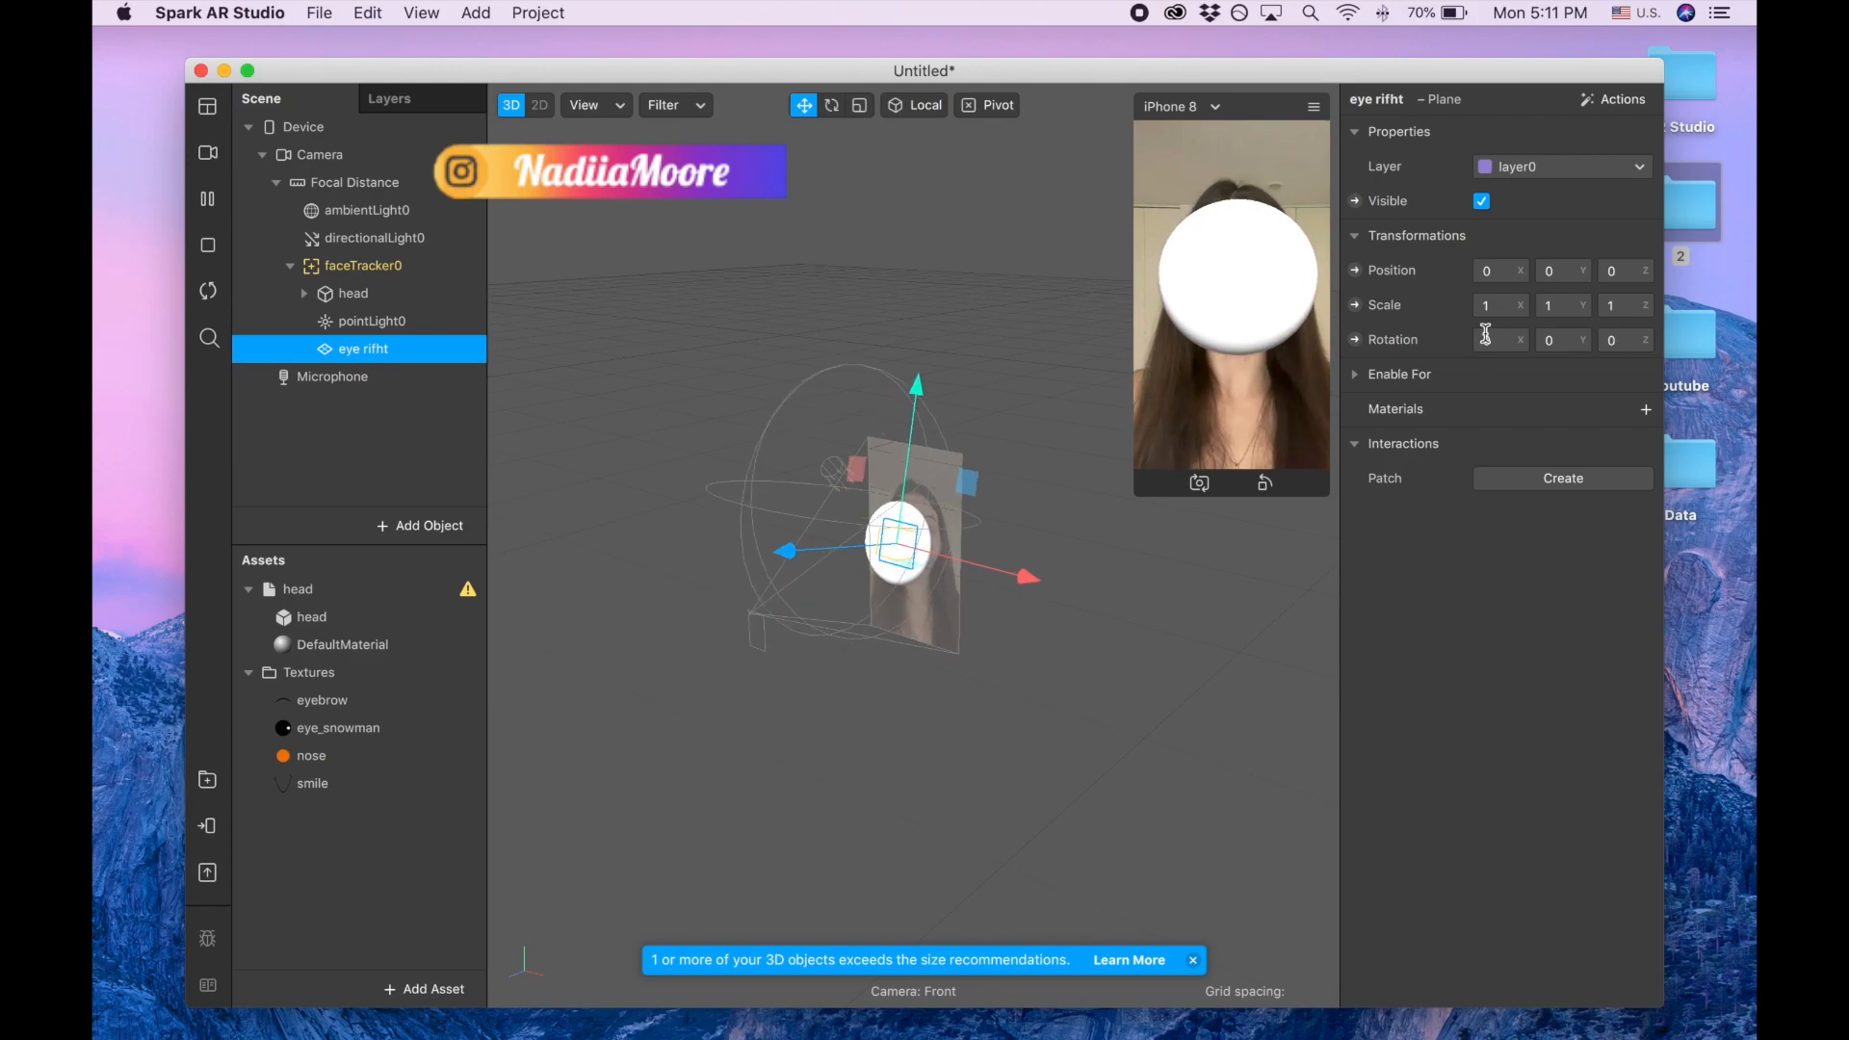
- Set the eye plane's position to 0.03 on X, Y and Z, and its scale to 0.4 on X and 0.5 on Y
left_click(1629, 273)
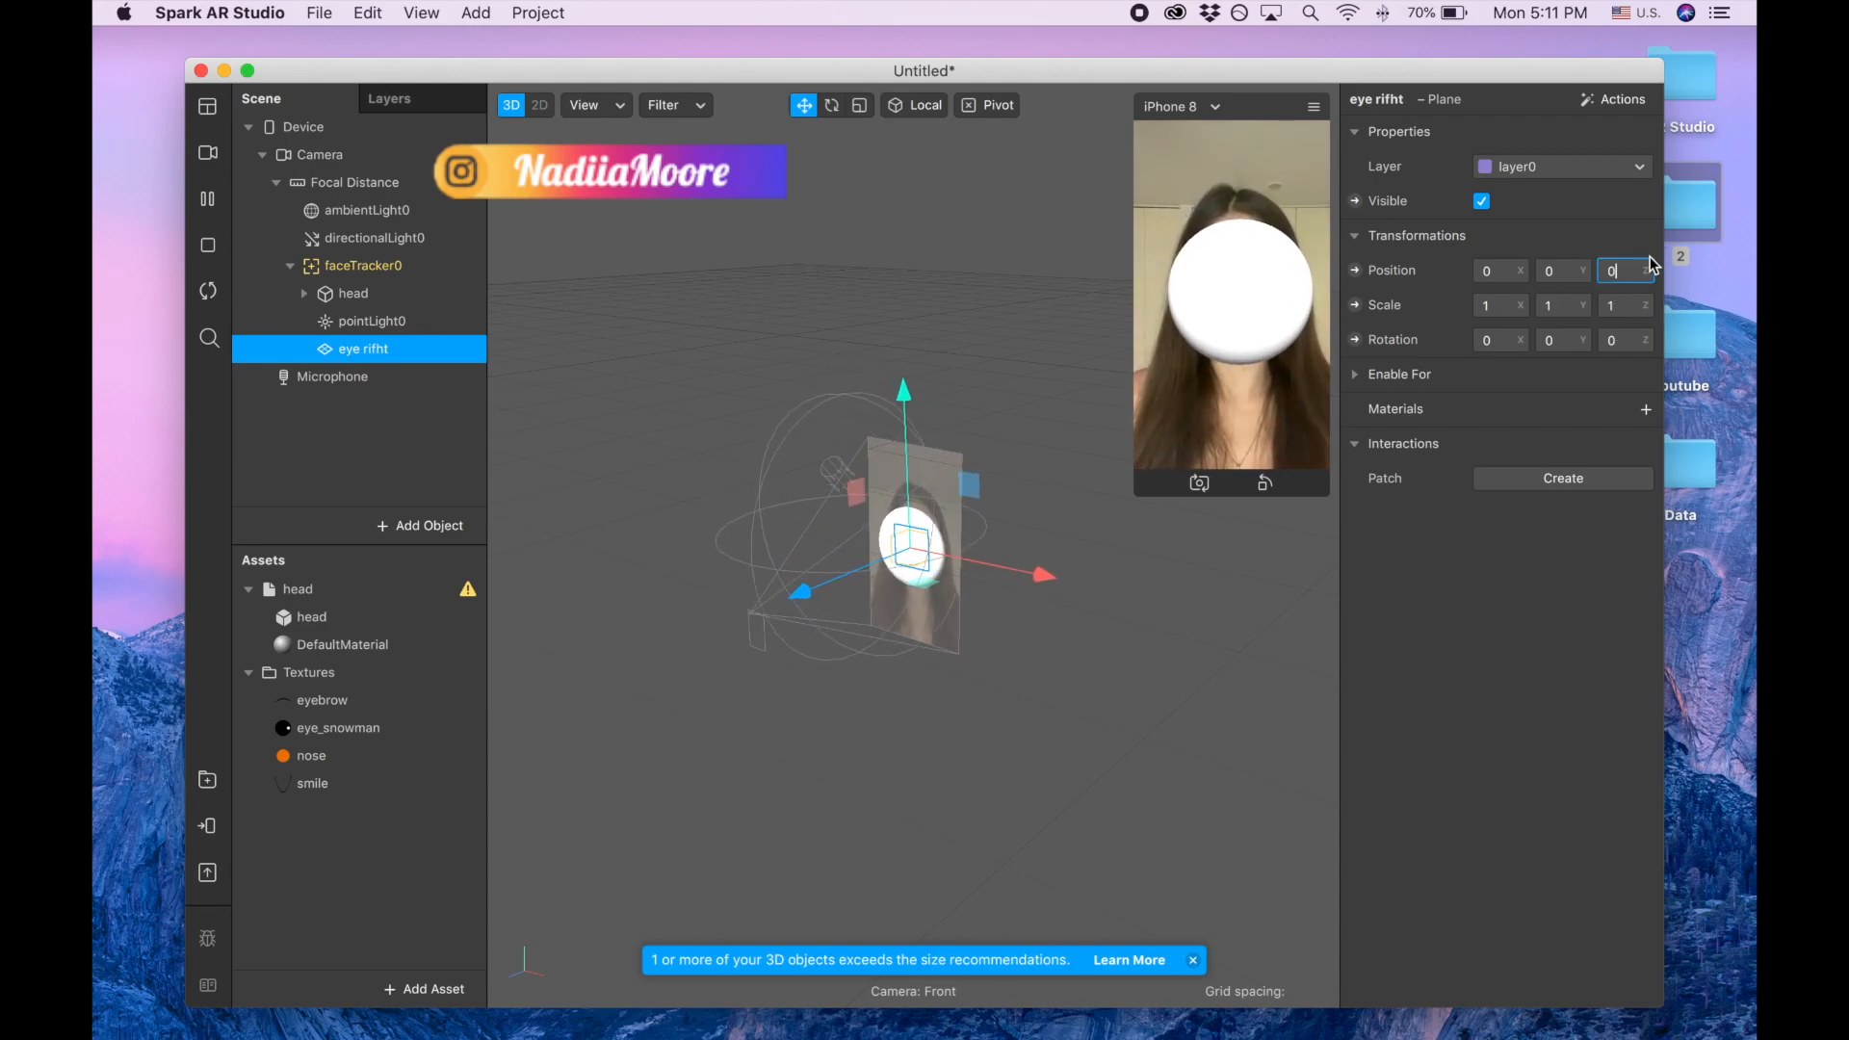
type(".0")
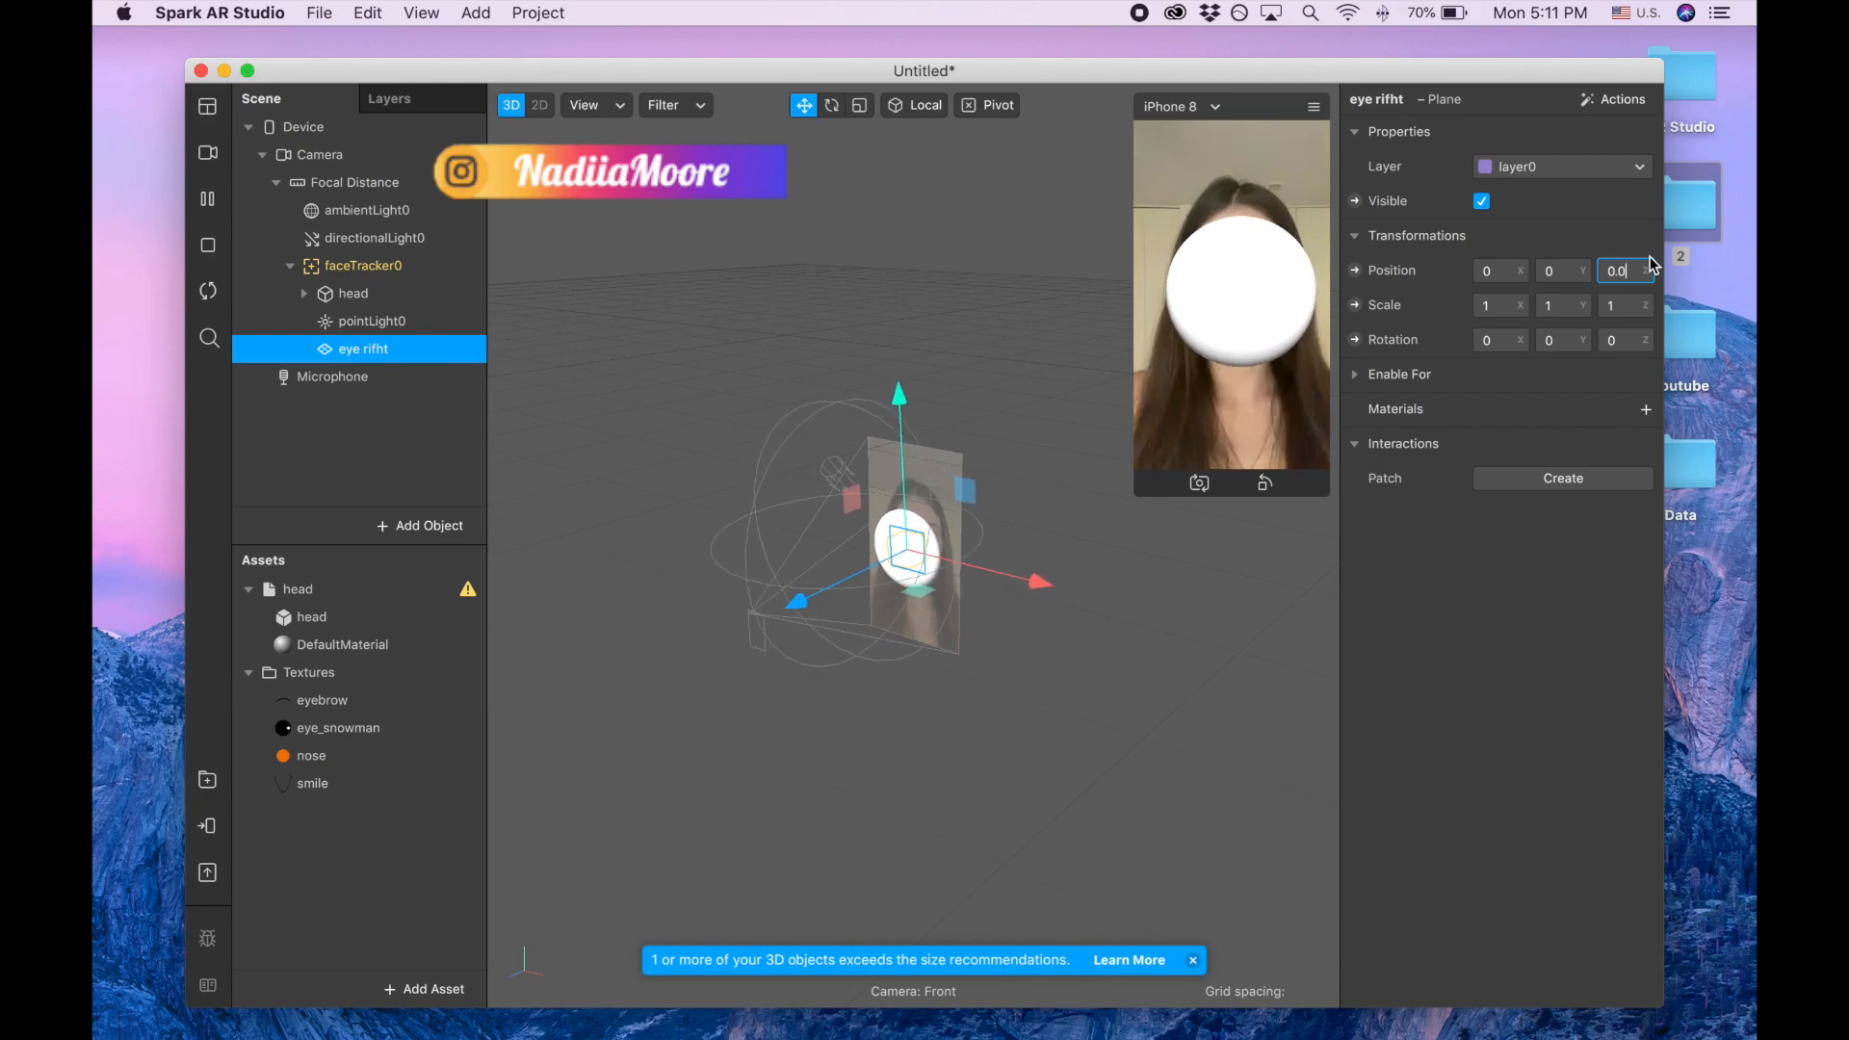
type("3")
key("Return")
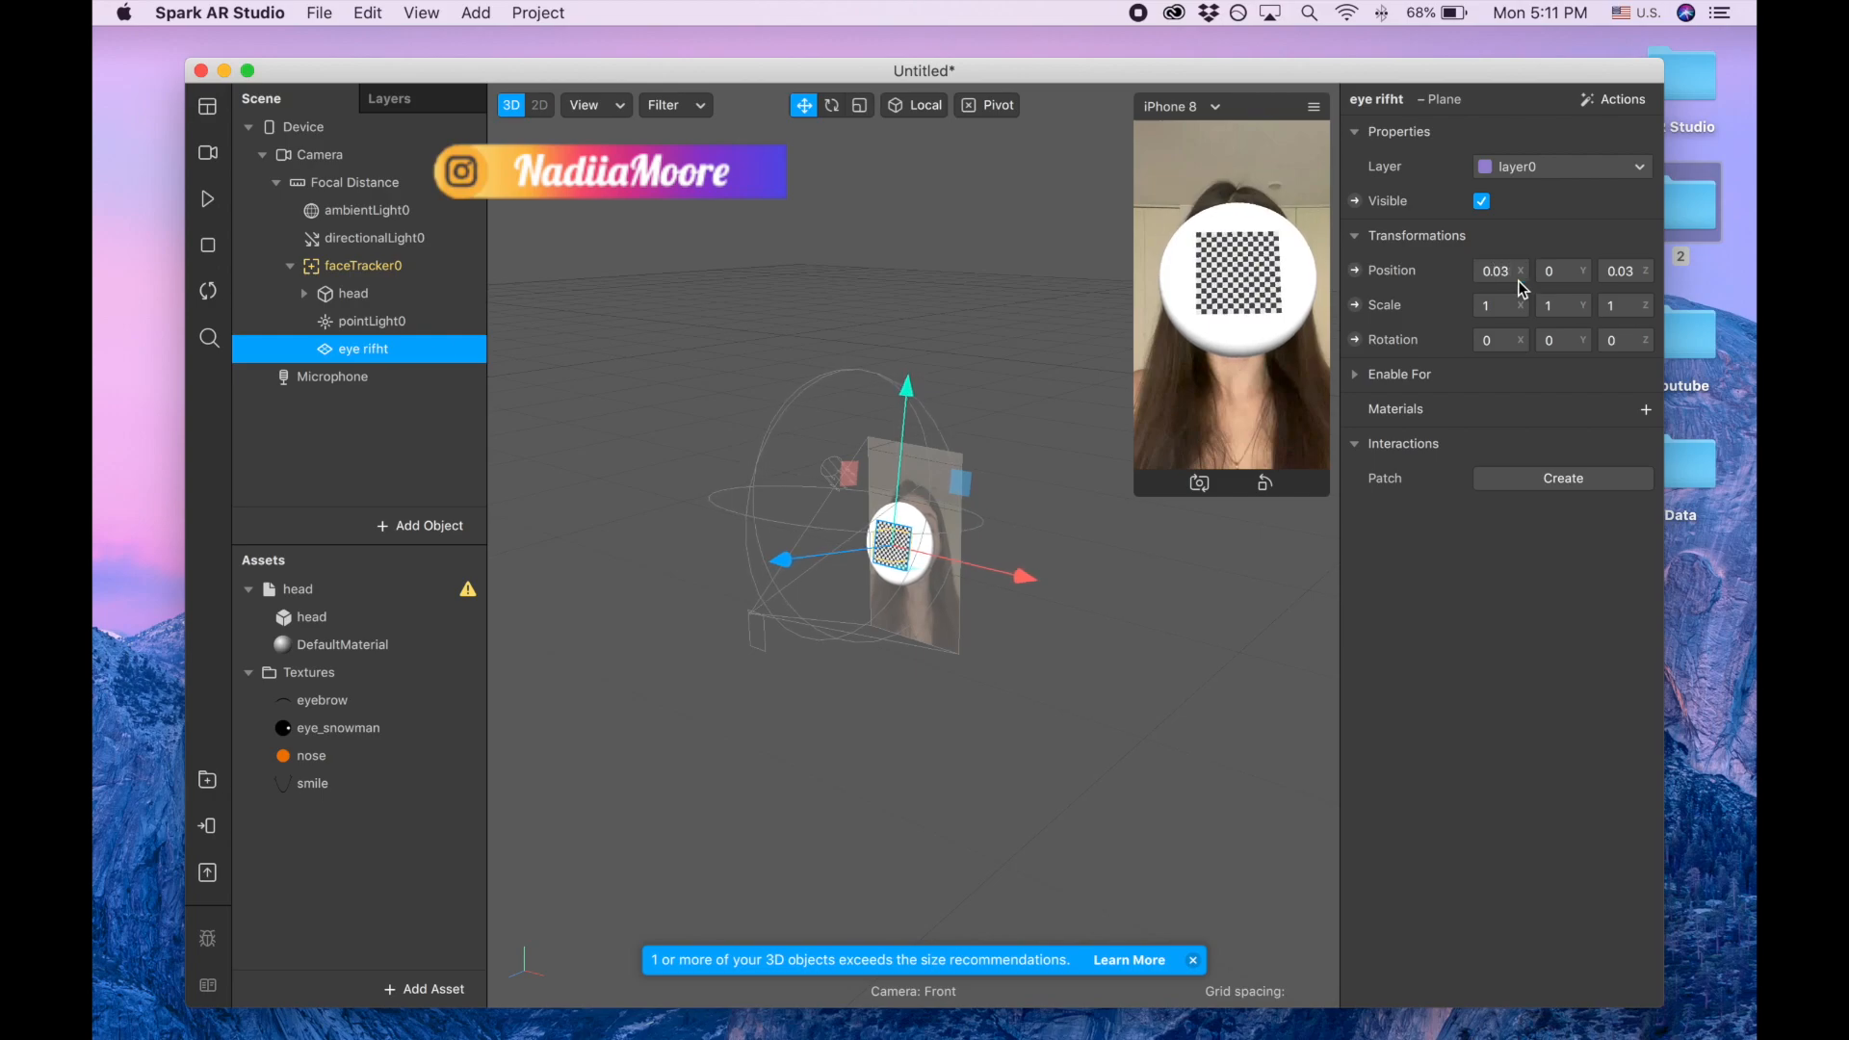
key("Return")
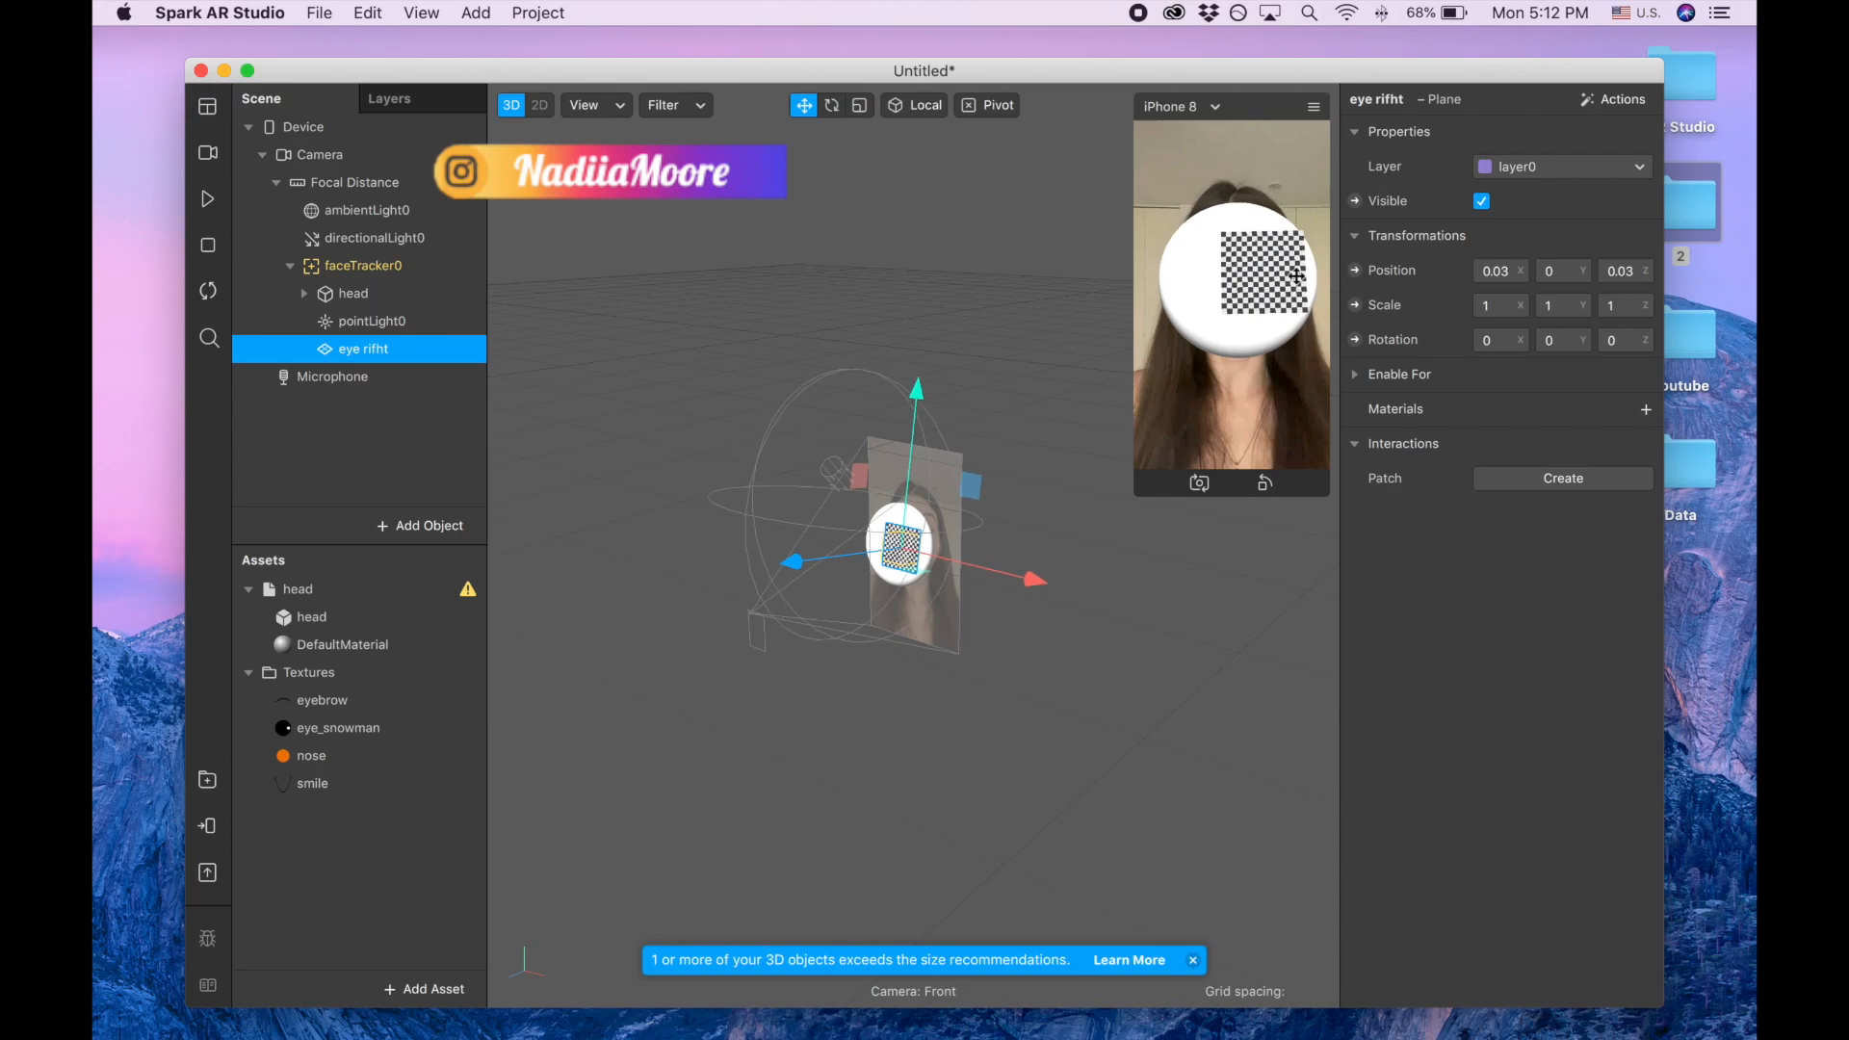
left_click(1571, 272)
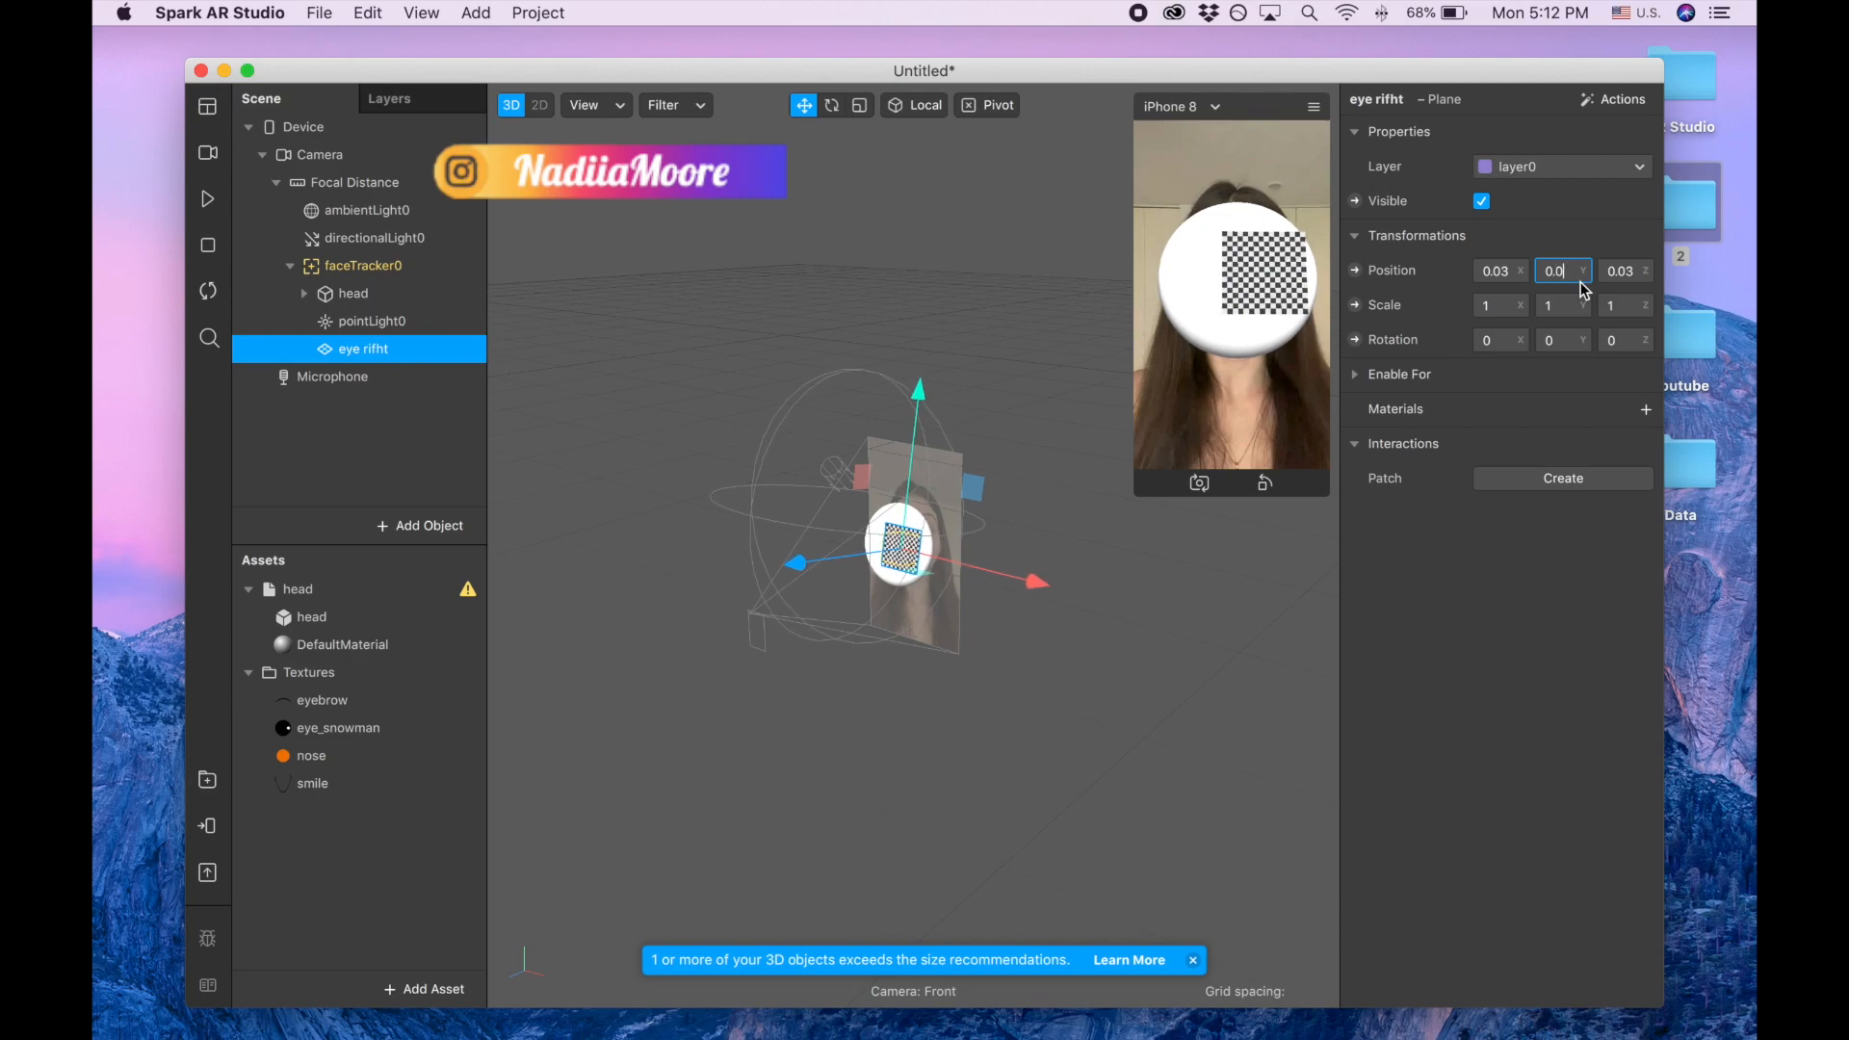
key("Return")
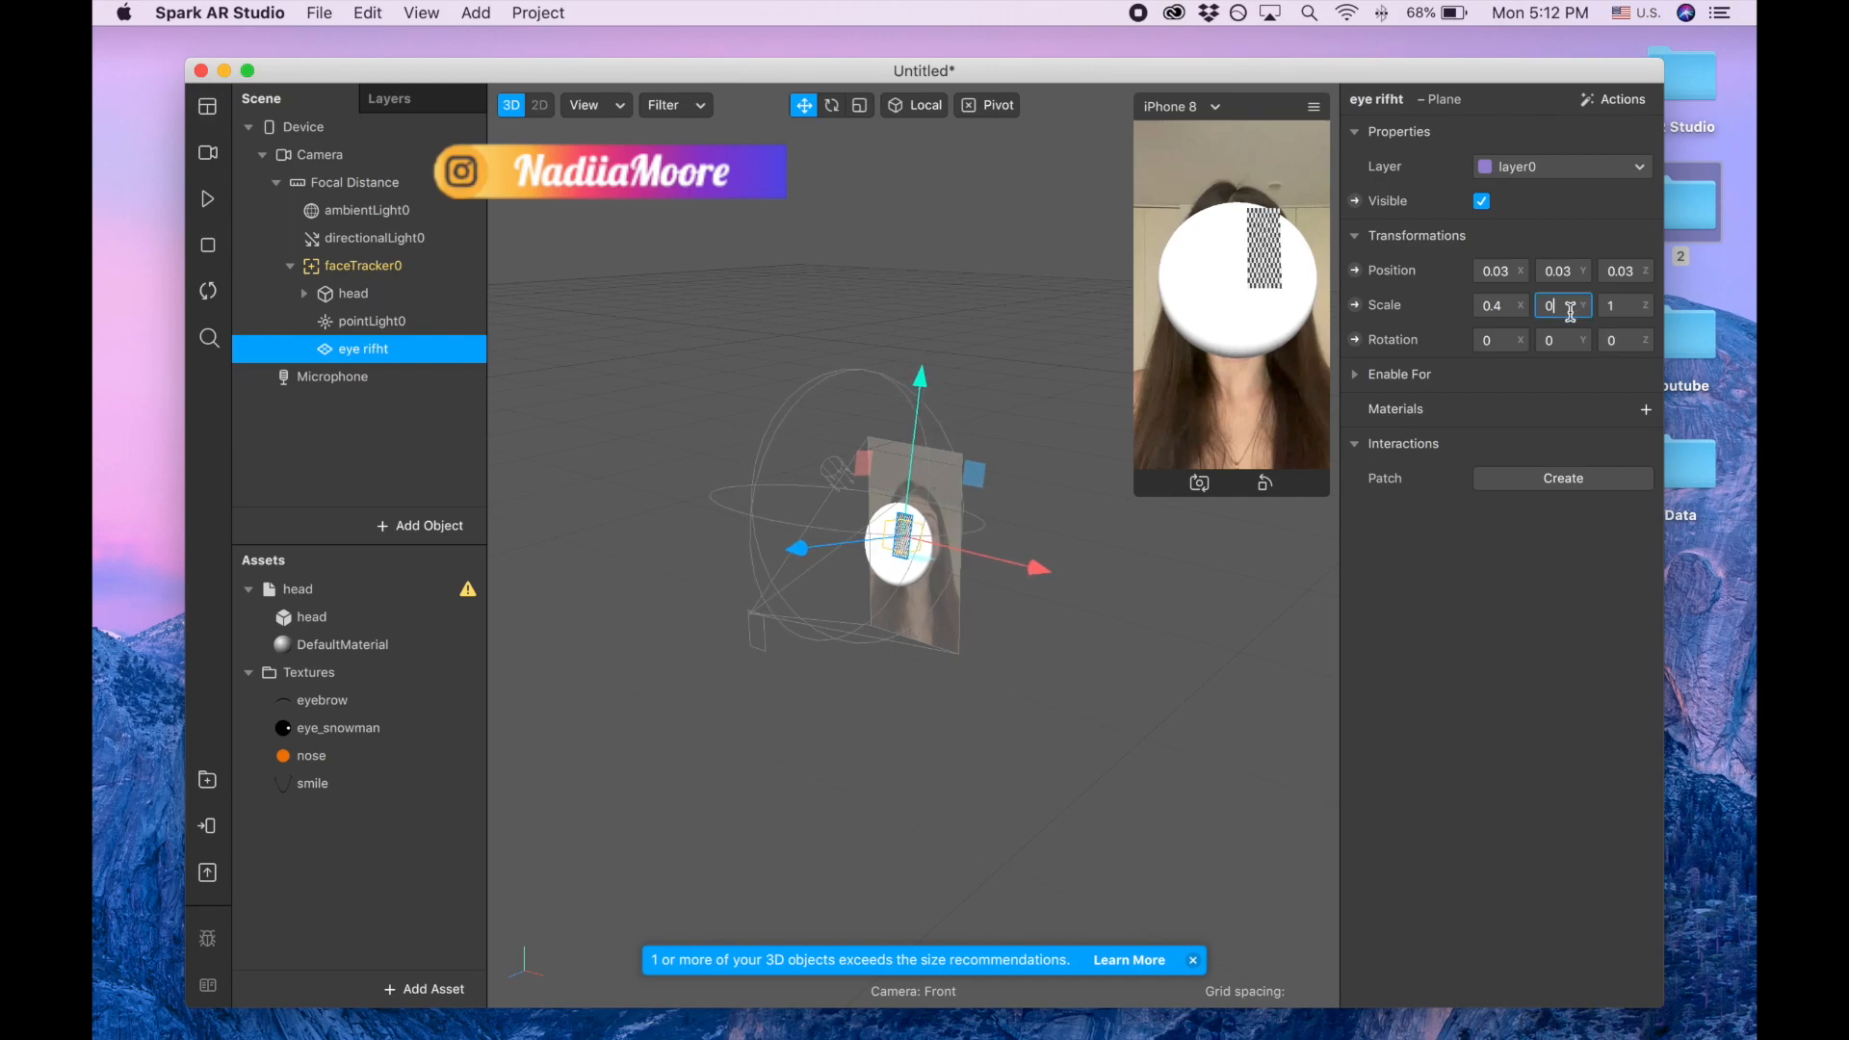
key("Return")
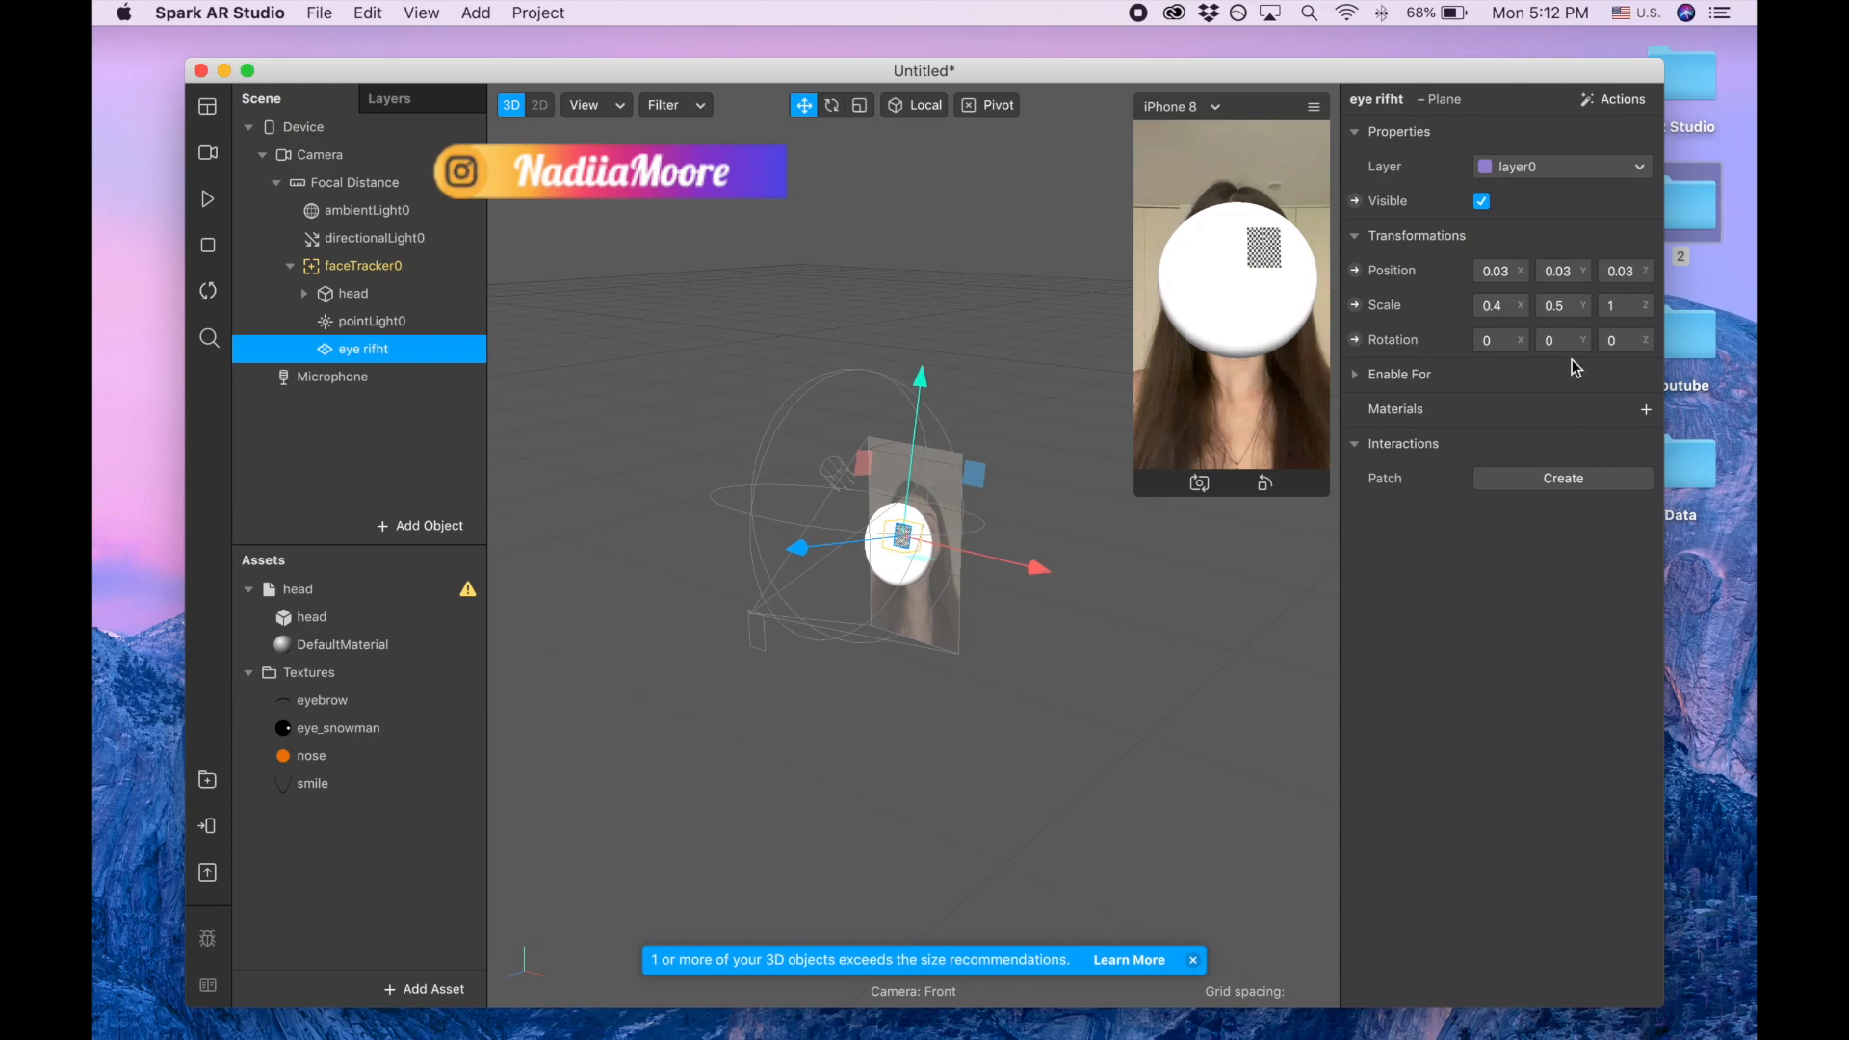
- Create a new material for the eye plane and rename it "eyes"
left_click(1646, 409)
left_click(1603, 484)
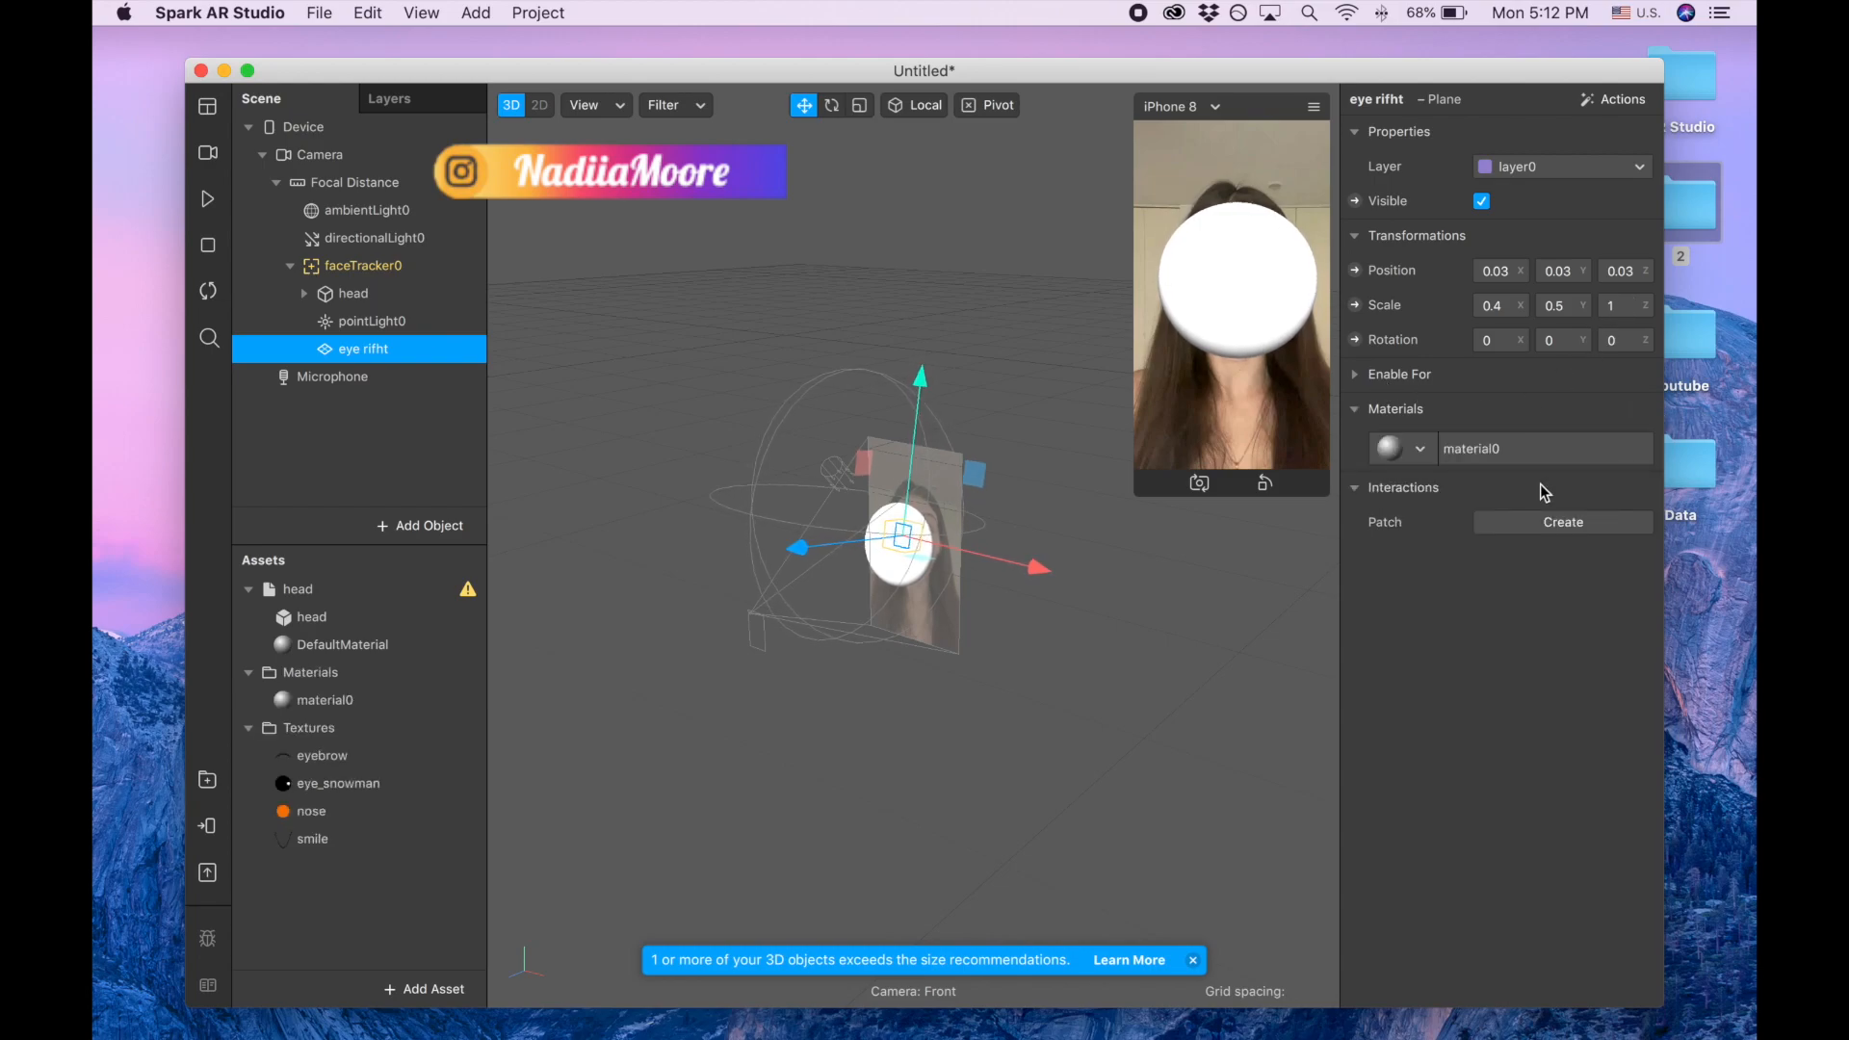
double_click(326, 703)
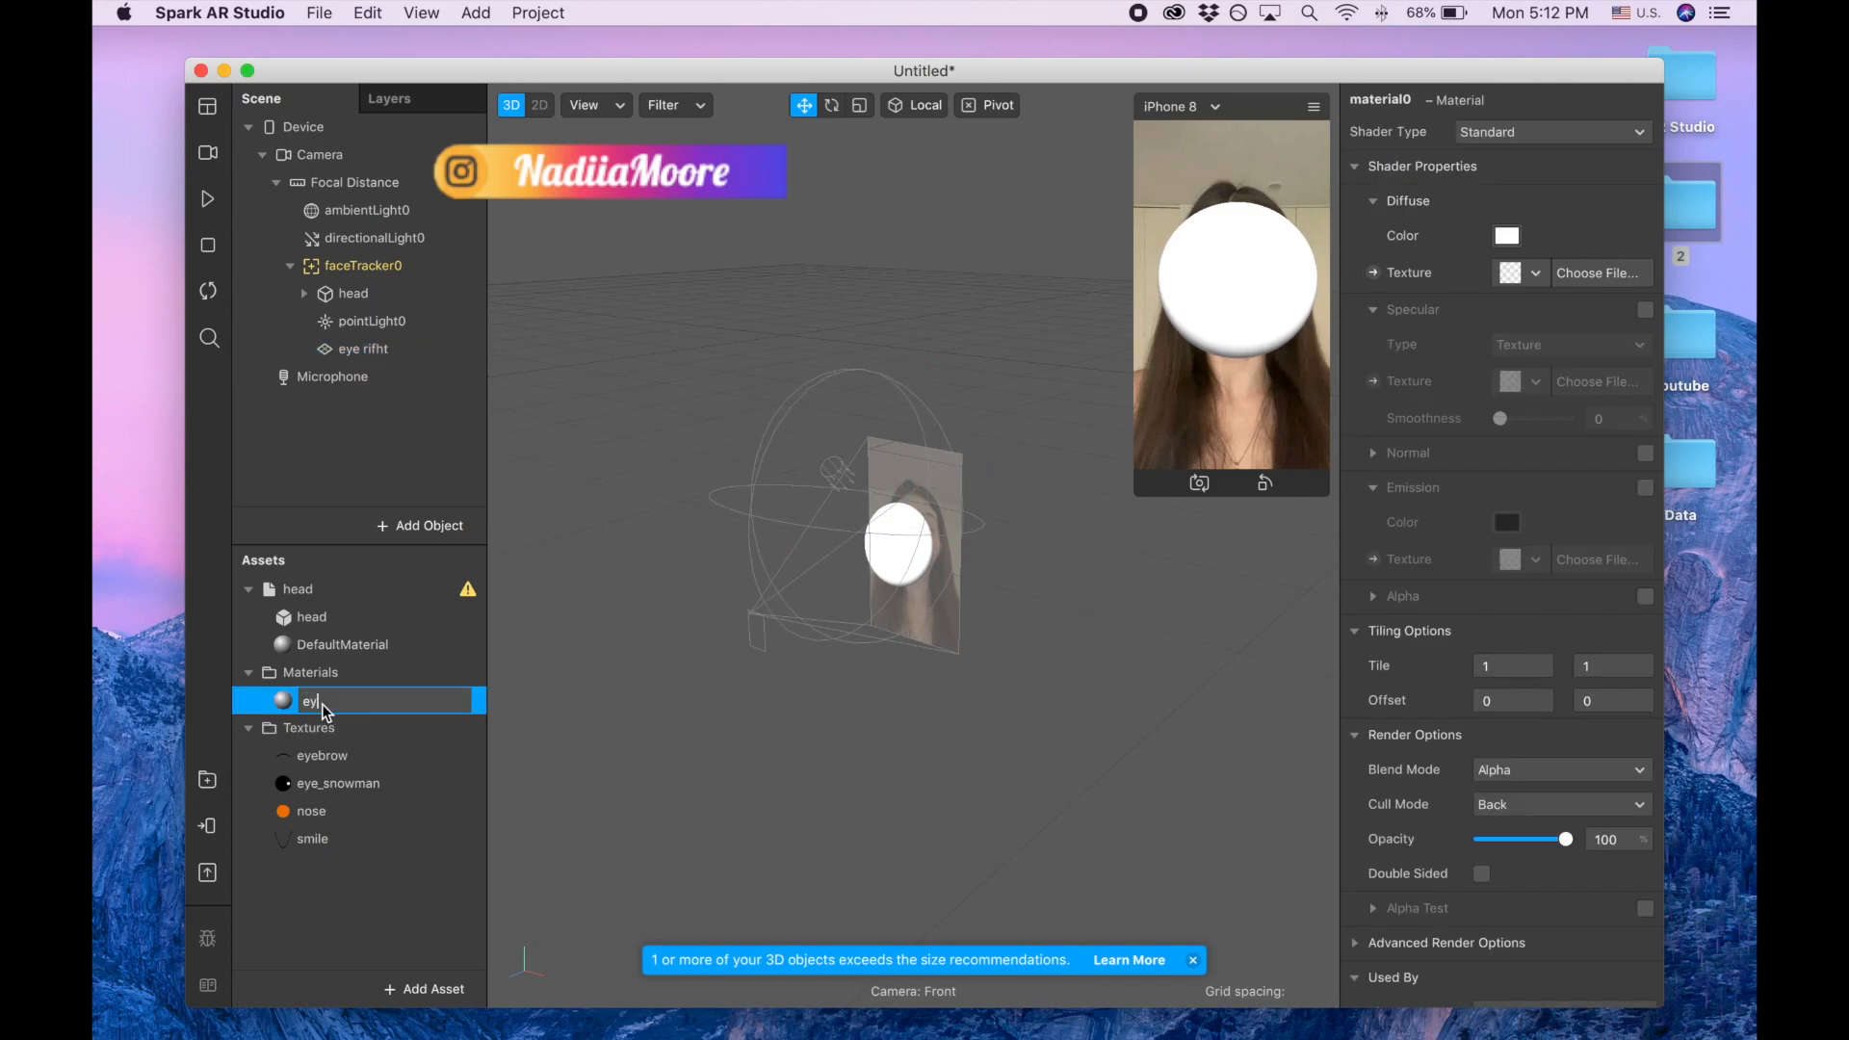
type("eyes")
left_click(337, 734)
left_click(340, 713)
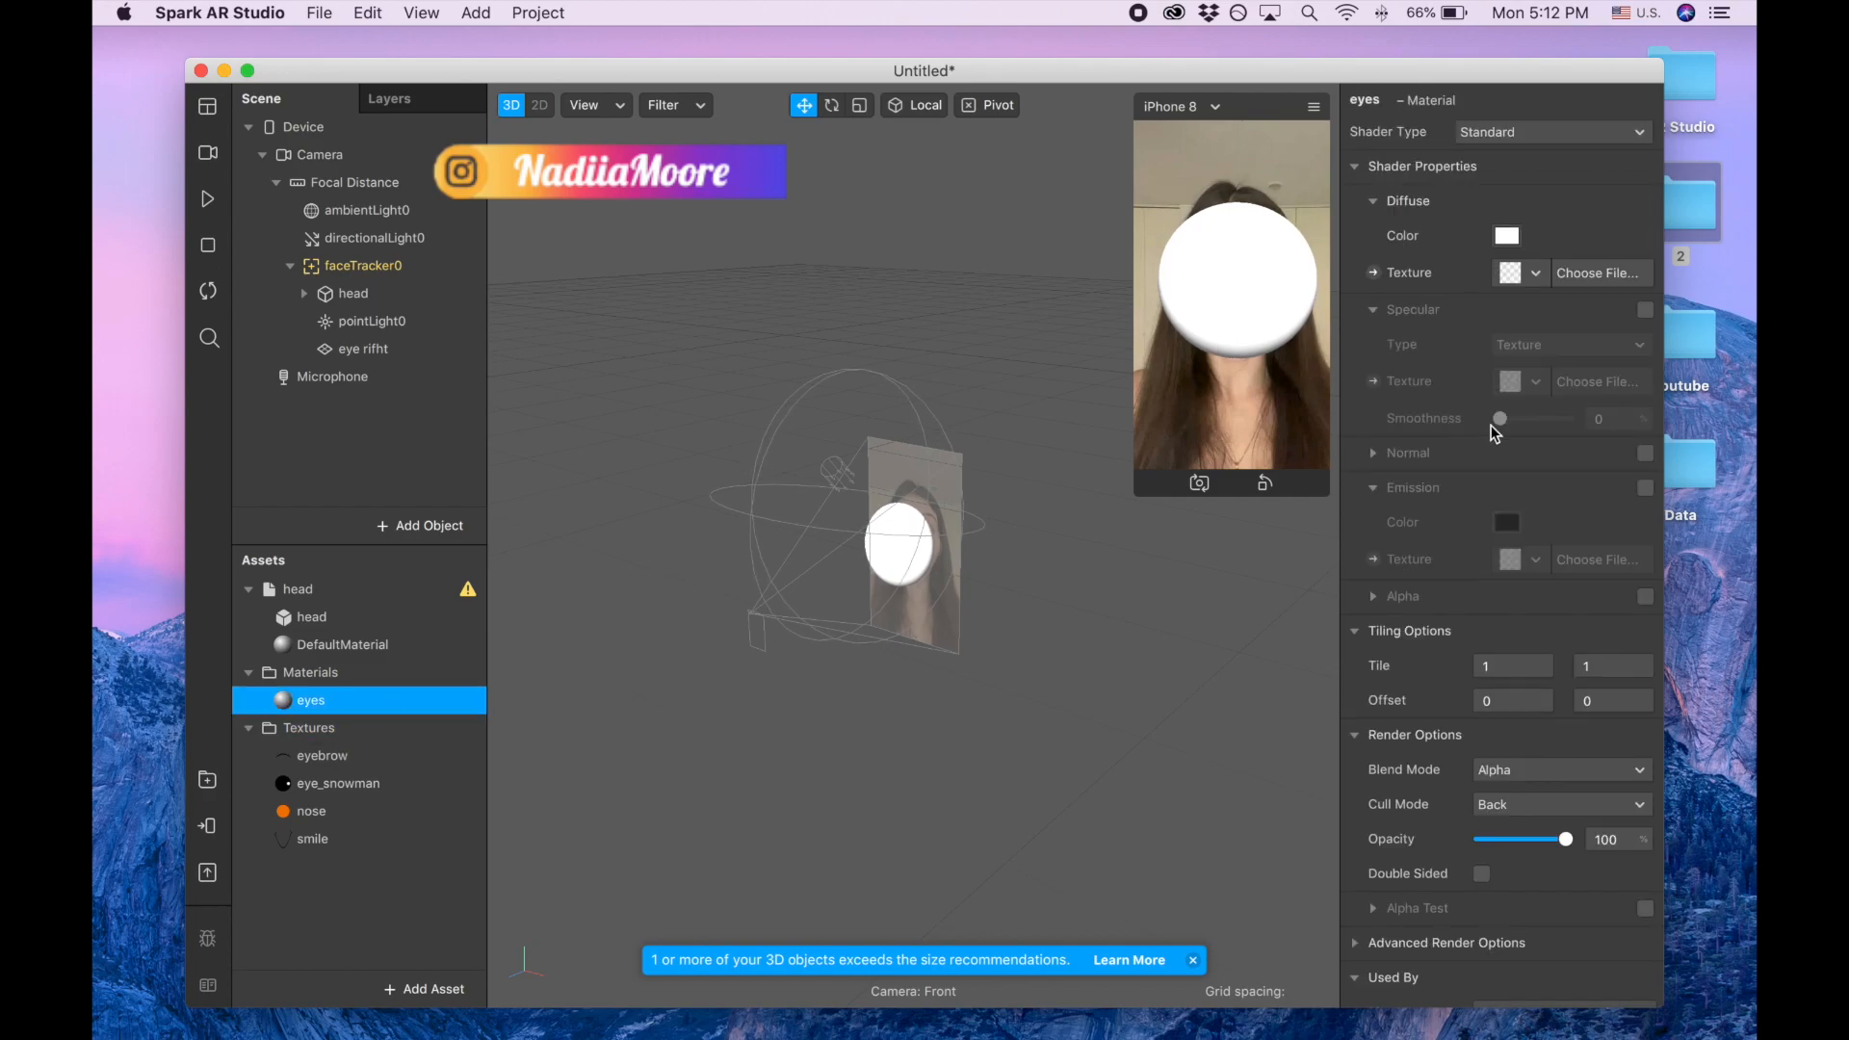
- Set the eyes material's shader type to Flat and its diffuse texture to eye_snowman
left_click(1504, 125)
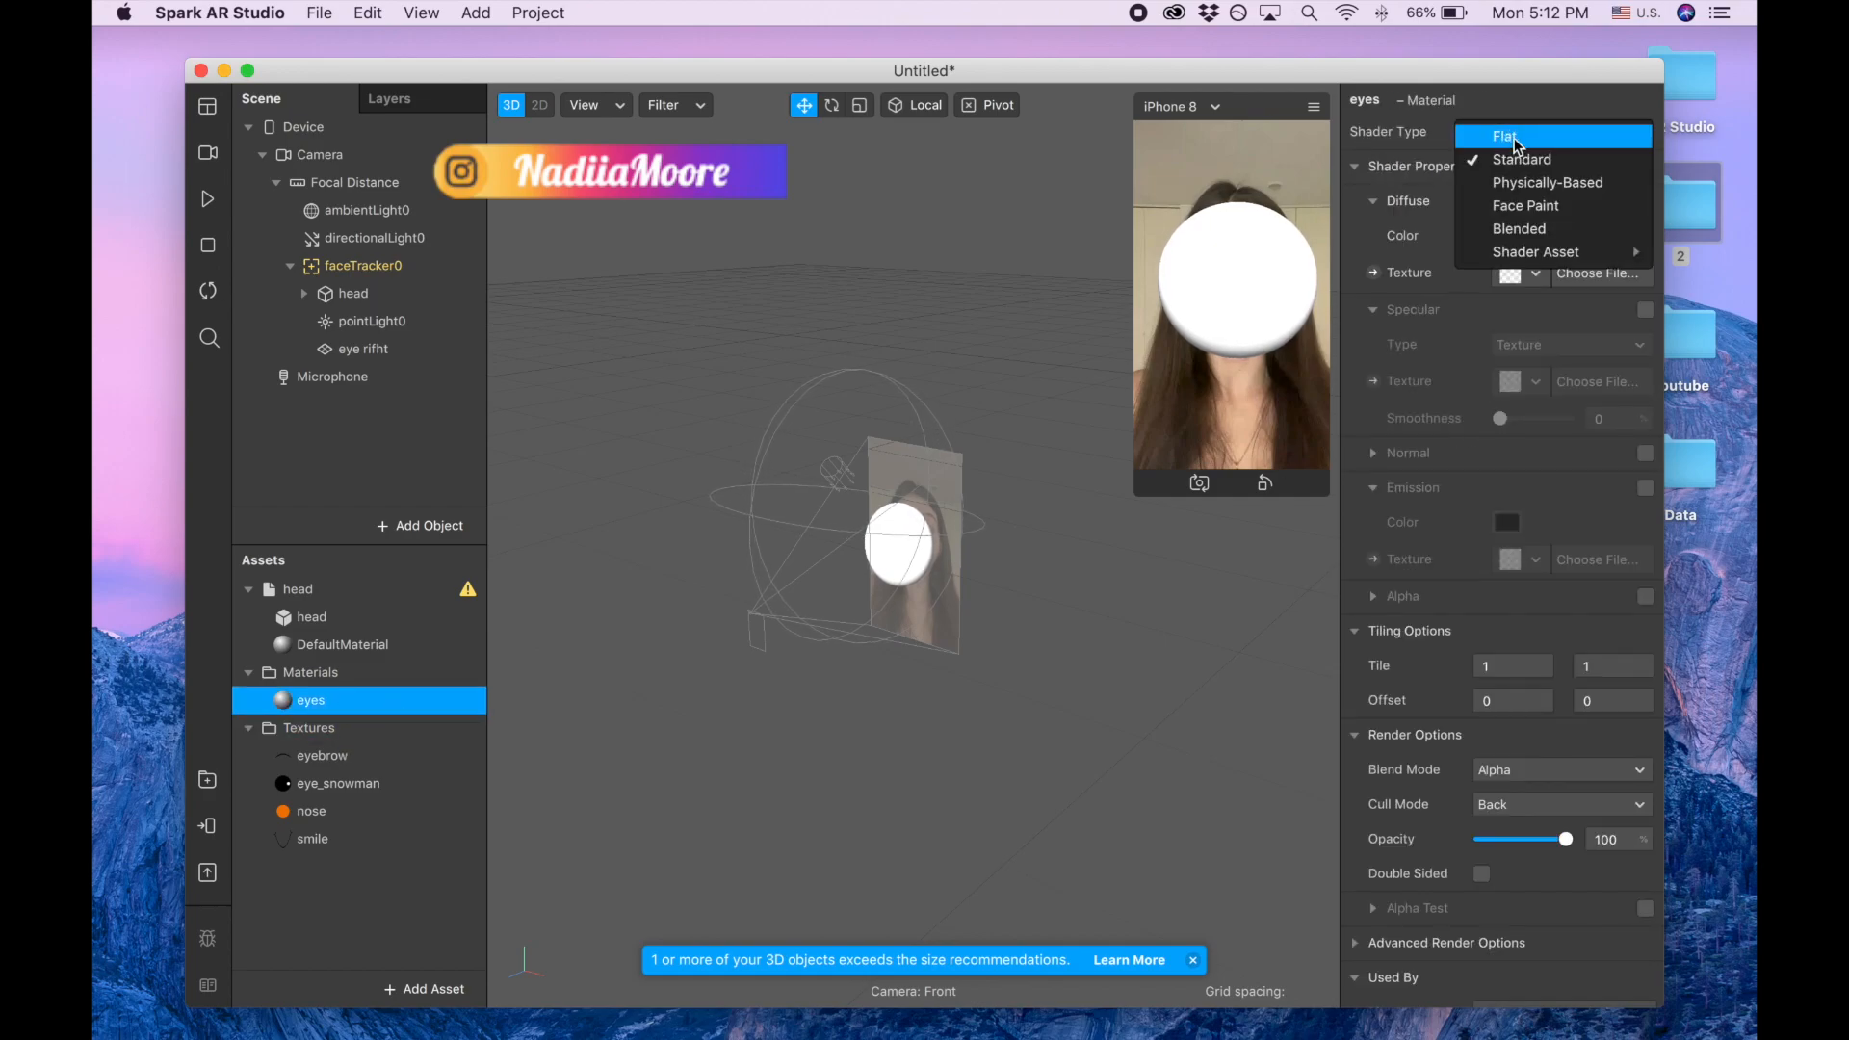
left_click(1512, 134)
left_click(1535, 276)
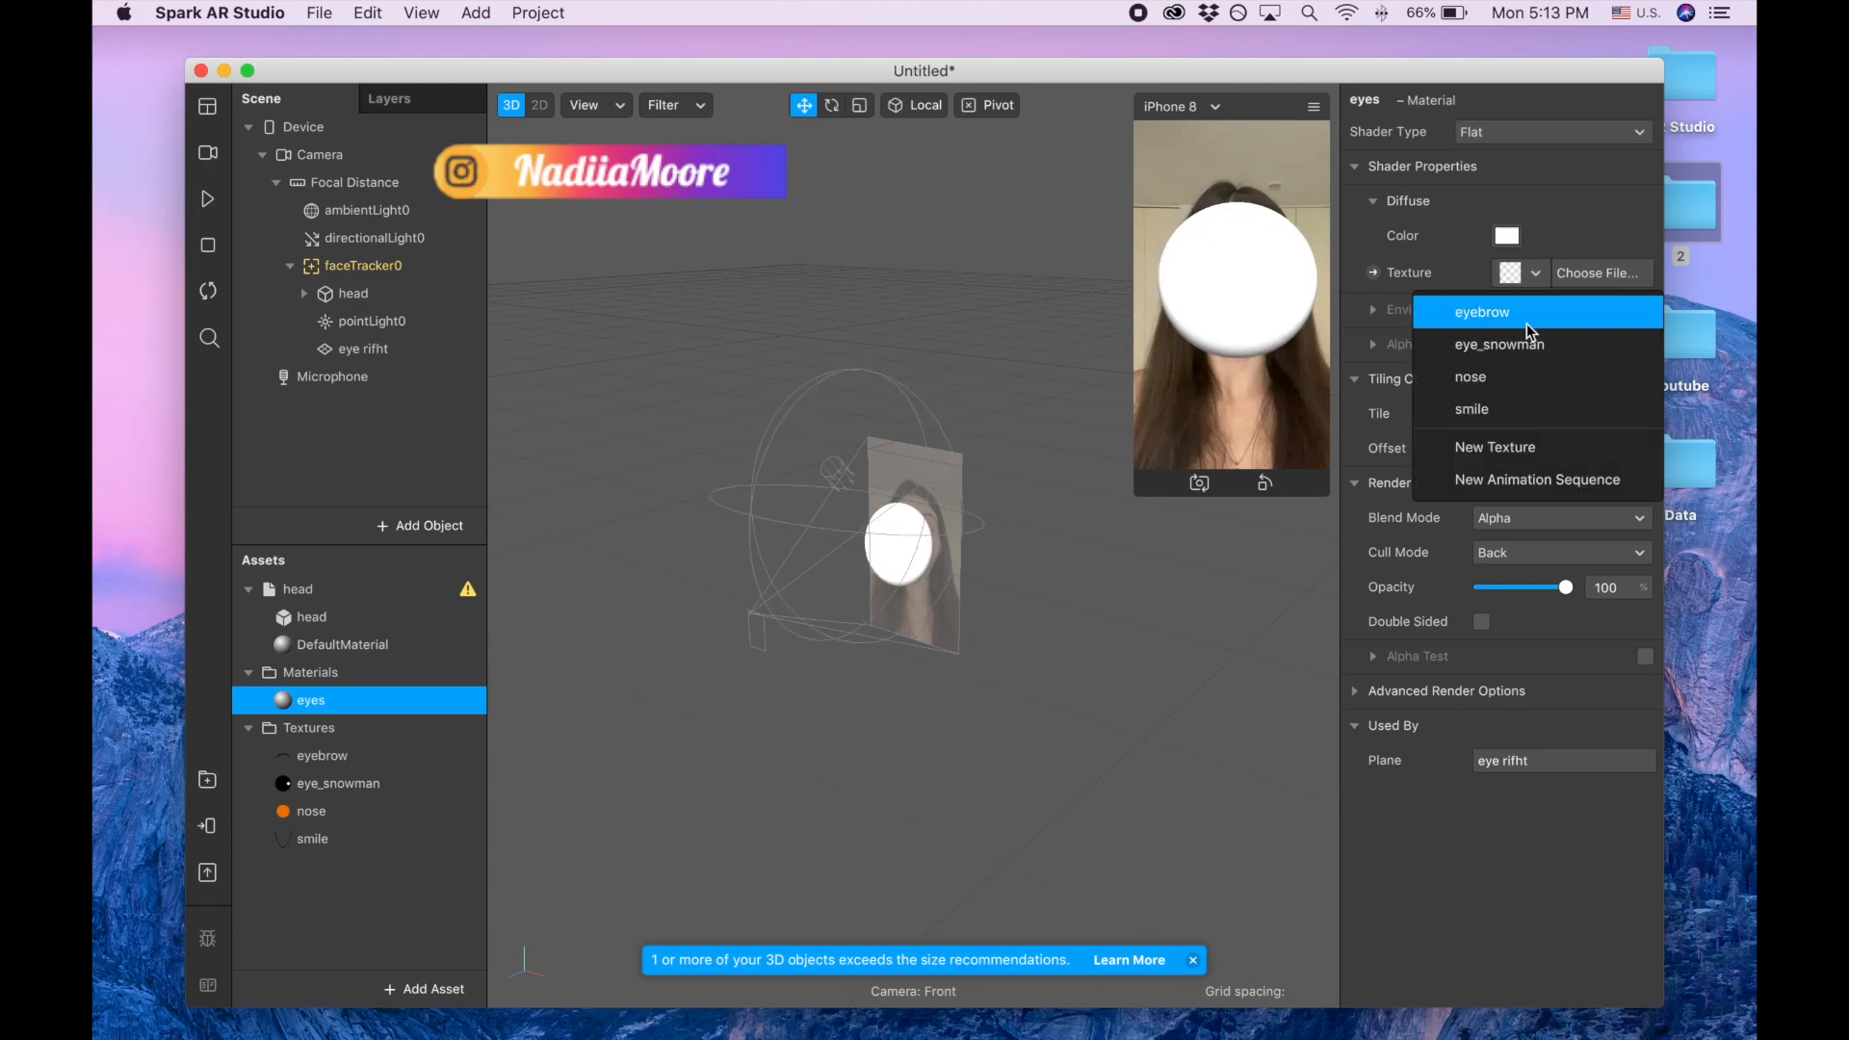
left_click(1529, 356)
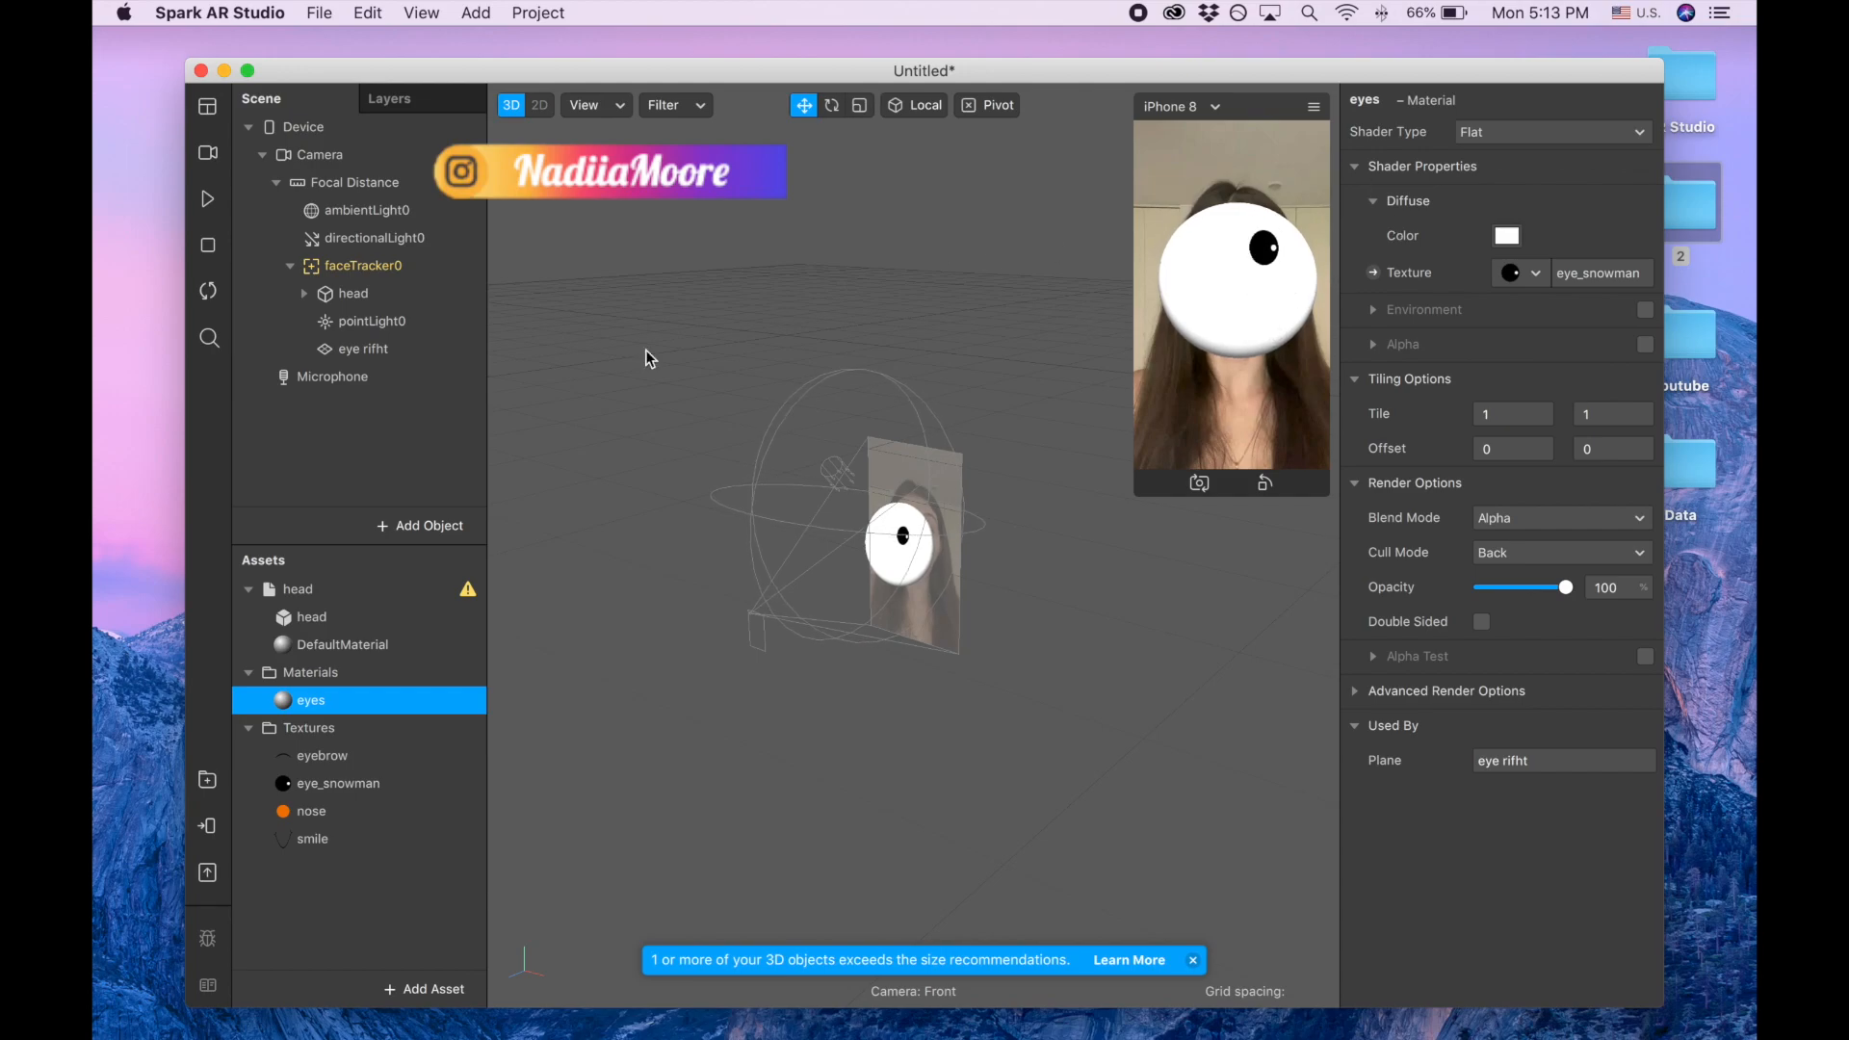
- Correct the eye plane's name to "eye right"
left_click(381, 355)
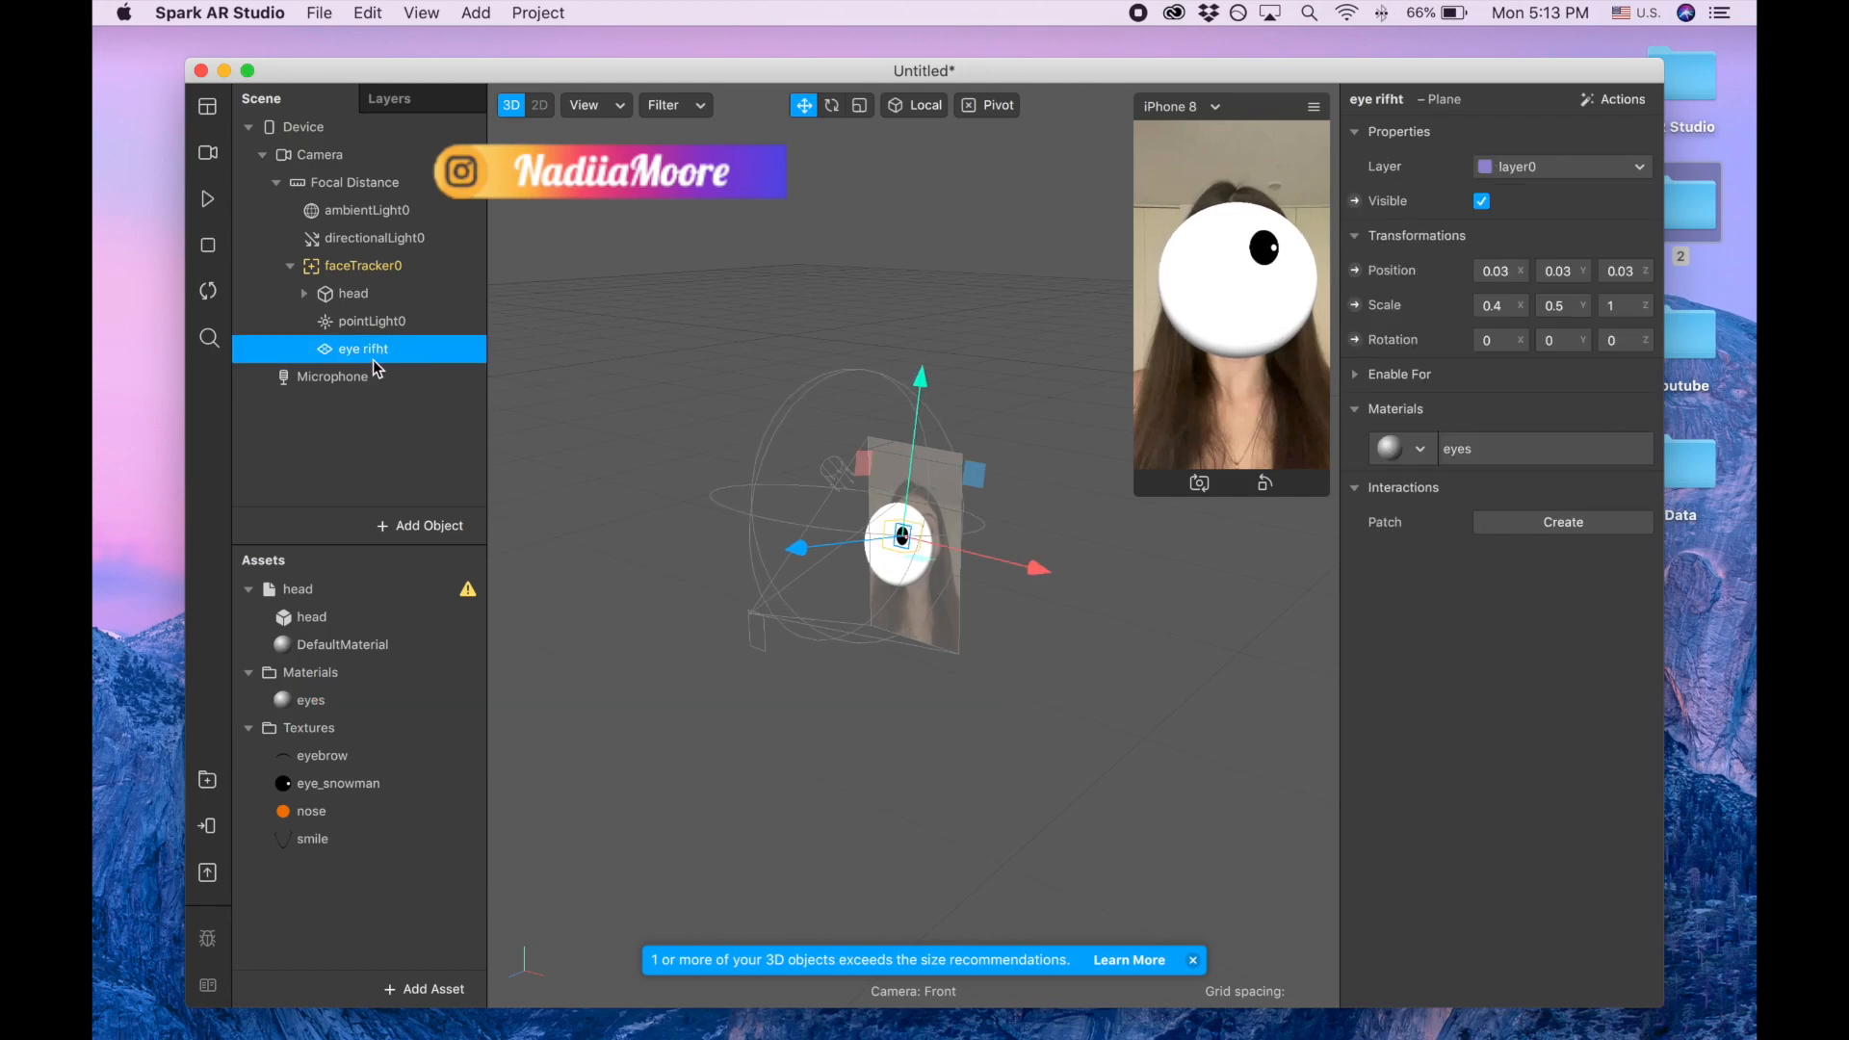
double_click(377, 348)
left_click(409, 355)
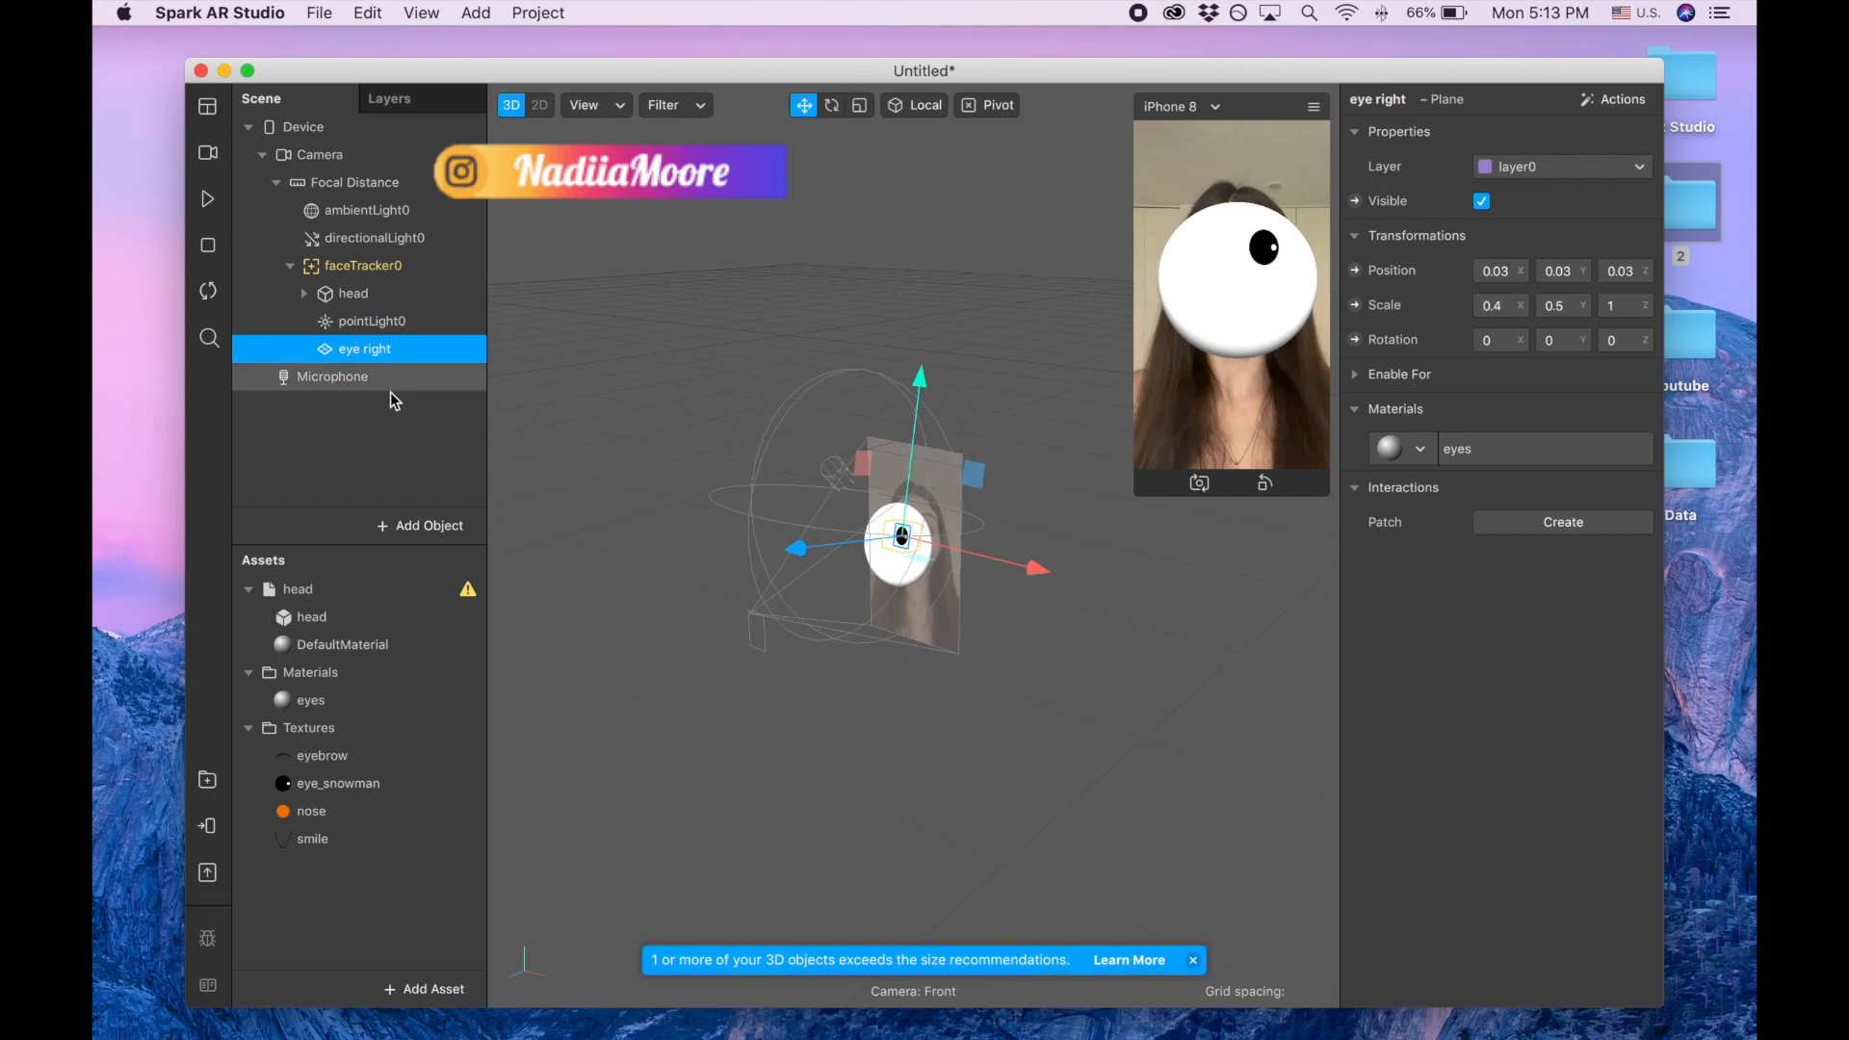
left_click(390, 431)
- Duplicate the "eye right" plane and rename the copy "eye left"
left_click(386, 356)
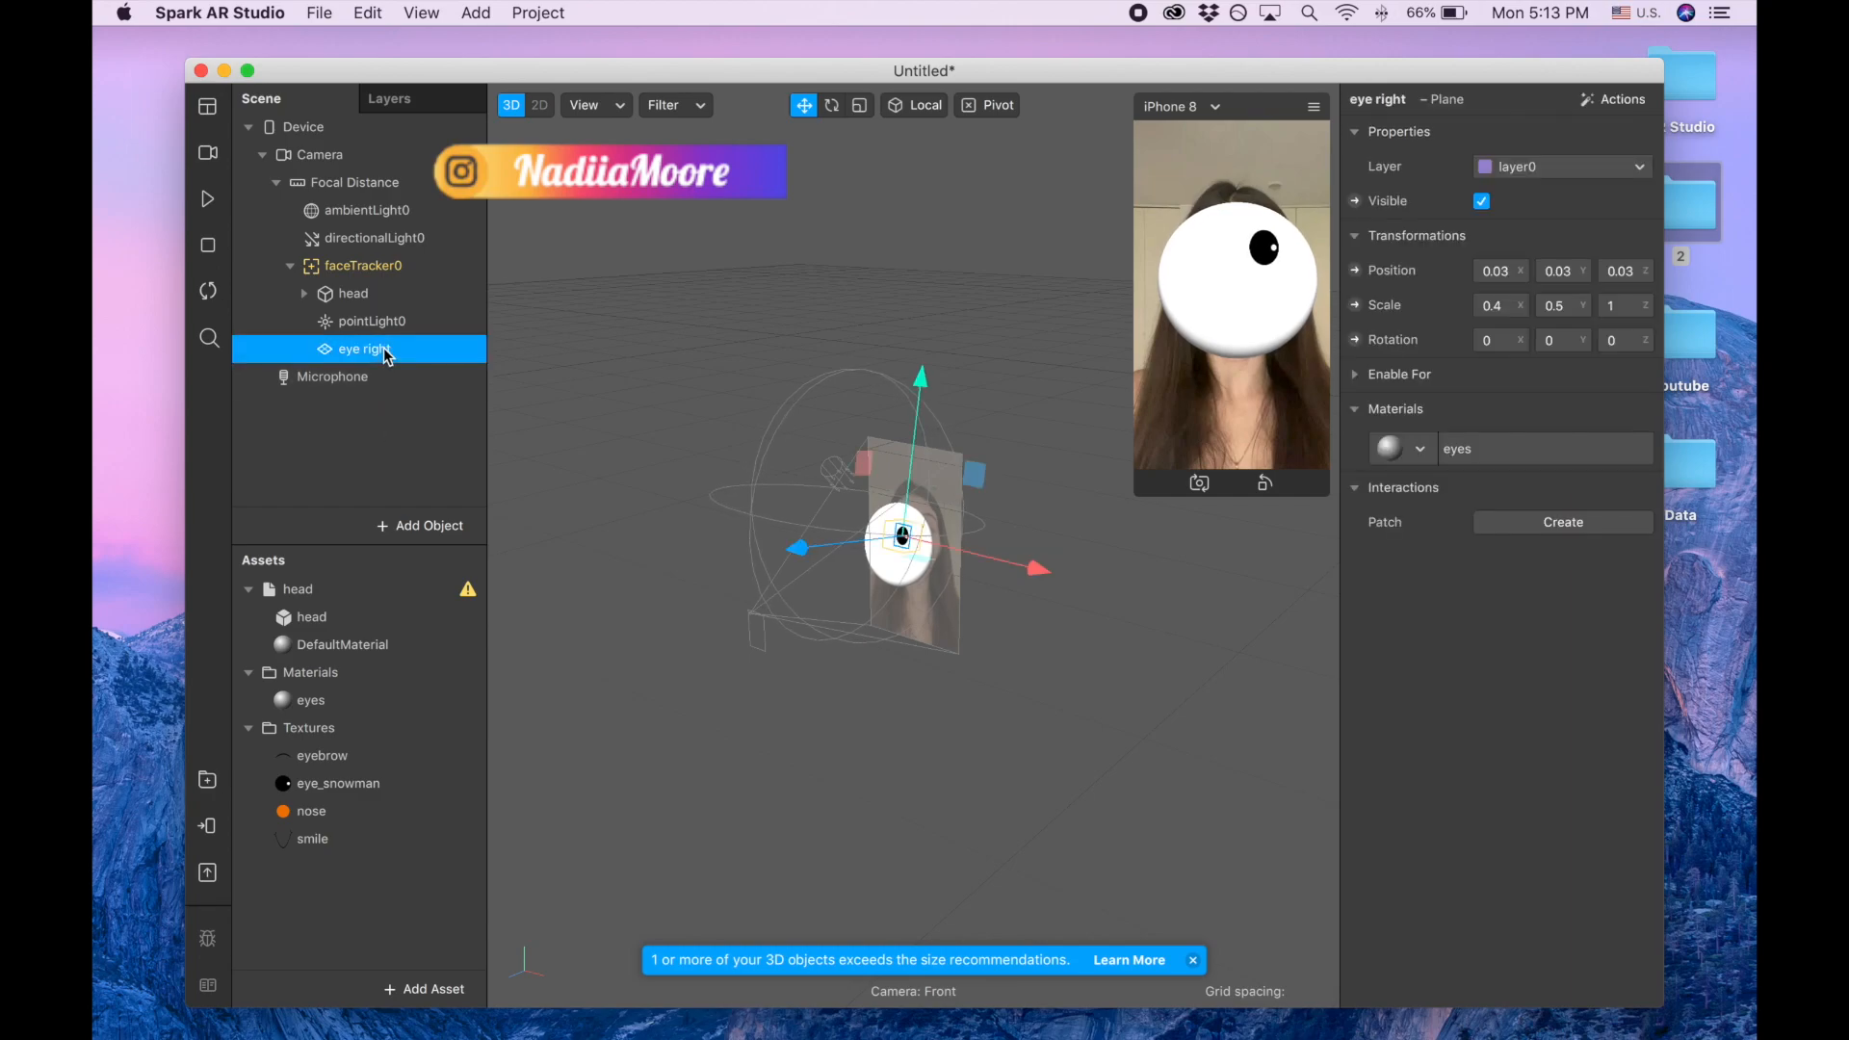
right_click(387, 356)
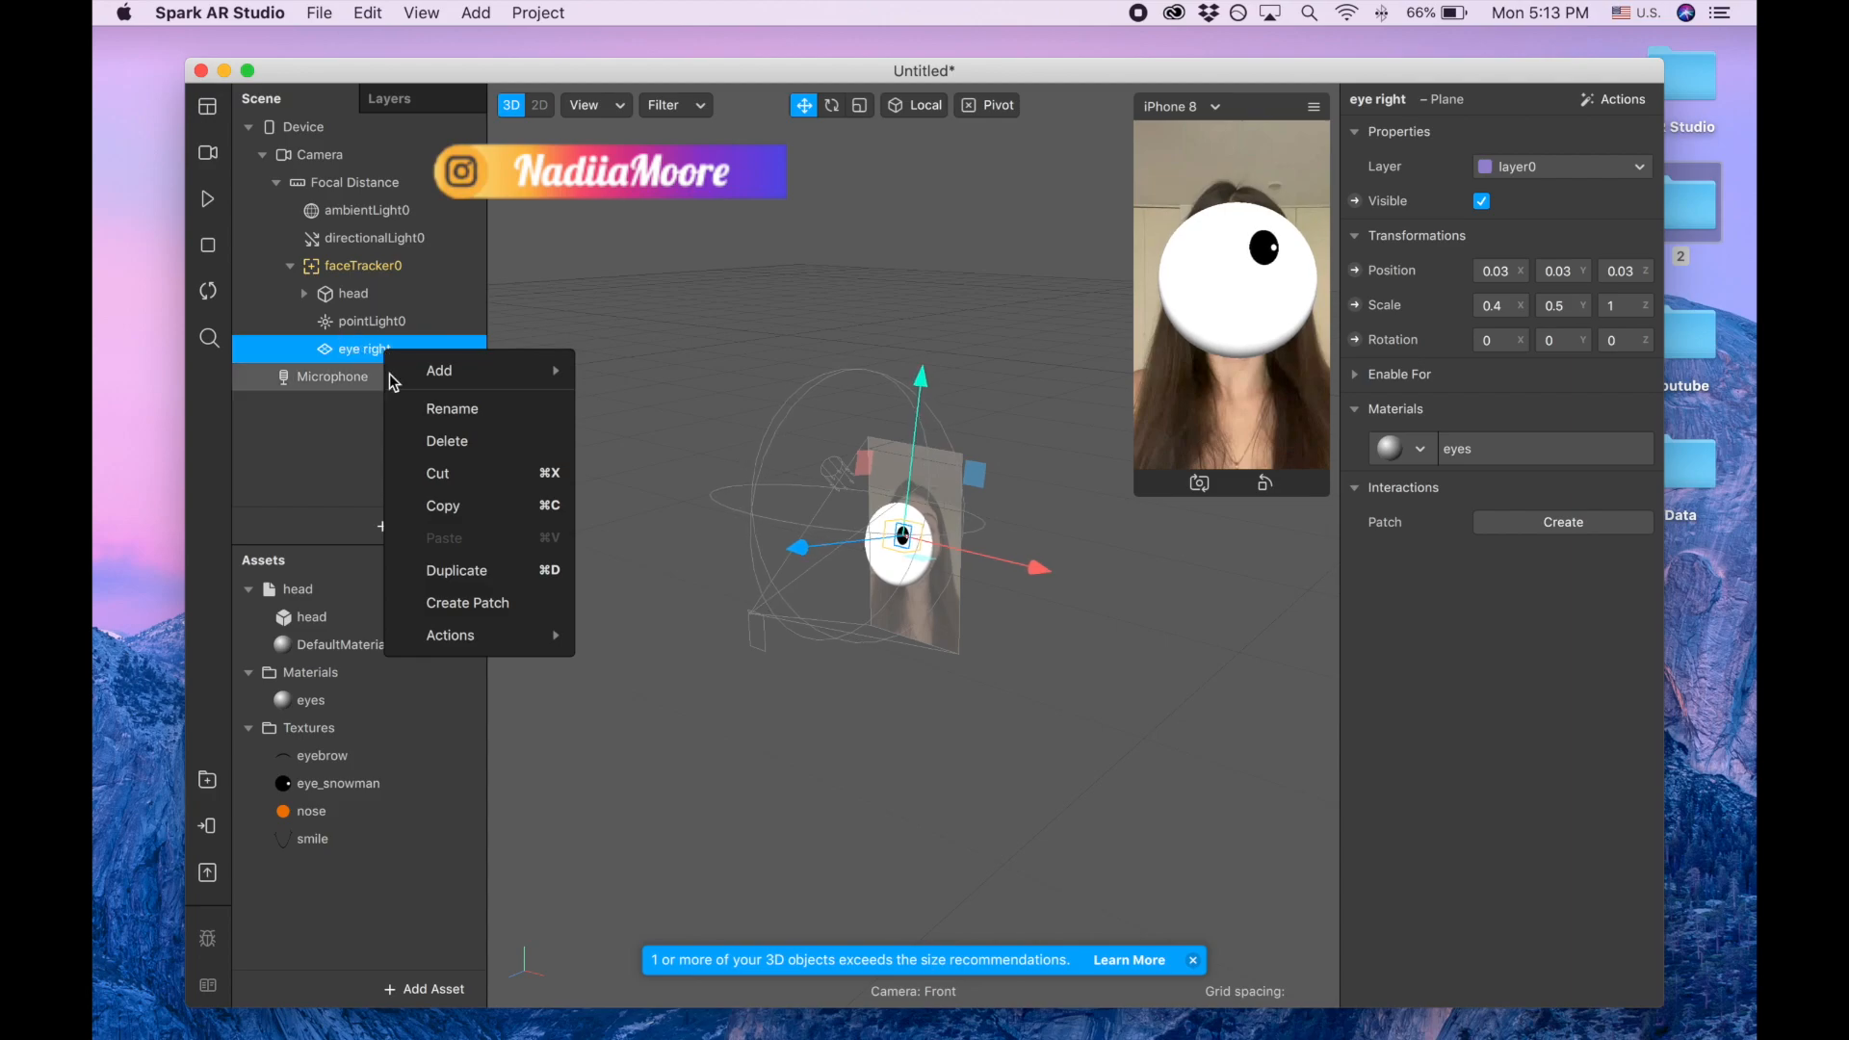
left_click(464, 575)
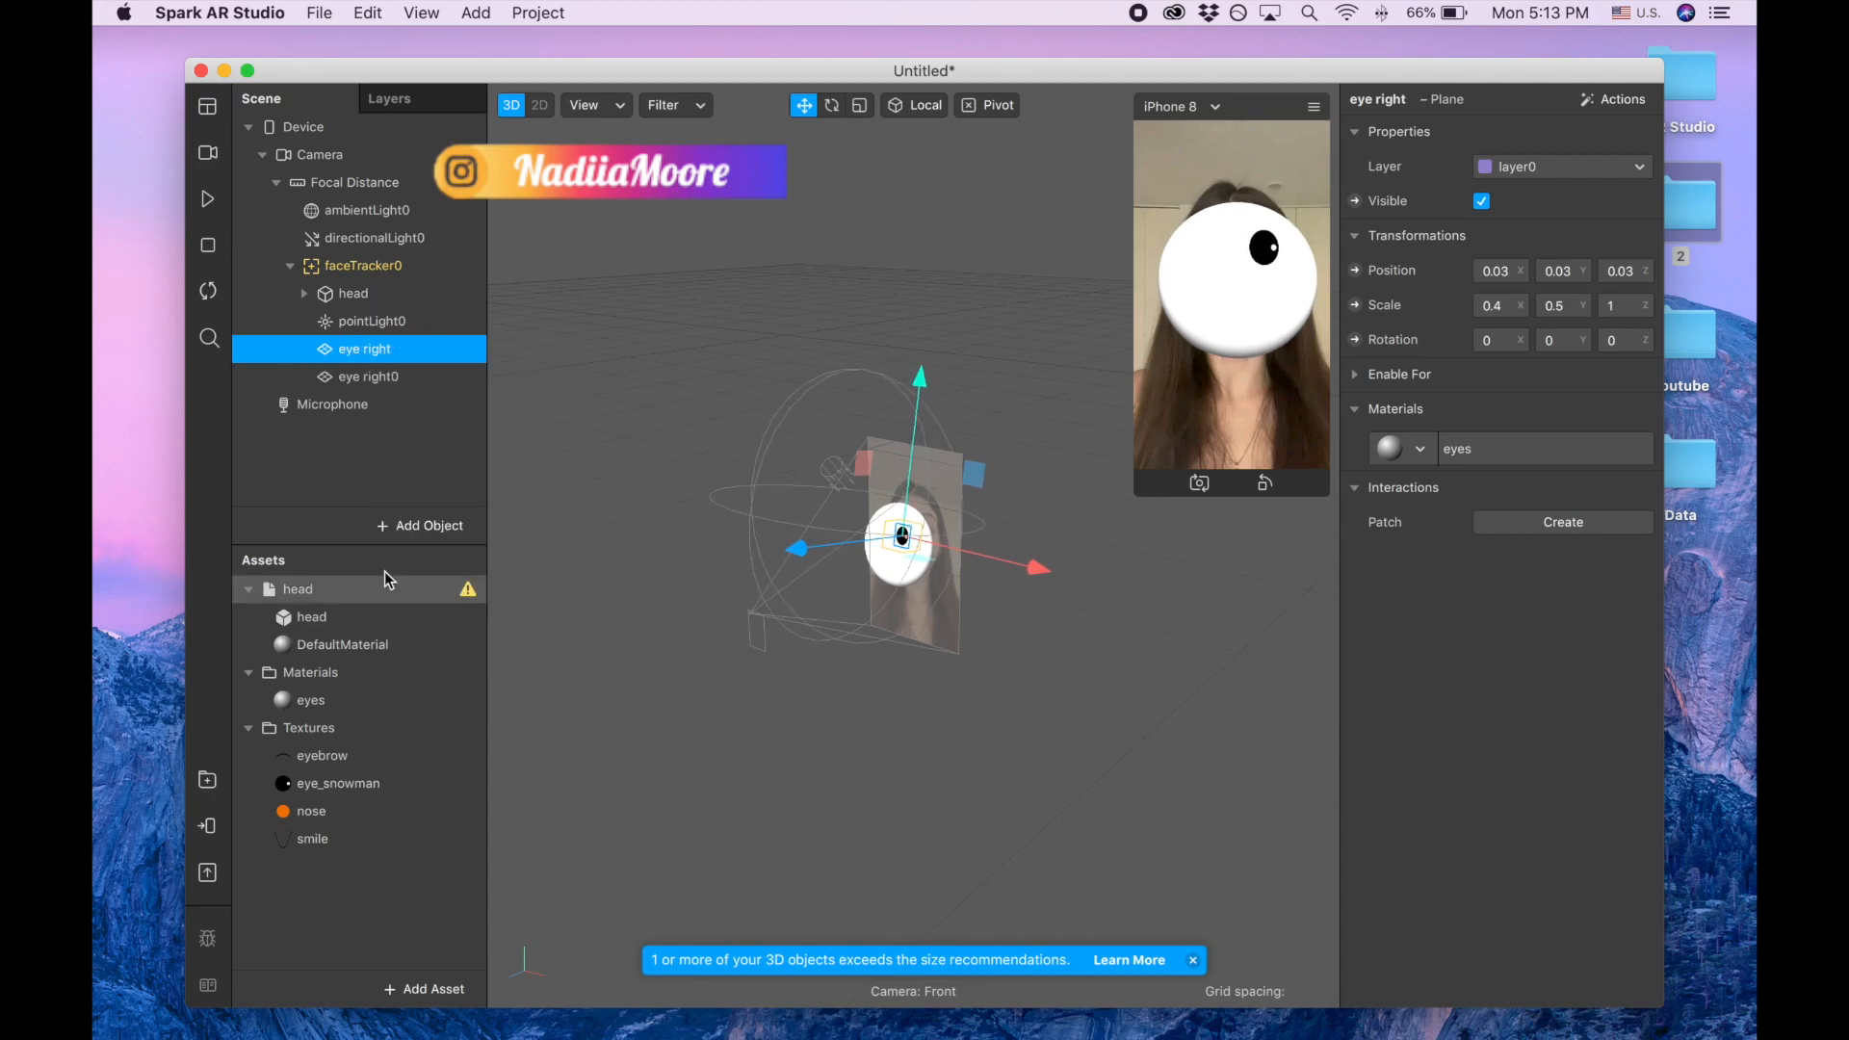
left_click(408, 374)
double_click(397, 379)
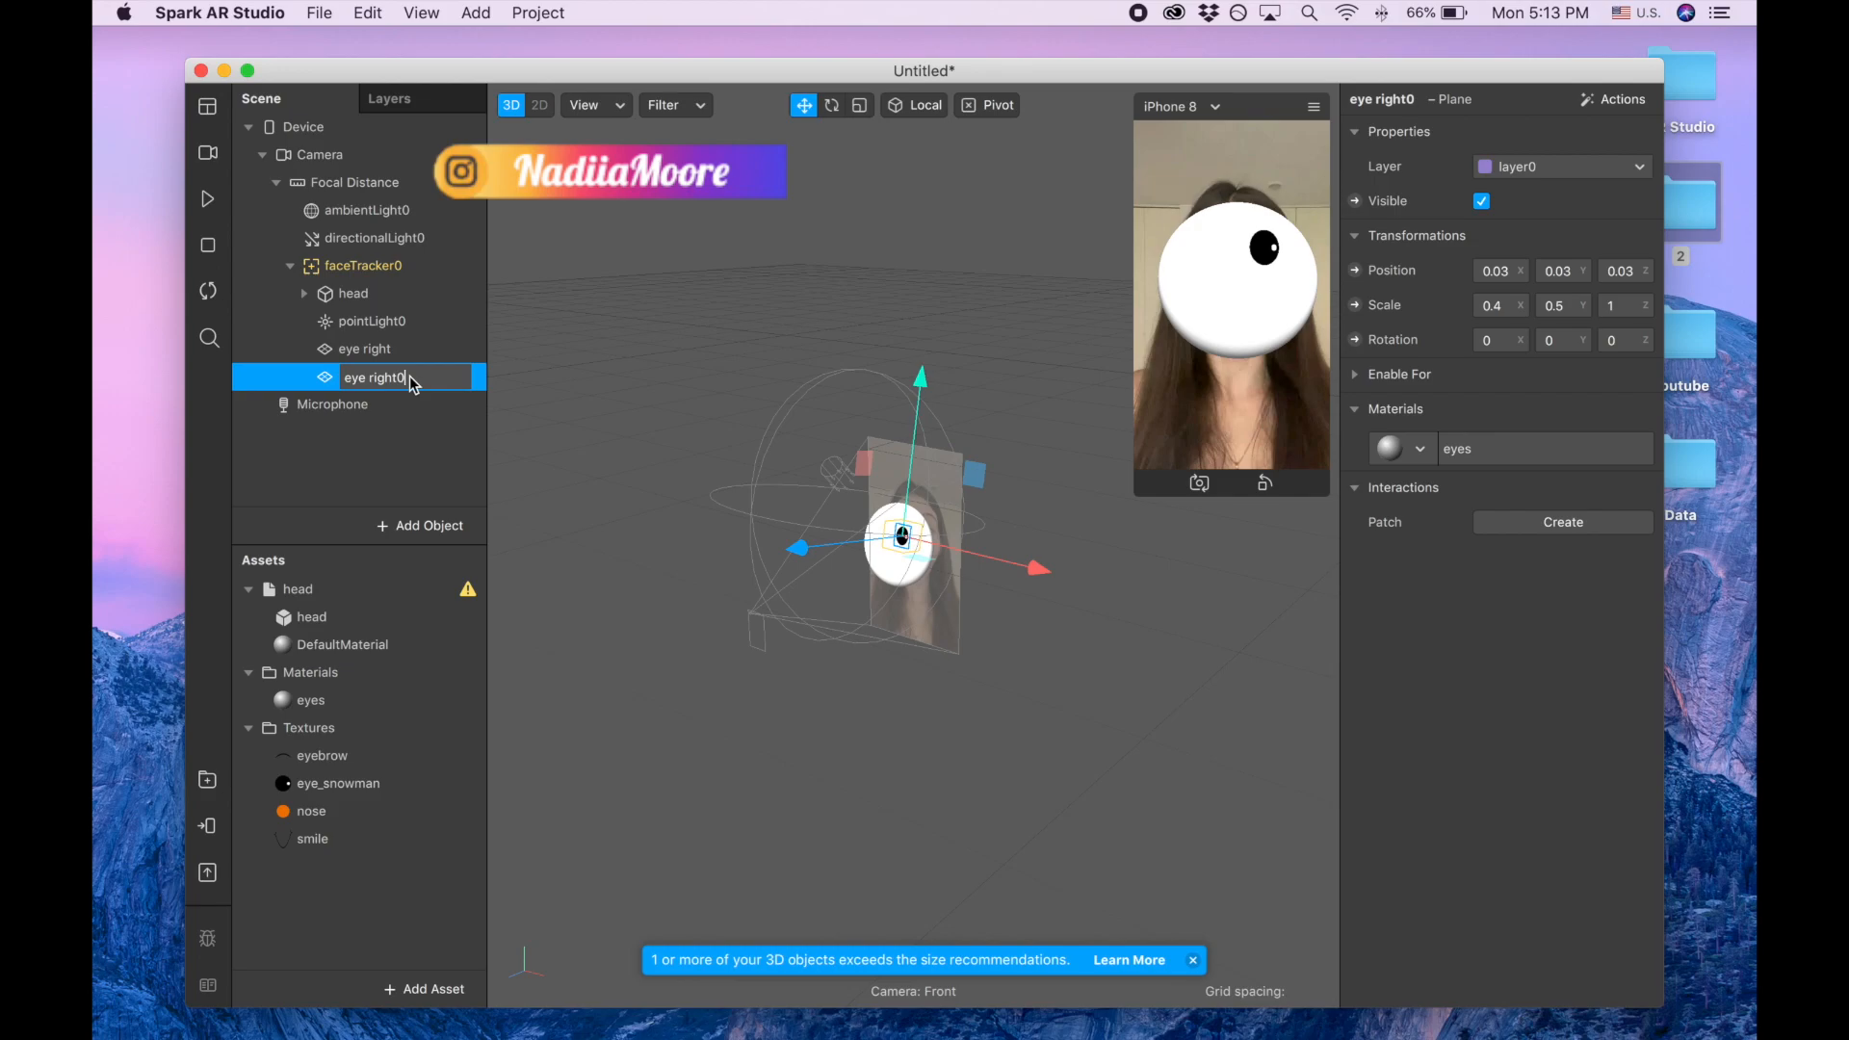
key("BackSpace")
key("Return")
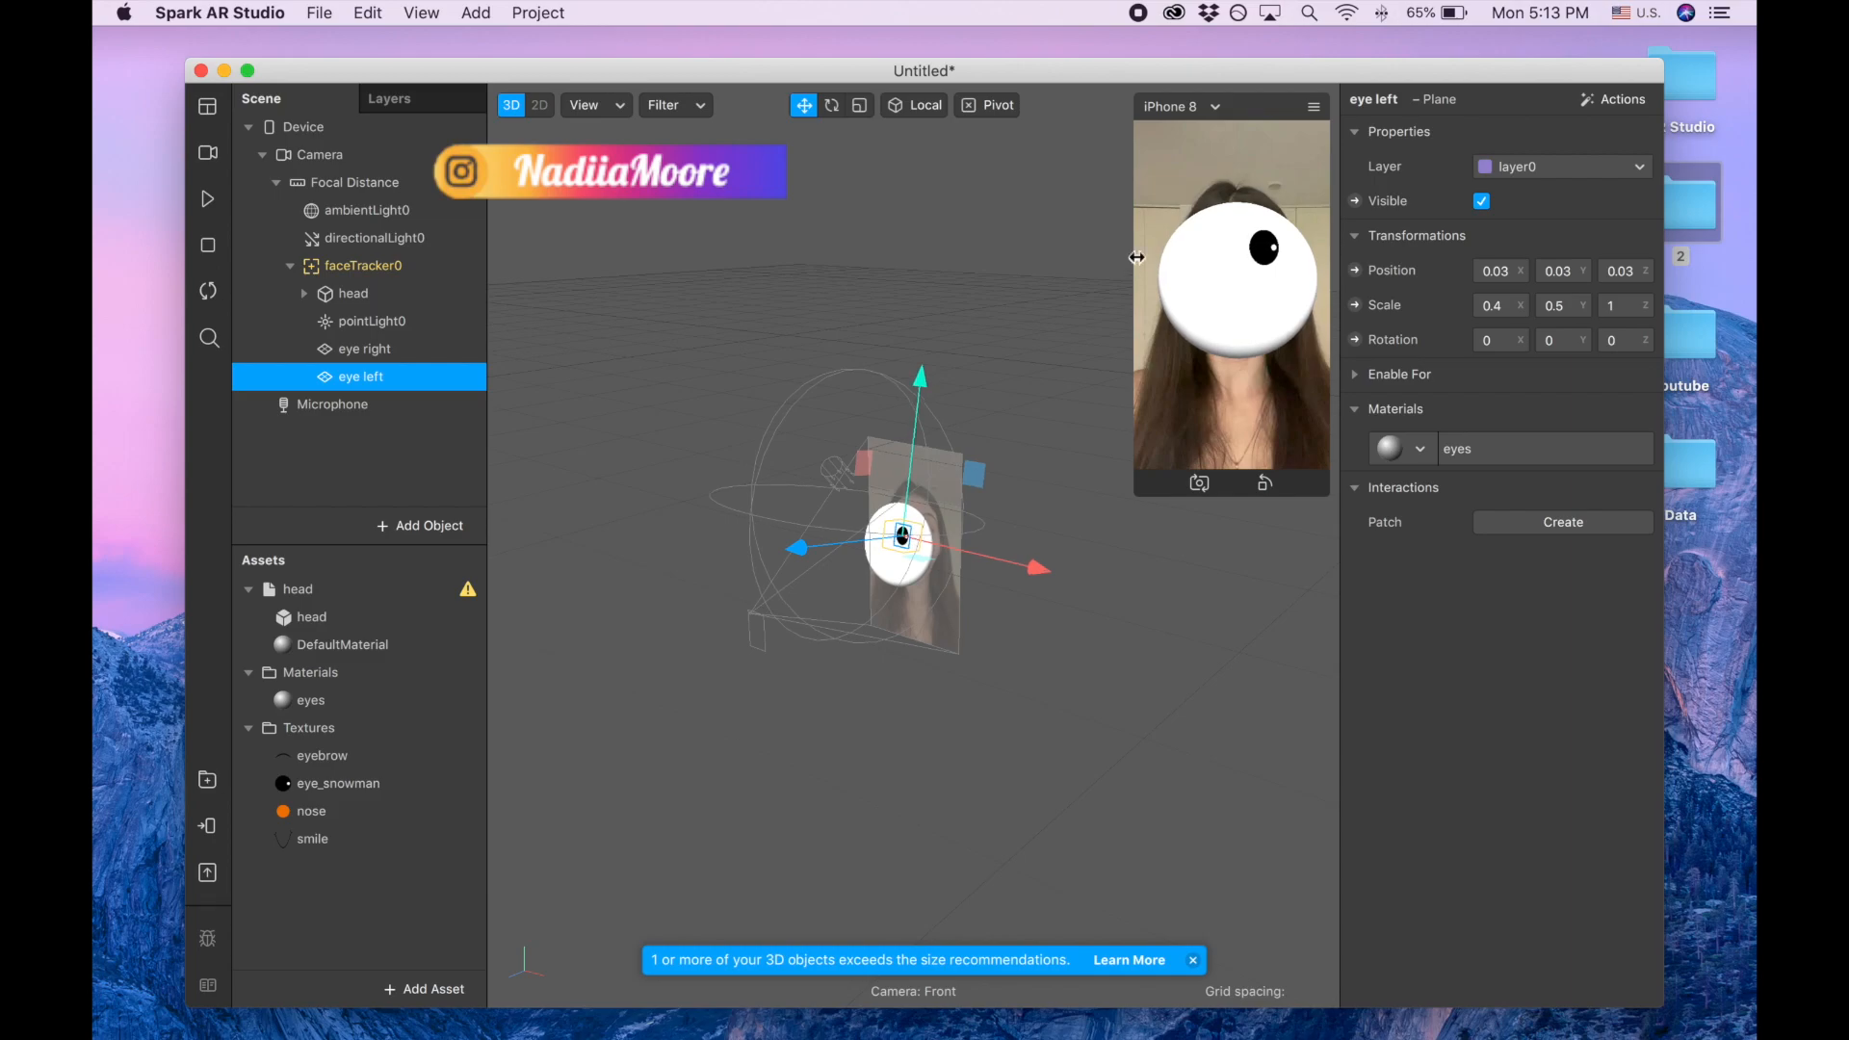
- Set the "eye left" plane's X position to -0.03
left_click(1482, 271)
key("Return")
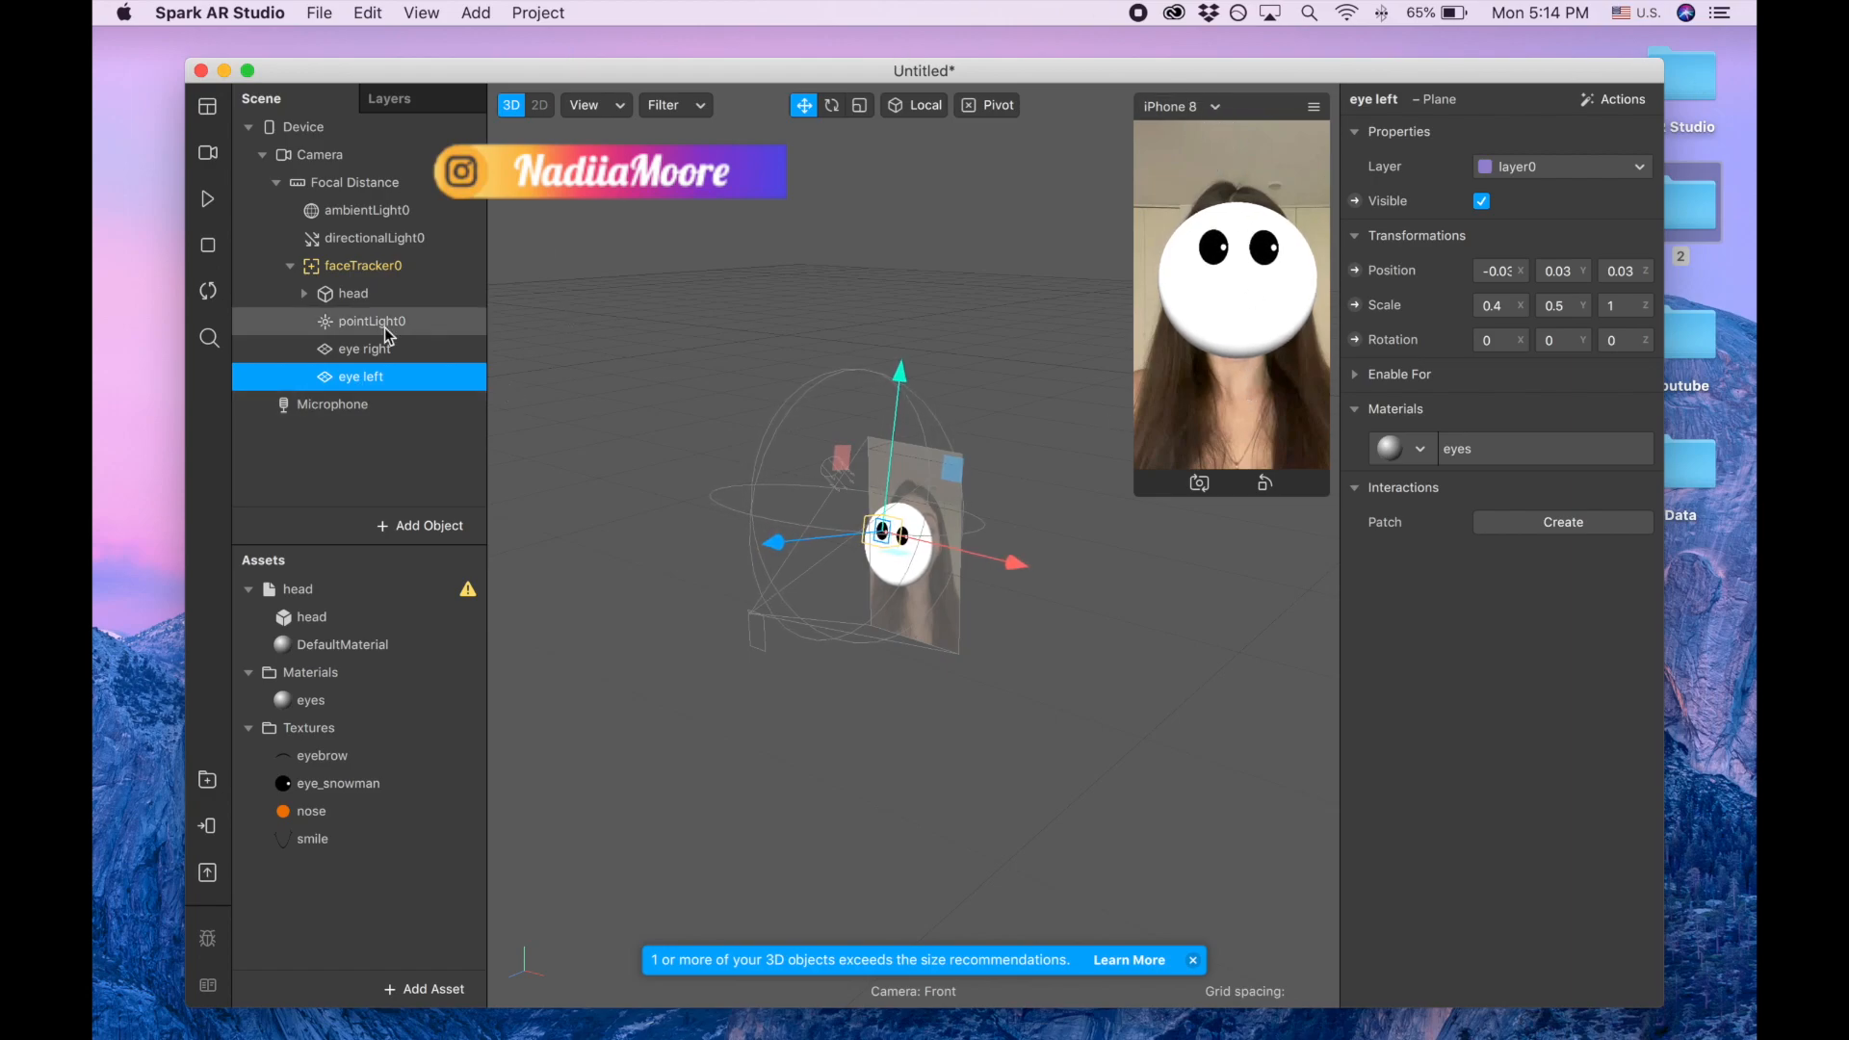
right_click(365, 389)
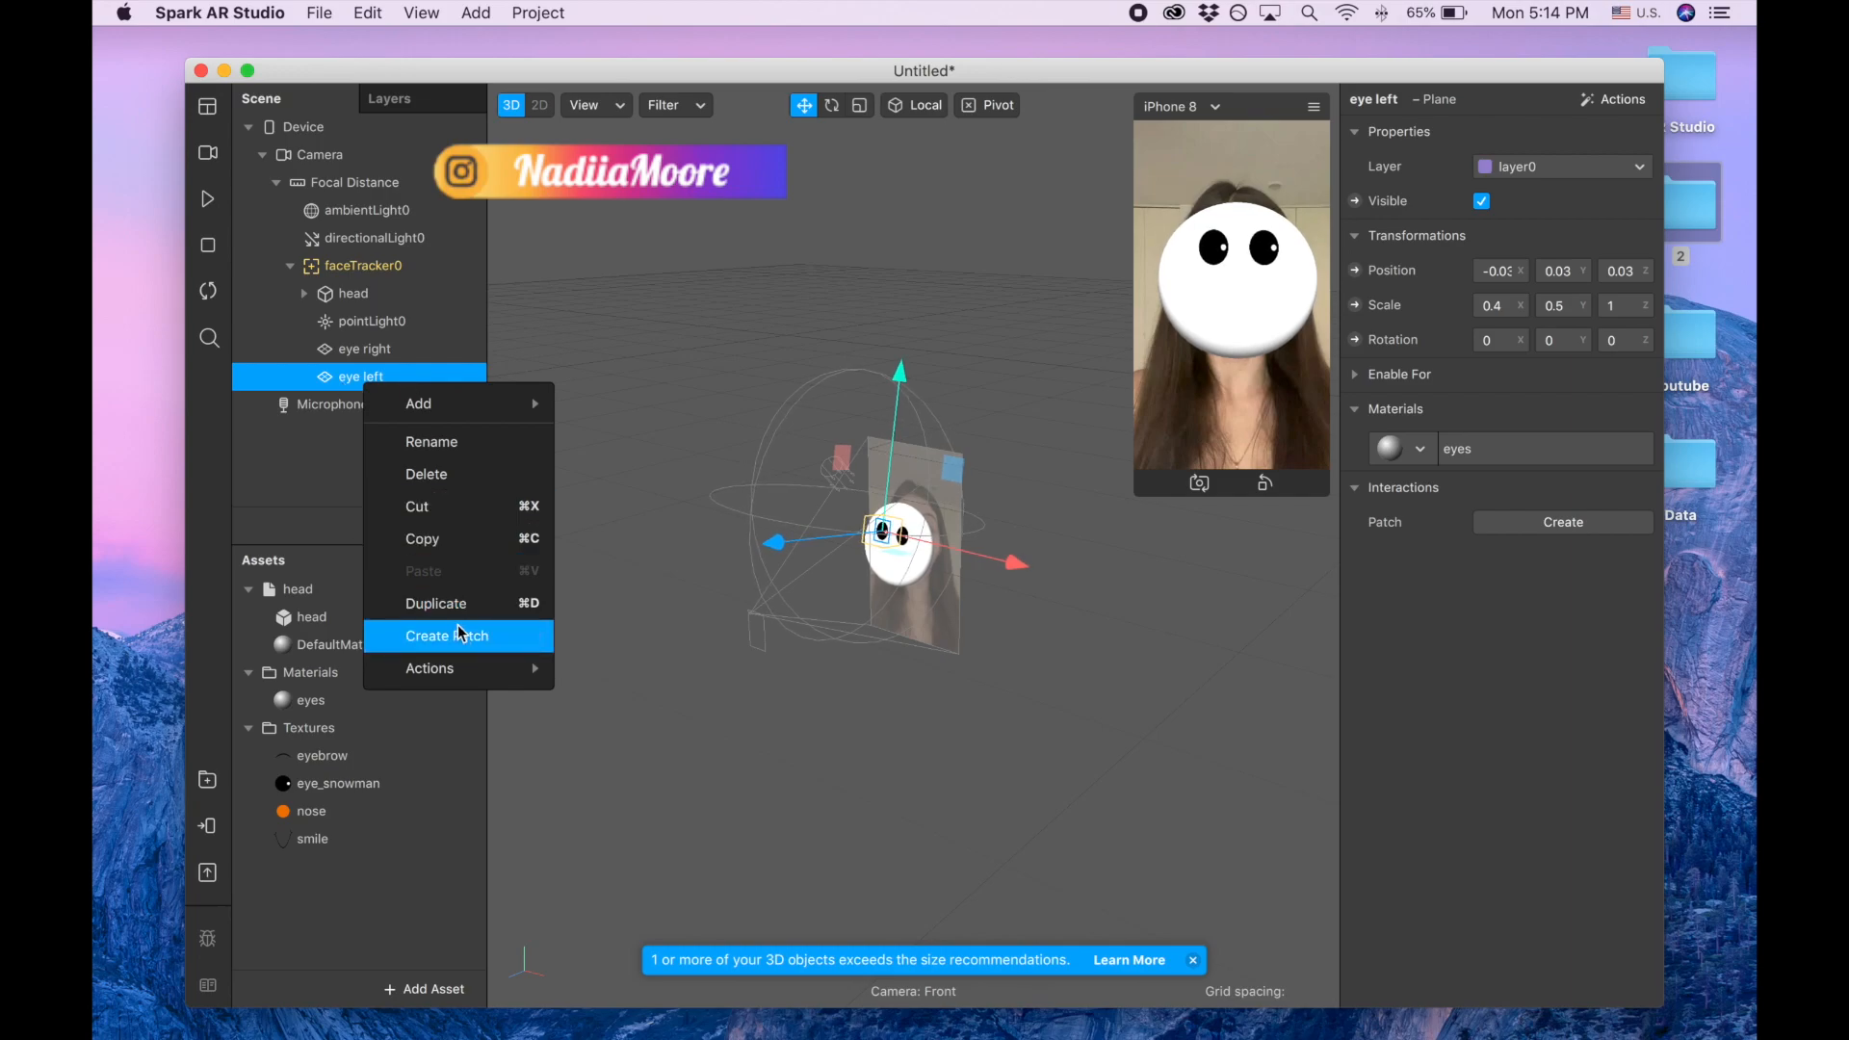
- Duplicate the "eye right" plane and rename the copy "eyebrown right"
left_click(402, 351)
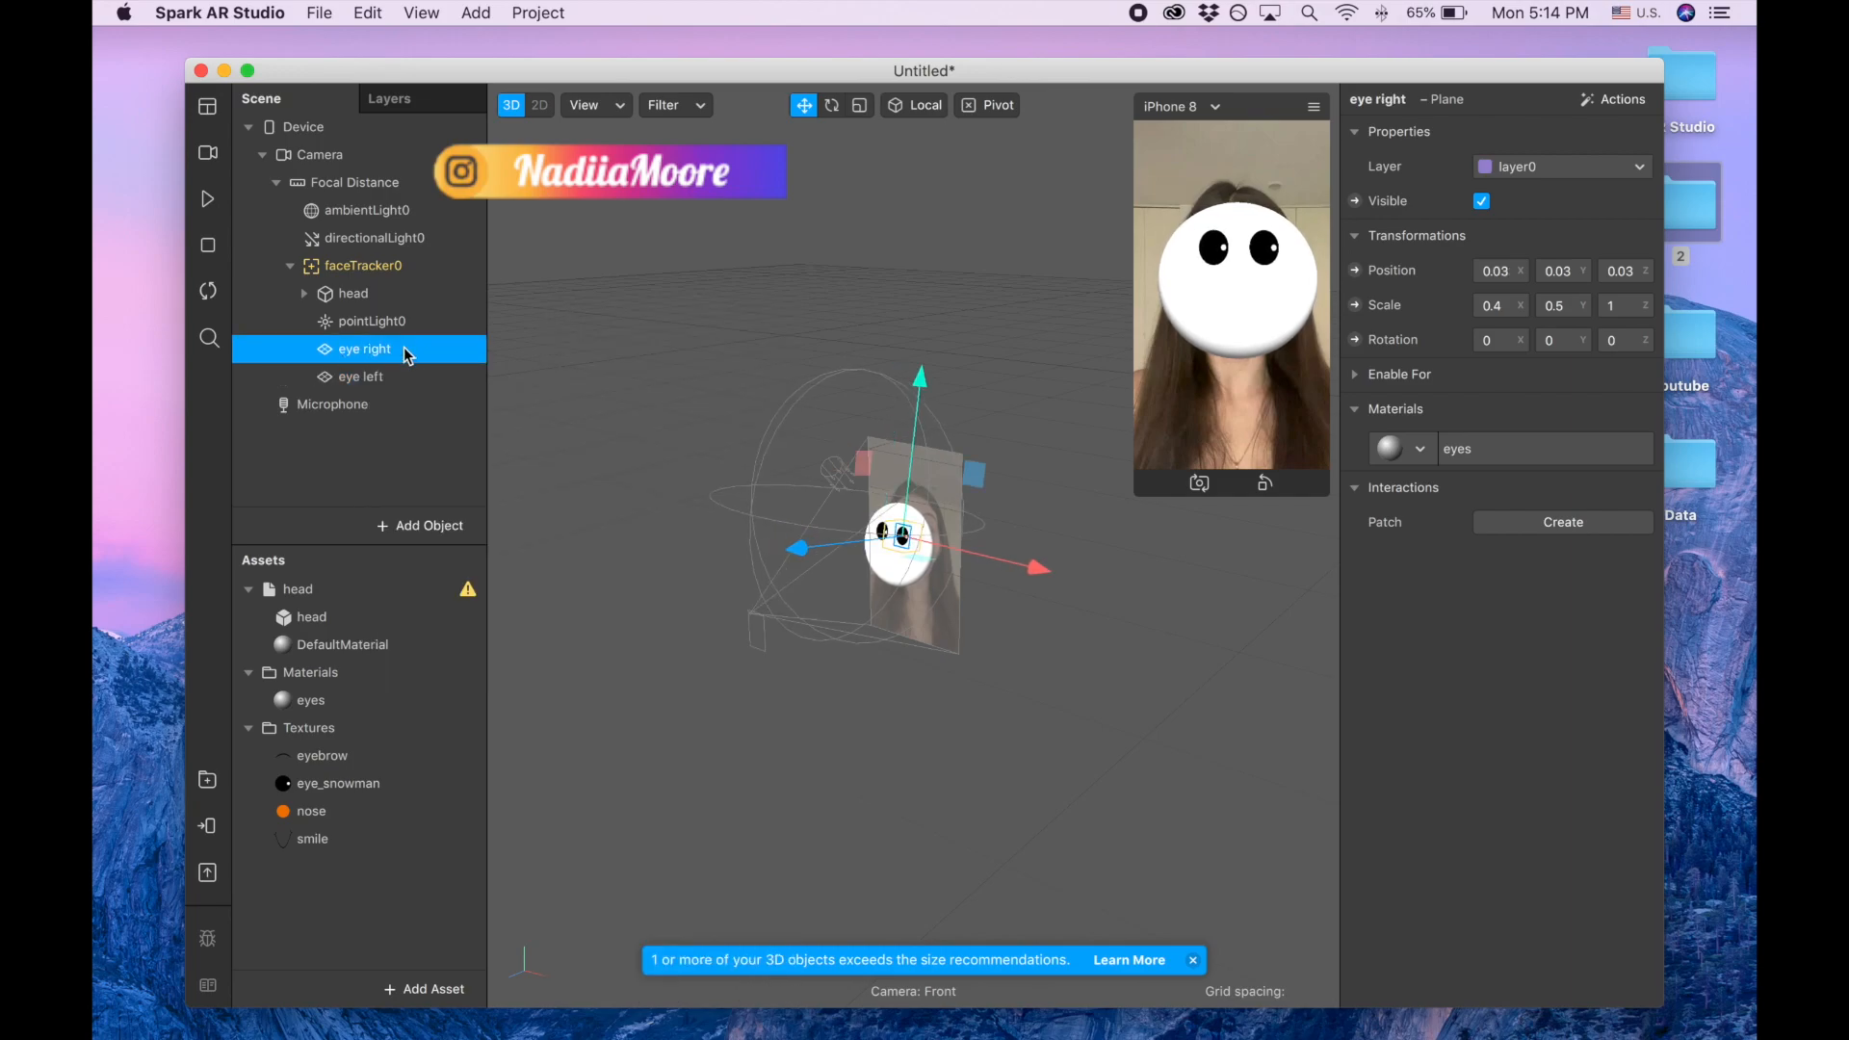
right_click(402, 349)
right_click(387, 351)
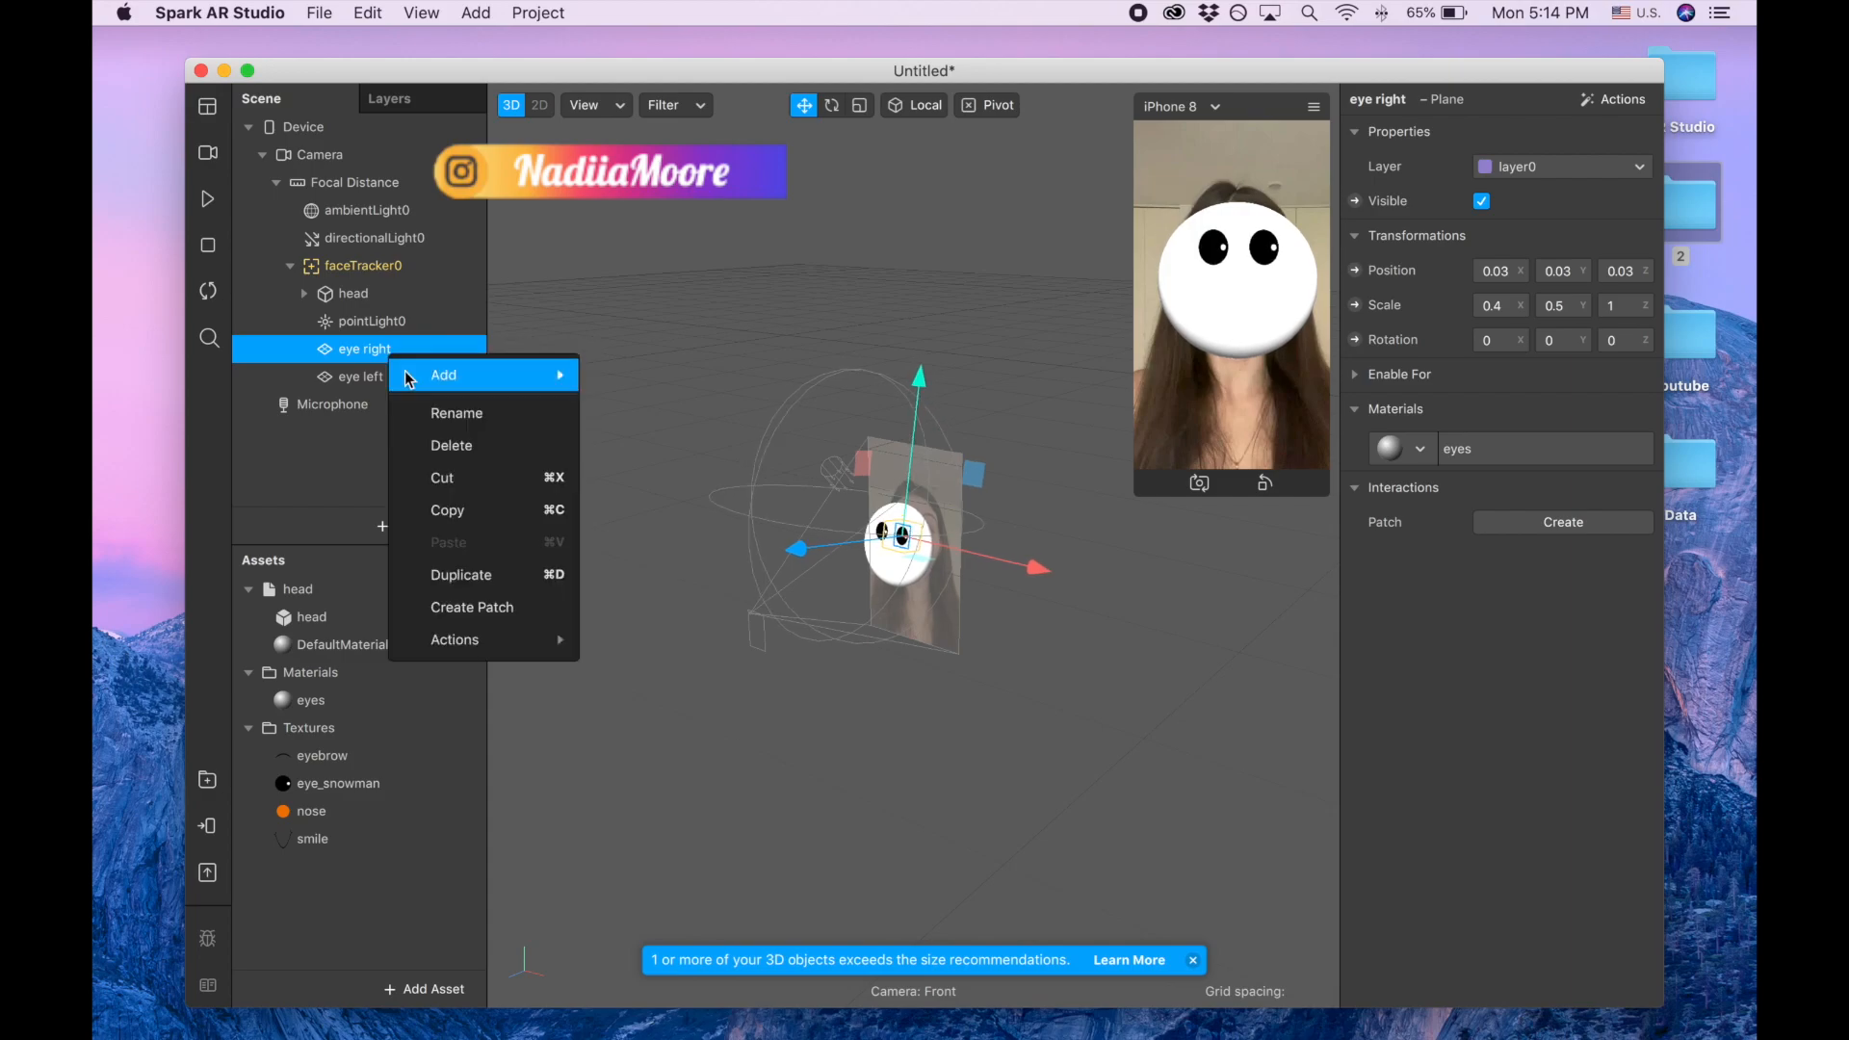
left_click(494, 575)
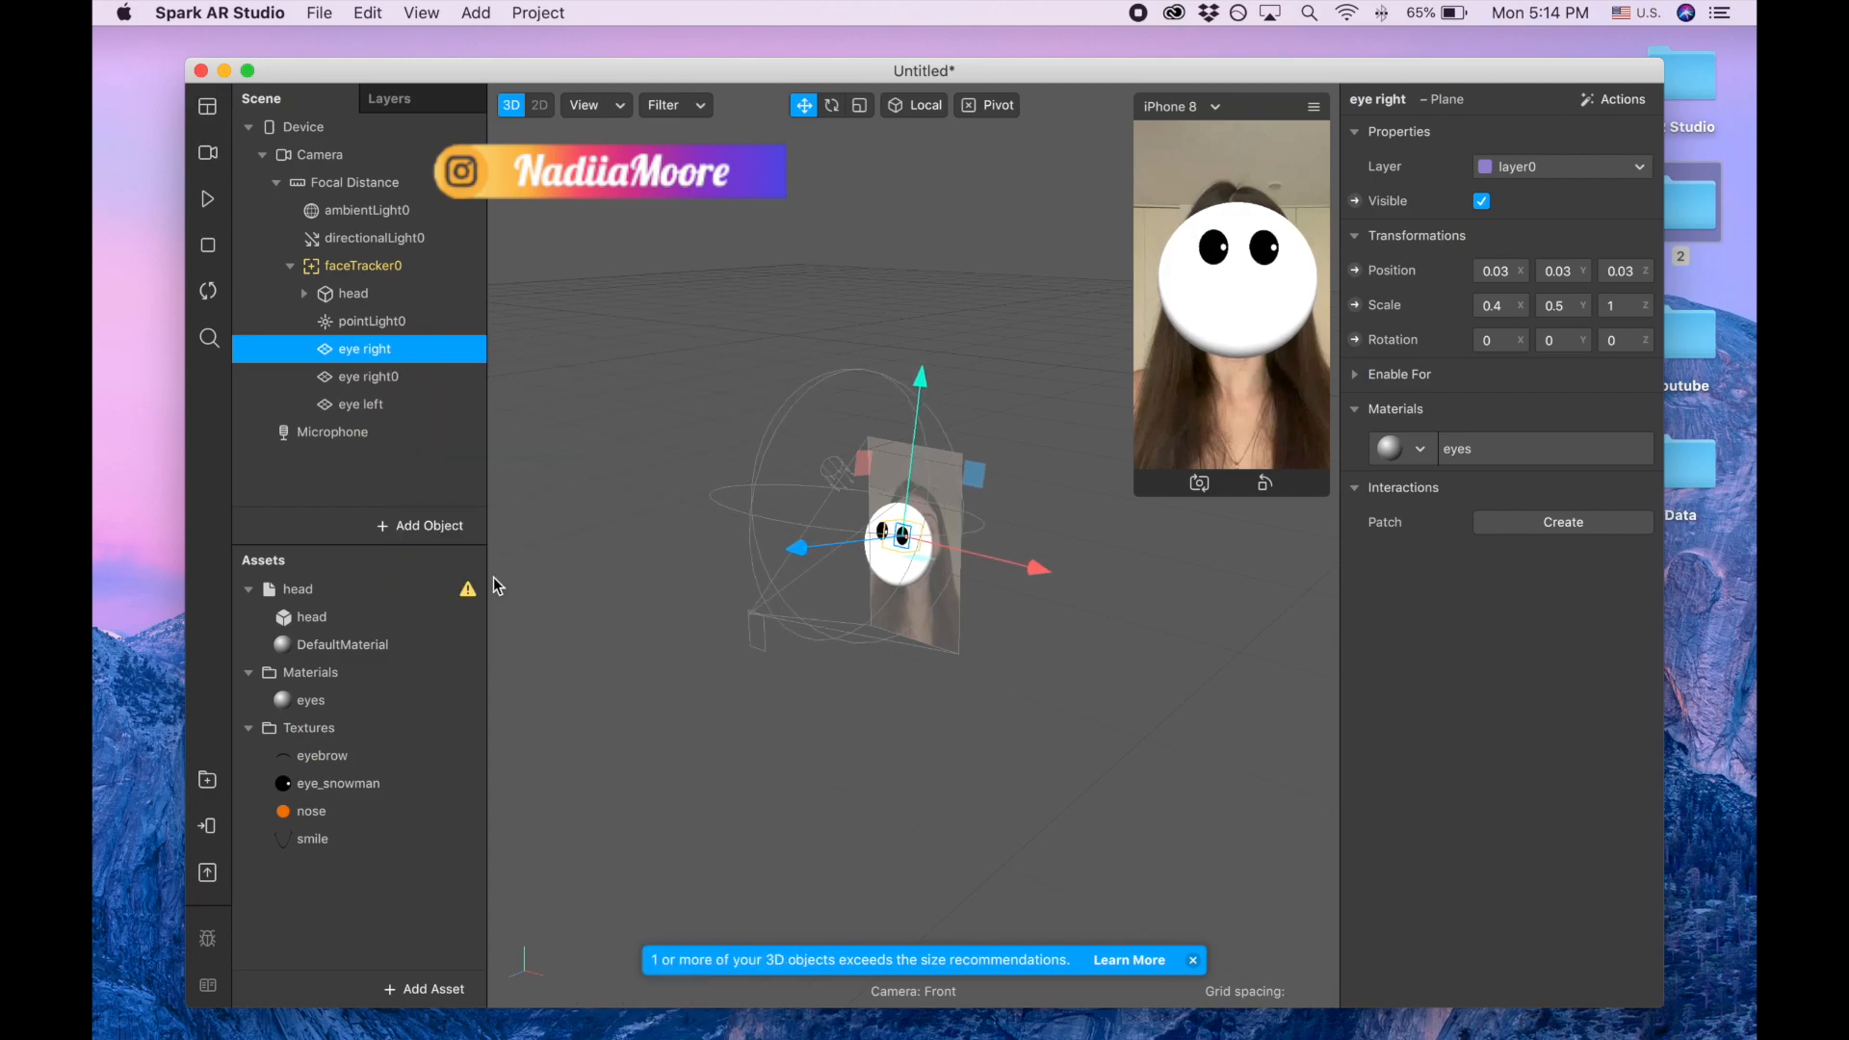
double_click(412, 383)
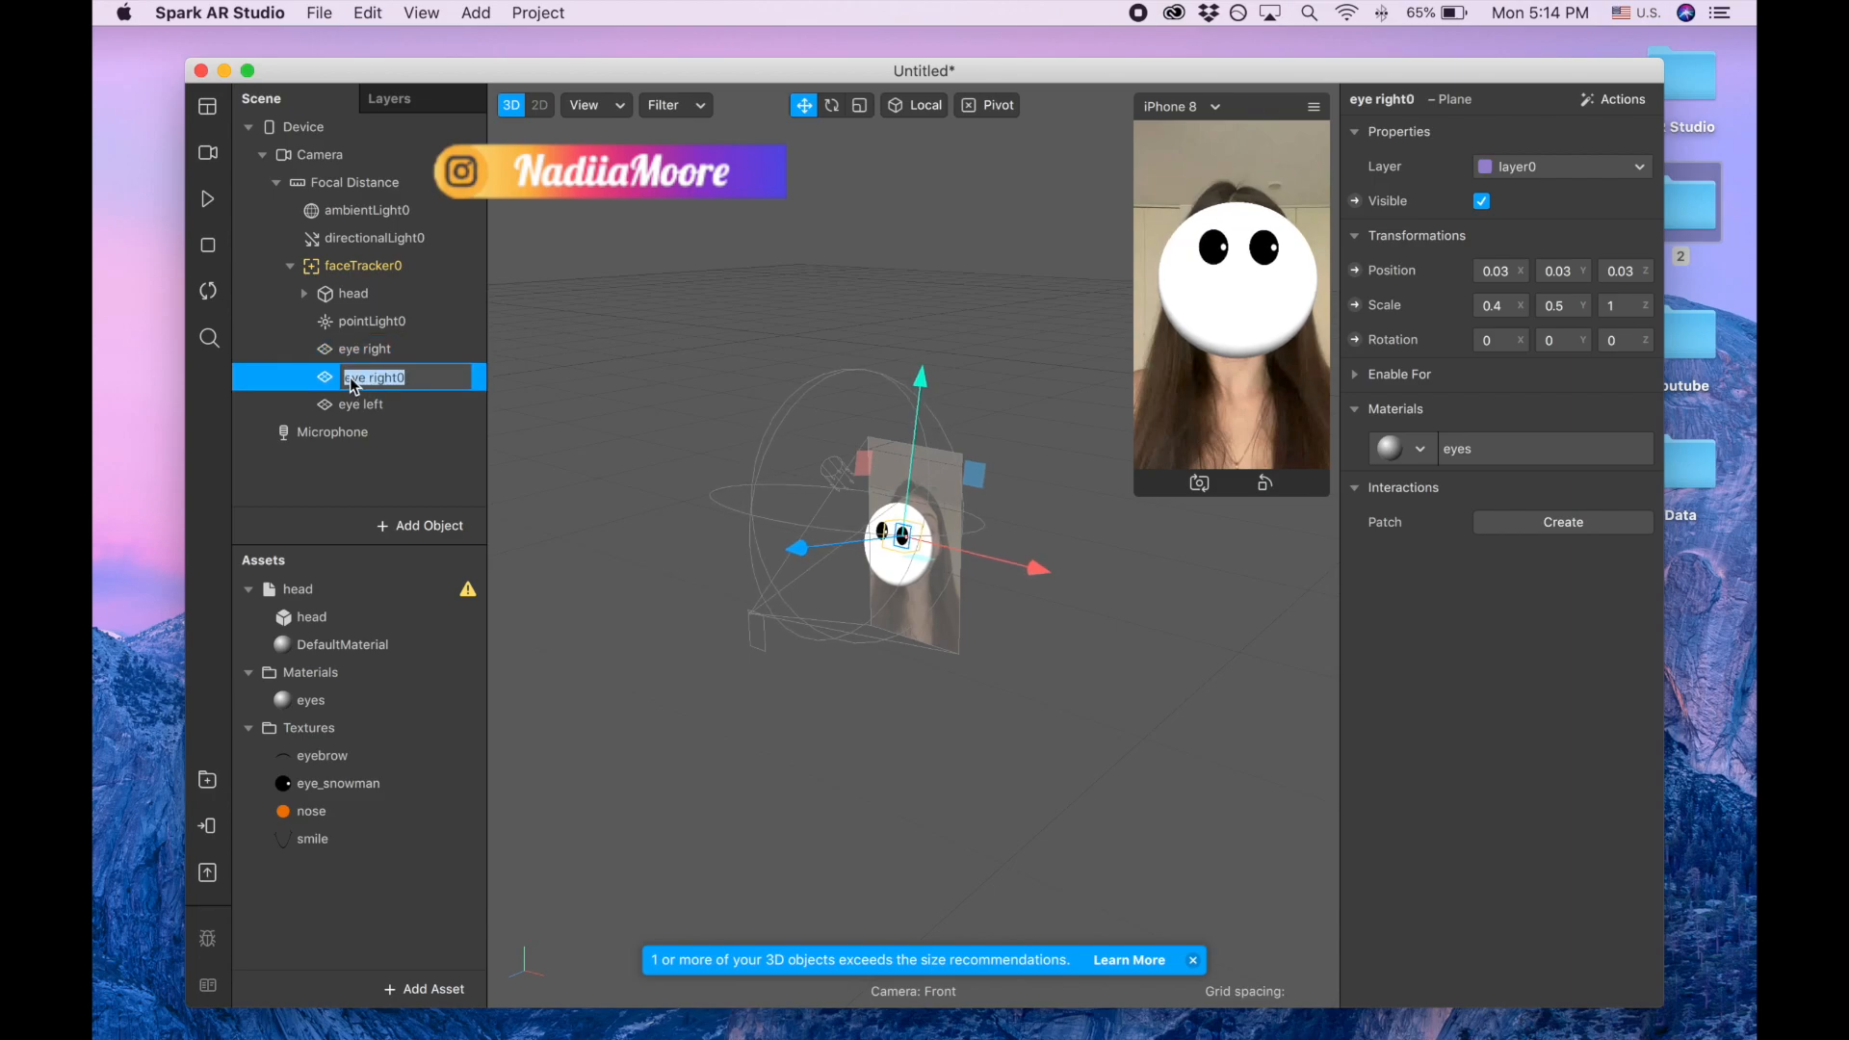
left_click(366, 380)
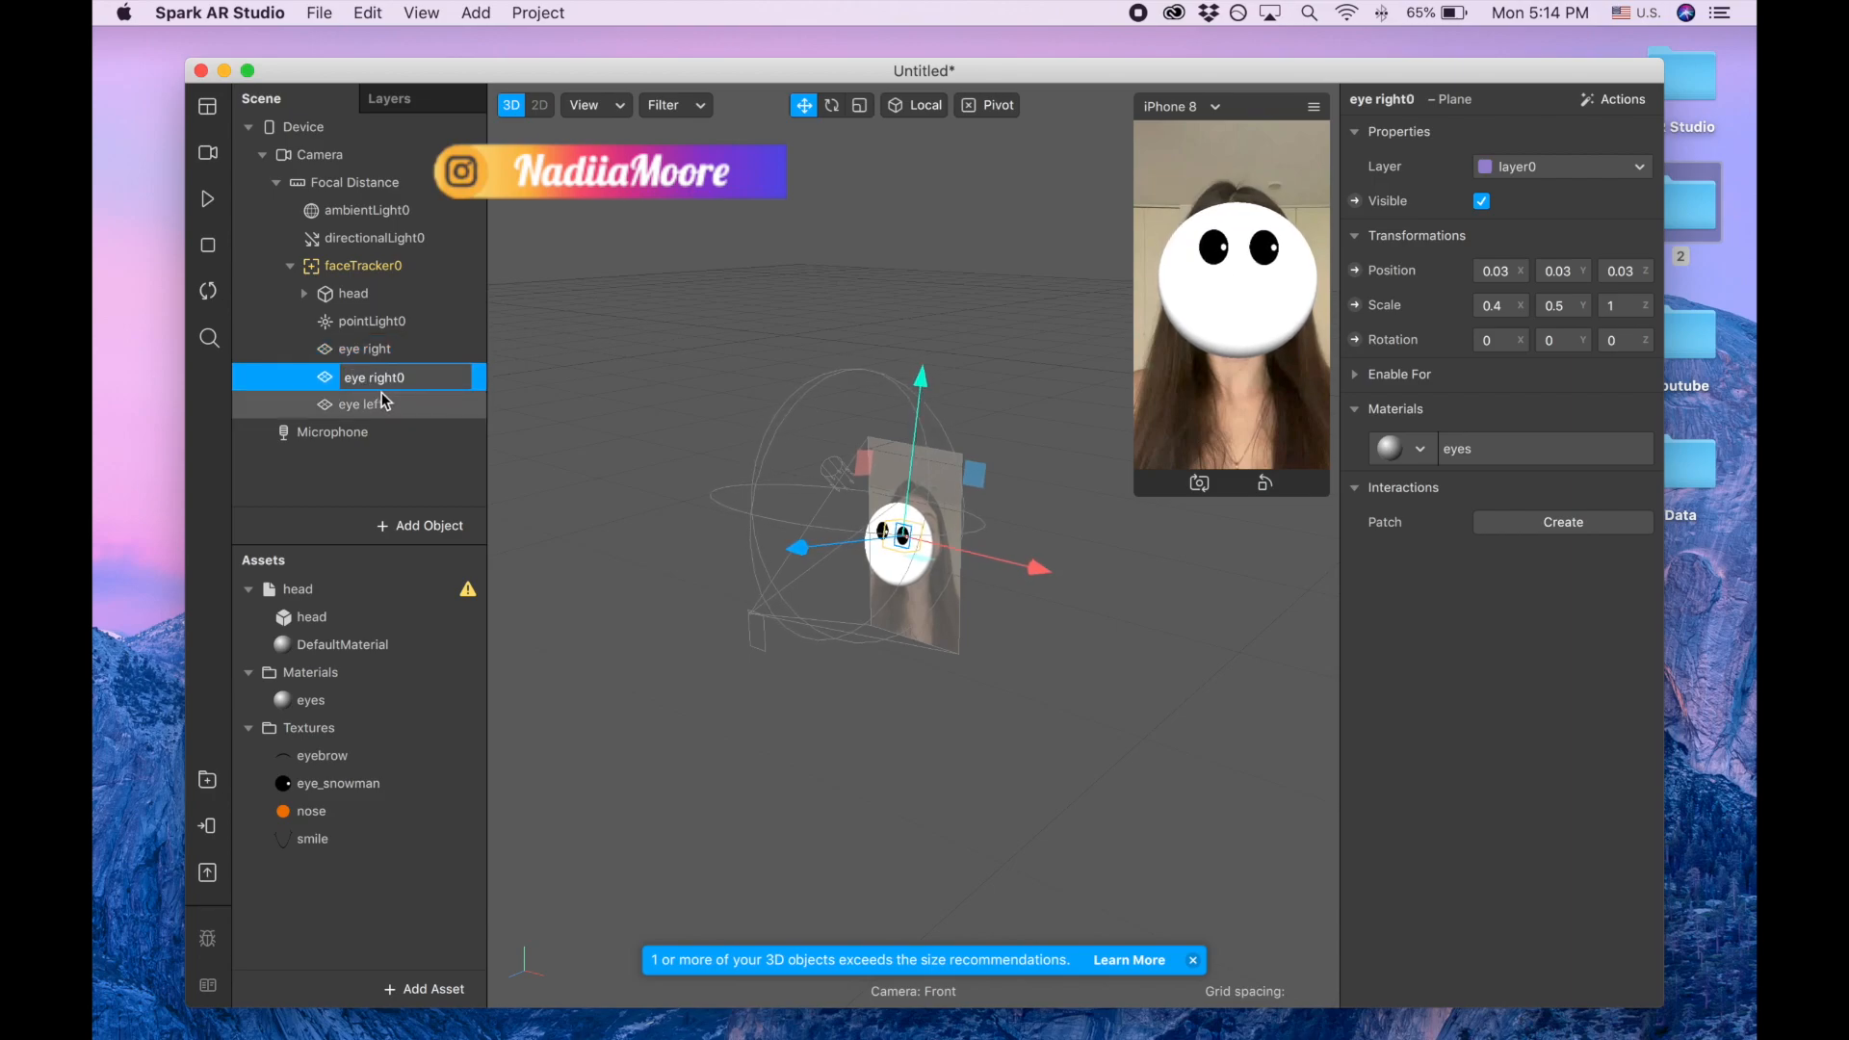
type("brown")
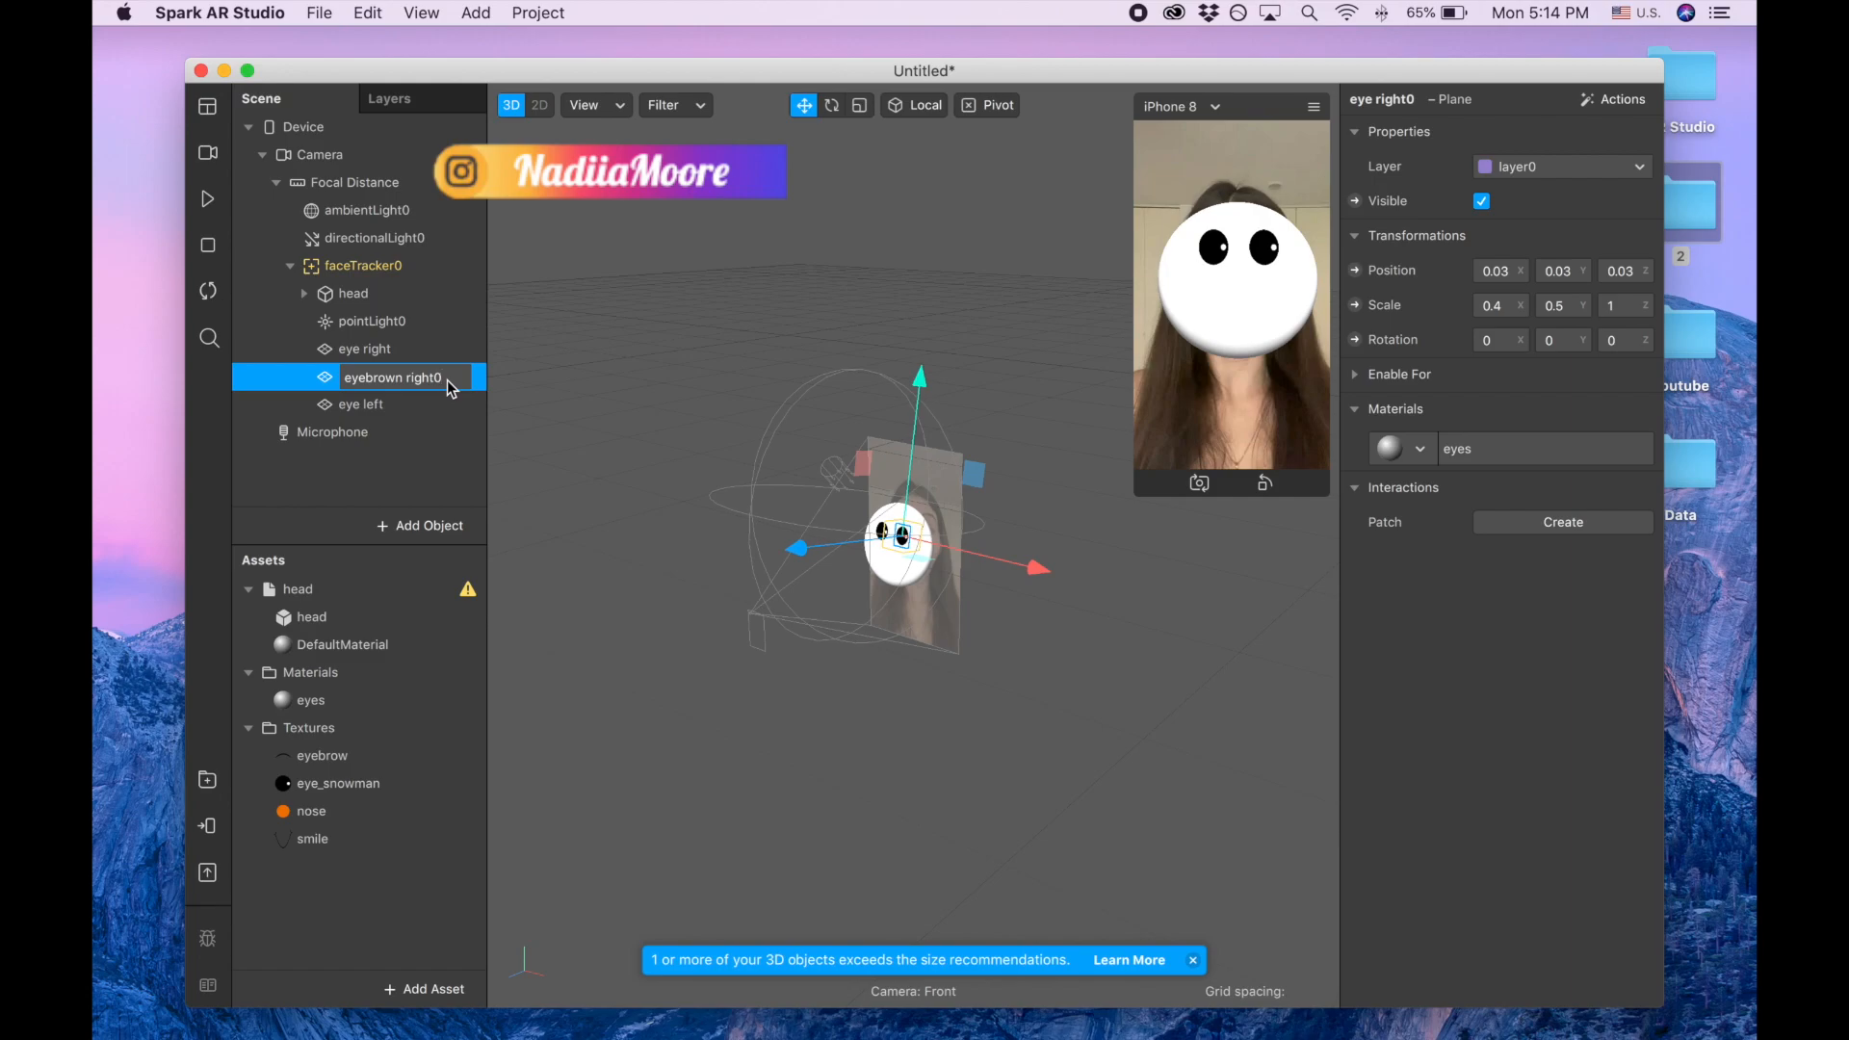
key("Return")
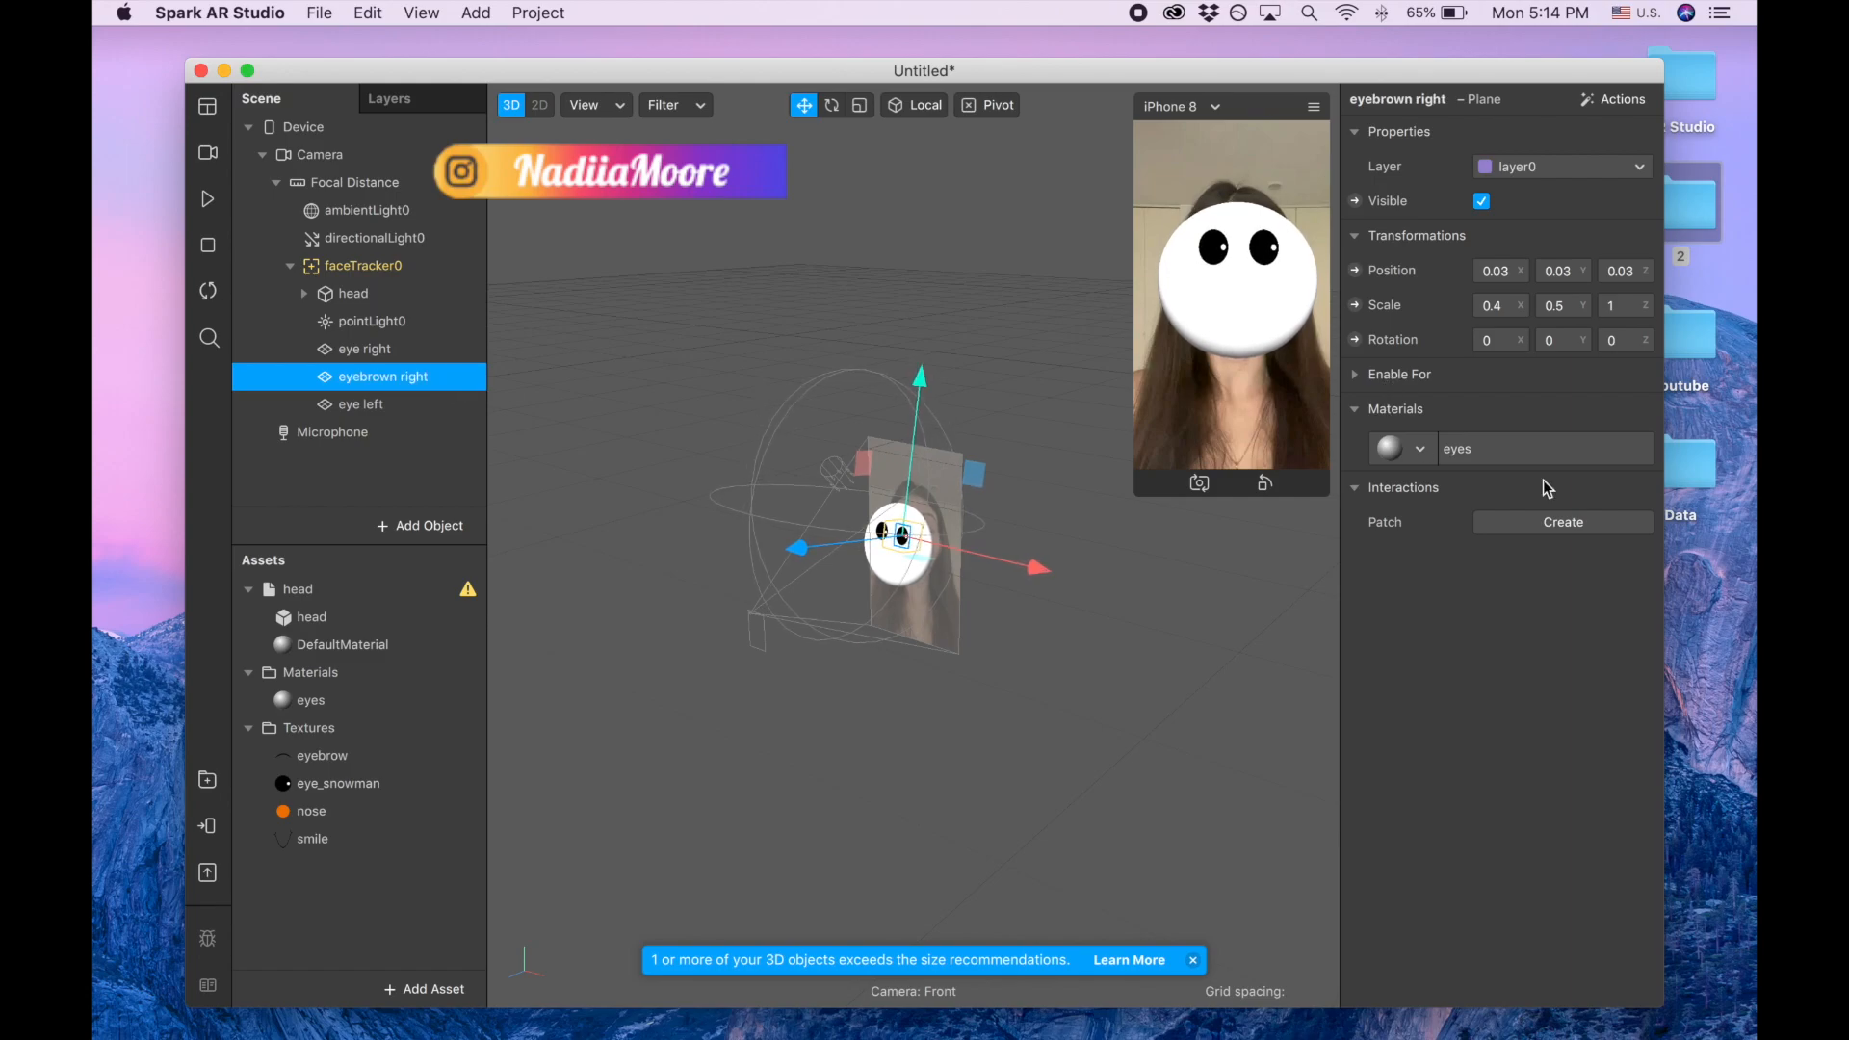
- Create a new material for the "eyebrown right" plane and rename it "eyebrowns"
left_click(1413, 450)
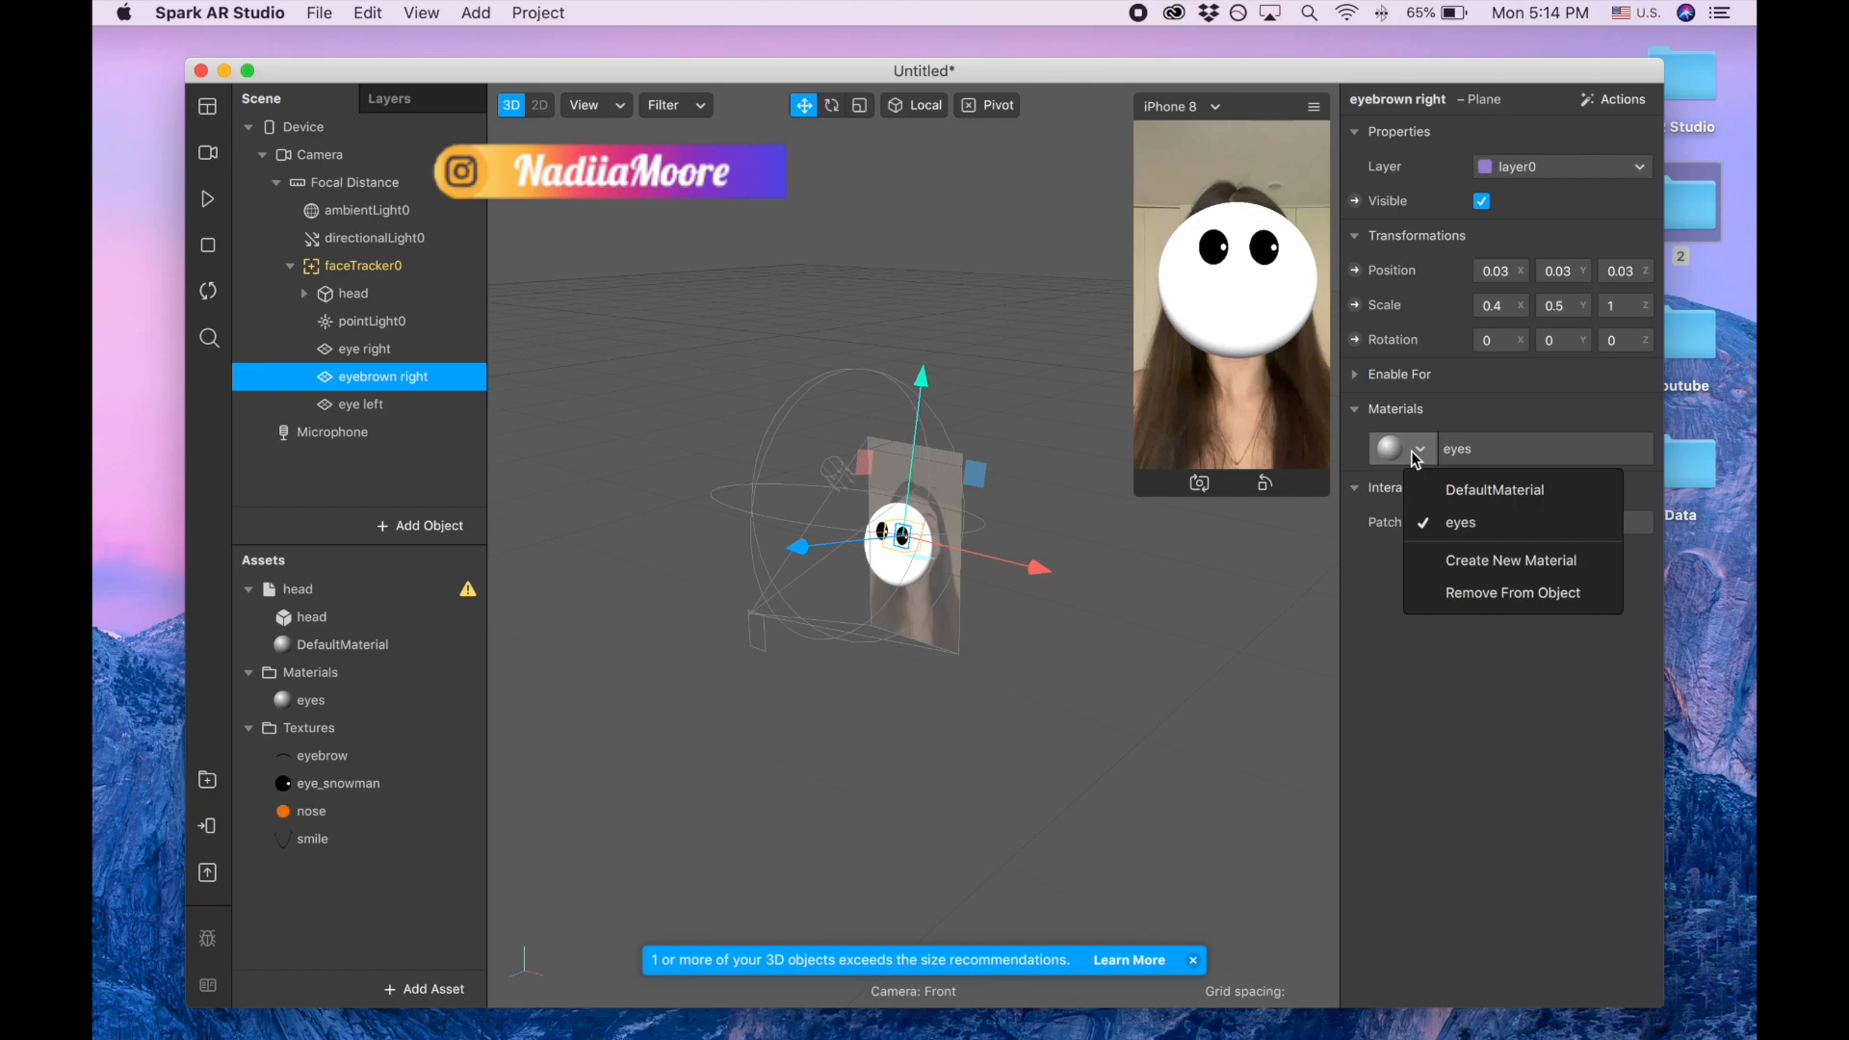
left_click(1516, 562)
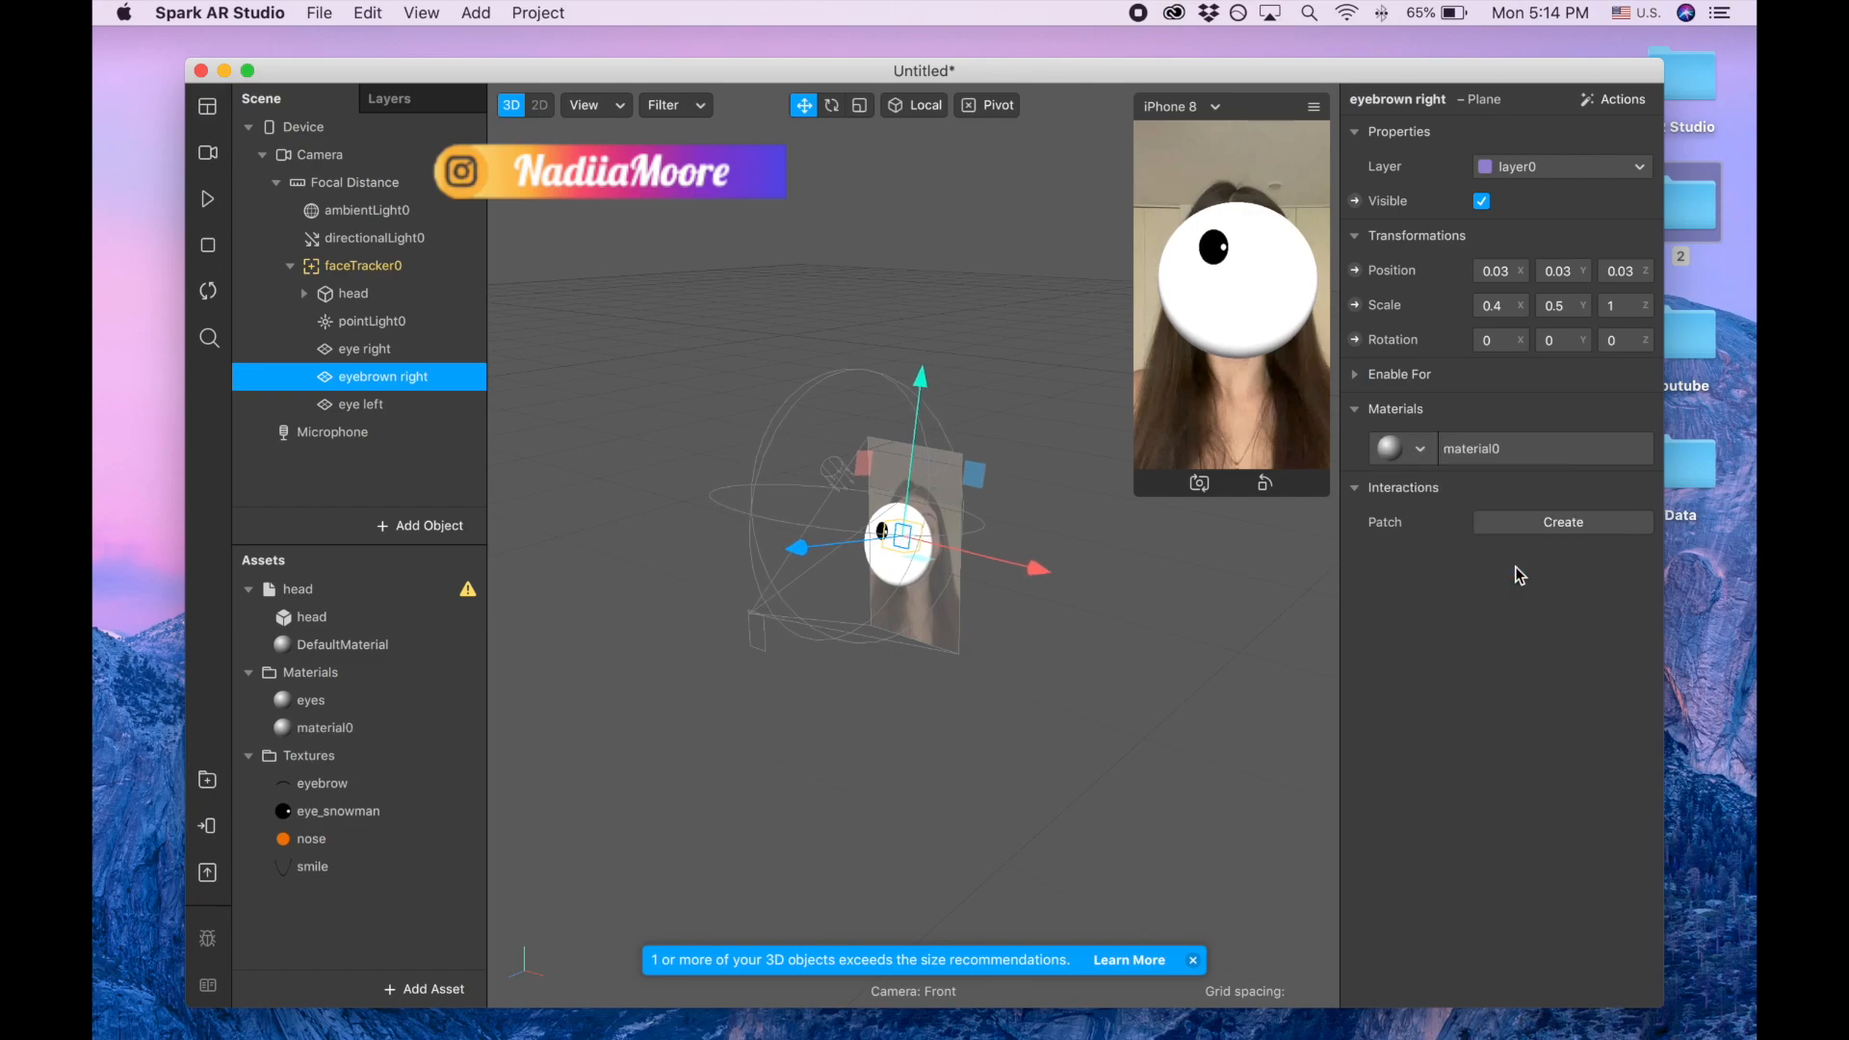
left_click(349, 728)
left_click(349, 734)
type("eye")
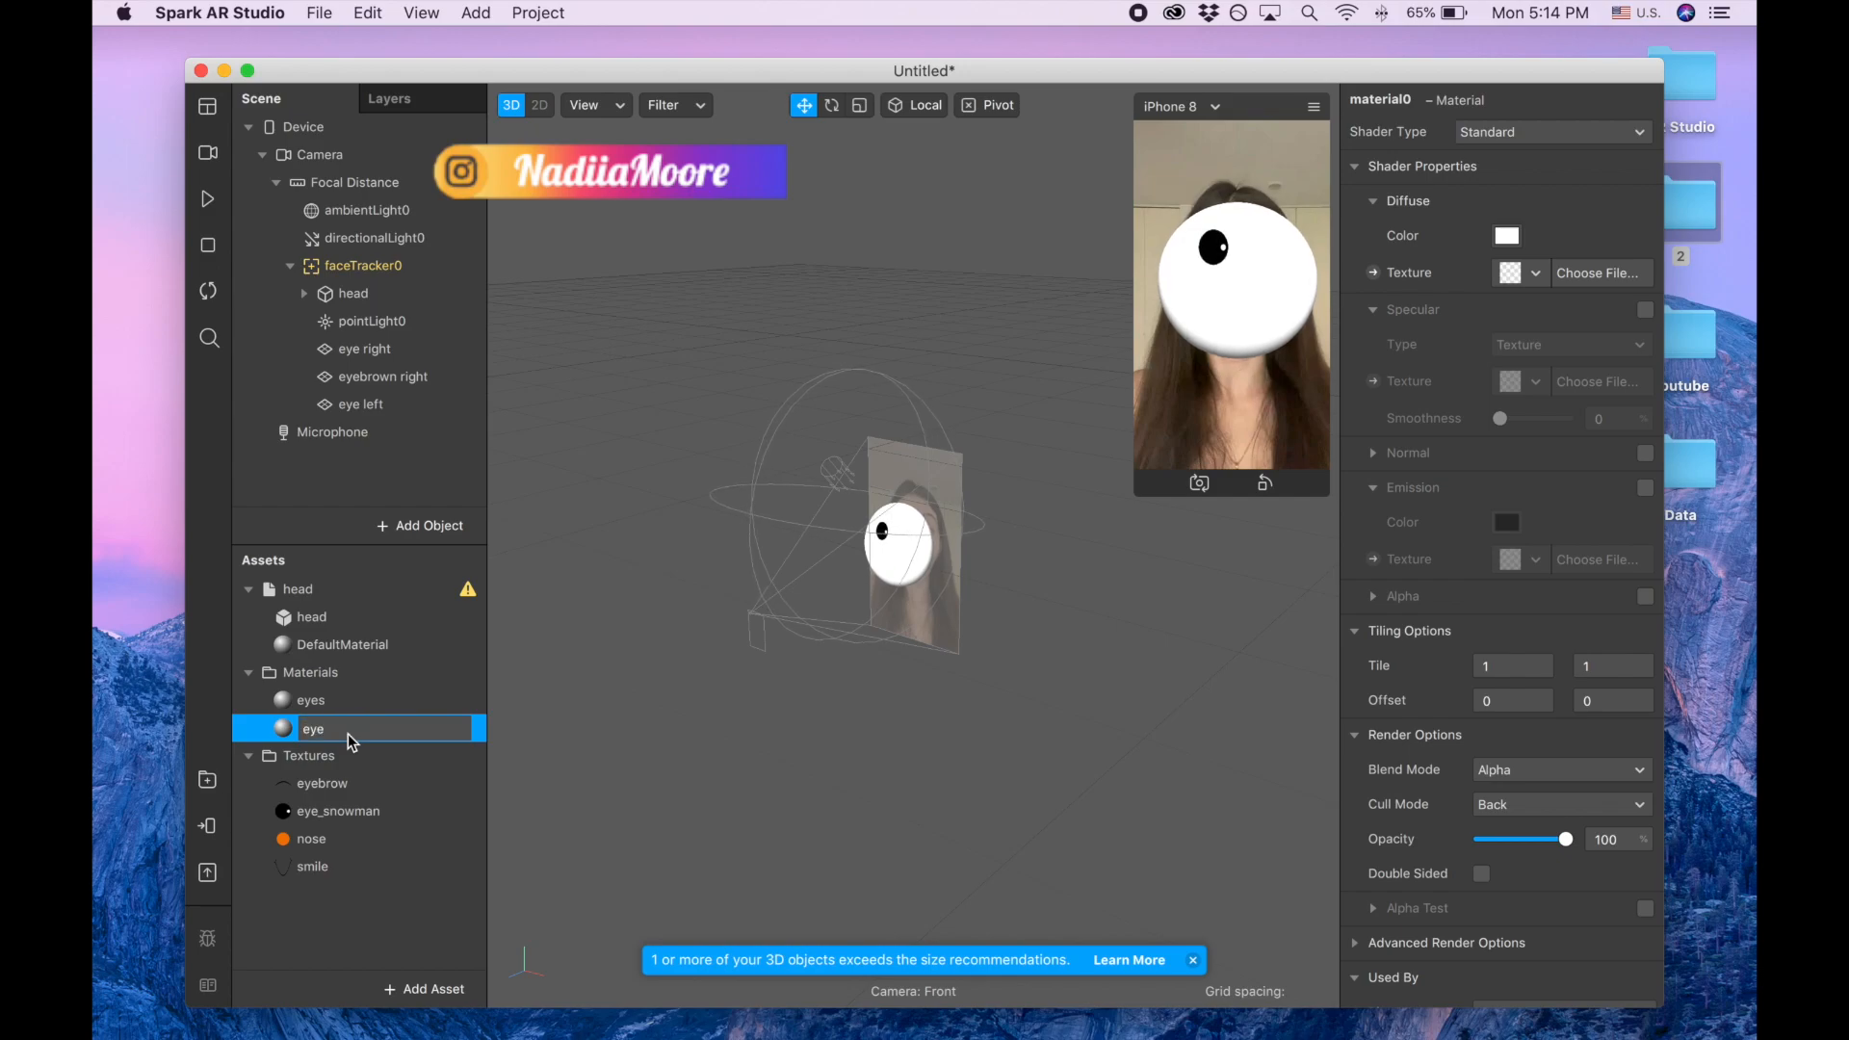
type("browns")
key("Return")
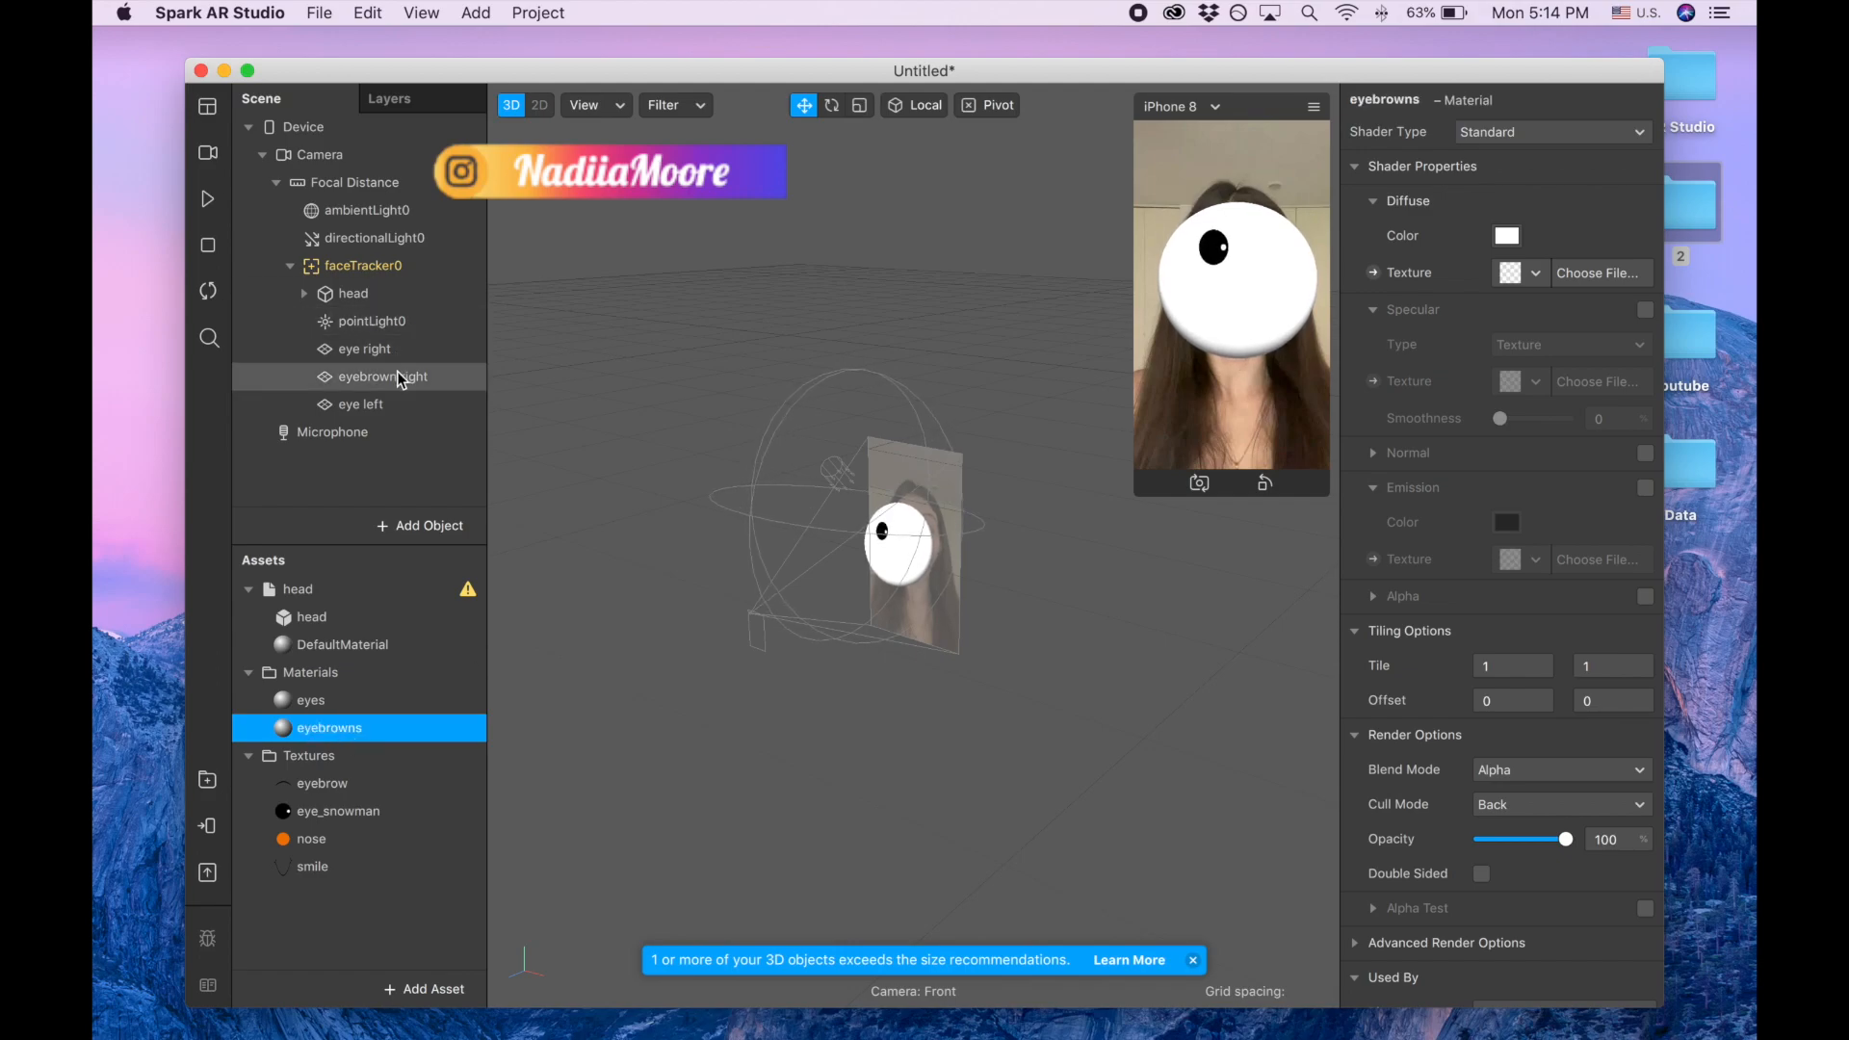
- Set the eyebrowns material's diffuse texture to eyebrow and enlarge the device preview
left_click(1529, 277)
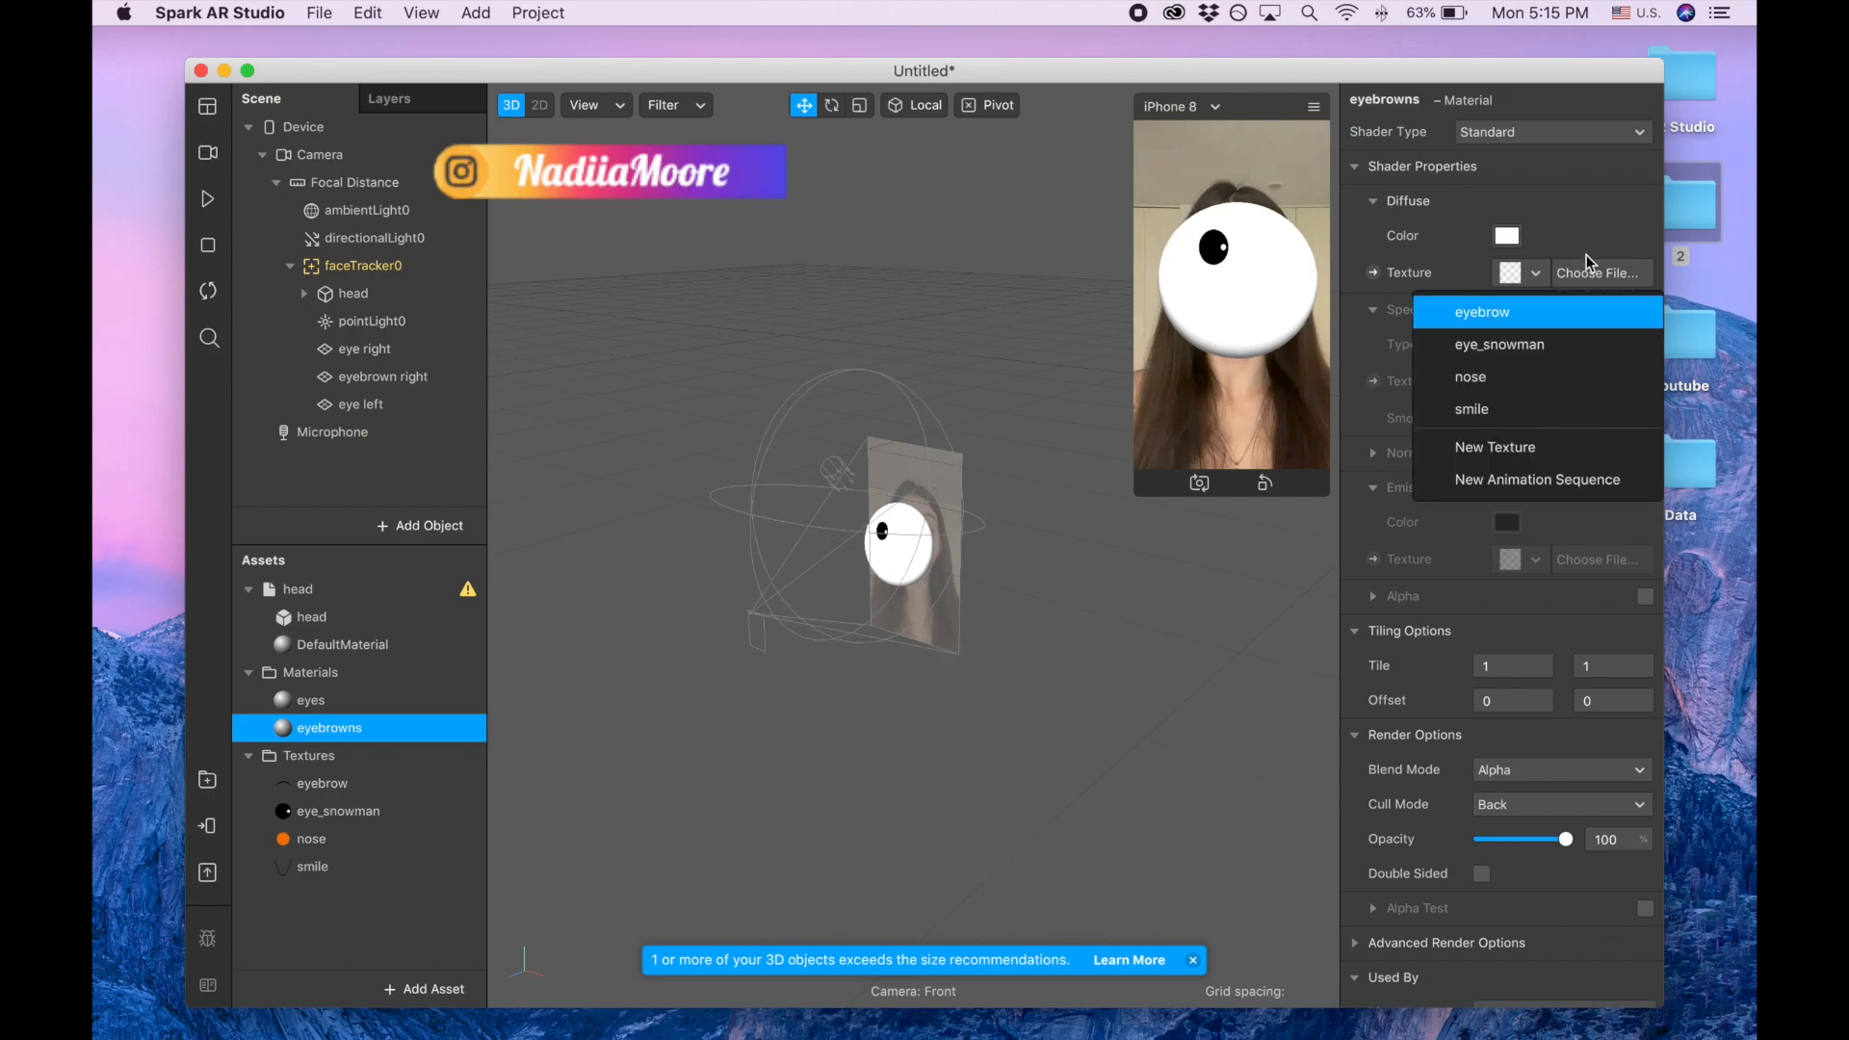
left_click(1522, 318)
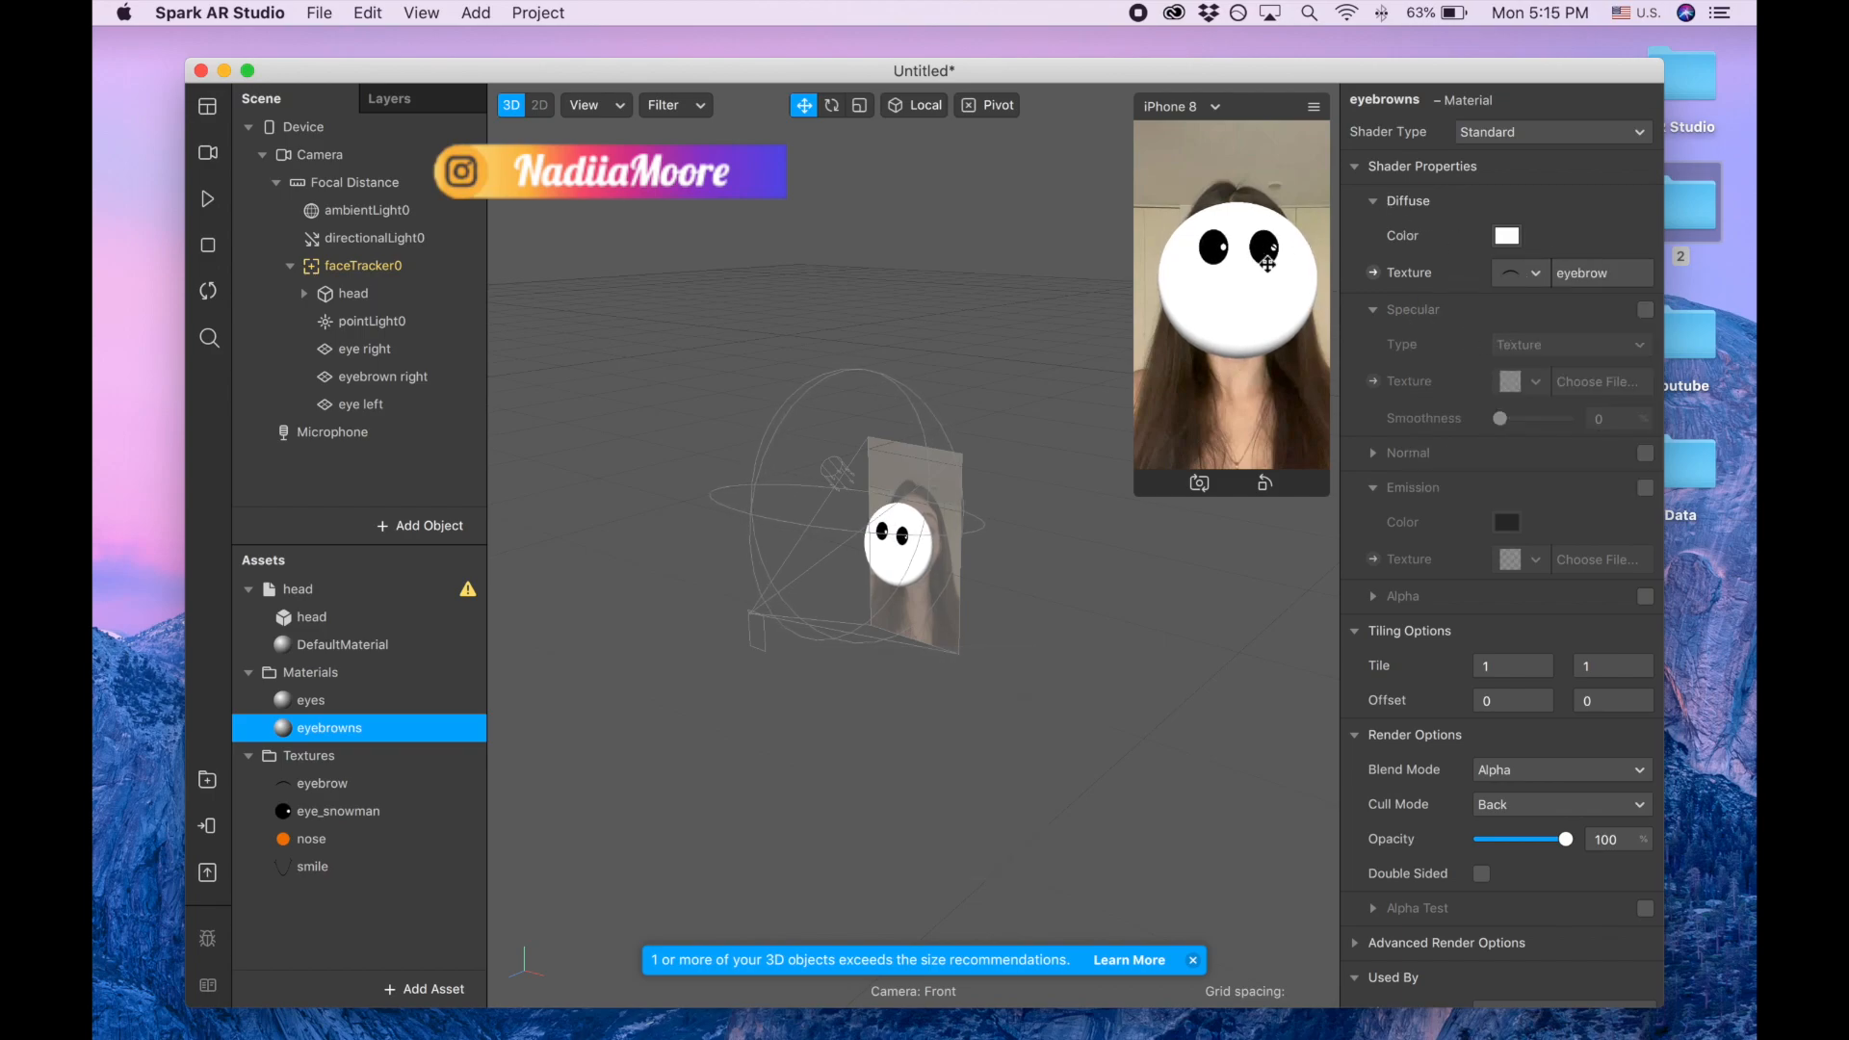
left_click_drag(1137, 496, 917, 882)
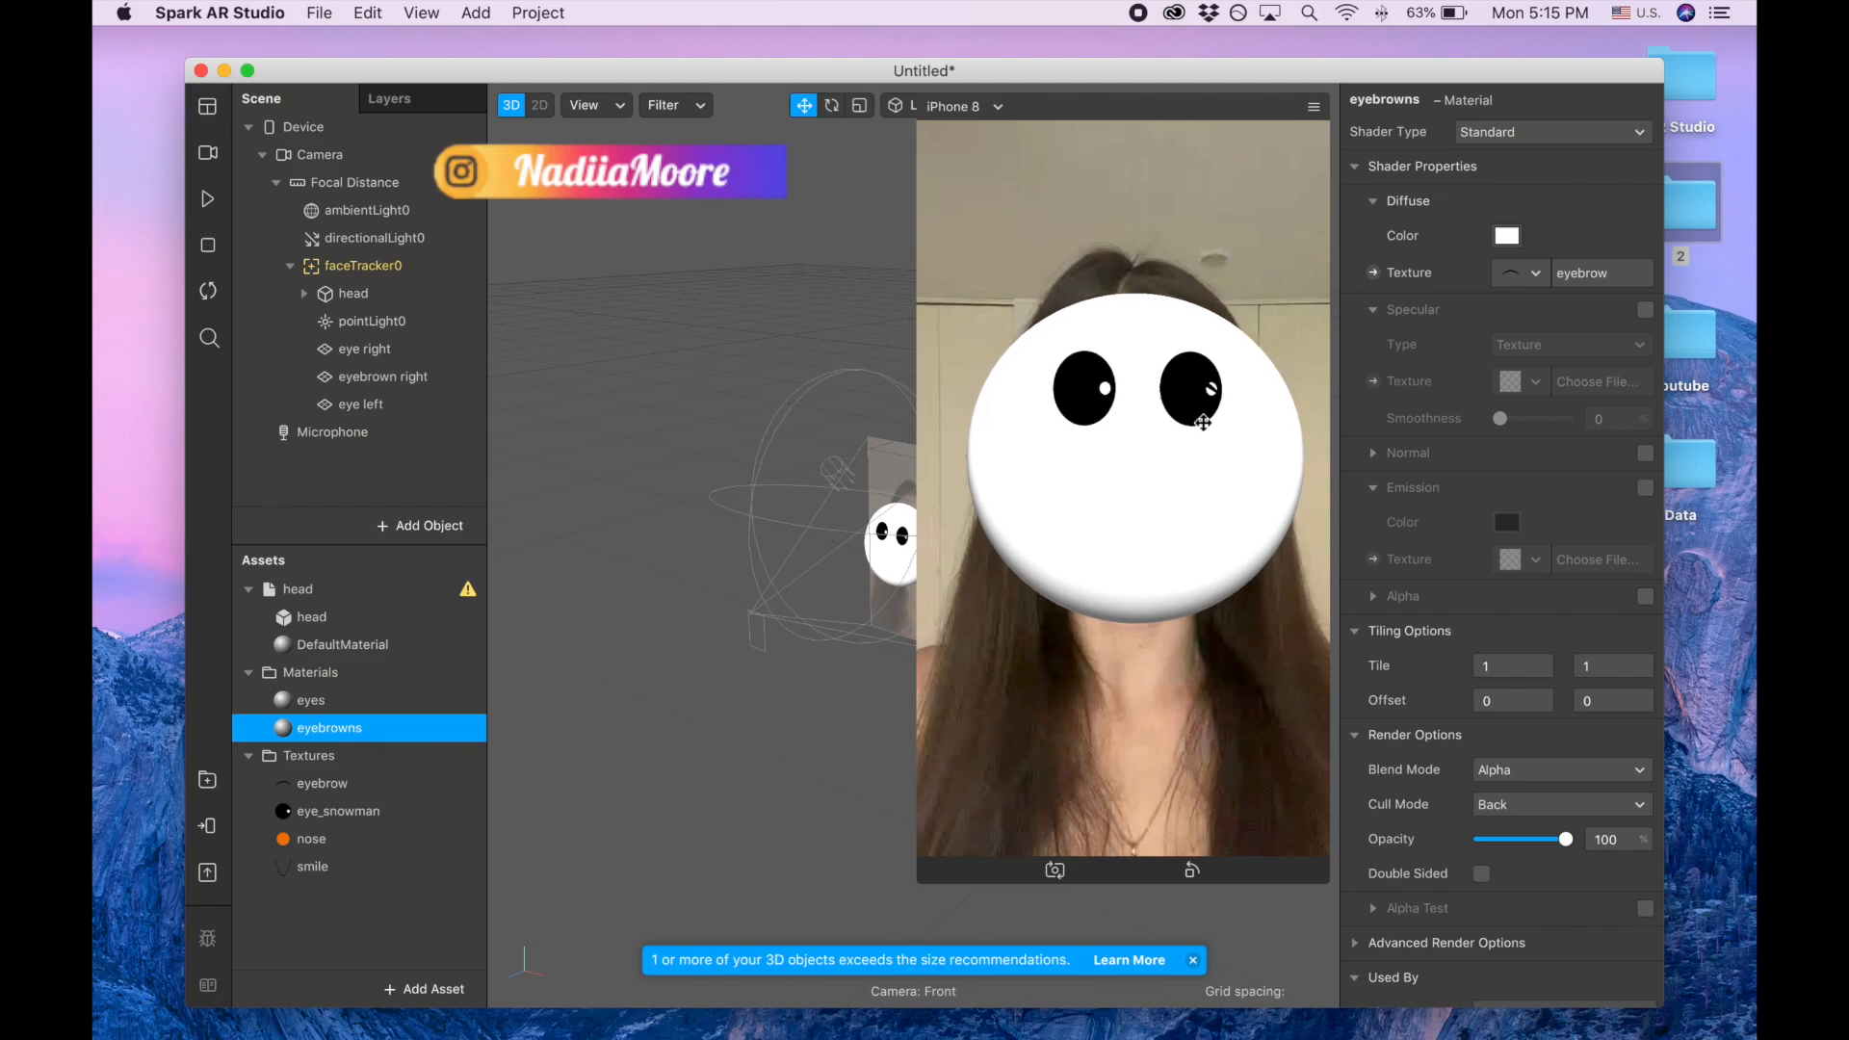
- Set the "eyebrown right" plane's Y position to 0.06
left_click(374, 378)
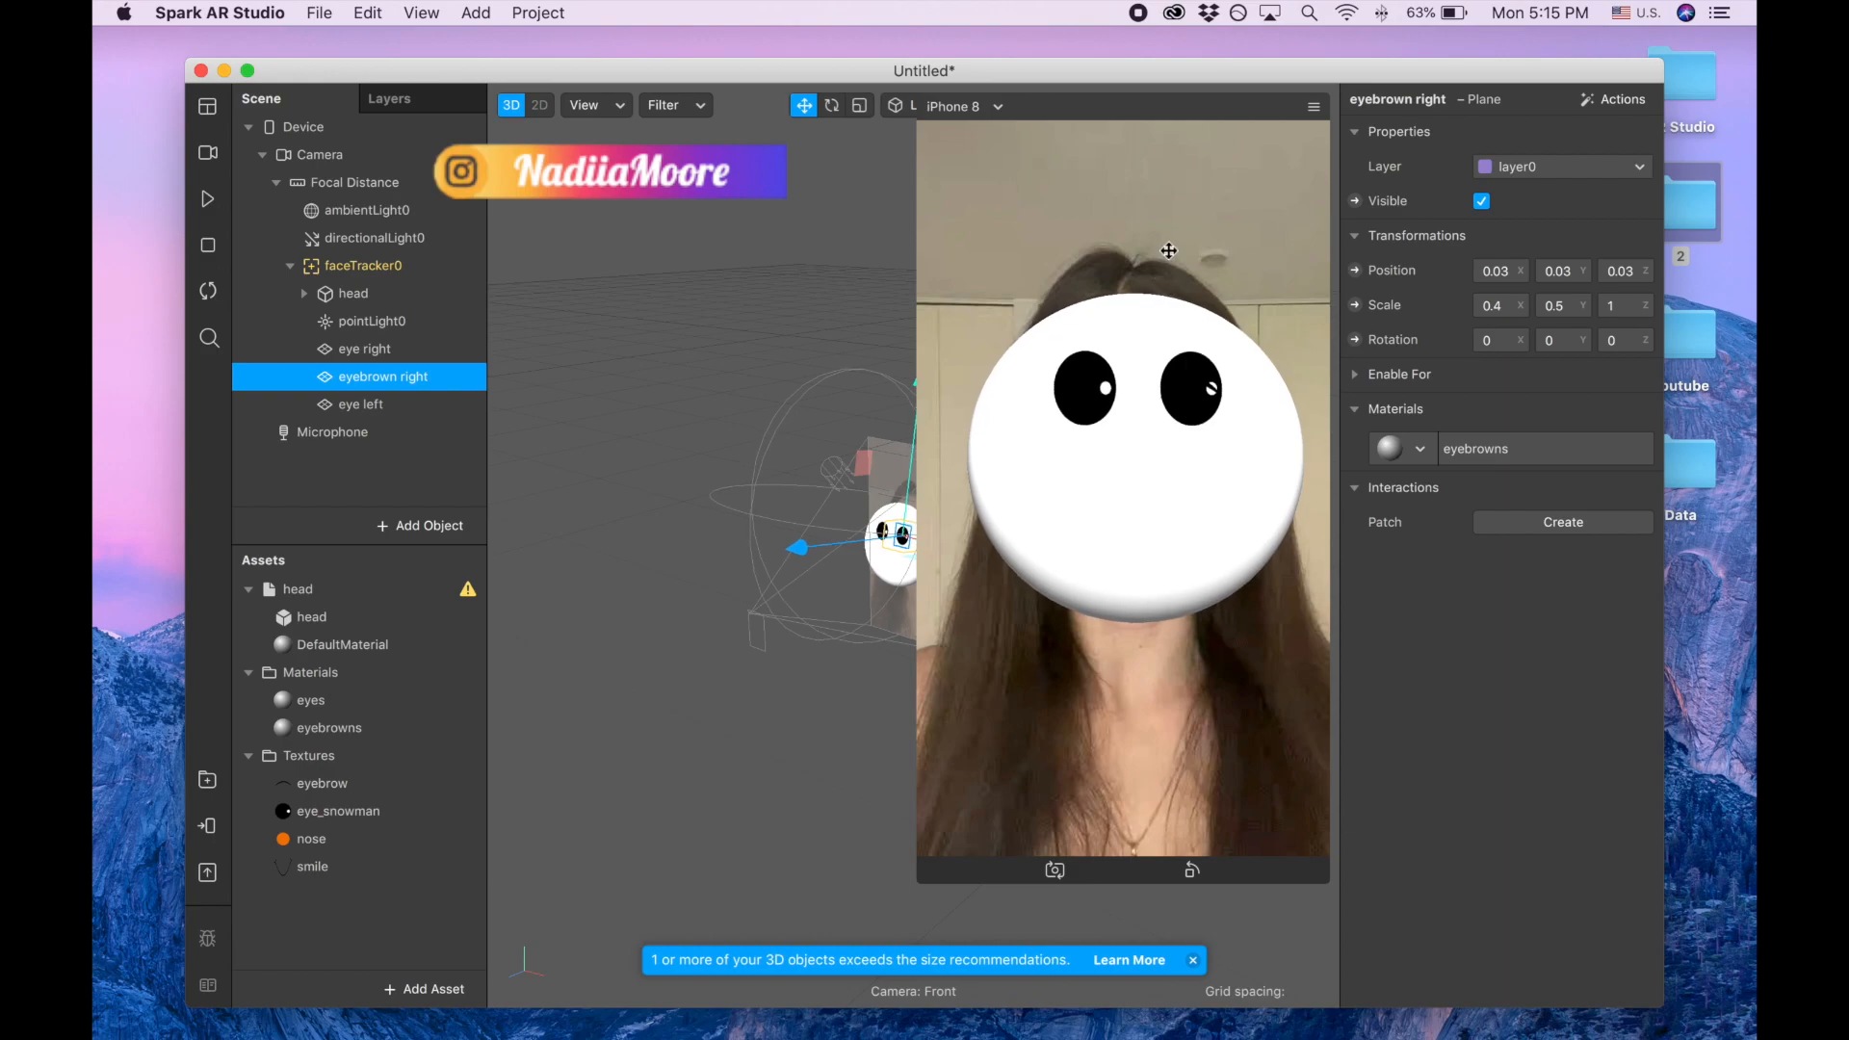
left_click(1569, 271)
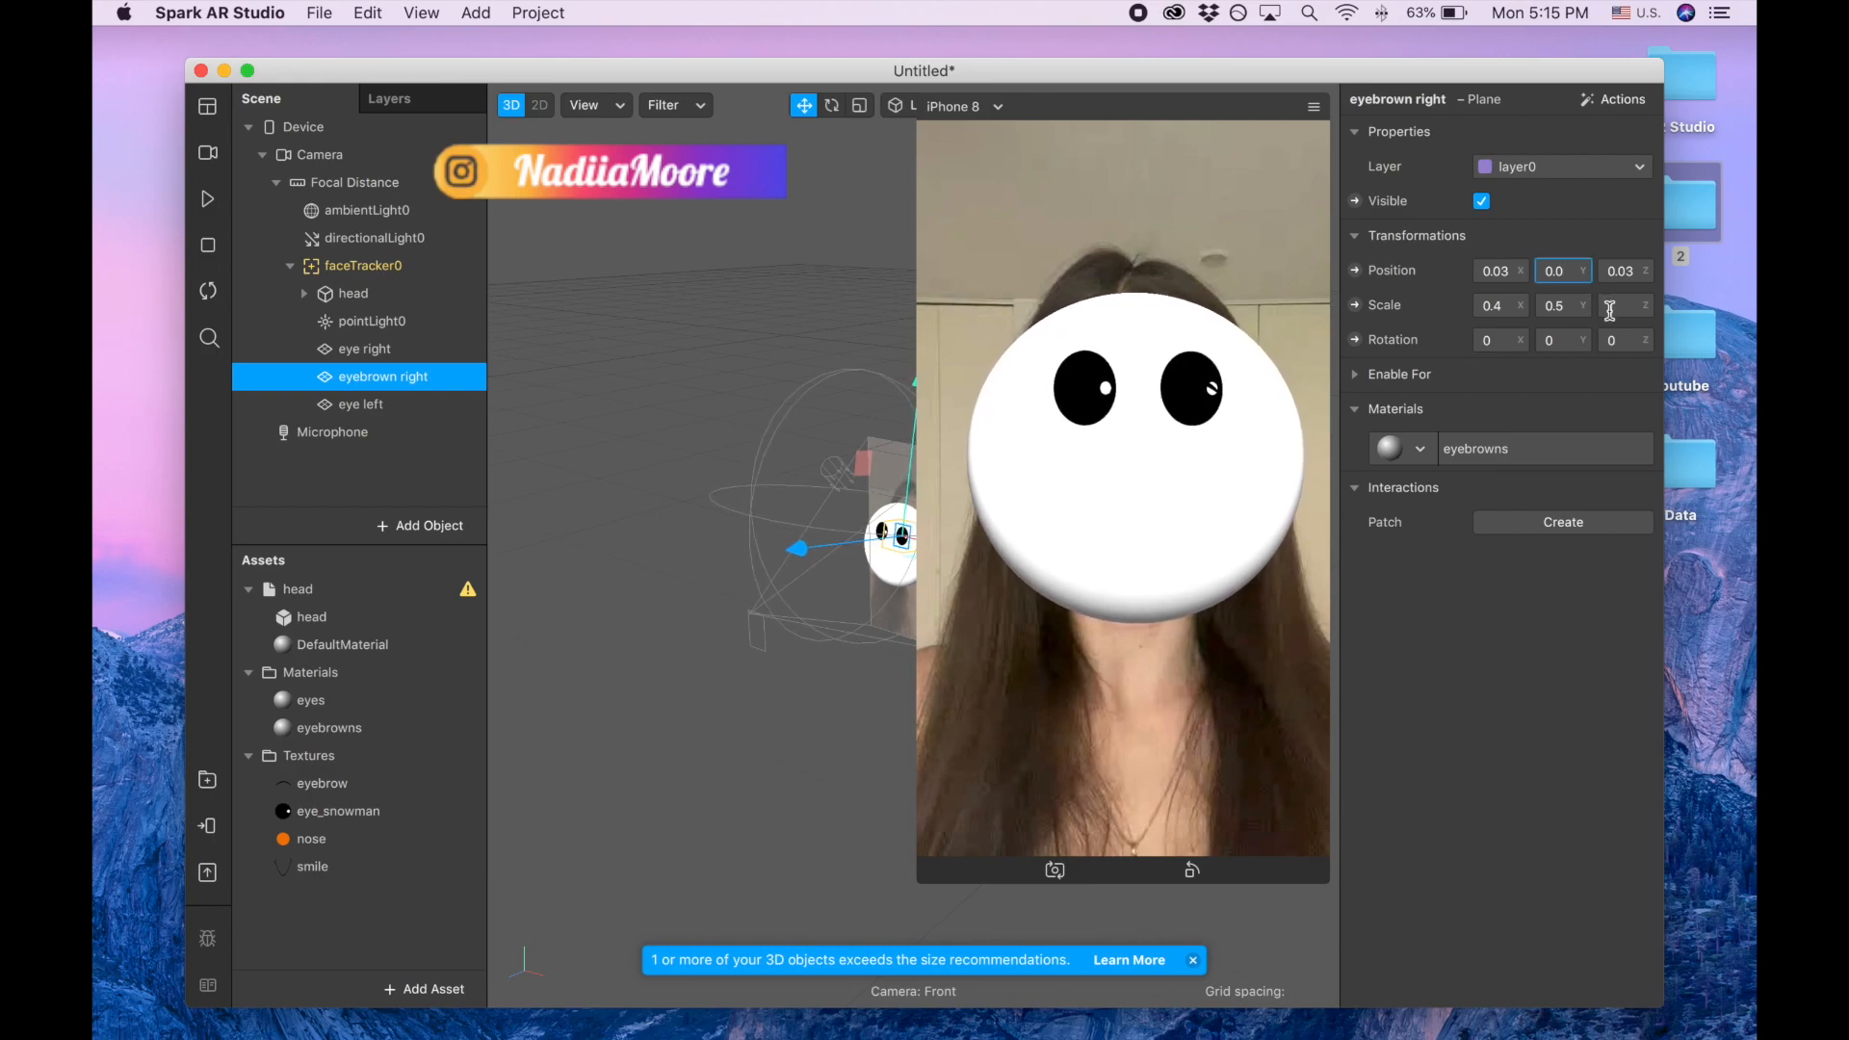
type("6")
key("Return")
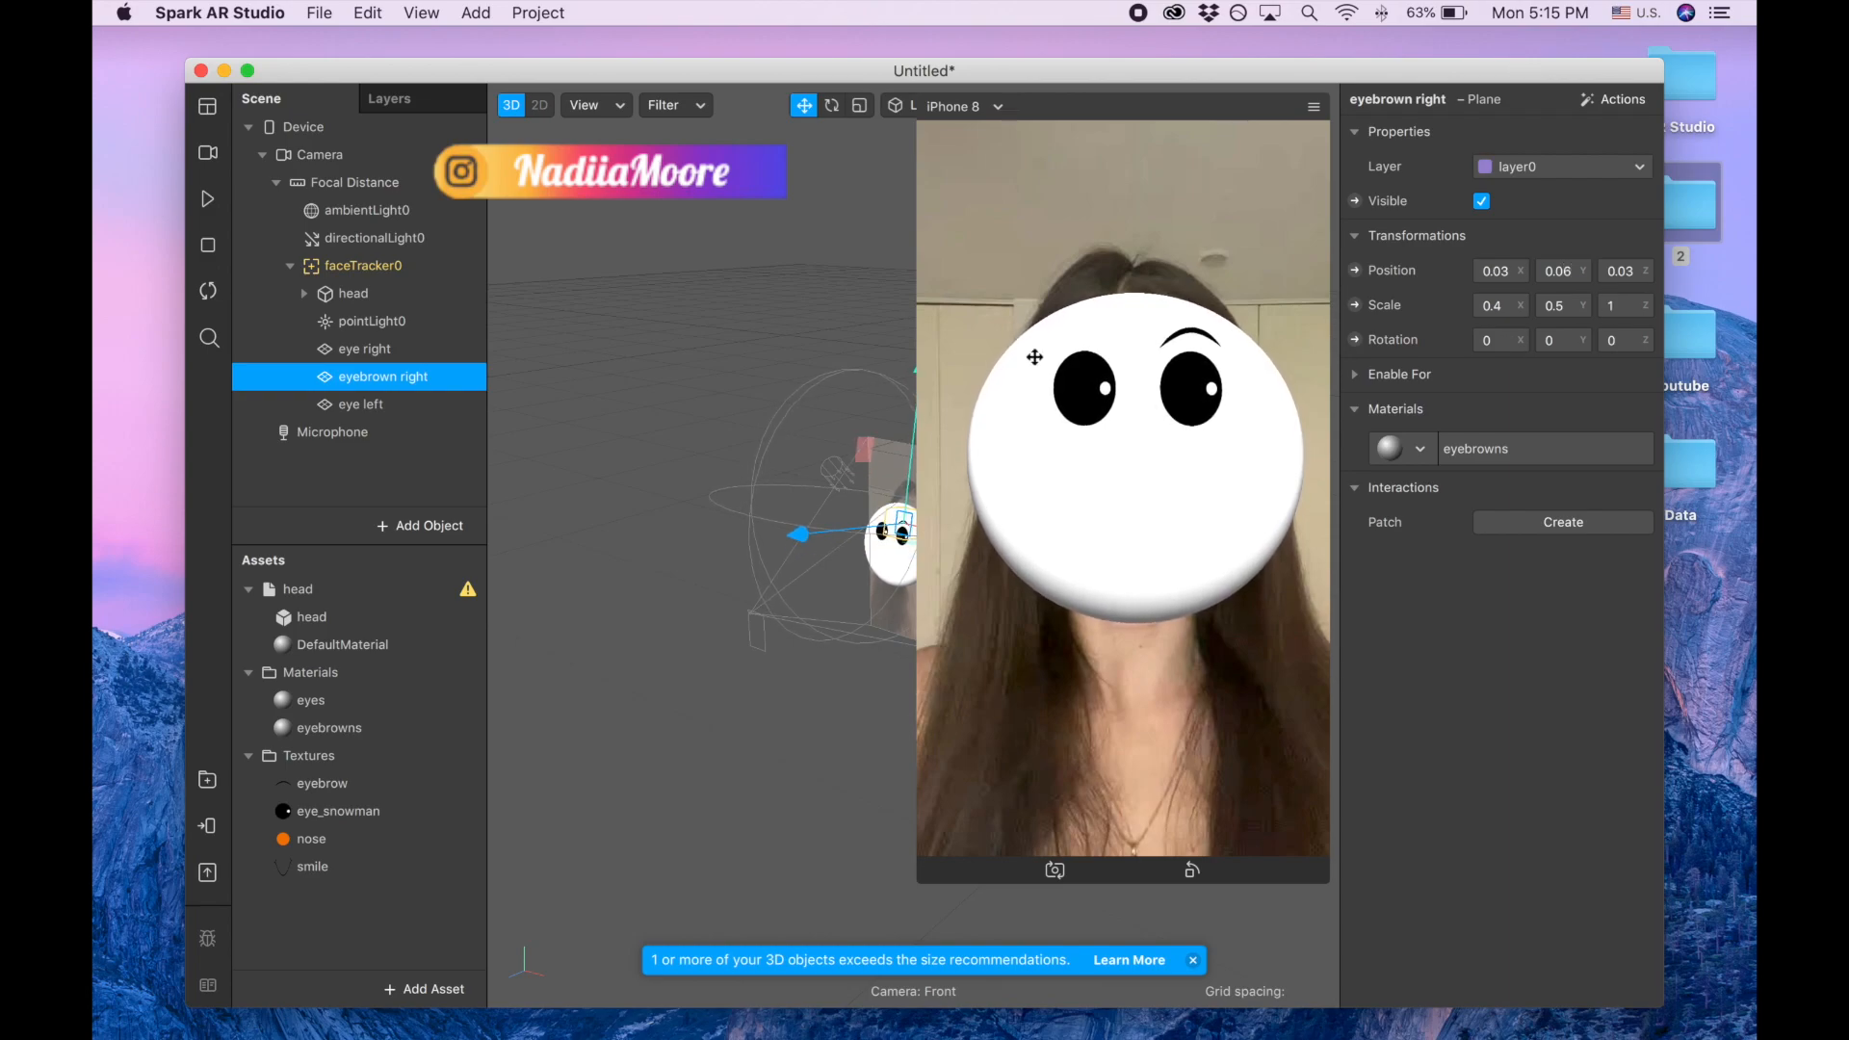
- Duplicate the "eyebrown right" plane and rename the copy "eyebrown left"
right_click(401, 383)
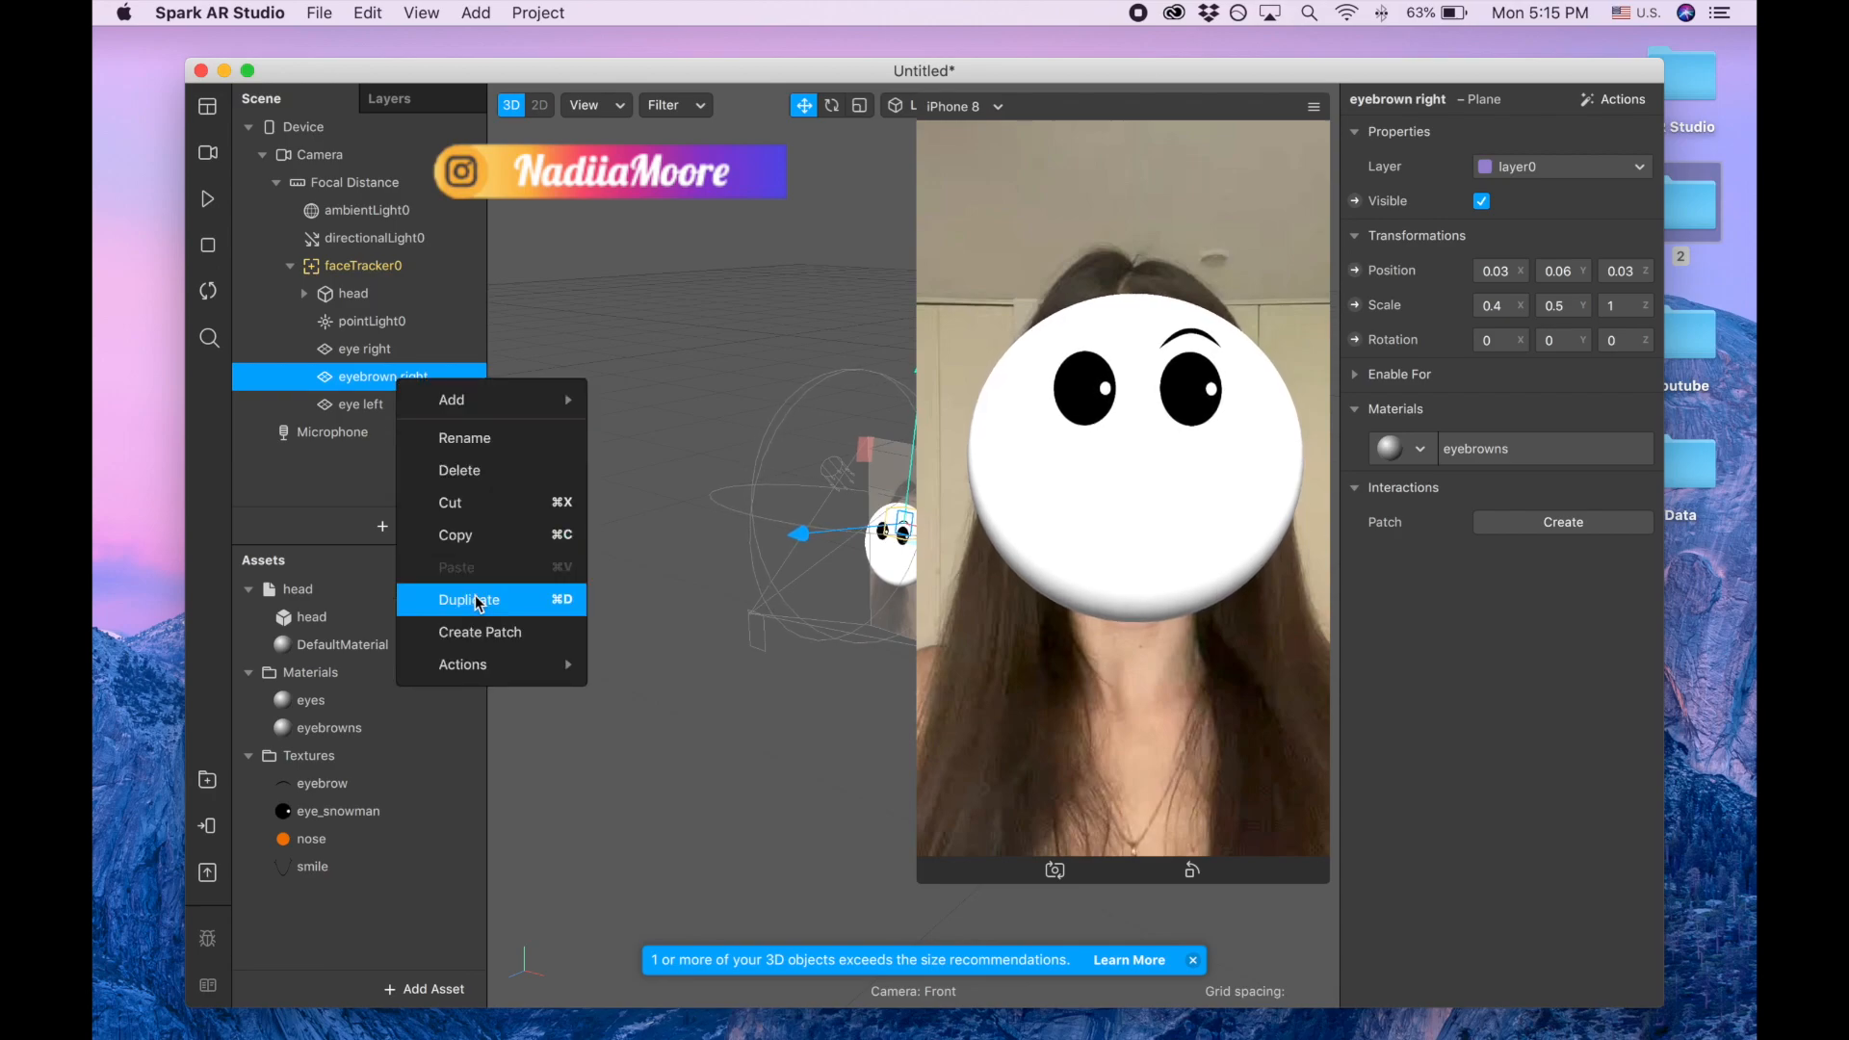
left_click(494, 614)
left_click(413, 408)
left_click(413, 408)
left_click(441, 410)
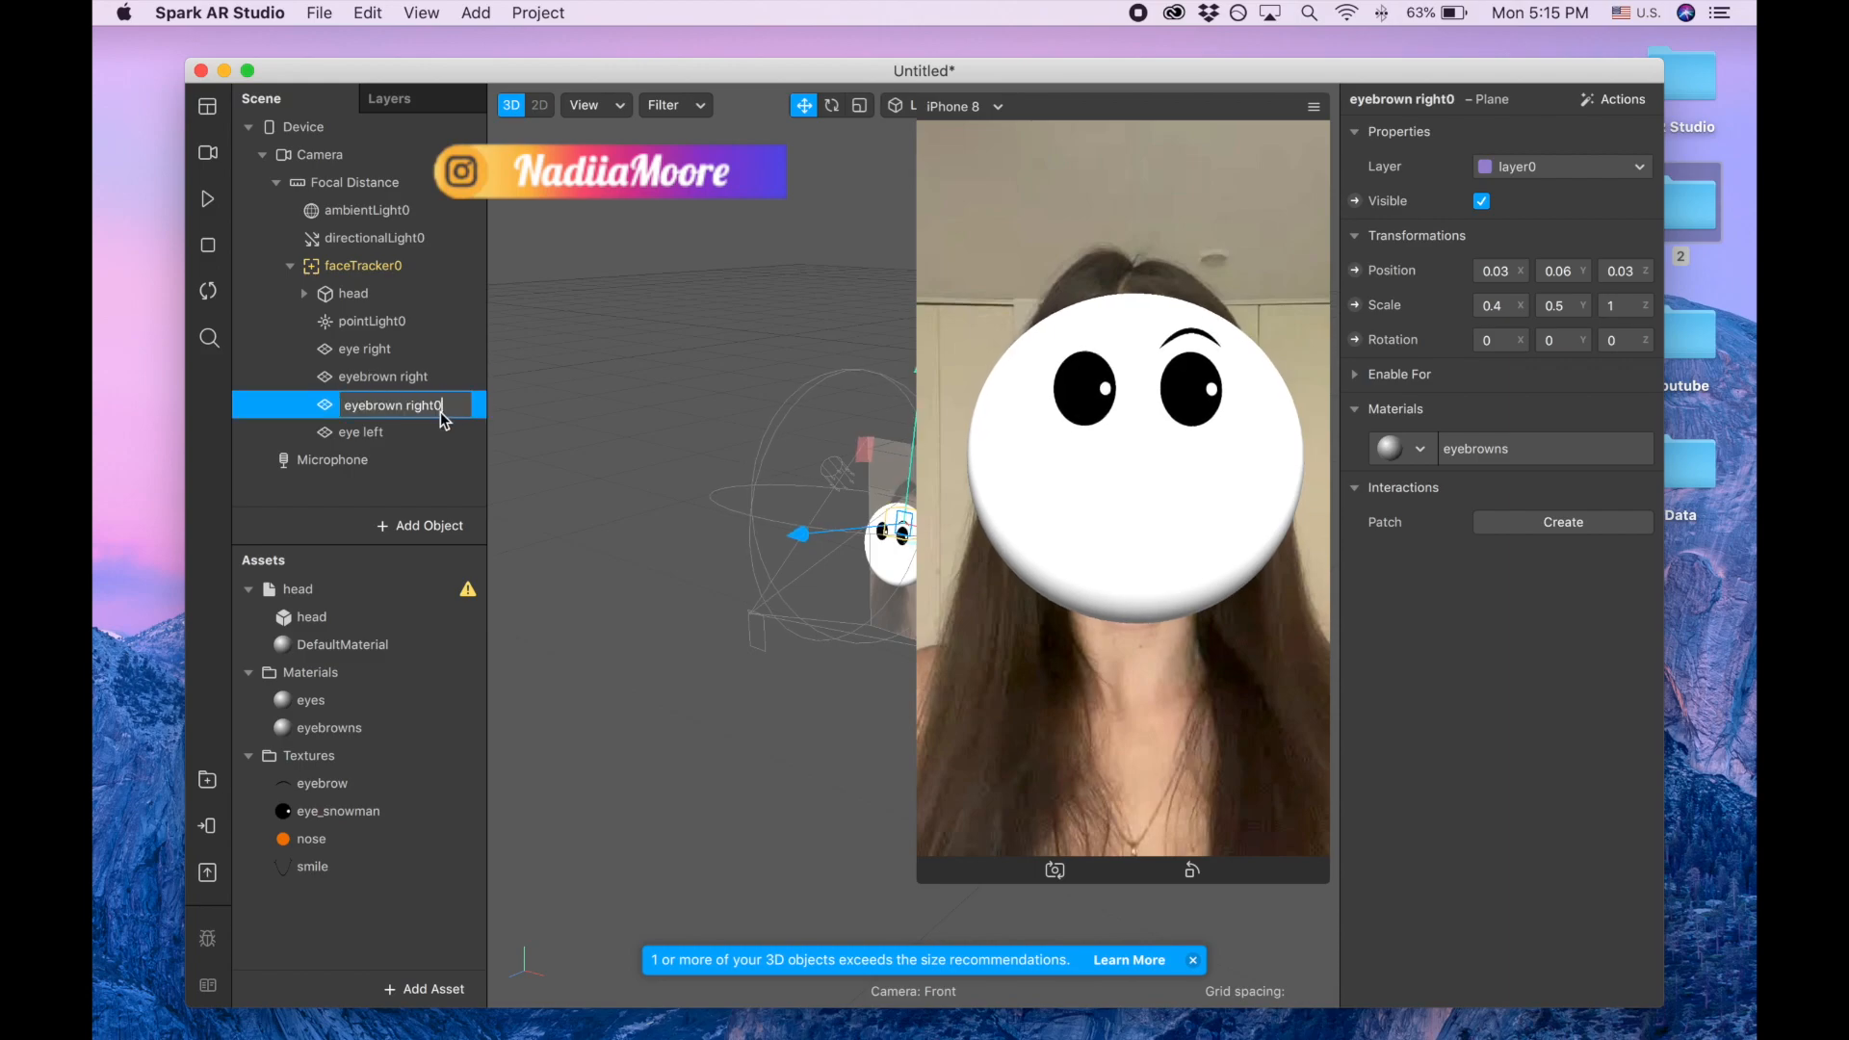
key("BackSpace")
key("BackSpace")
key("BackSpace")
type("left")
key("Return")
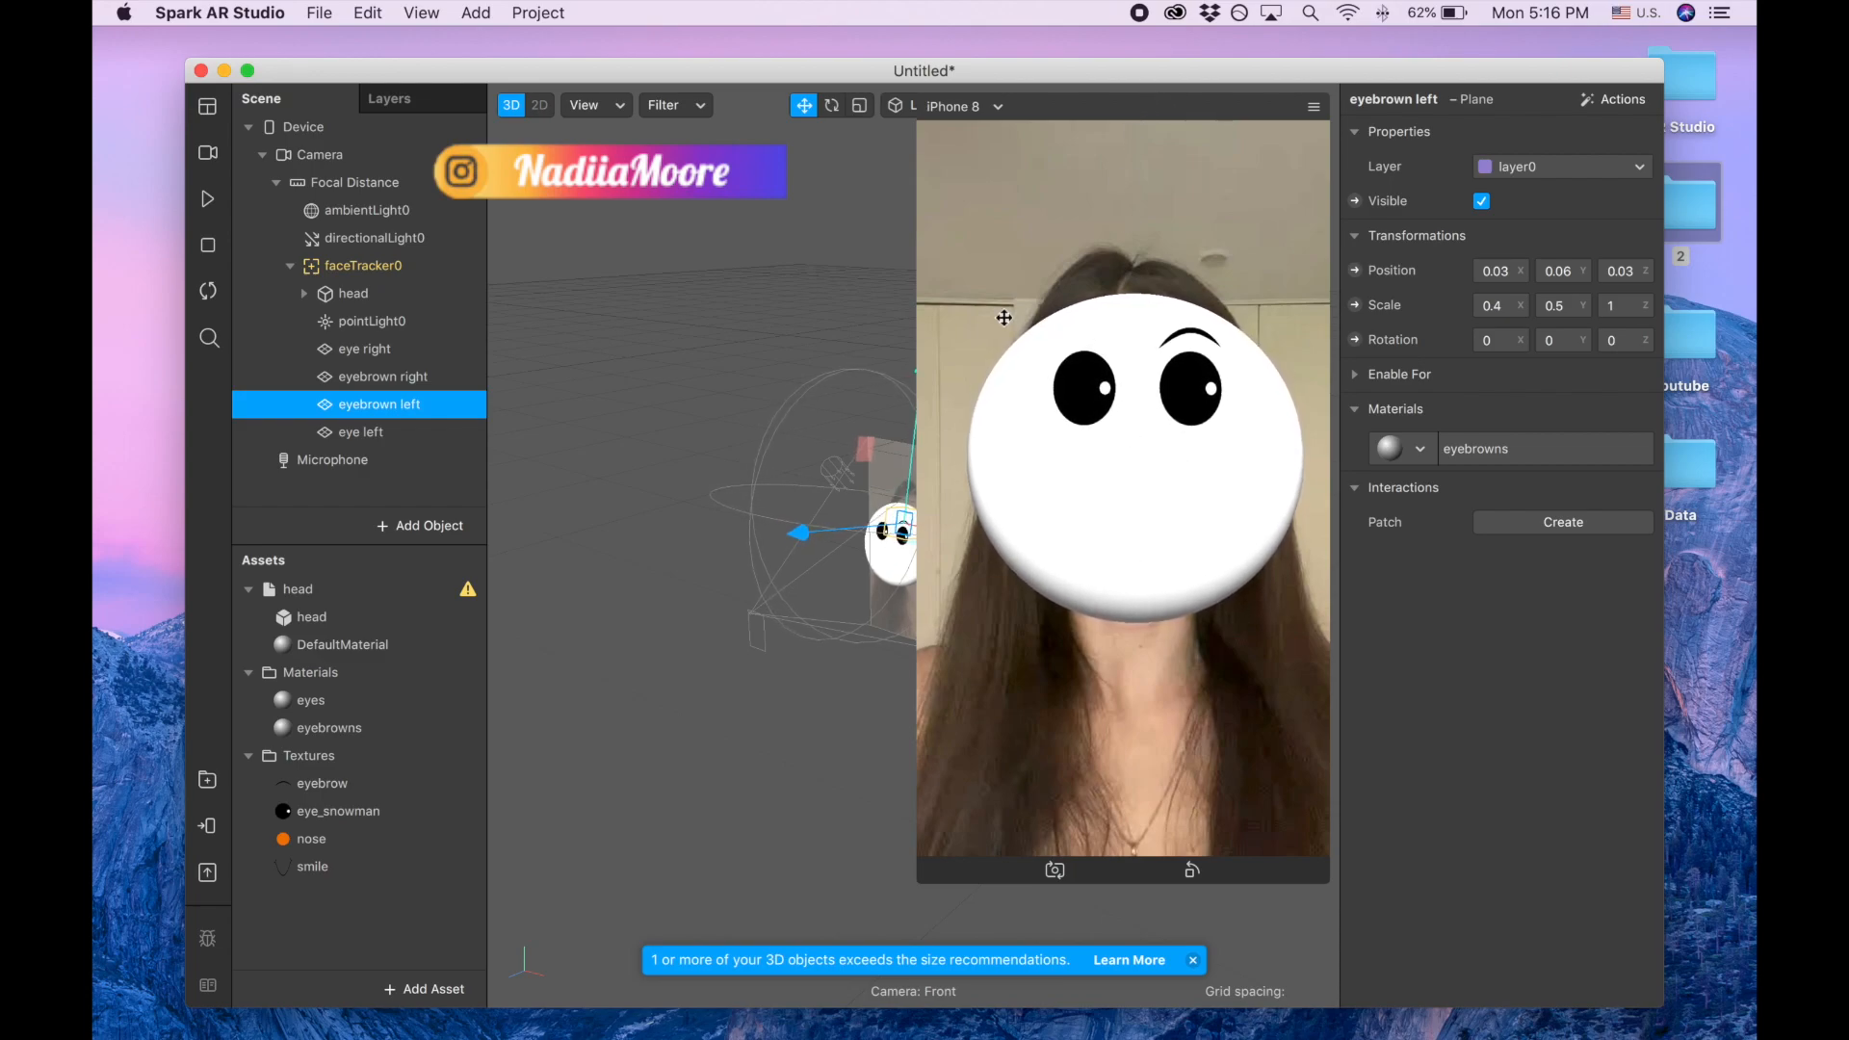
- Set the "eyebrown left" plane's X position to -0.03
left_click(1482, 269)
type("-")
key("Return")
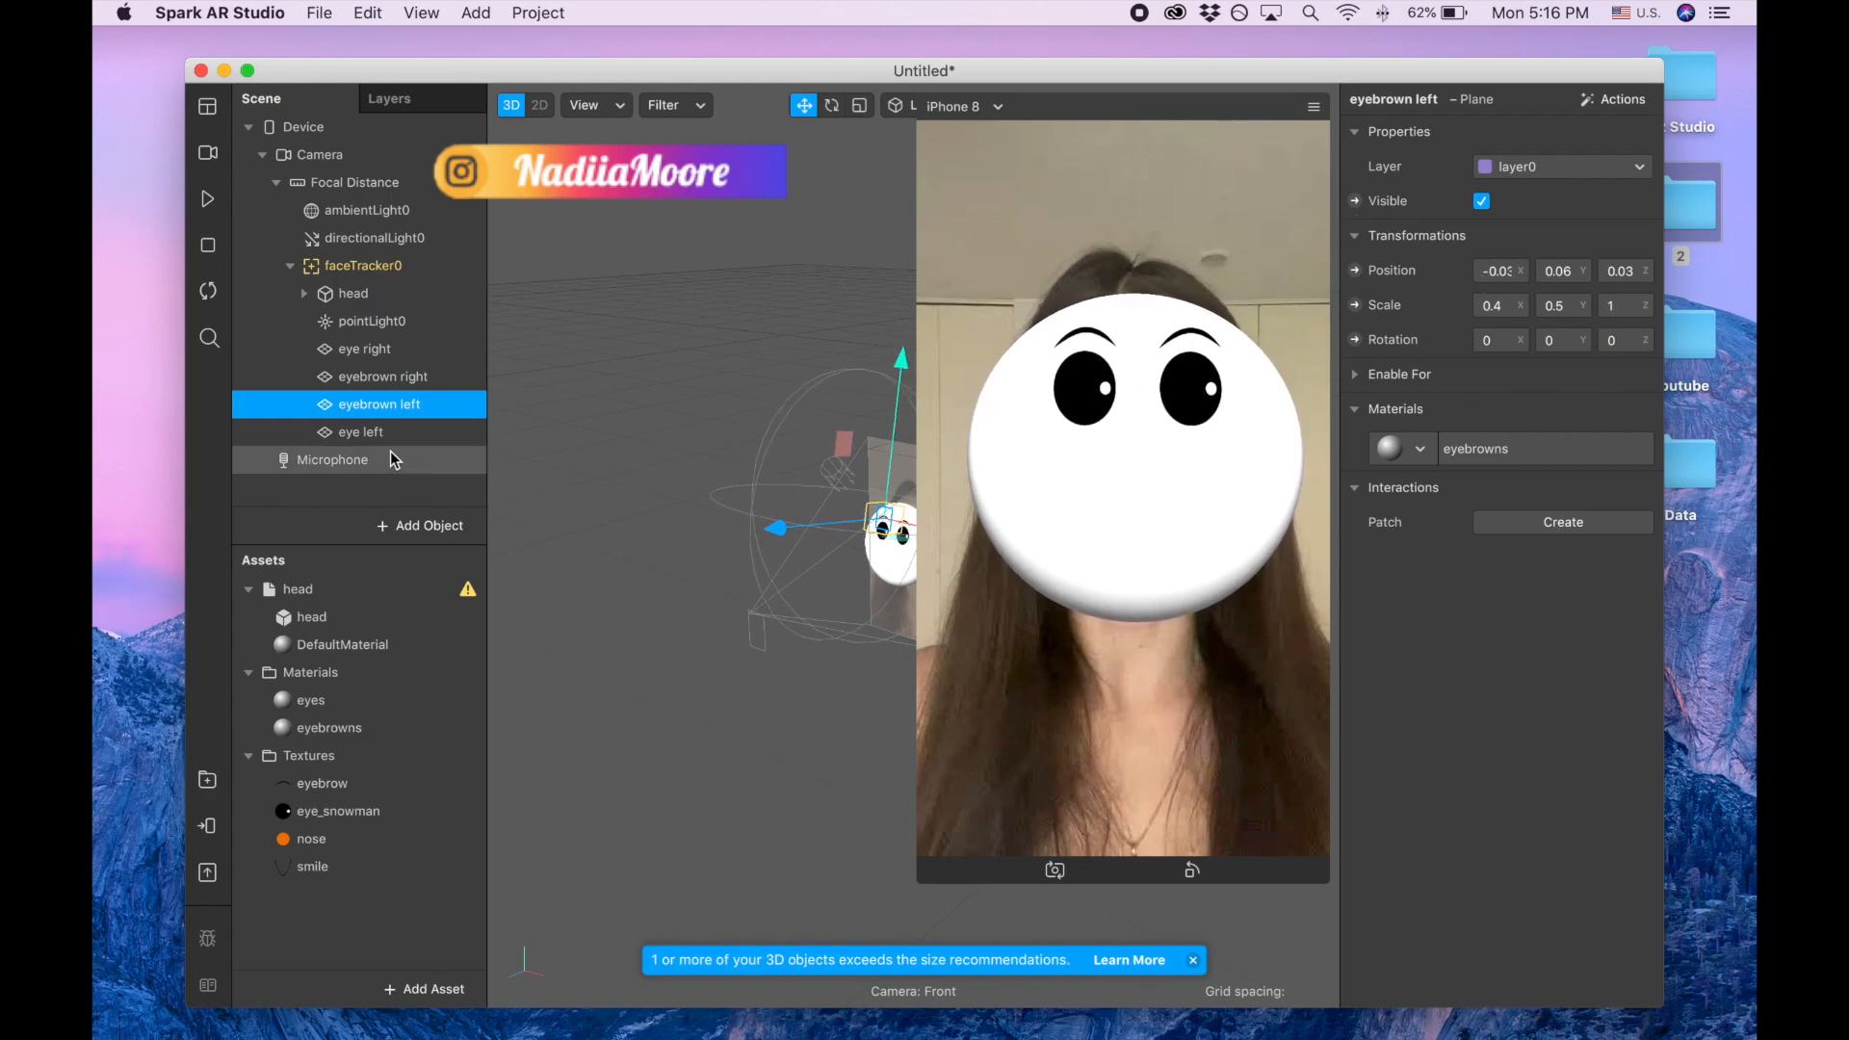
- Add a new plane under faceTracker0 for the nose
left_click(384, 273)
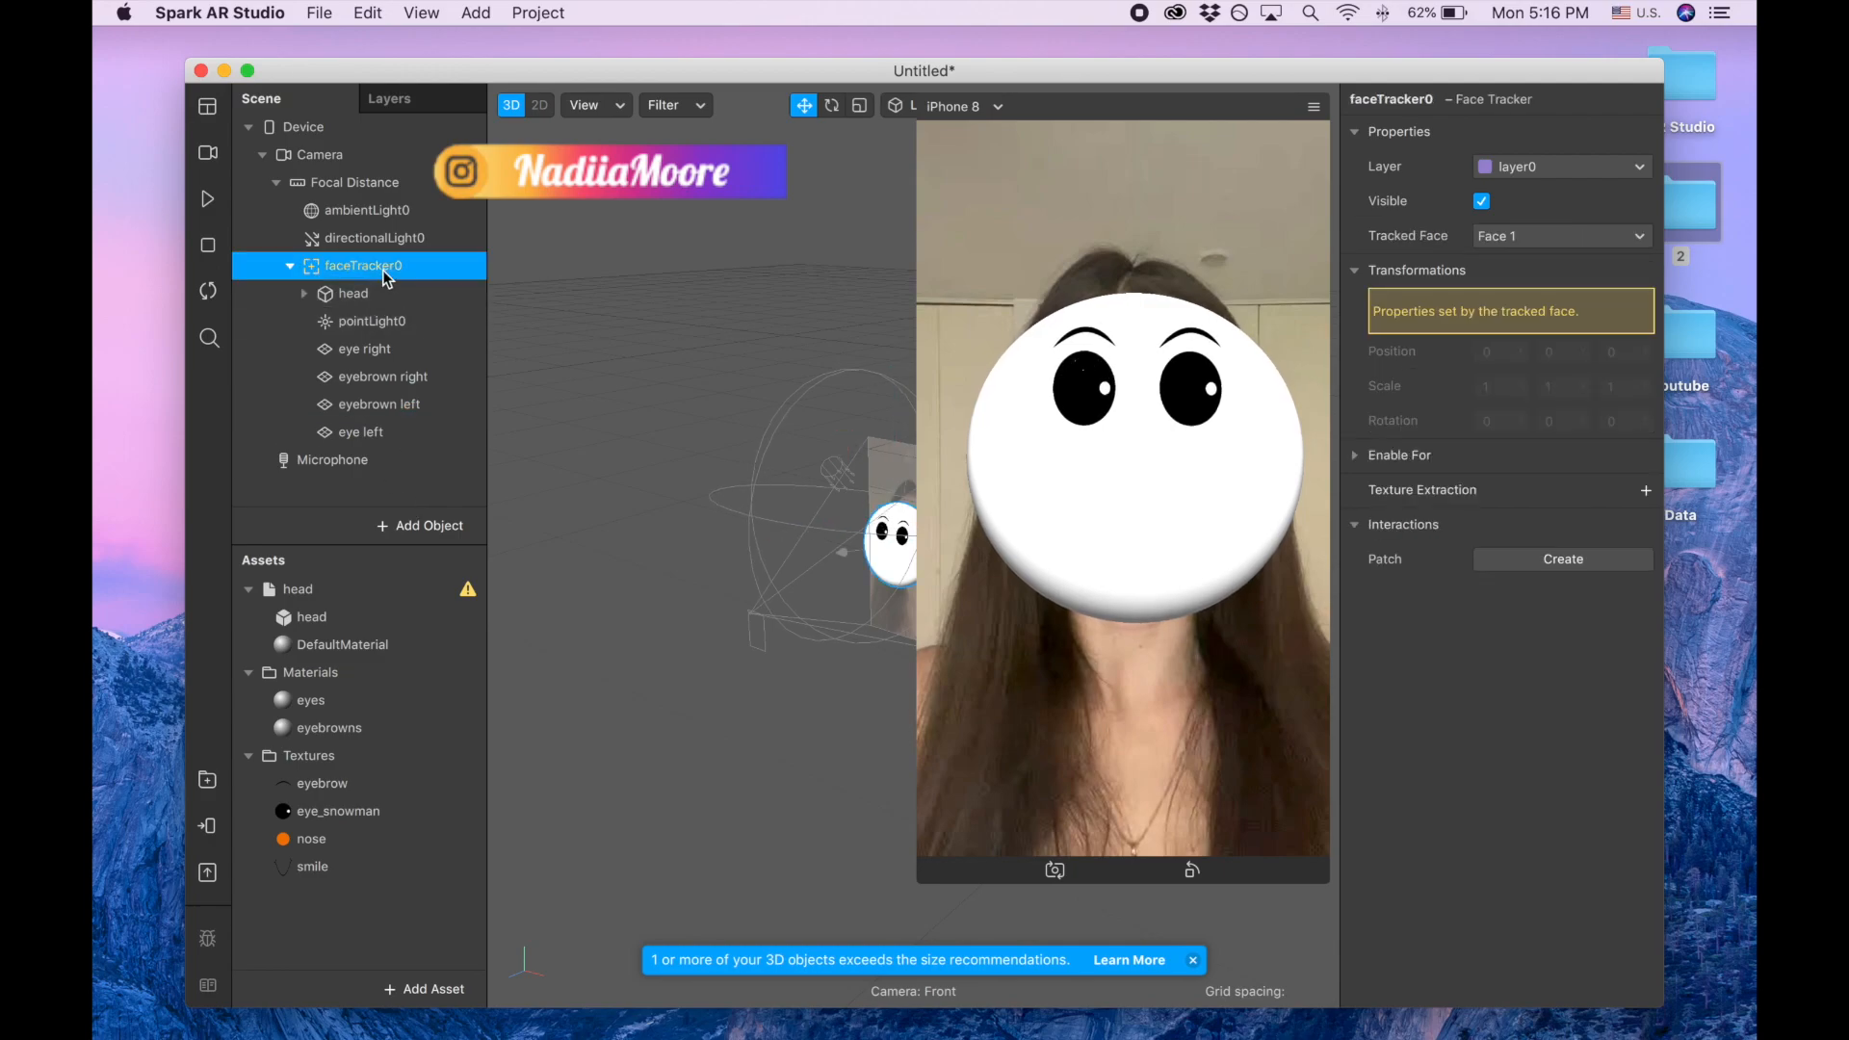
right_click(383, 272)
mouse_move(474, 295)
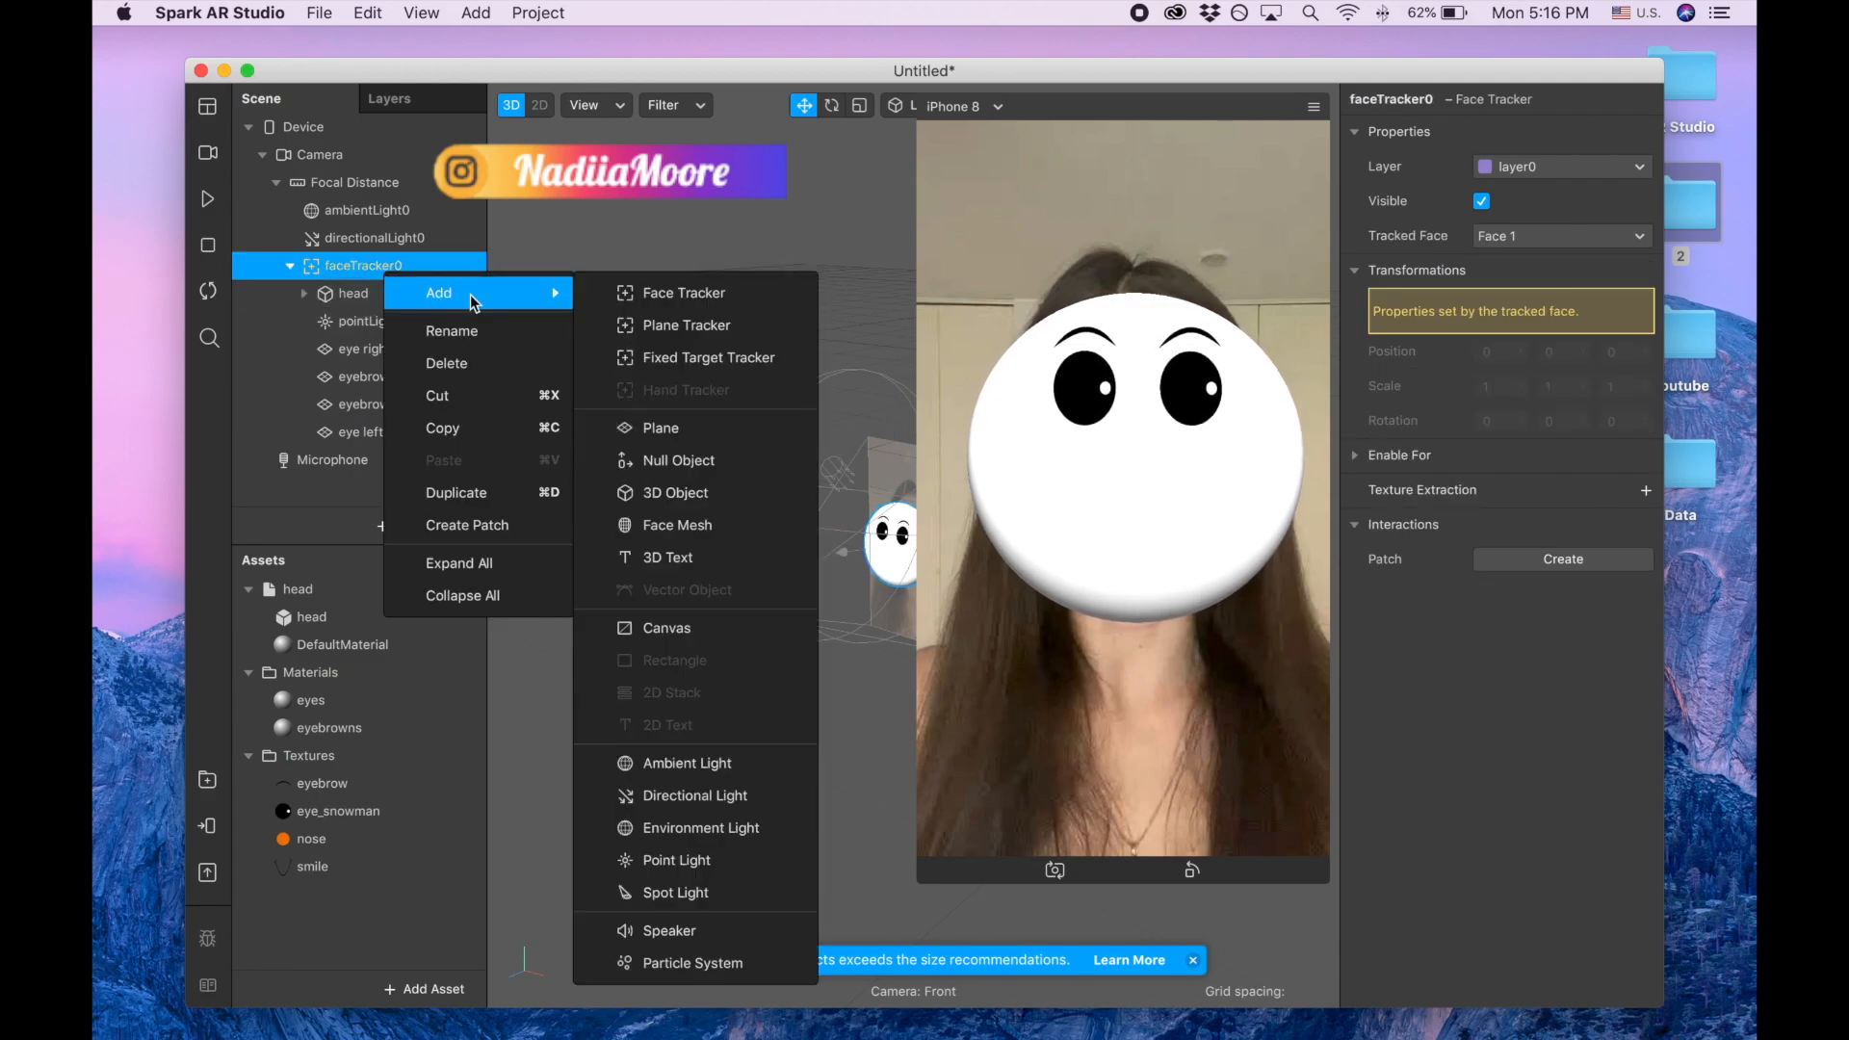
left_click(690, 427)
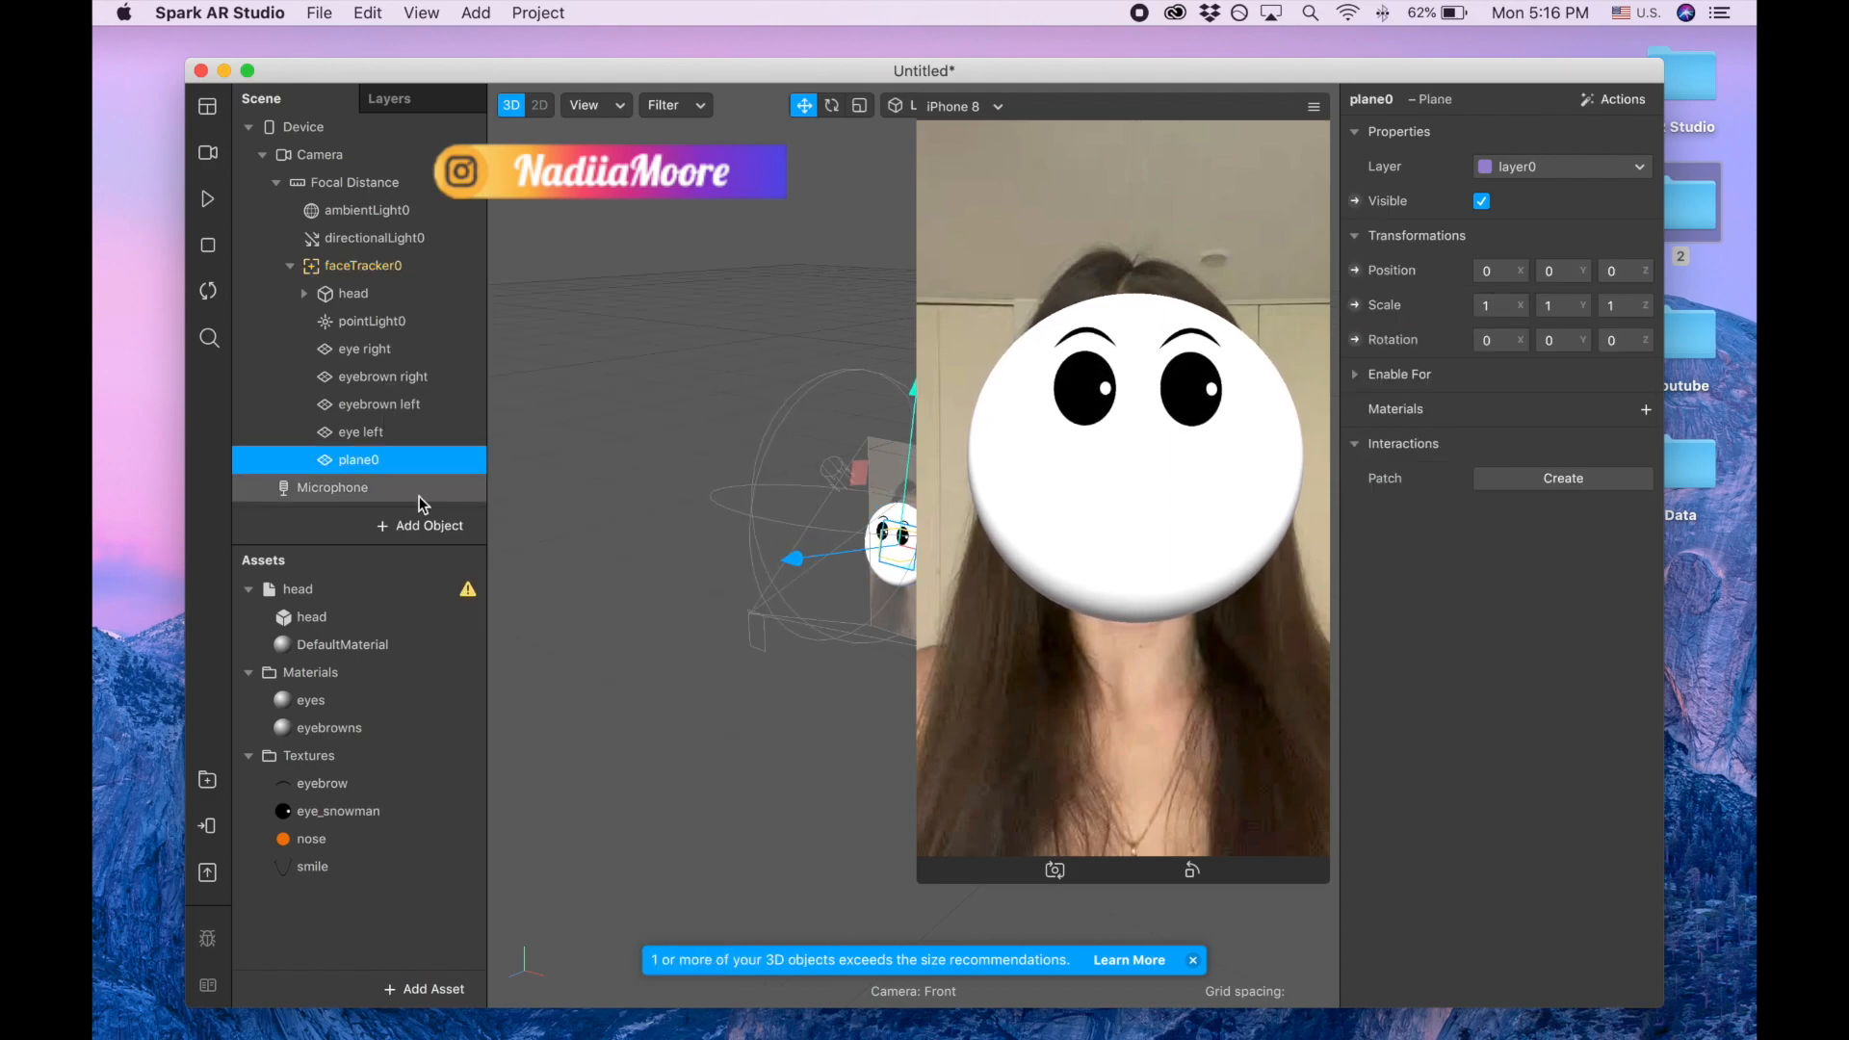
- Create a new material for plane0 and rename it "nose"
left_click(1648, 413)
left_click(1541, 548)
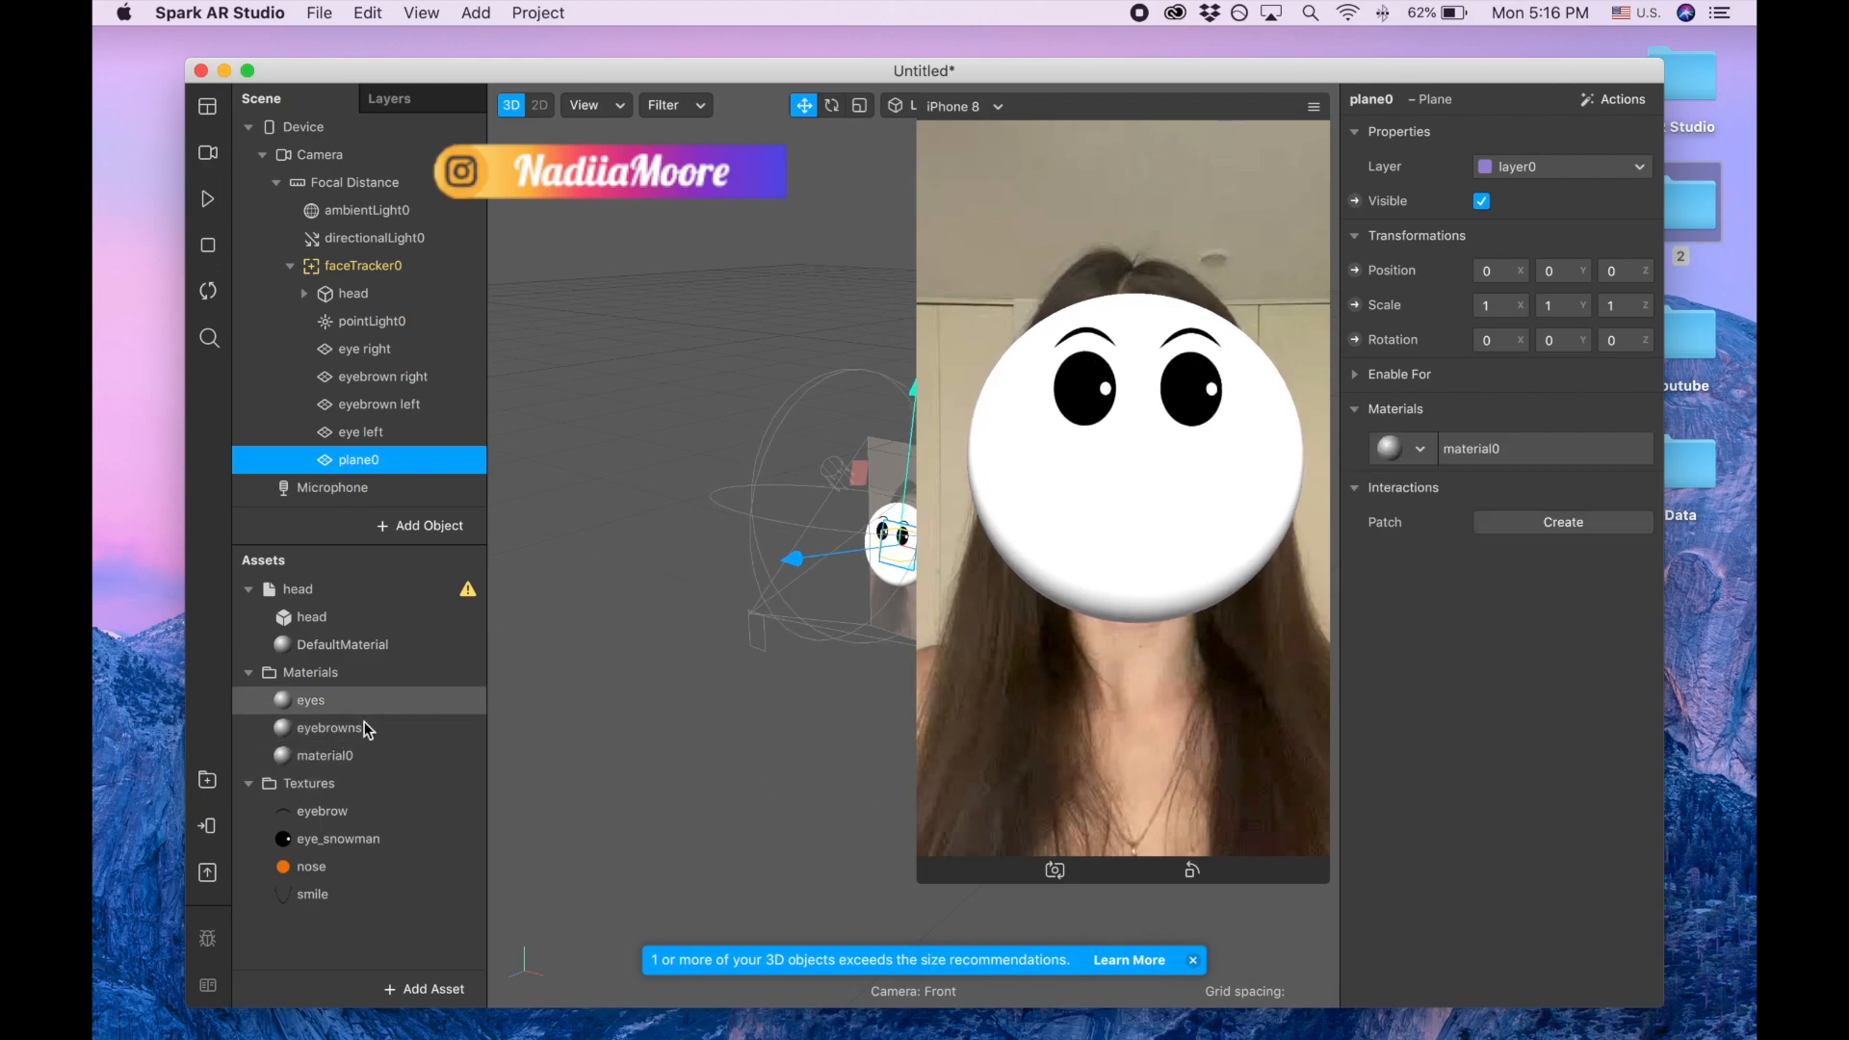
double_click(395, 760)
type("nose")
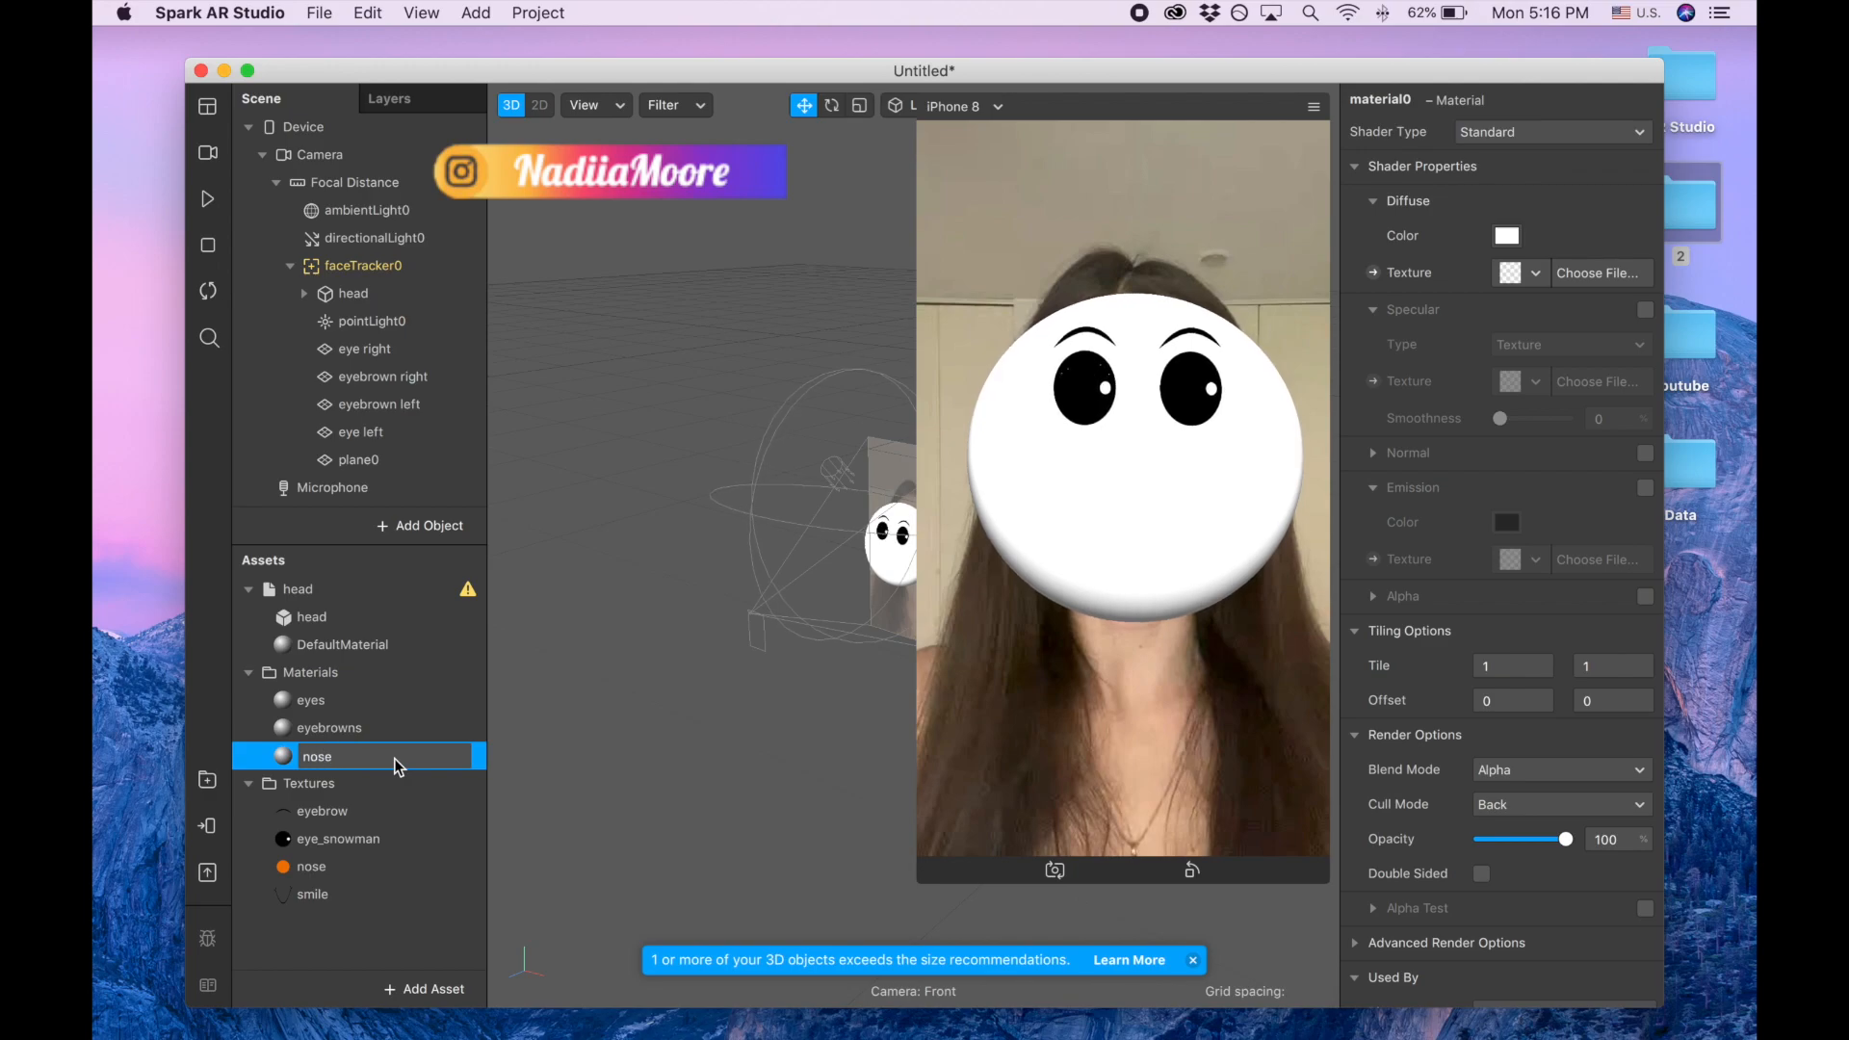
key("Return")
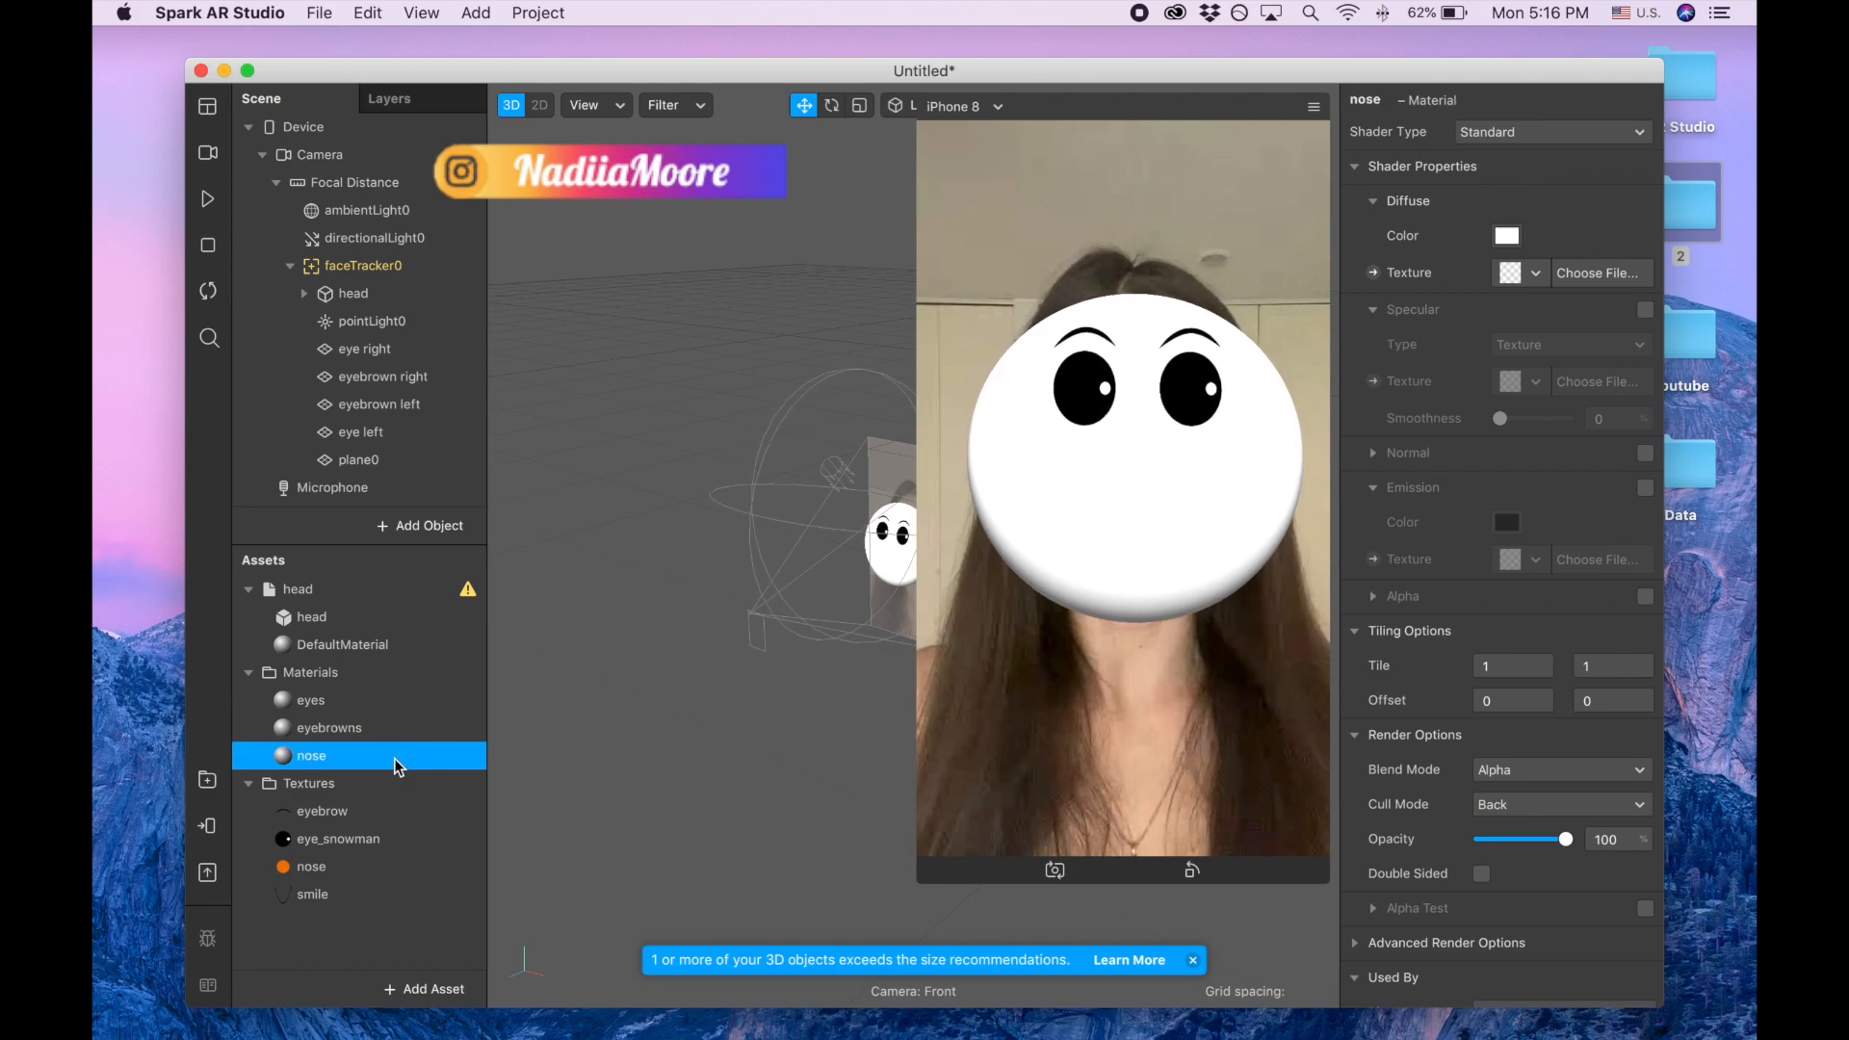
- Set the nose material's shader type to Flat and its diffuse texture to nose
left_click(1505, 135)
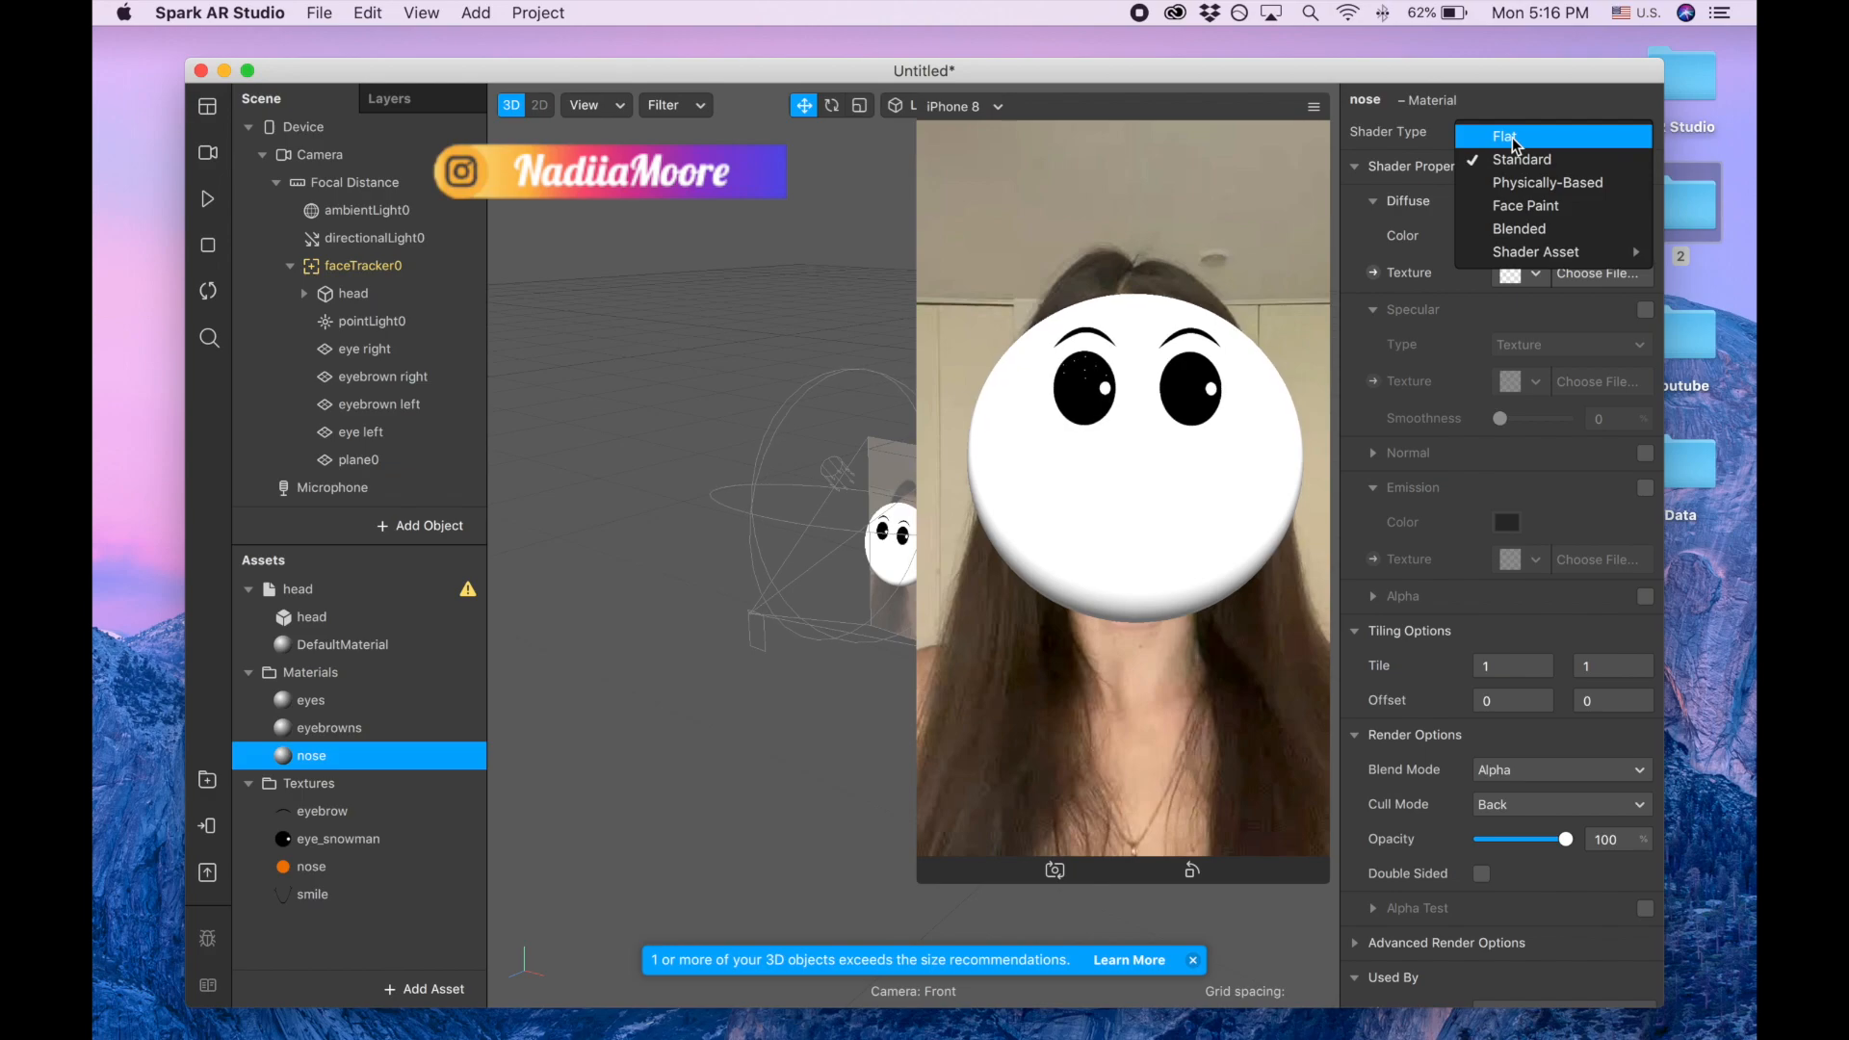
left_click(1512, 137)
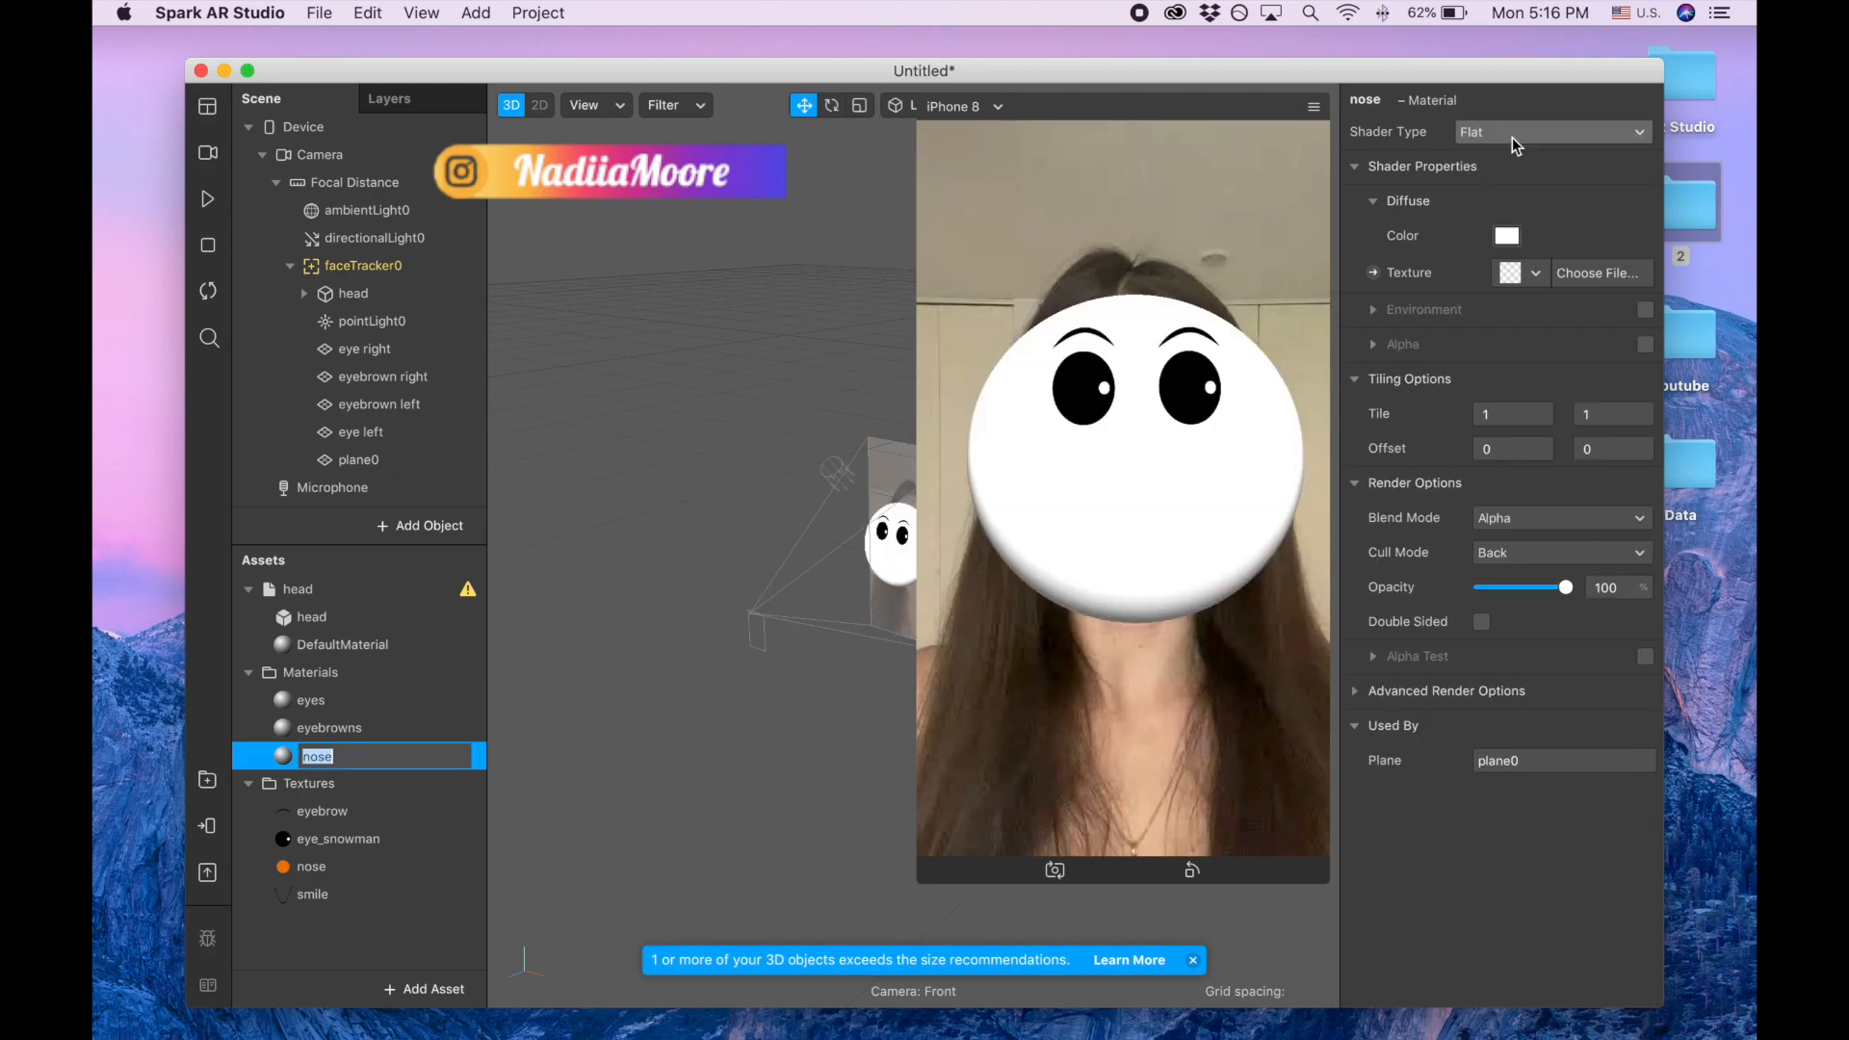
left_click(1533, 277)
left_click(1498, 378)
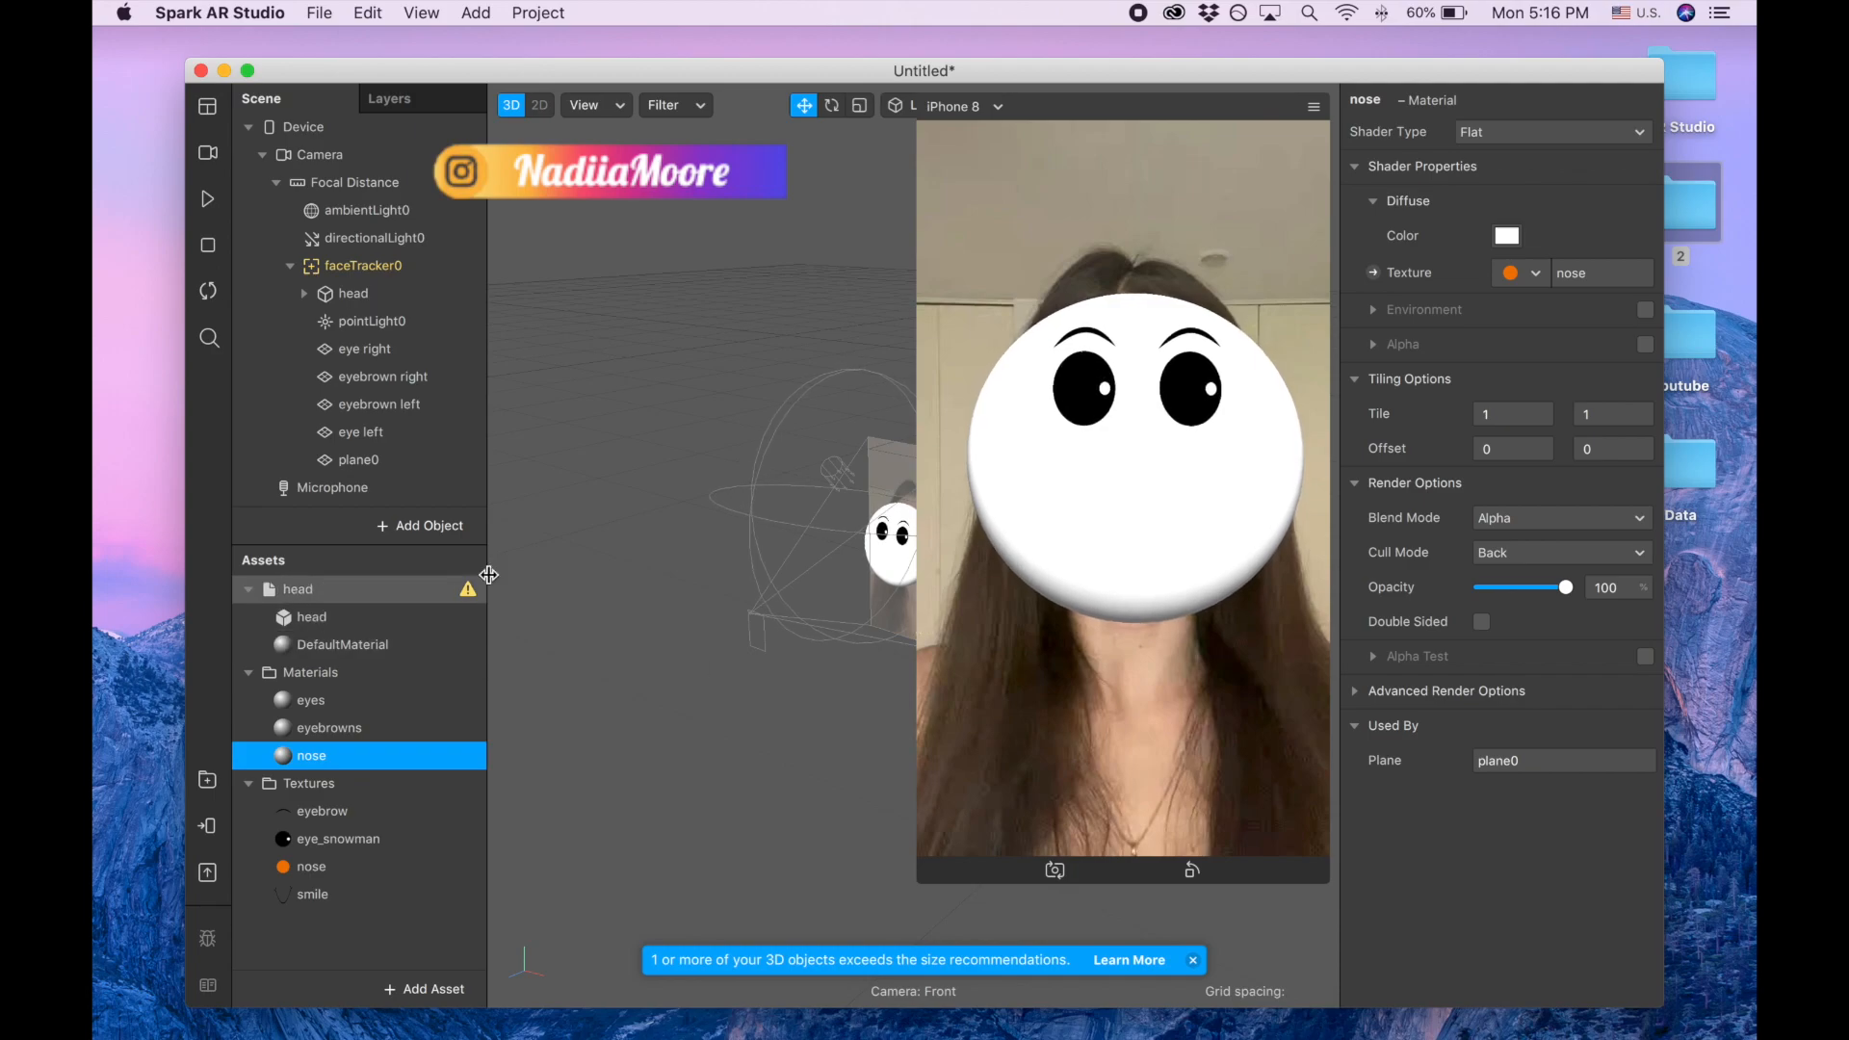
- Set plane0's Z position to 0.03503 to bring the nose in front of the head
left_click(356, 462)
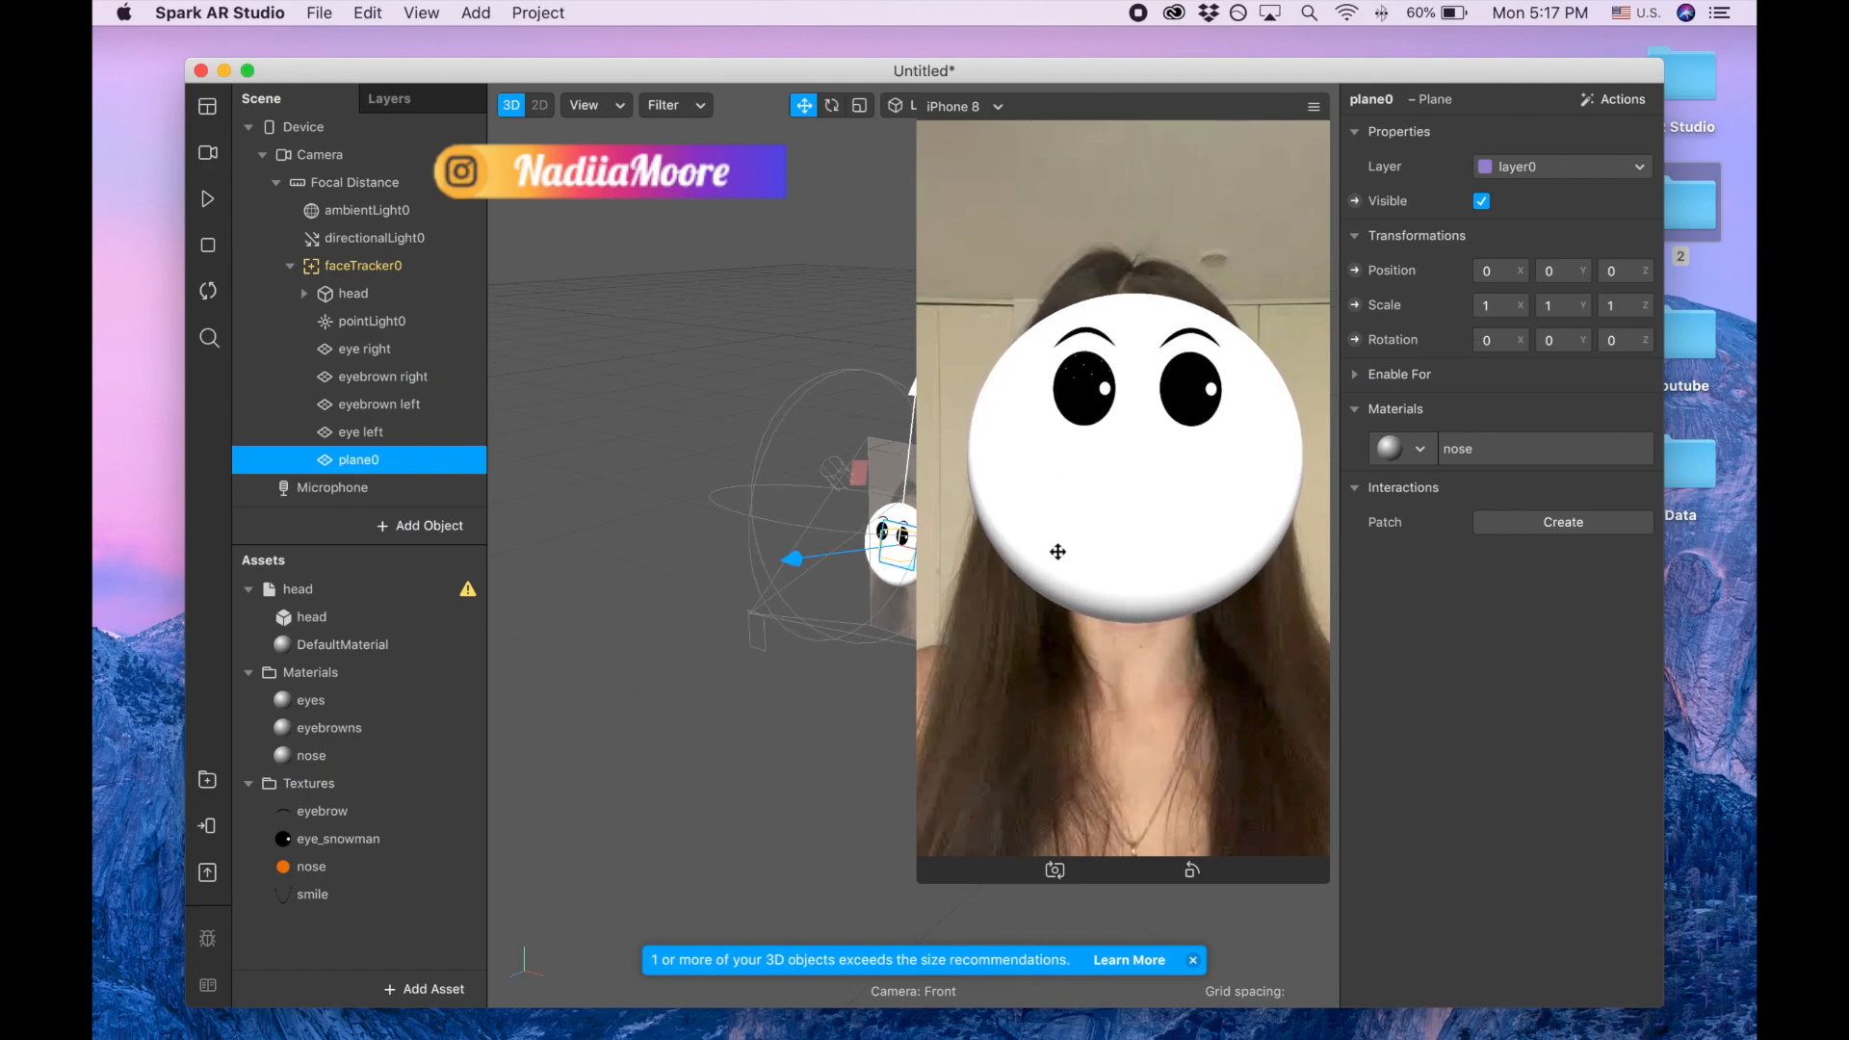
left_click(1626, 273)
type(".0")
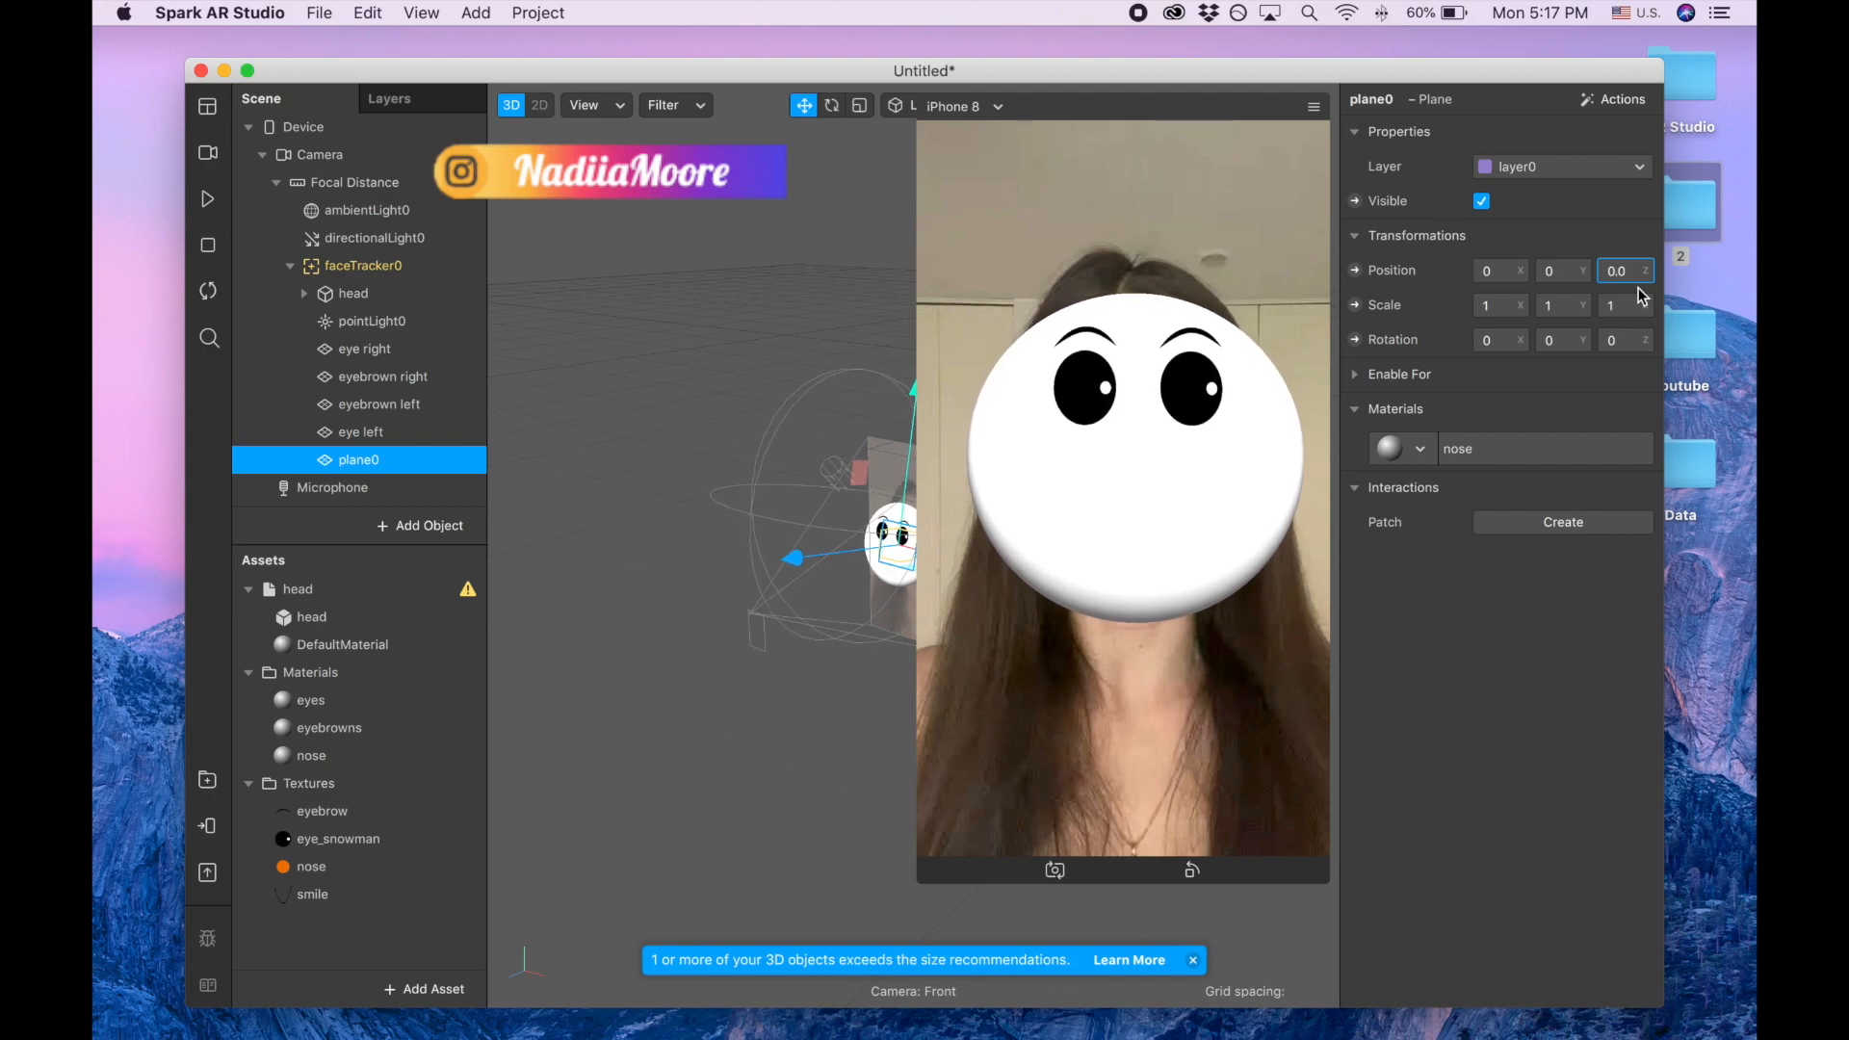
type("3503")
key("Return")
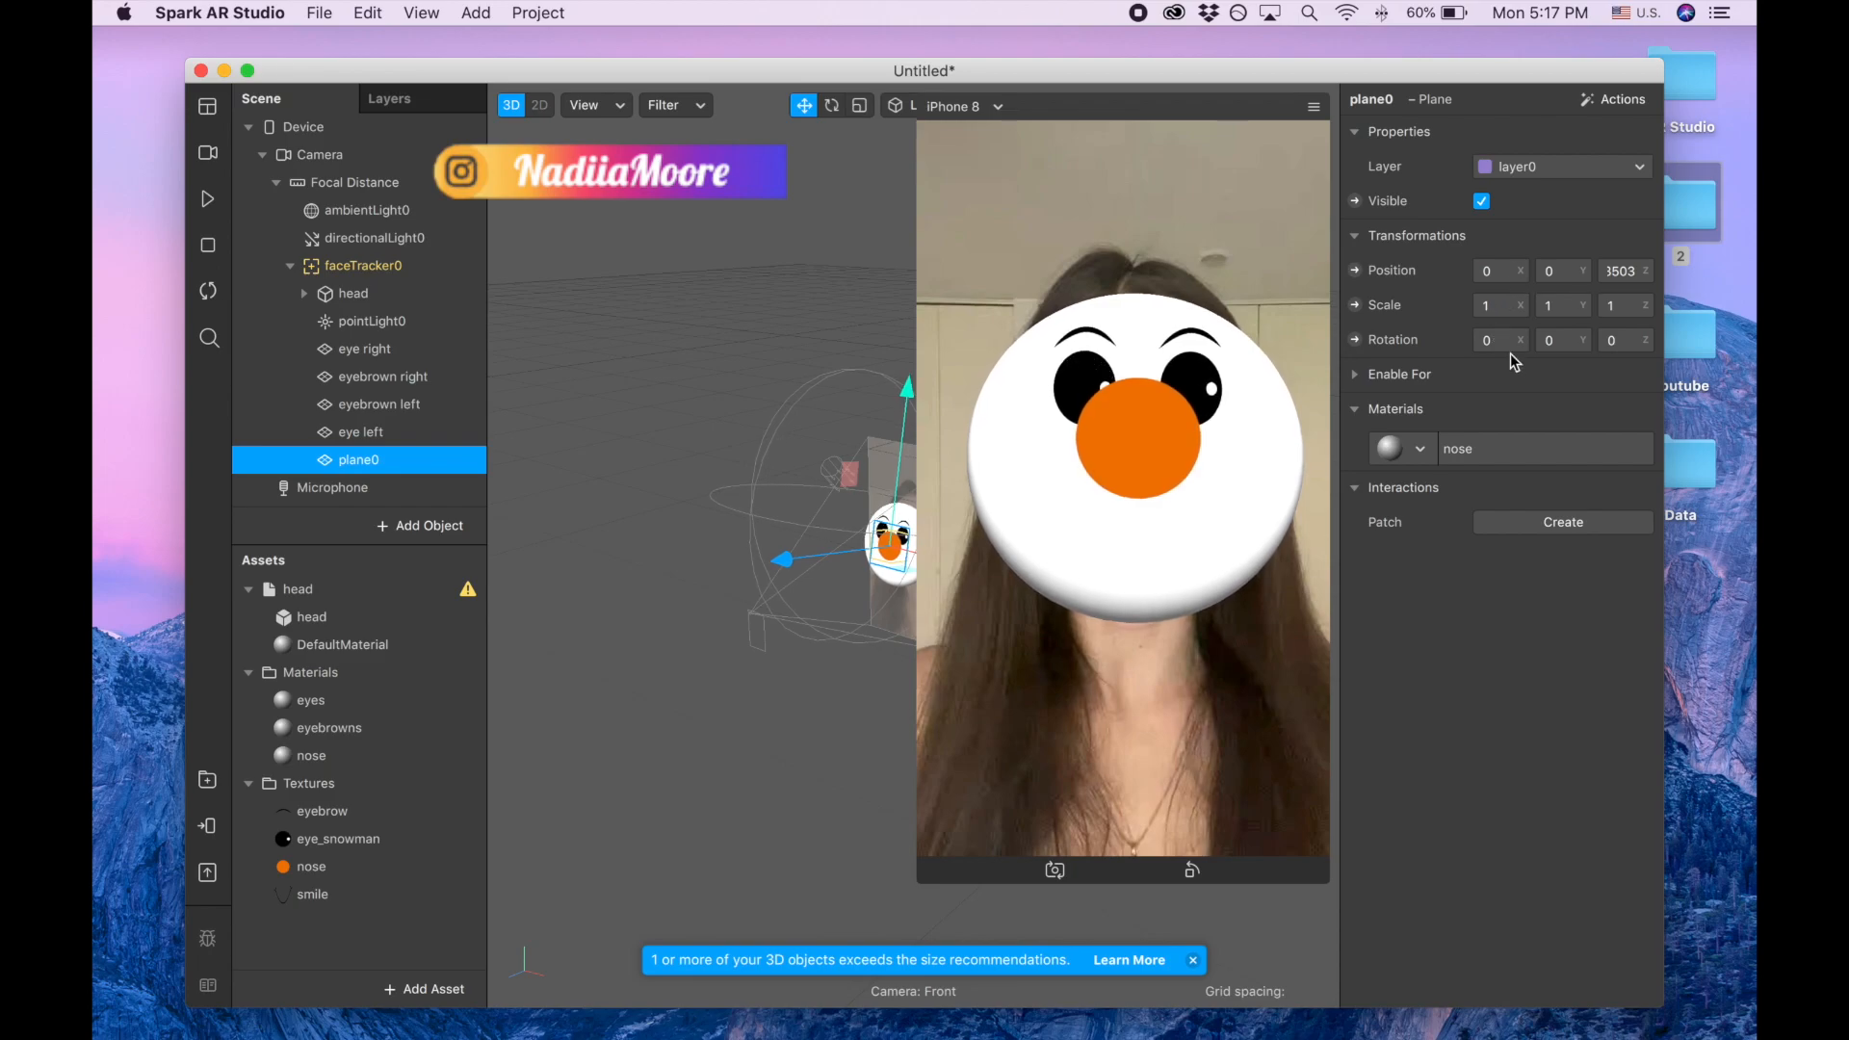
- Lower the nose below the eyes by setting plane0's Y position to -0.01703
left_click(1490, 273)
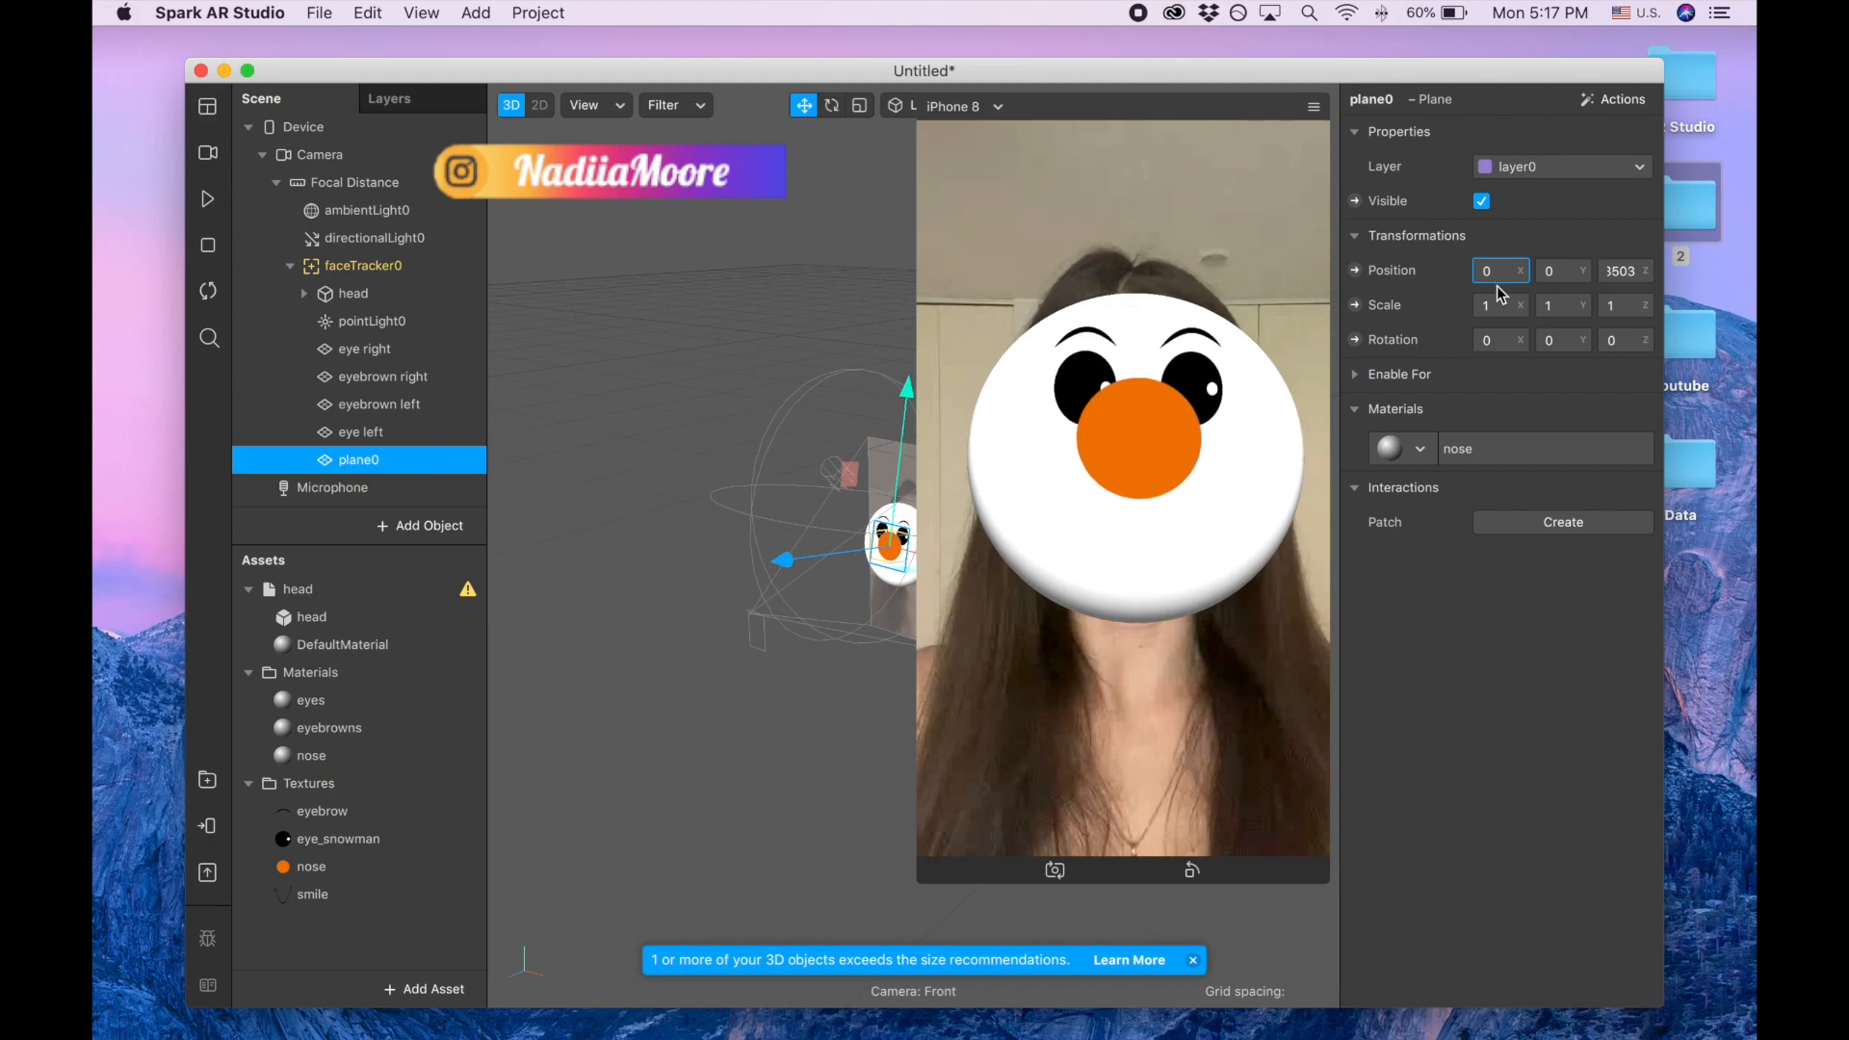
left_click(1562, 273)
left_click(1139, 482)
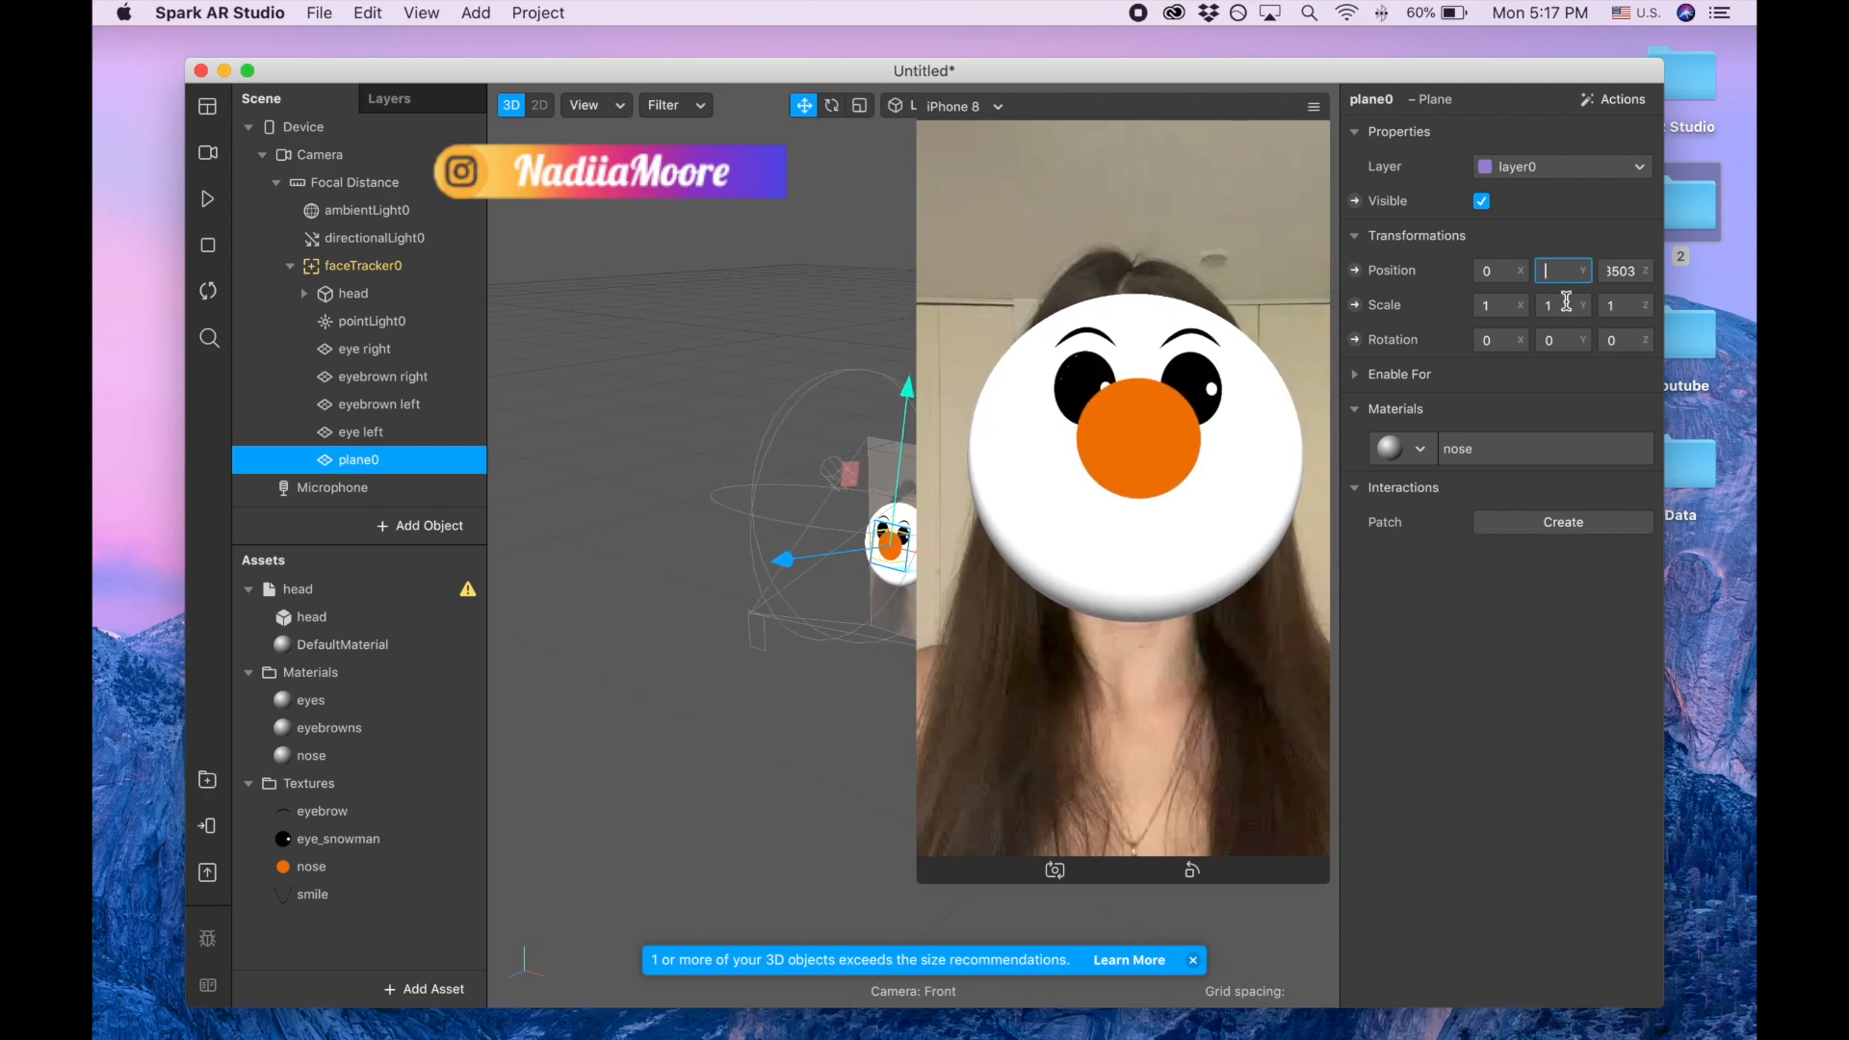
type("-")
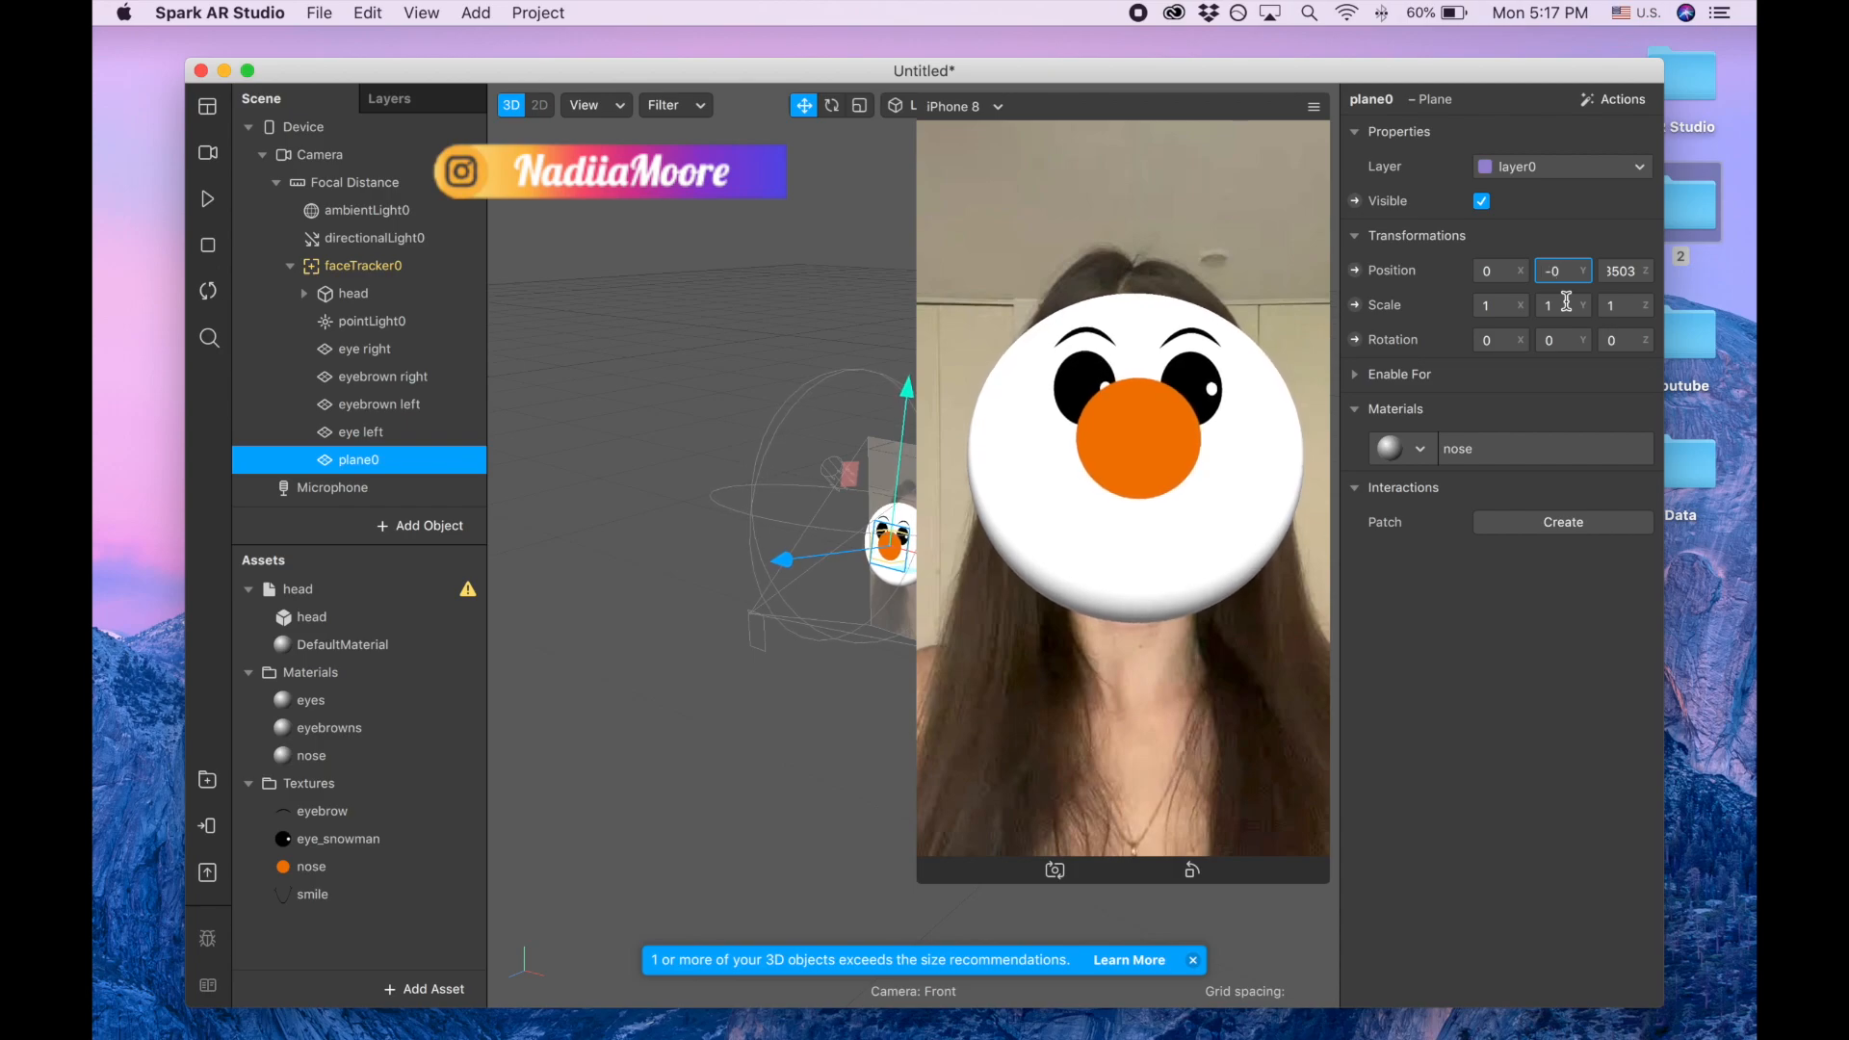
type("0.0")
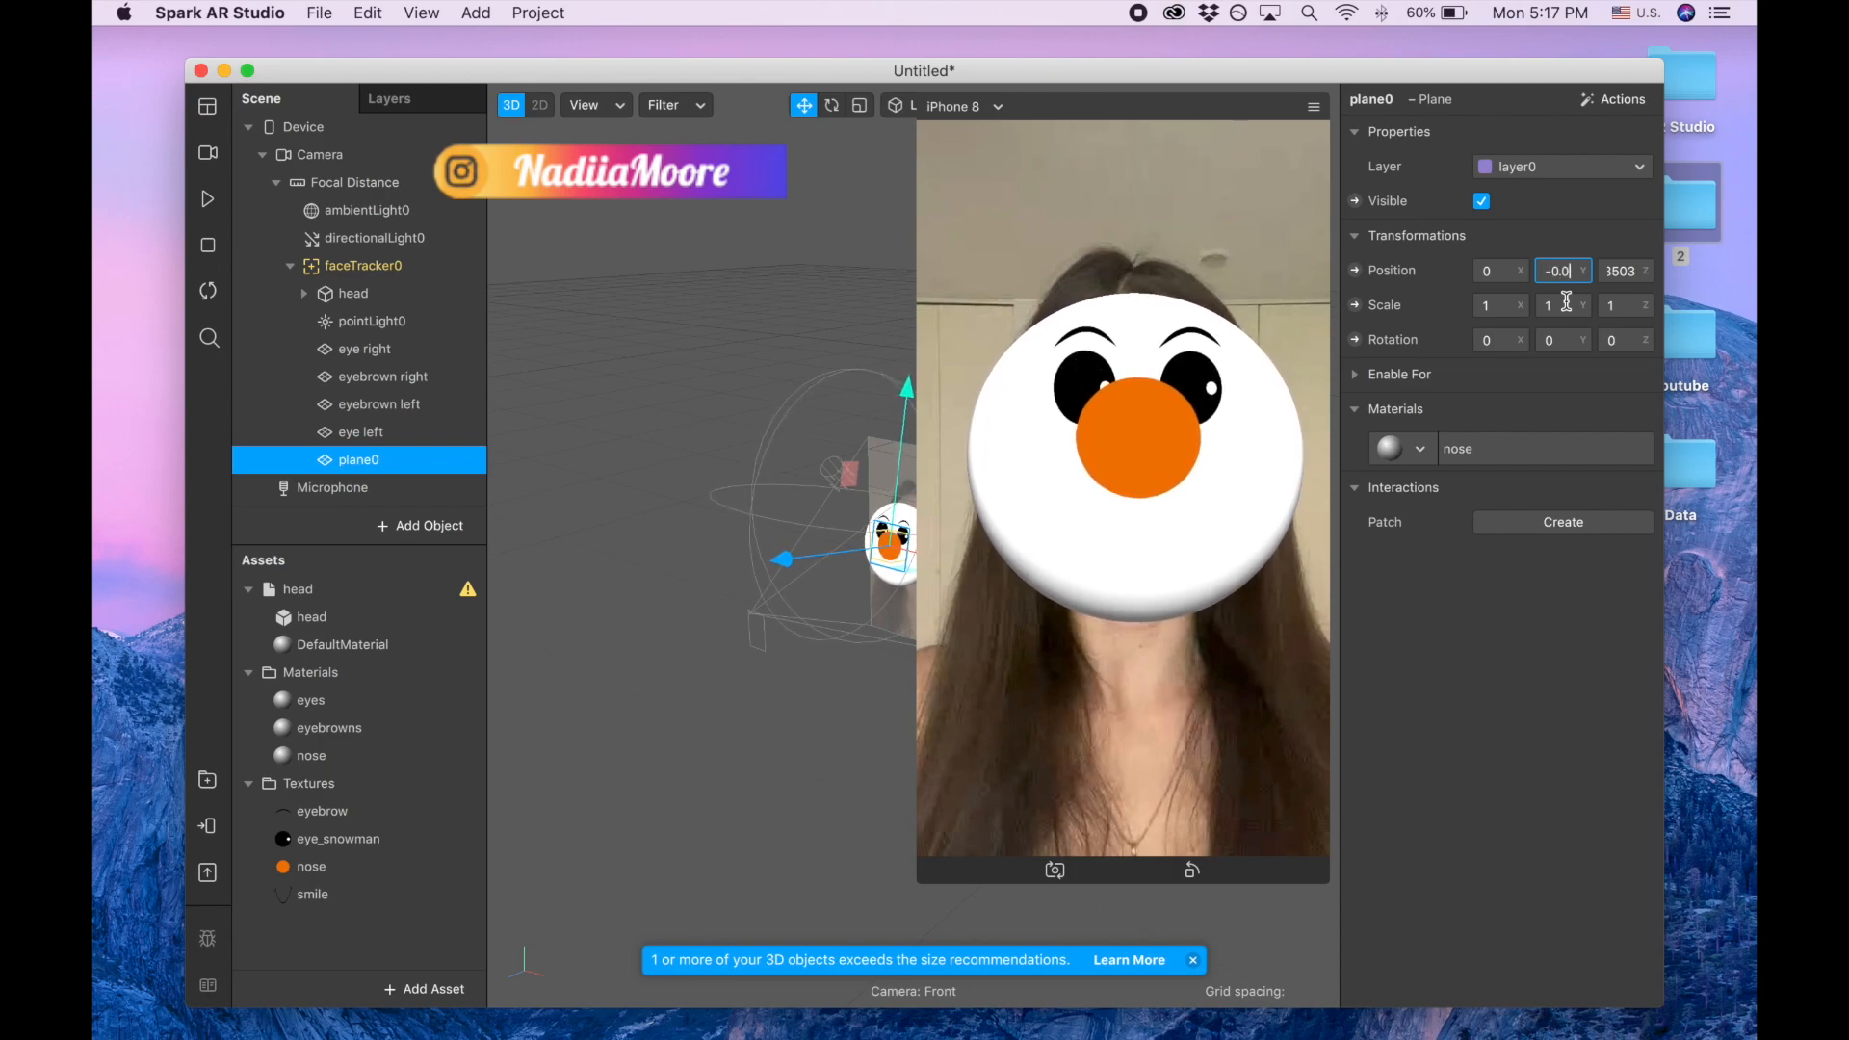
type("1703")
key("Return")
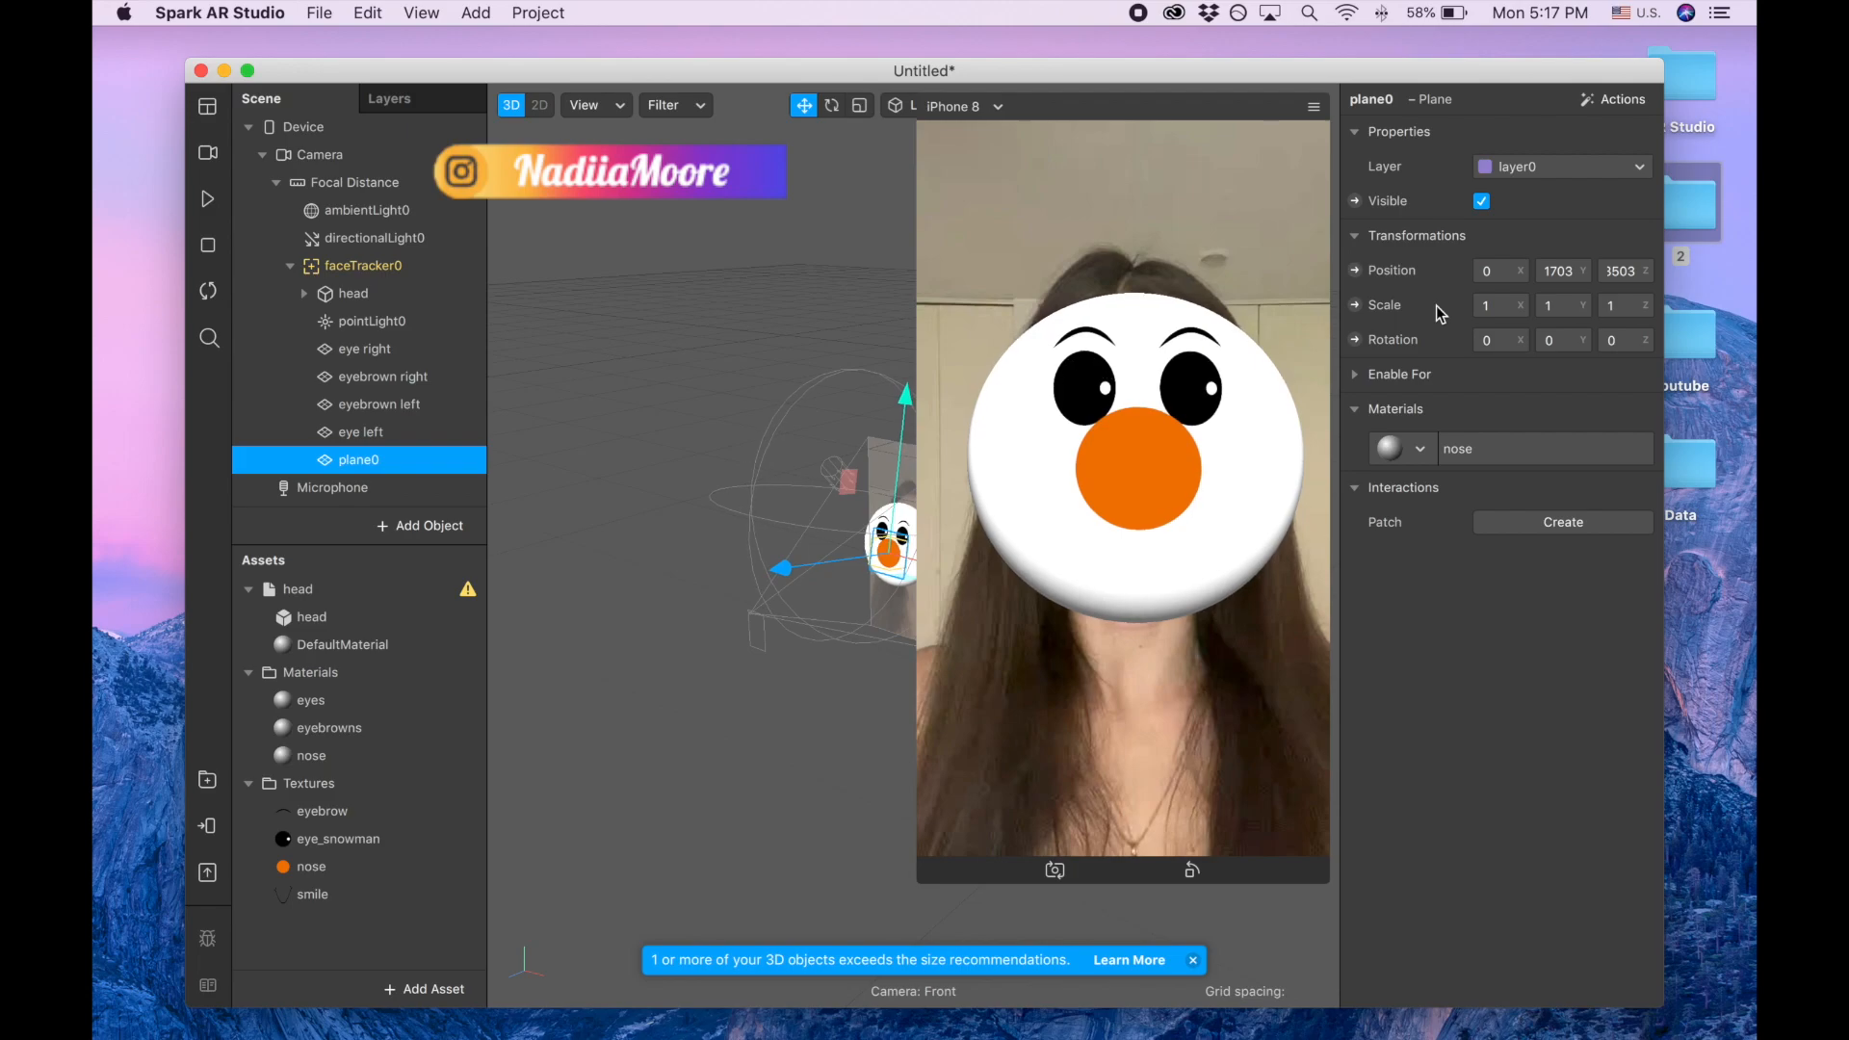
- Scale plane0 to 0.5 in X and 0.6 in Y to shrink the nose
left_click(1501, 310)
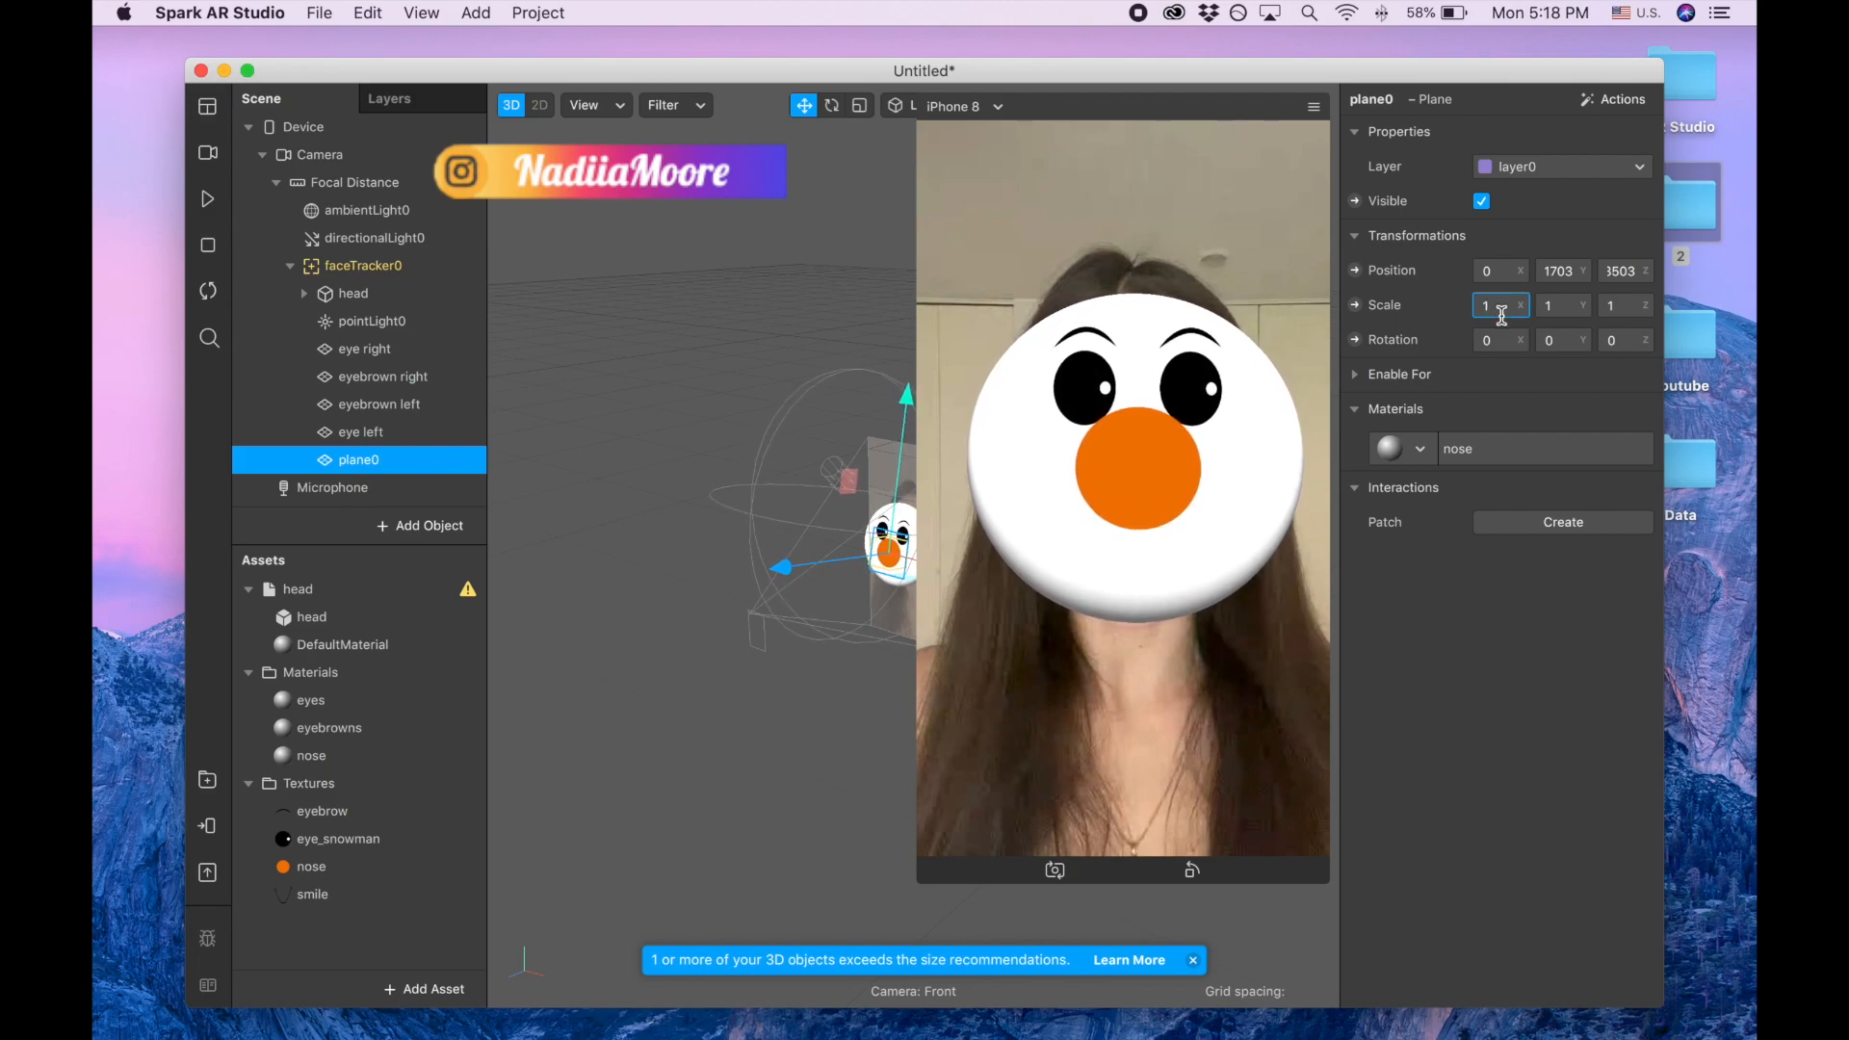
key("BackSpace")
type("0.5")
key("Return")
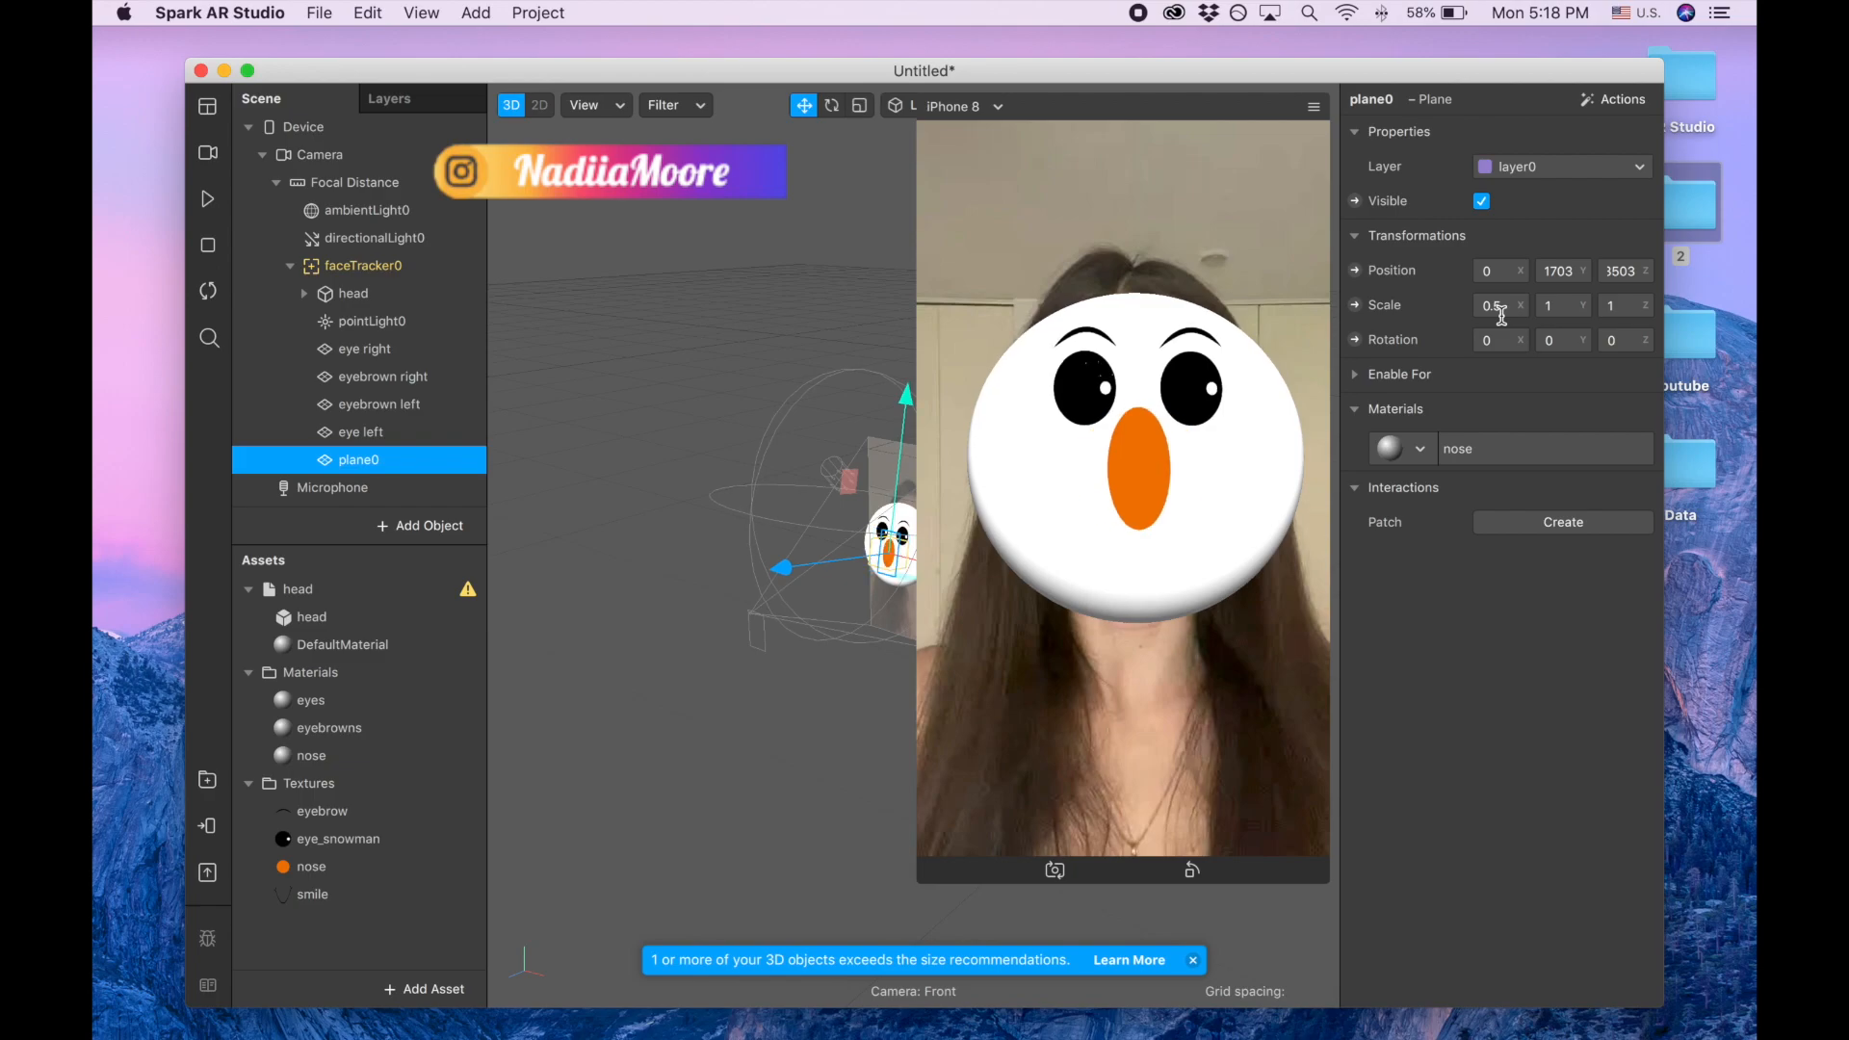
left_click(1565, 301)
type("0.6")
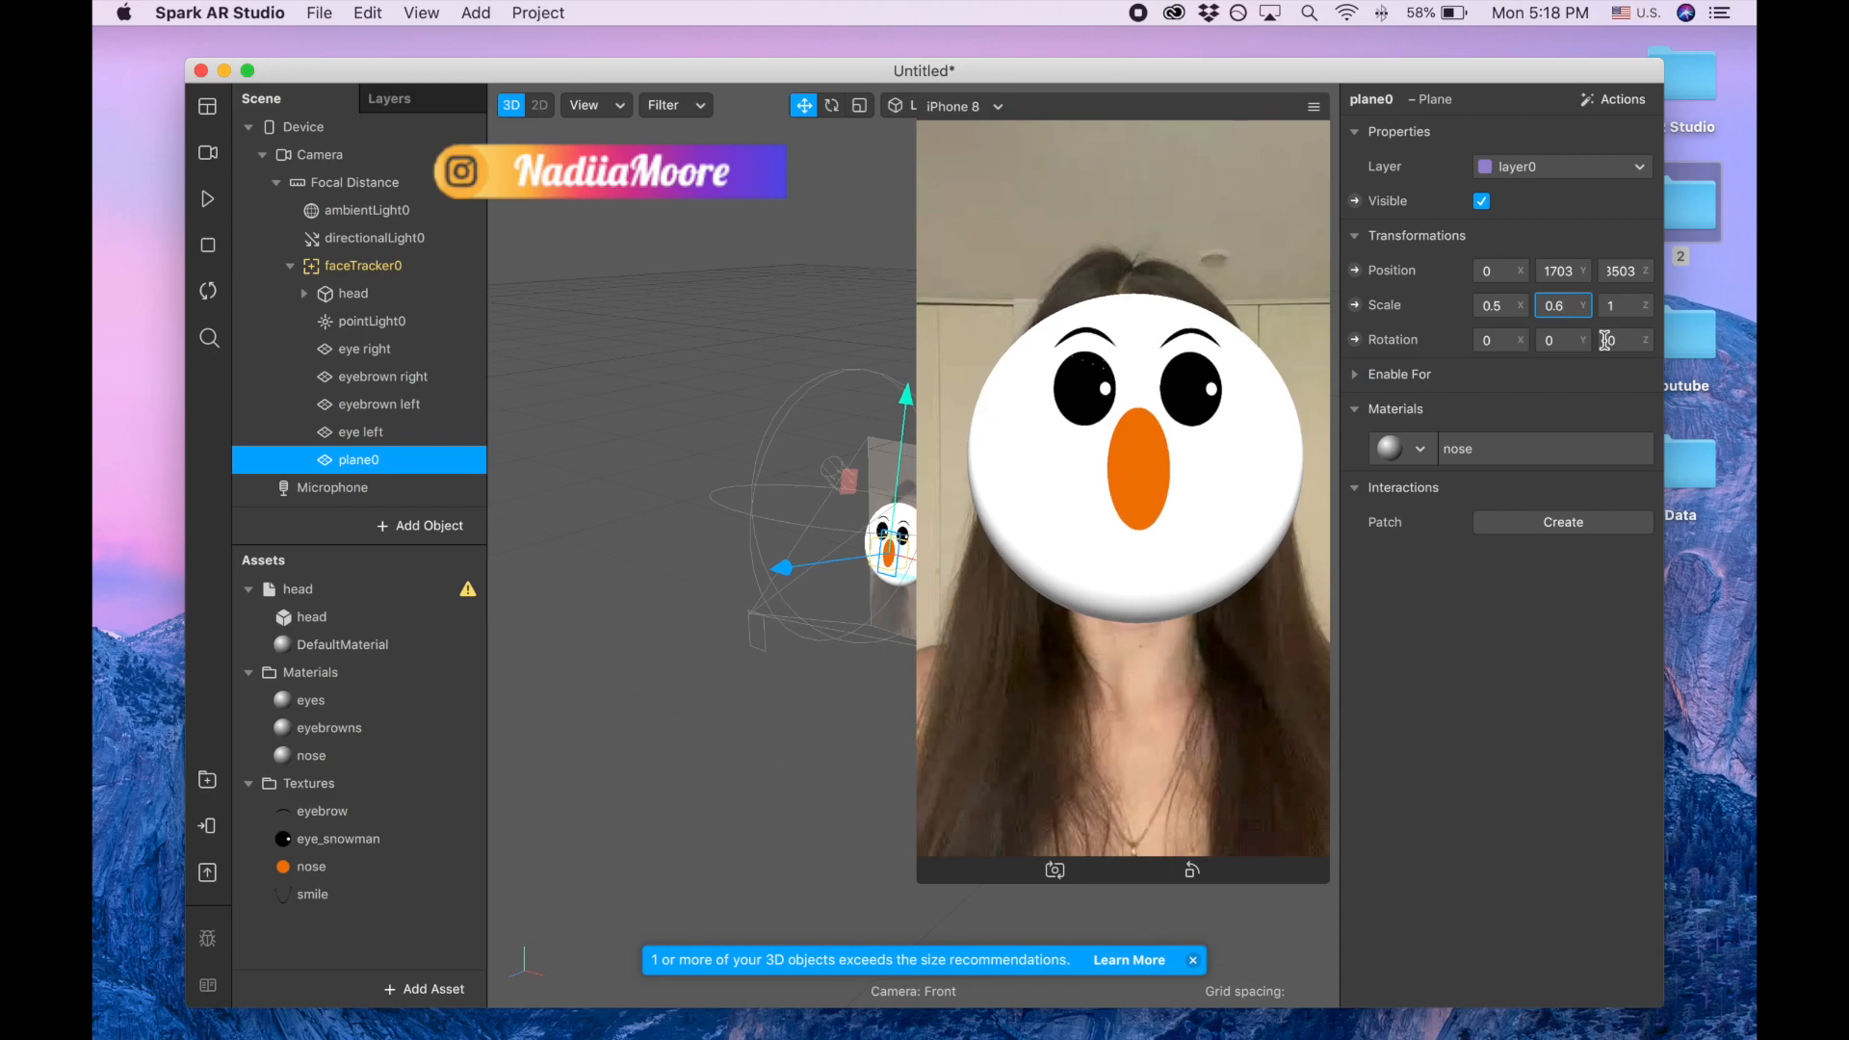
key("Return")
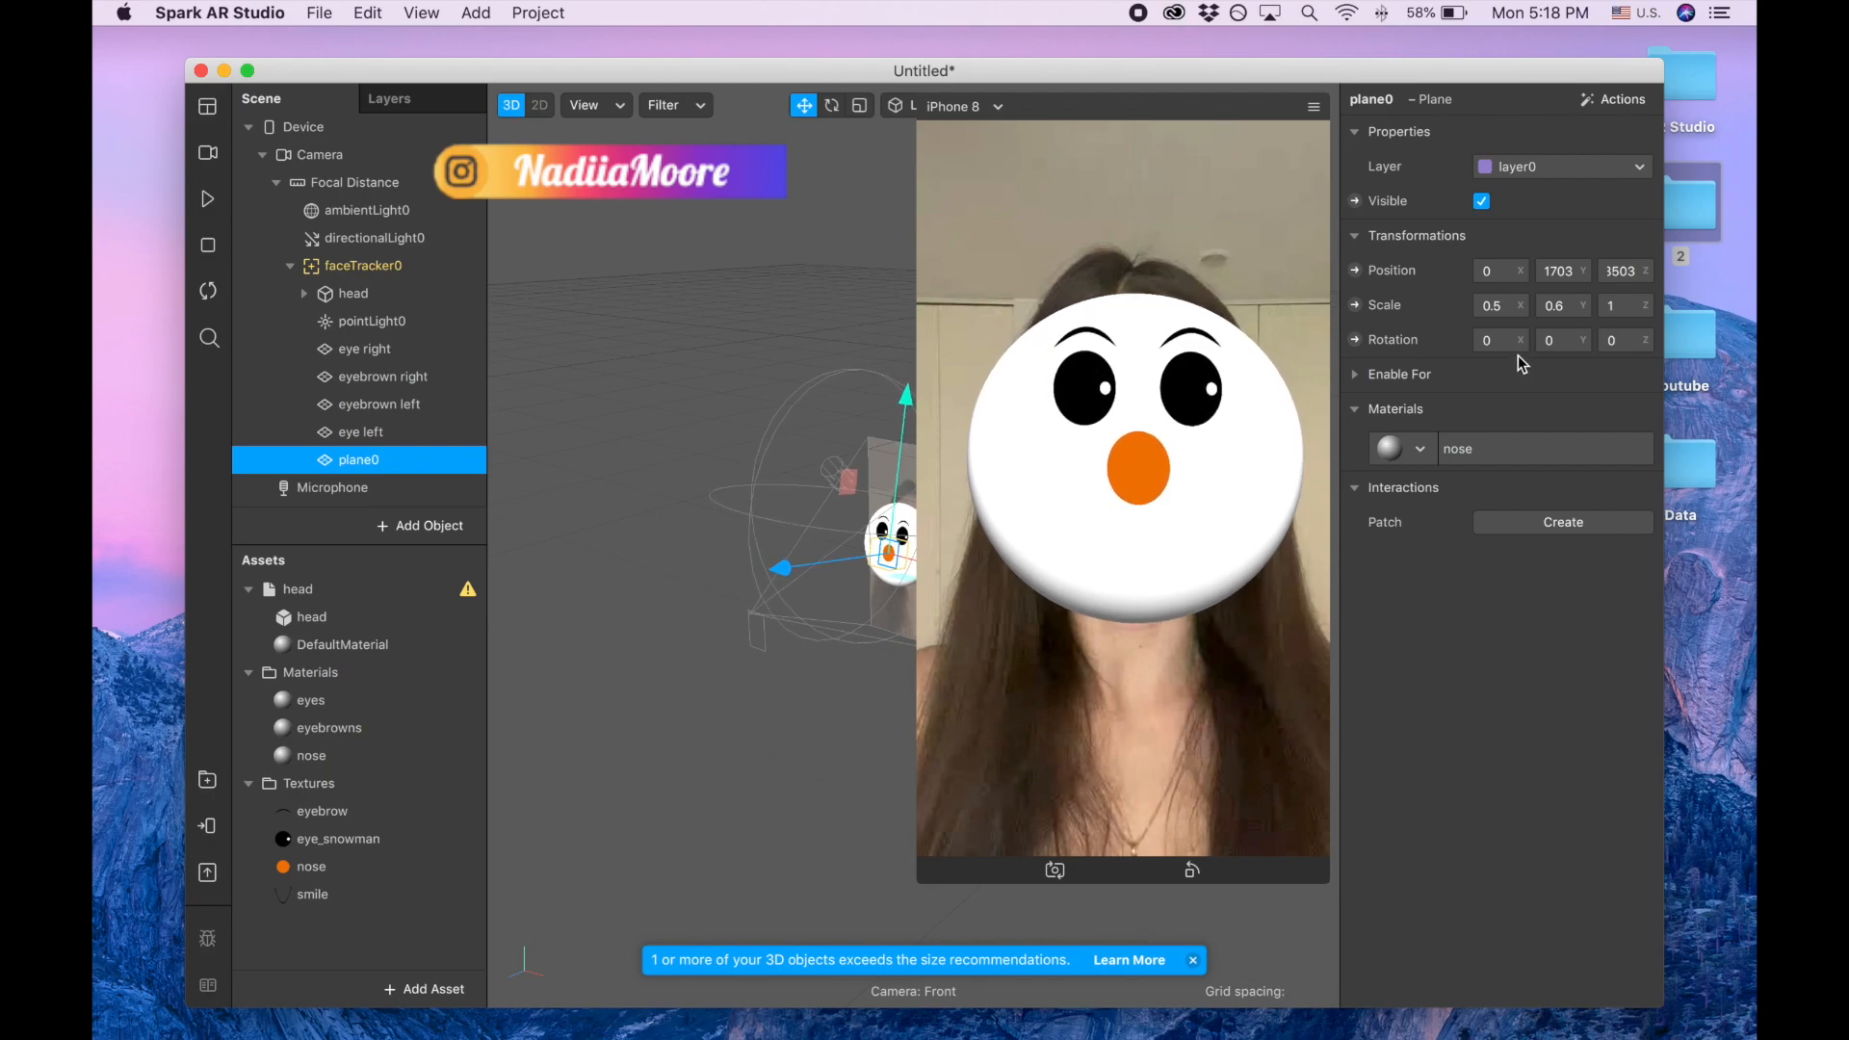
- Try a Y scale of 0.65 on plane0 and return it to 0.6
left_click(1572, 306)
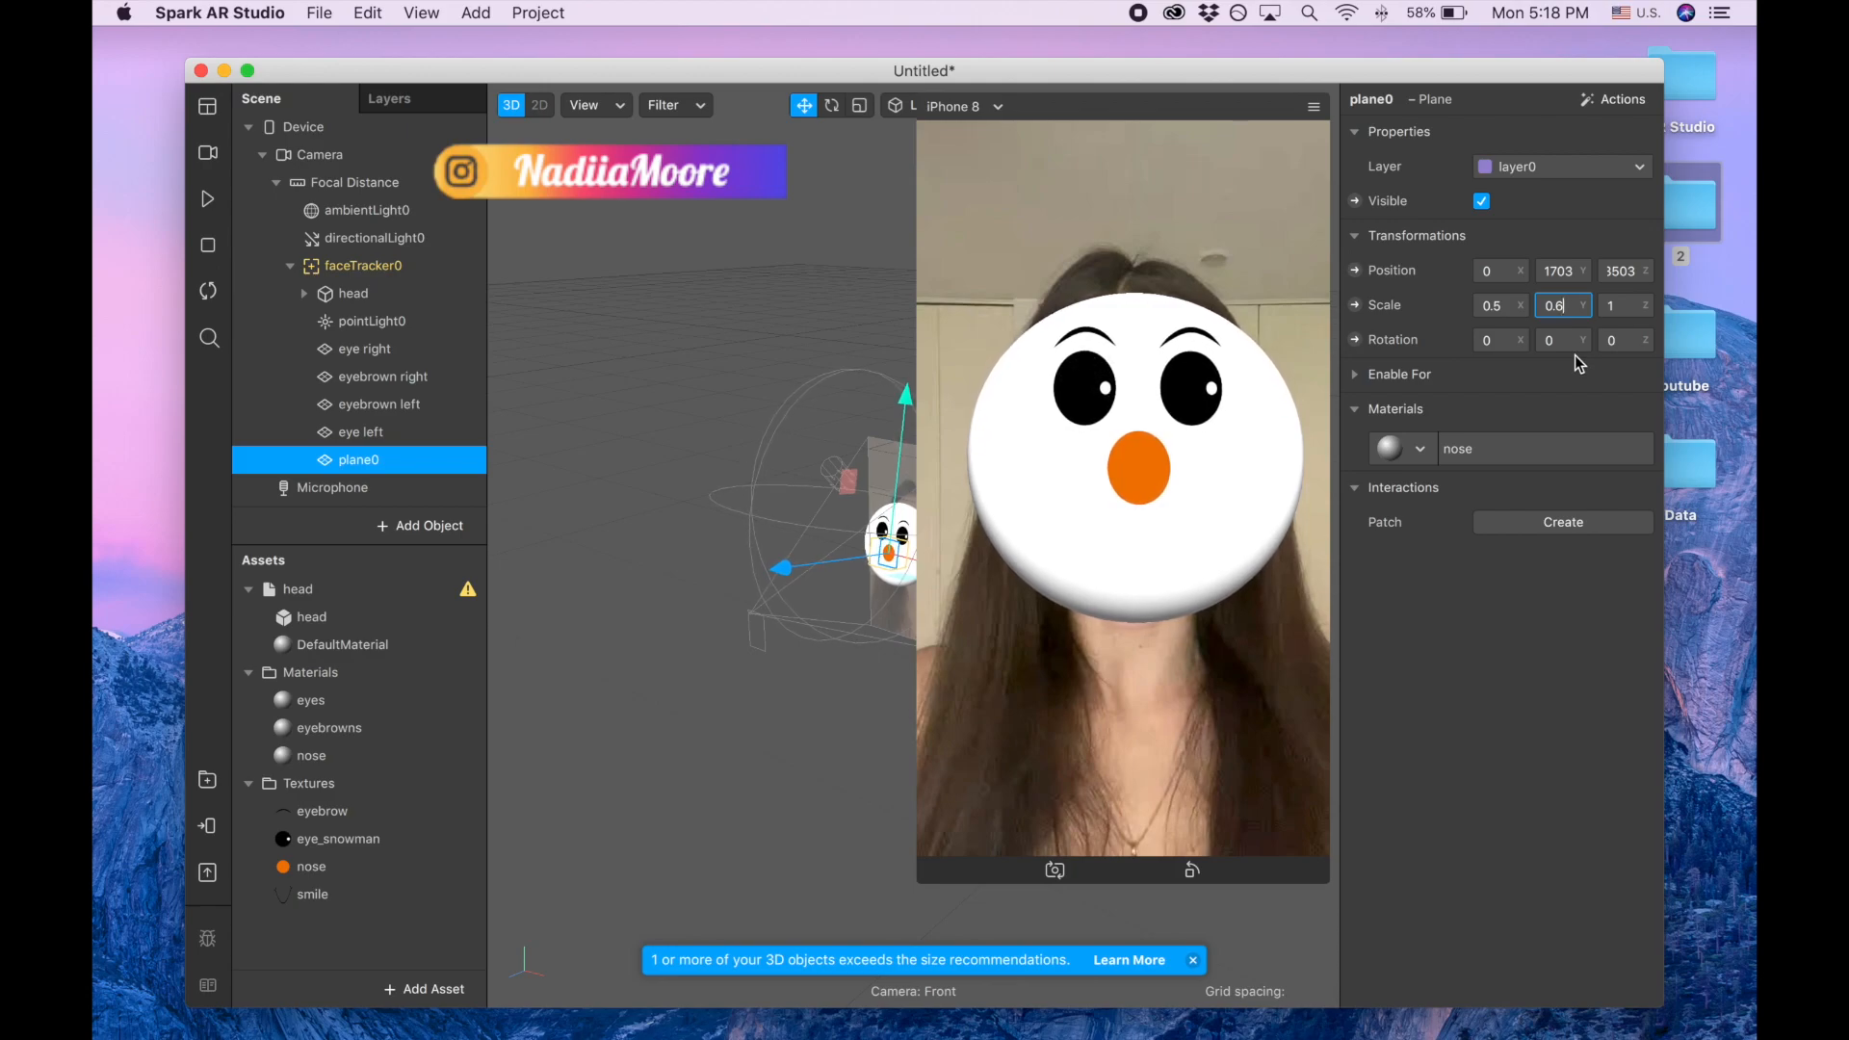
type("5")
key("Return")
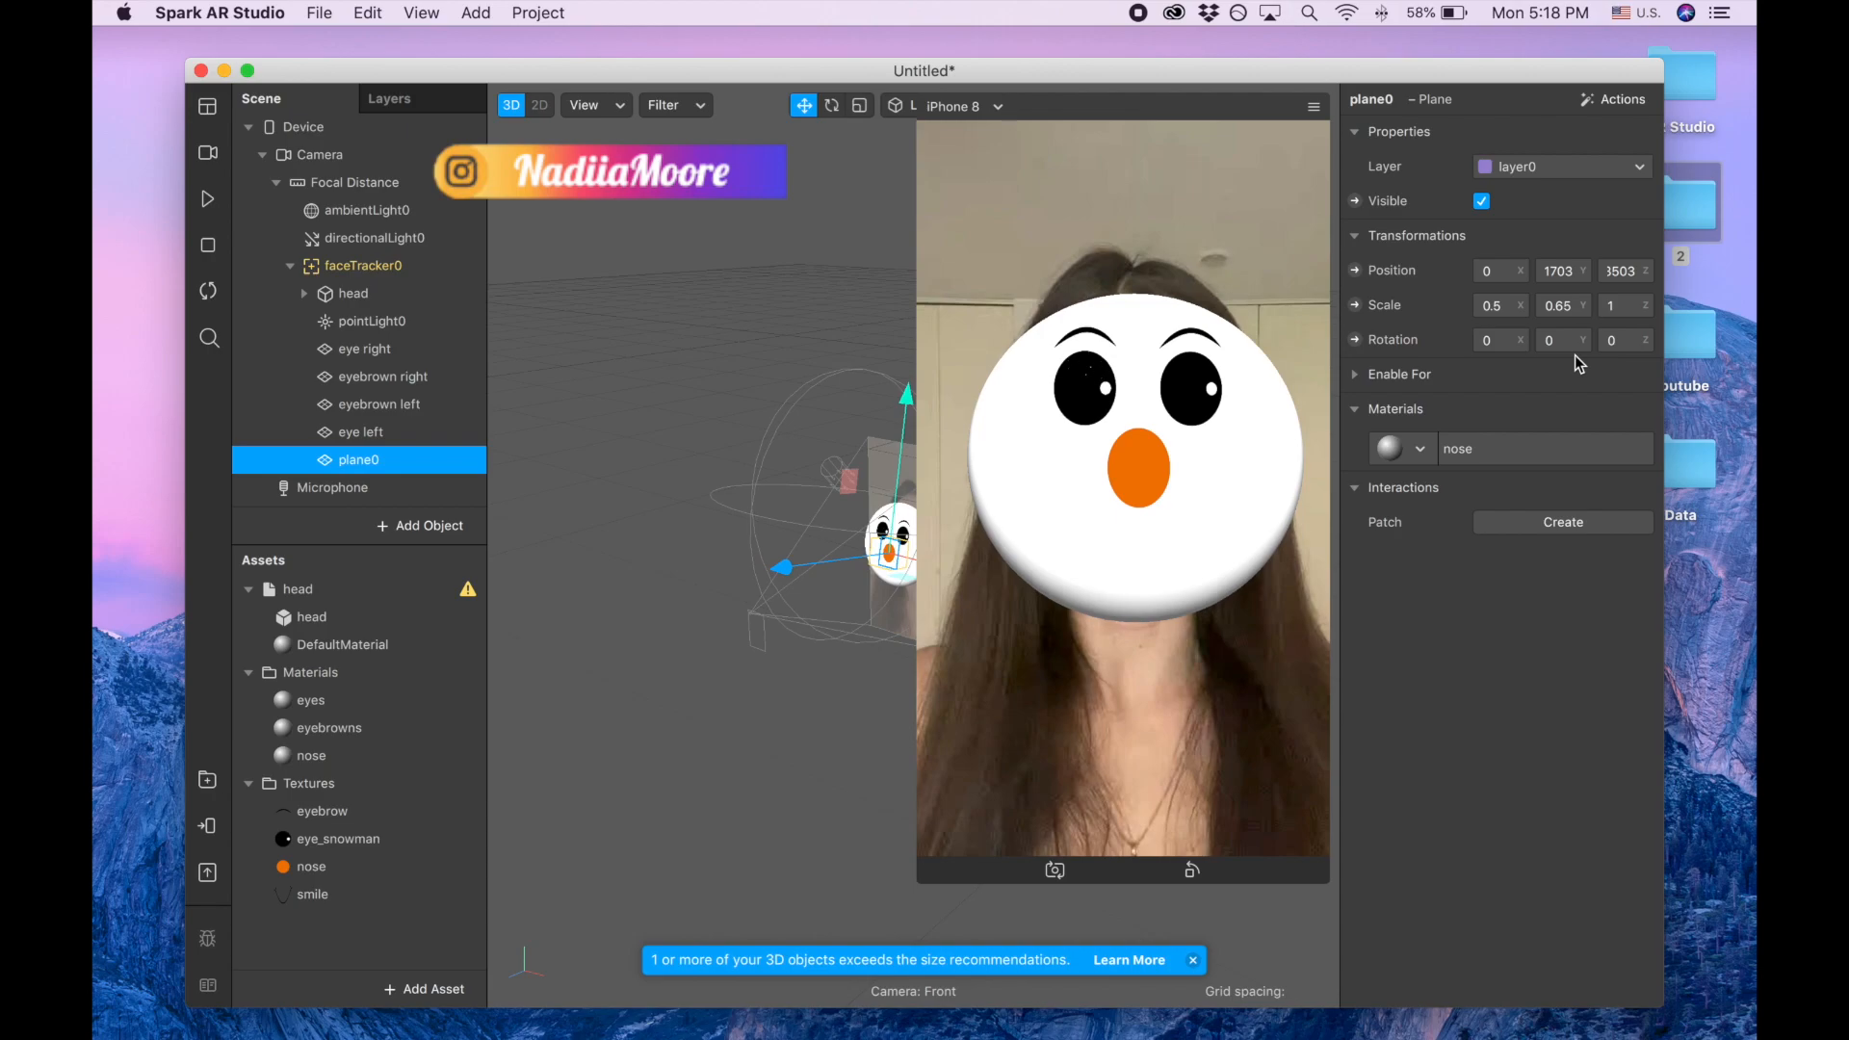
left_click(1577, 306)
key("BackSpace")
key("Return")
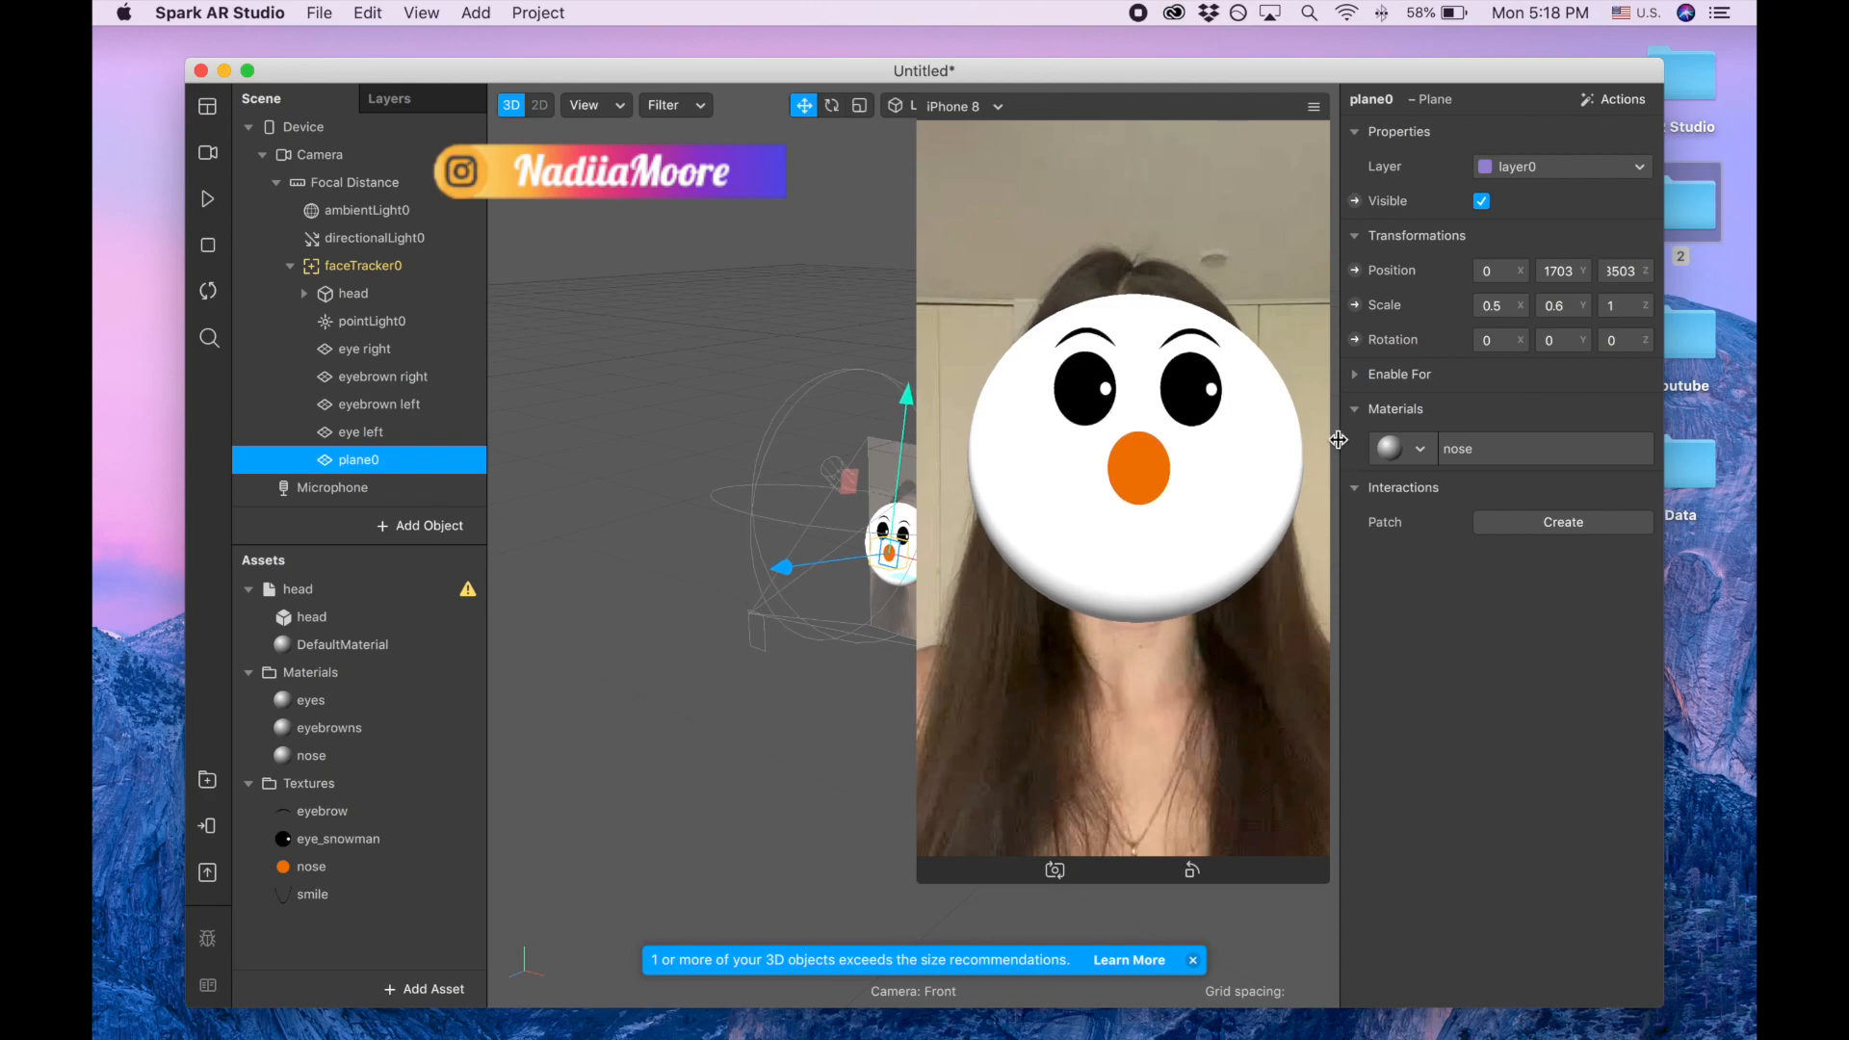
- Rename plane0 in the scene as "nose"
double_click(377, 461)
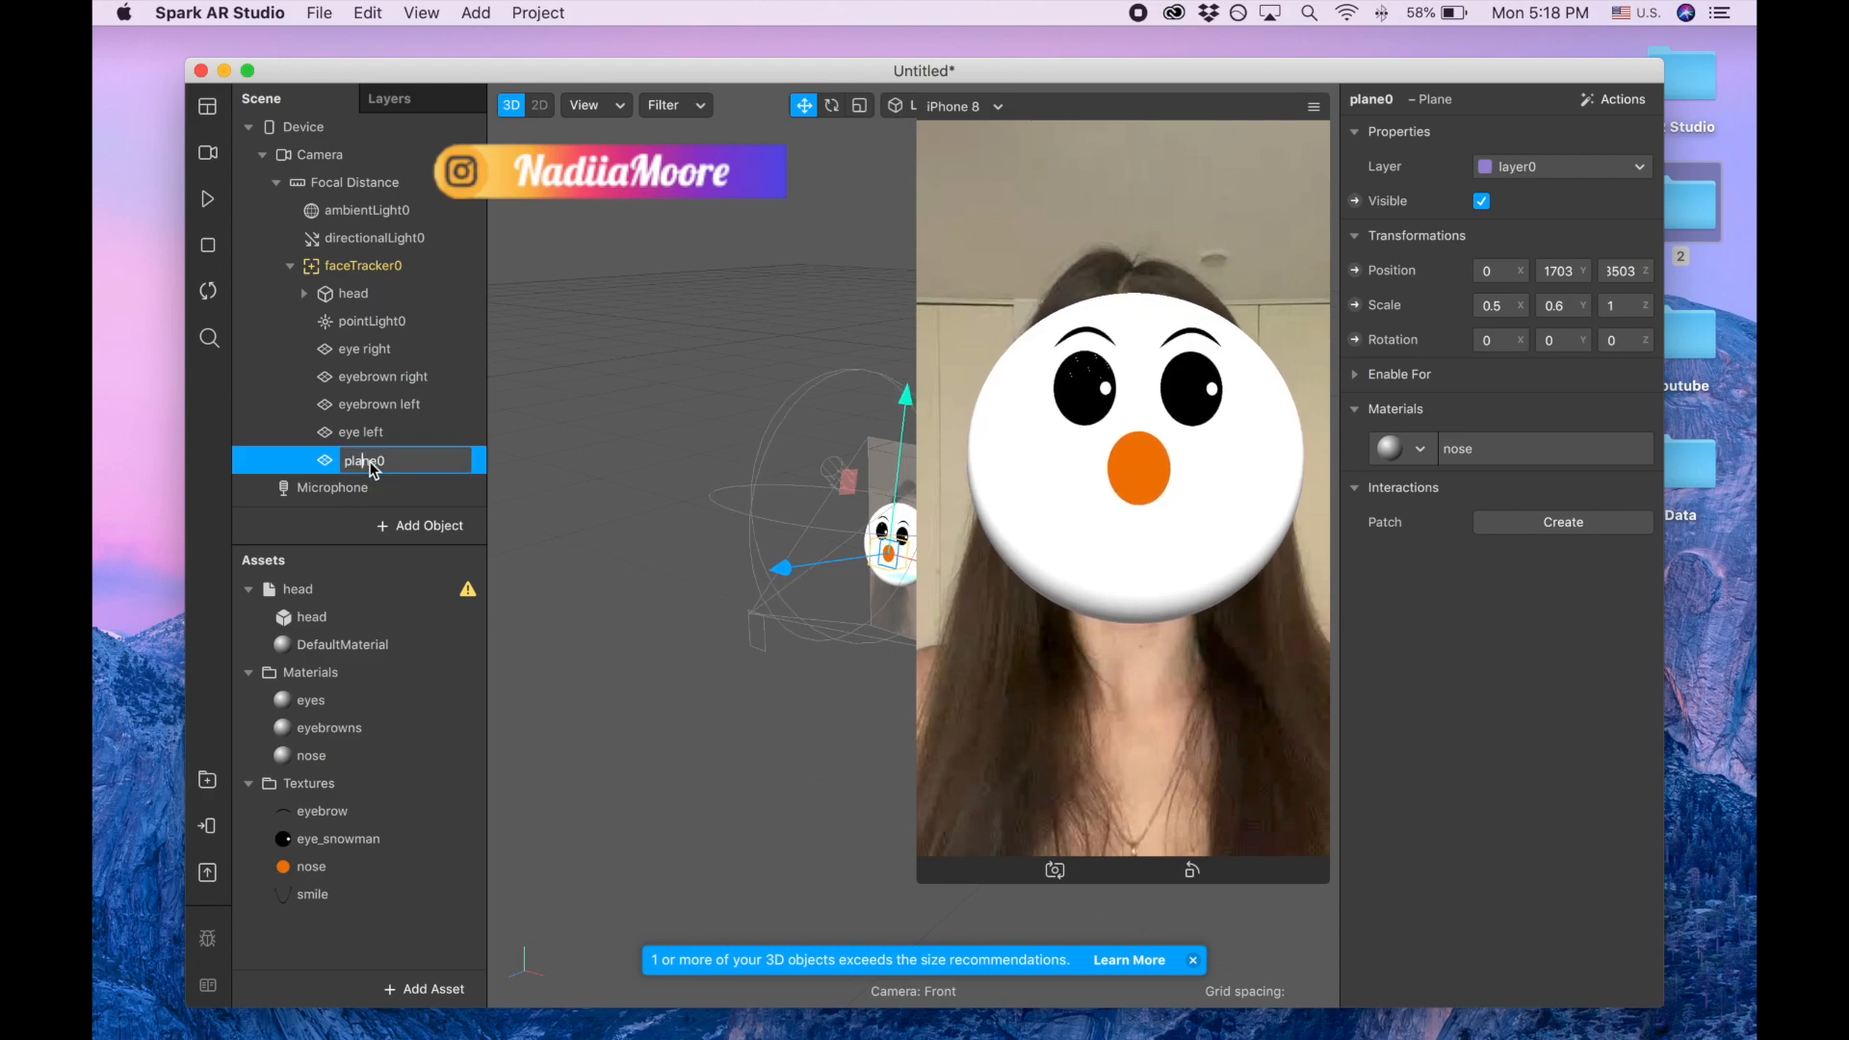
key("BackSpace")
key("BackSpace")
key("BackSpace")
key("BackSpace")
key("BackSpace")
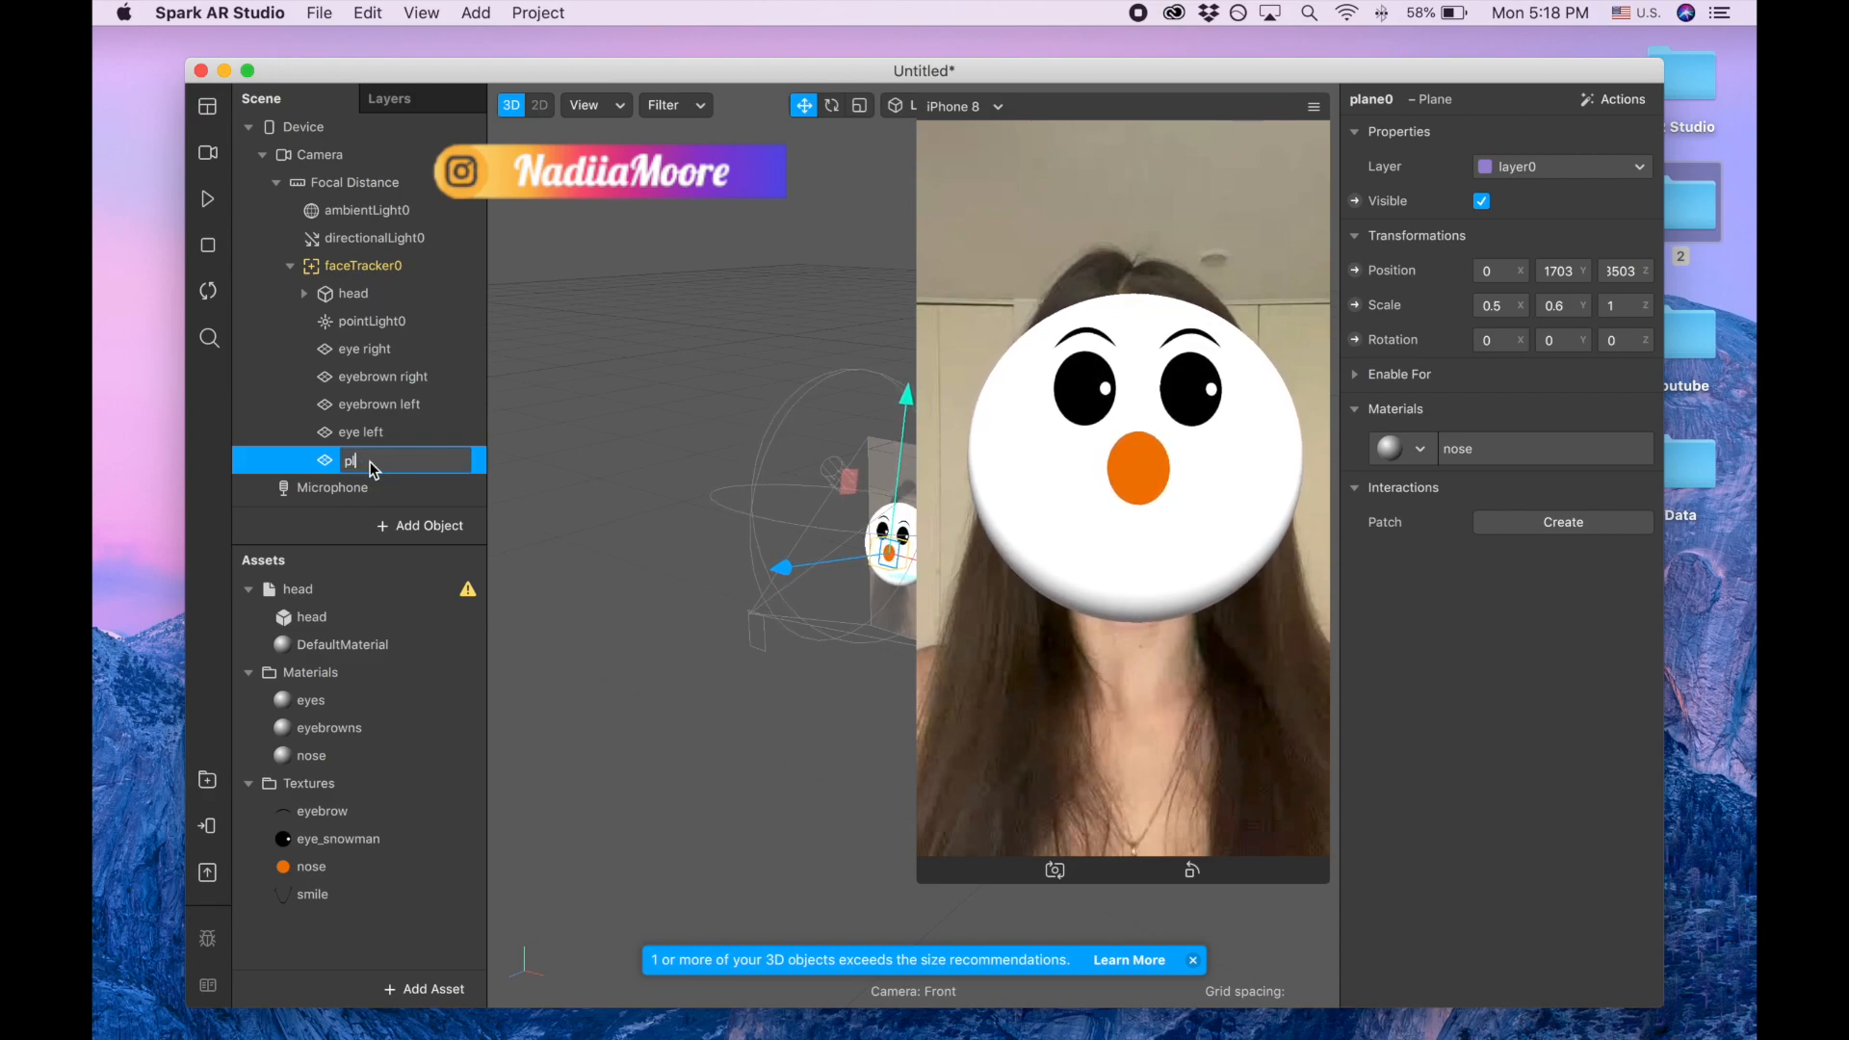
type("nose")
key("Return")
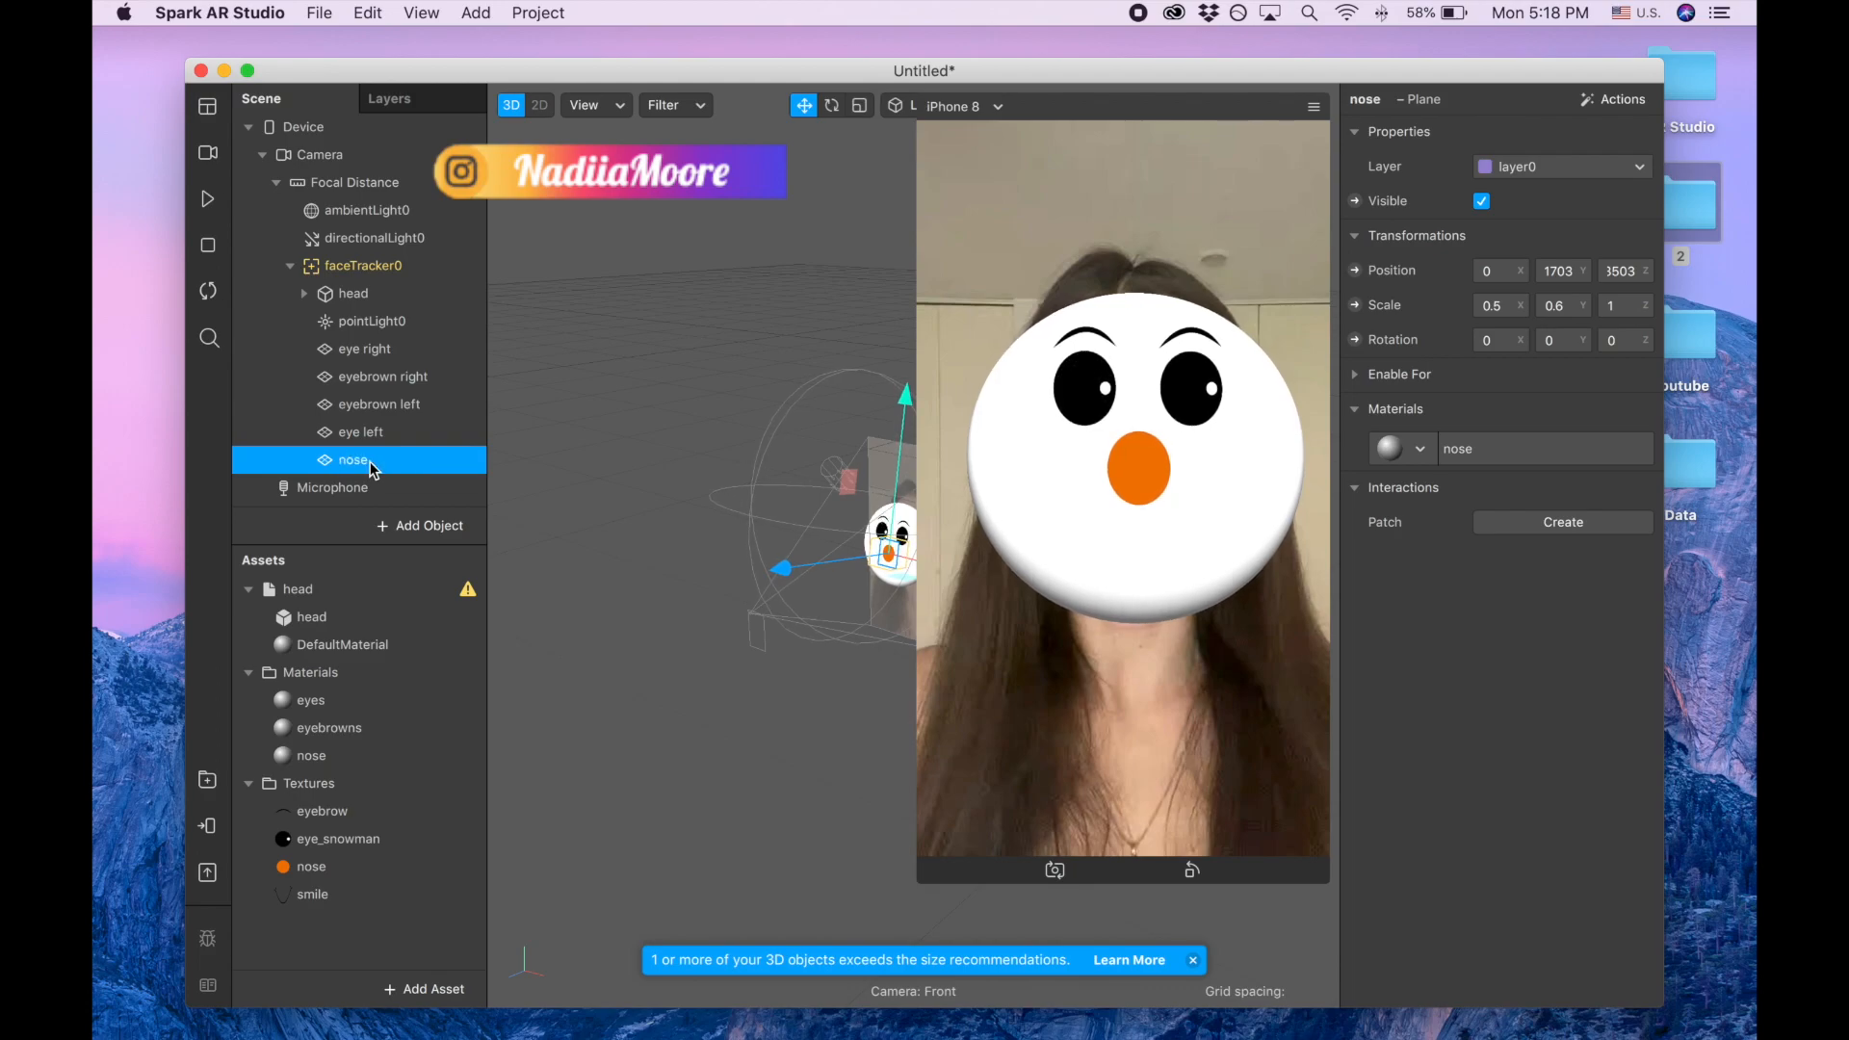
- Add another plane under faceTracker0 and rename it "smile"
left_click(395, 277)
right_click(395, 277)
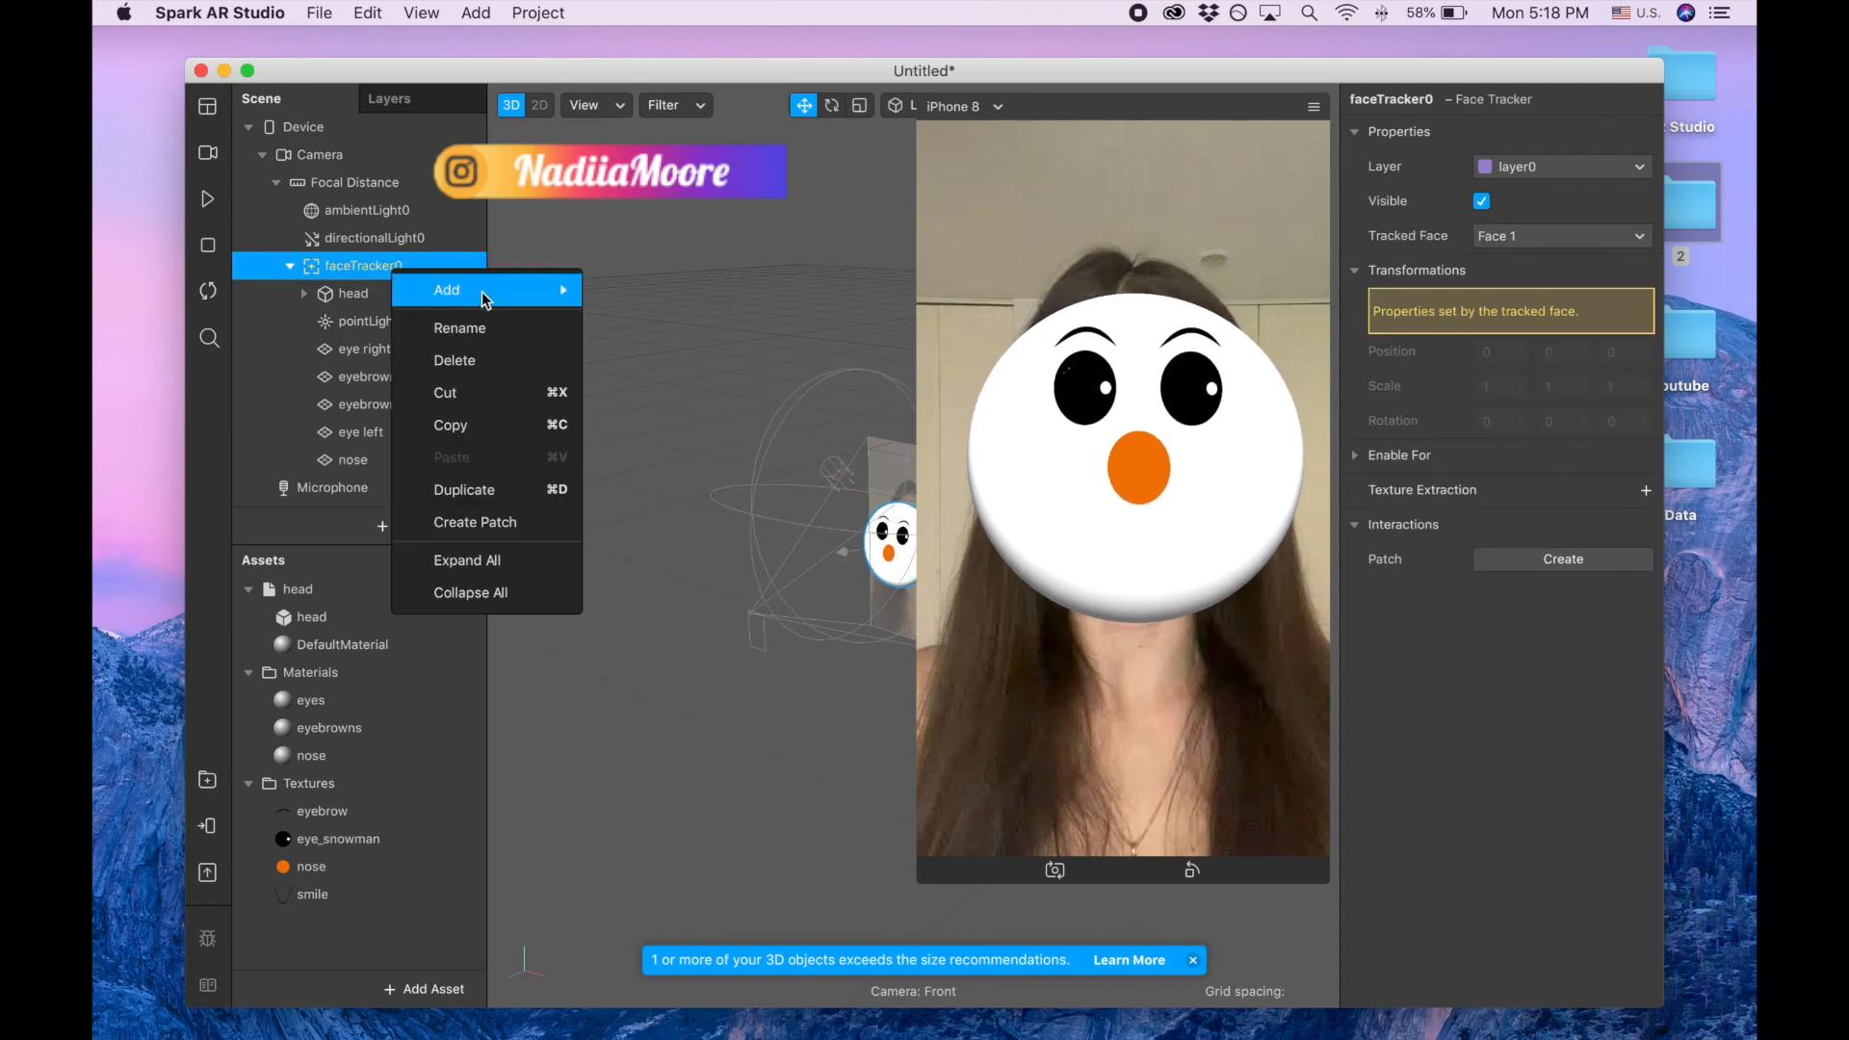
mouse_move(482, 291)
left_click(680, 425)
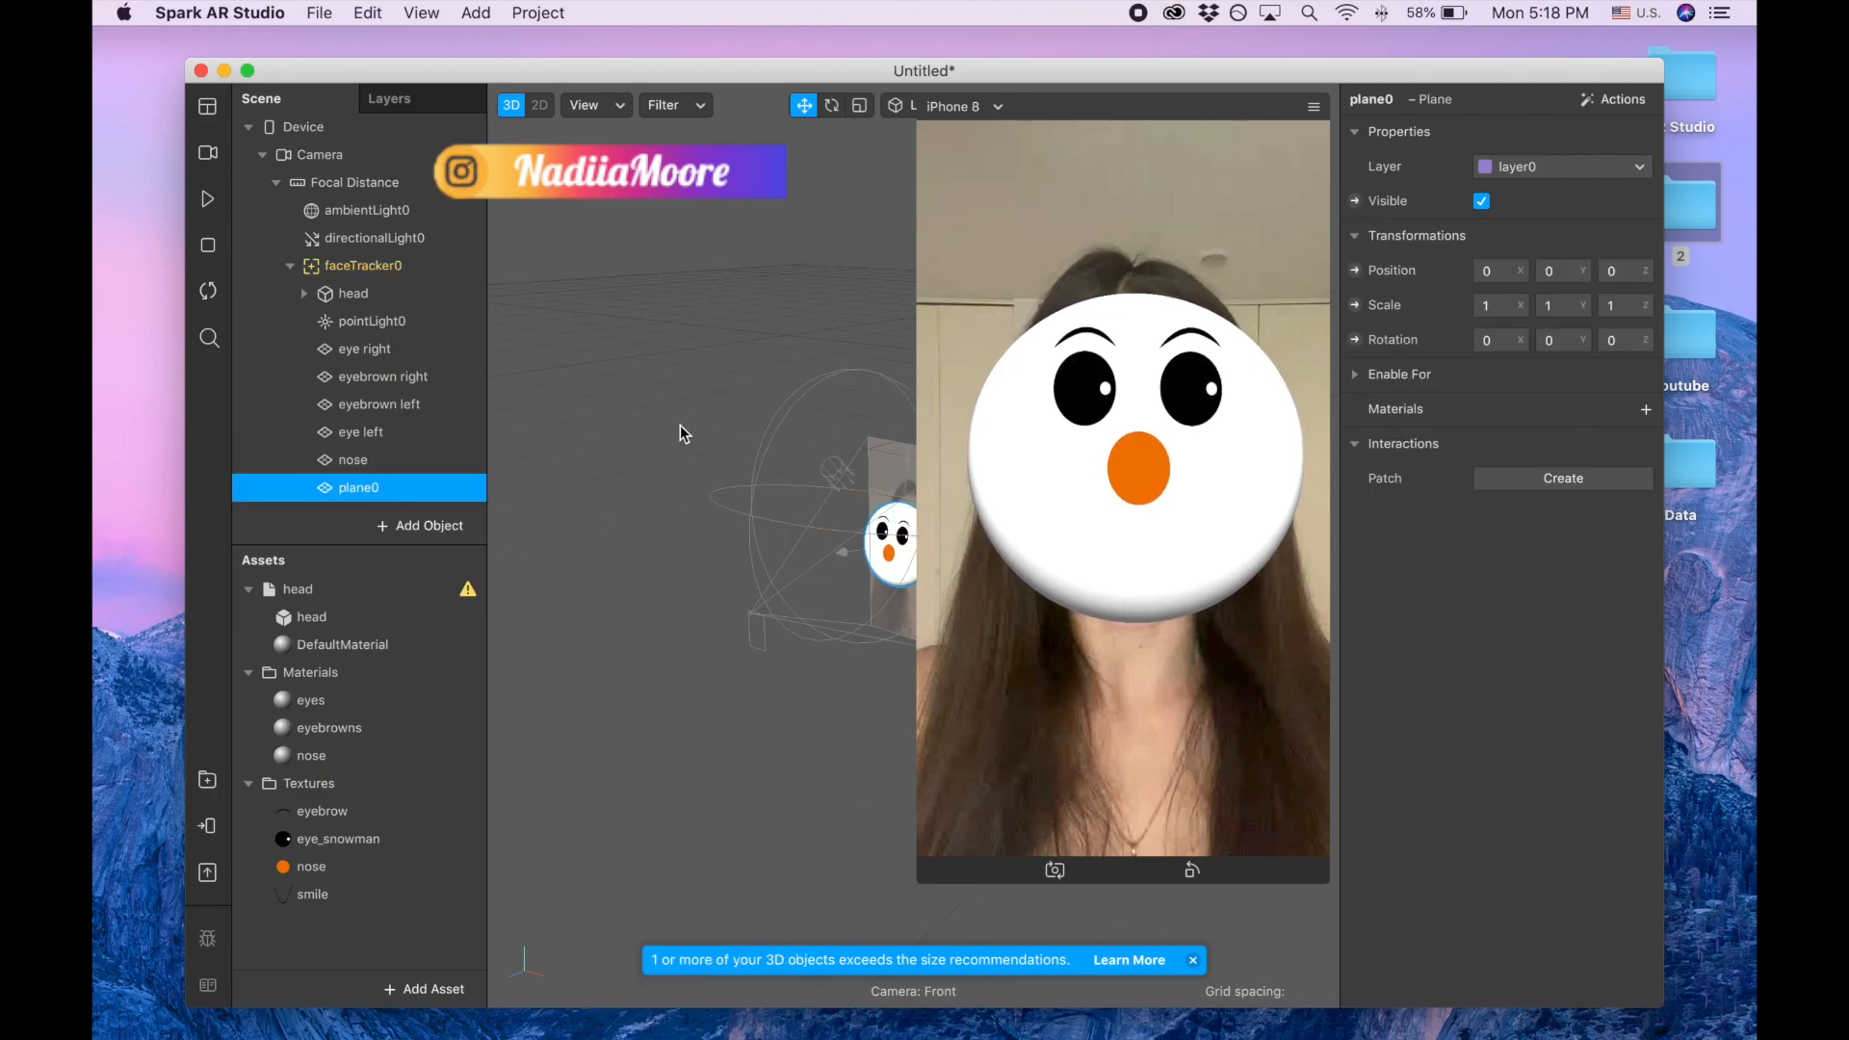
double_click(401, 493)
type("smile")
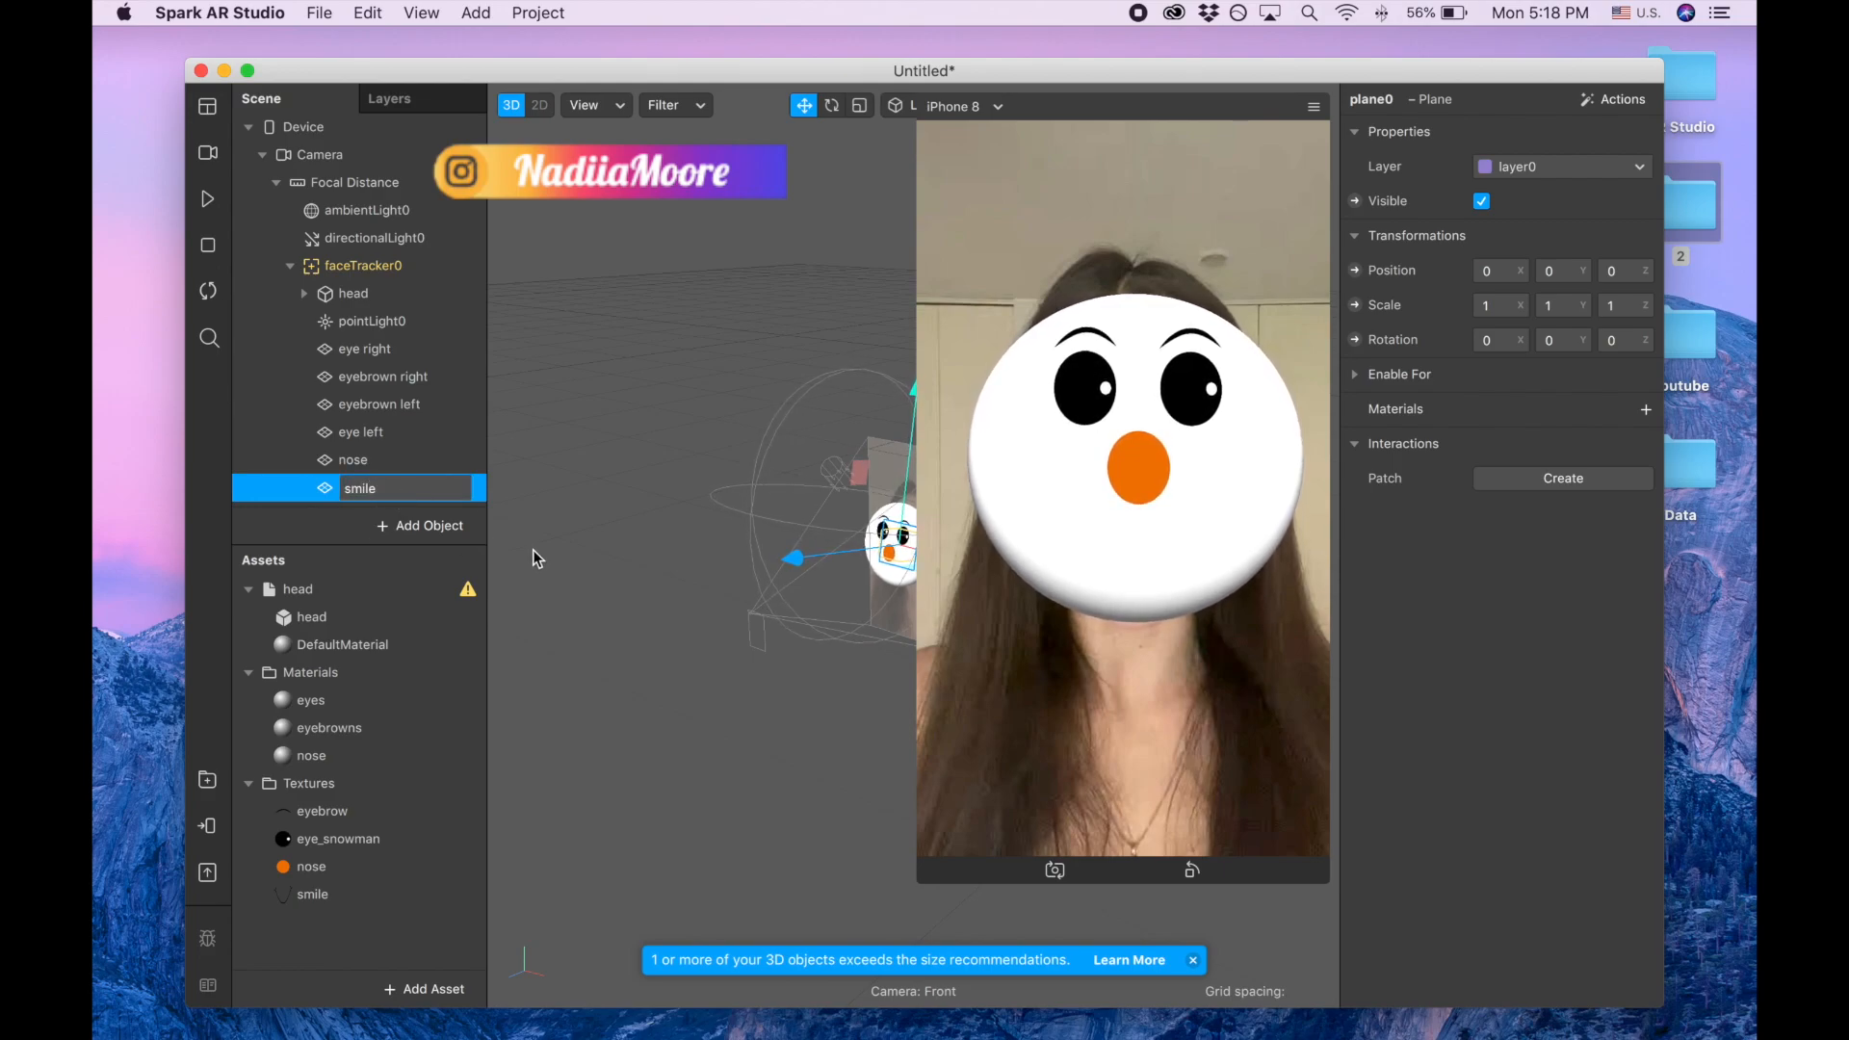
key("Return")
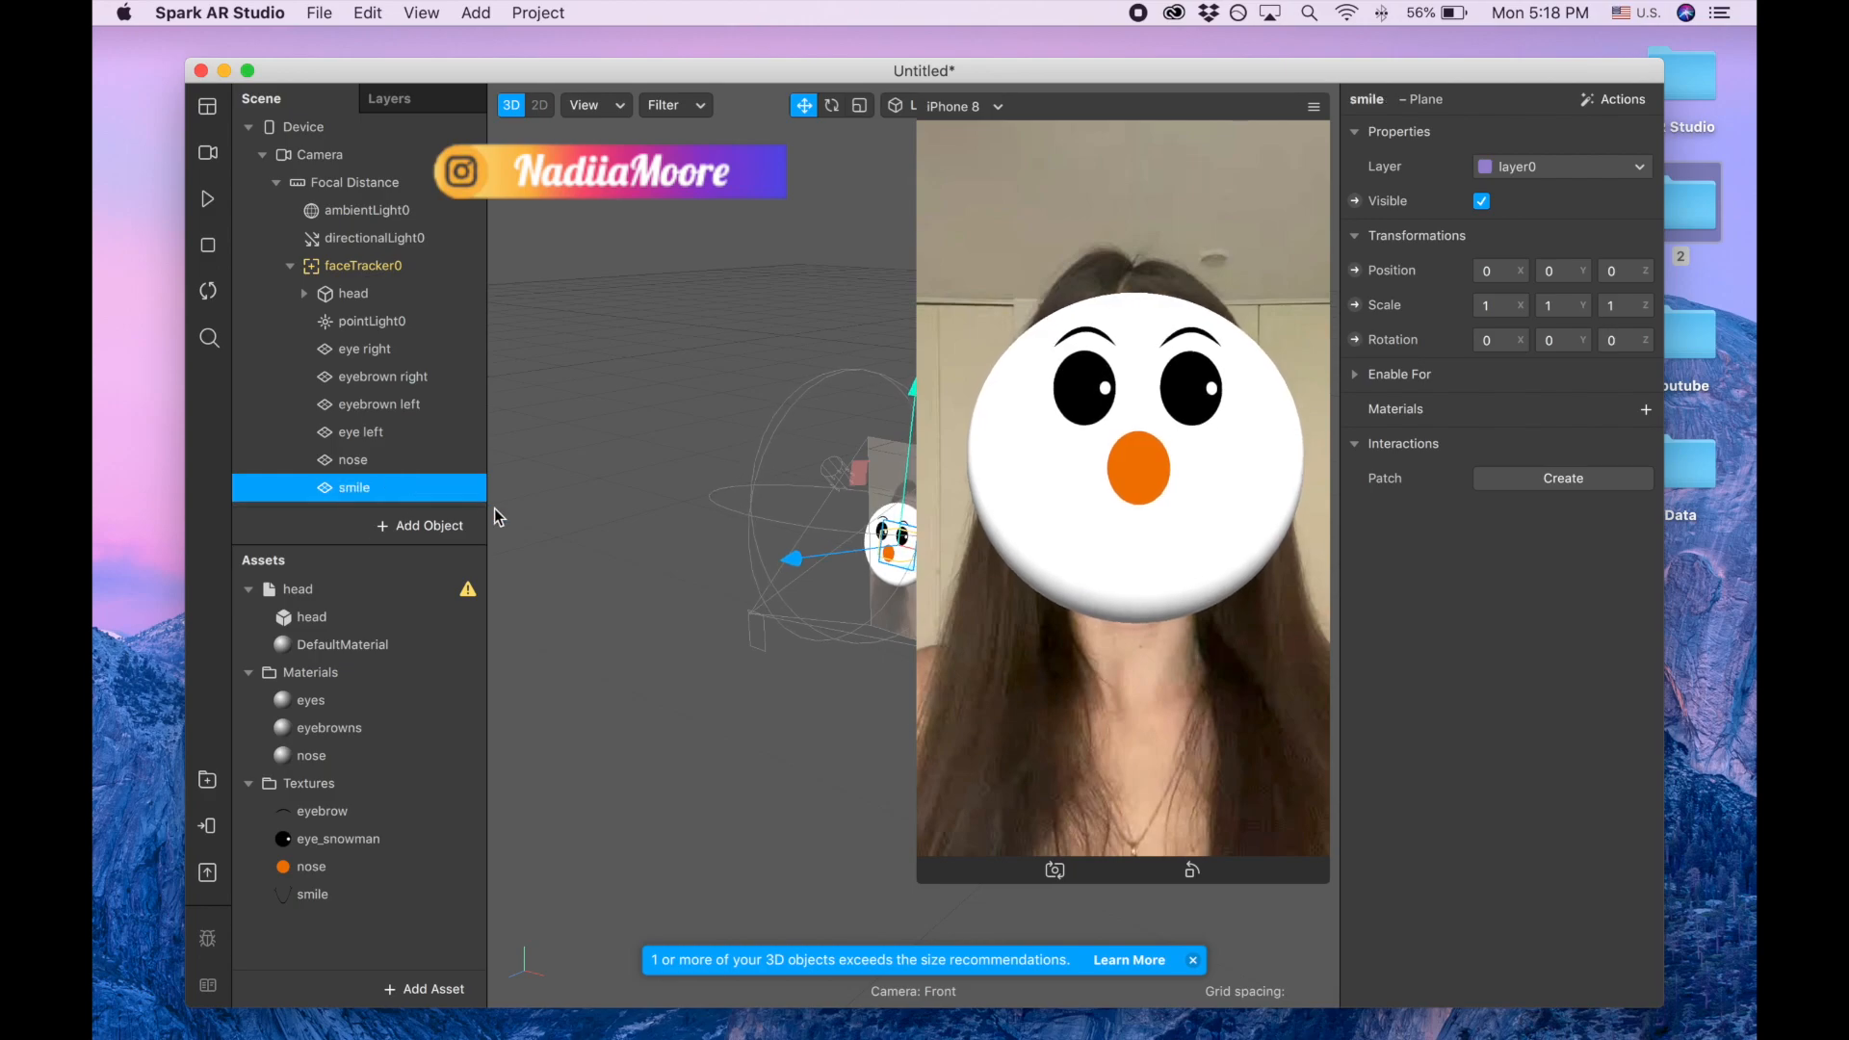
- Create a new material for the smile plane and rename that material "smile"
left_click(1647, 409)
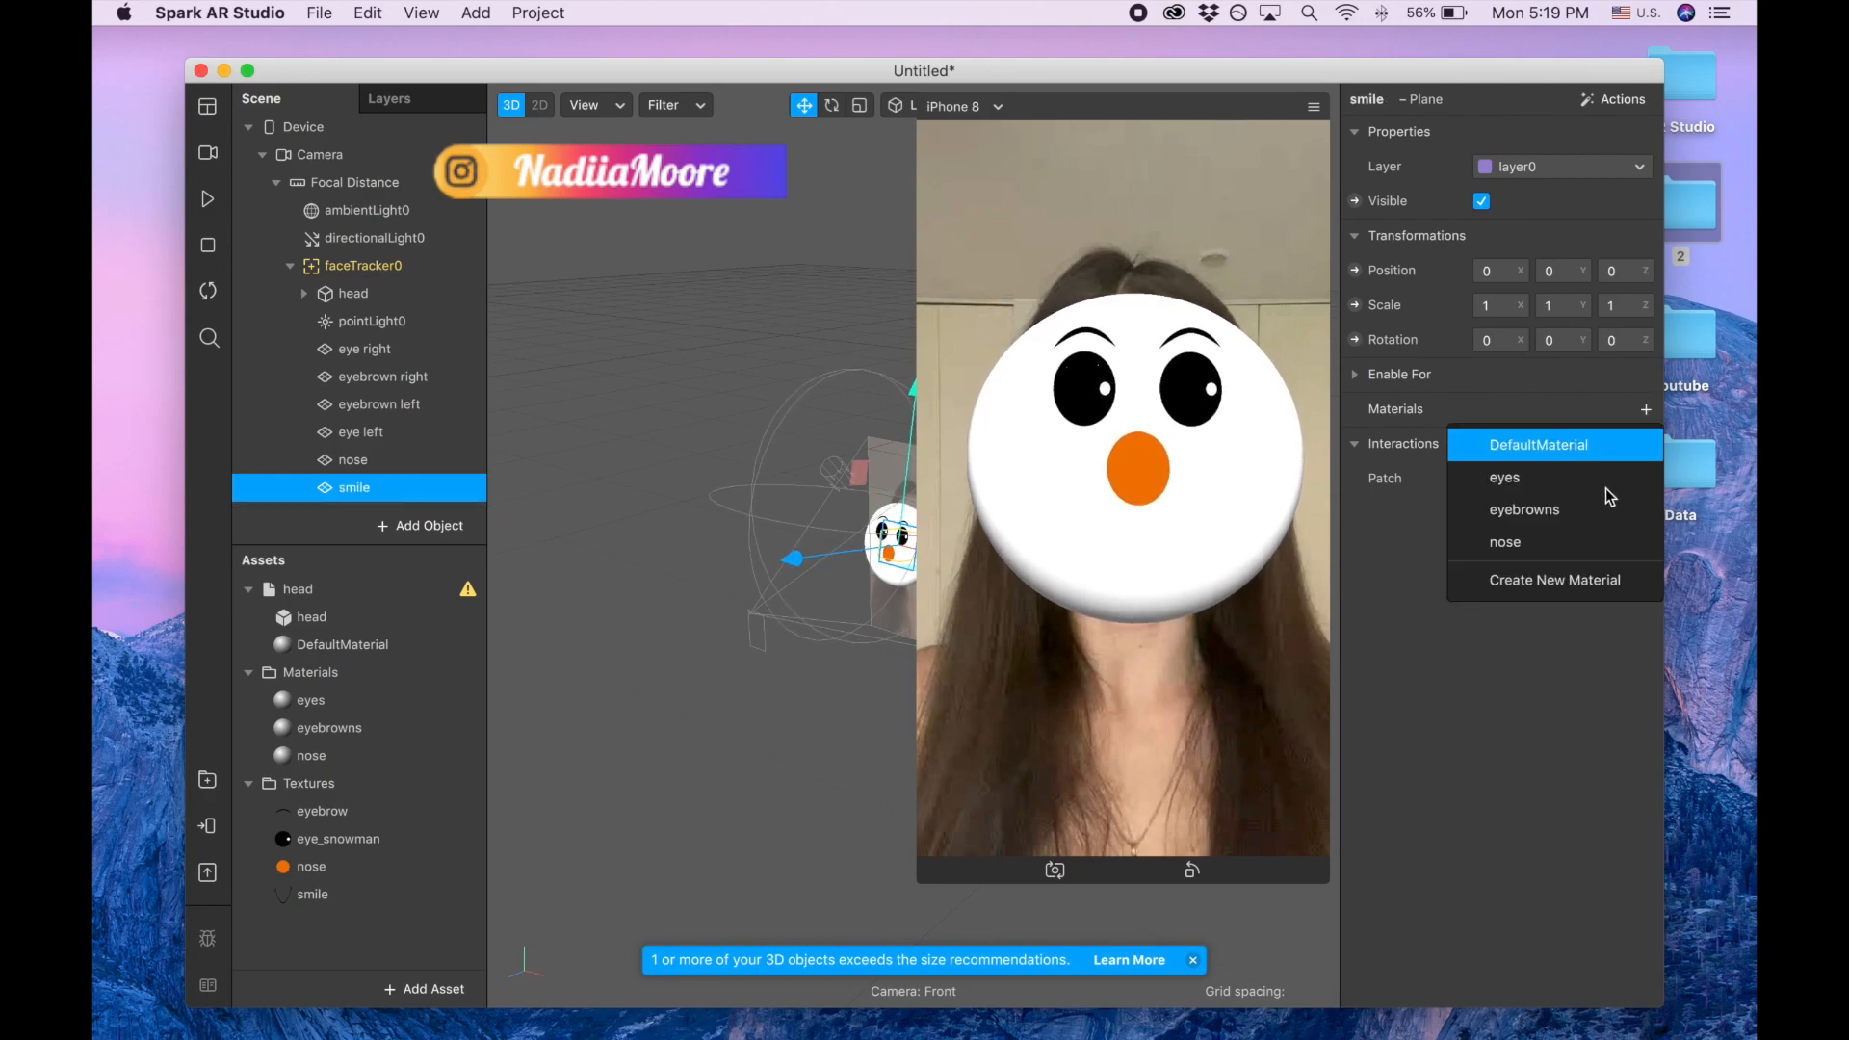
left_click(1577, 582)
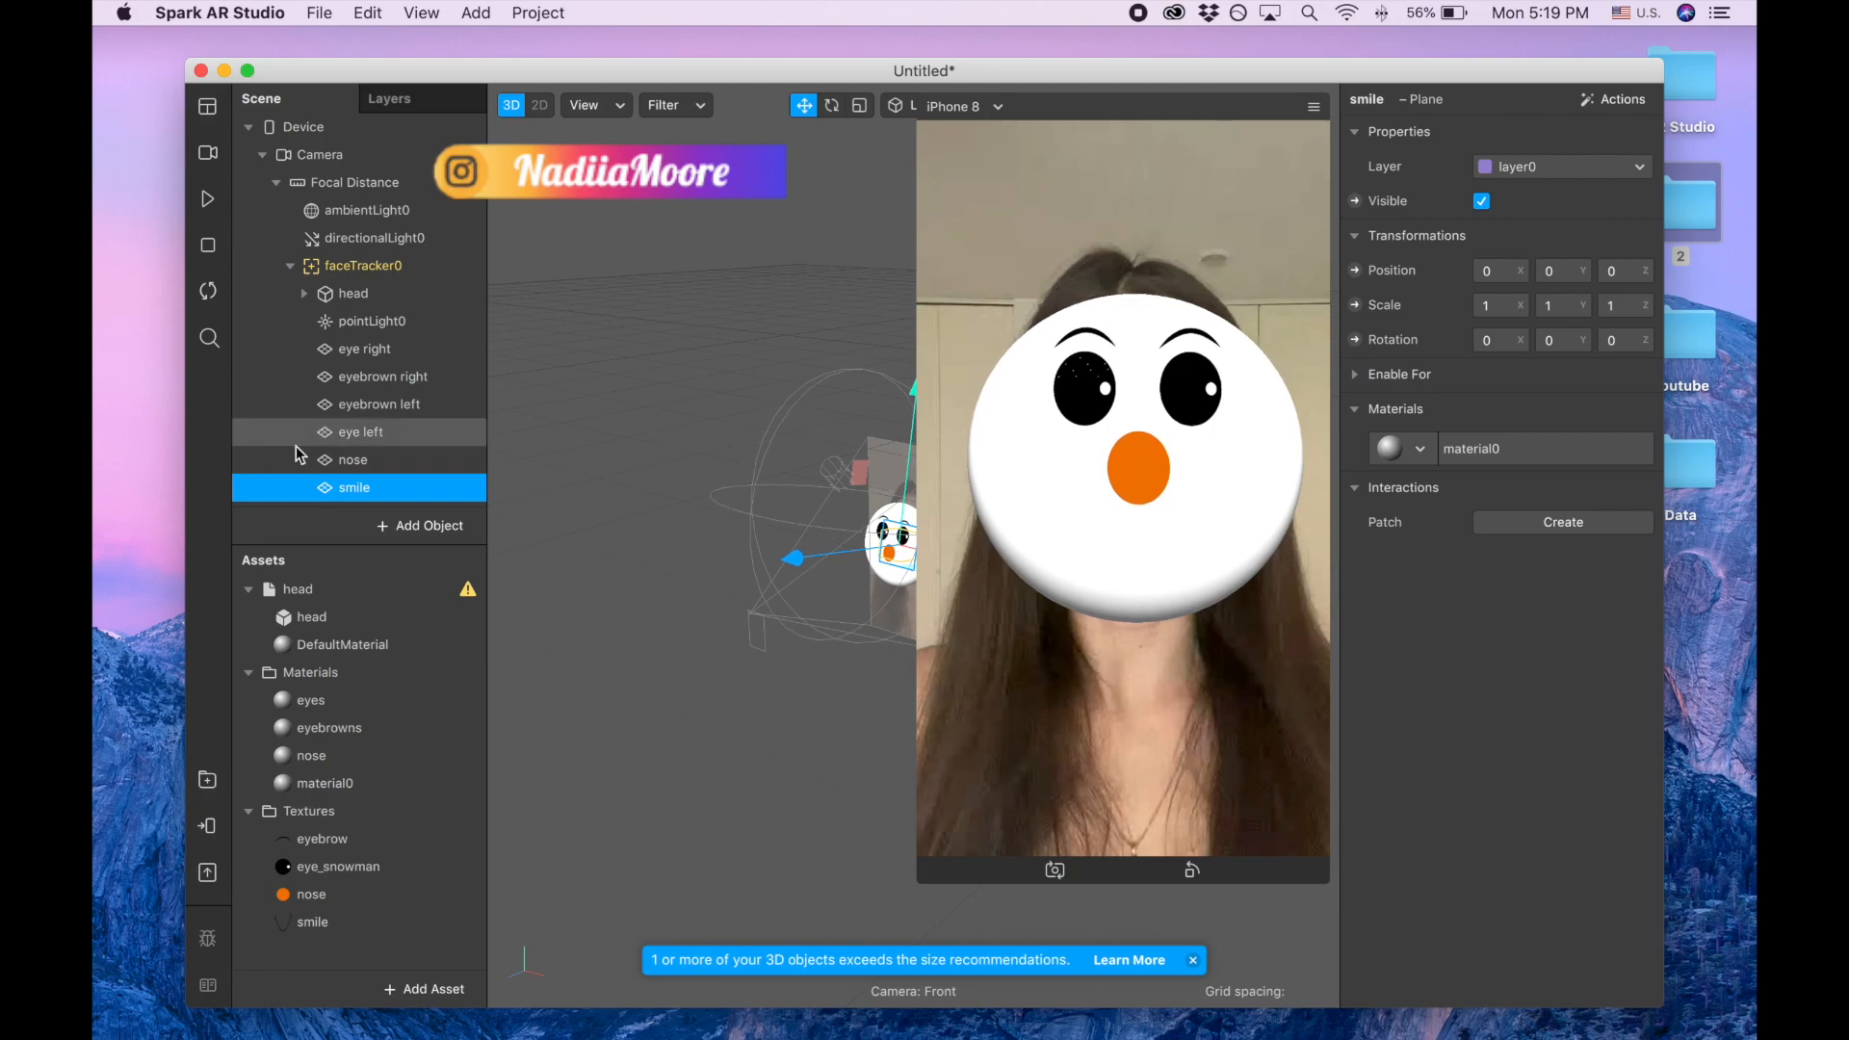
double_click(344, 785)
type("smile")
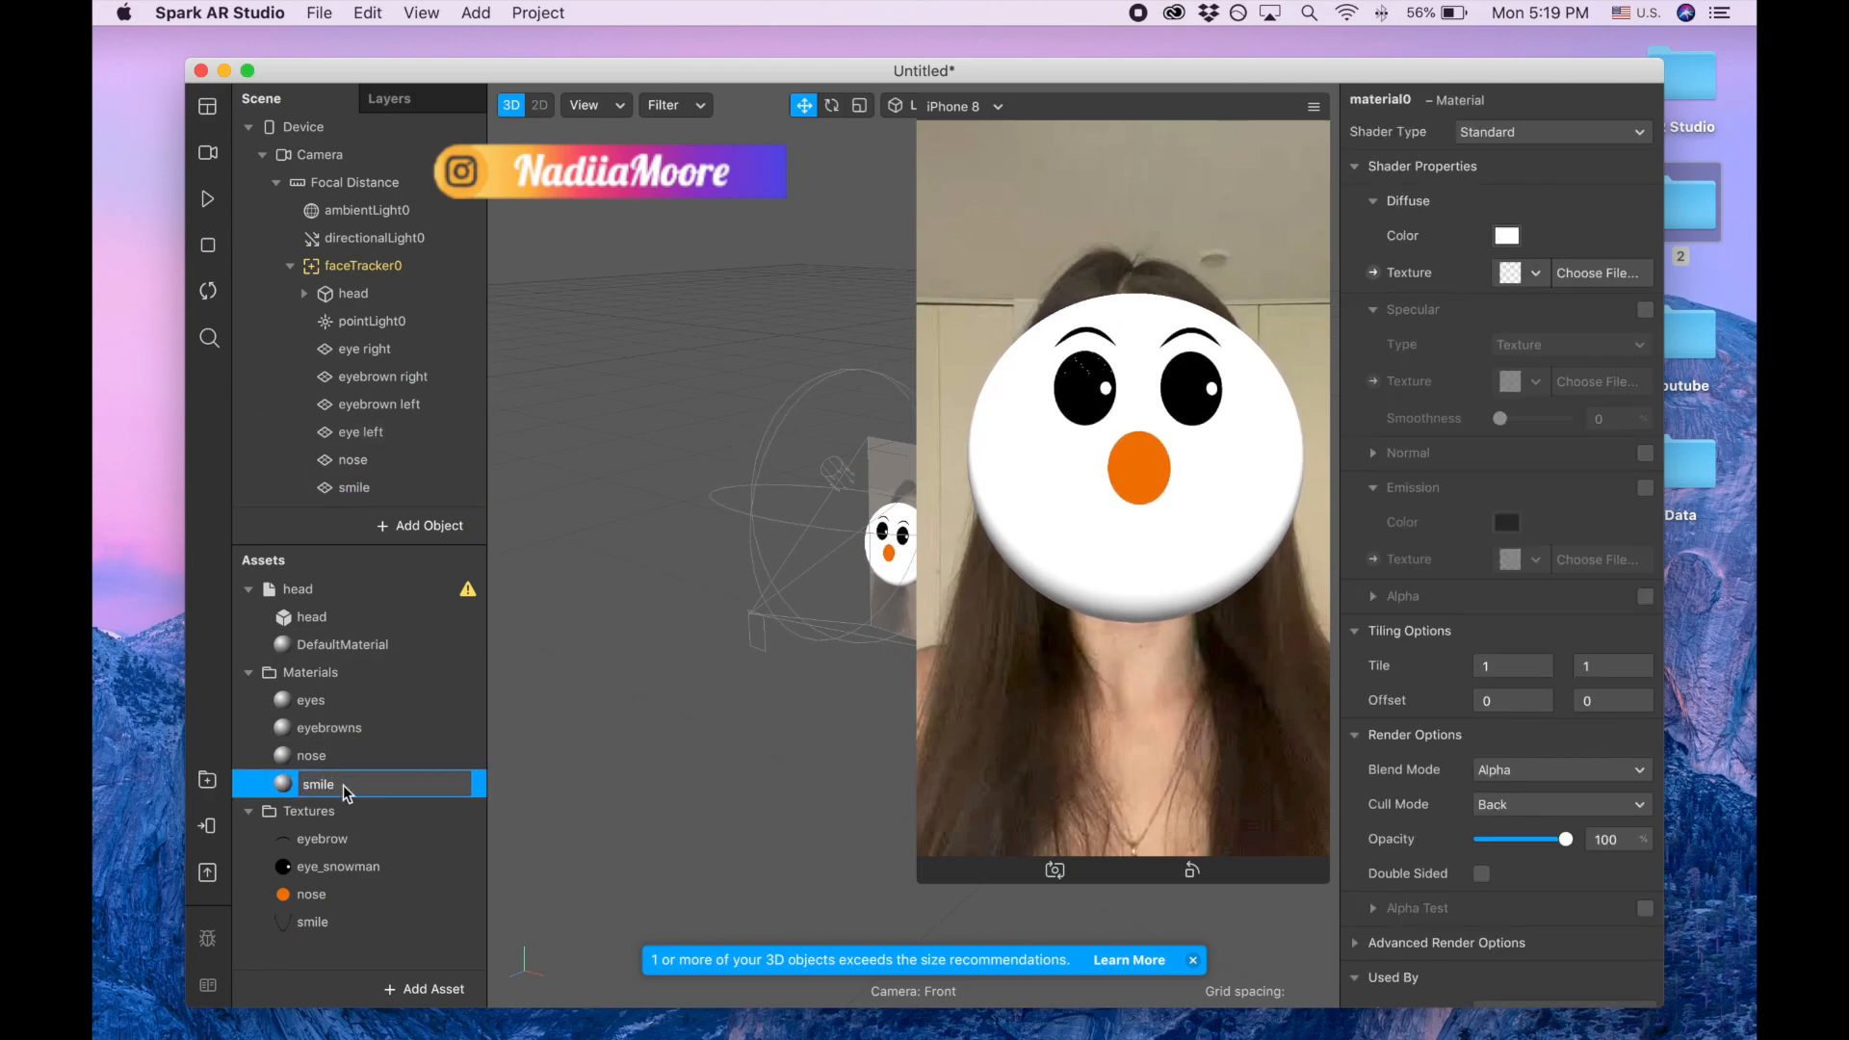
key("Return")
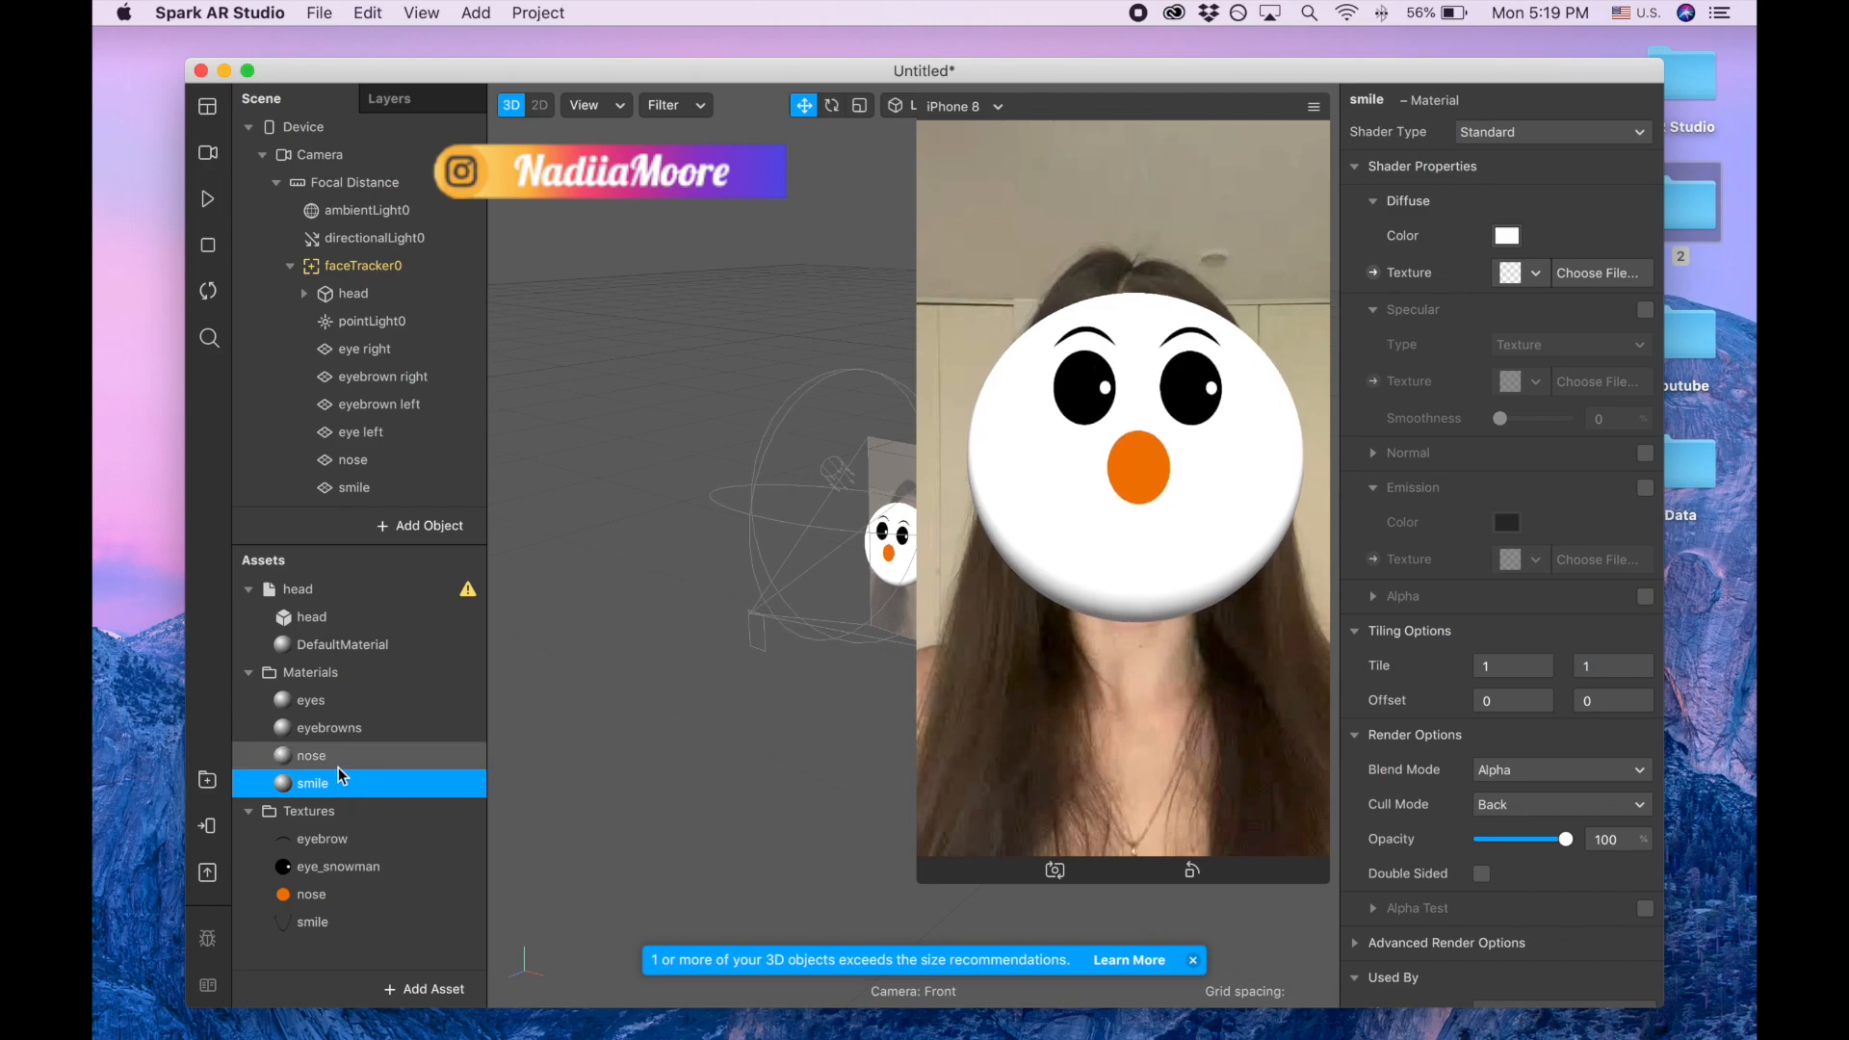
- Set the smile material's shader type to Flat and its diffuse texture to smile
left_click(1517, 135)
left_click(1511, 137)
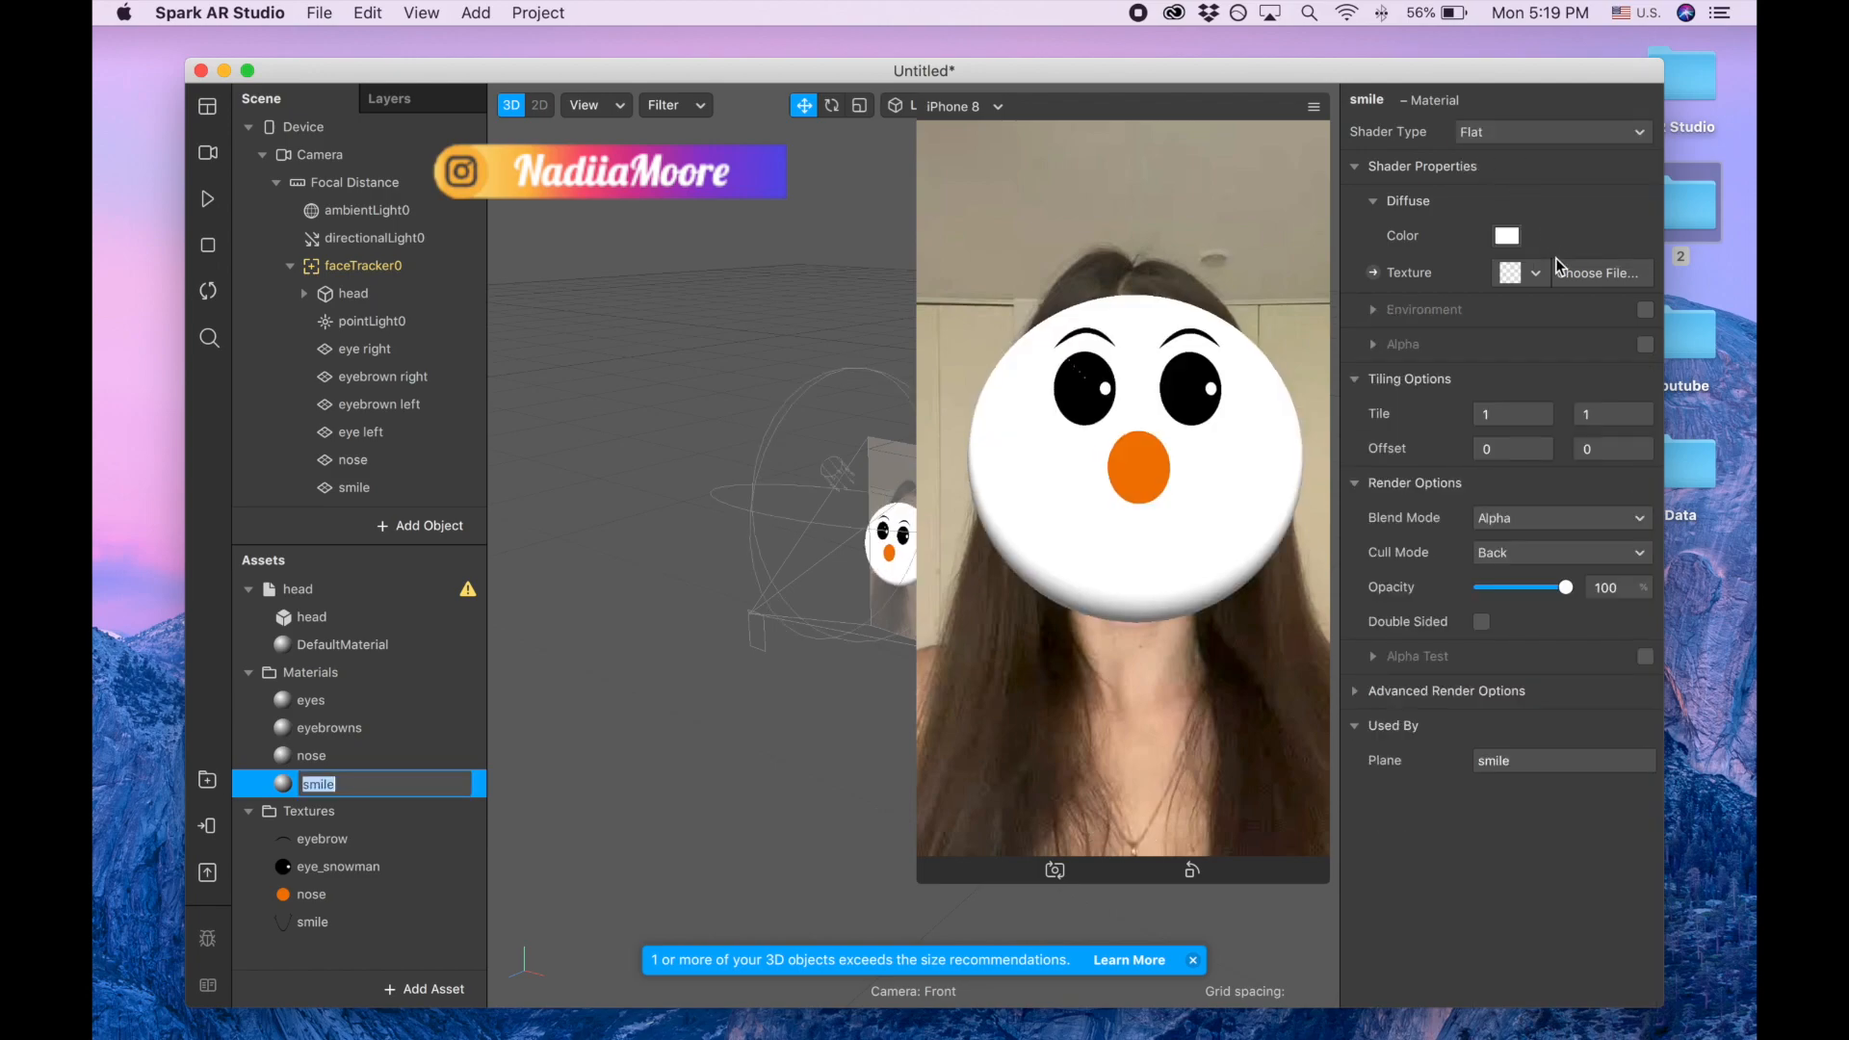
left_click(1539, 279)
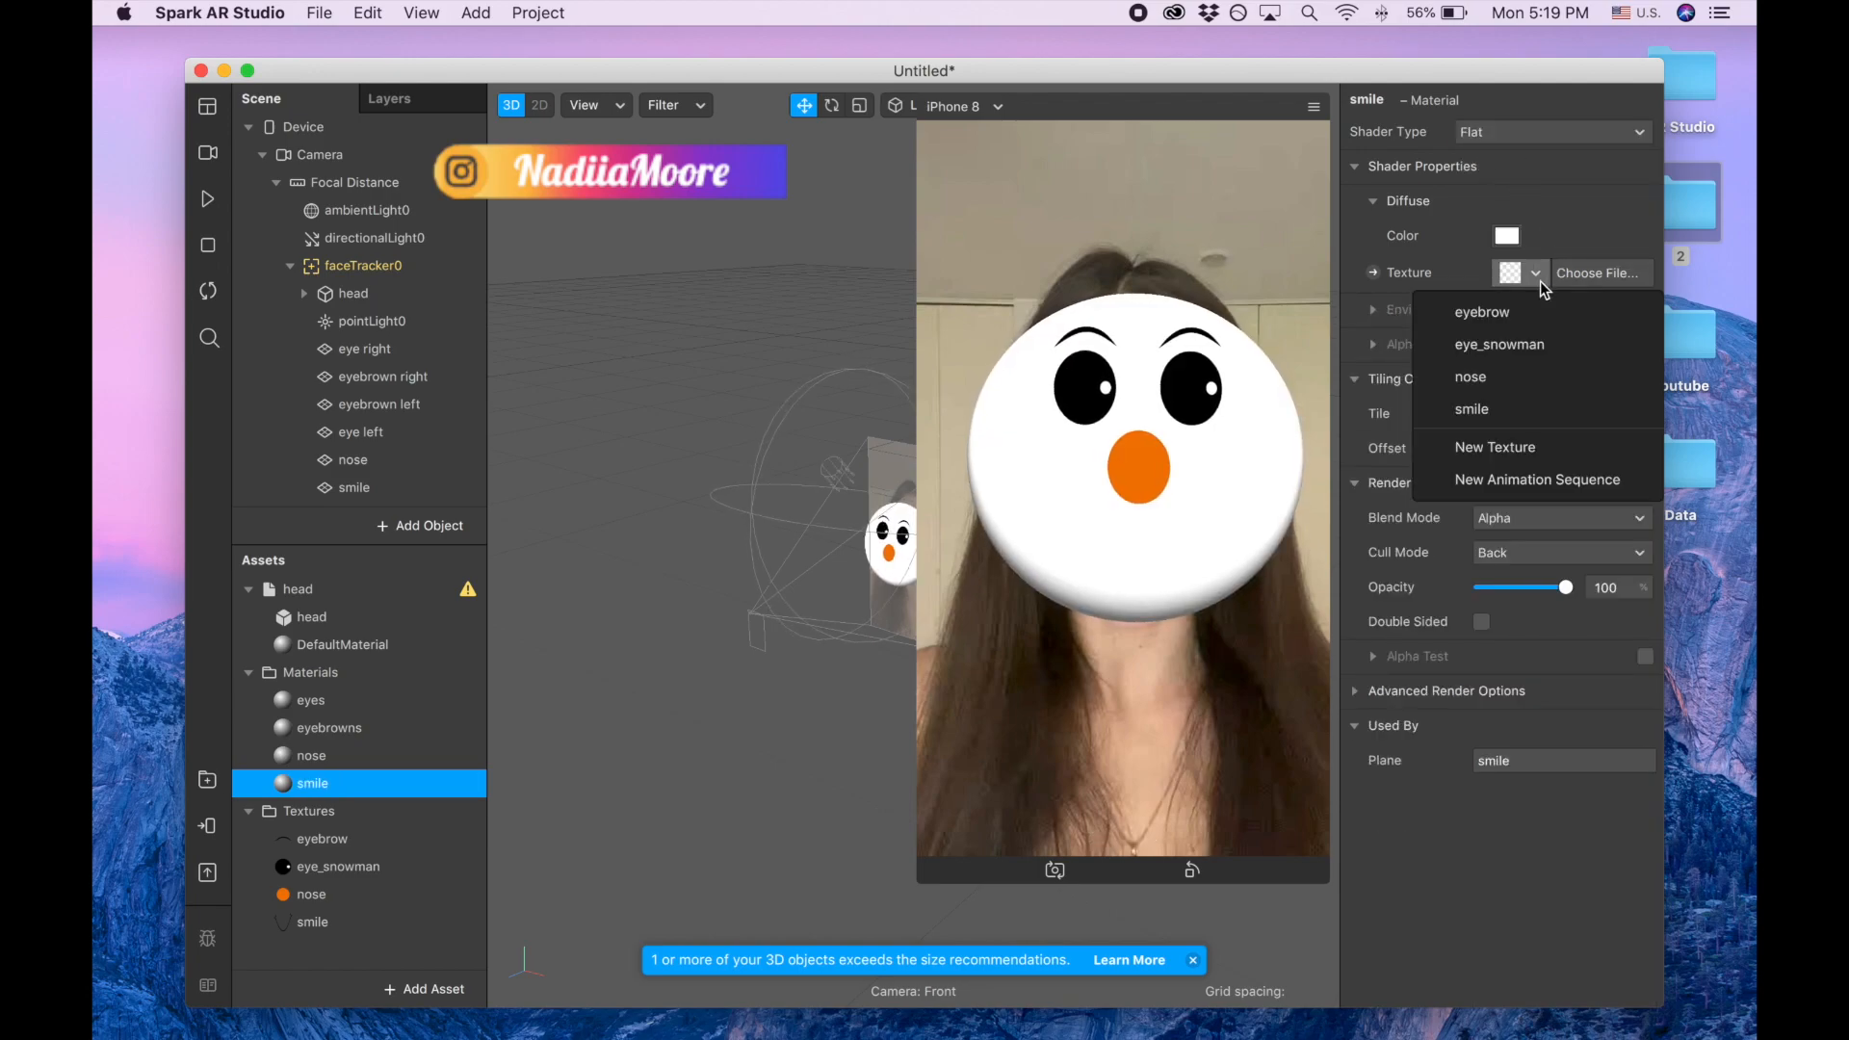
left_click(1504, 407)
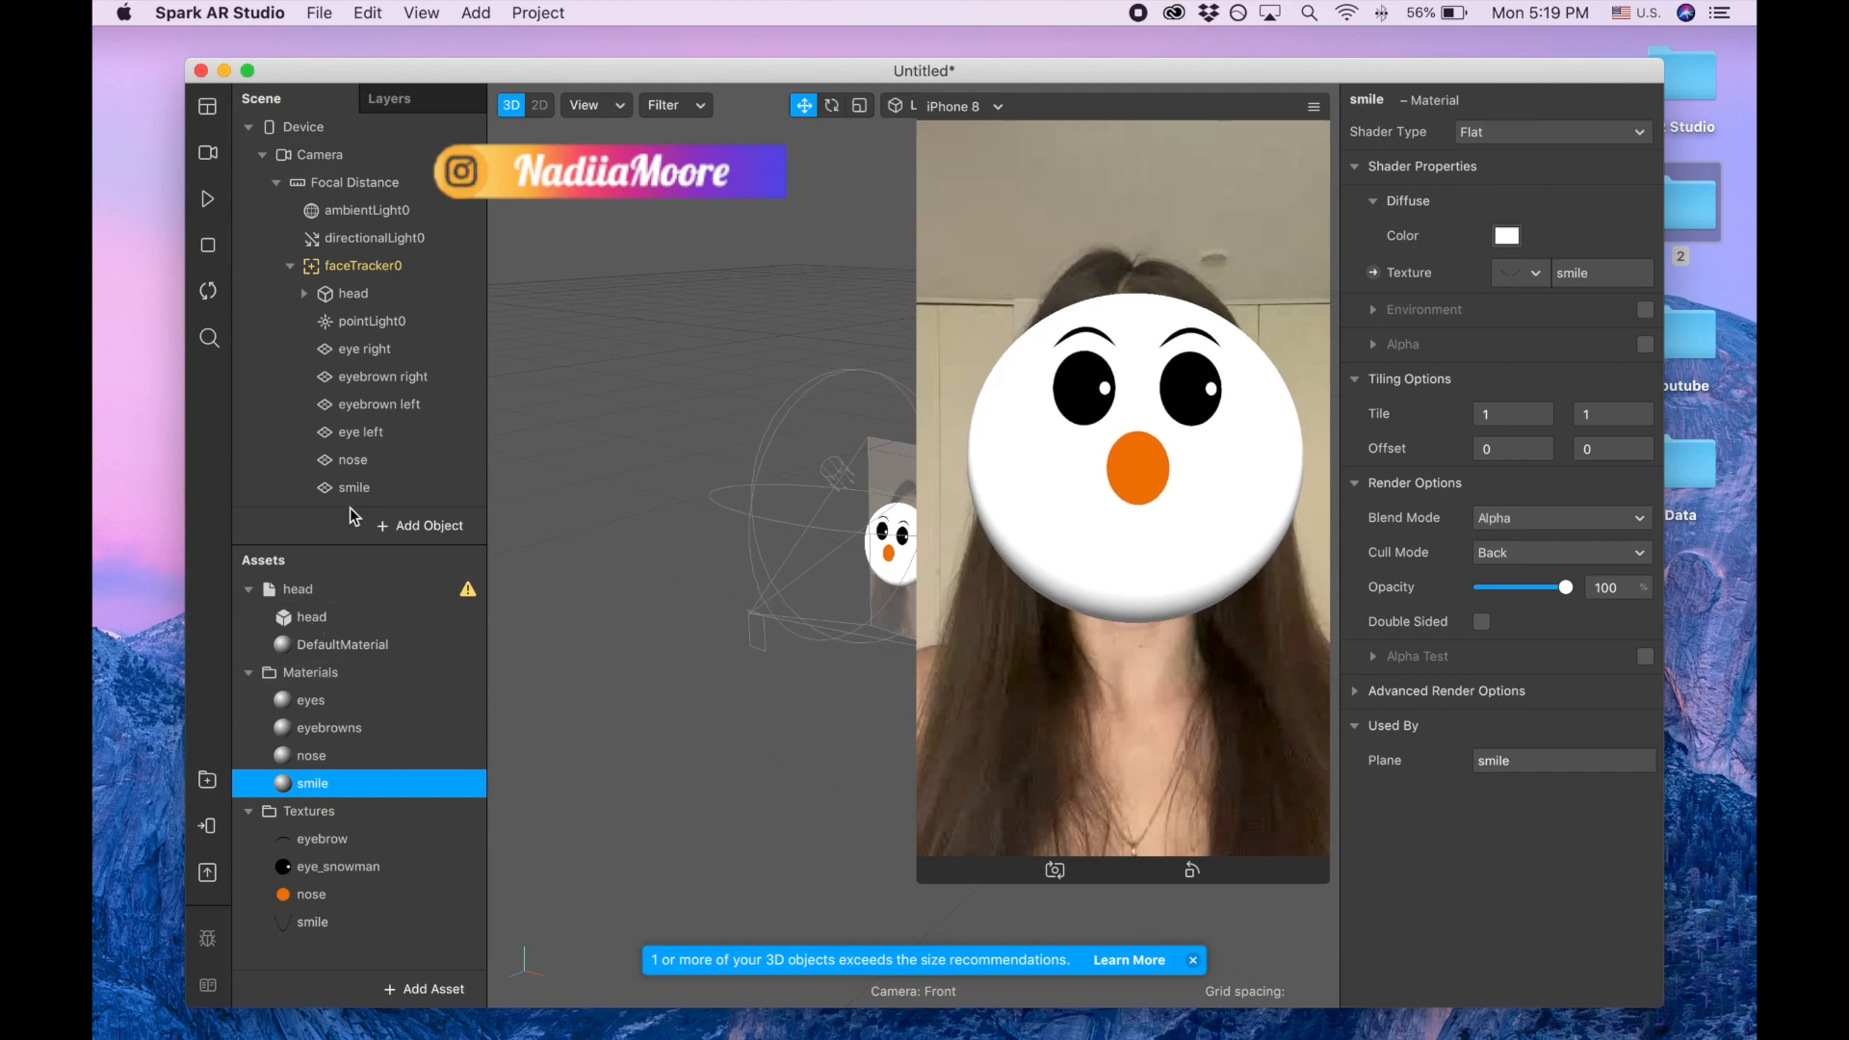
- Position the smile plane at Z 0.03968 and Y -0.057
left_click(369, 488)
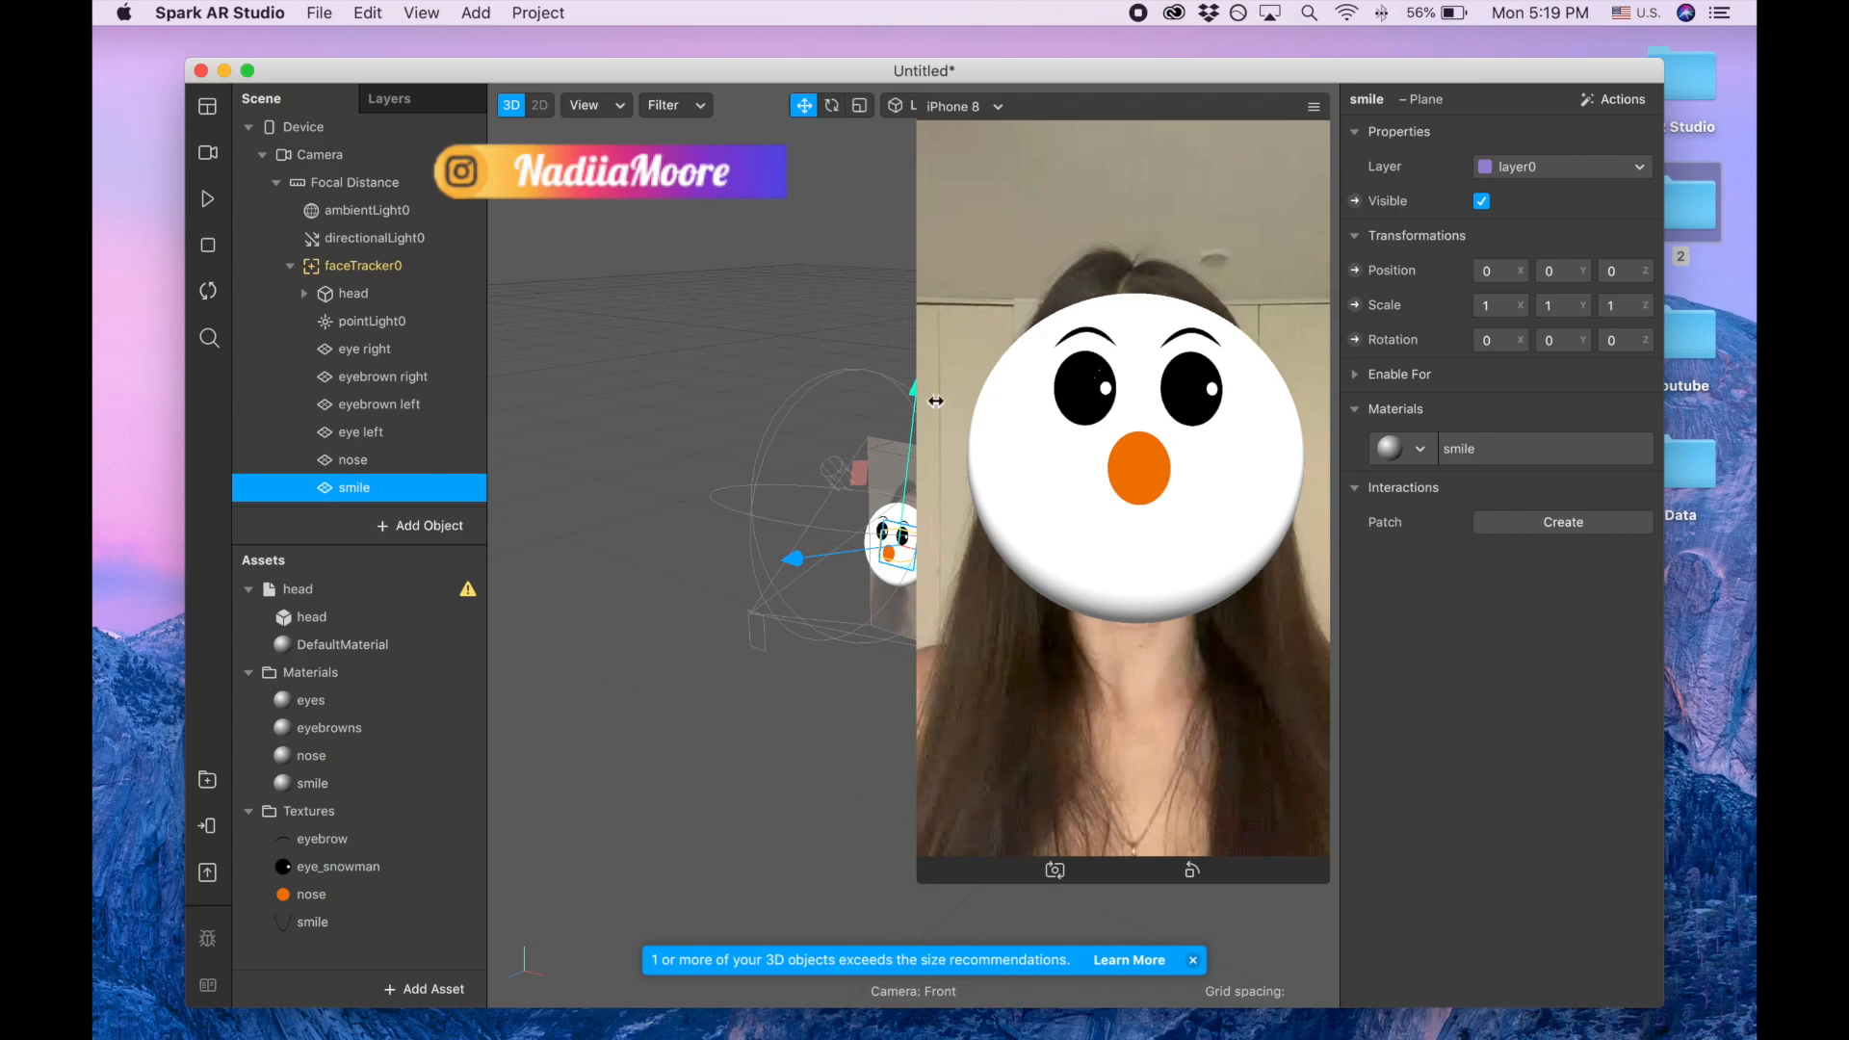
left_click(1622, 270)
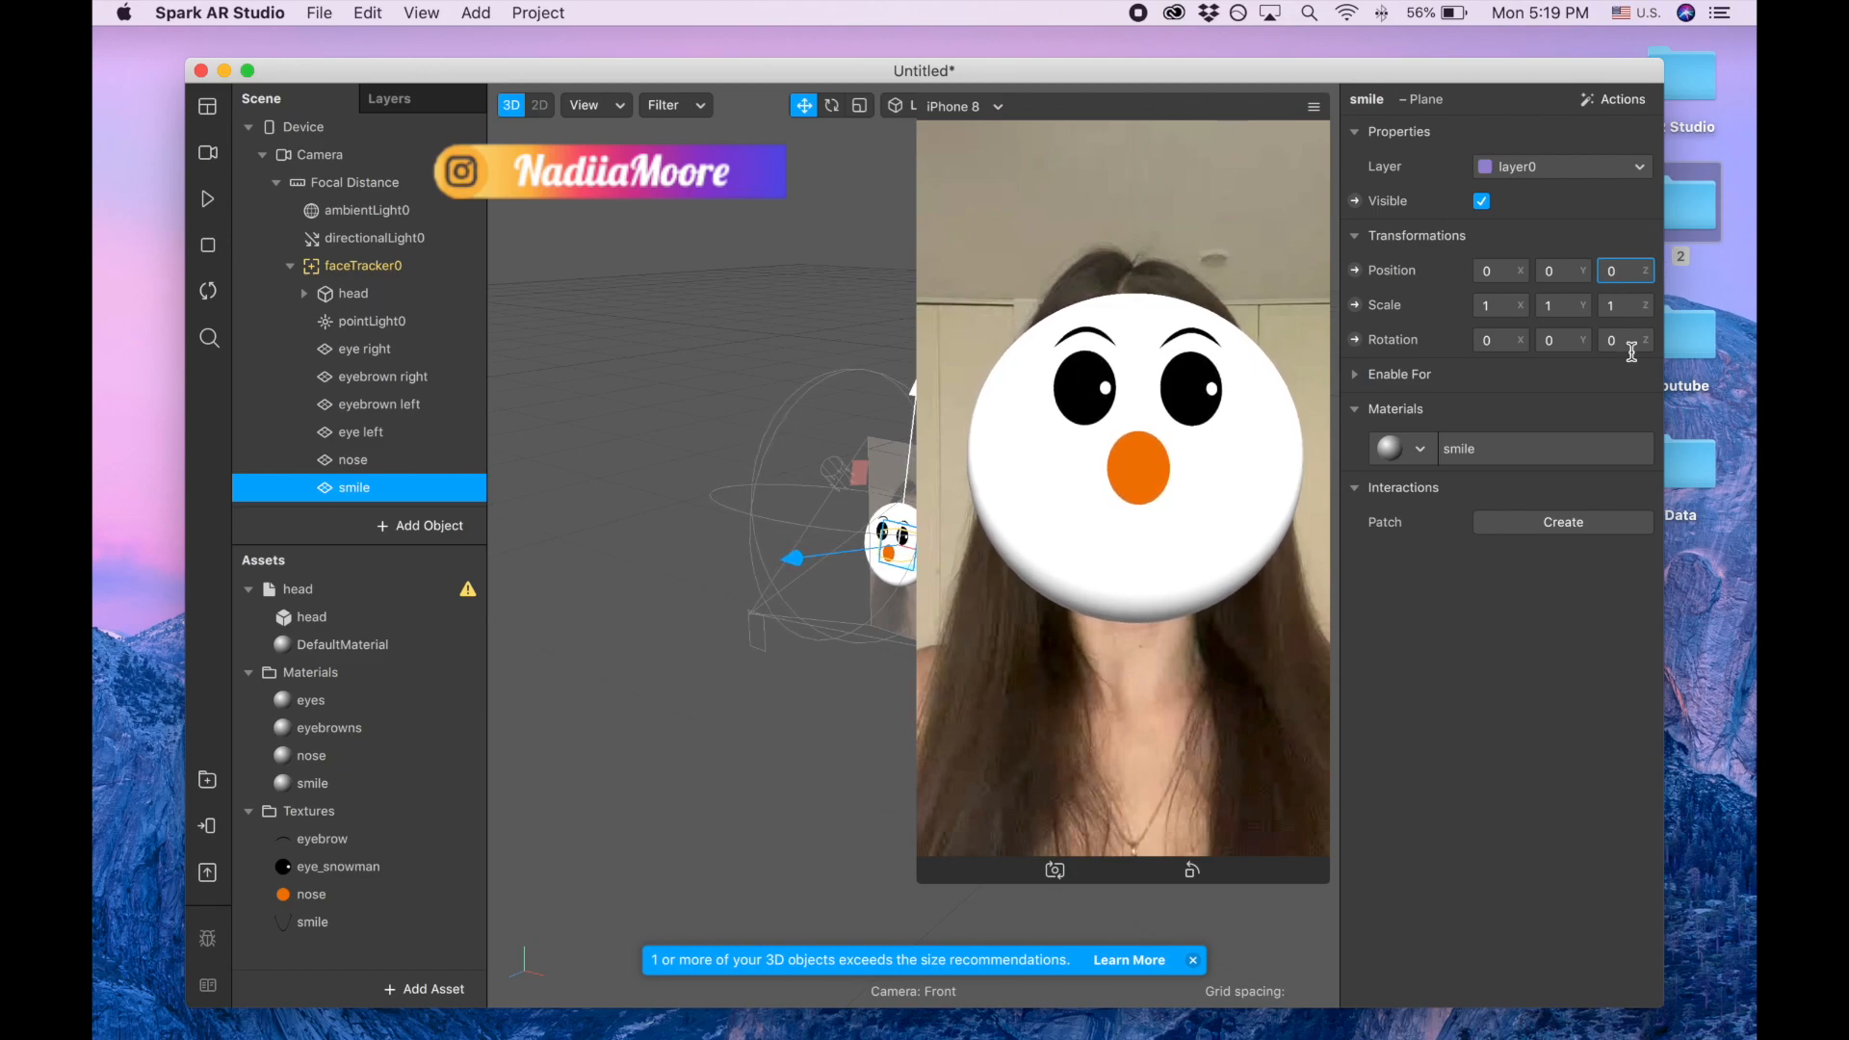
type("0")
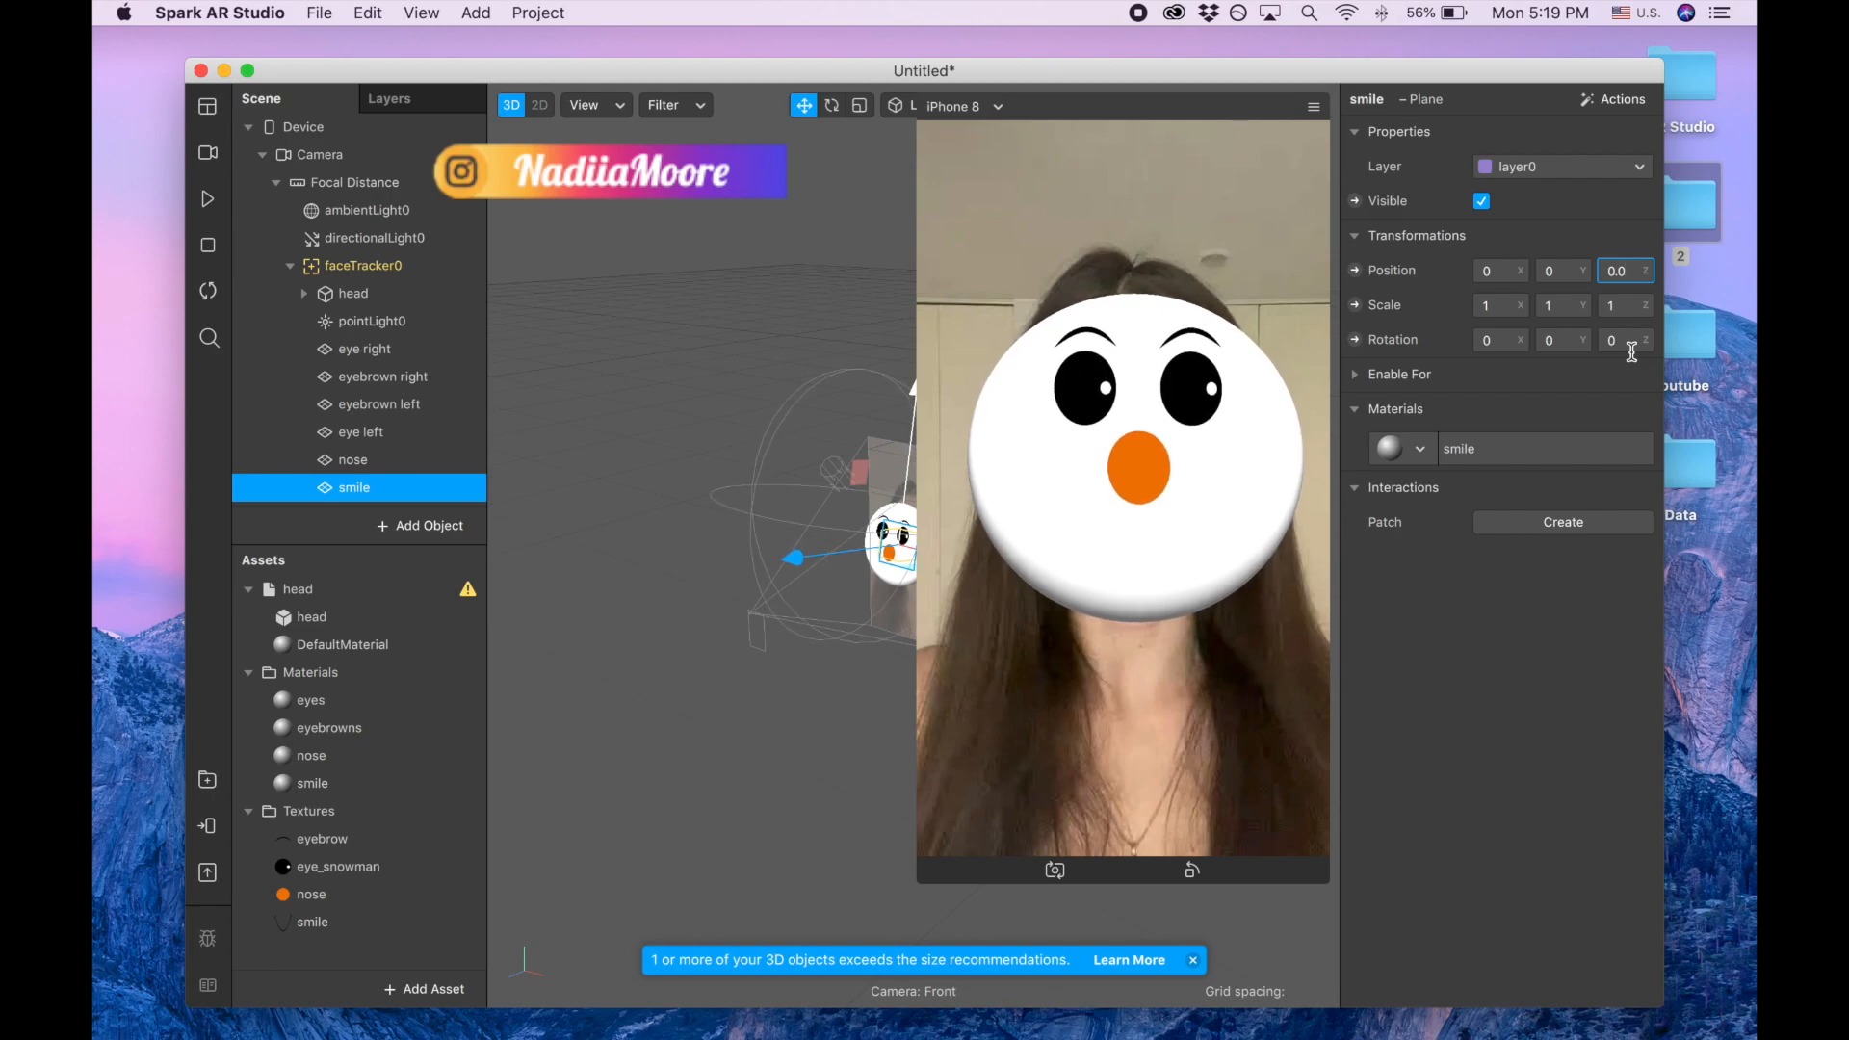
type("3968")
key("Return")
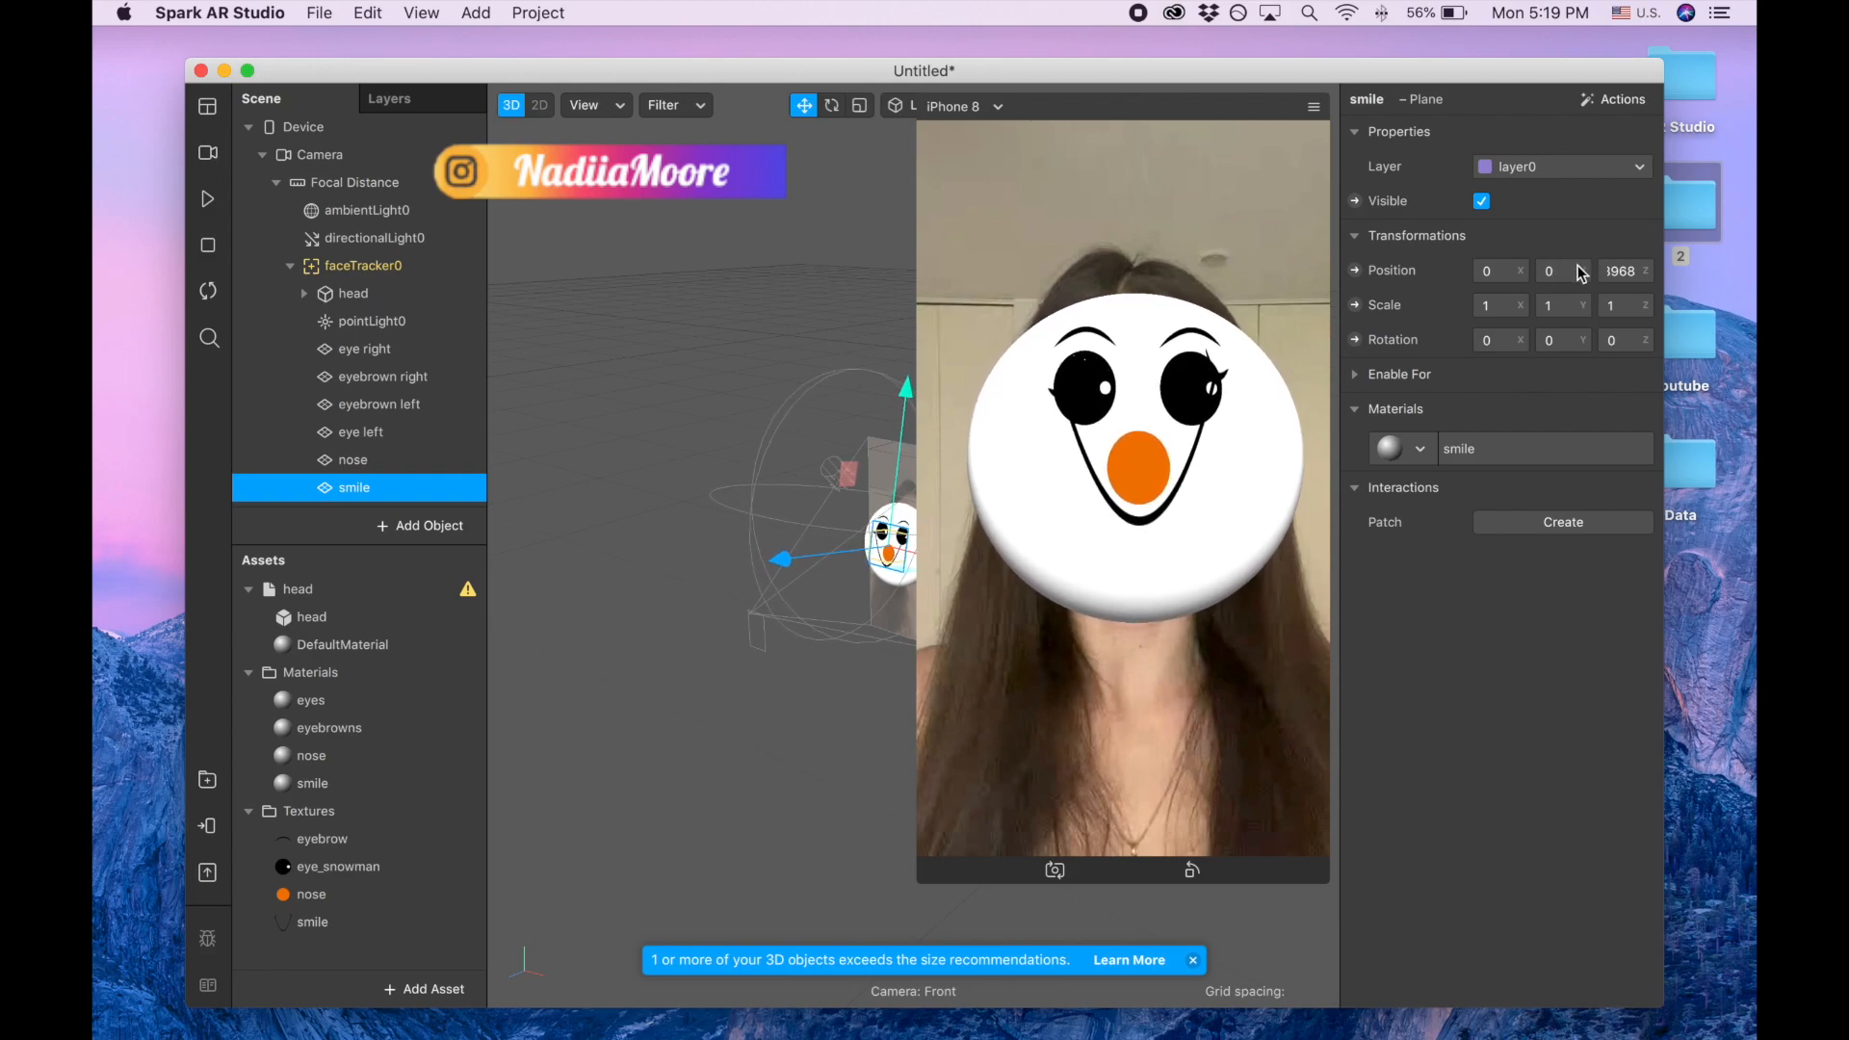
left_click(1552, 268)
type("-")
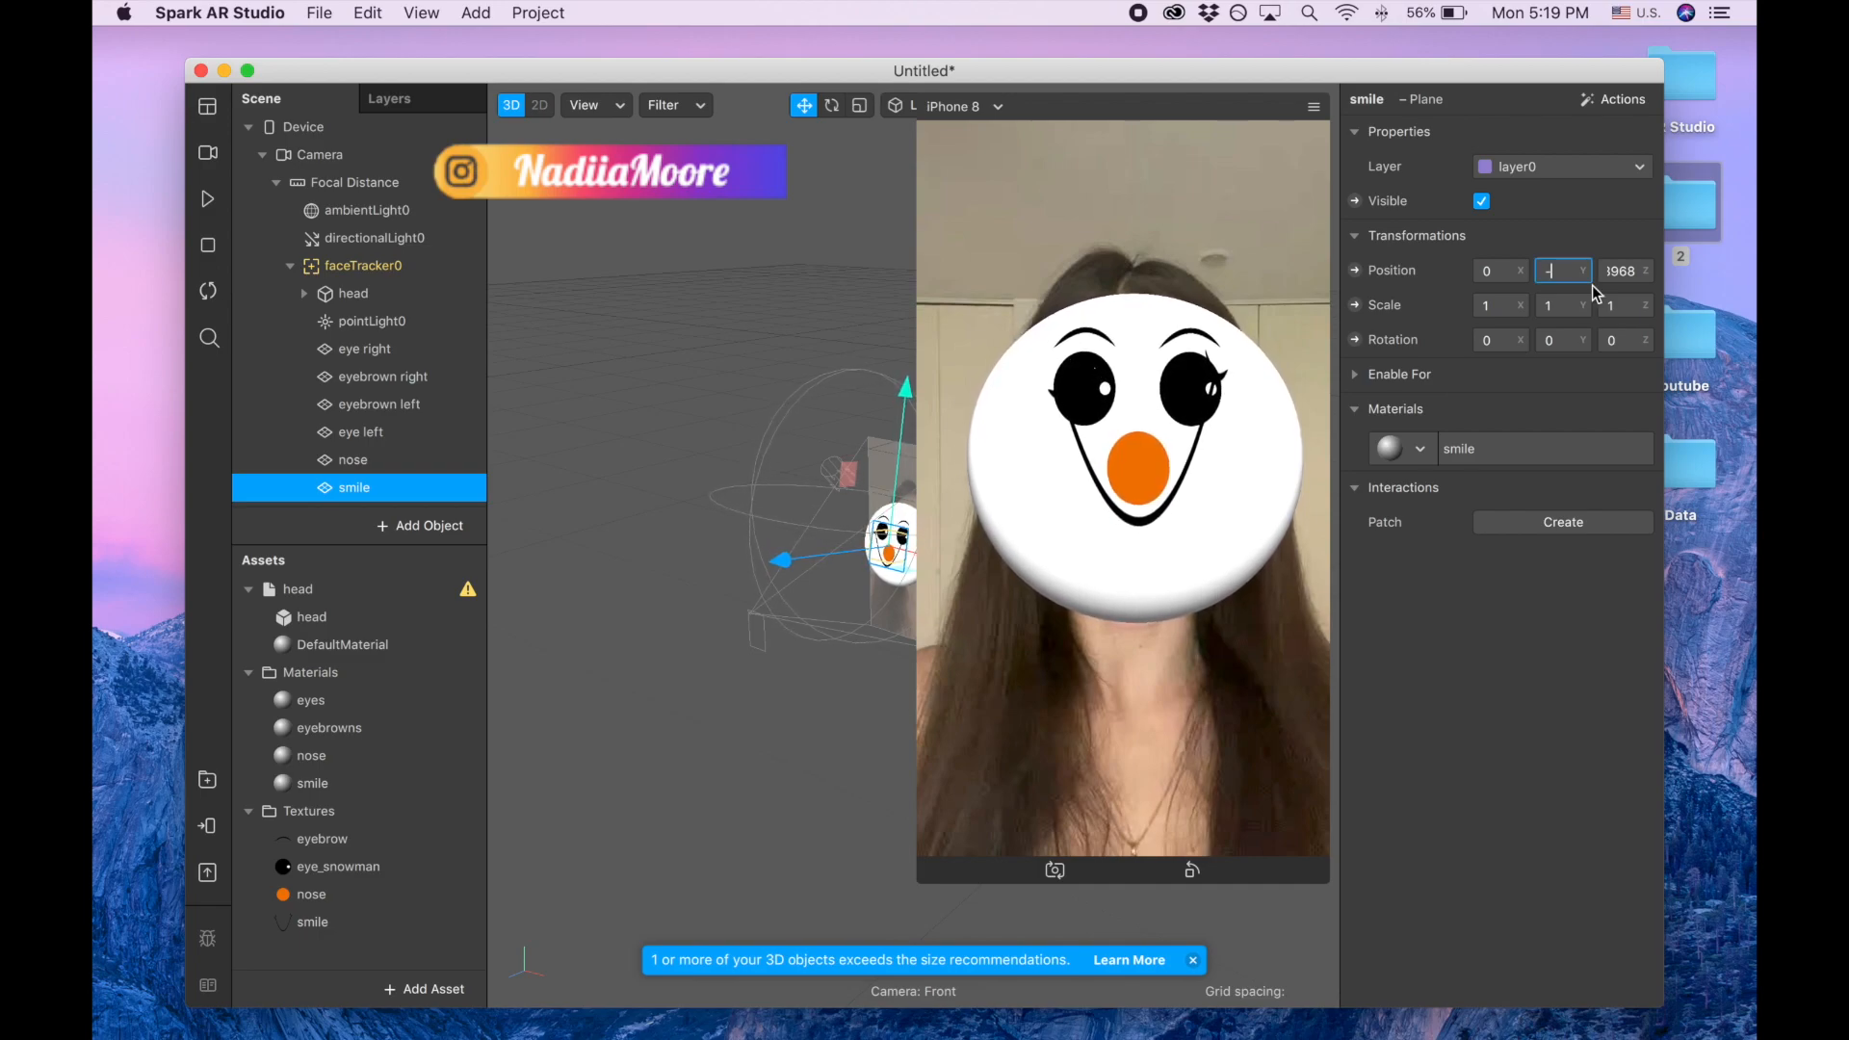
type(".057")
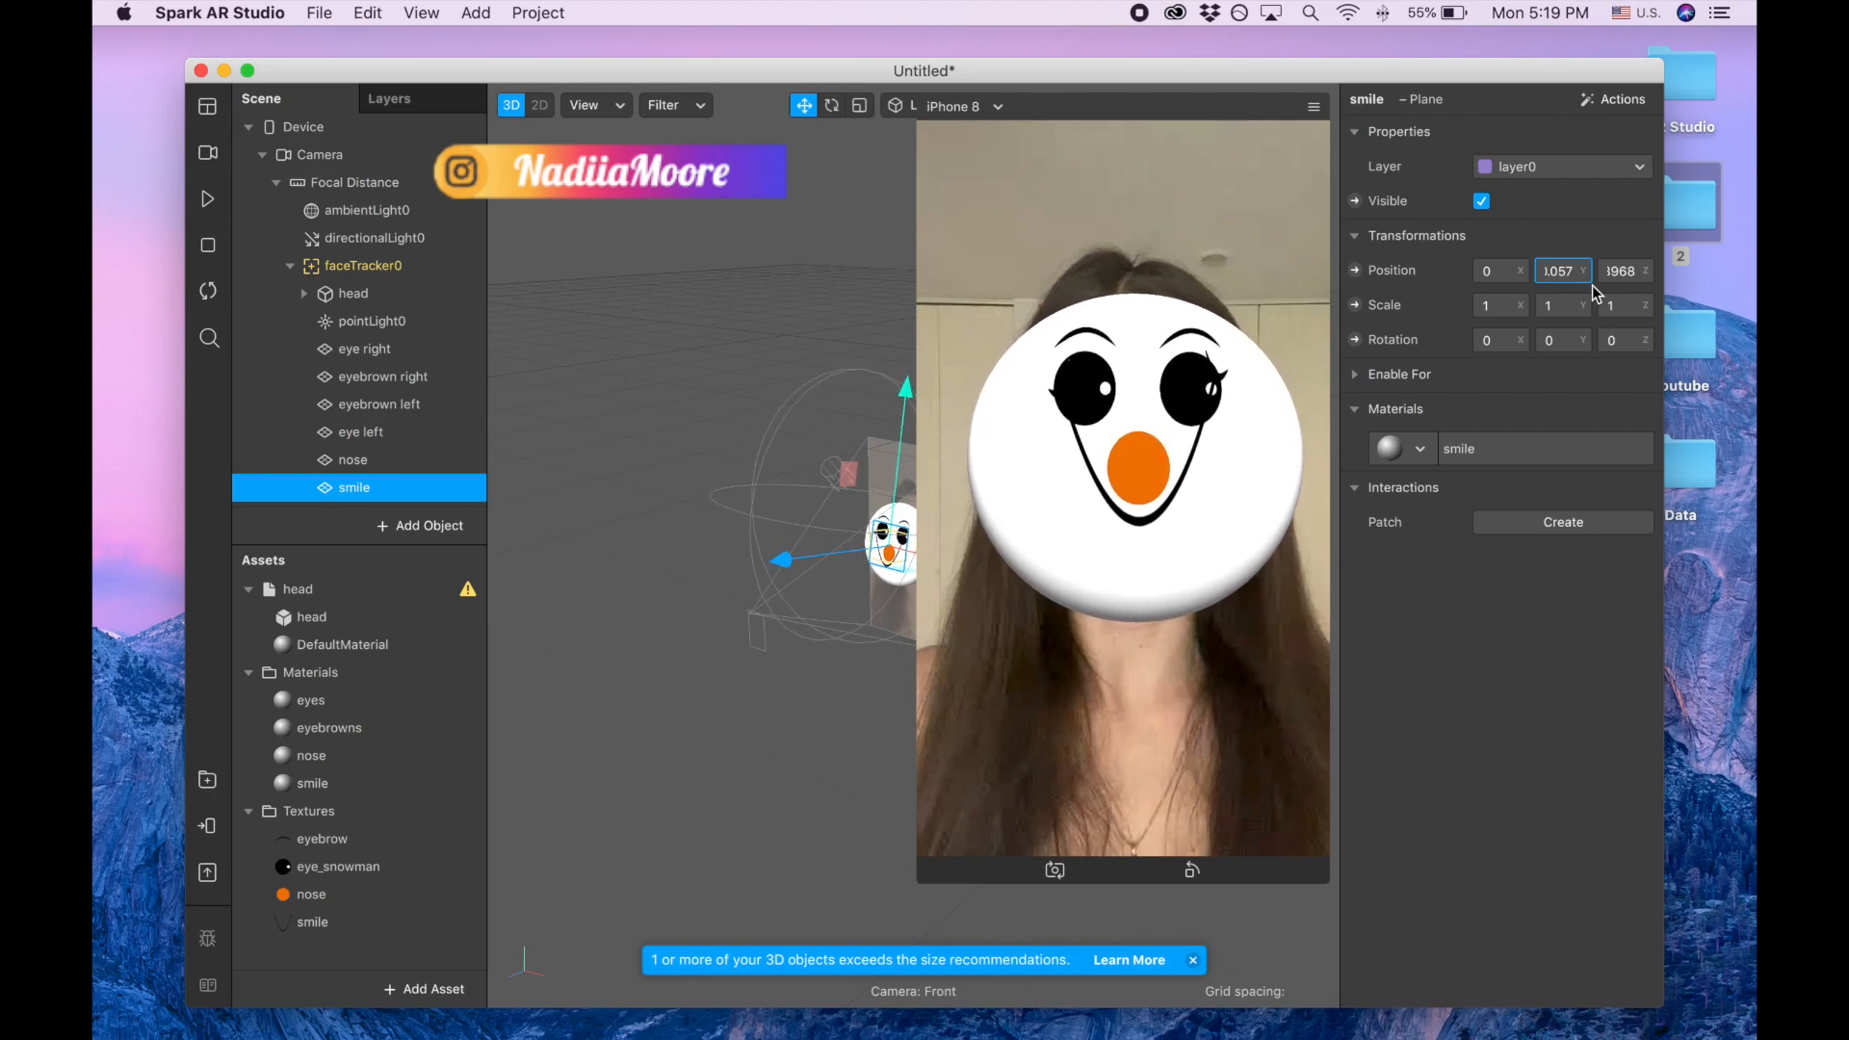
key("Return")
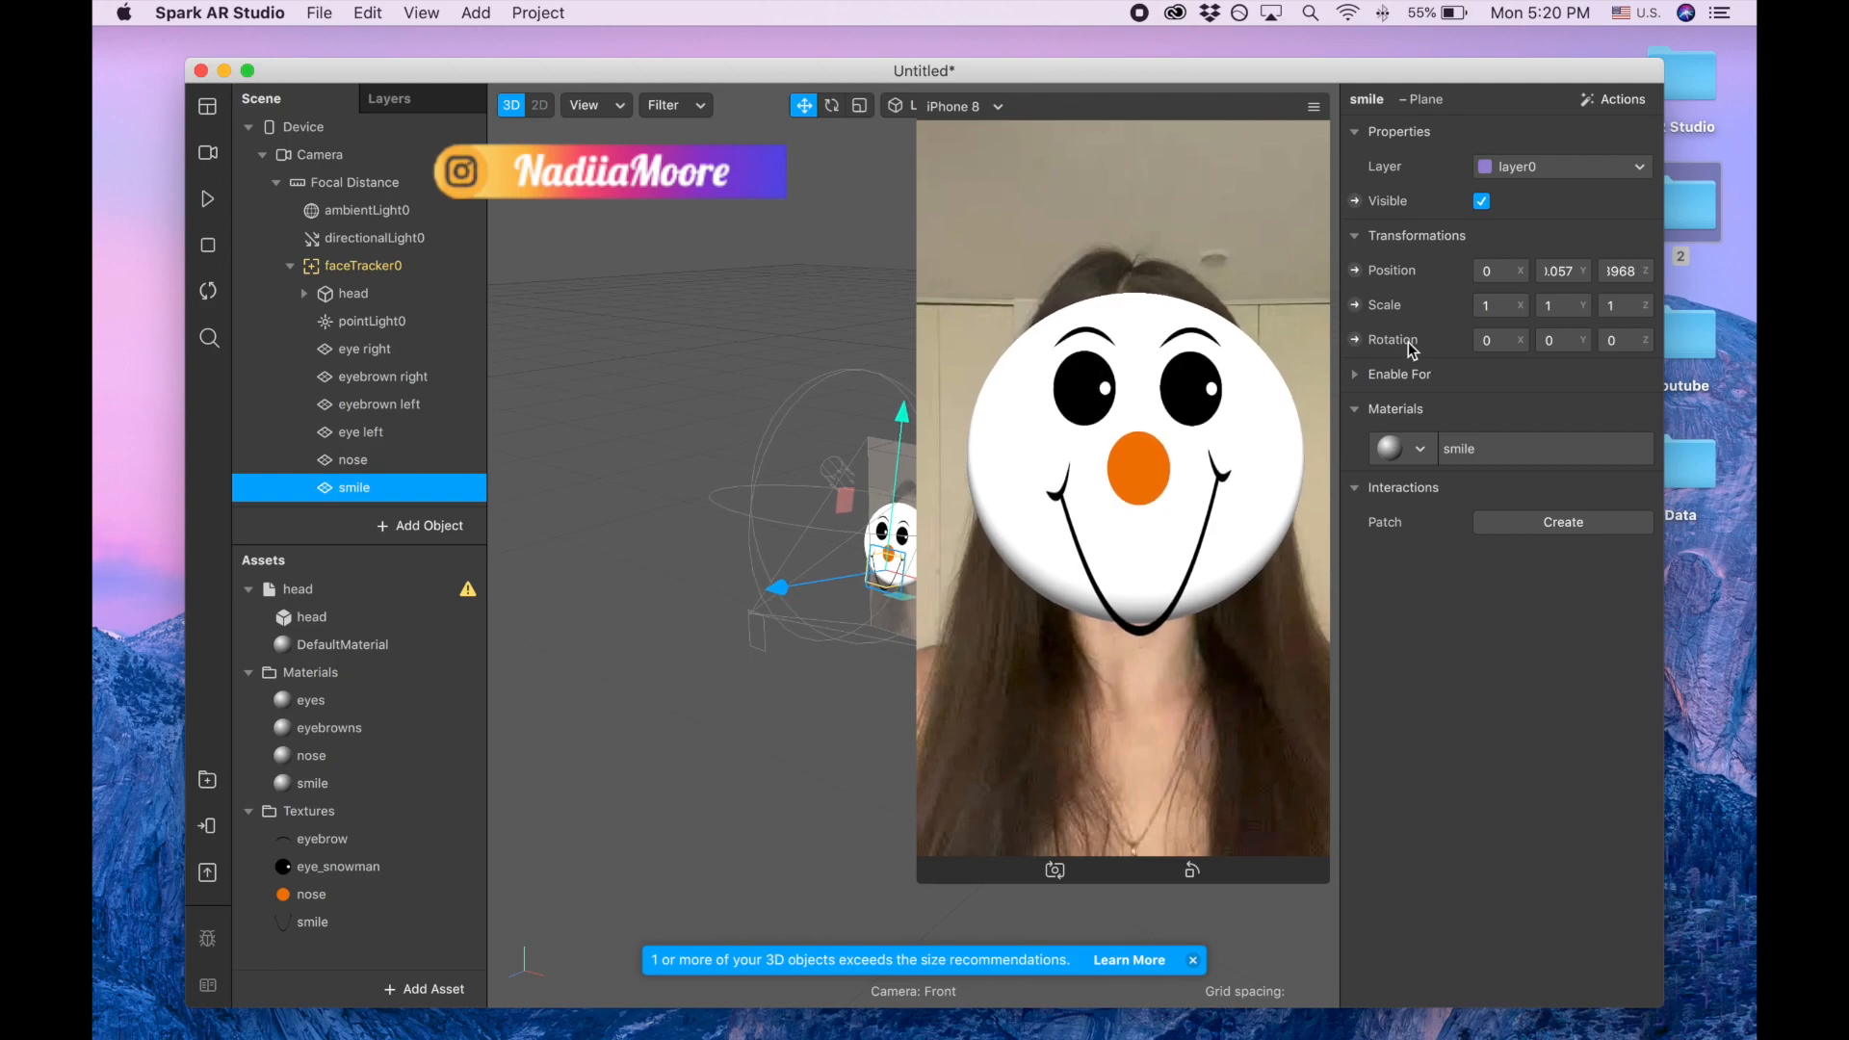
- Set the smile plane's Y scale to 0.4 to flatten the mouth
left_click(1576, 307)
key("BackSpace")
type("0.4")
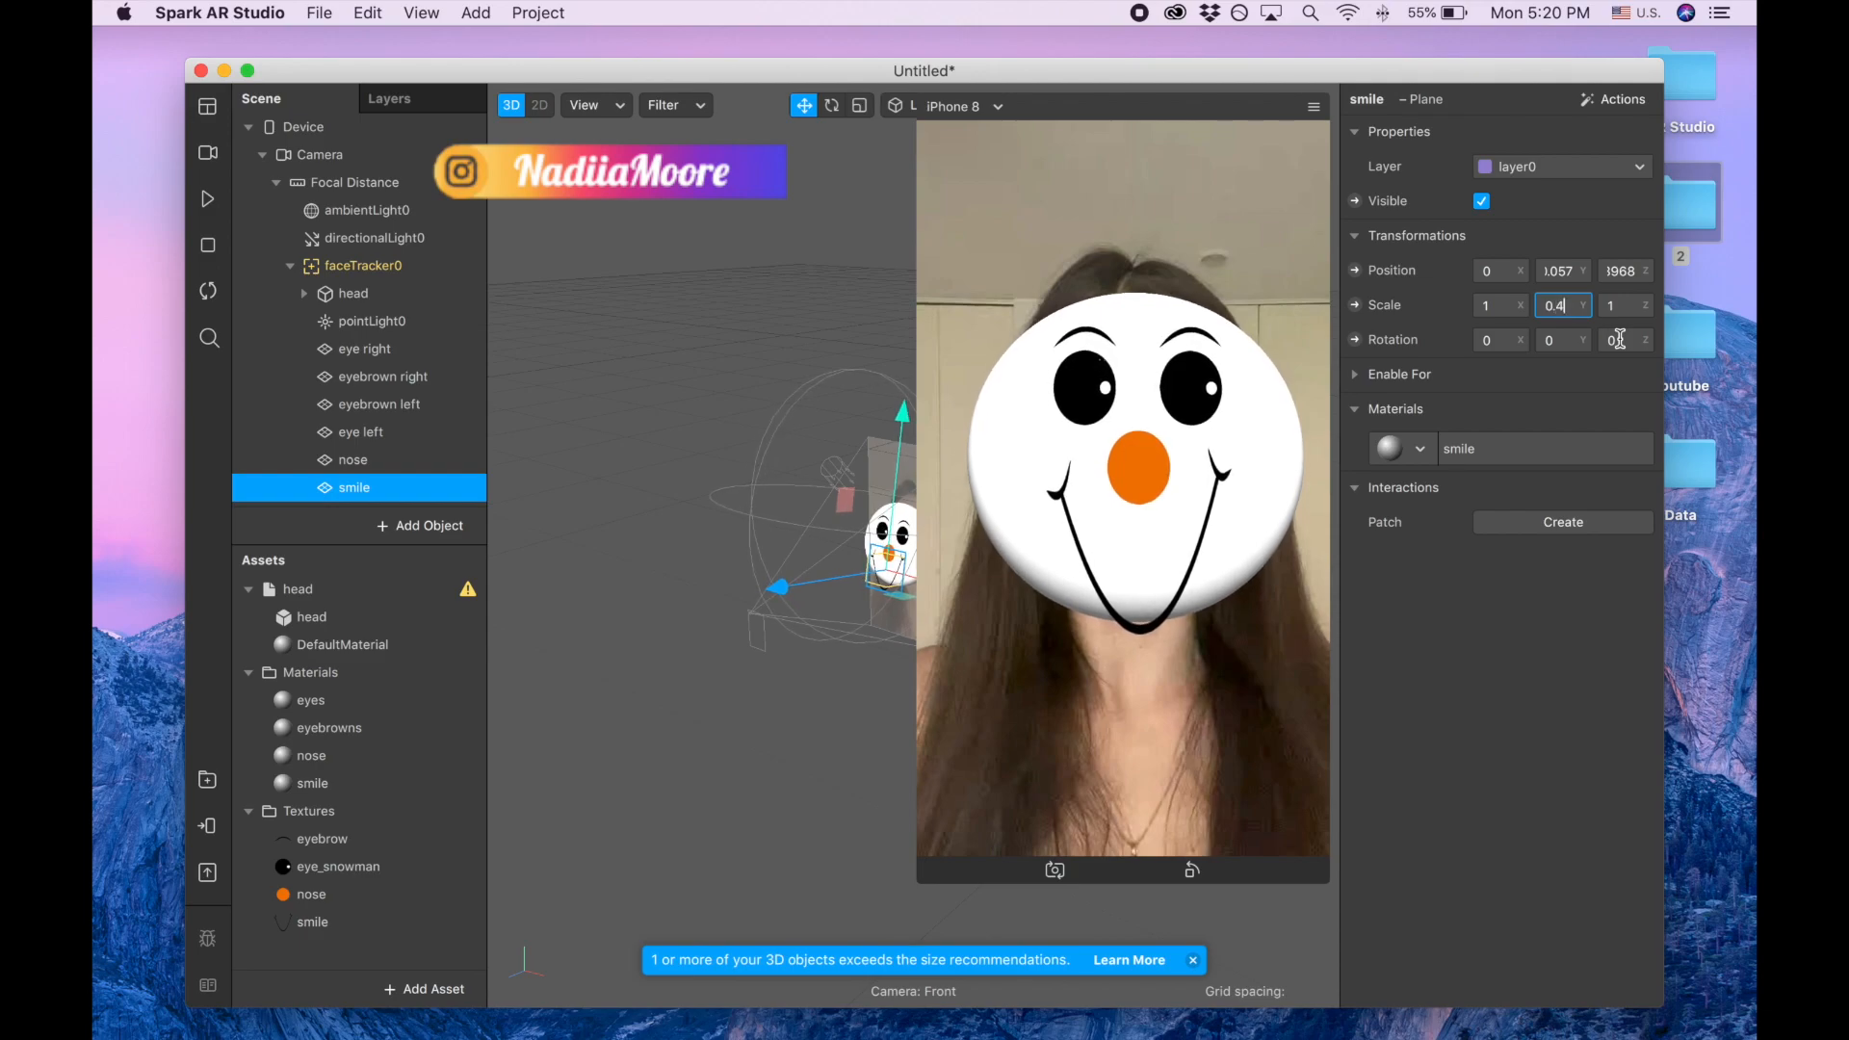
key("Return")
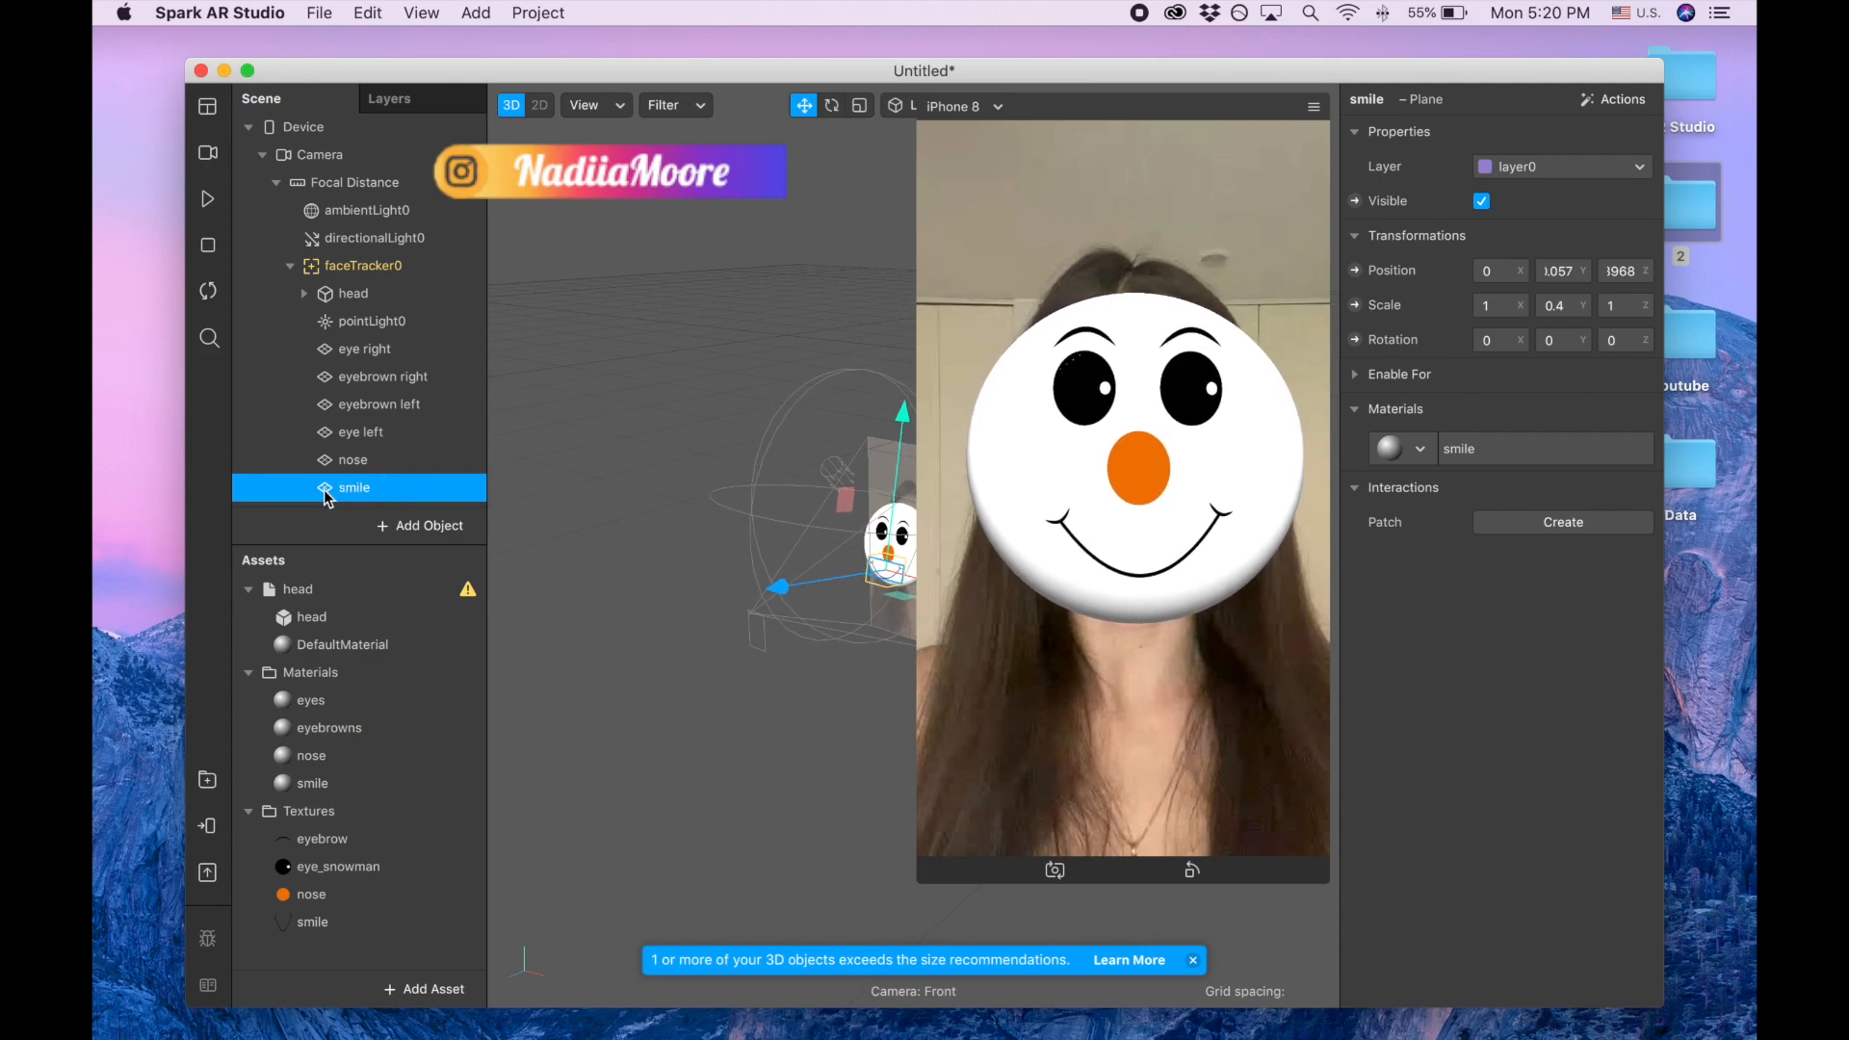
- Duplicate the smile plane and rename the copy "smile2"
right_click(396, 491)
mouse_move(438, 518)
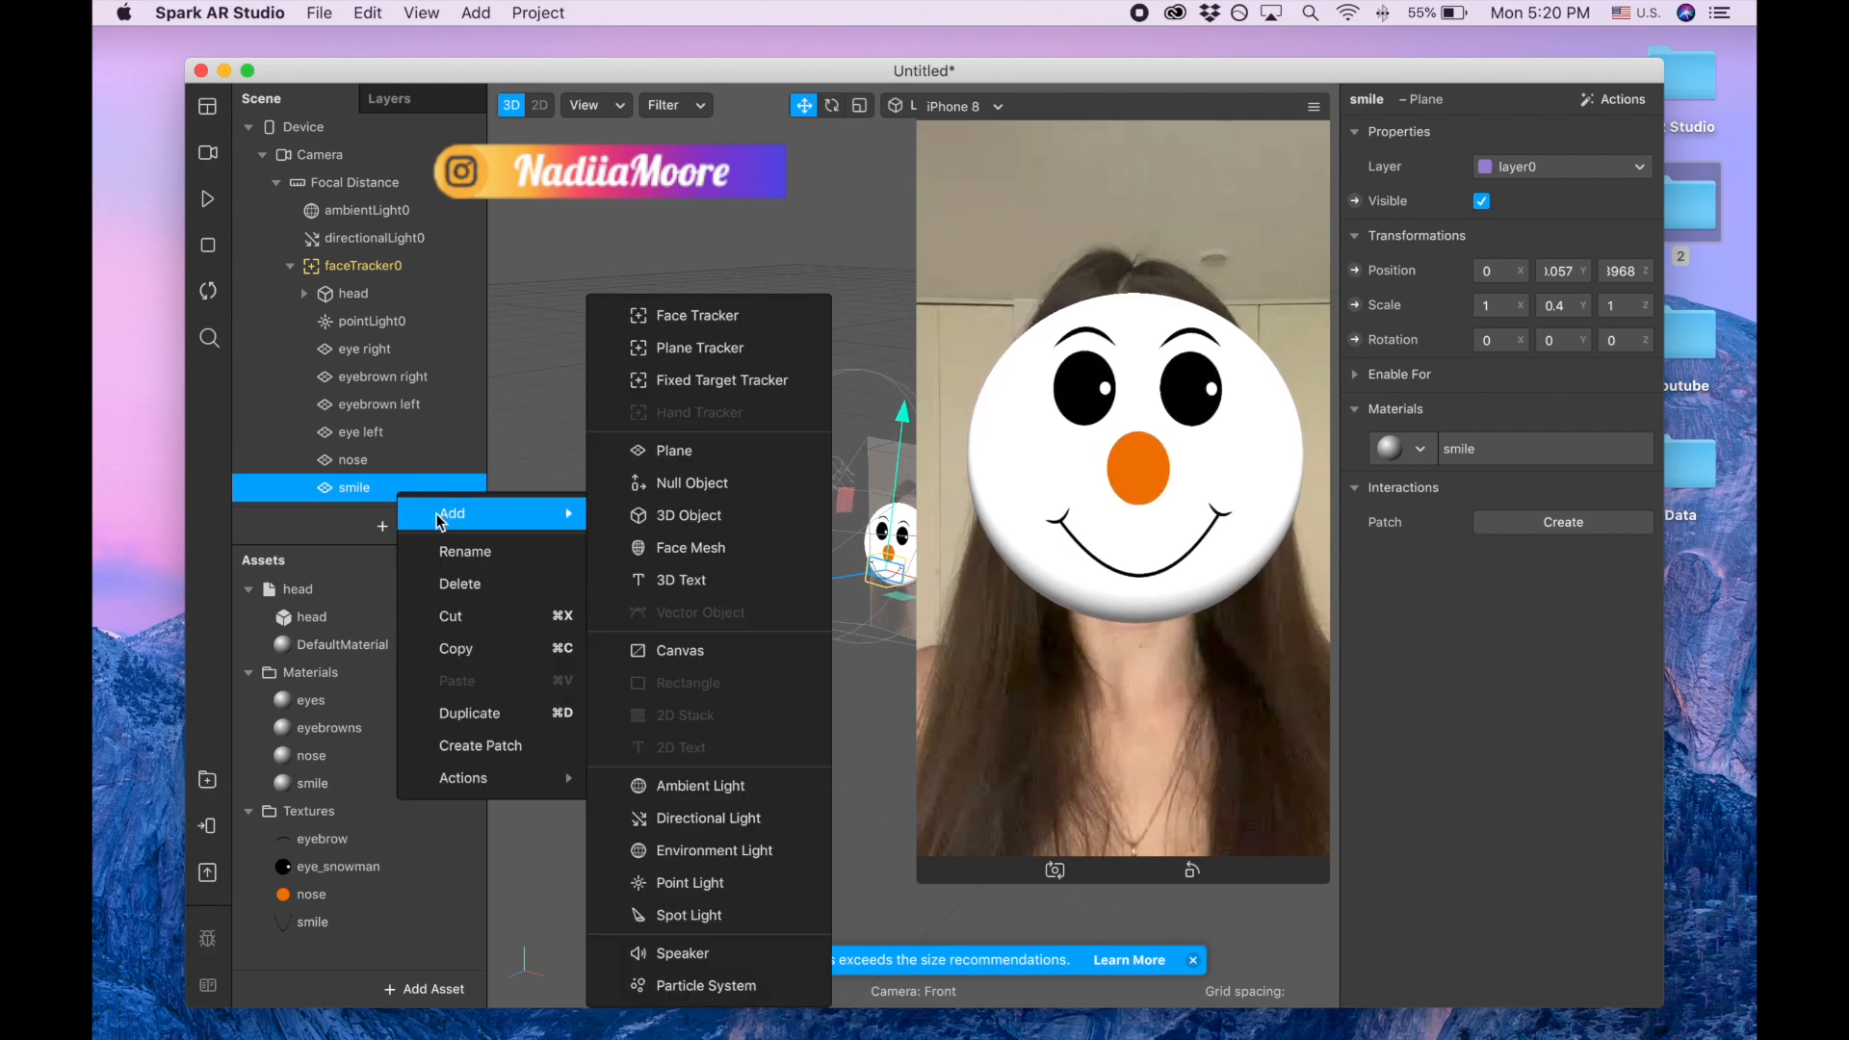
left_click(489, 713)
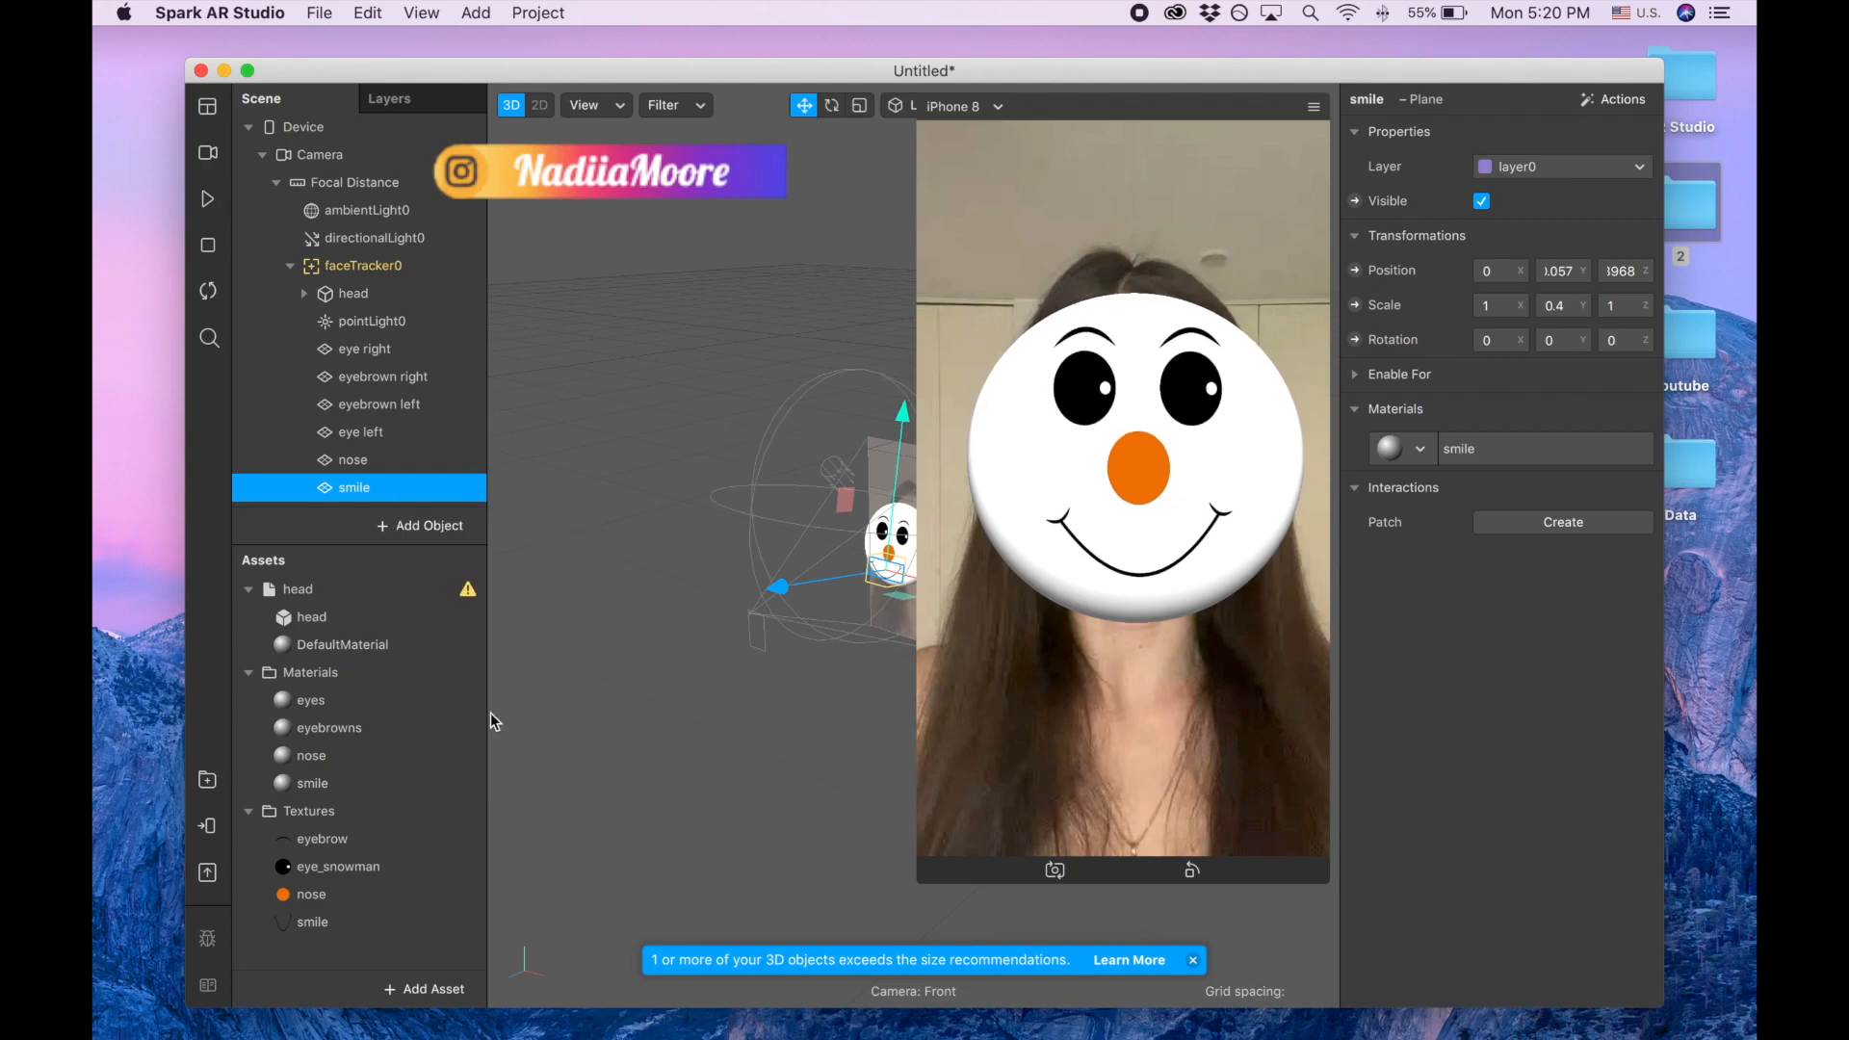
scroll(384, 446, "down", 2)
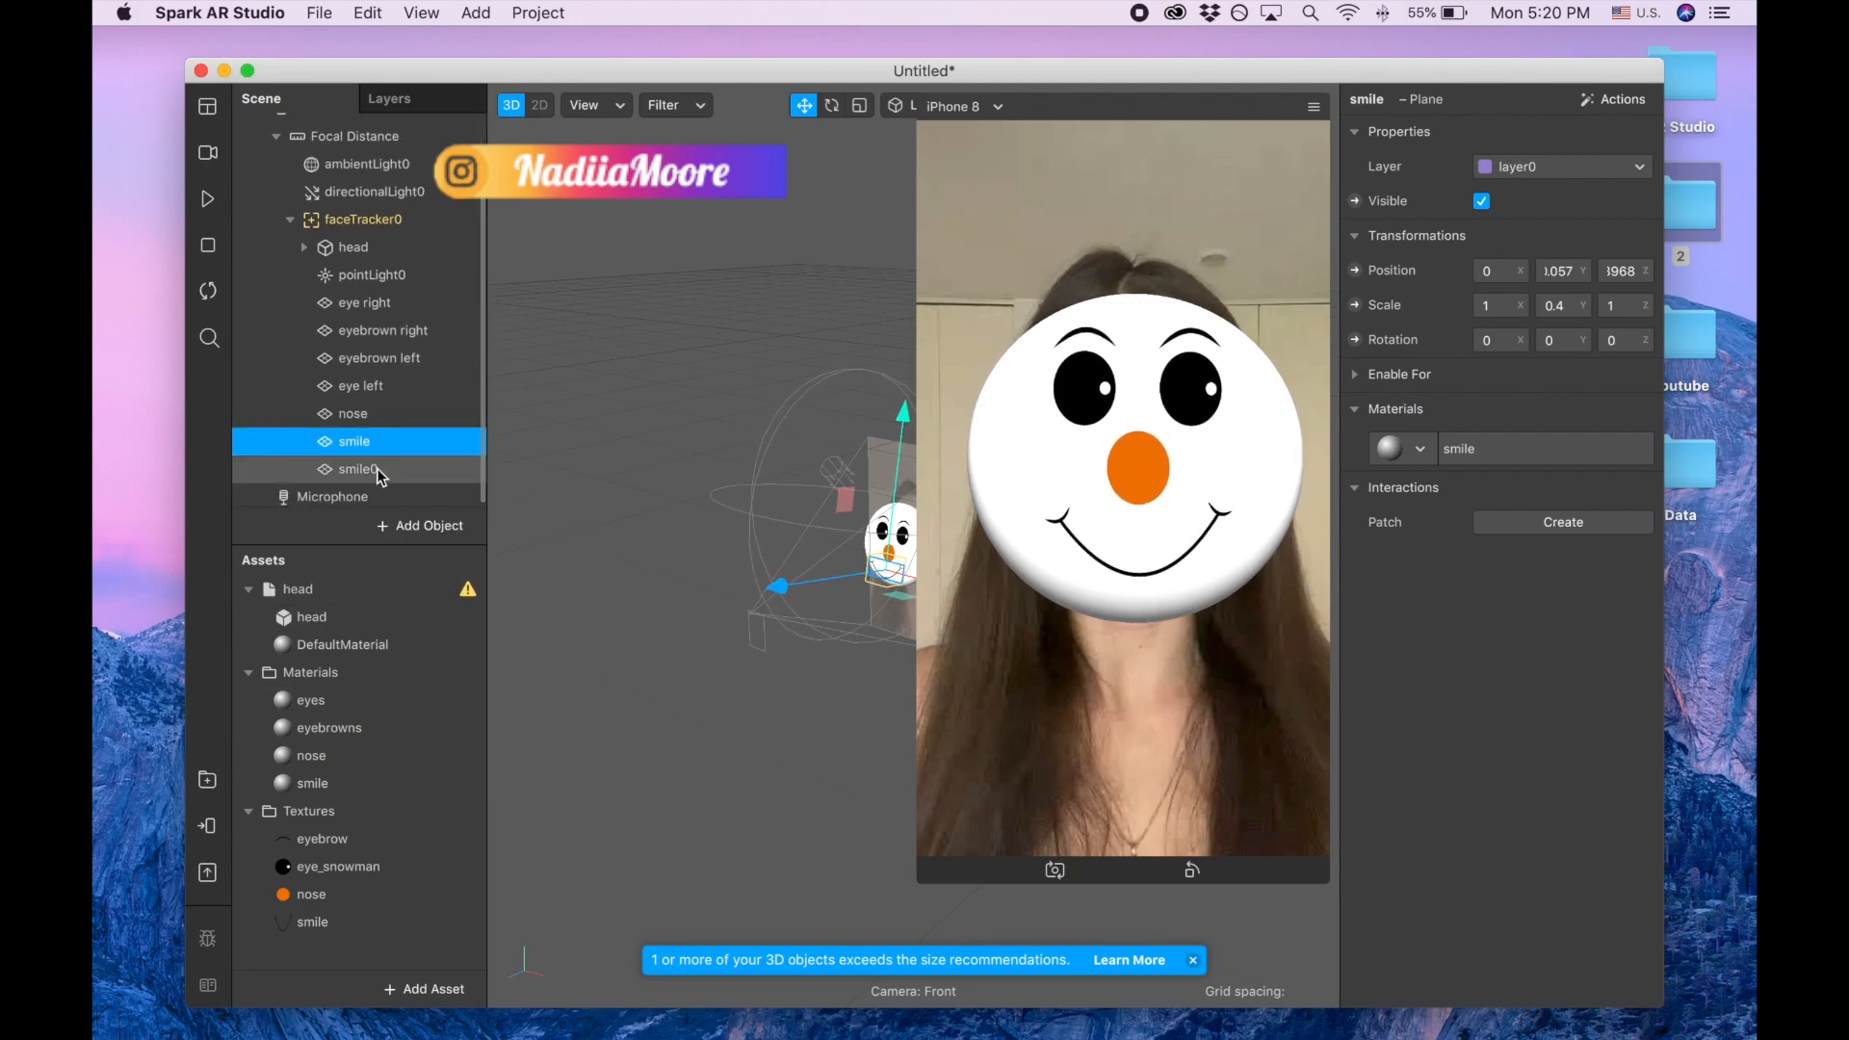
double_click(378, 468)
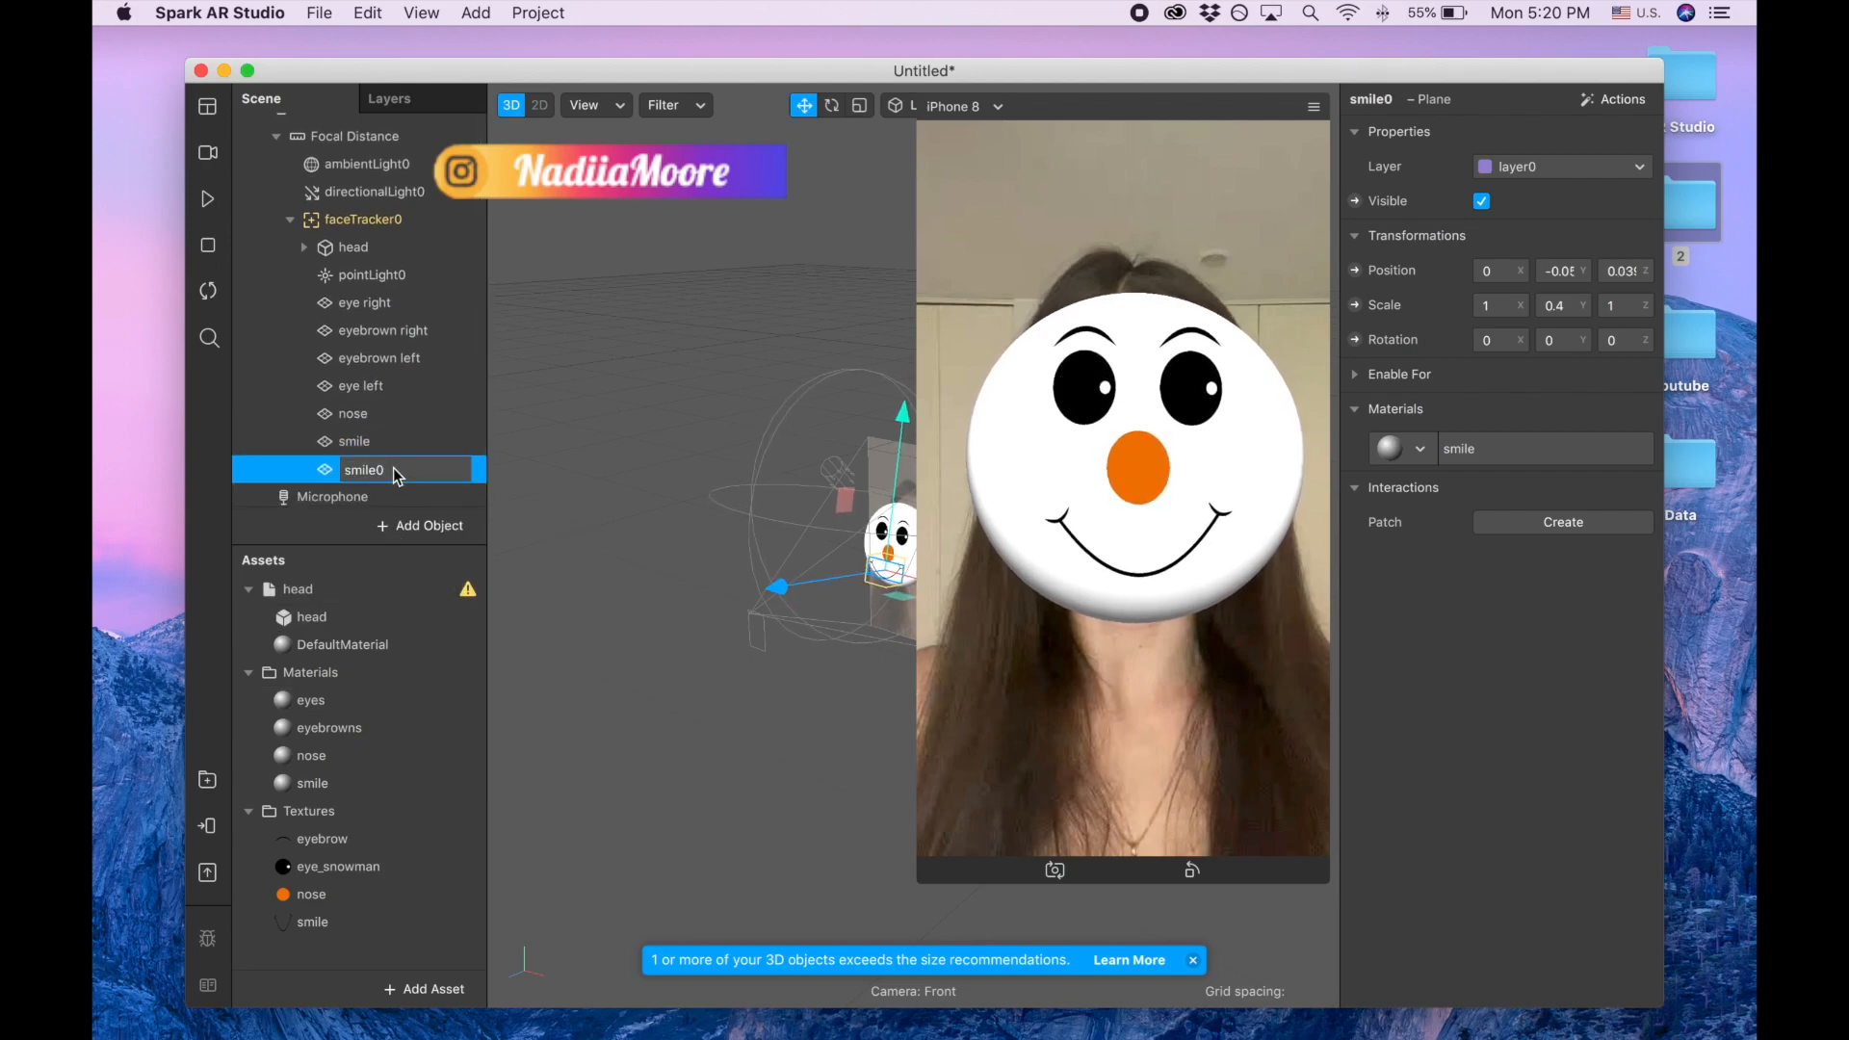
key("BackSpace")
type("2")
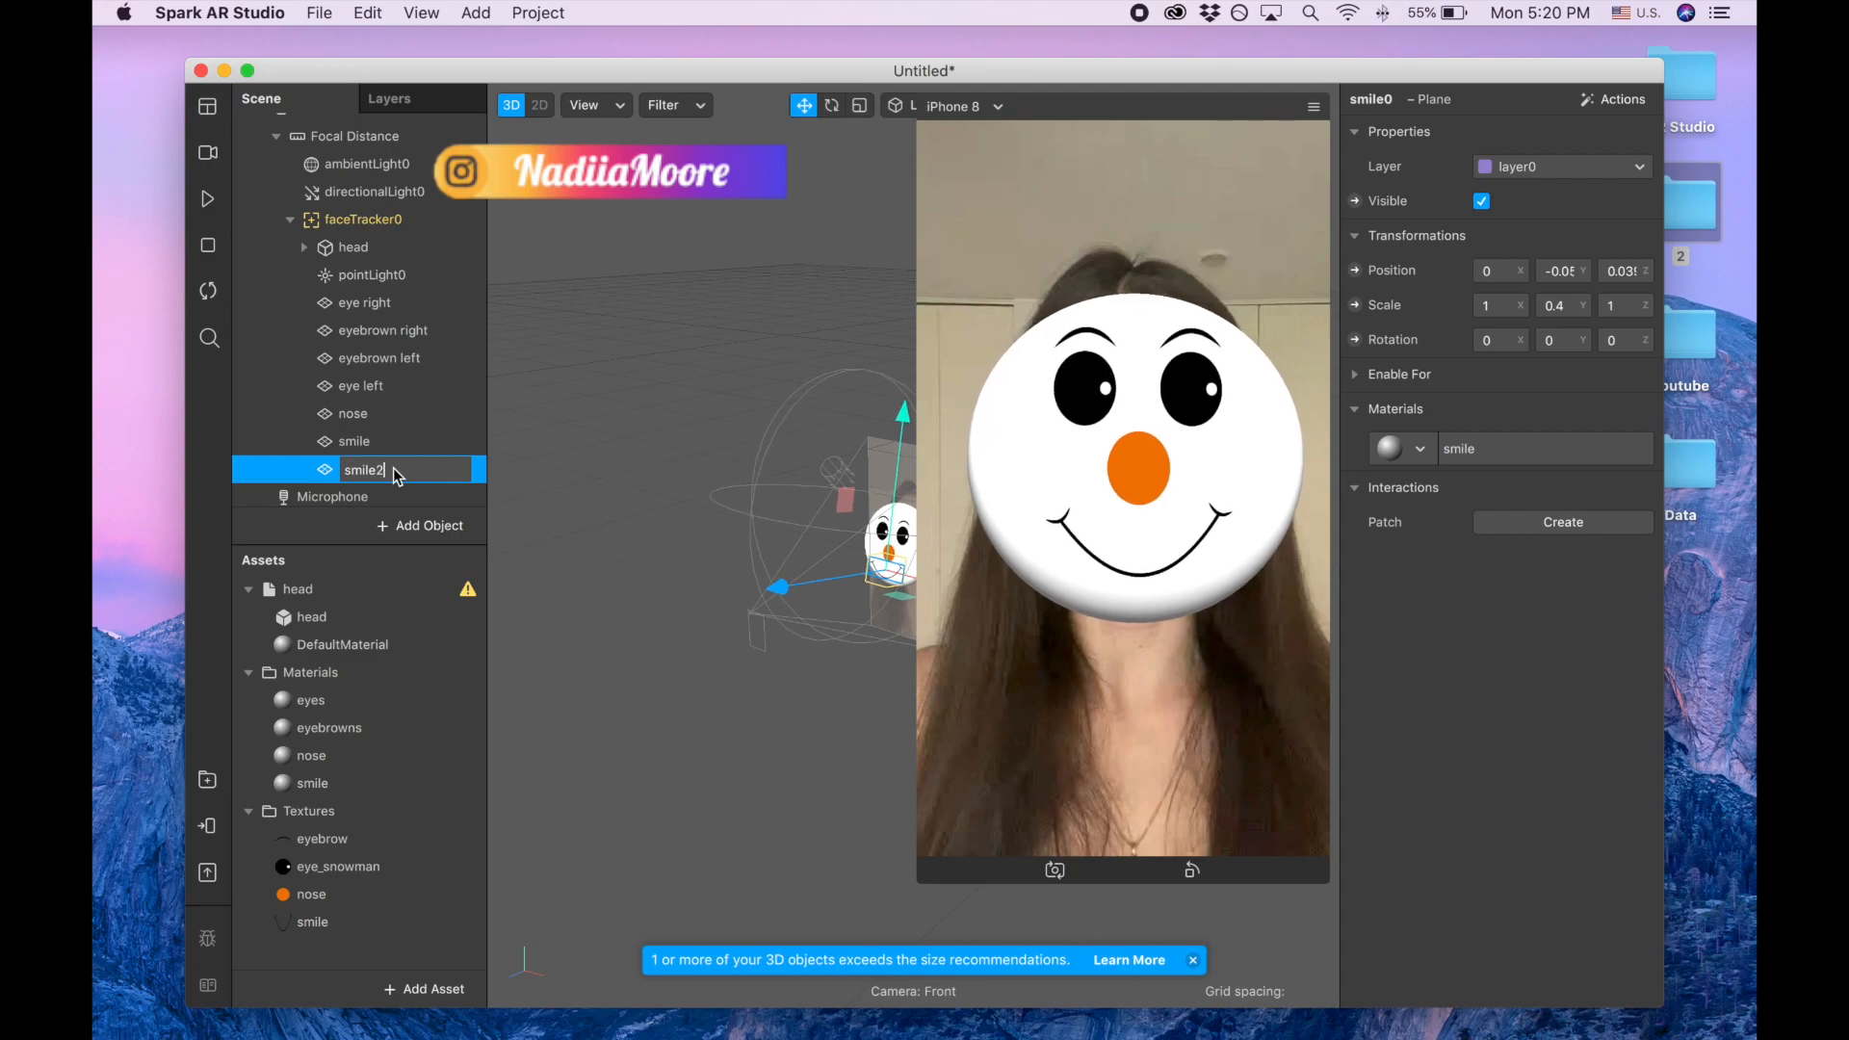
key("Return")
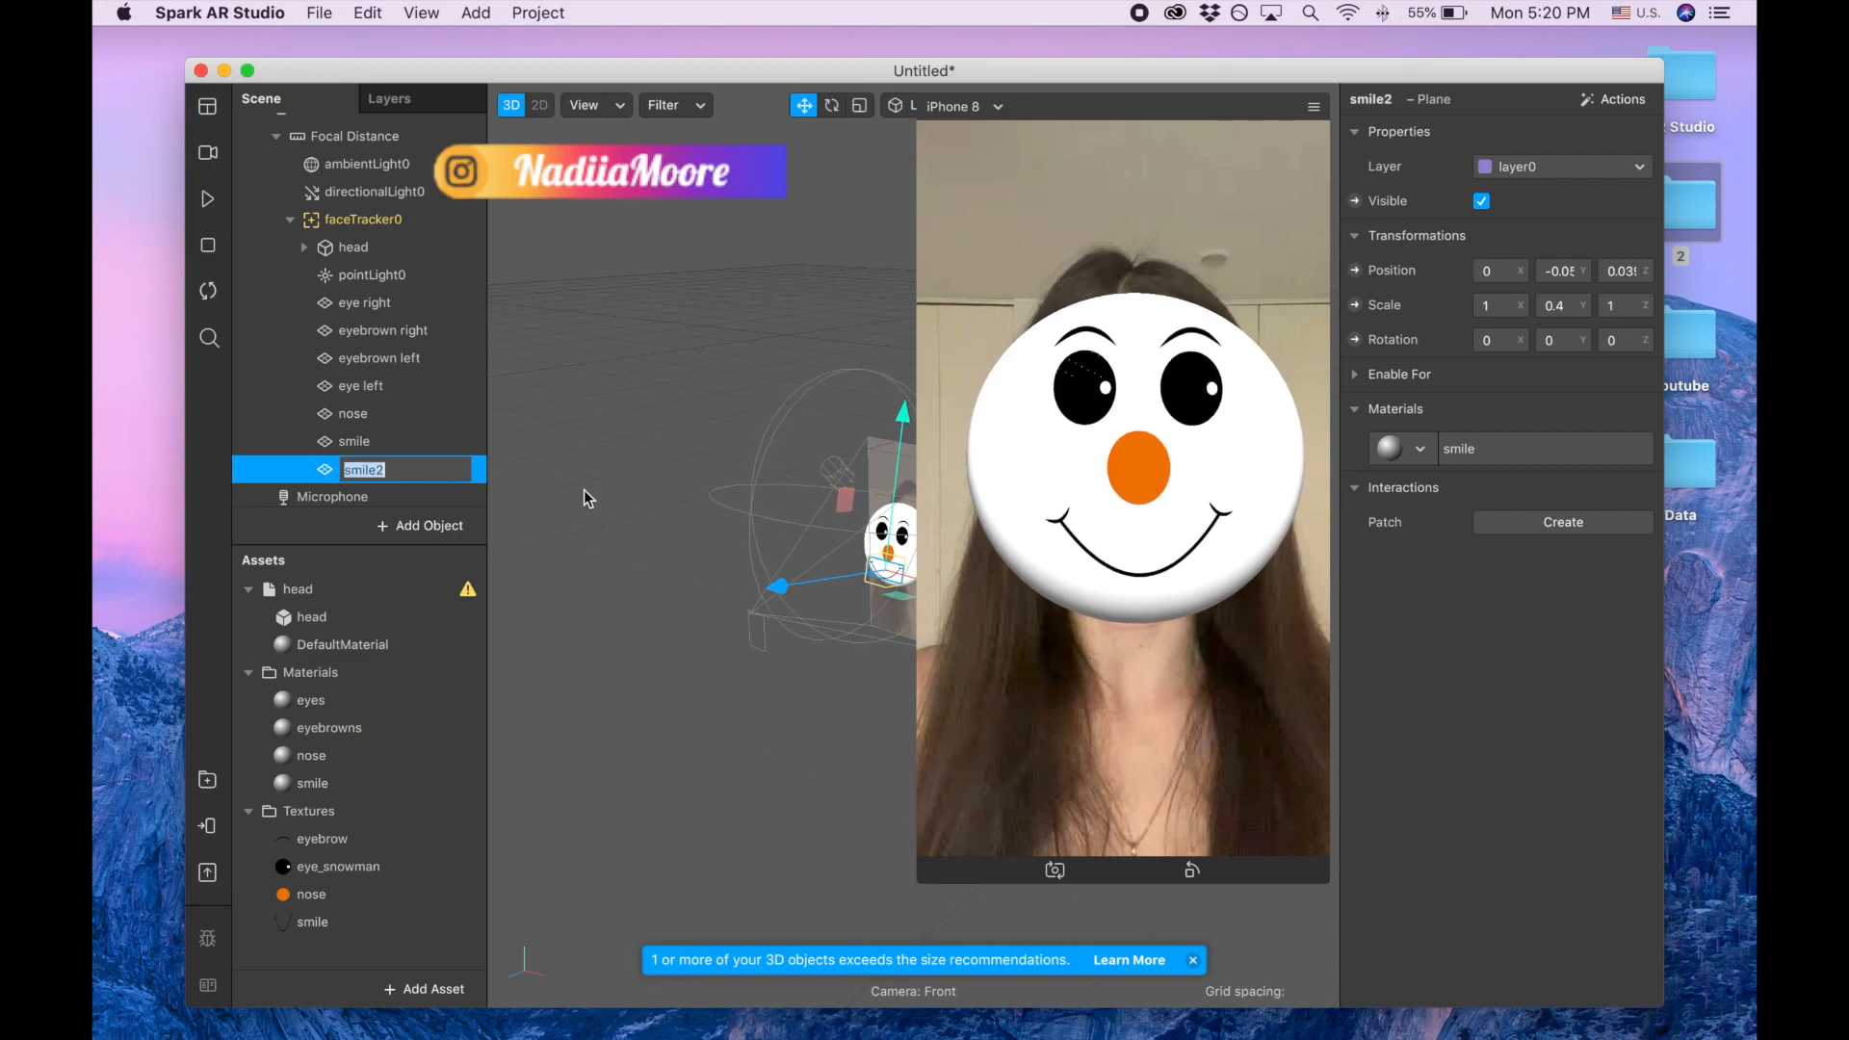
left_click(583, 489)
left_click(414, 466)
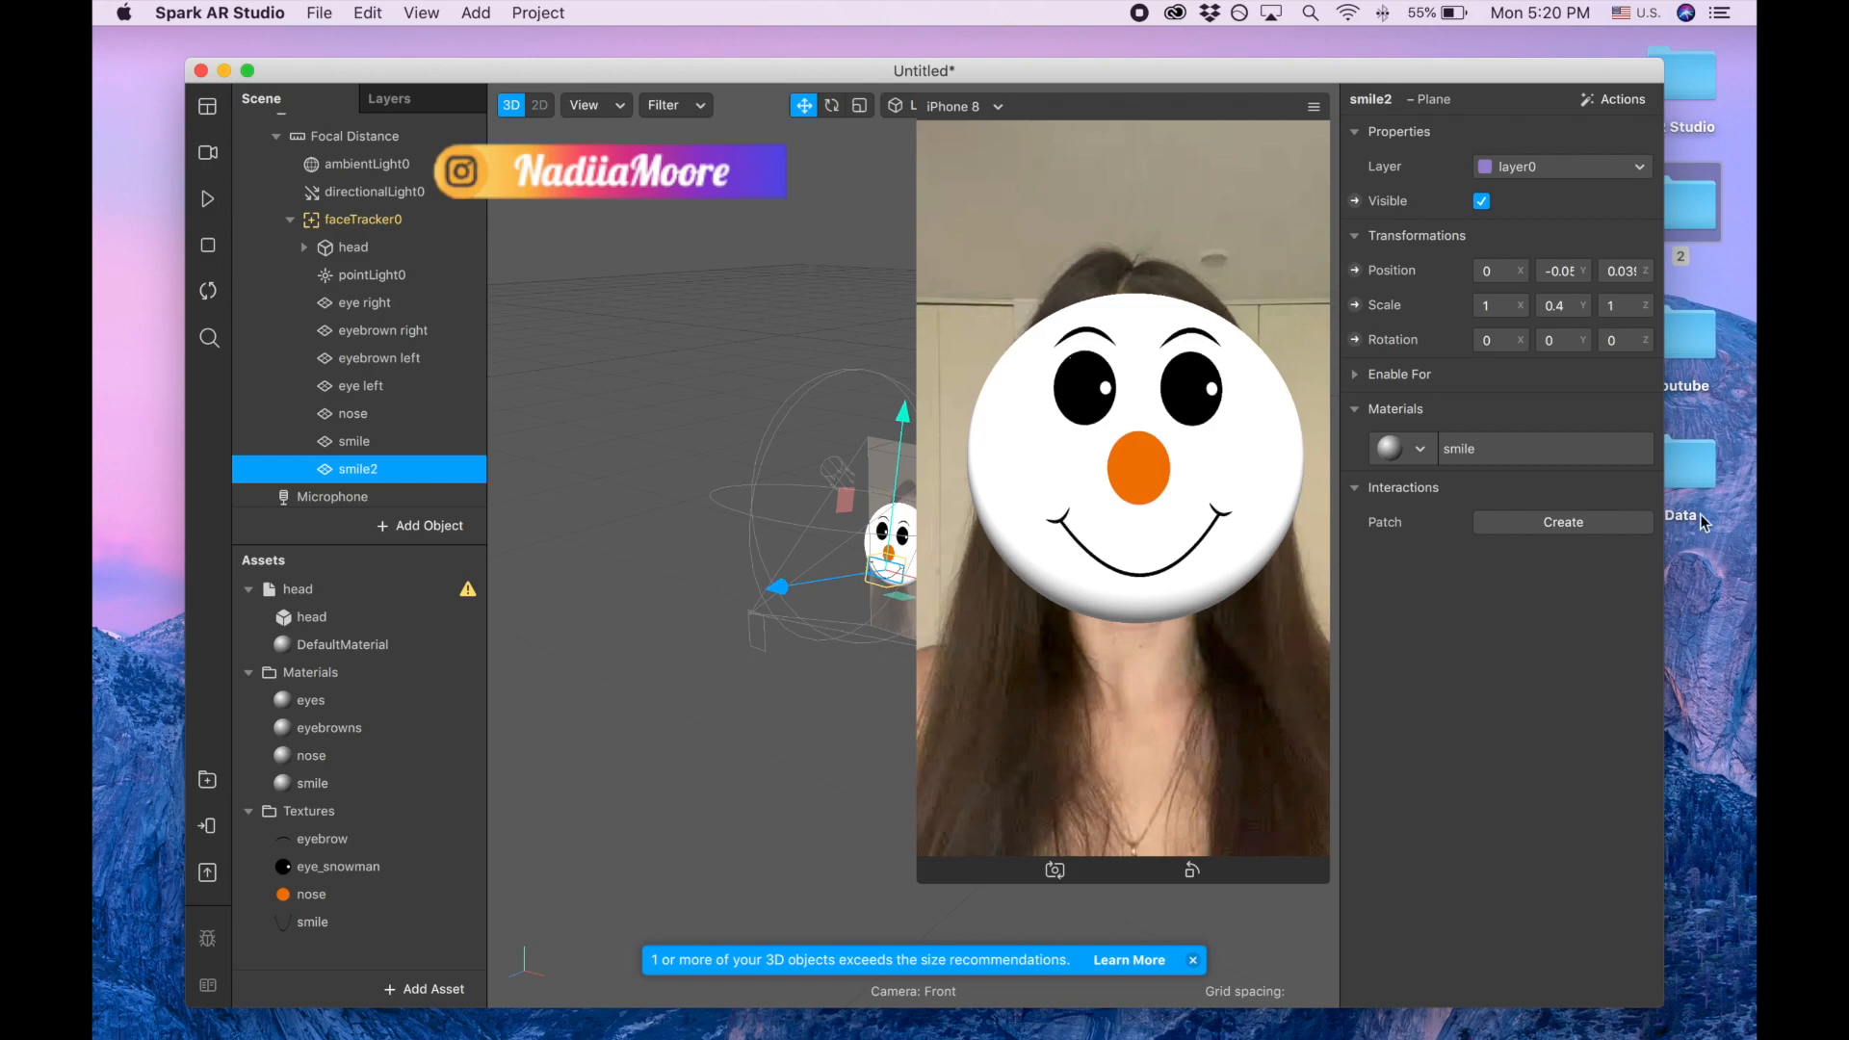
- Set the X scale of the smile2 plane to 1.3 to widen it
left_click(1508, 310)
type(".3")
key("Return")
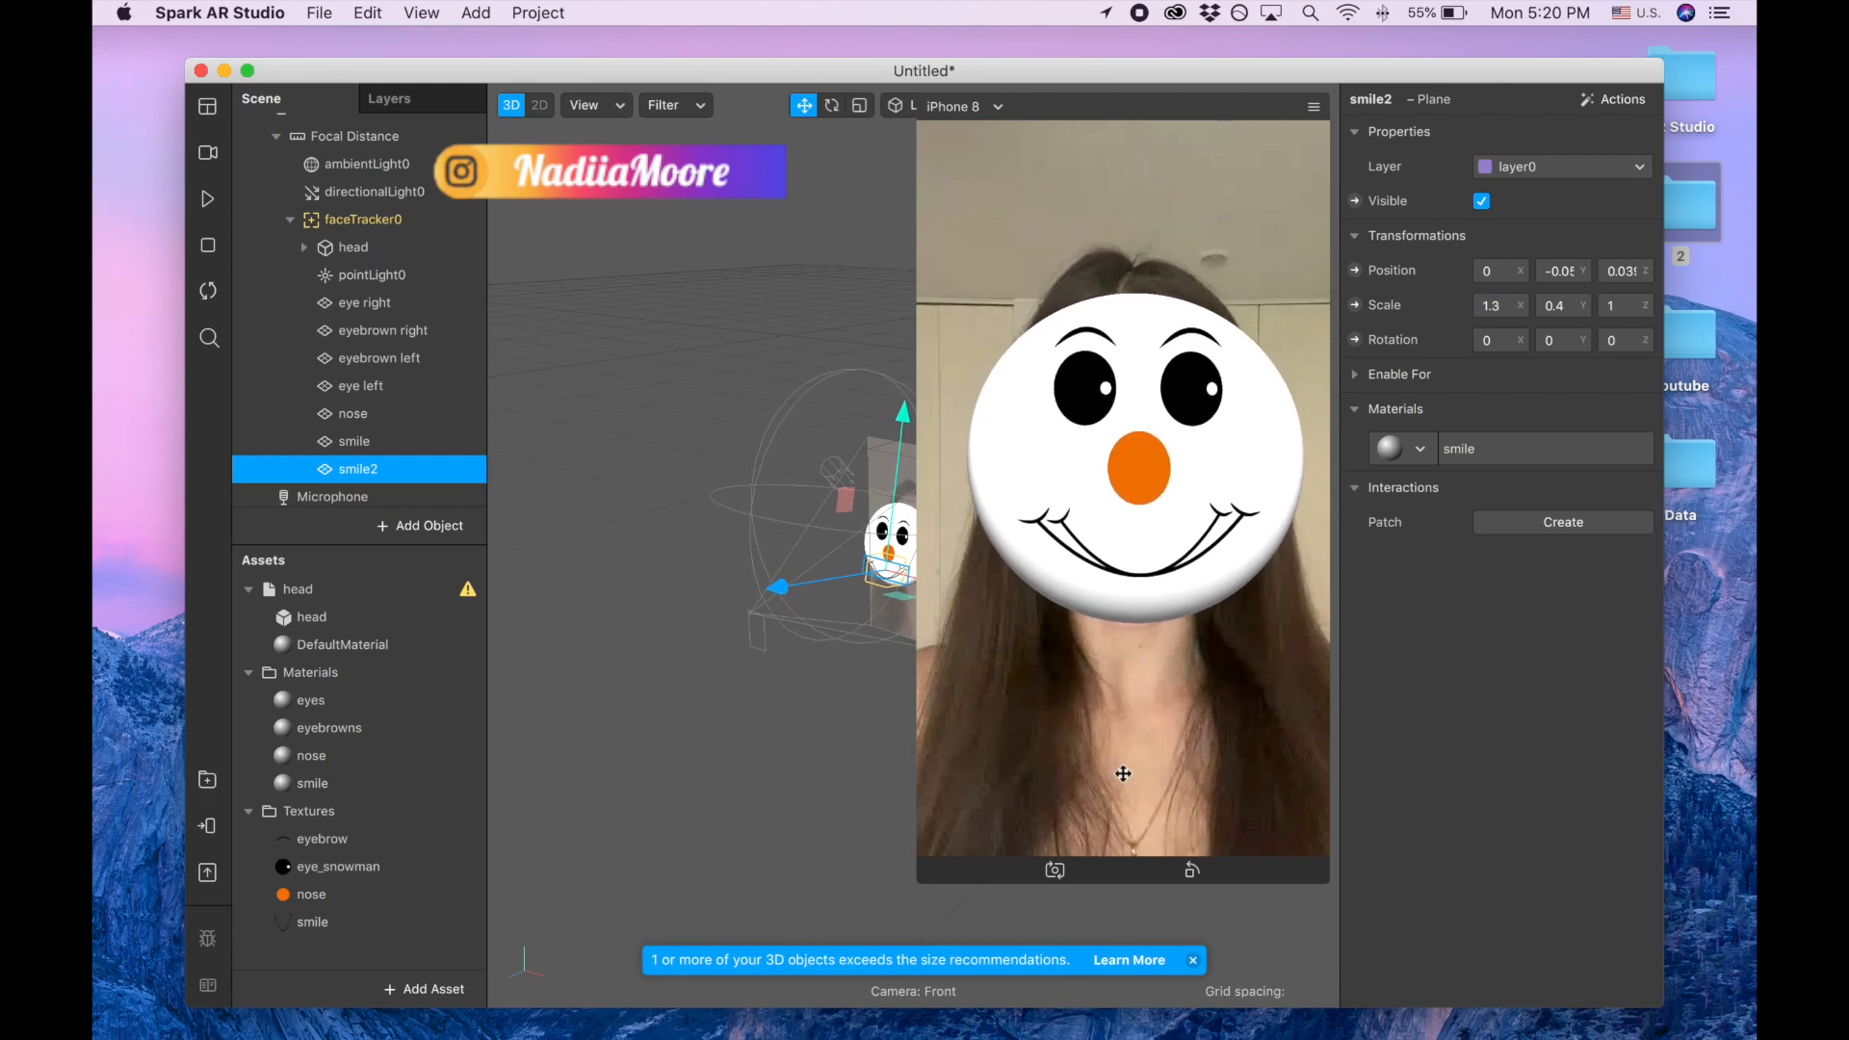
- Show the Patch Editor, enlarge its area, and shrink the phone preview to make room for patches
left_click_drag(921, 872, 1032, 676)
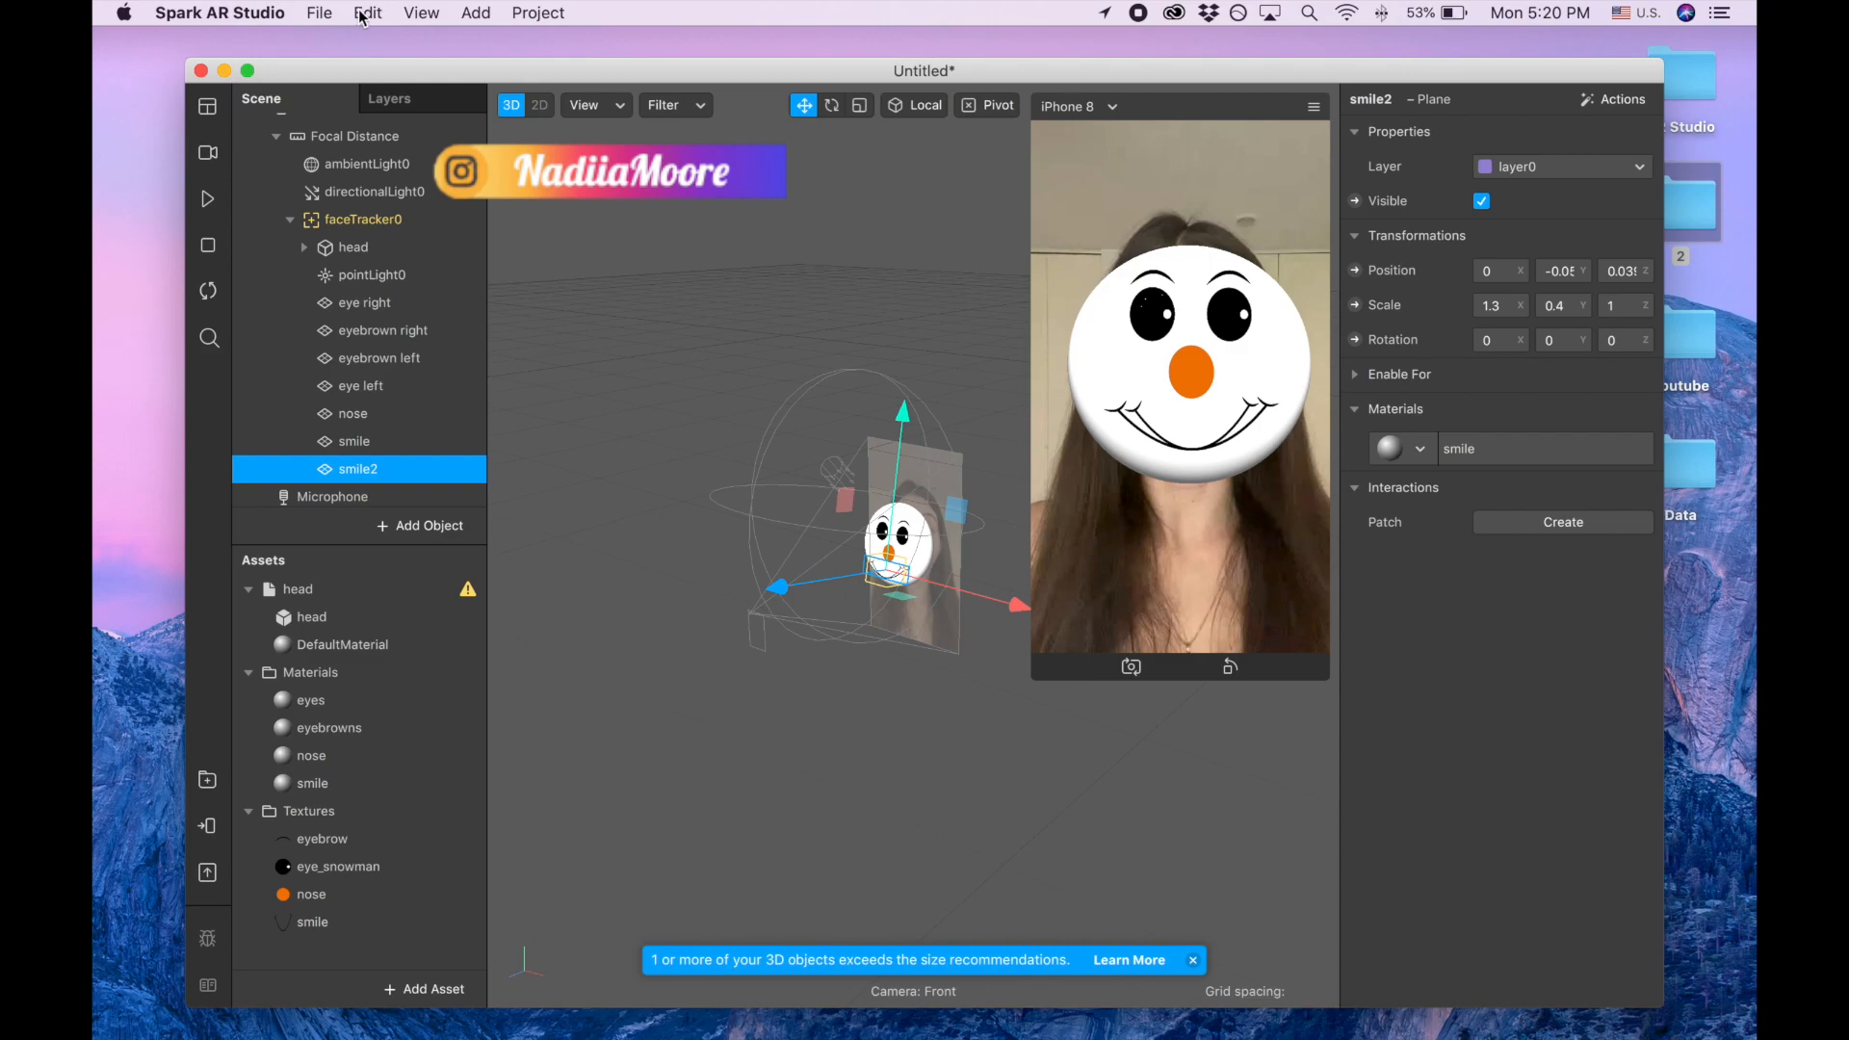
left_click(323, 13)
mouse_move(424, 15)
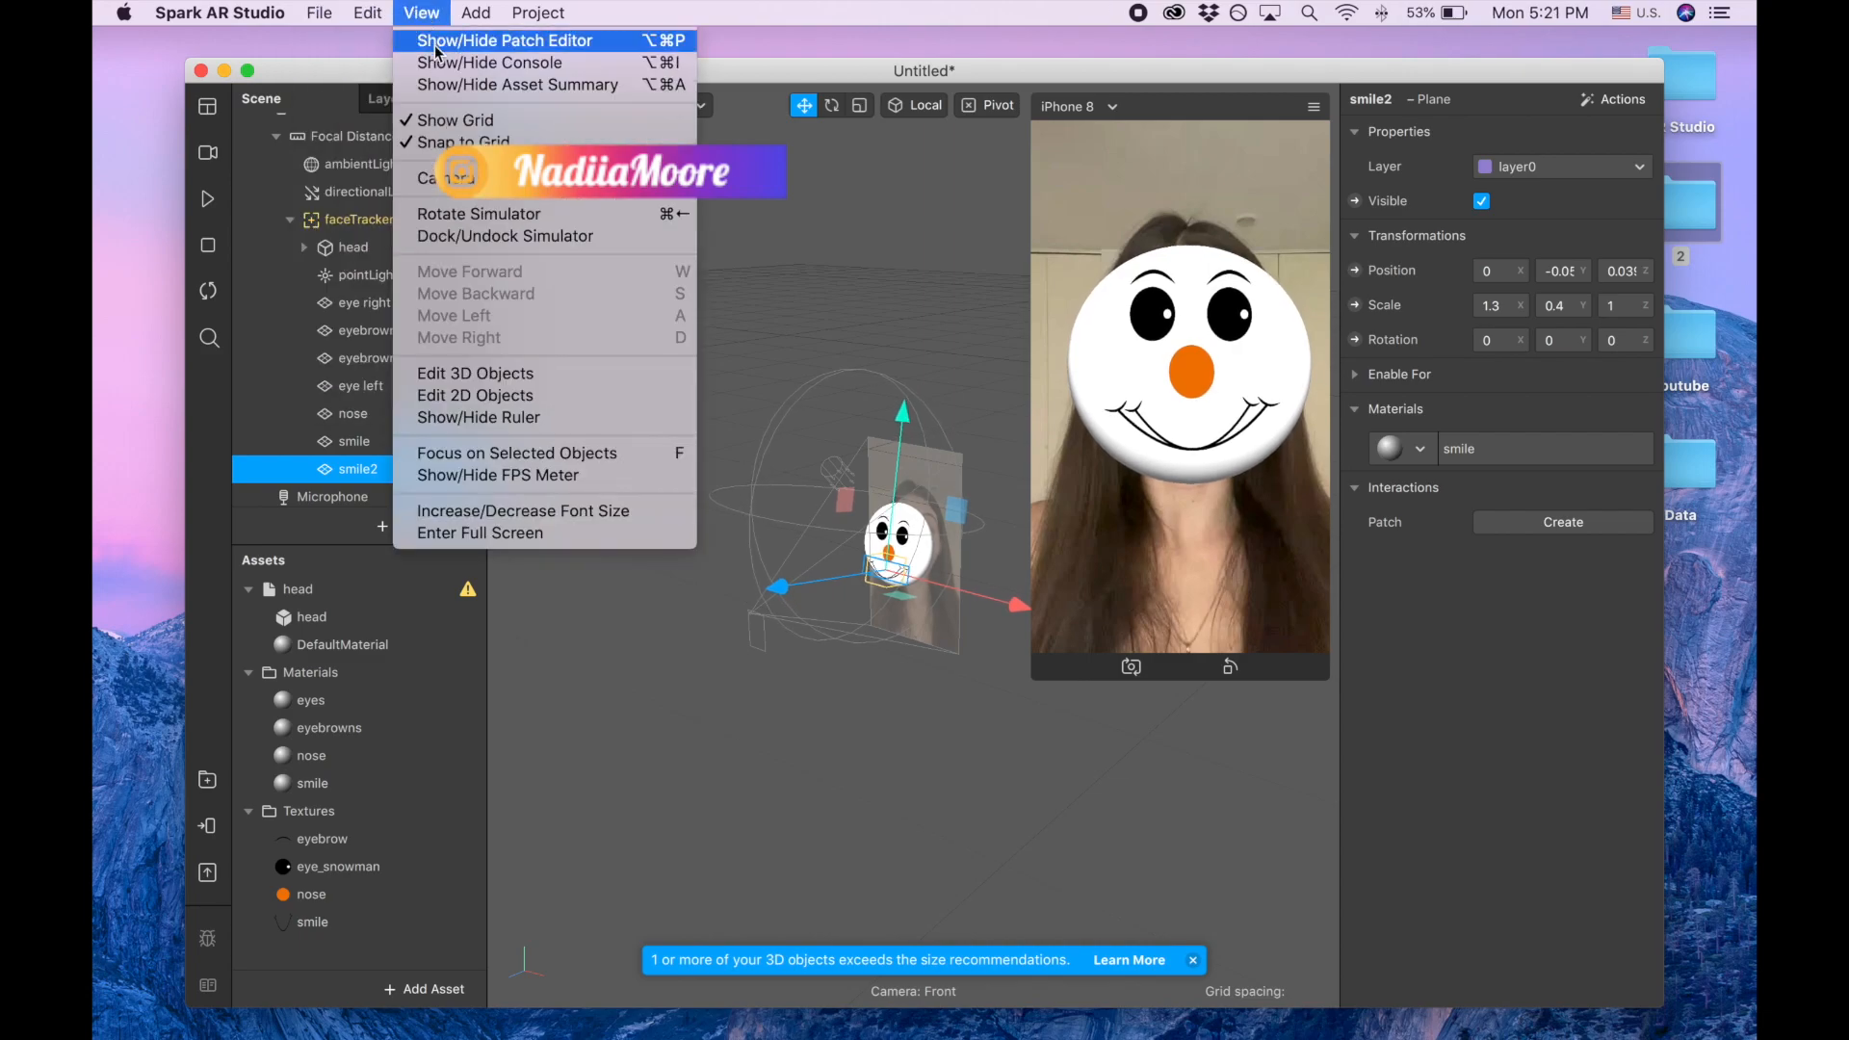
left_click(438, 41)
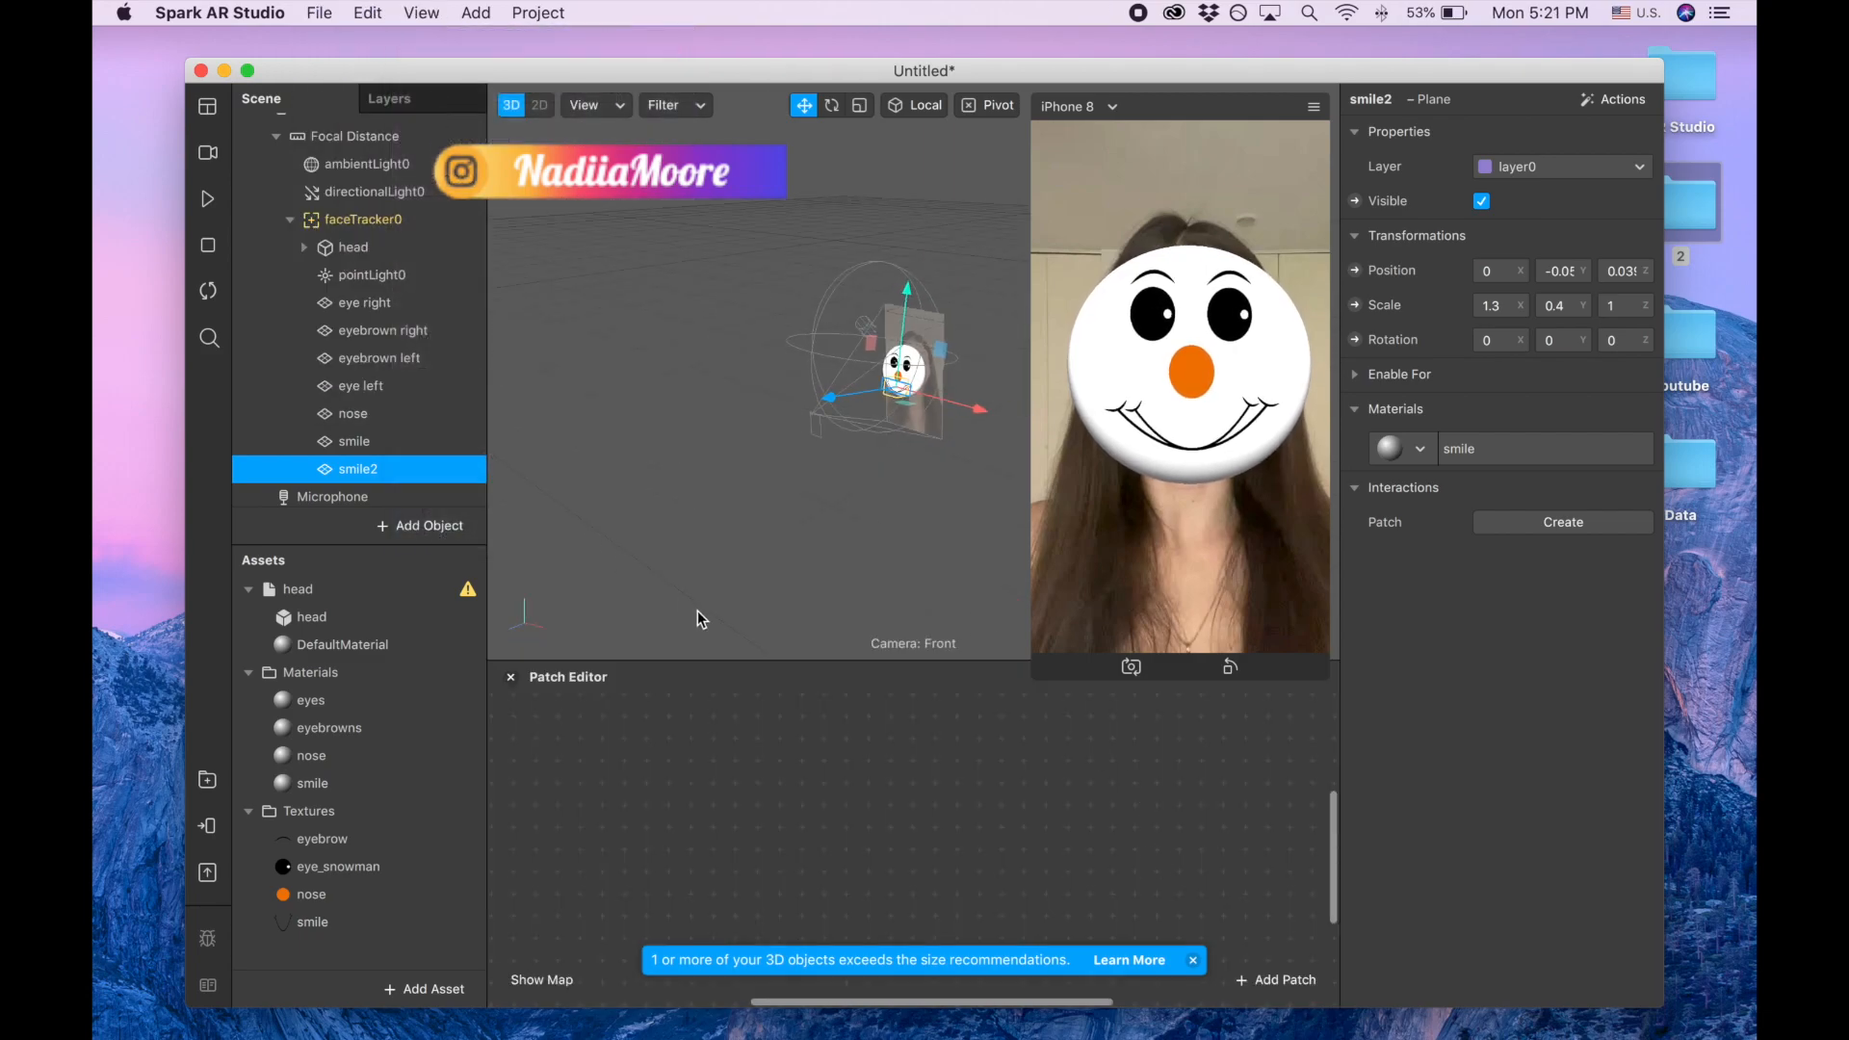
left_click_drag(712, 664, 735, 371)
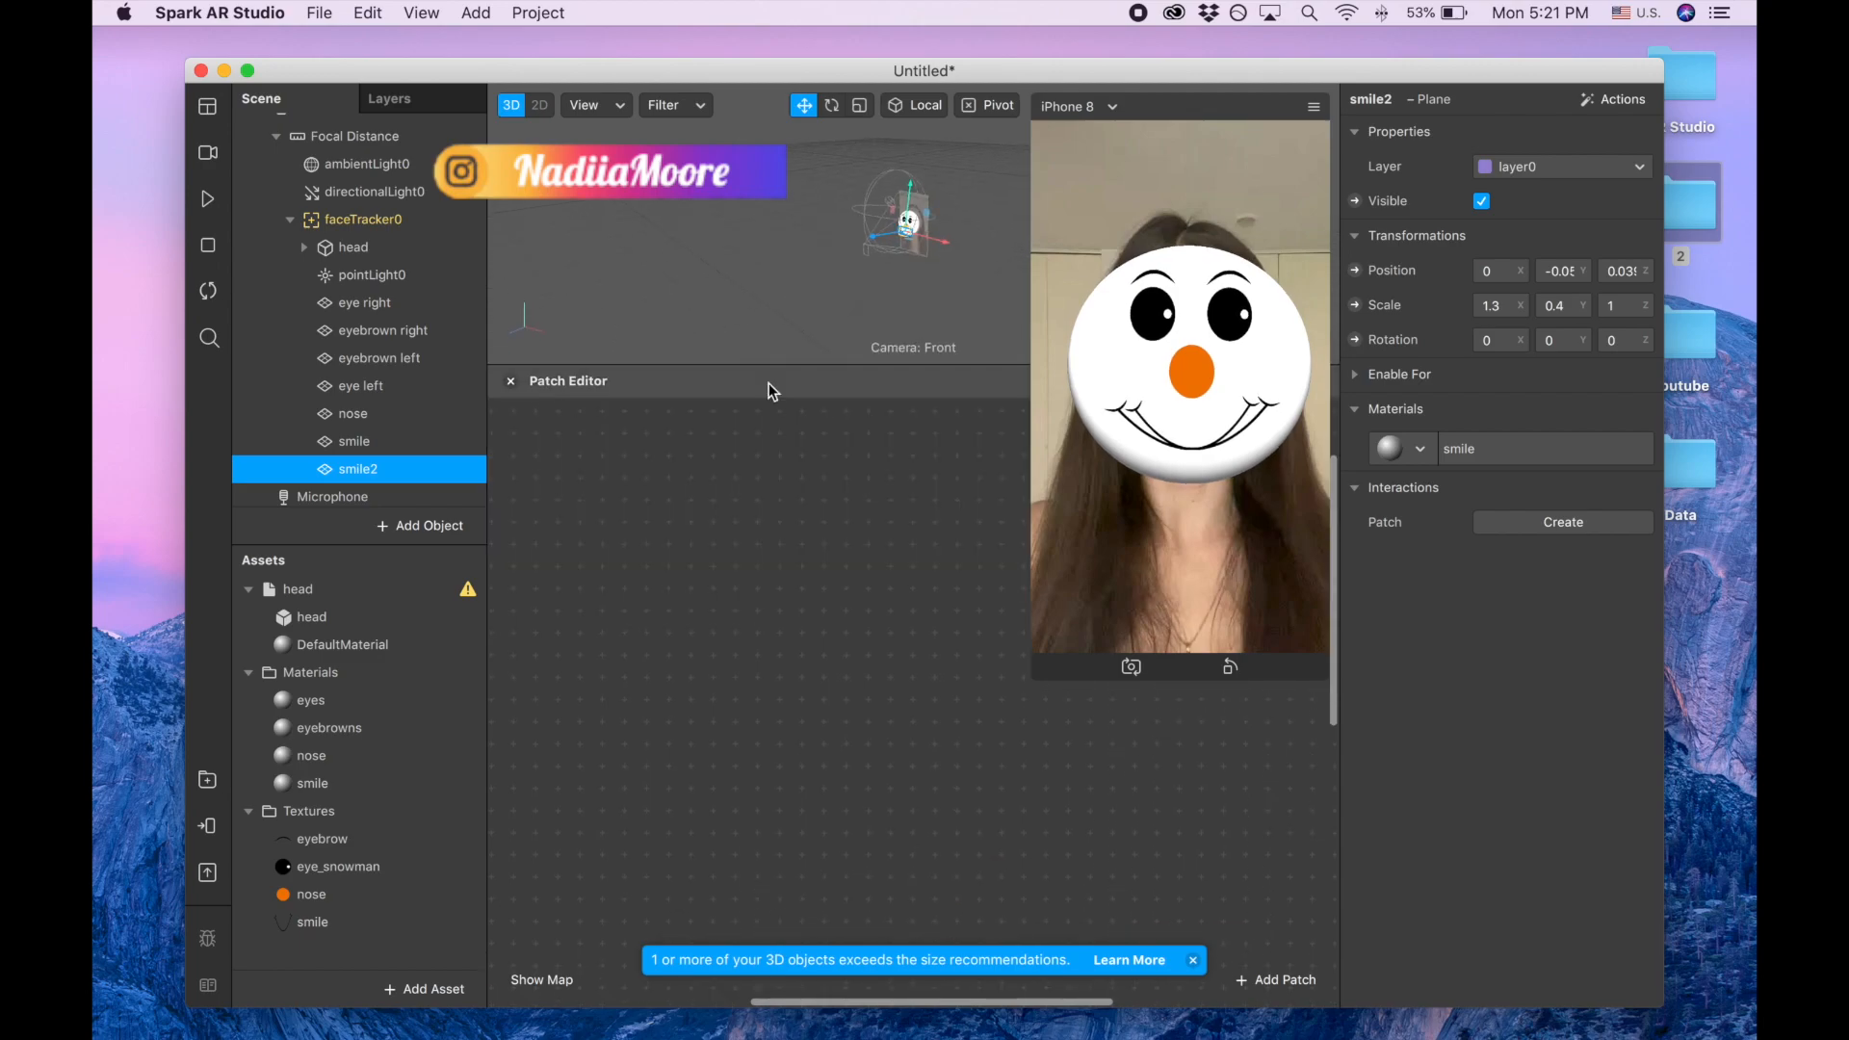
left_click_drag(1035, 672, 1159, 303)
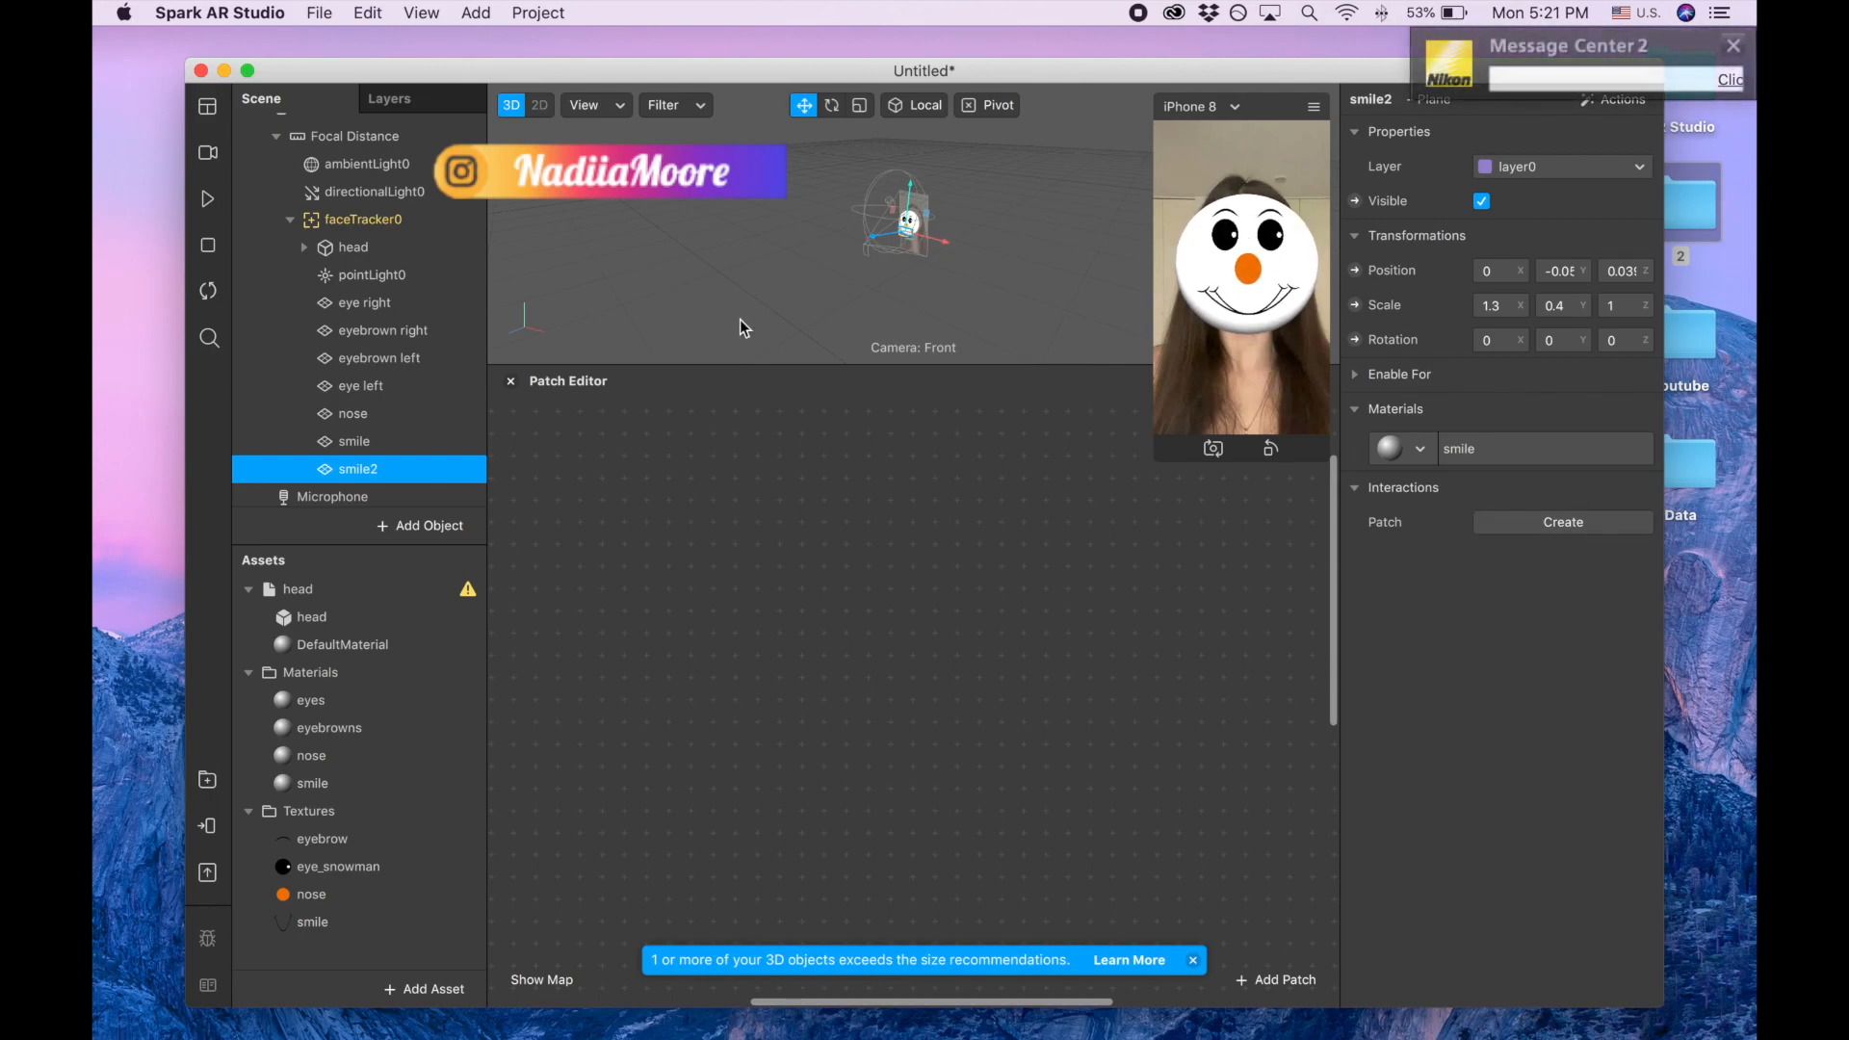
- Add faceTracker0 to the Patch Editor and connect a Smile patch to its Face output
left_click_drag(355, 219, 631, 578)
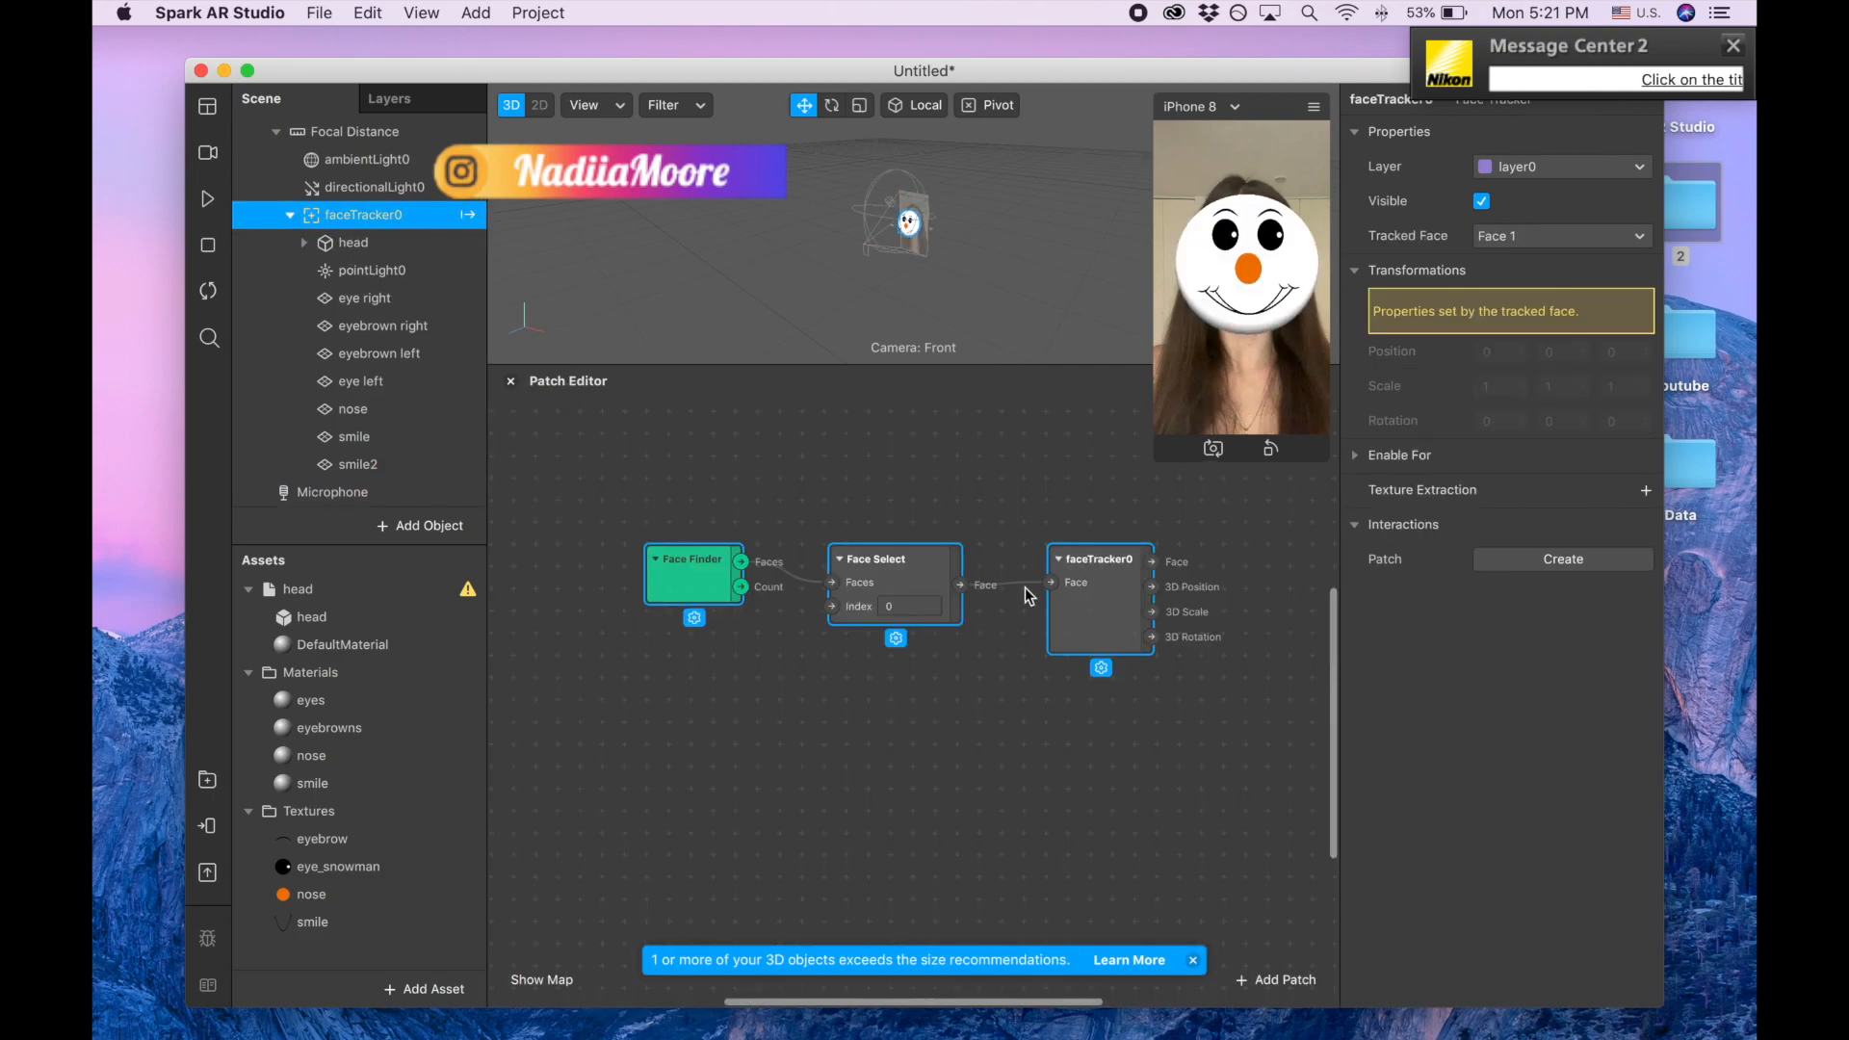
left_click_drag(1090, 599, 574, 621)
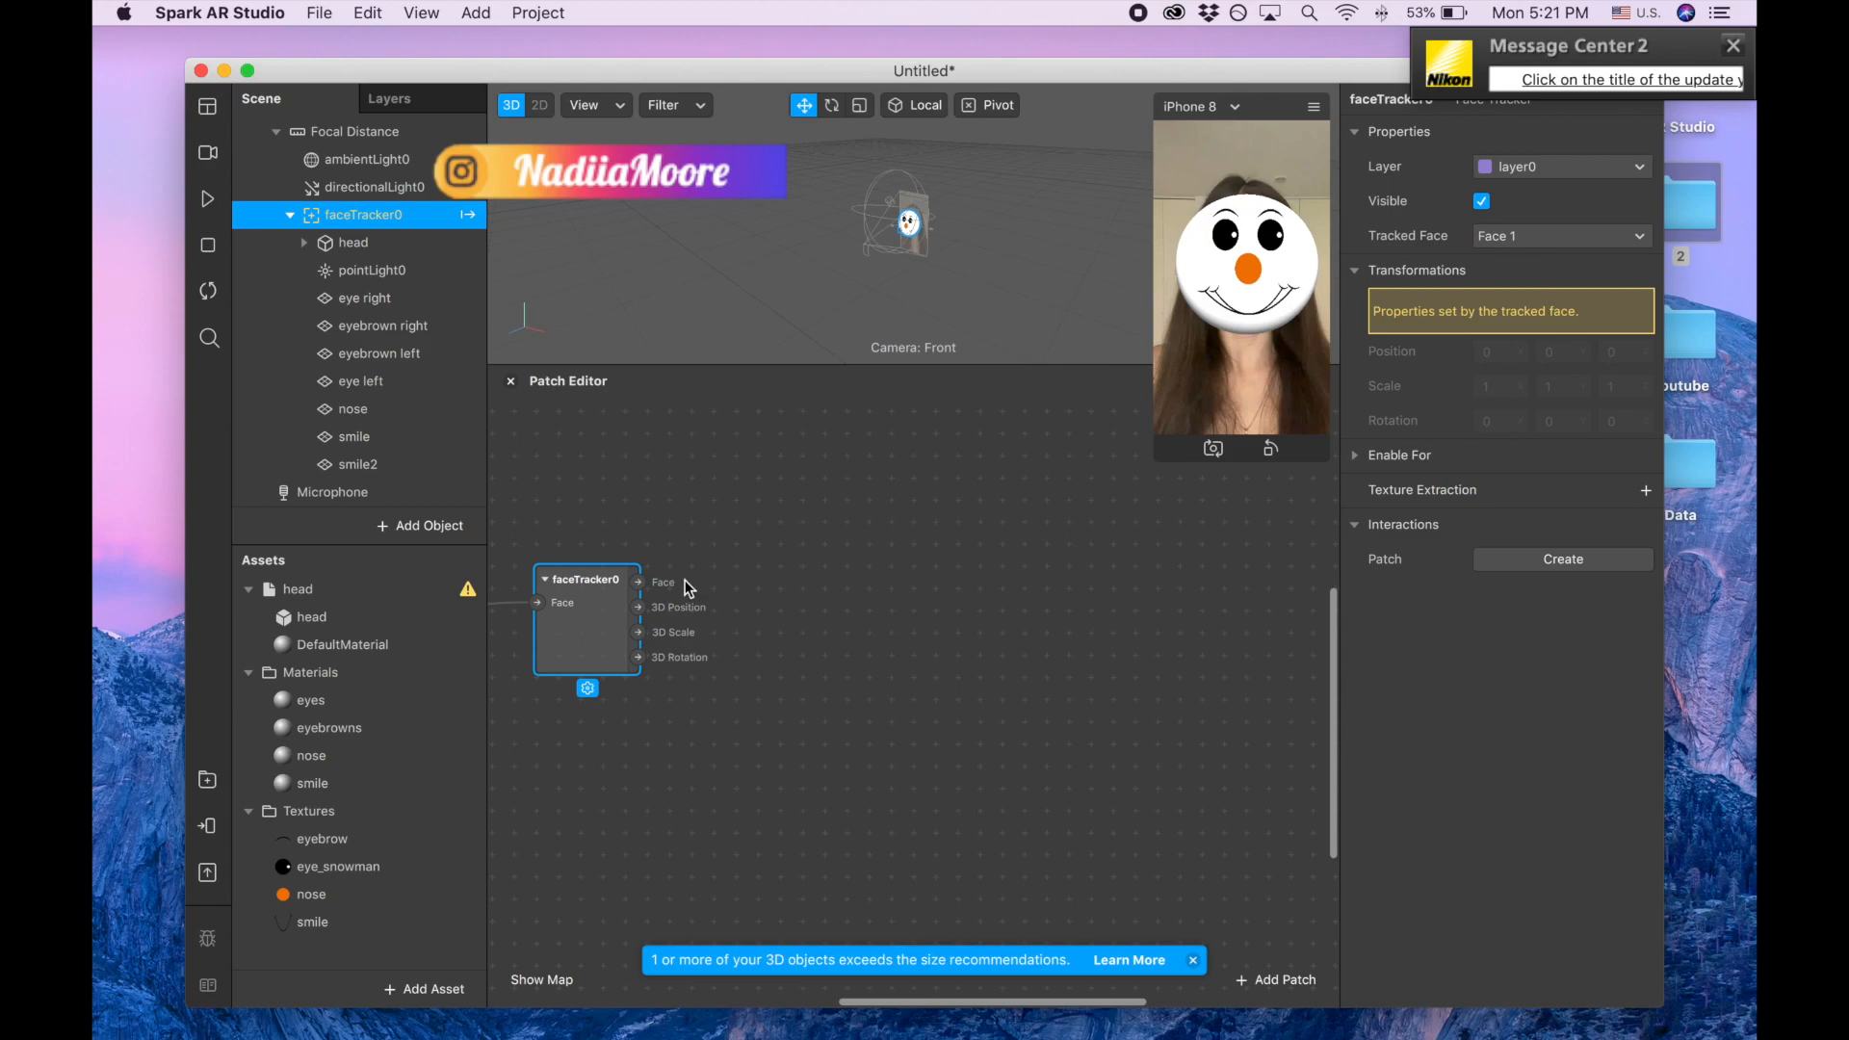
left_click(639, 583)
left_click_drag(722, 504, 726, 507)
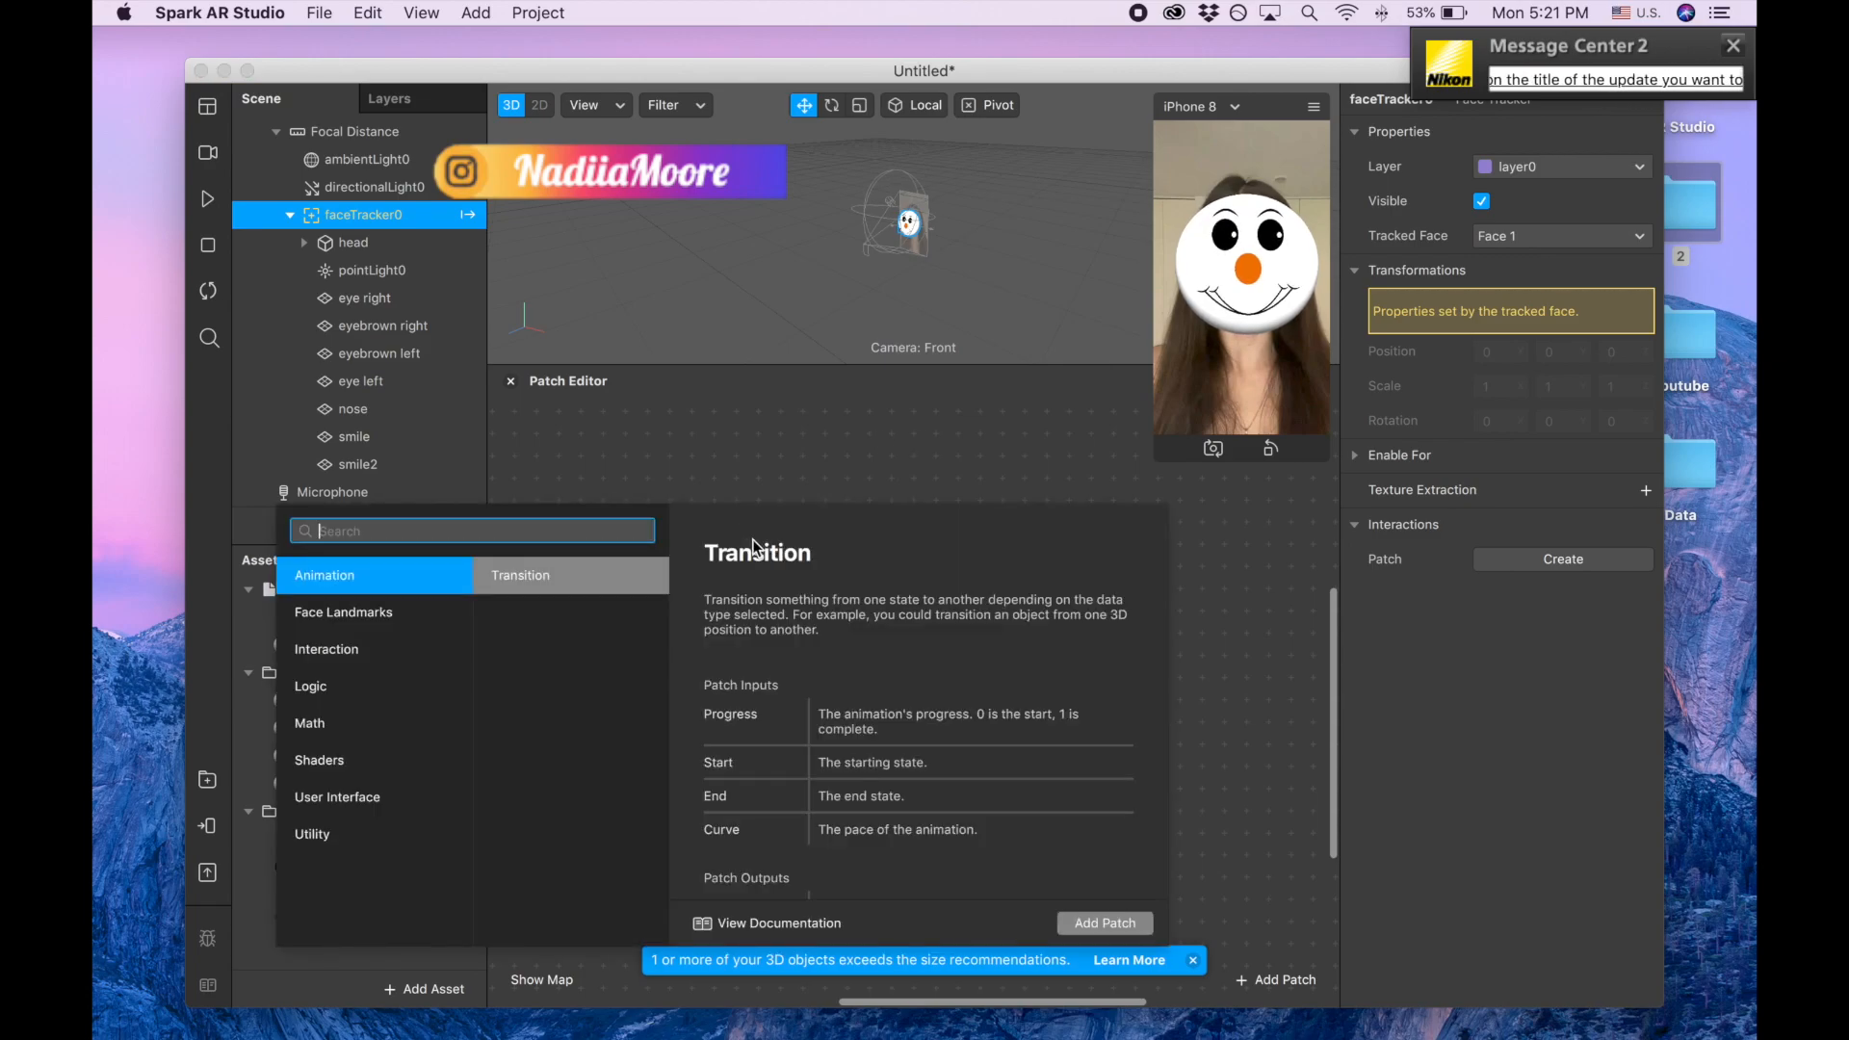
type("smile")
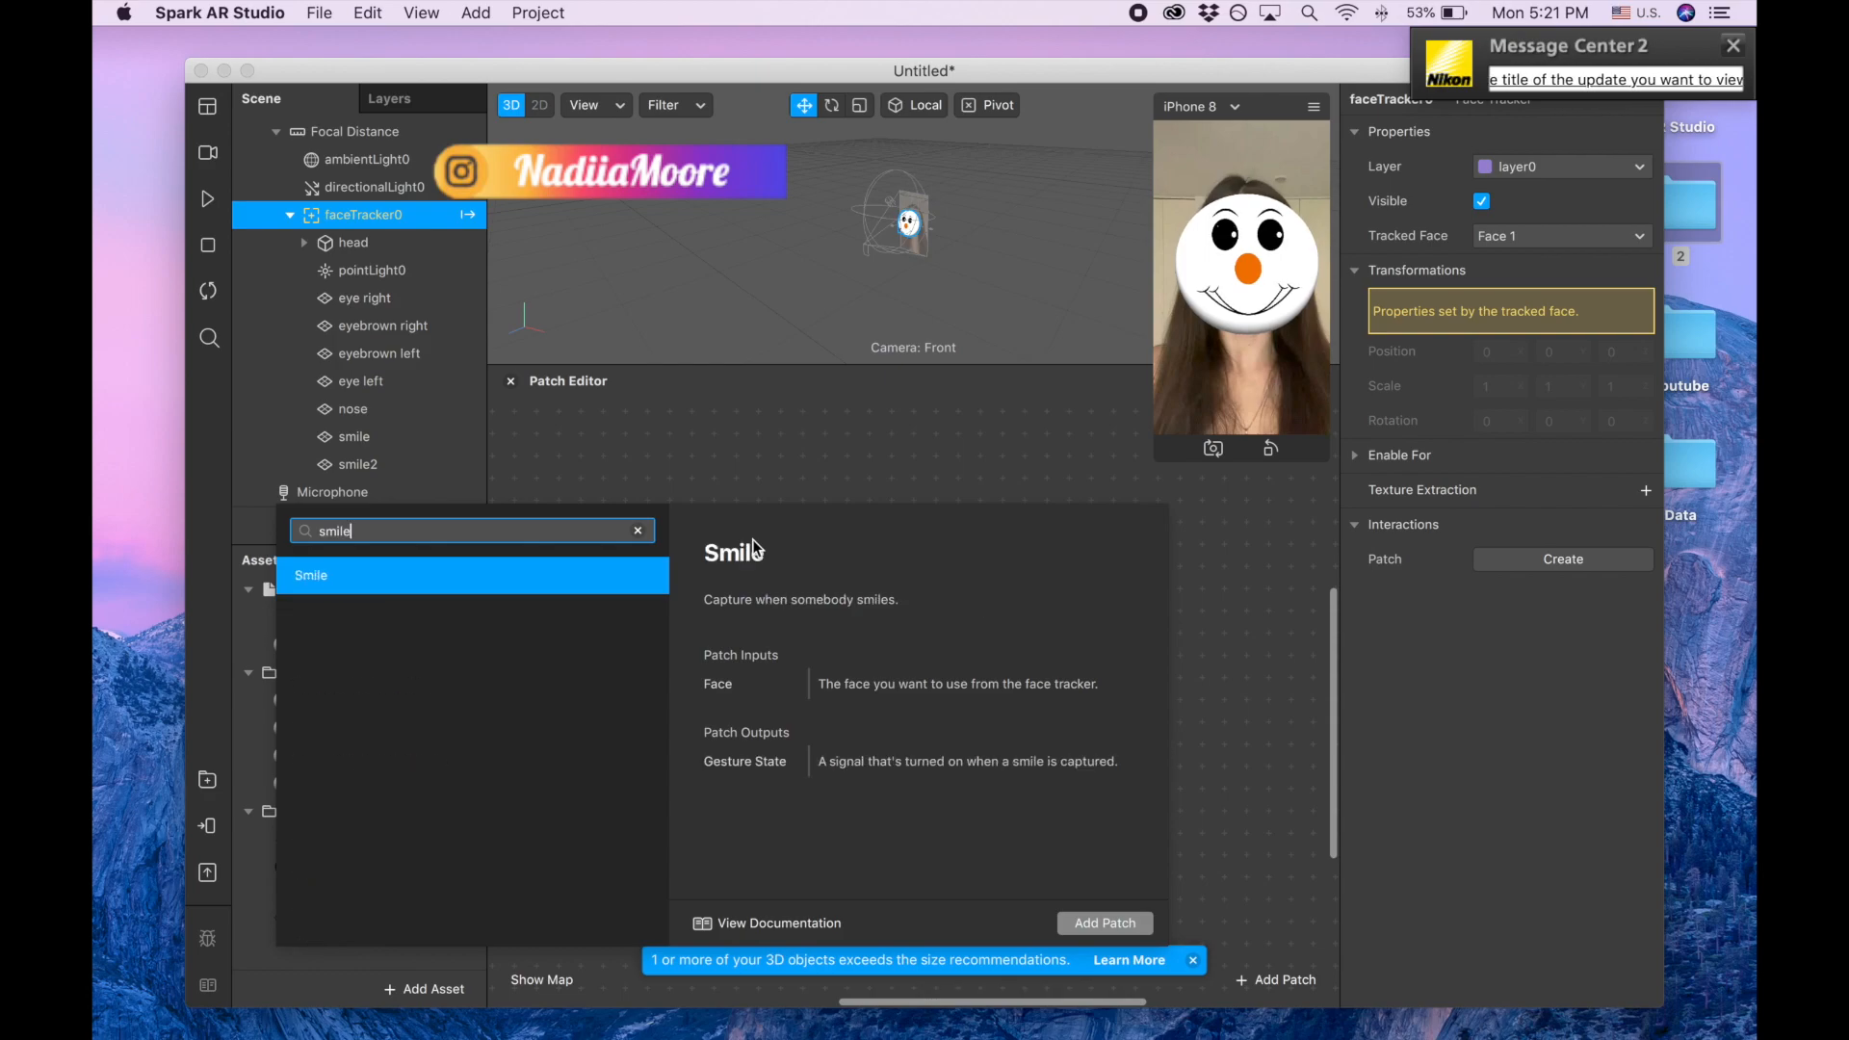
left_click(558, 574)
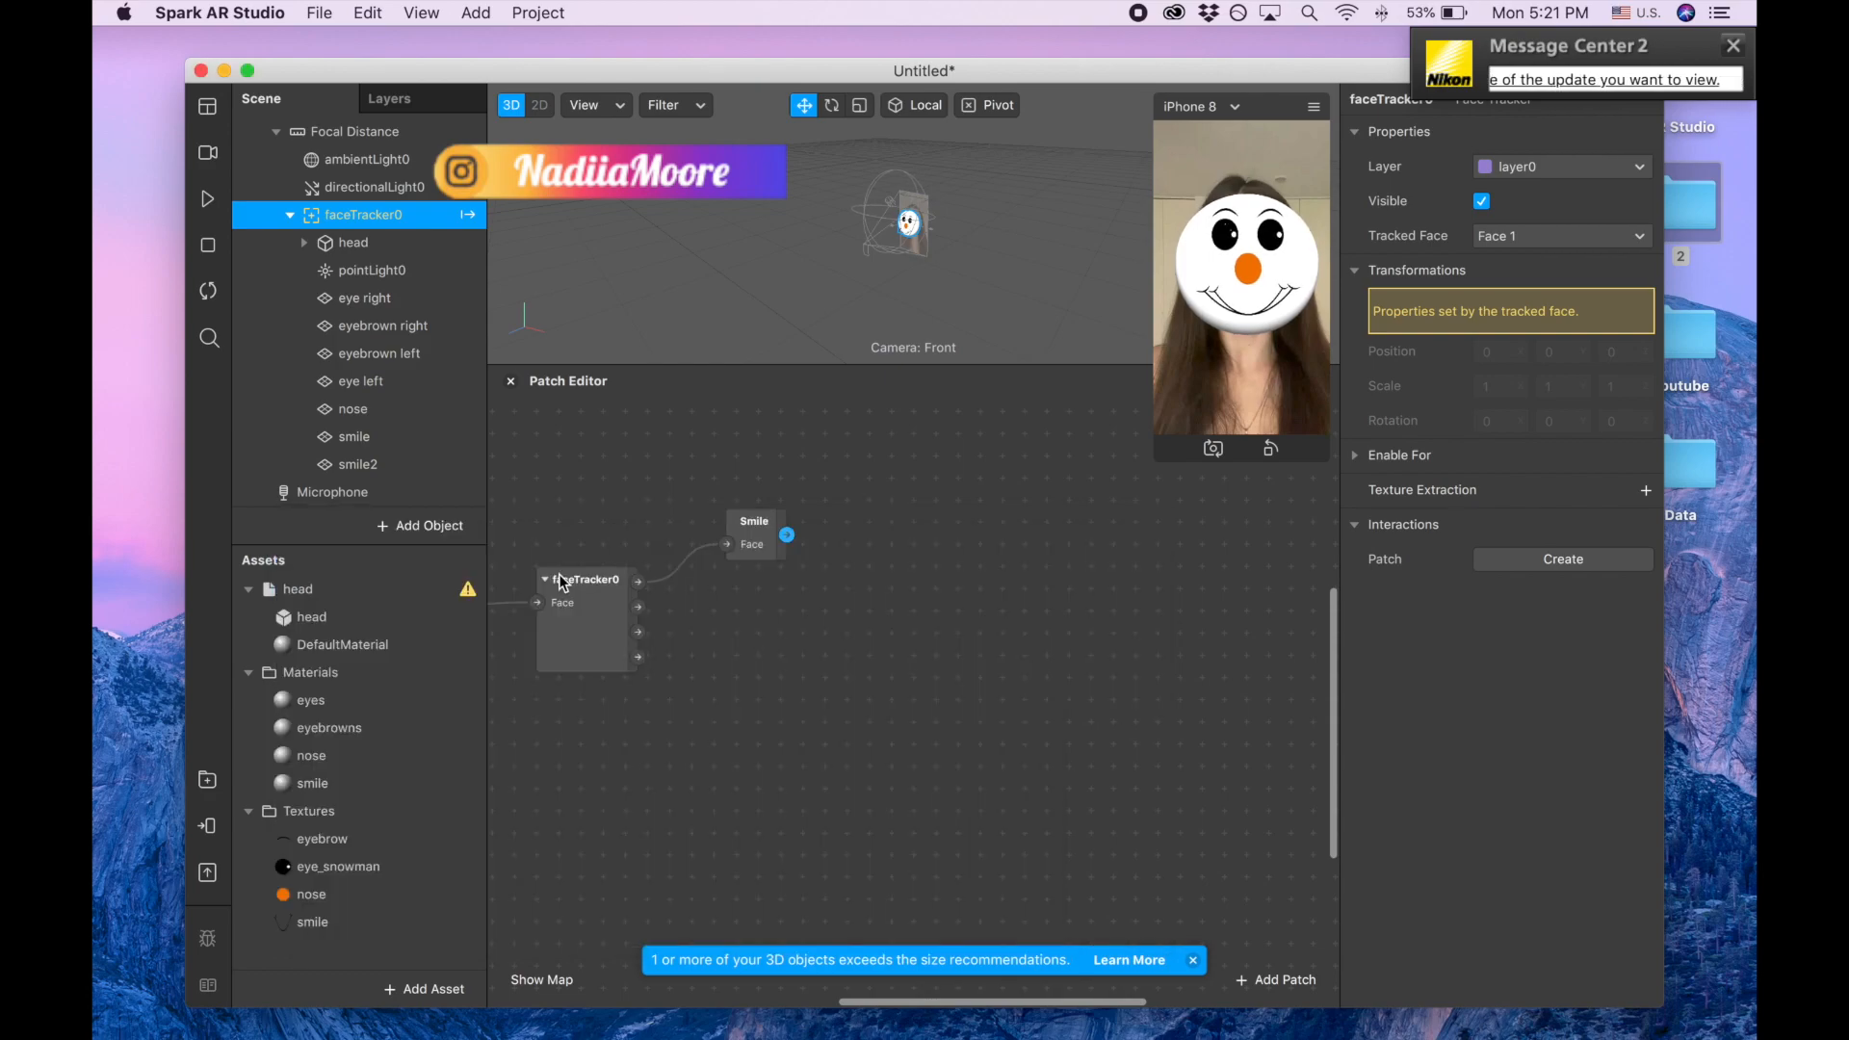
- Connect a Not patch to the Smile patch's output and arrange the two patches beside each other
left_click(753, 520)
left_click_drag(753, 521, 819, 470)
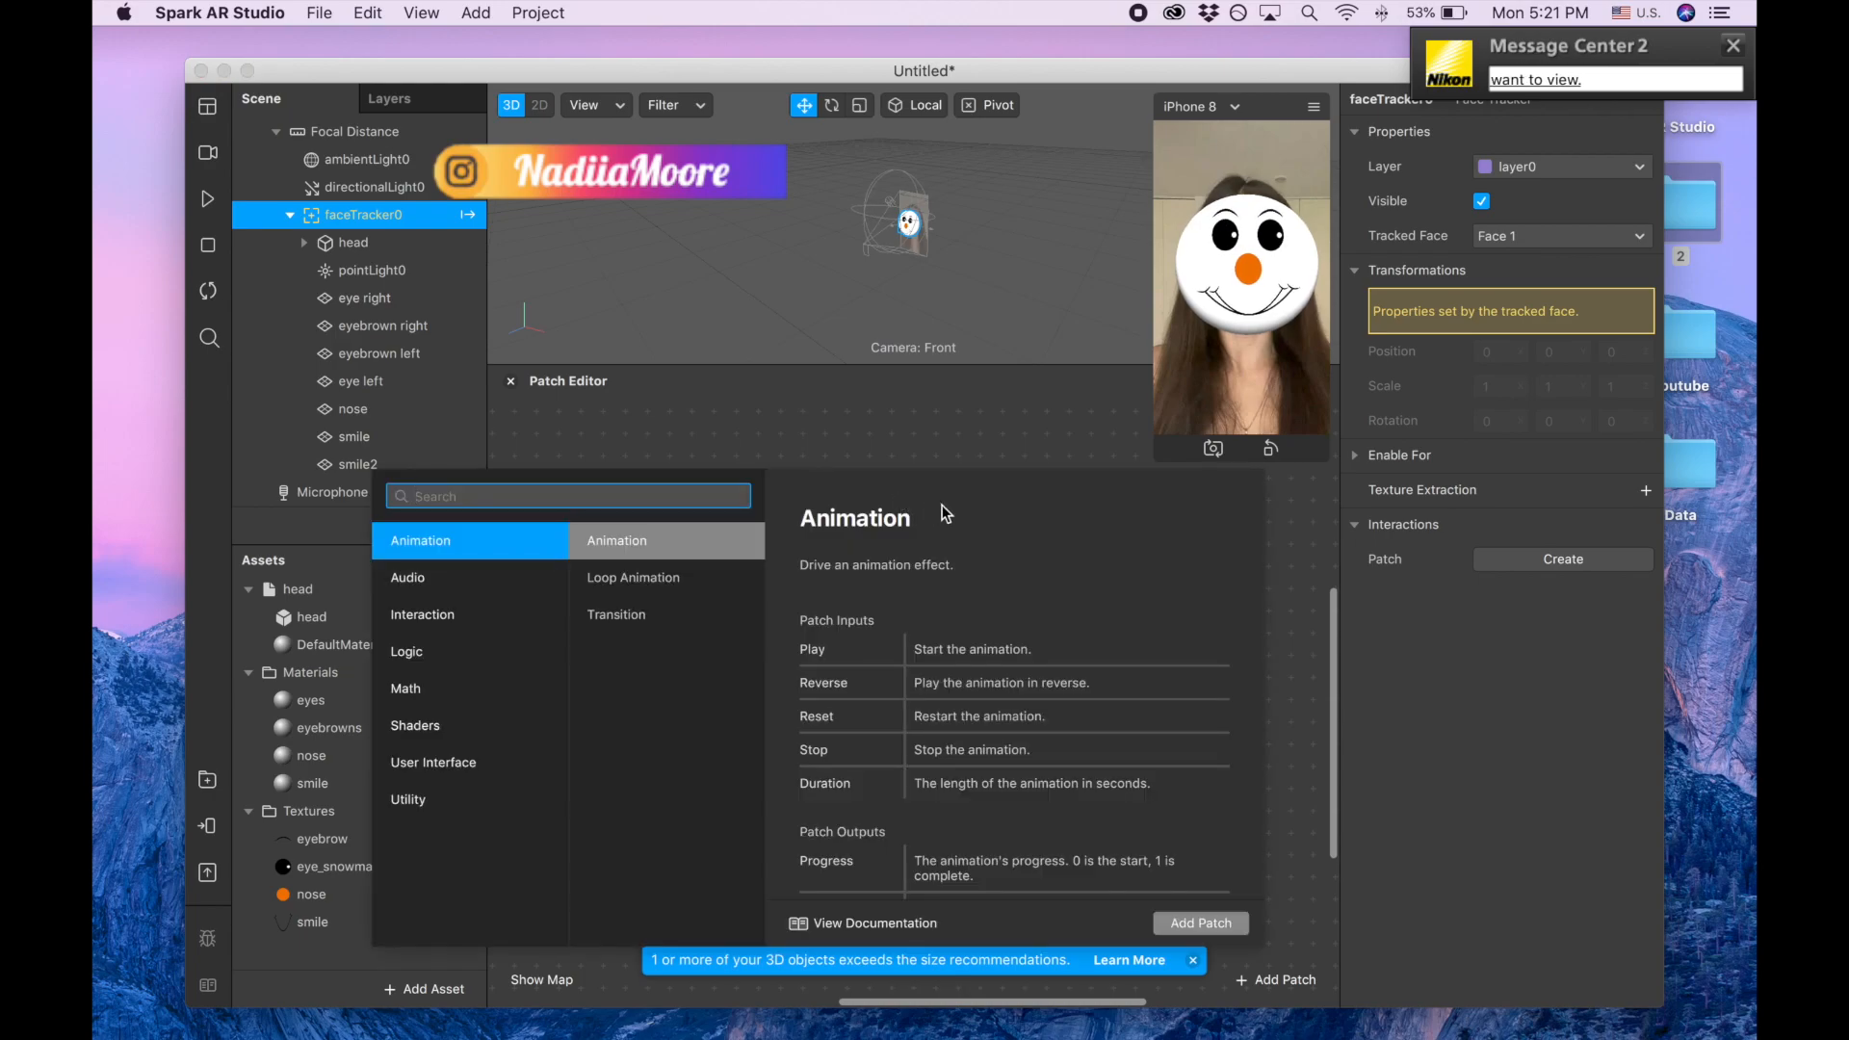
type("not")
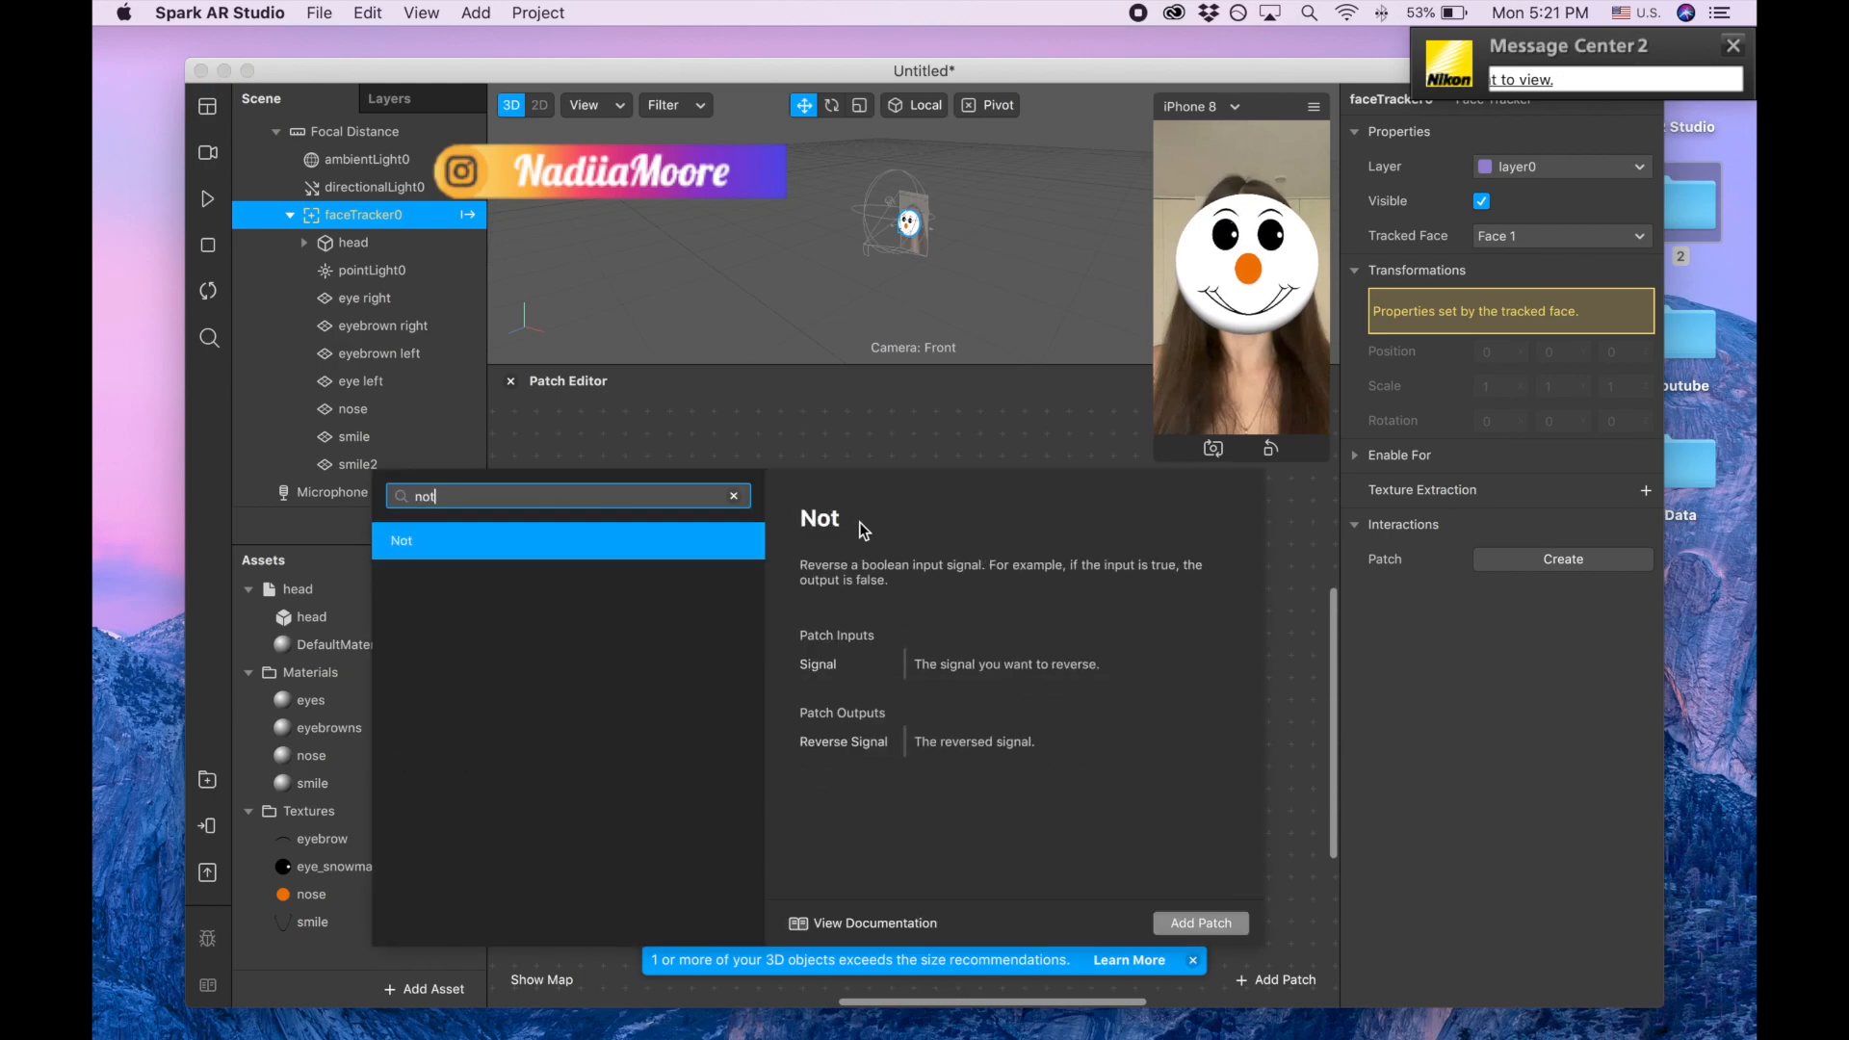
double_click(699, 542)
left_click_drag(868, 481, 838, 462)
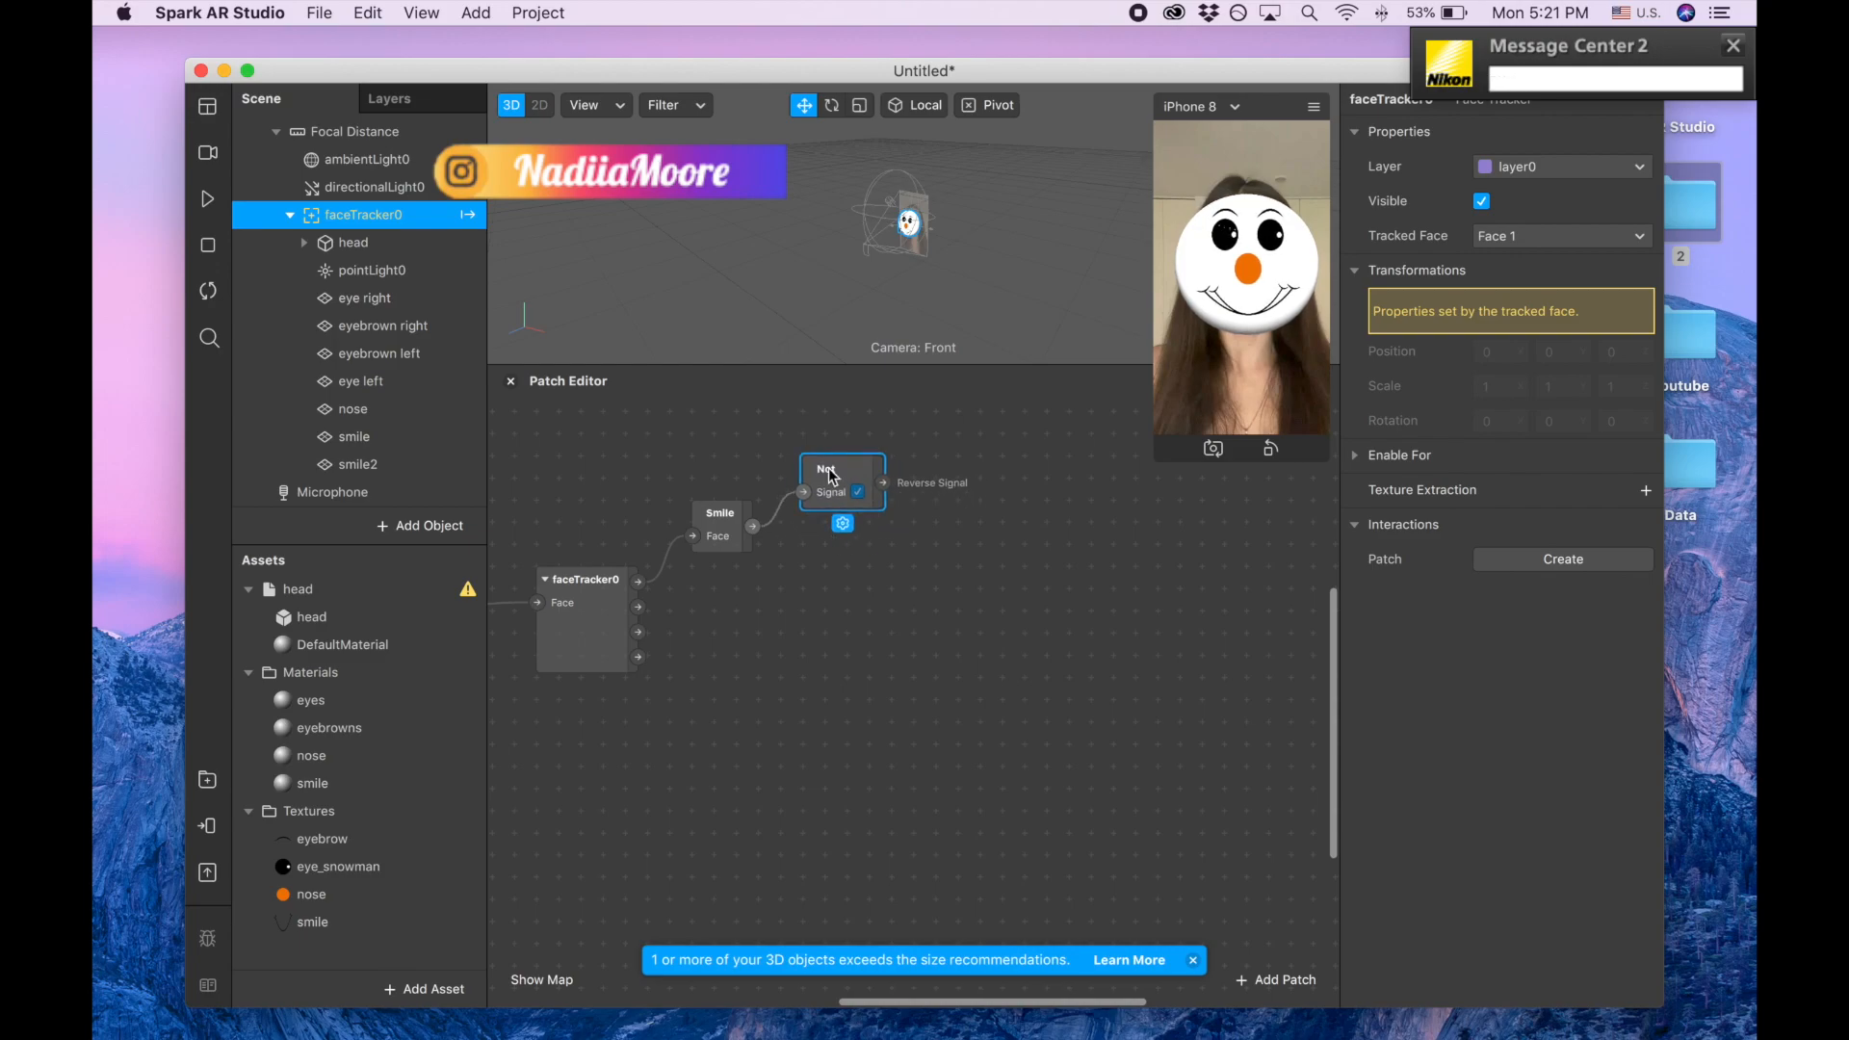
- Create a Visible patch for the smile plane and connect the Not patch's Reverse Signal output to it
left_click(373, 437)
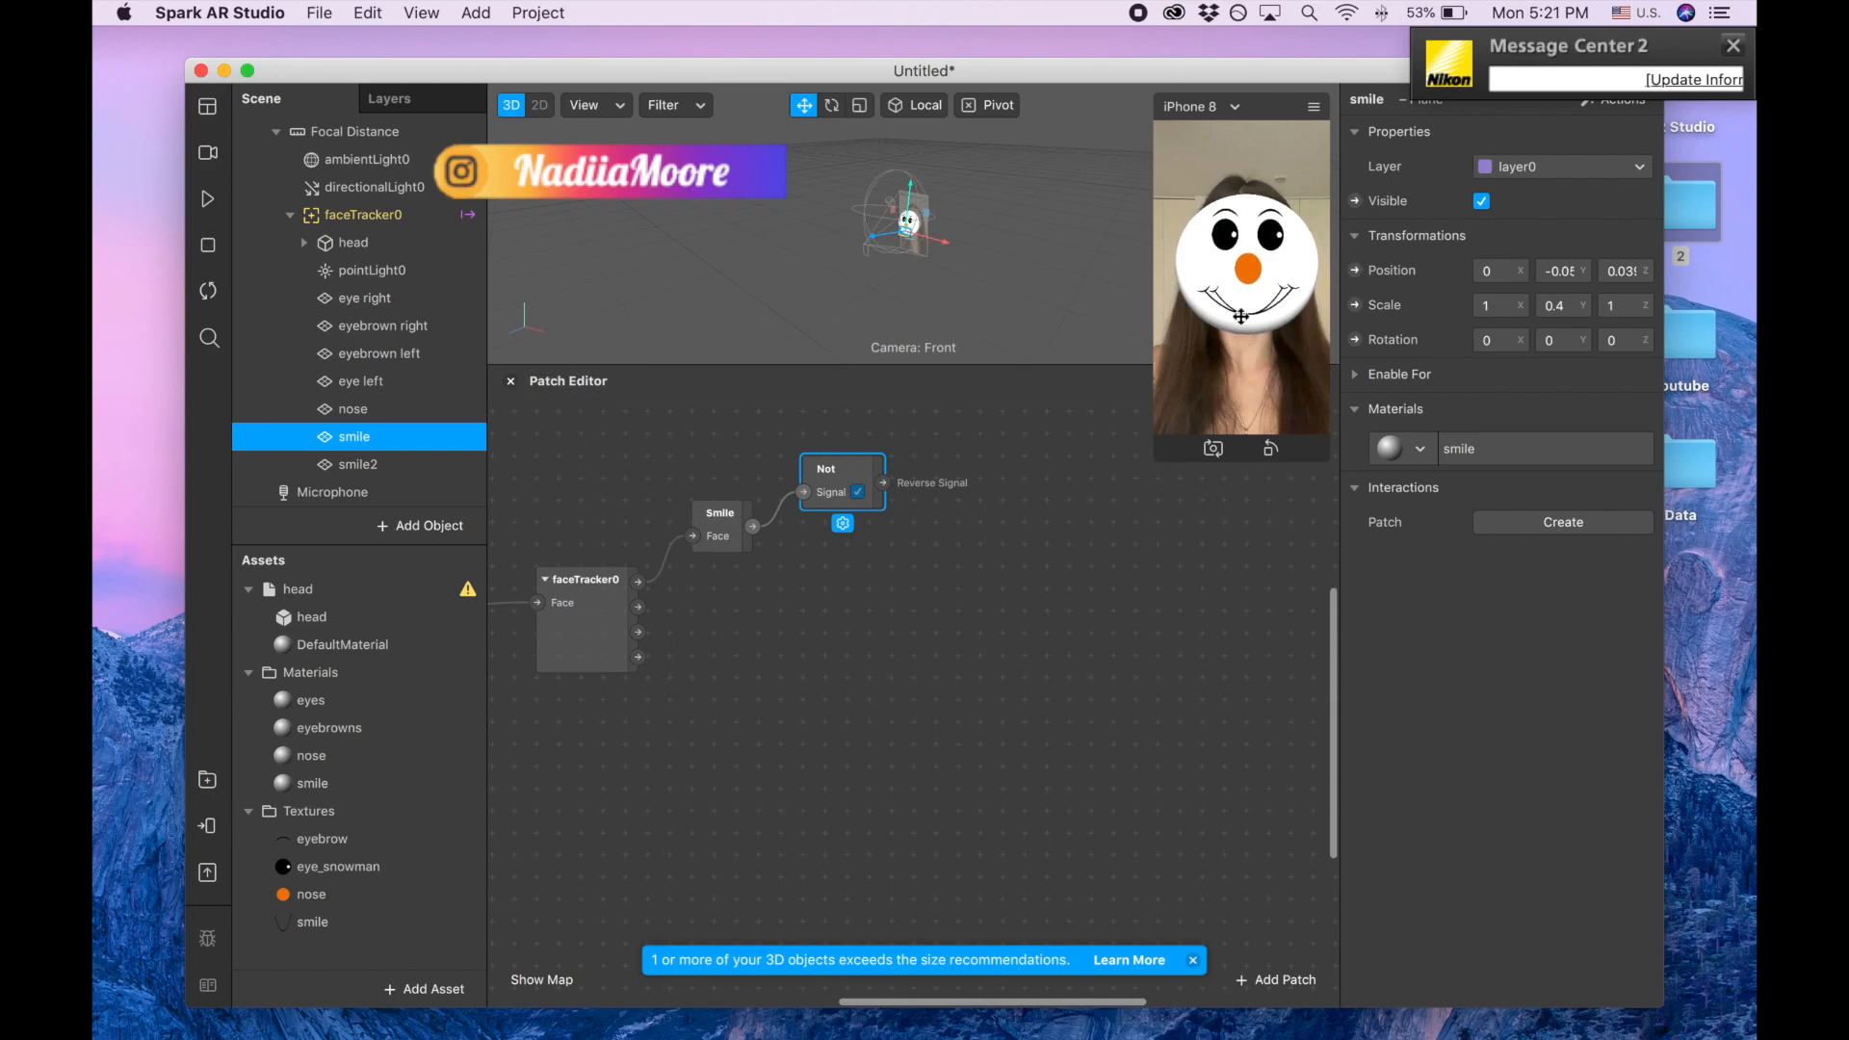
left_click(1357, 202)
left_click_drag(963, 730, 938, 467)
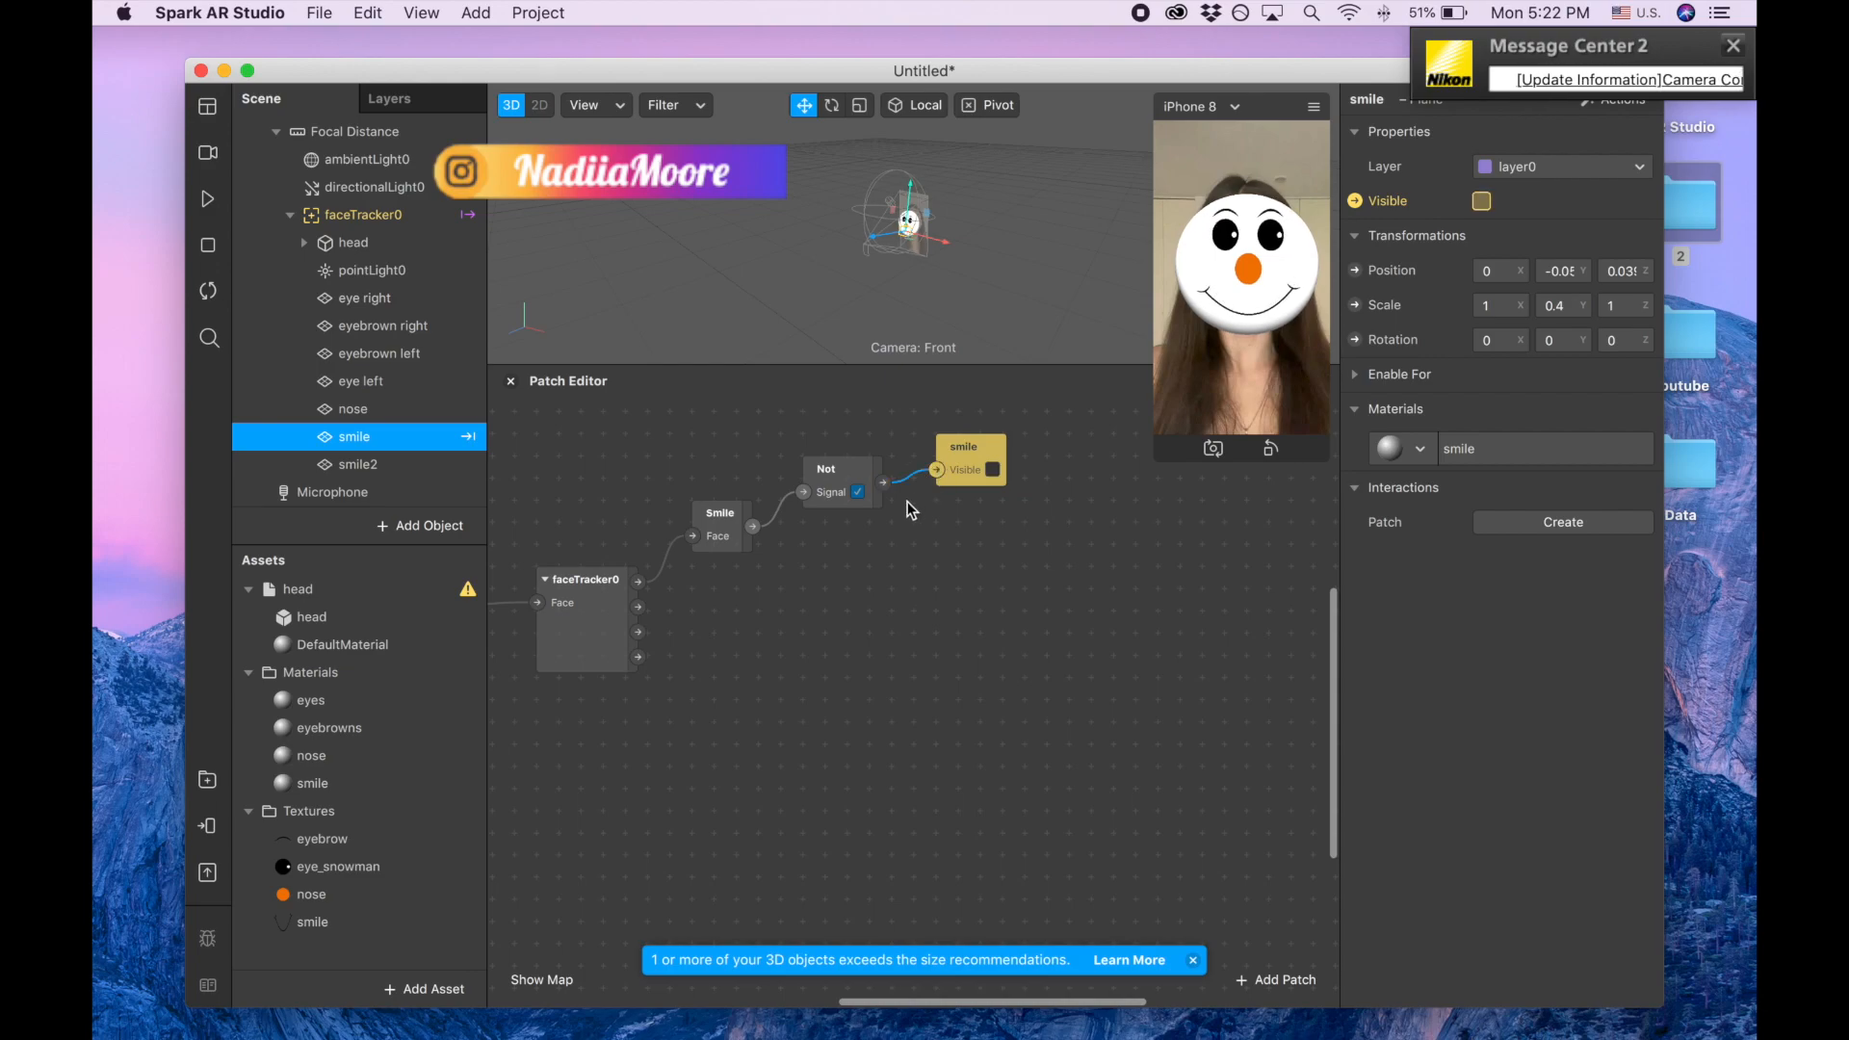
- Create a Visible patch for the smile2 plane and connect it directly to the Smile patch's output
left_click(431, 467)
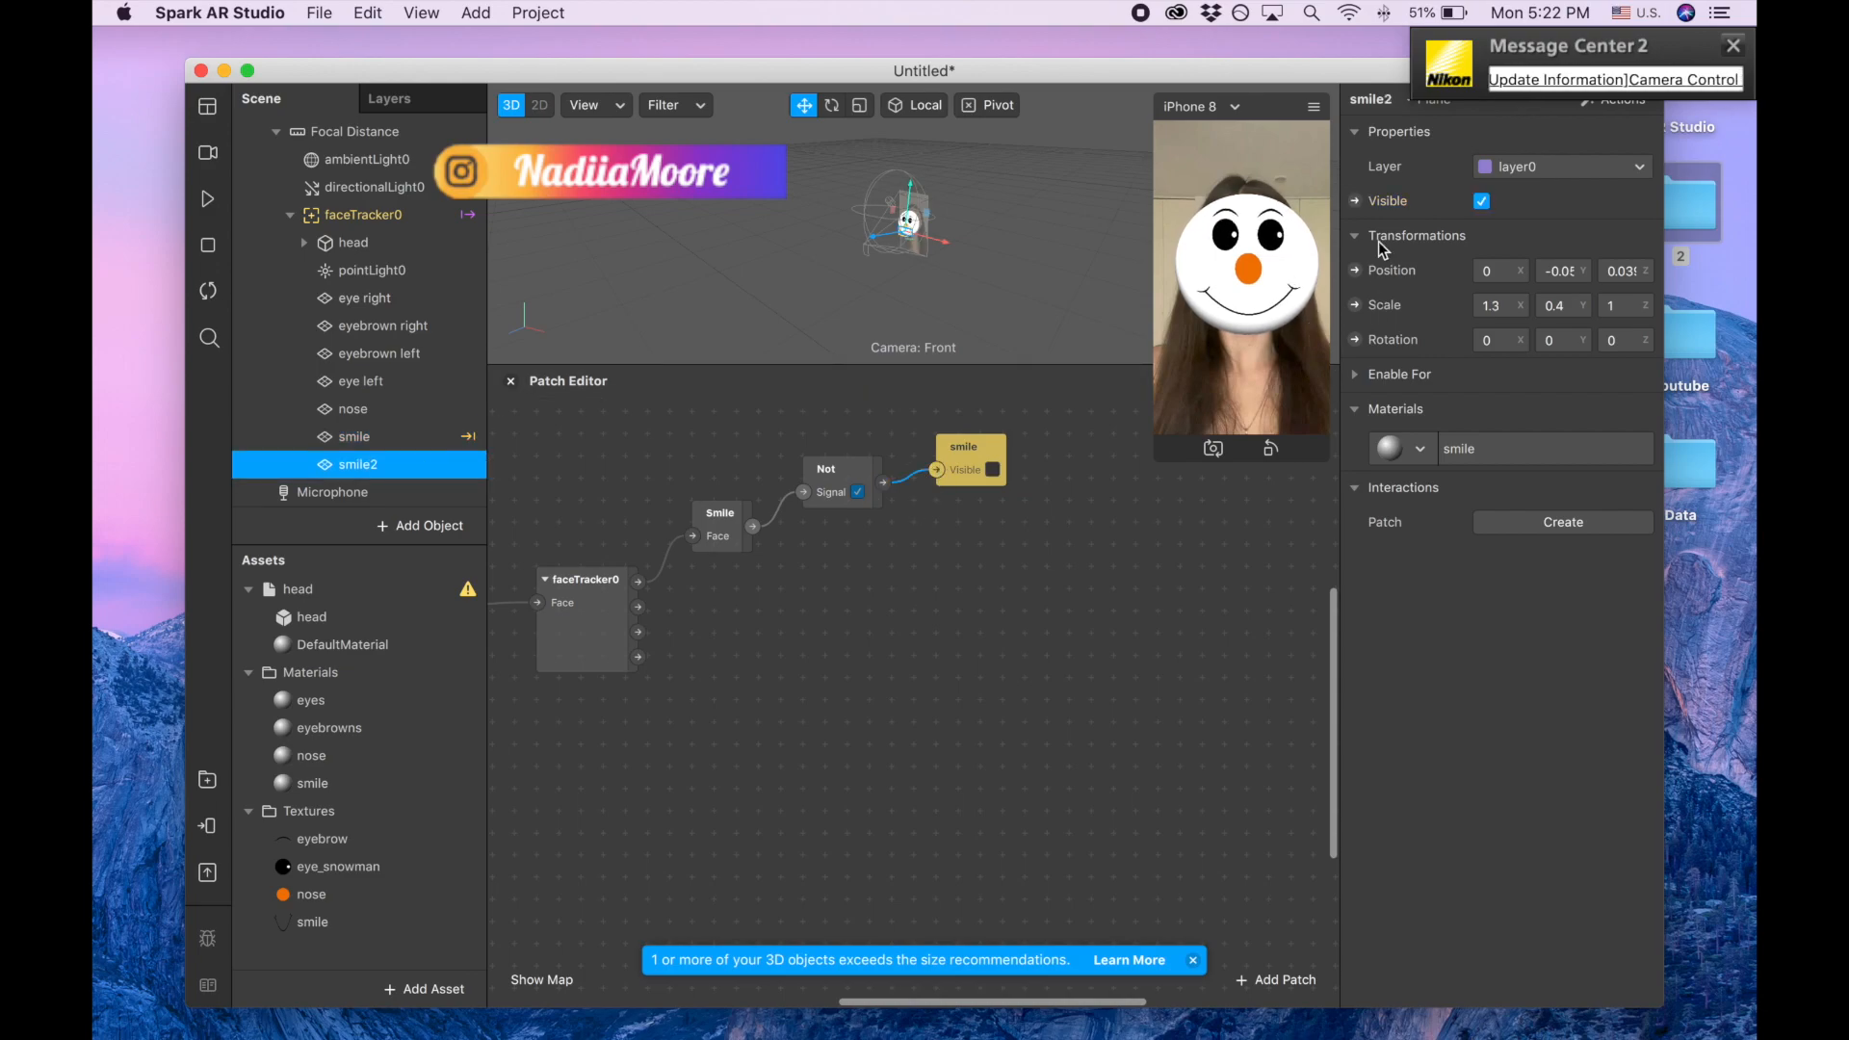
left_click(1355, 201)
left_click_drag(930, 686, 828, 557)
left_click(767, 550)
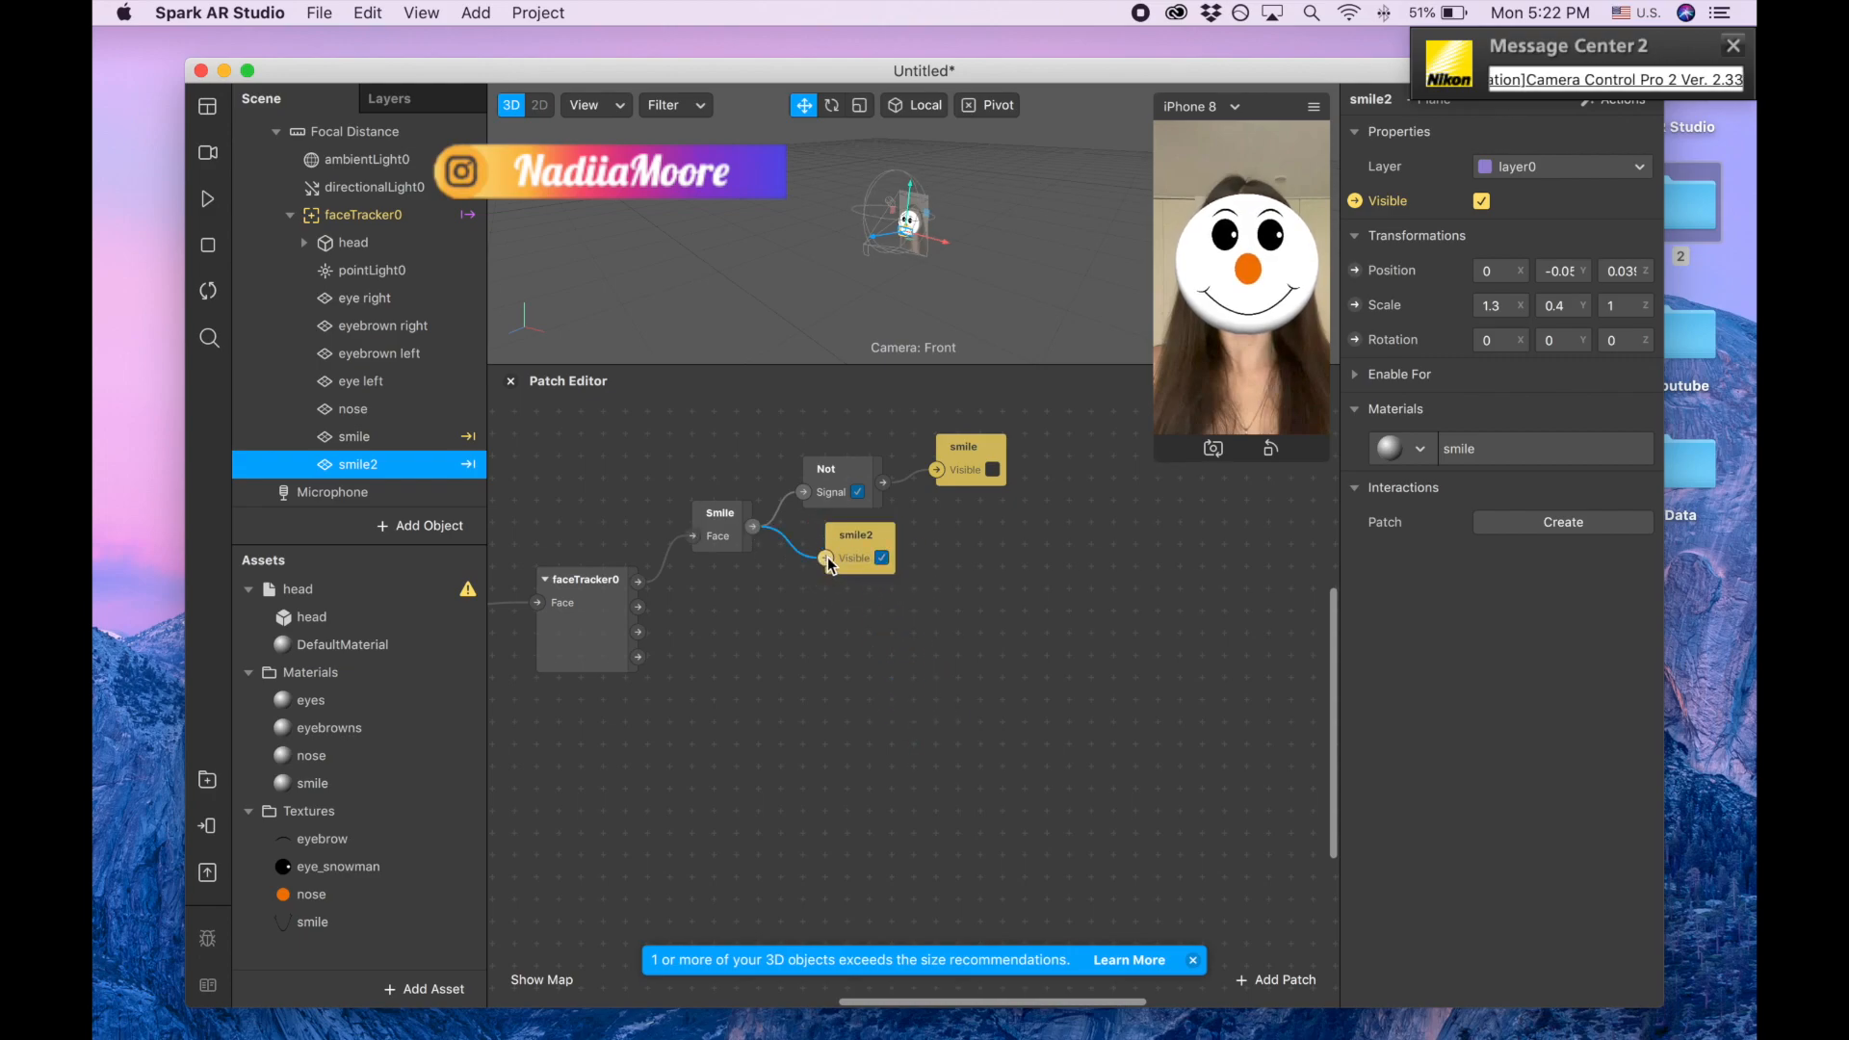
- Play the preview video to test the mouth switching, and move the faceTracker0 patch lower to free space
left_click(208, 201)
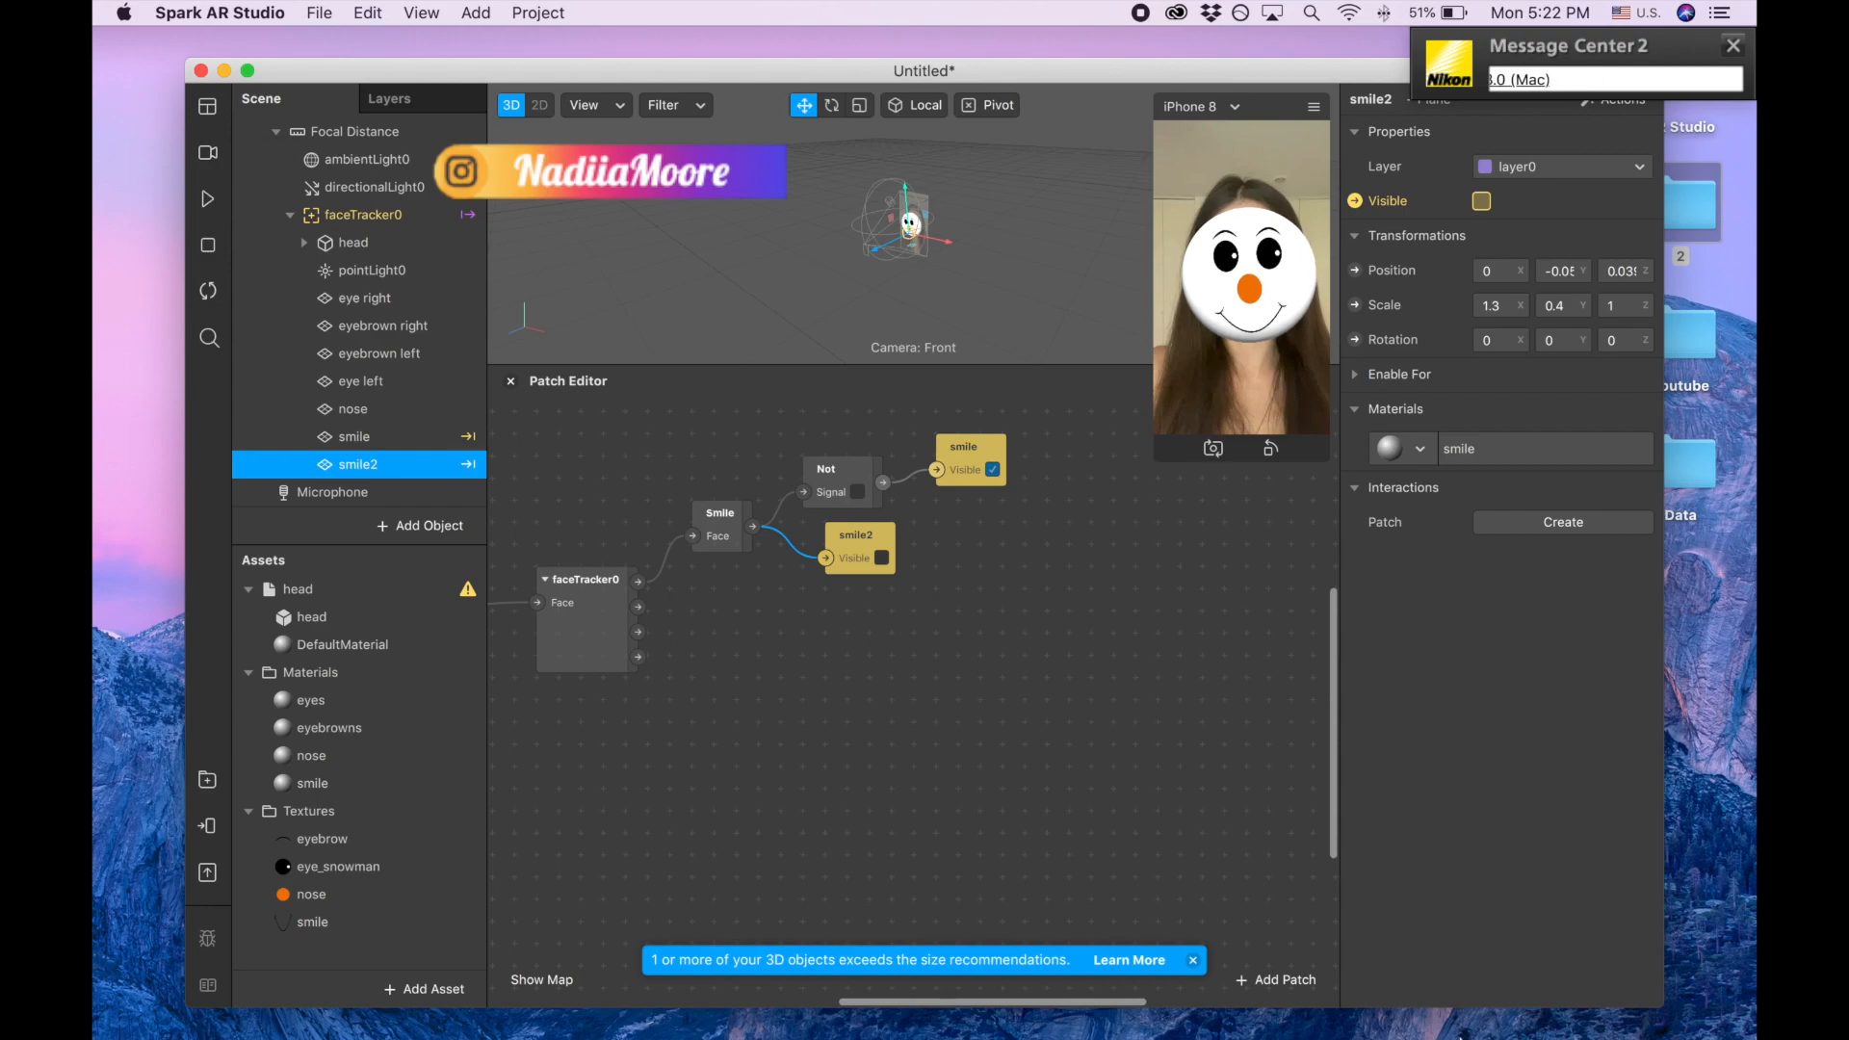
left_click_drag(569, 633, 516, 695)
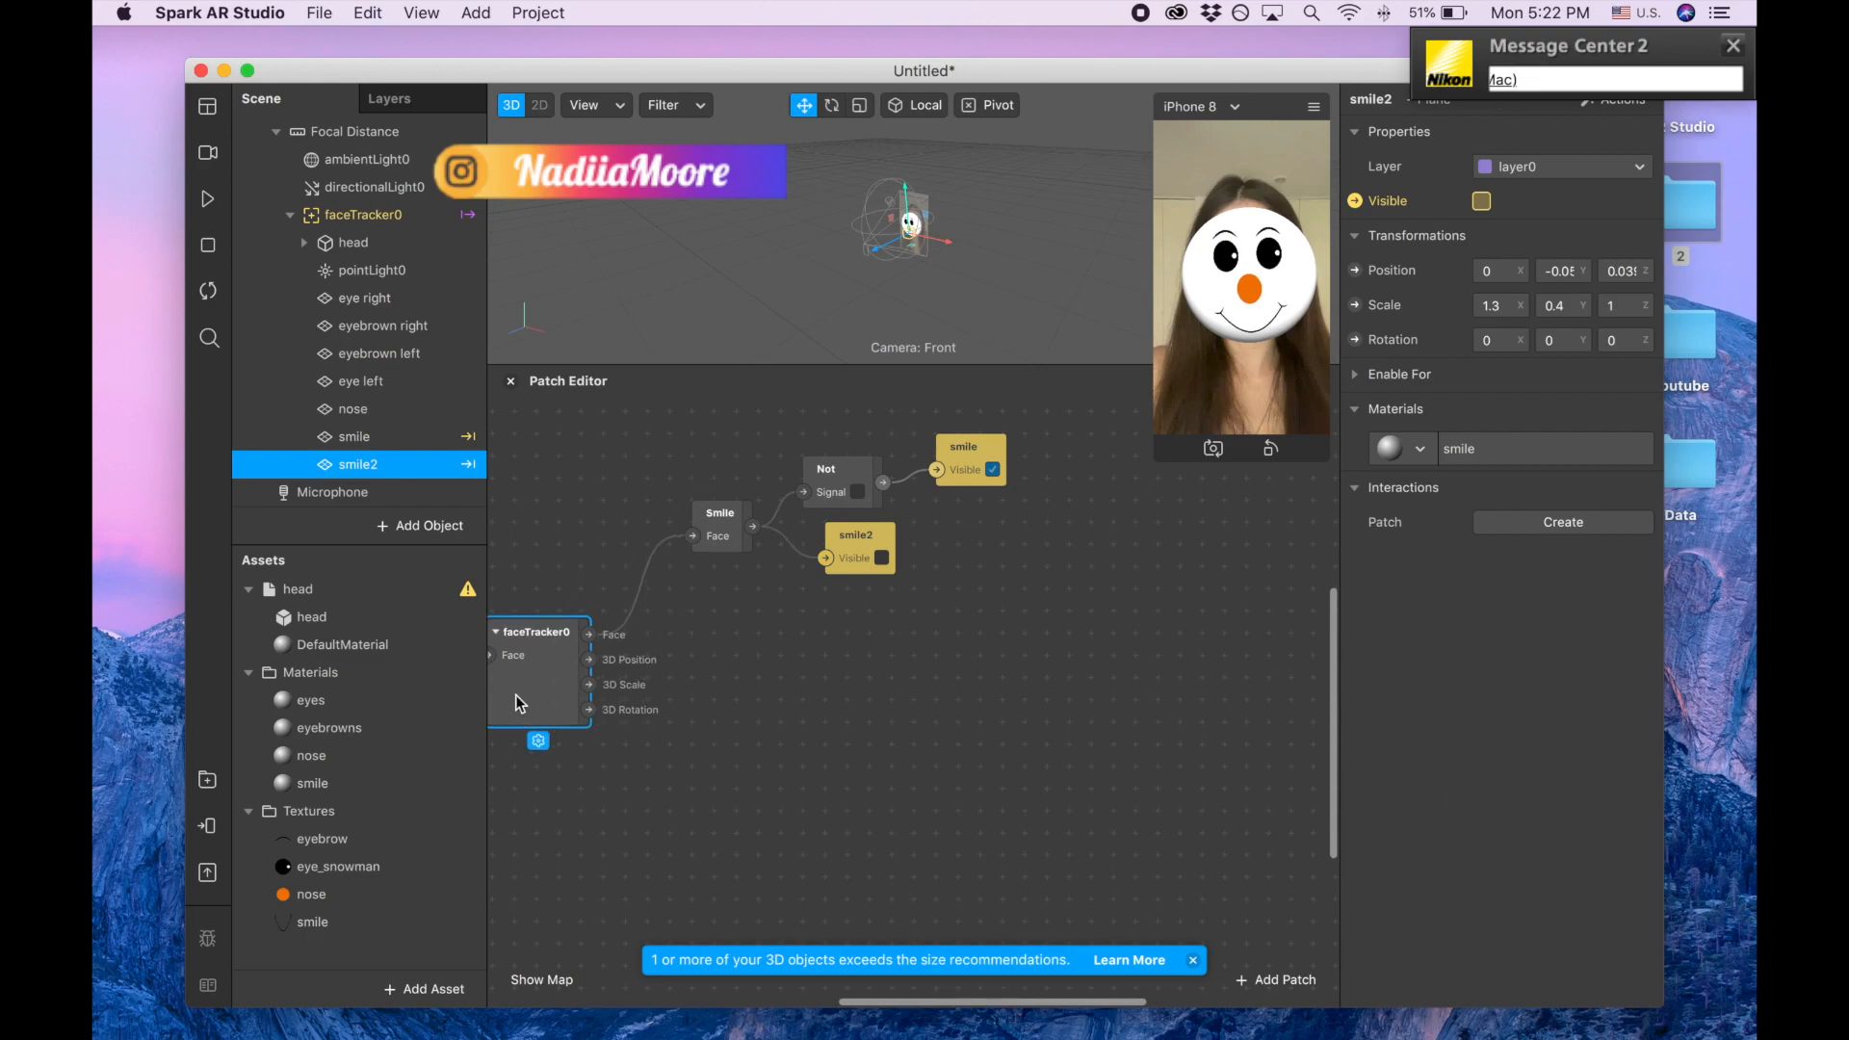
scroll(865, 695, "down", 2)
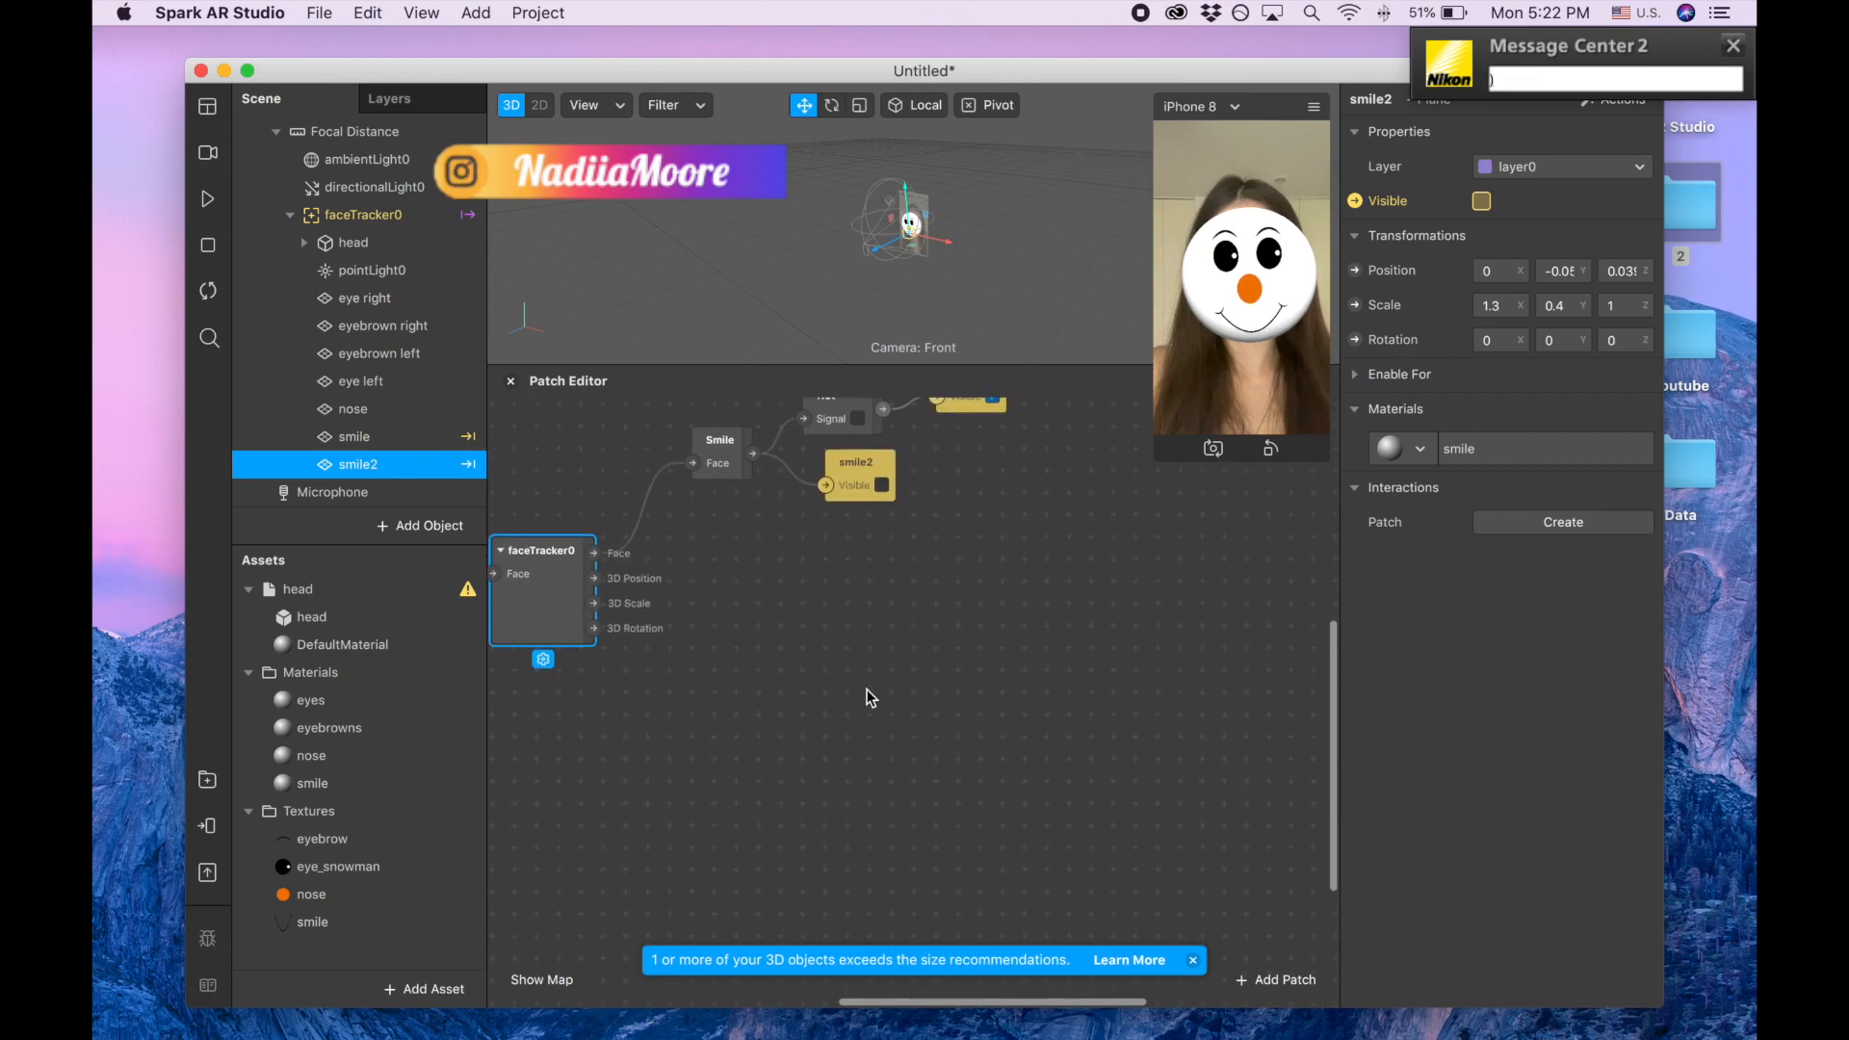
left_click_drag(594, 561, 695, 603)
type("e")
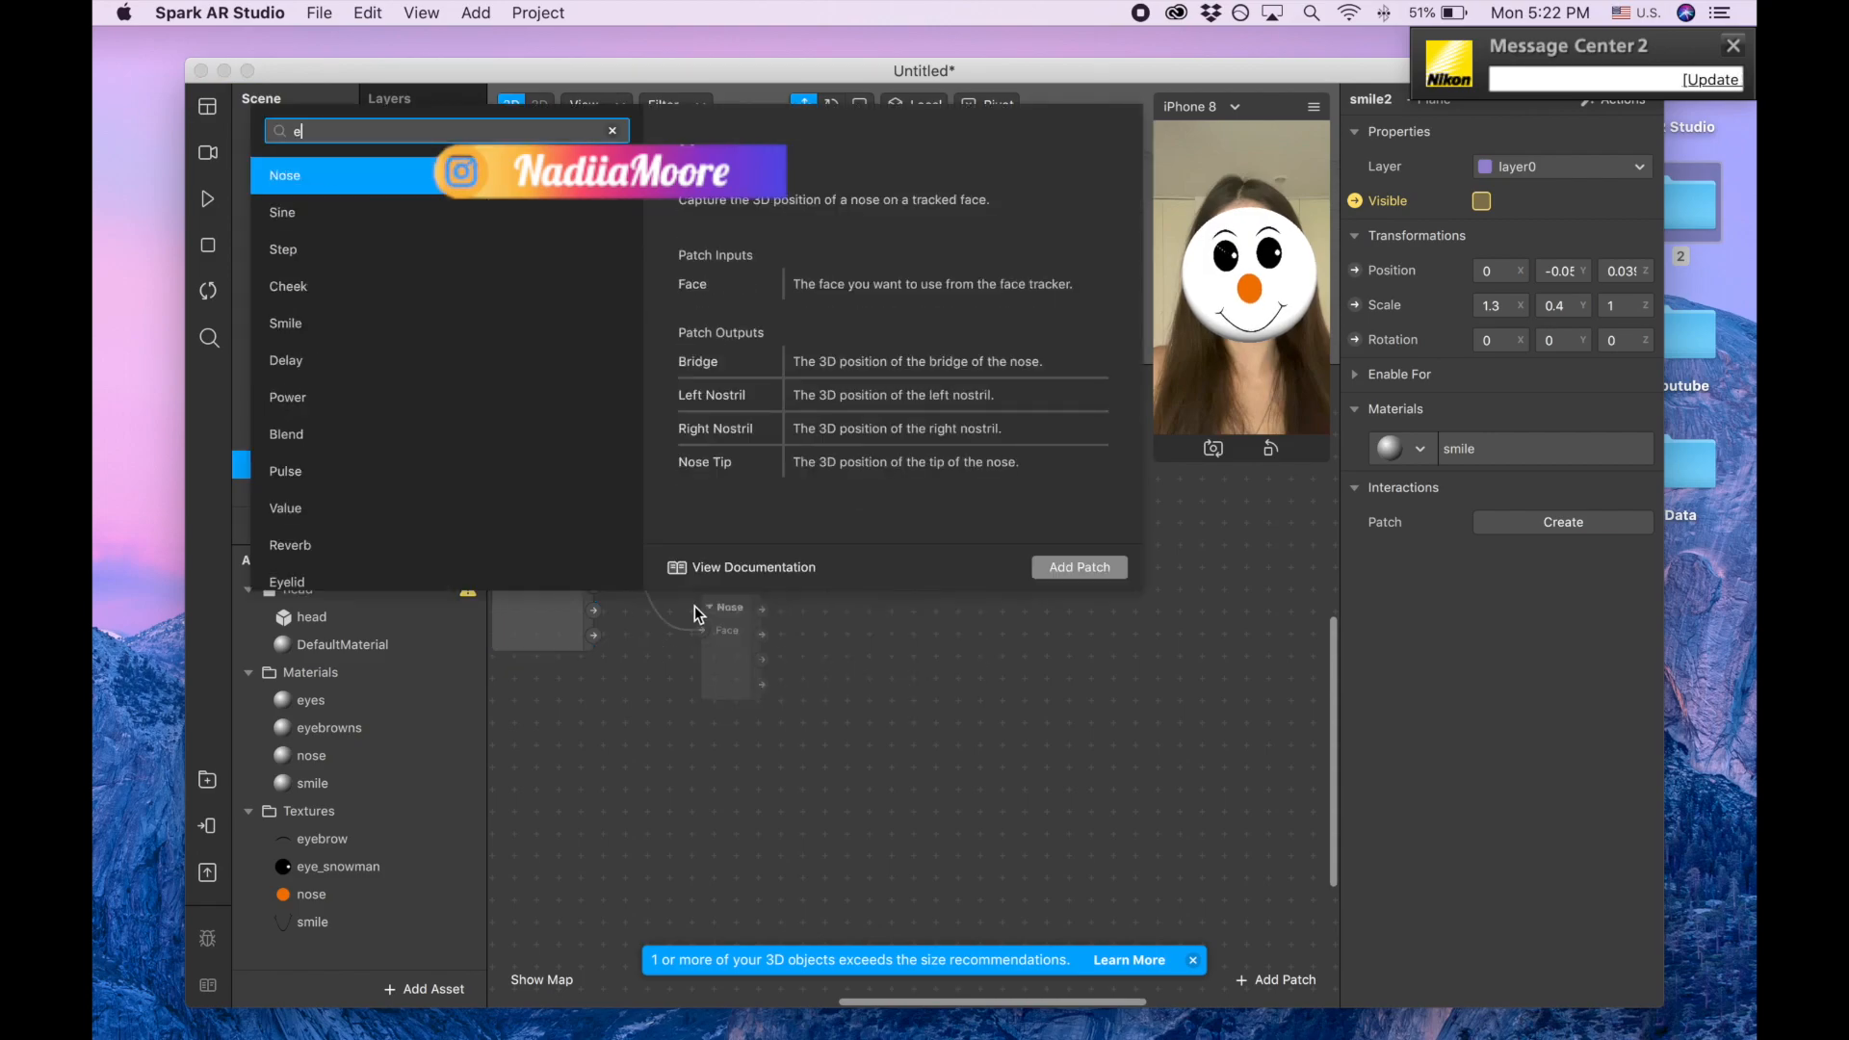
type("y")
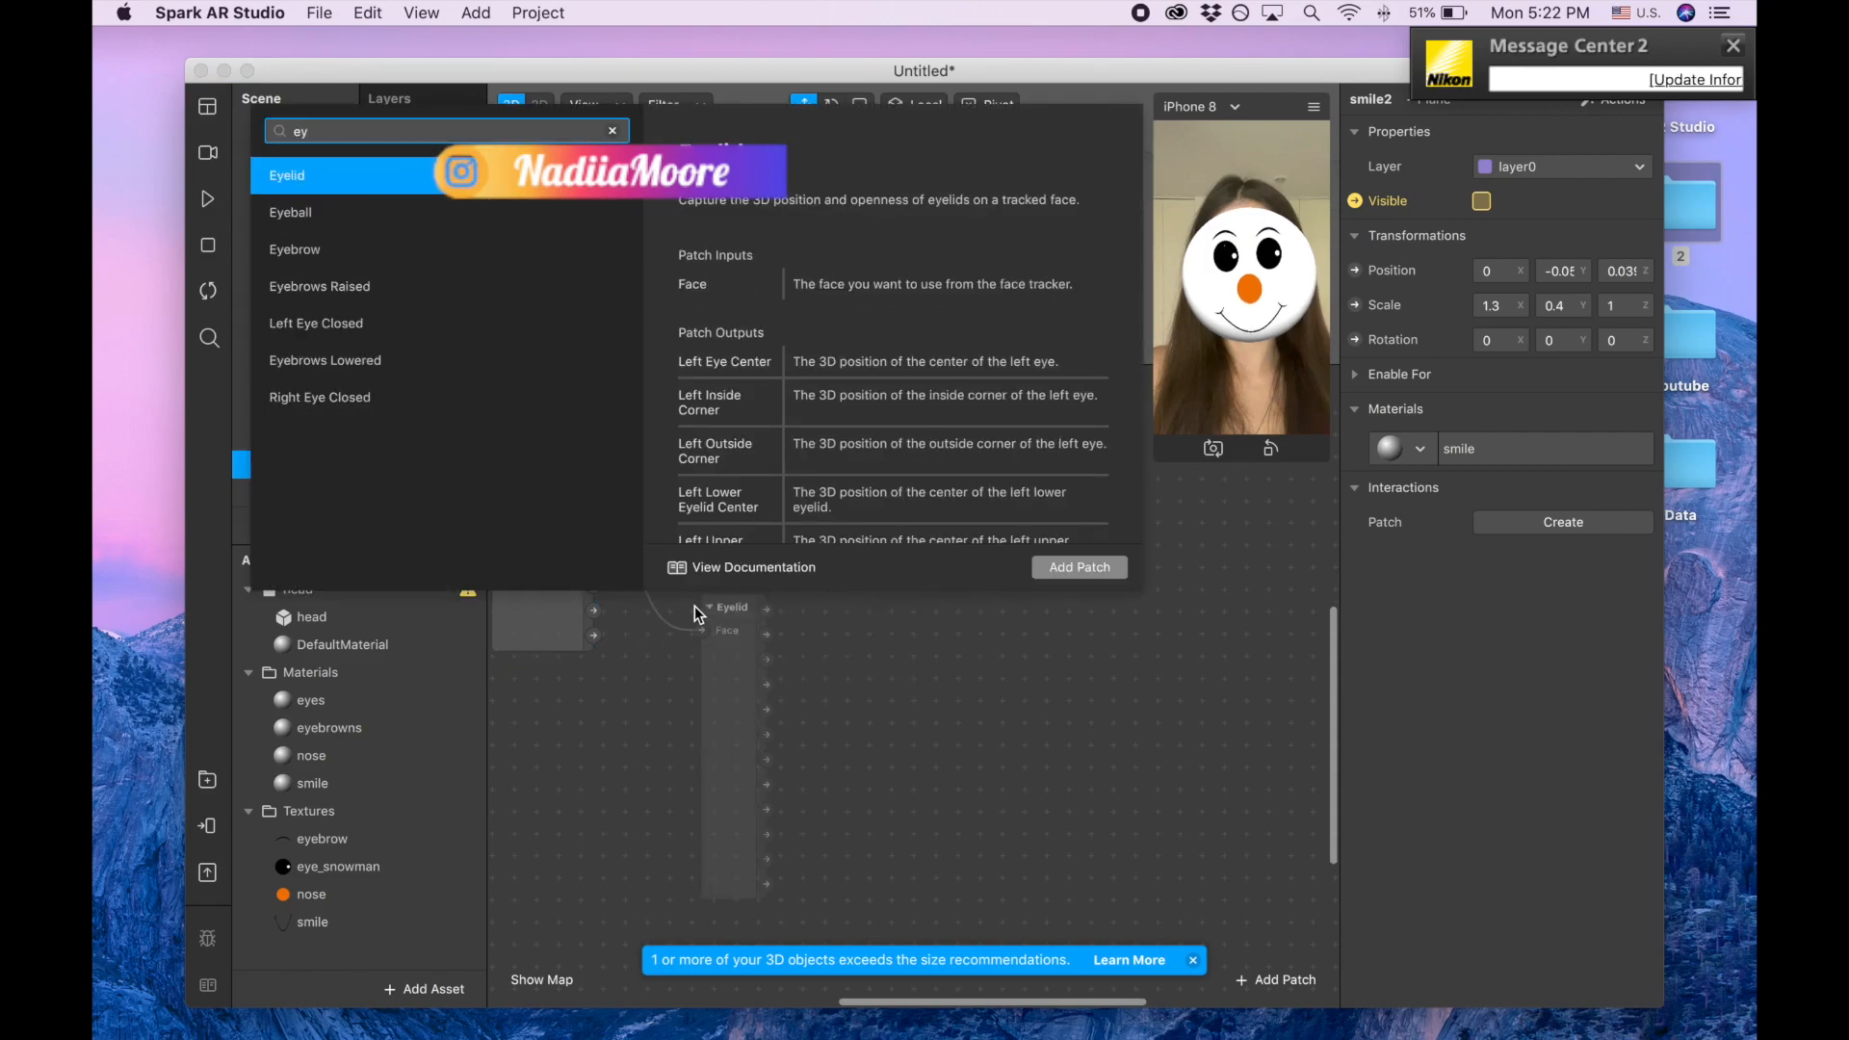
left_click(318, 253)
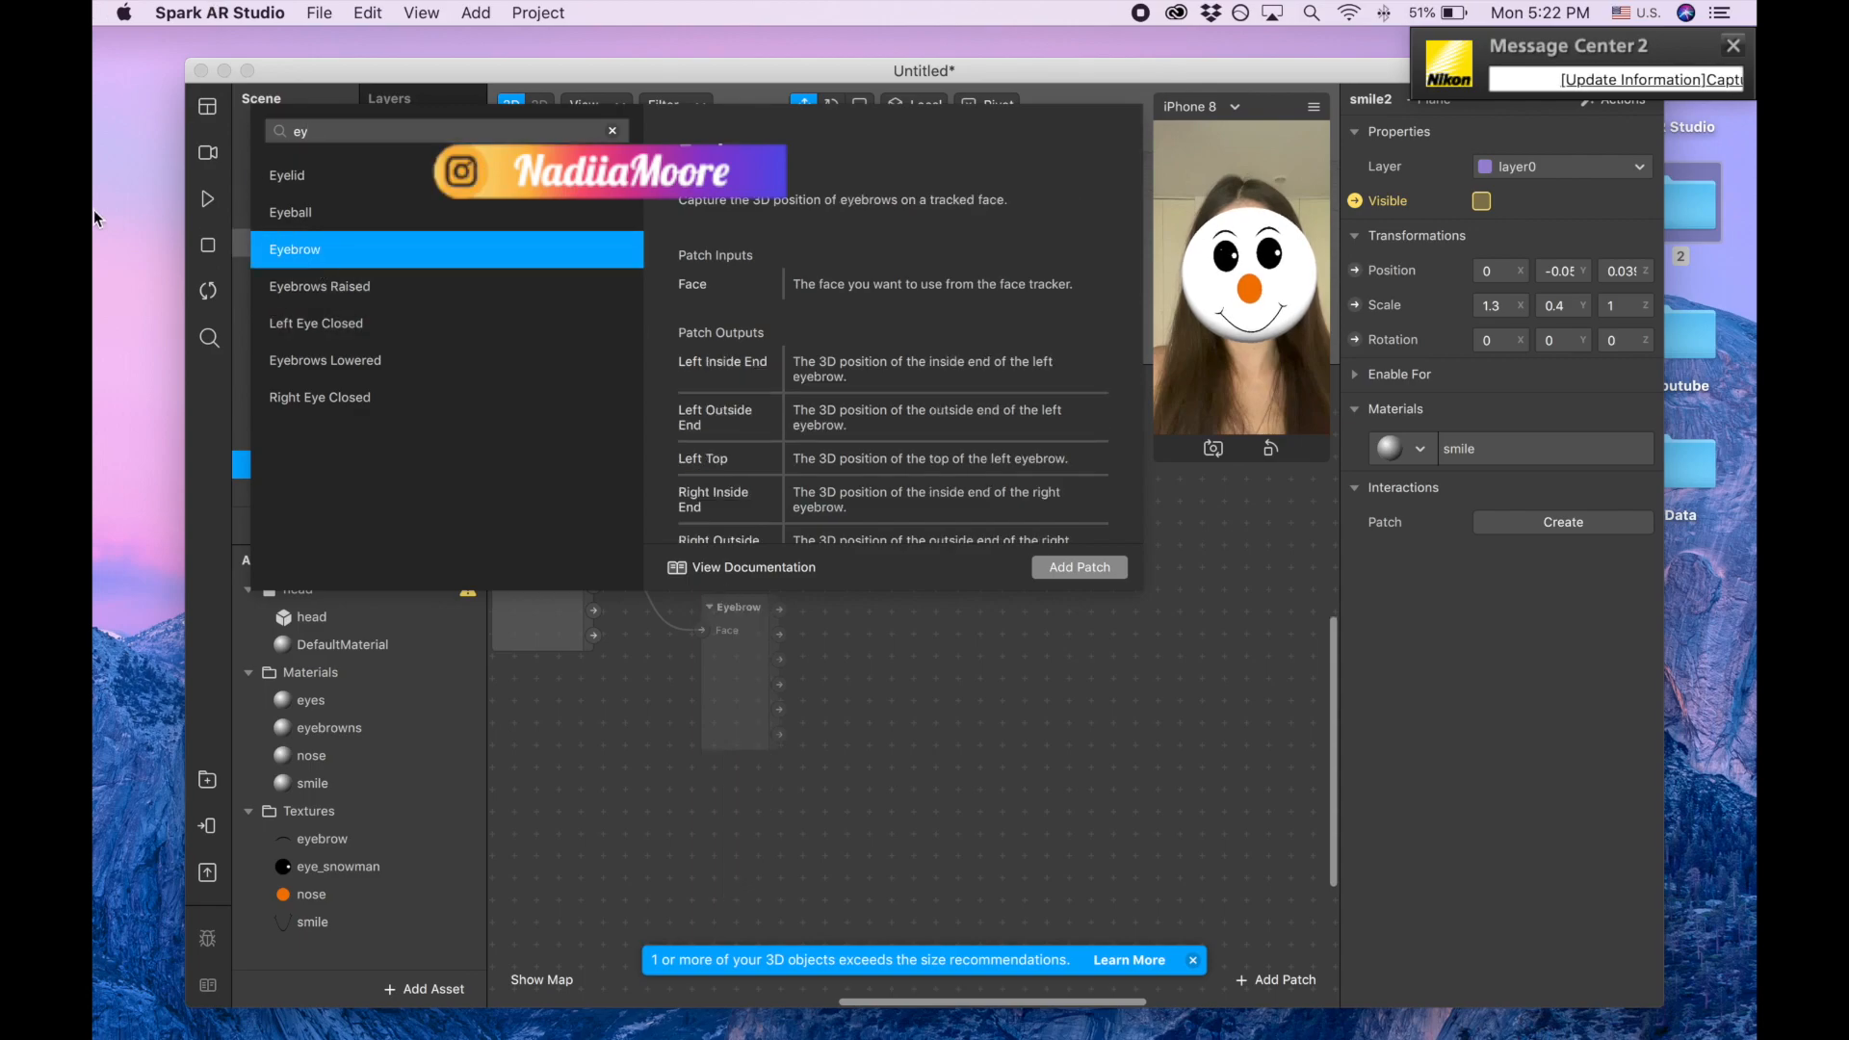
left_click(1096, 570)
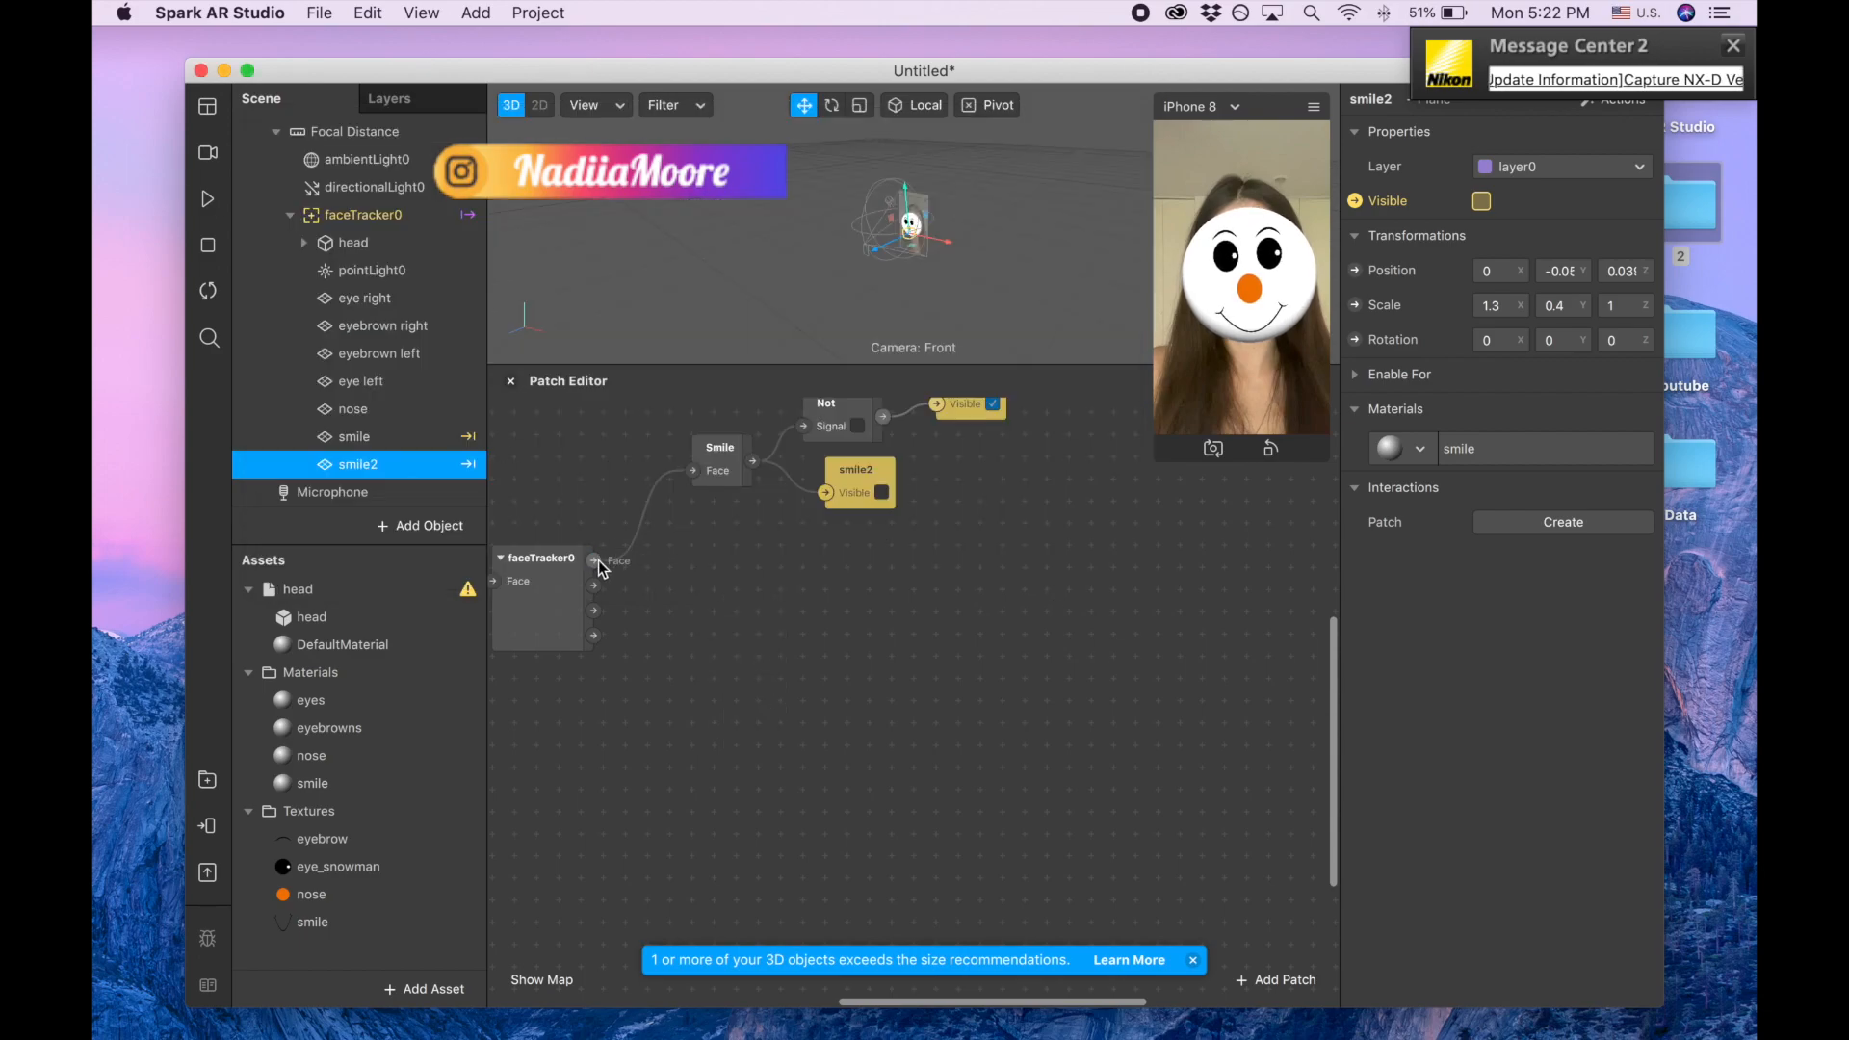
- Connect an Eyebrow patch to the Face output of faceTracker0 and position it below the smile patches
left_click_drag(703, 582, 711, 605)
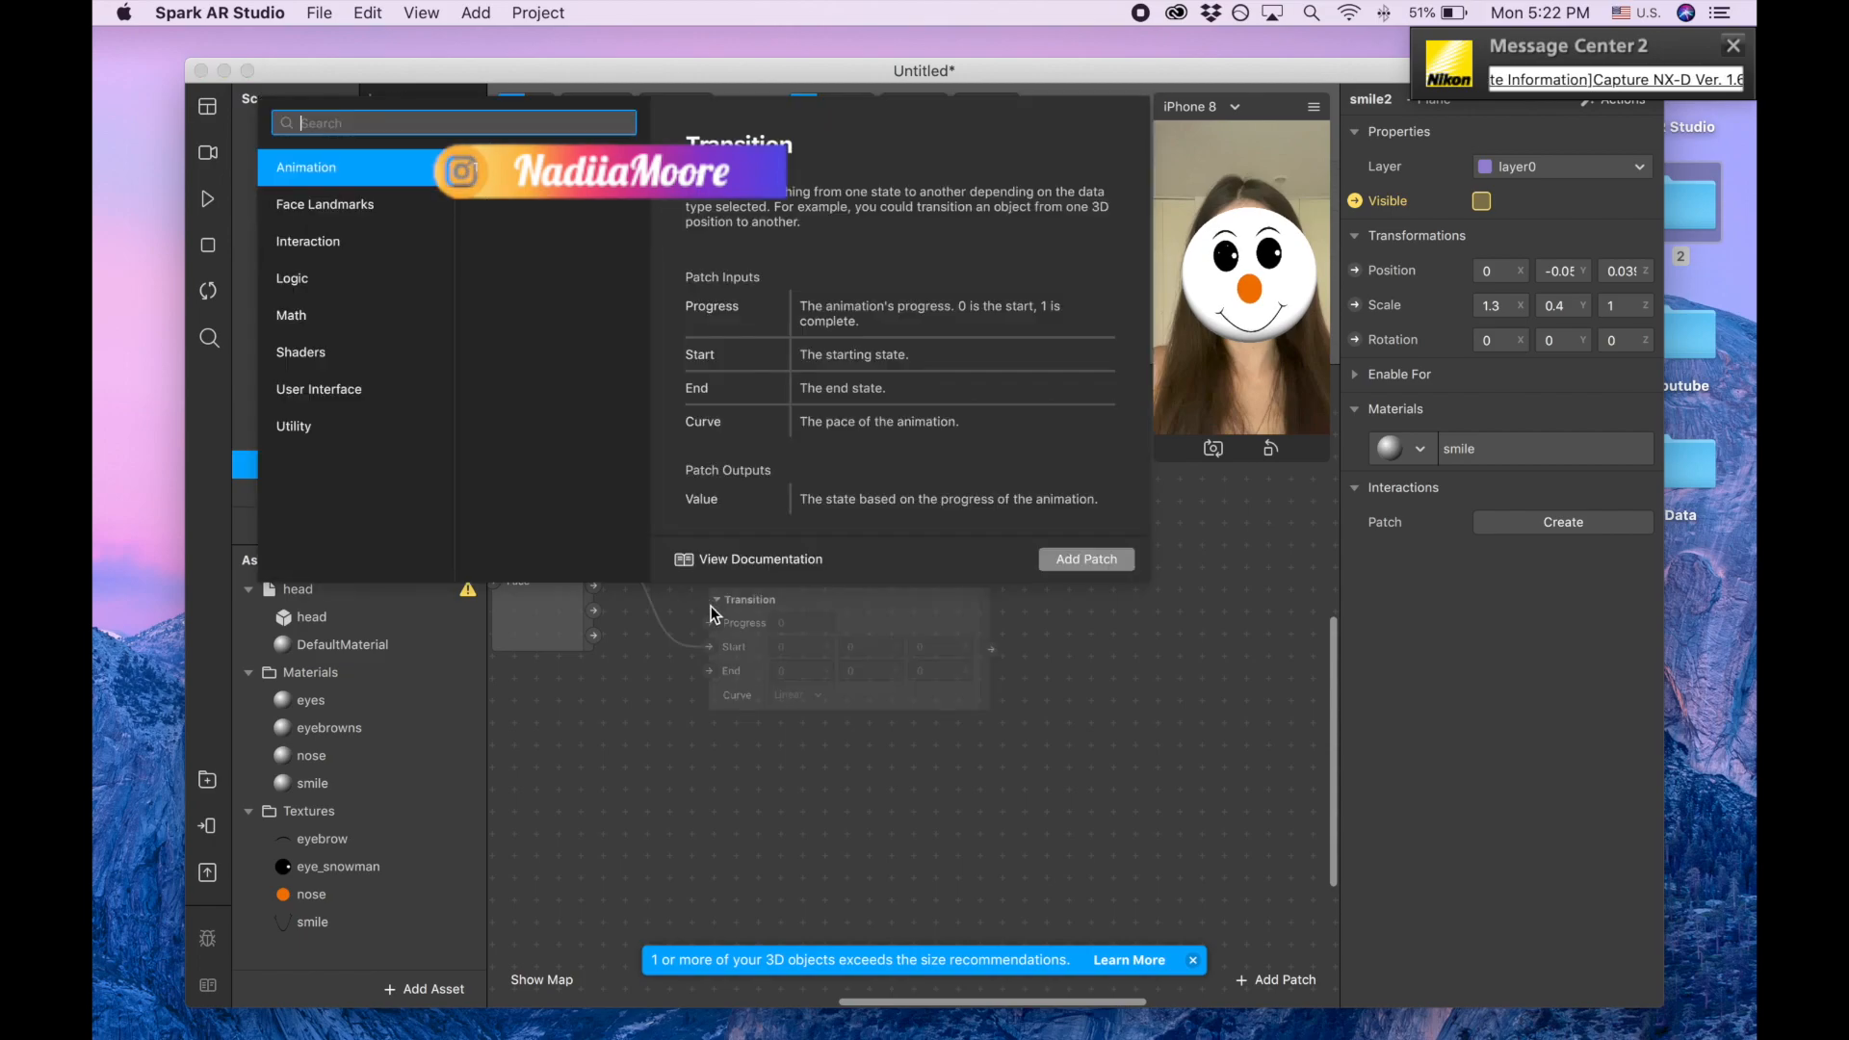
type("ey")
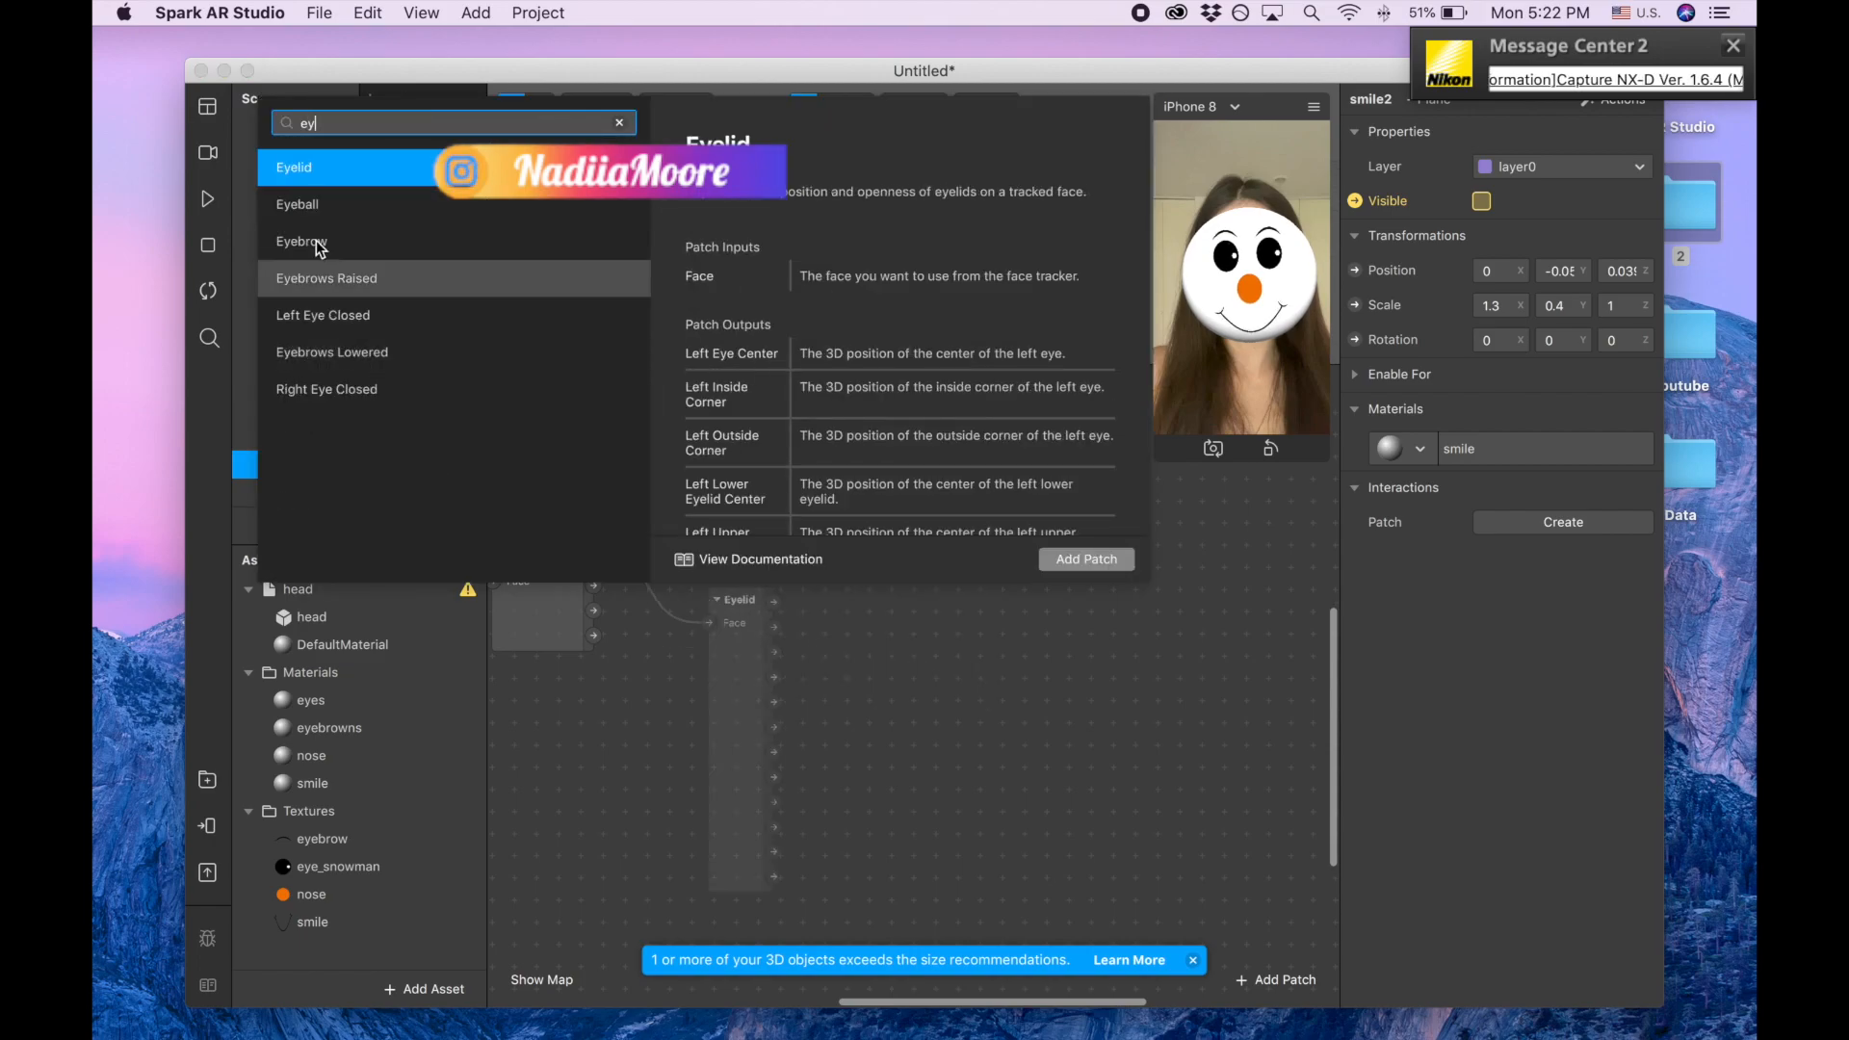
double_click(309, 250)
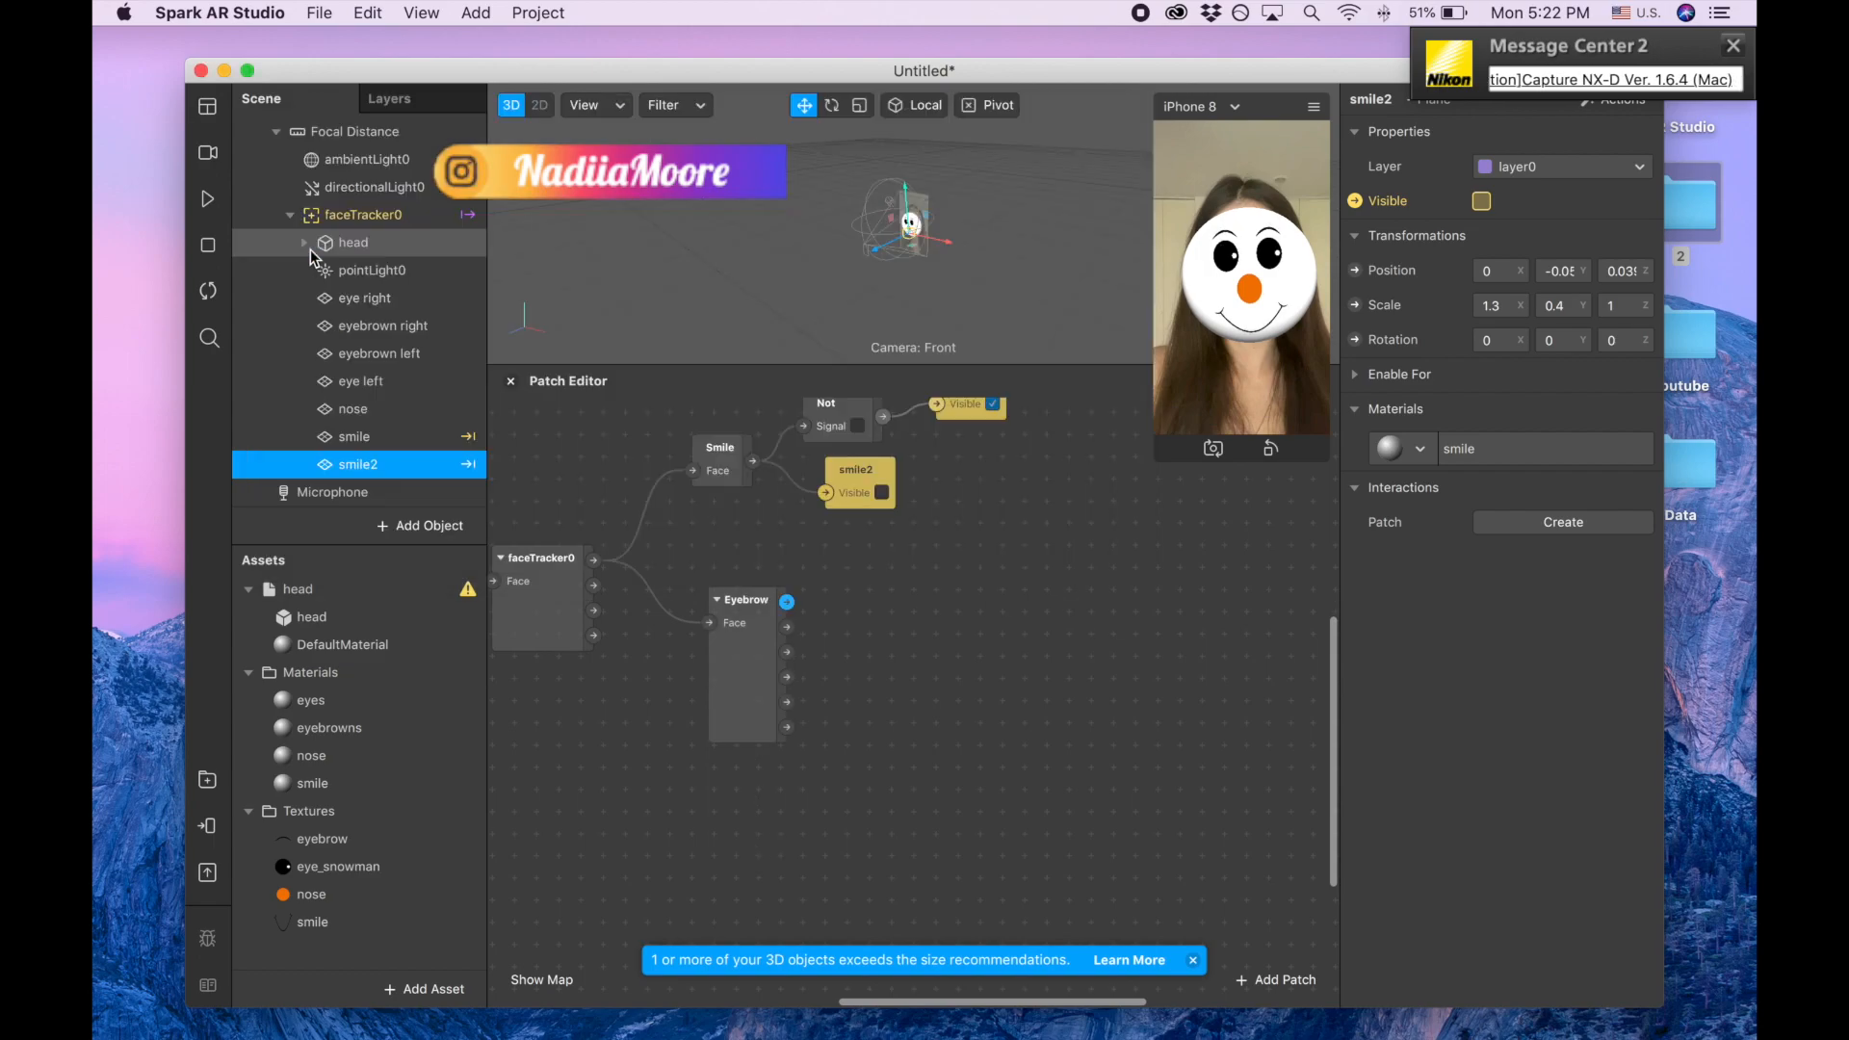
left_click_drag(712, 700, 677, 639)
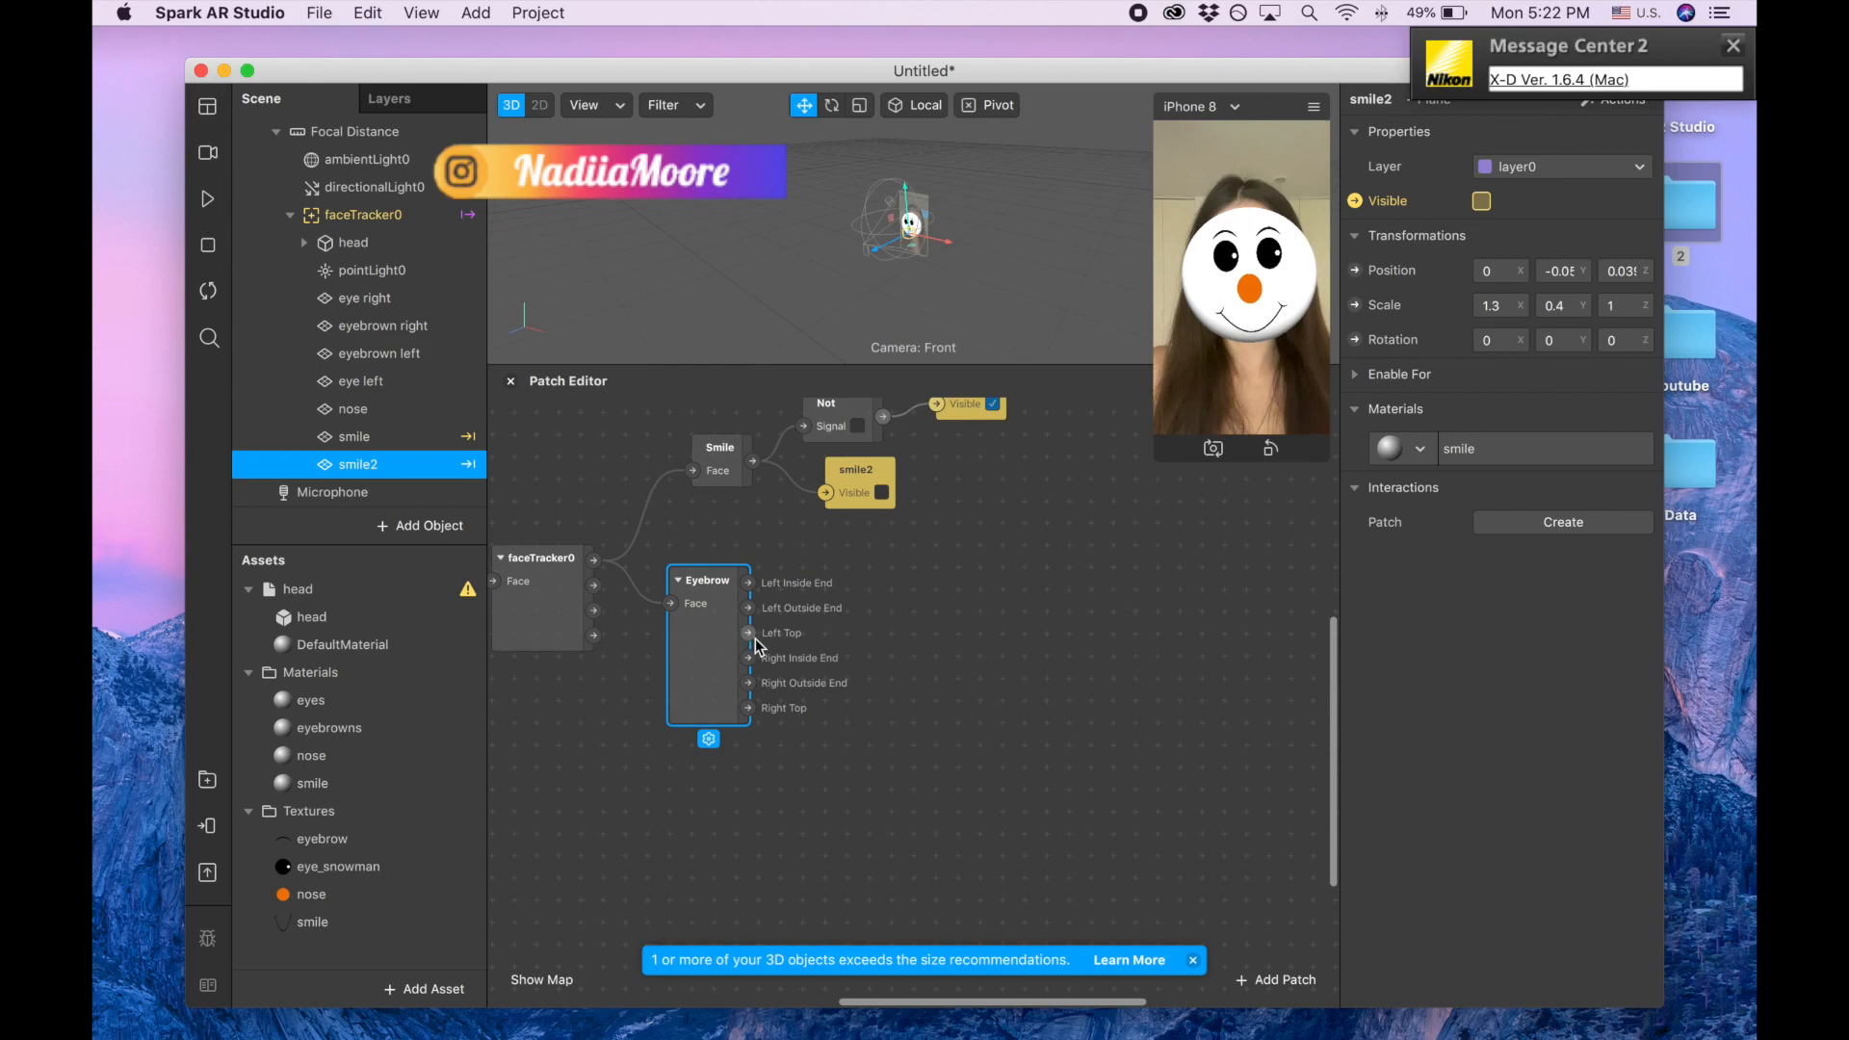
- Connect an Unpack patch to the Eyebrow patch's Left Top output and place it beside the Eyebrow patch
left_click_drag(710, 643, 832, 599)
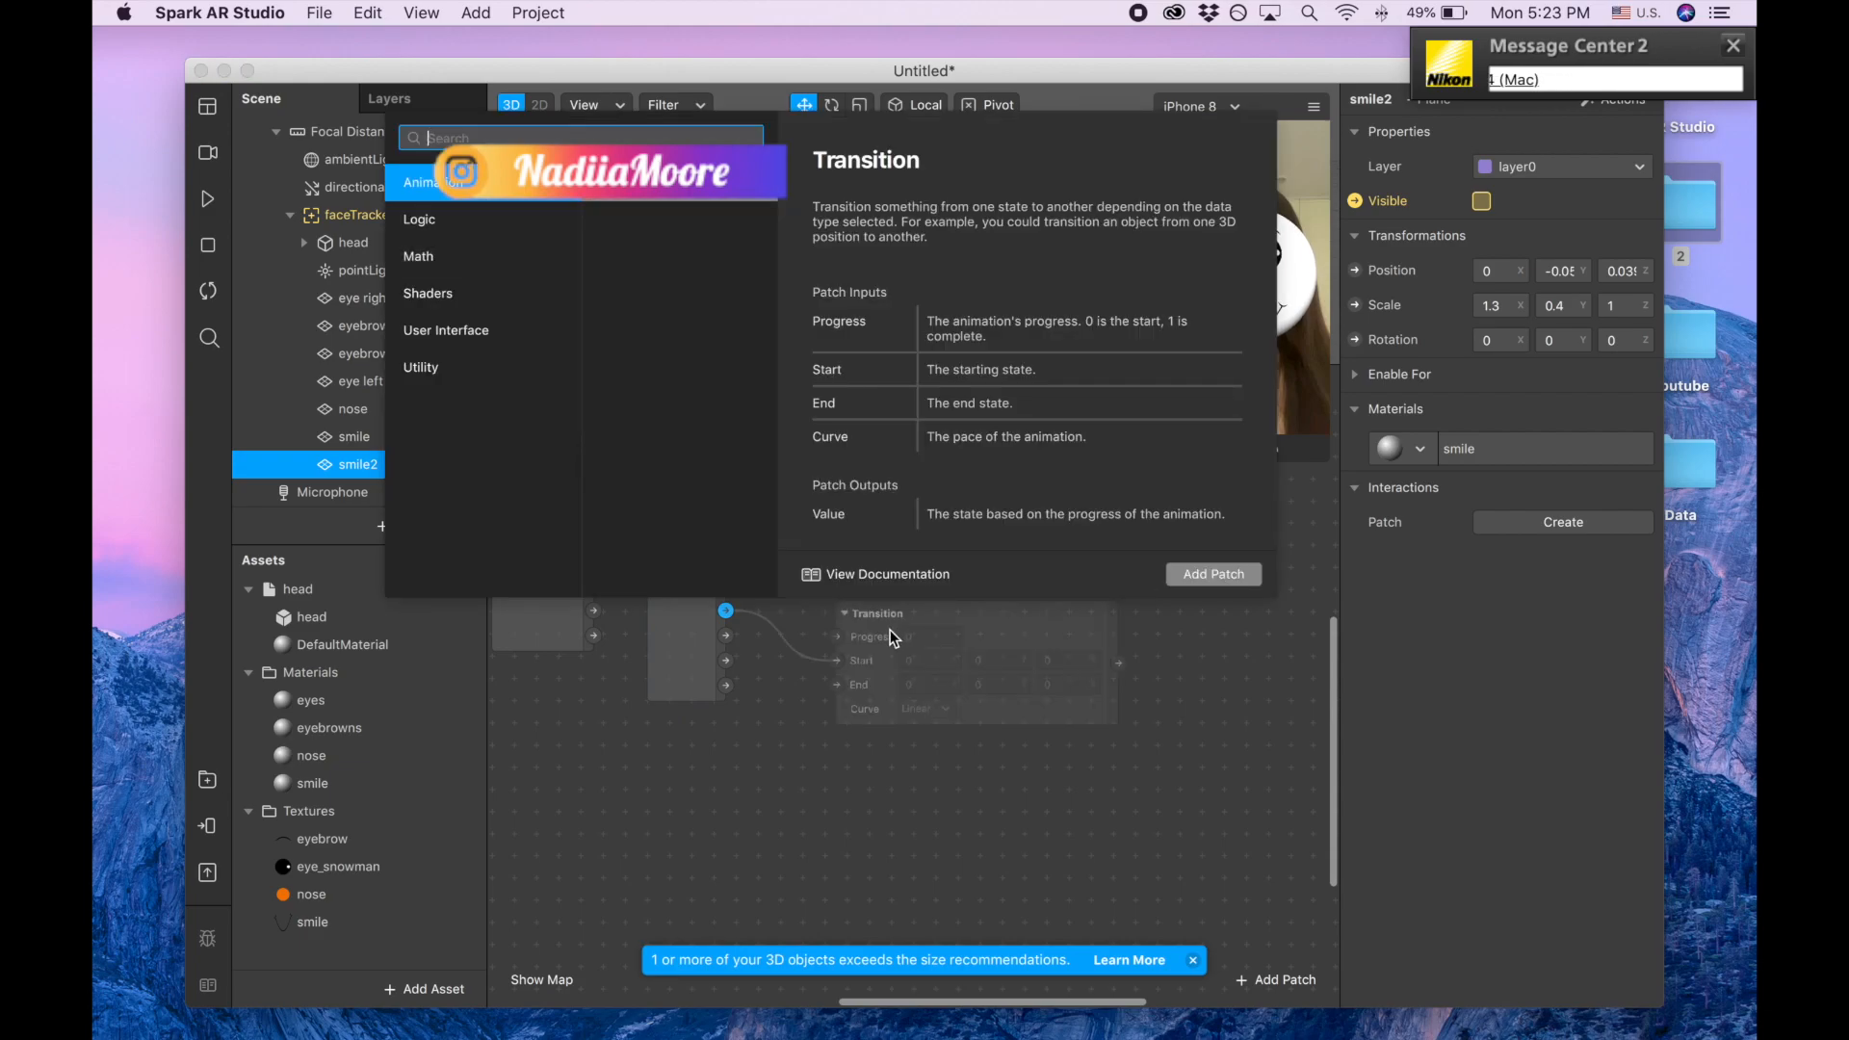
type("unp")
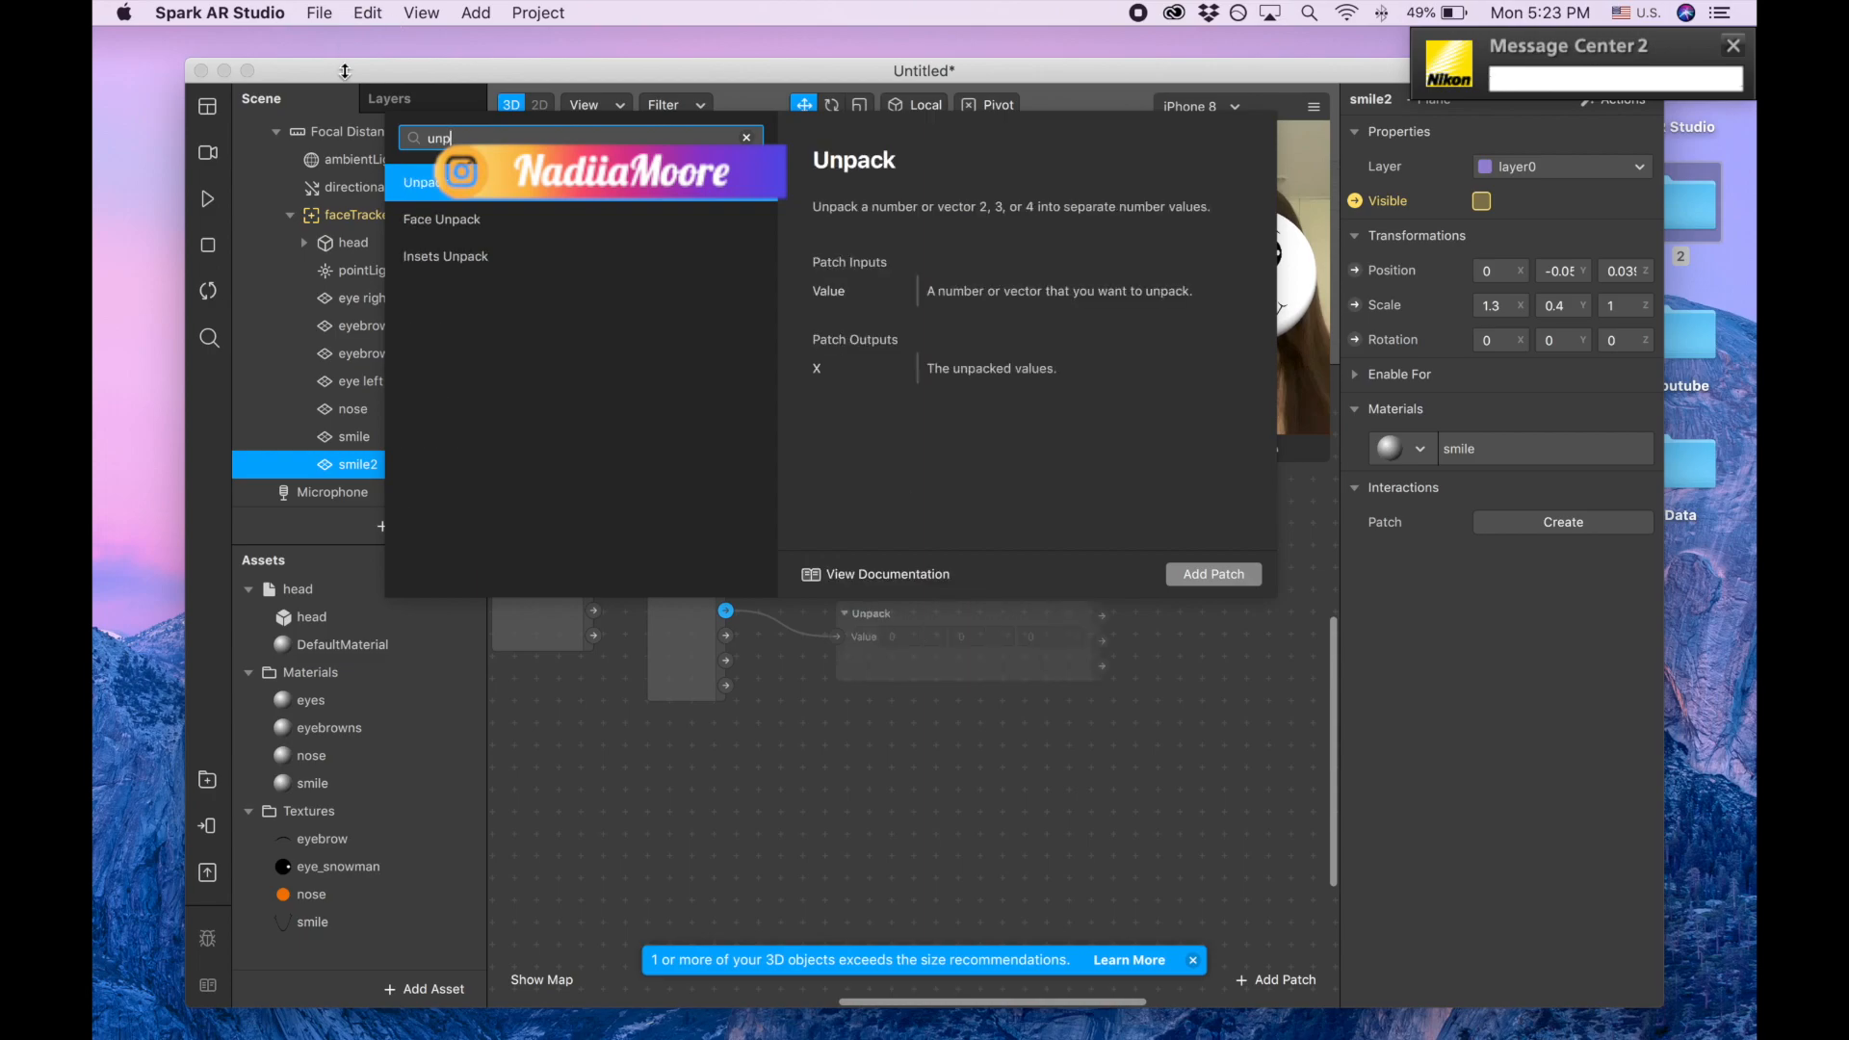
key("Return")
left_click_drag(977, 621, 882, 601)
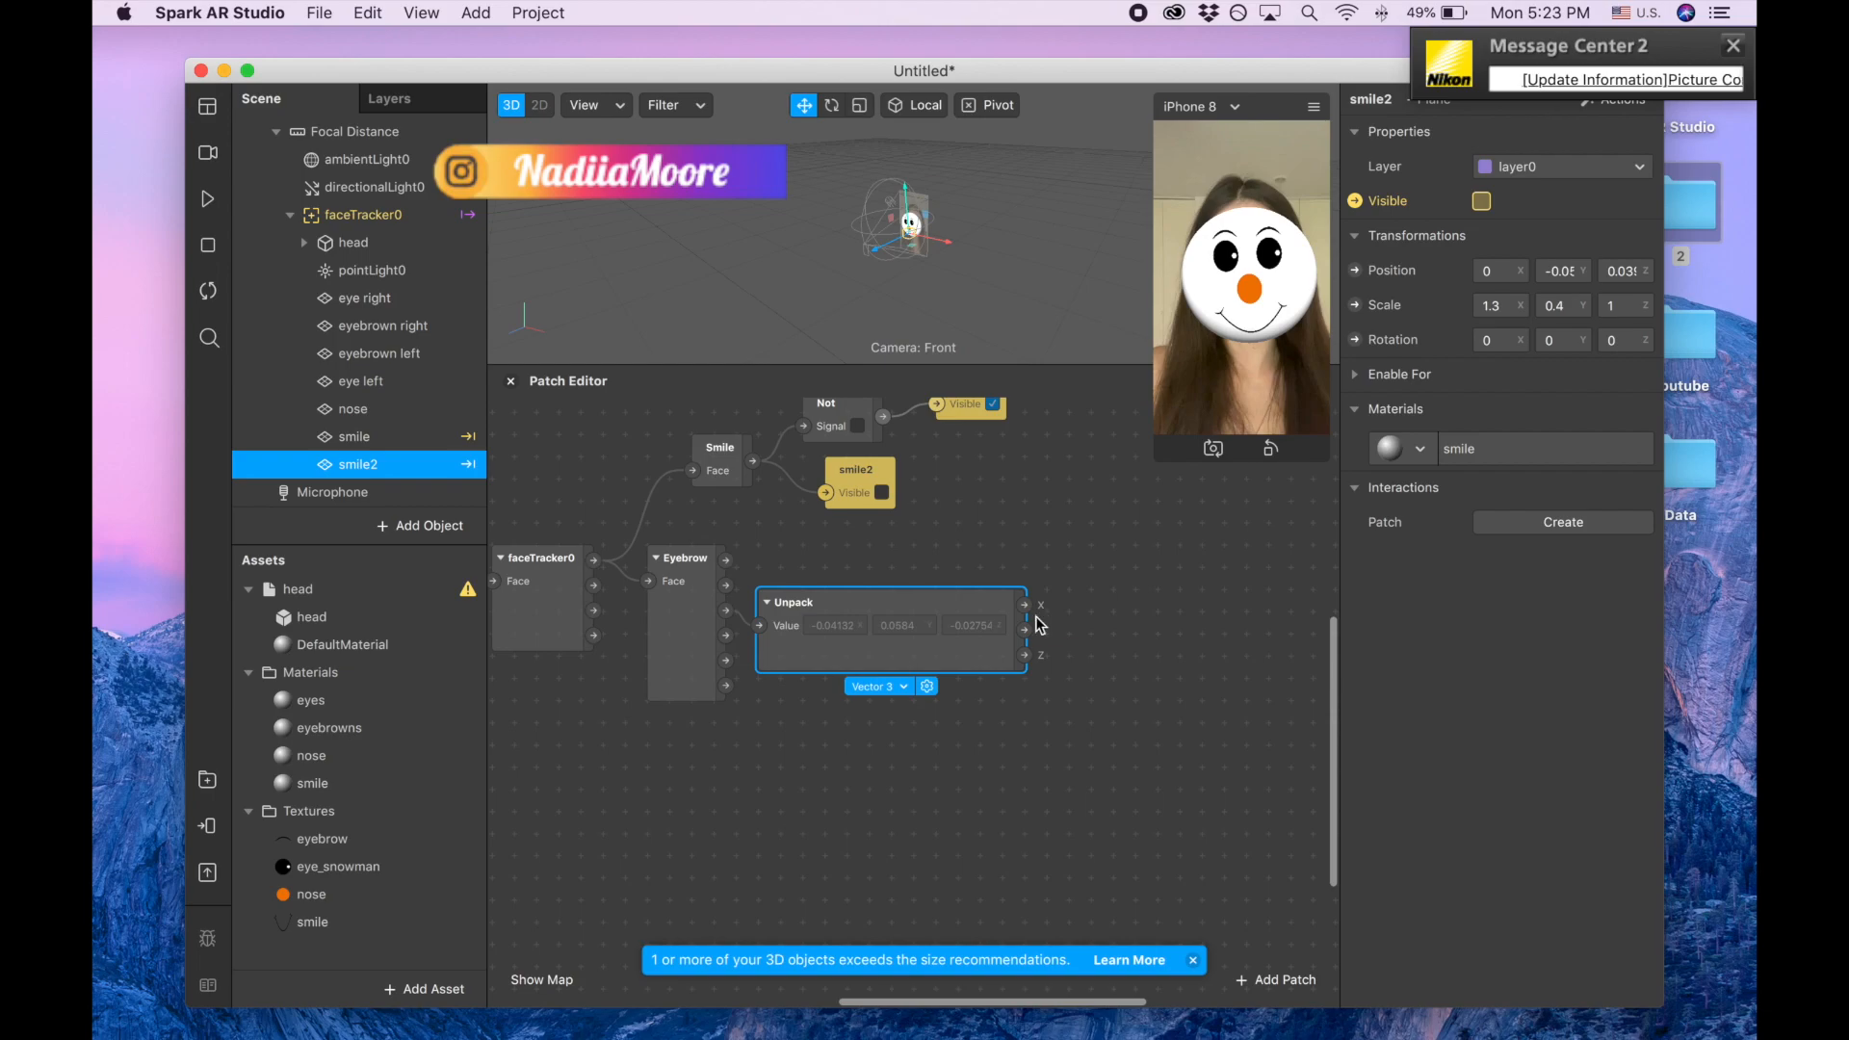
- Connect an Add patch to the Unpack patch's Y output and set its Second Value to 0.005
left_click_drag(1024, 630, 1074, 602)
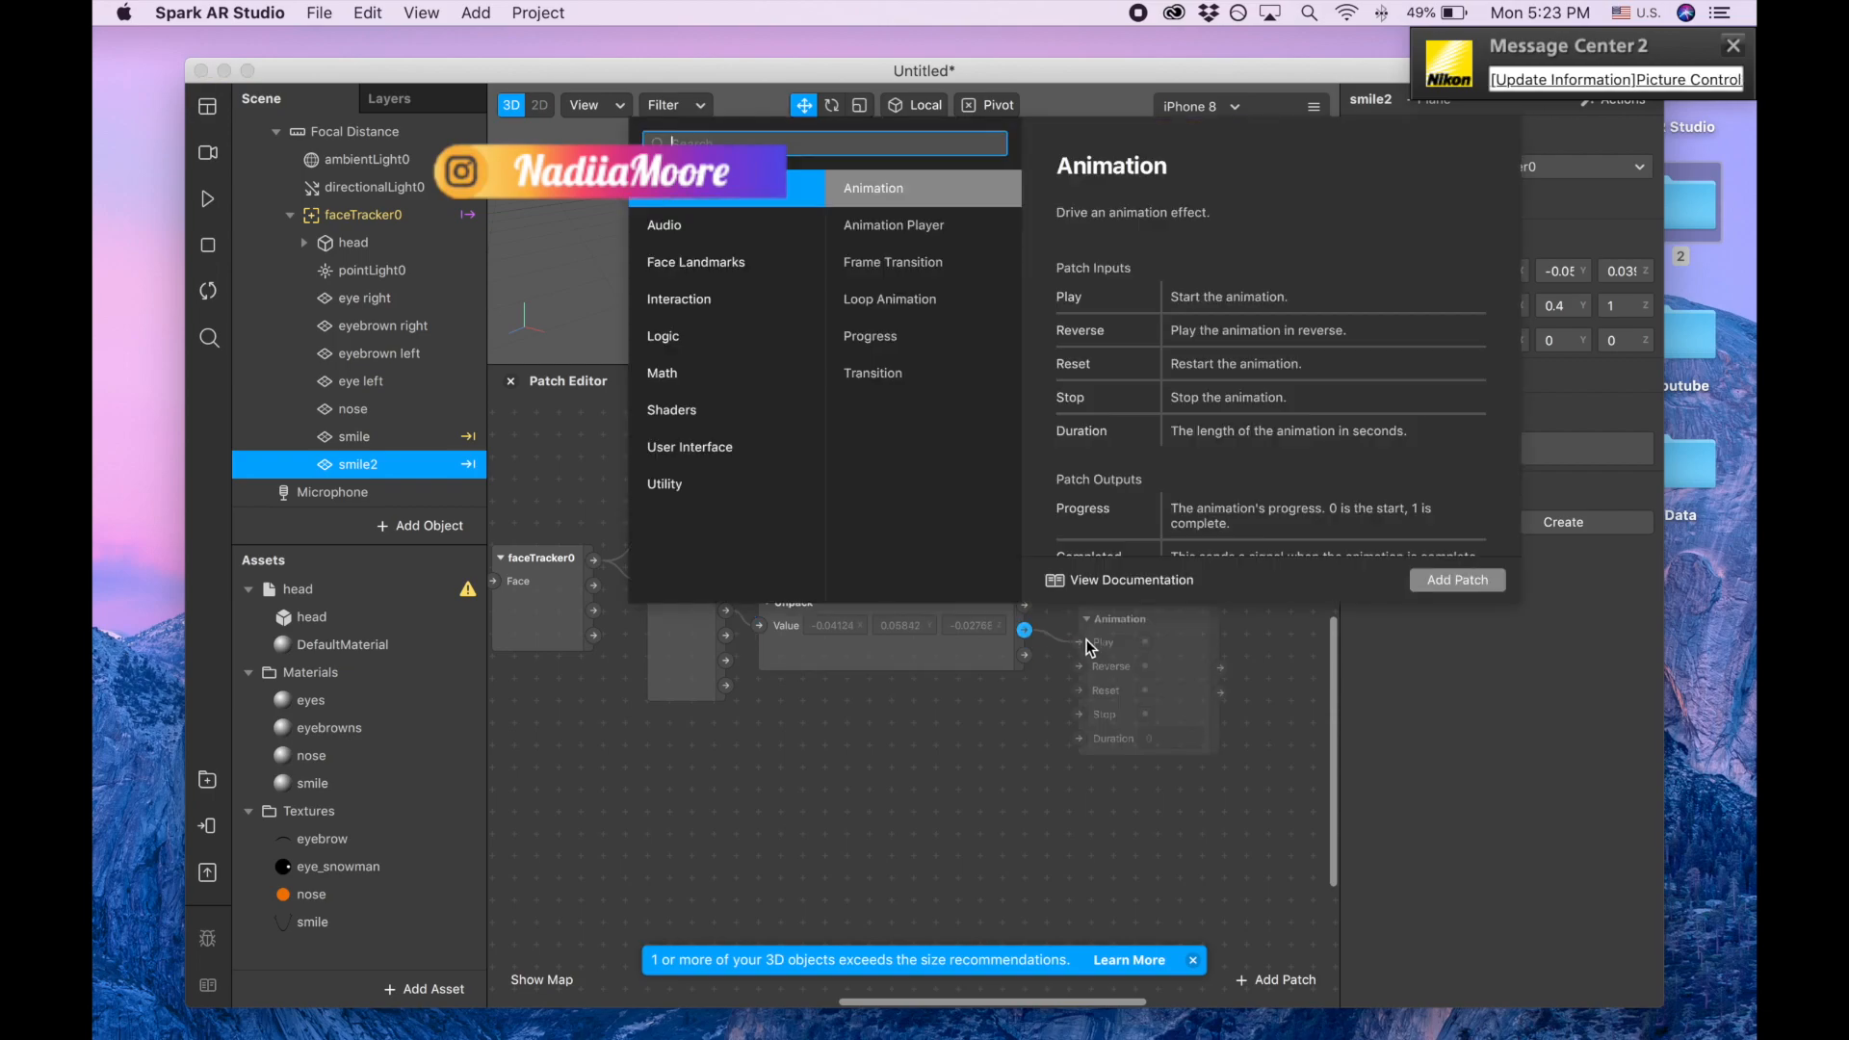
type("add")
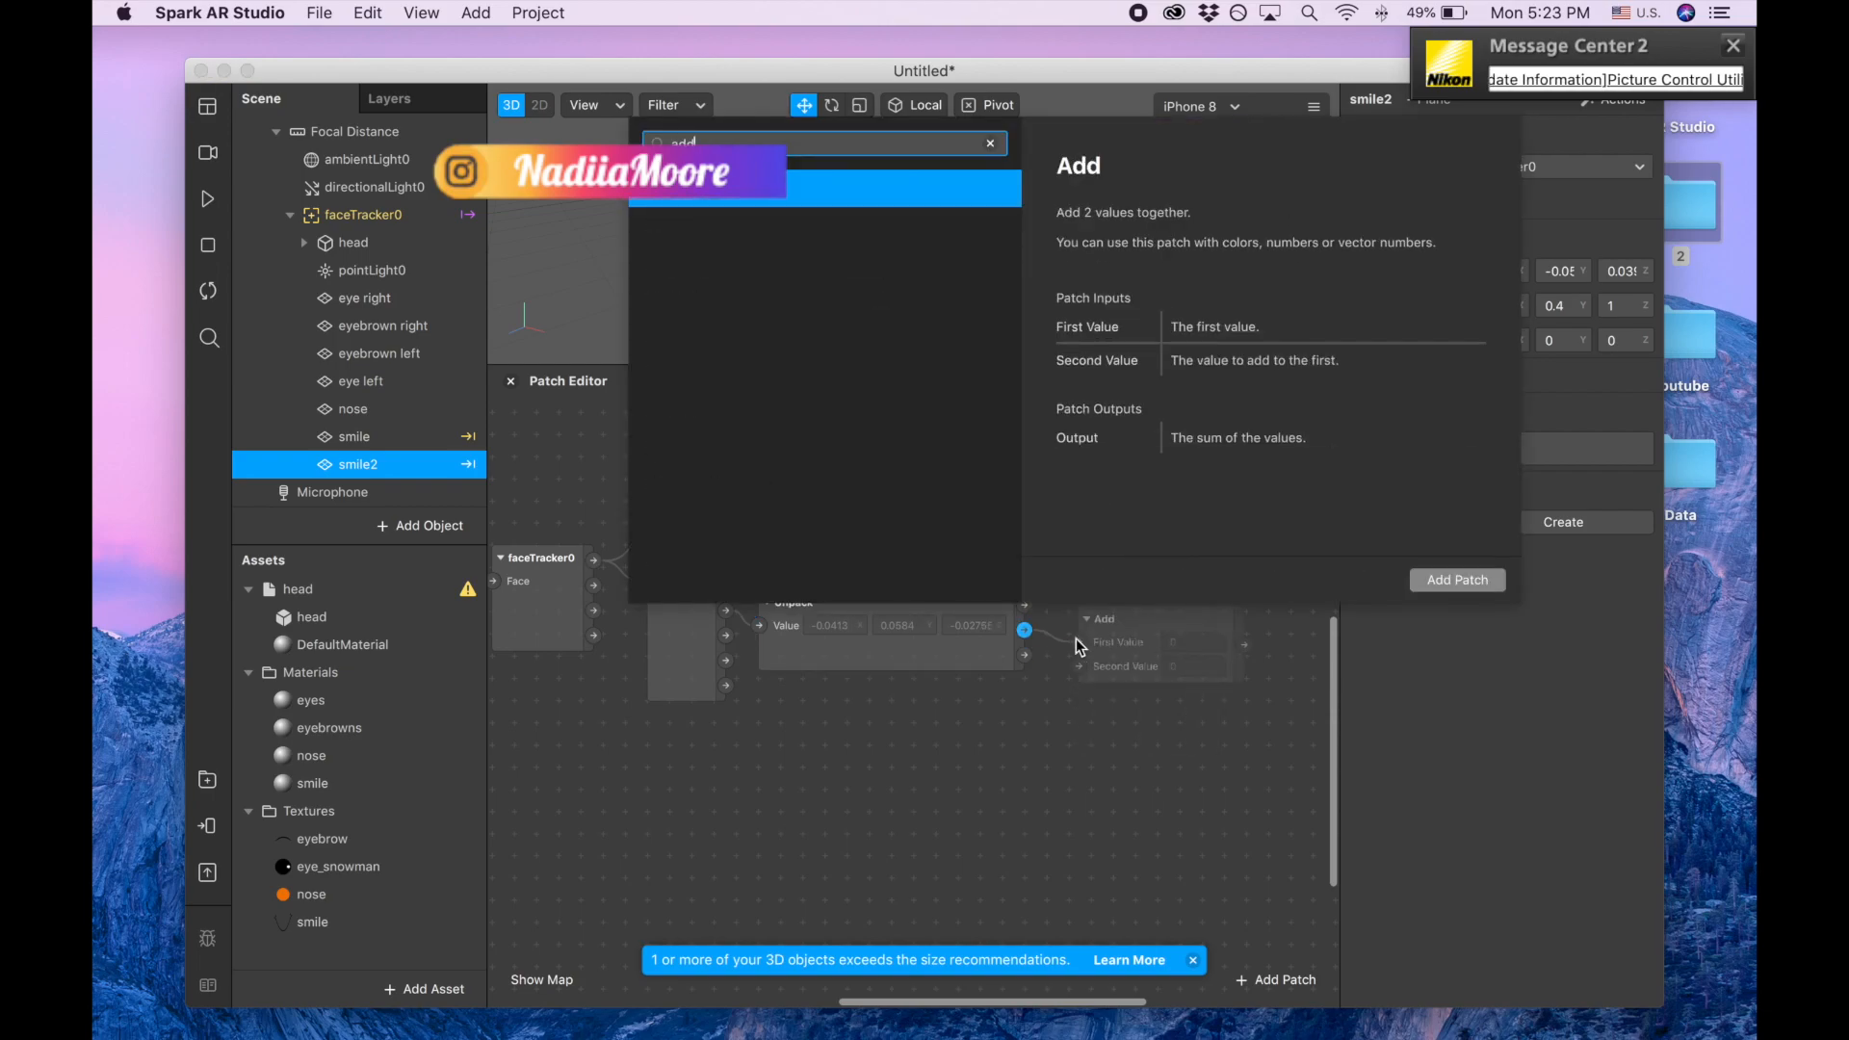
left_click(690, 200)
left_click(1456, 581)
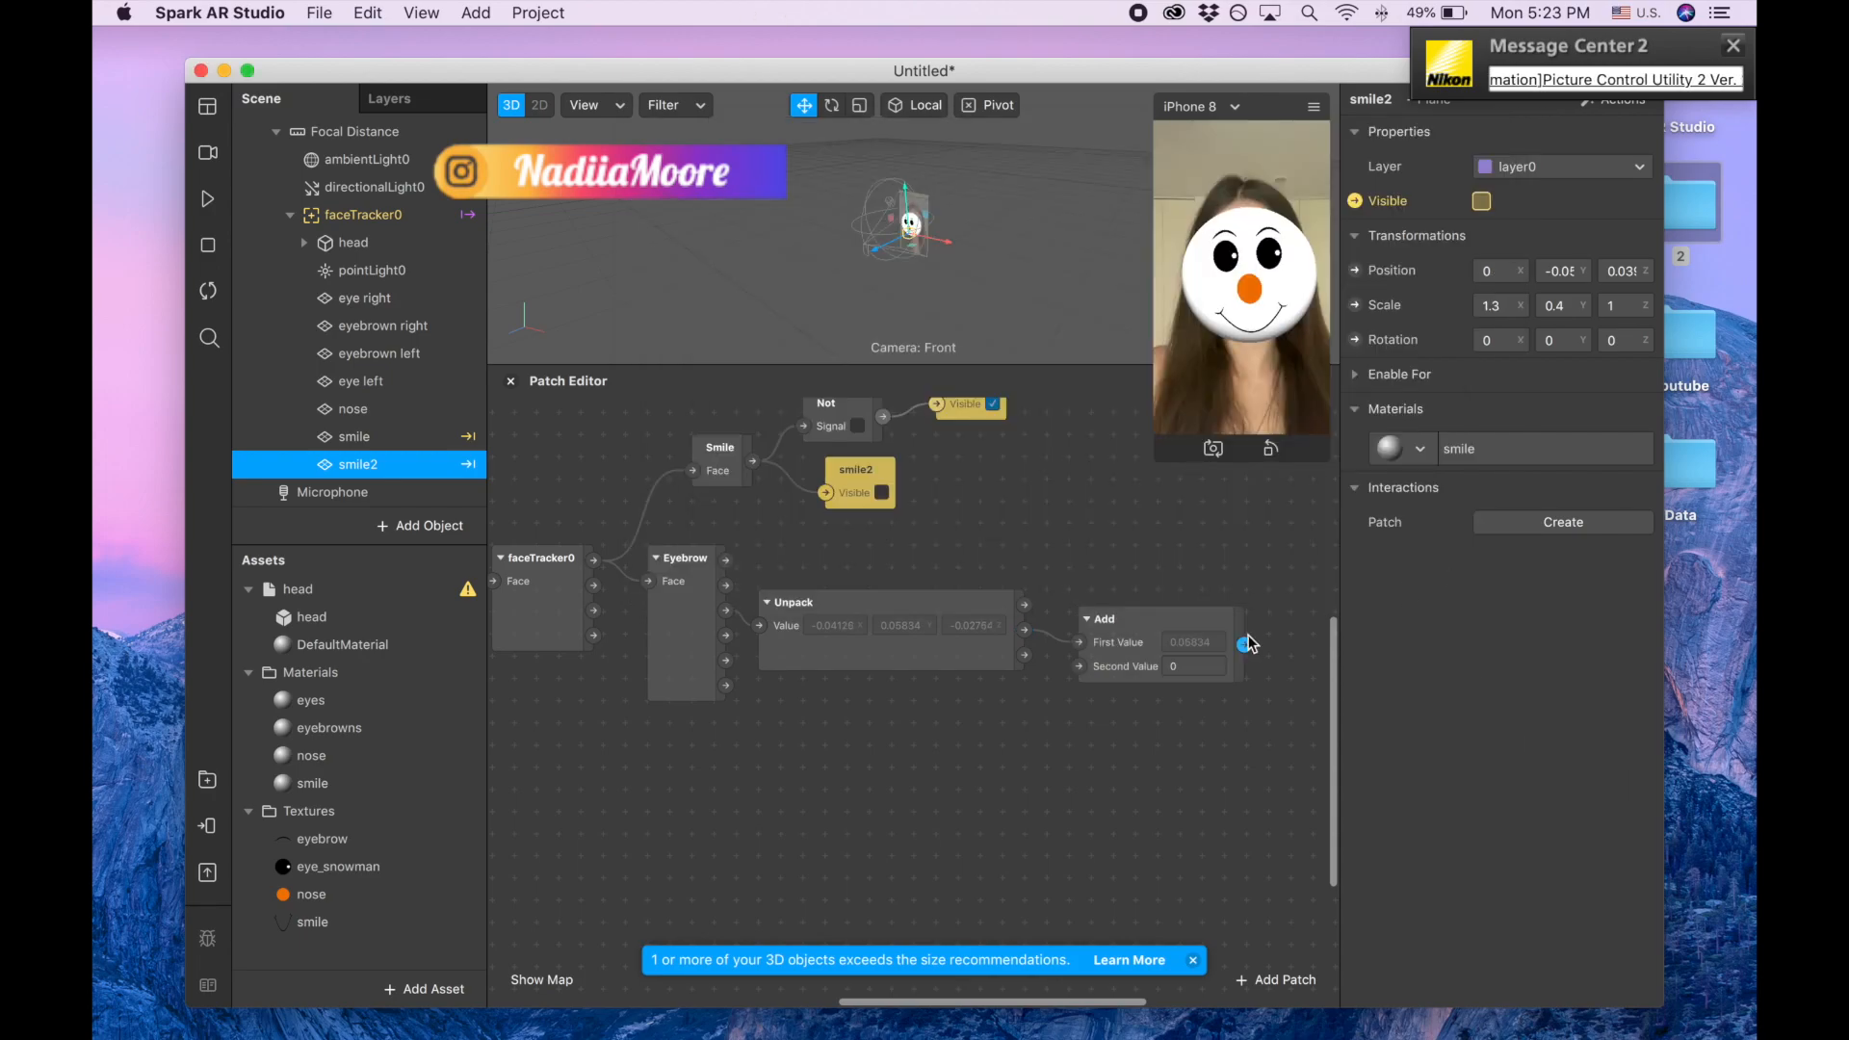
left_click(1206, 664)
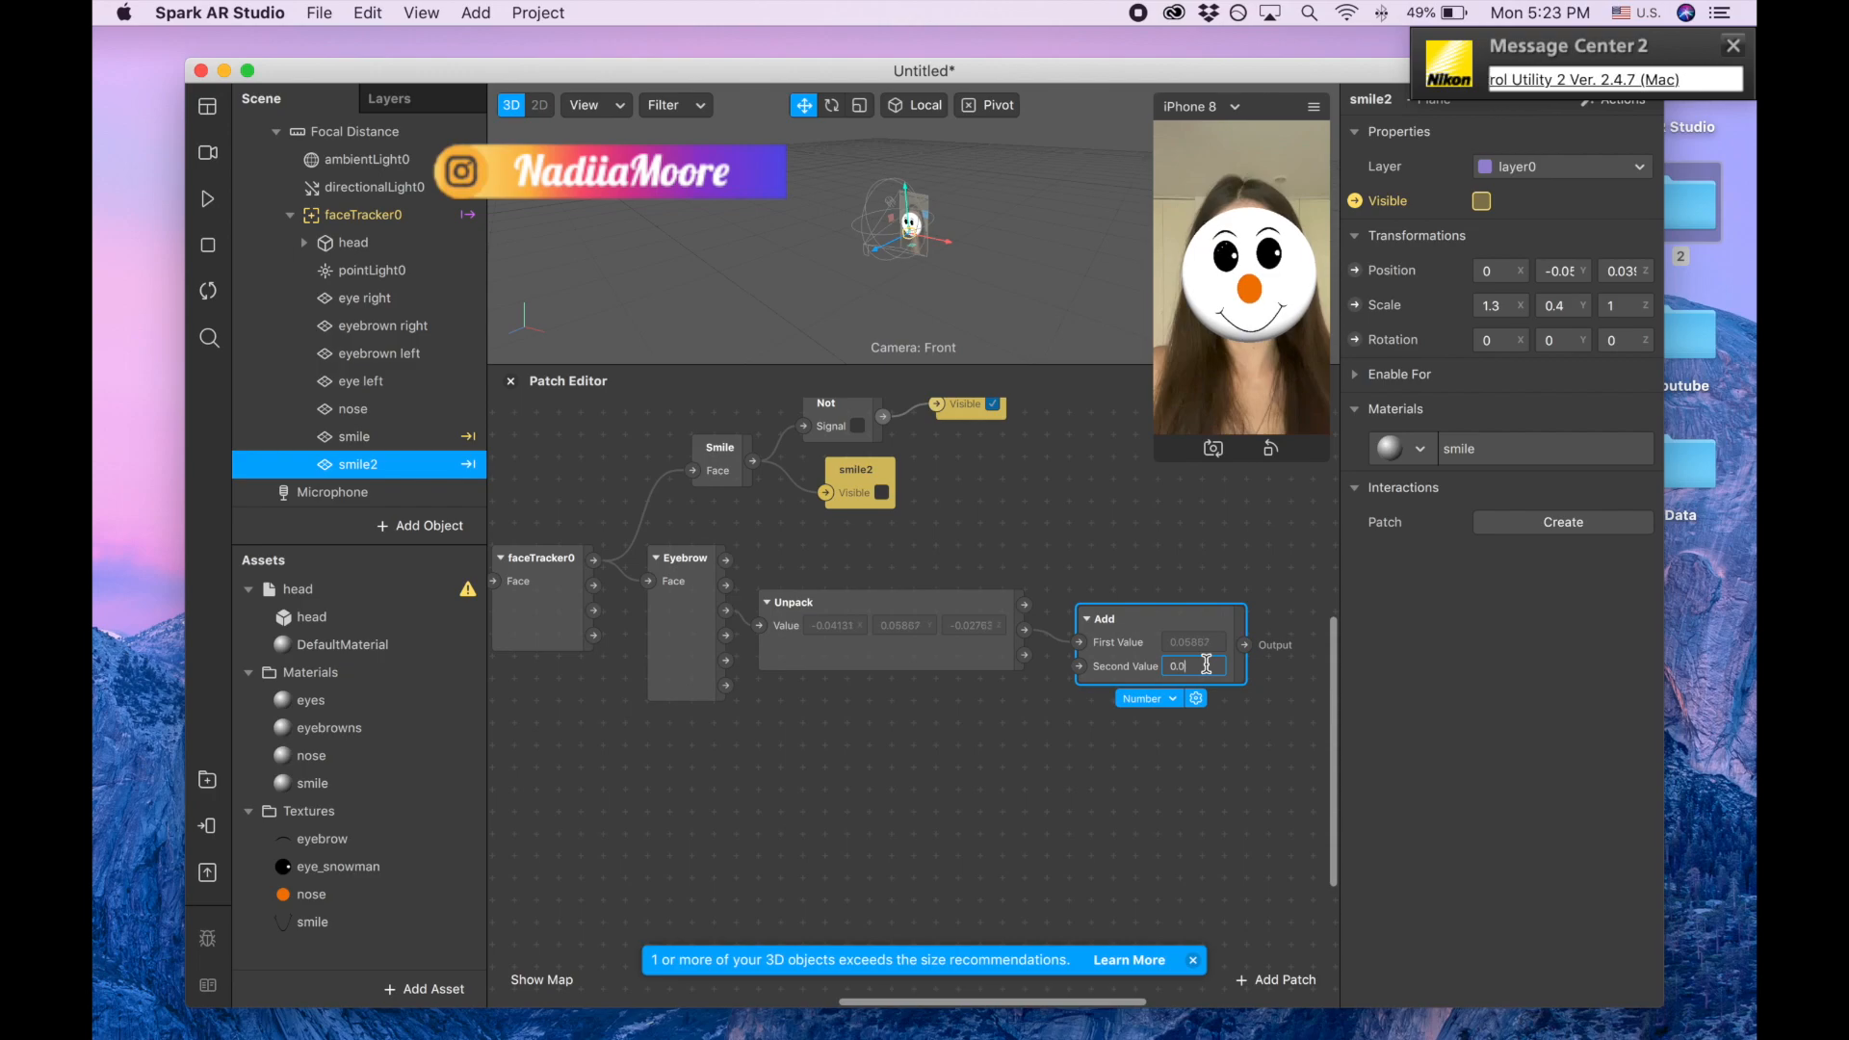
key("Return")
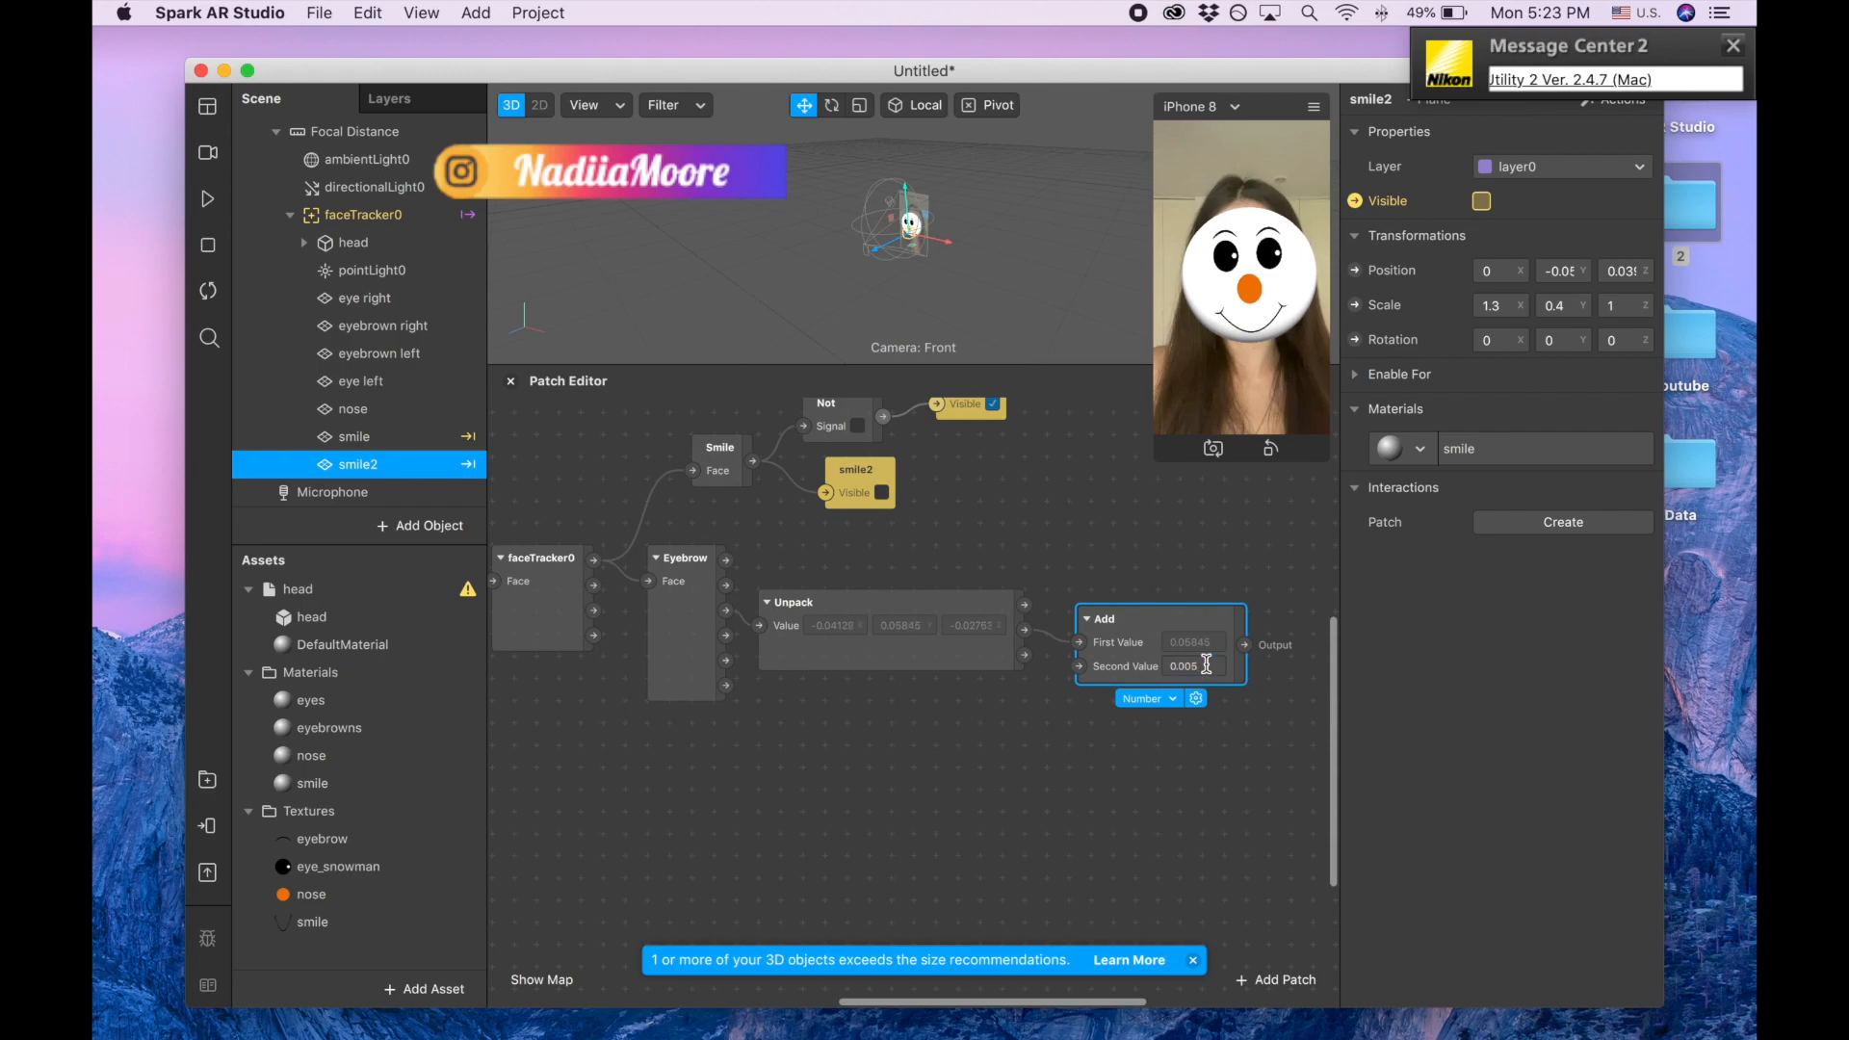
- Add a Vector 3 Pack patch after the Add patch and connect the Add output to its second input
scroll(1206, 665, "right", 5)
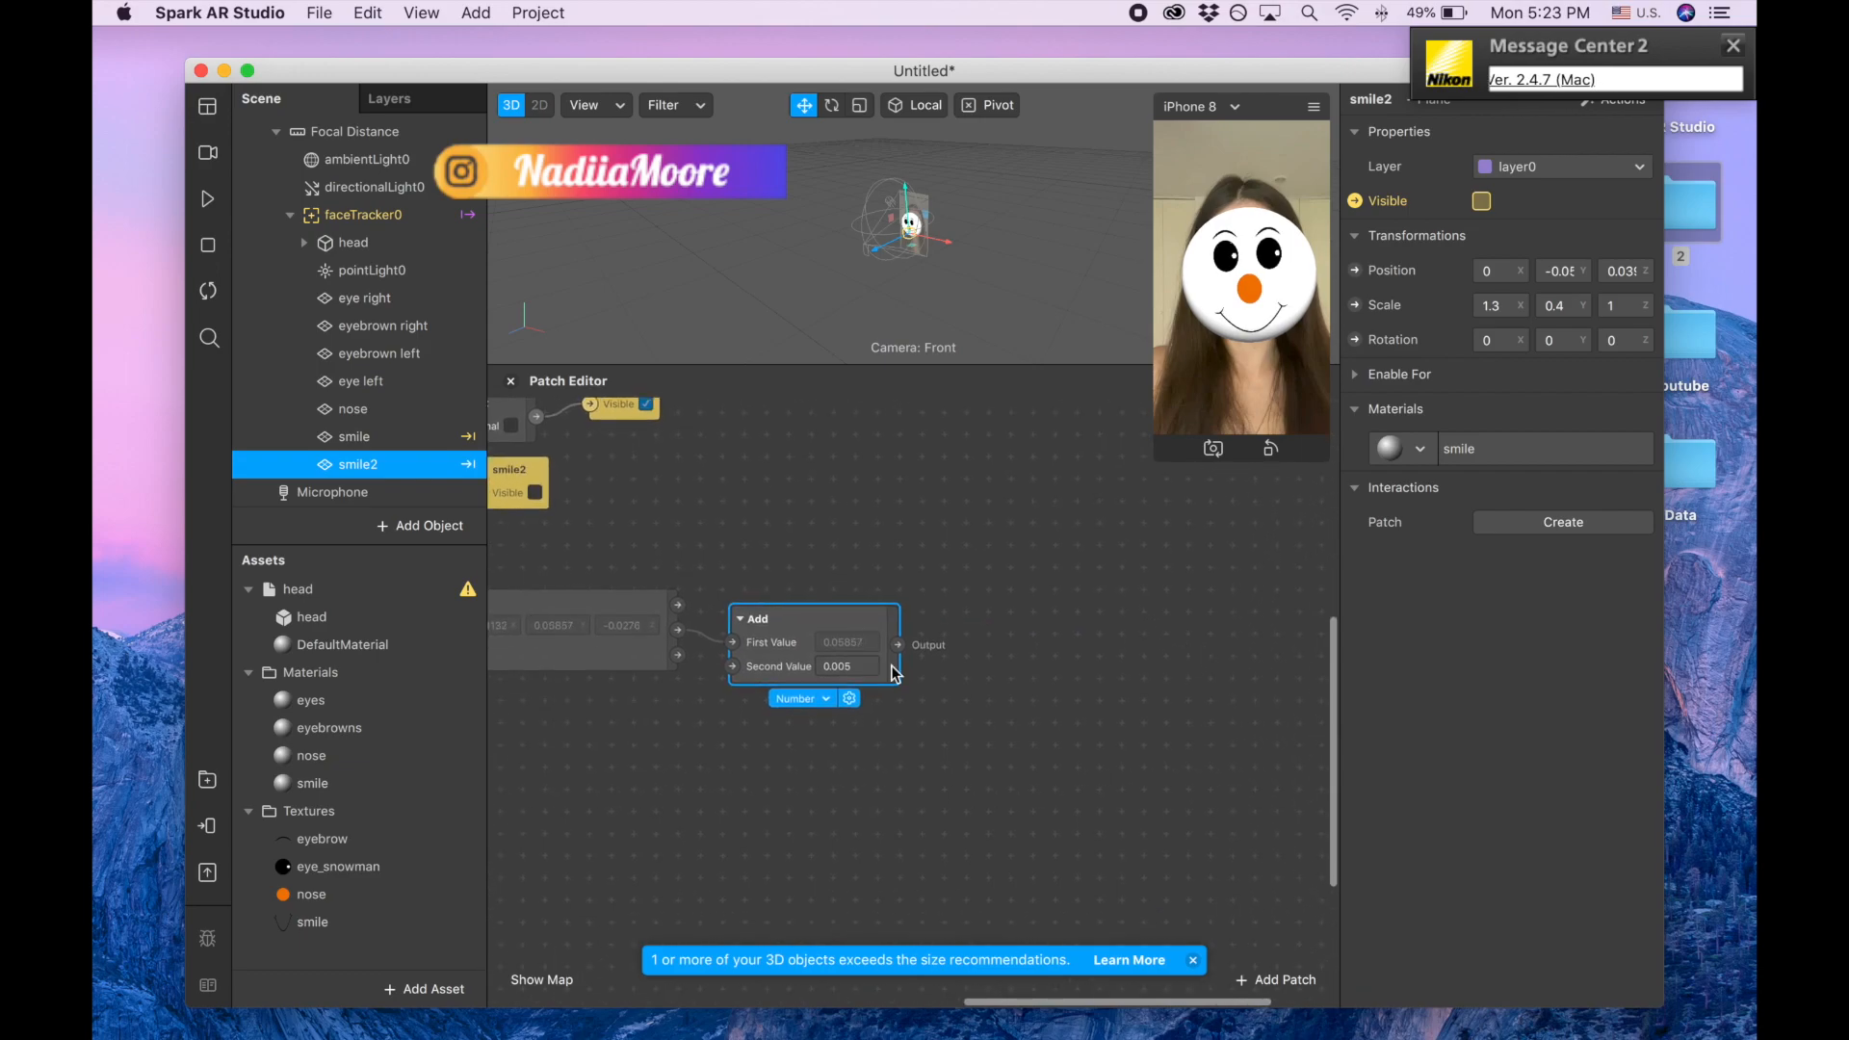
left_click_drag(899, 645, 968, 599)
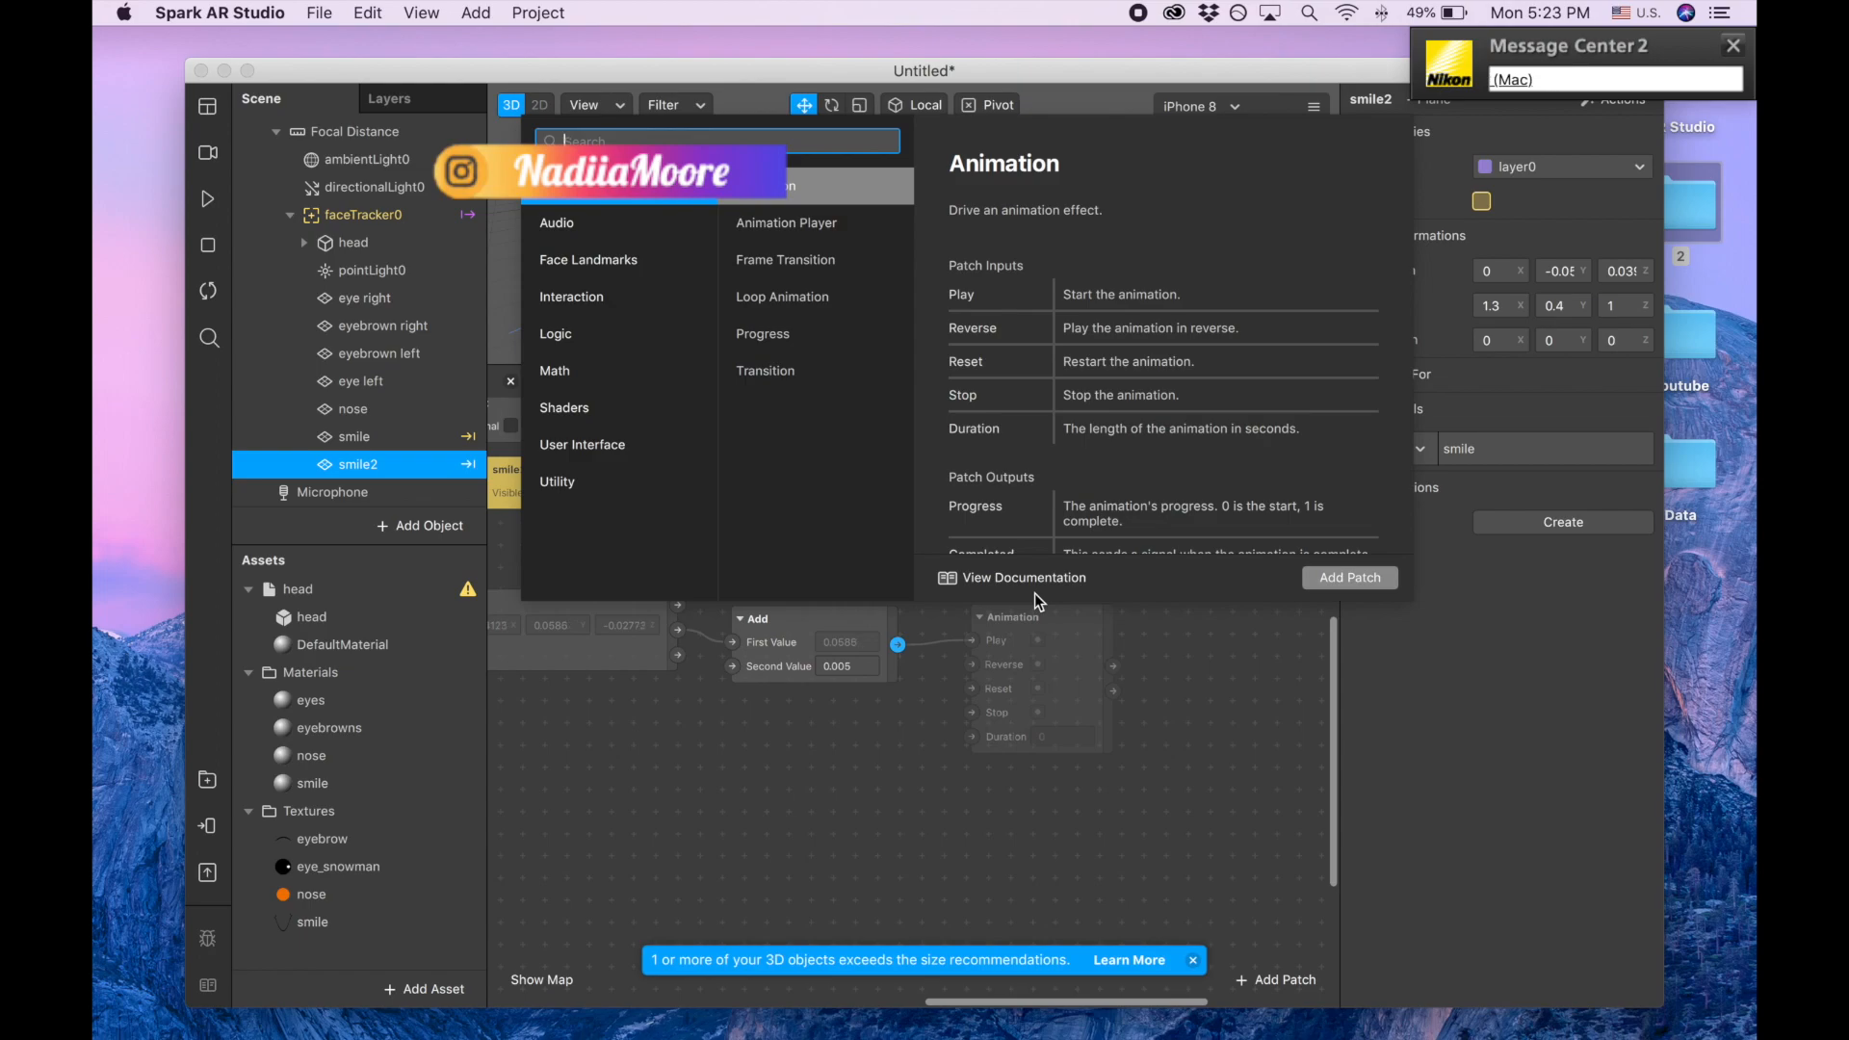
type("pack")
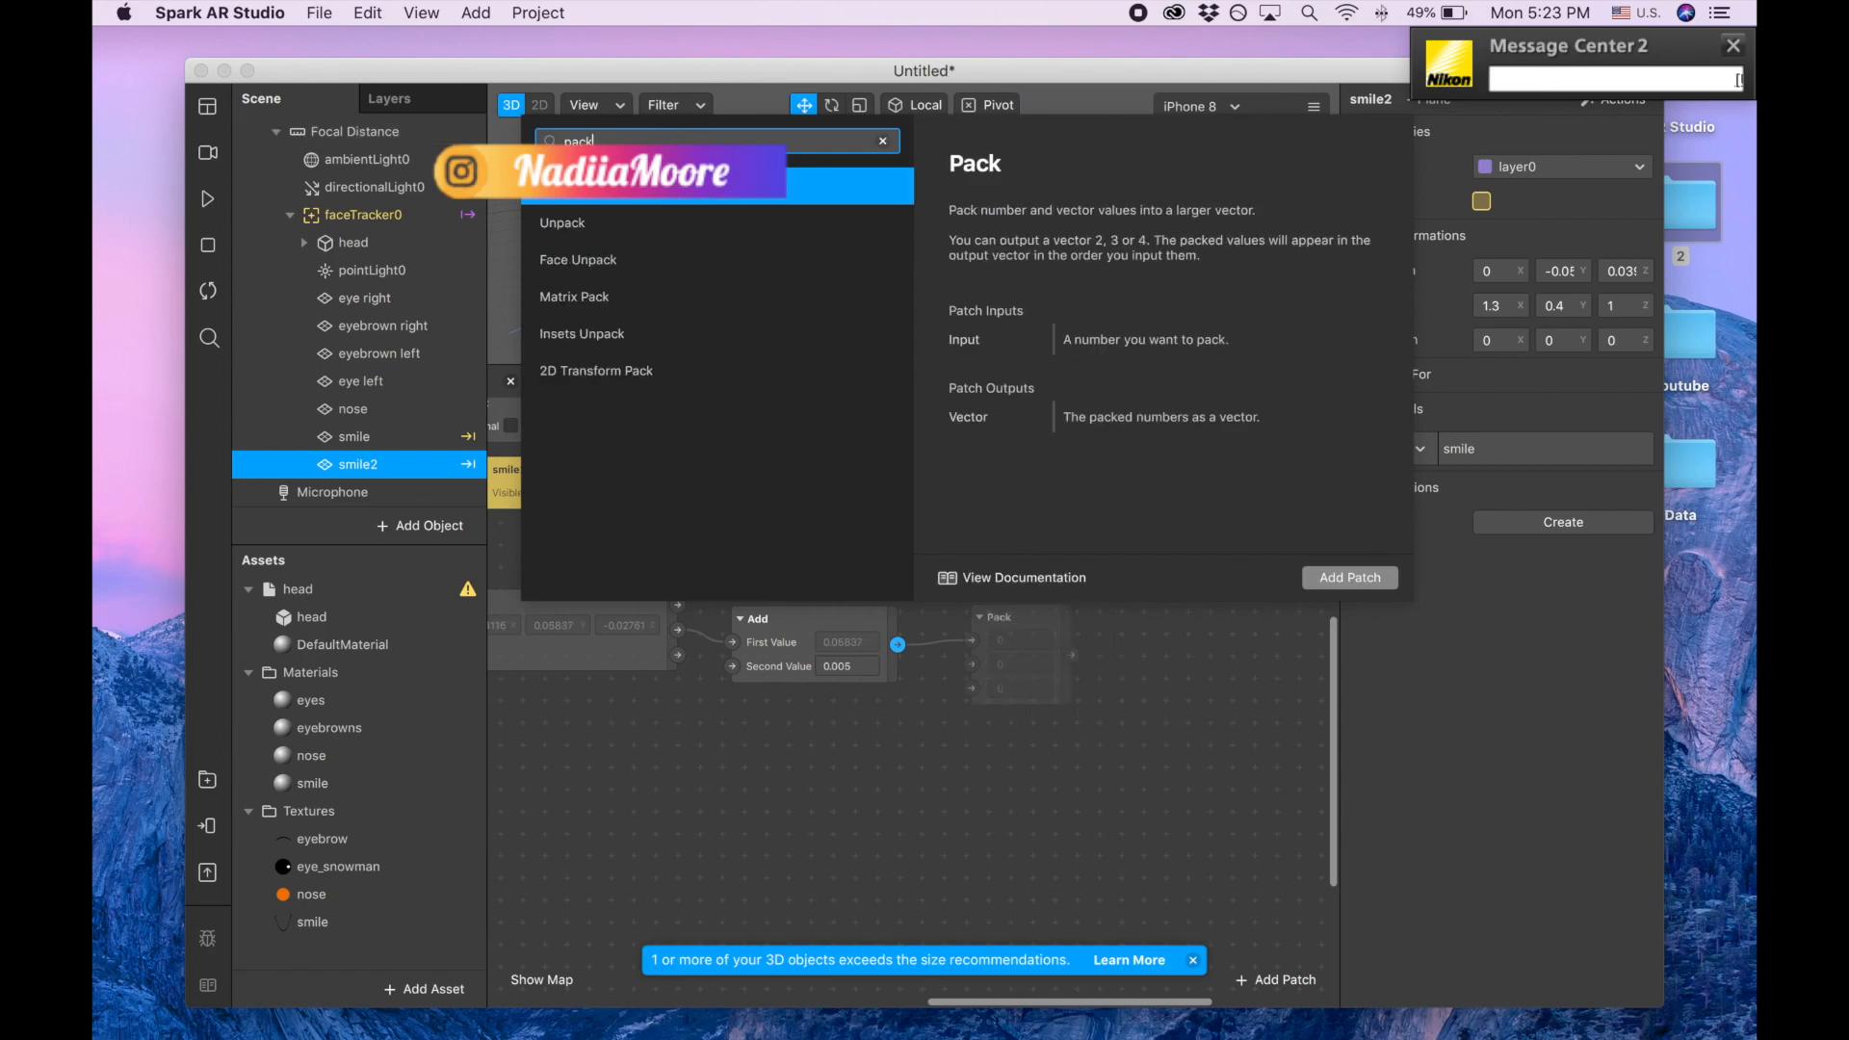
left_click(1315, 576)
left_click_drag(1071, 615, 1043, 575)
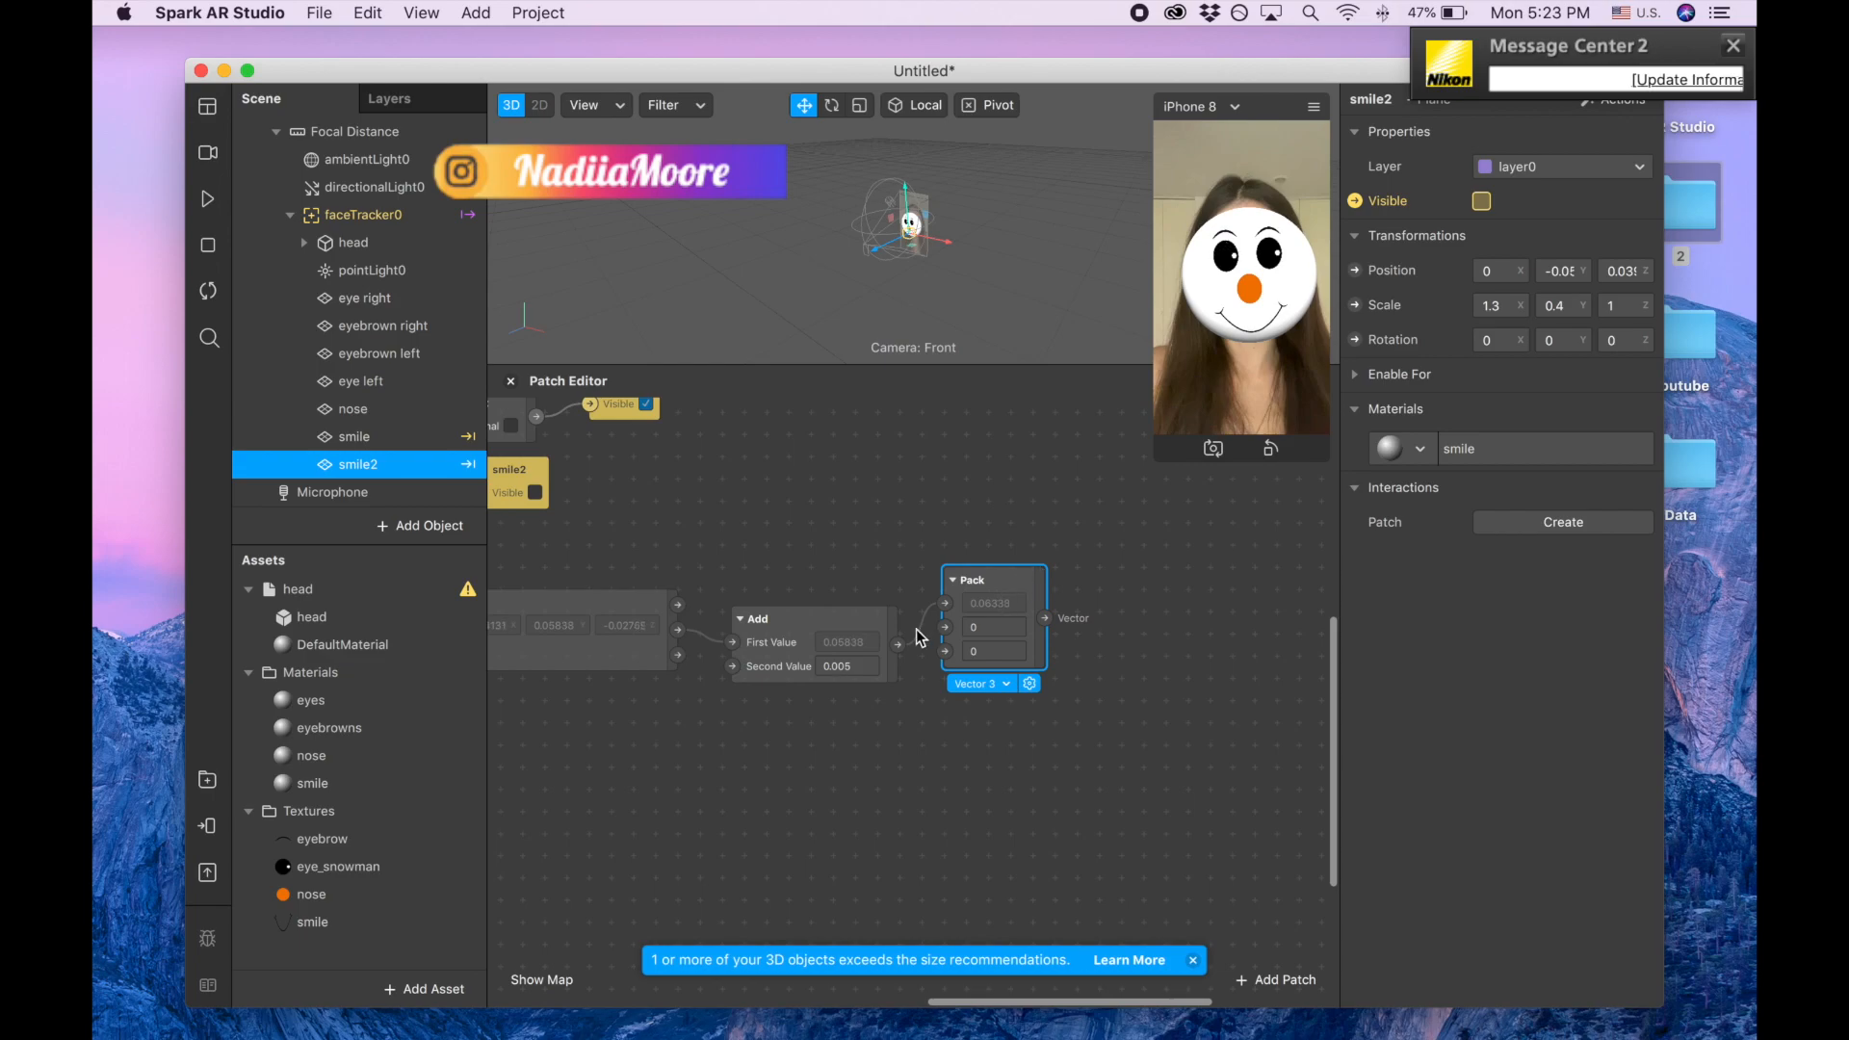
left_click_drag(1037, 595, 1037, 594)
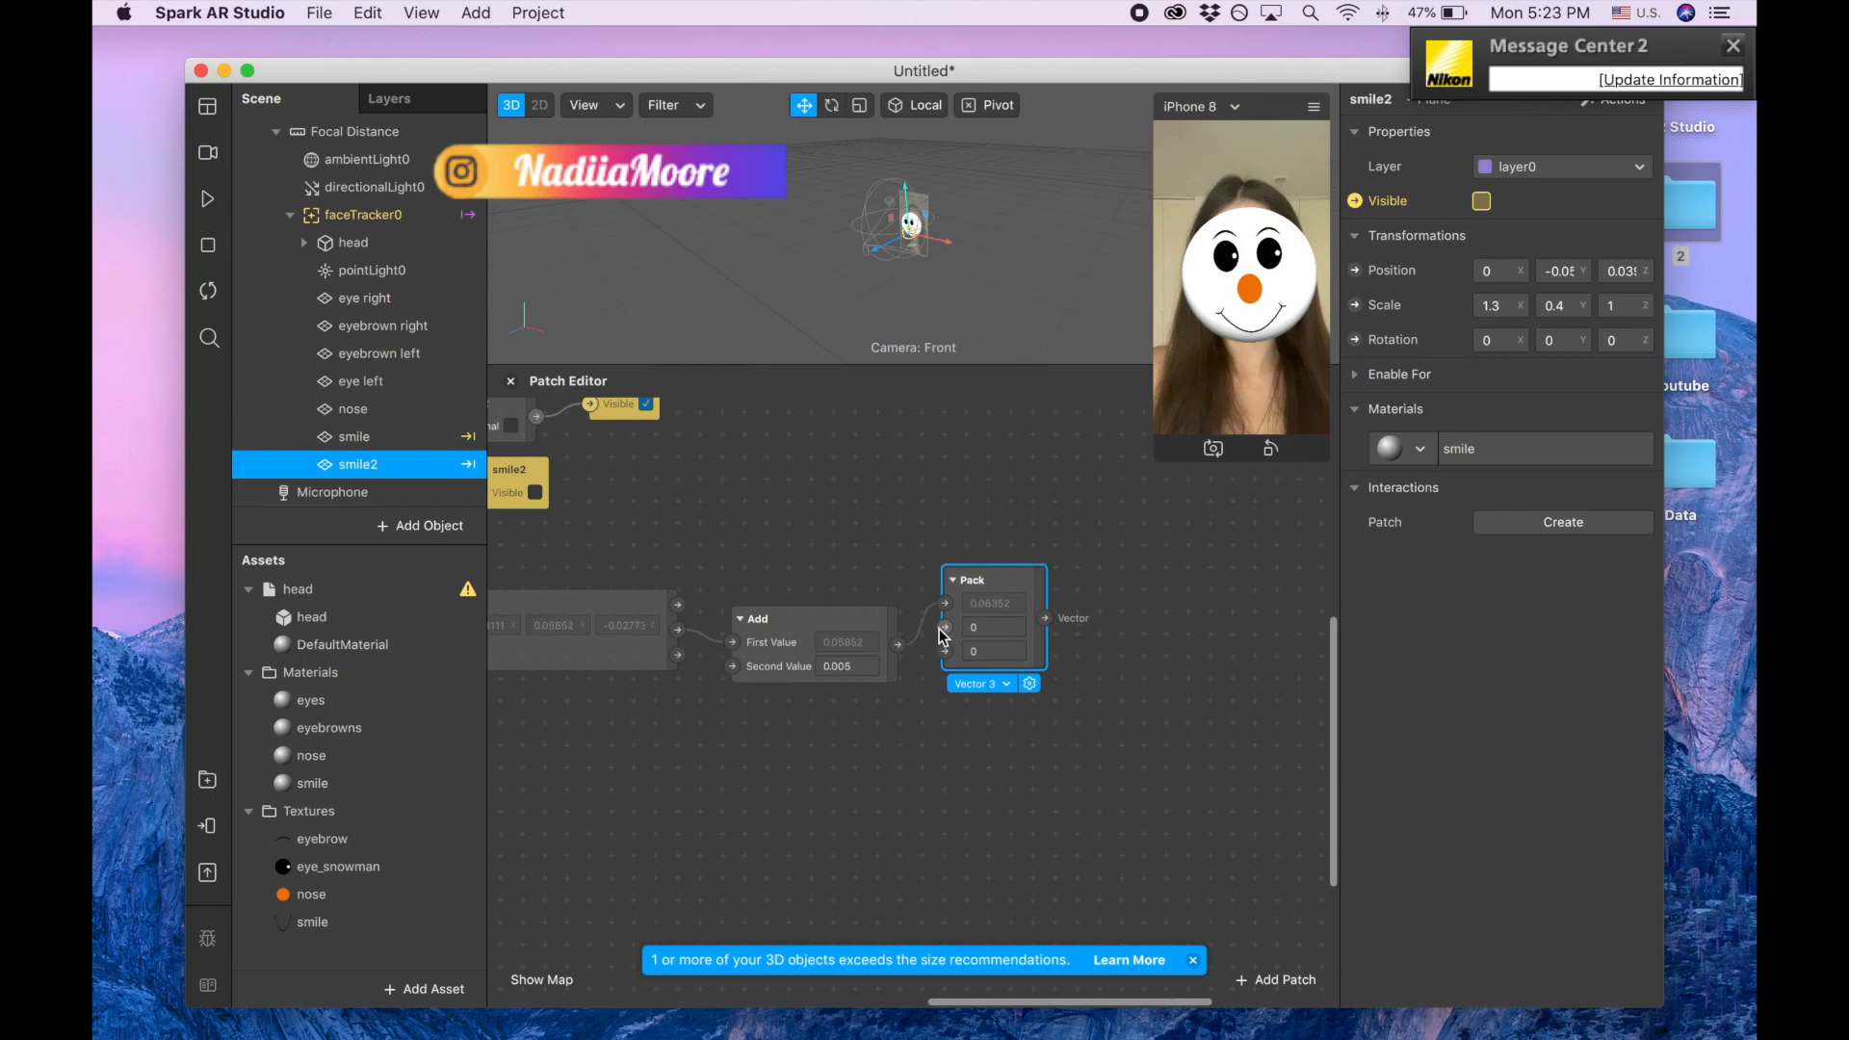
left_click_drag(899, 645, 945, 627)
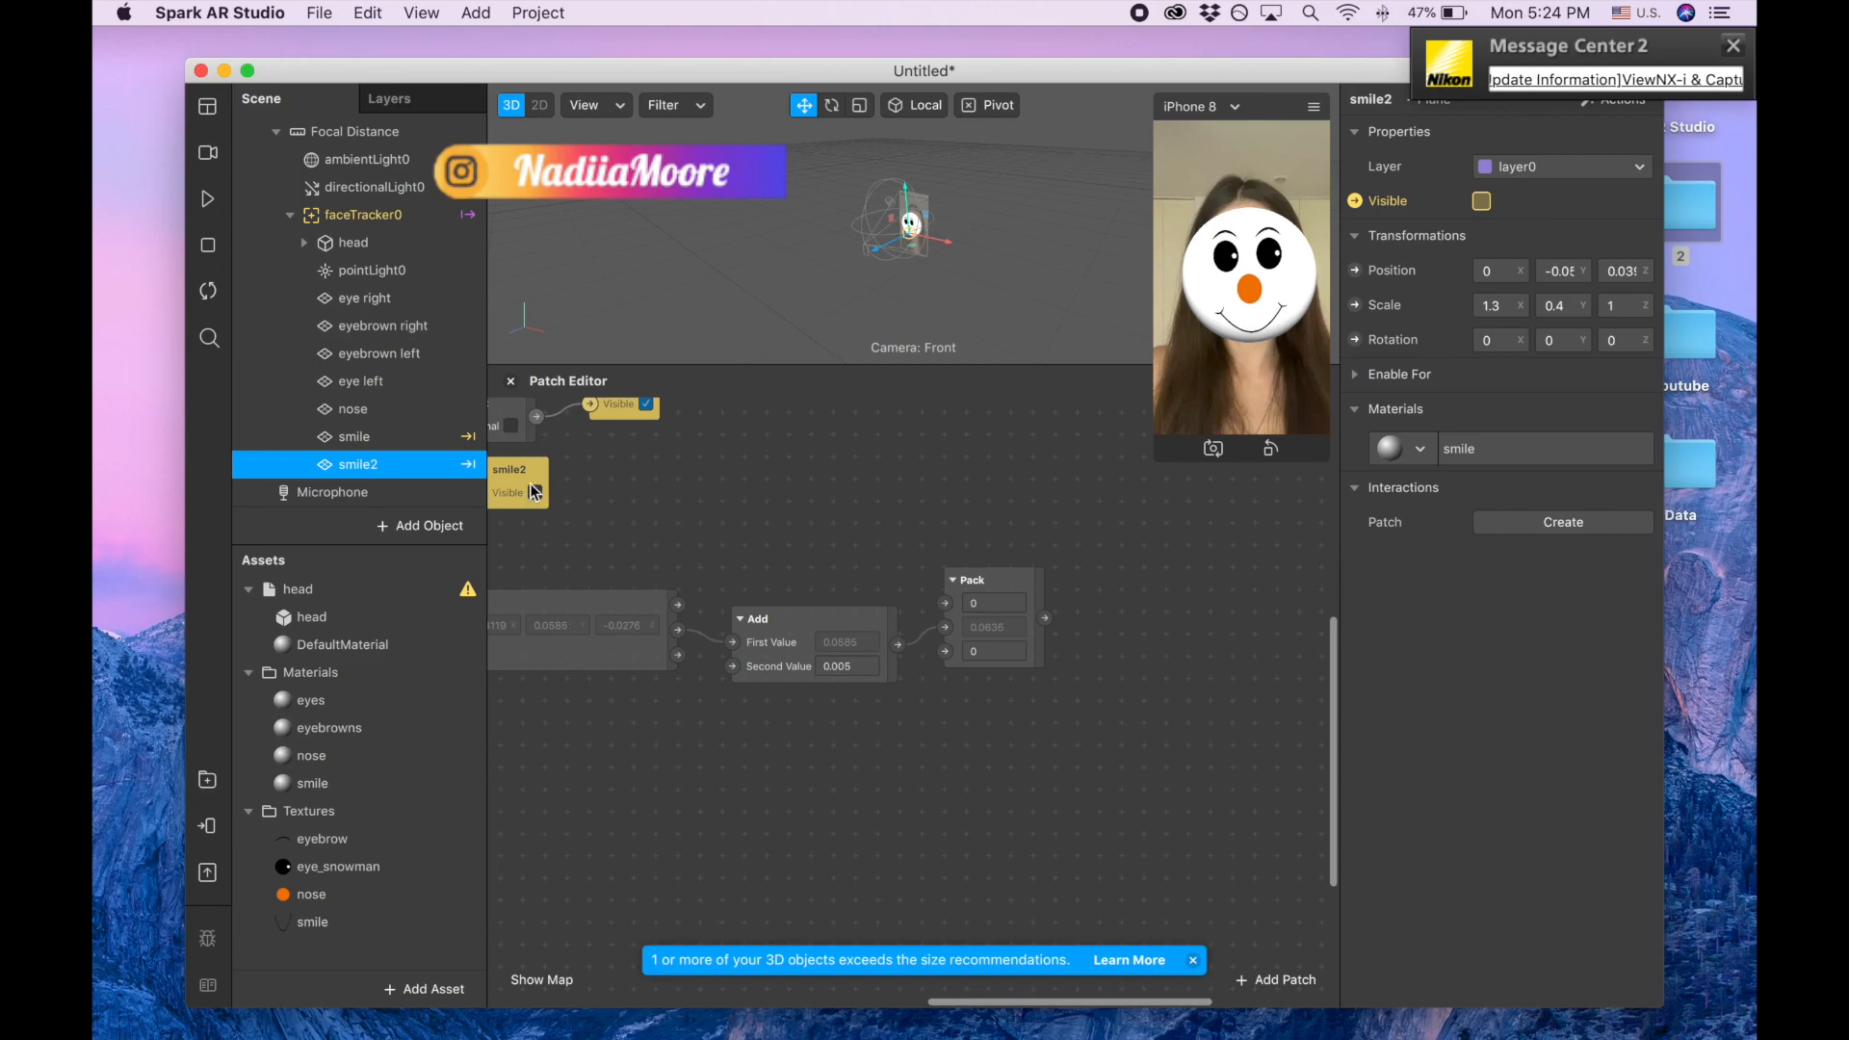
- Set the Pack patch's first value to -0.03 and third value to 0.03, matching the eyebrown left plane's X and Z position
scroll(676, 687, "left", 5)
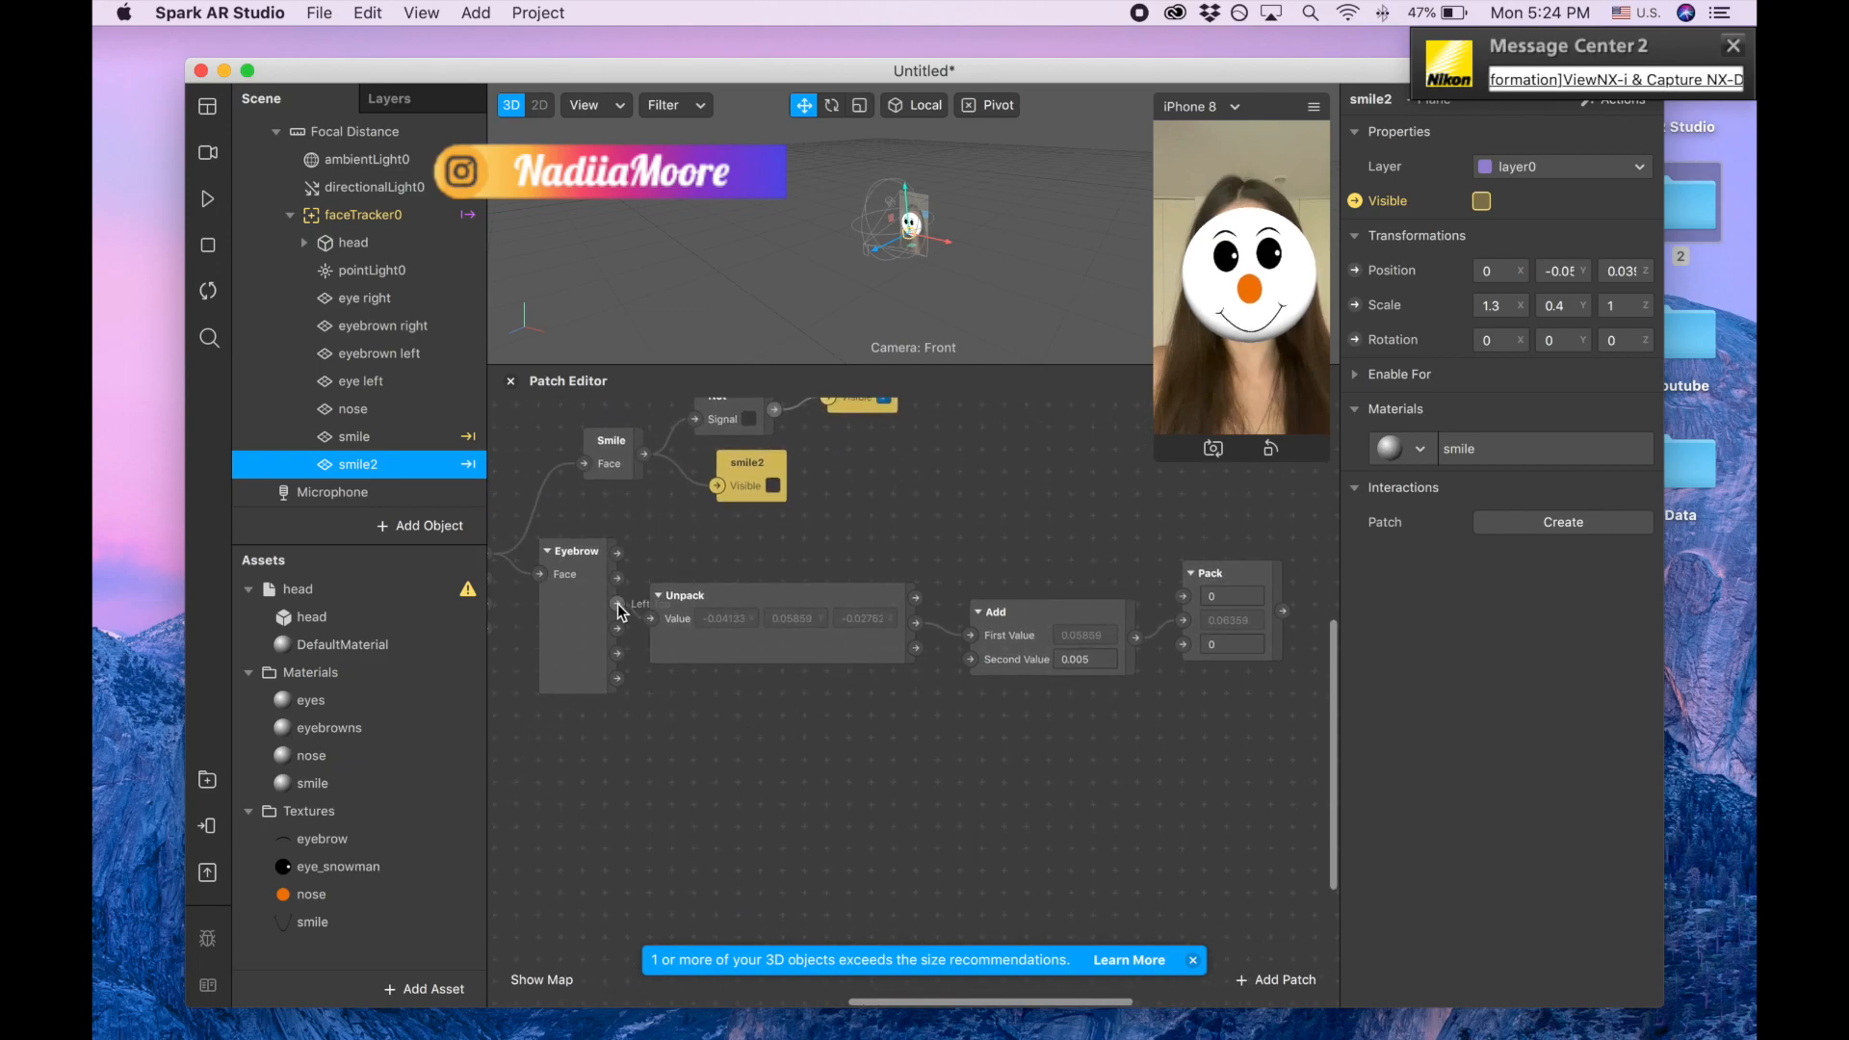
left_click_drag(730, 598, 807, 603)
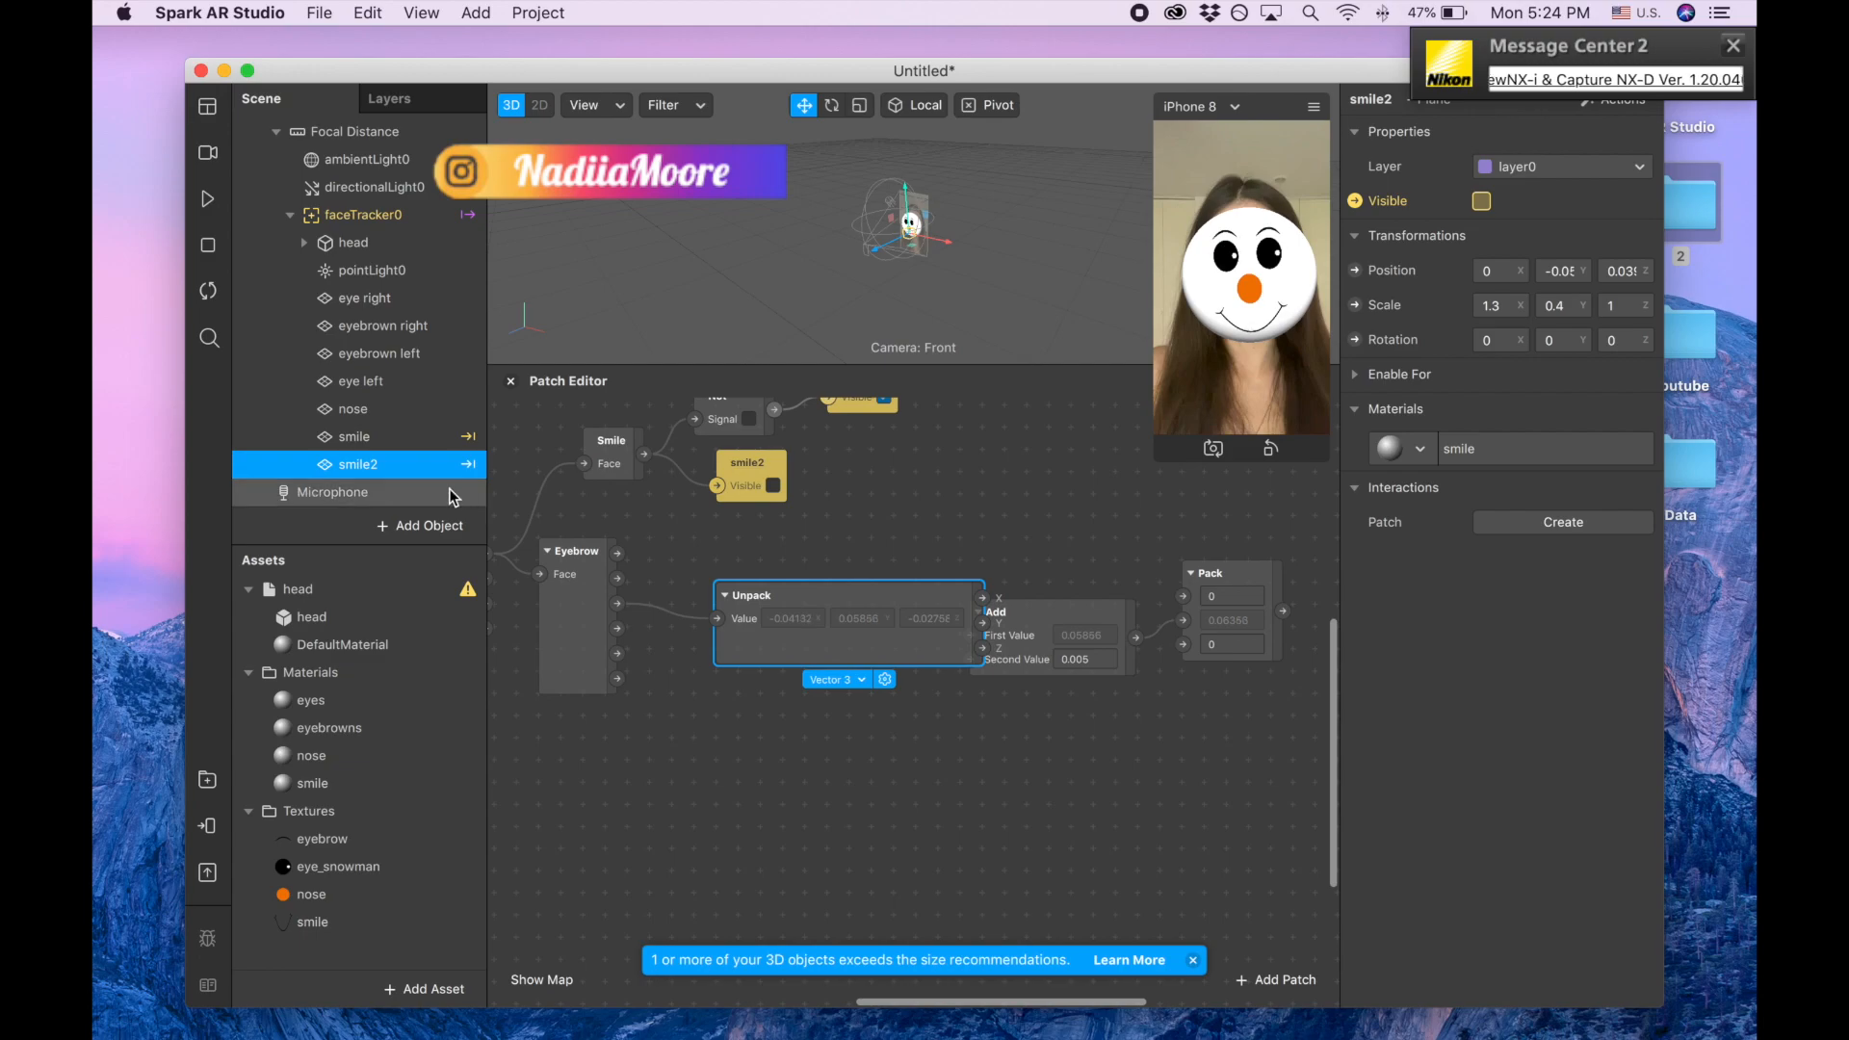
left_click(390, 356)
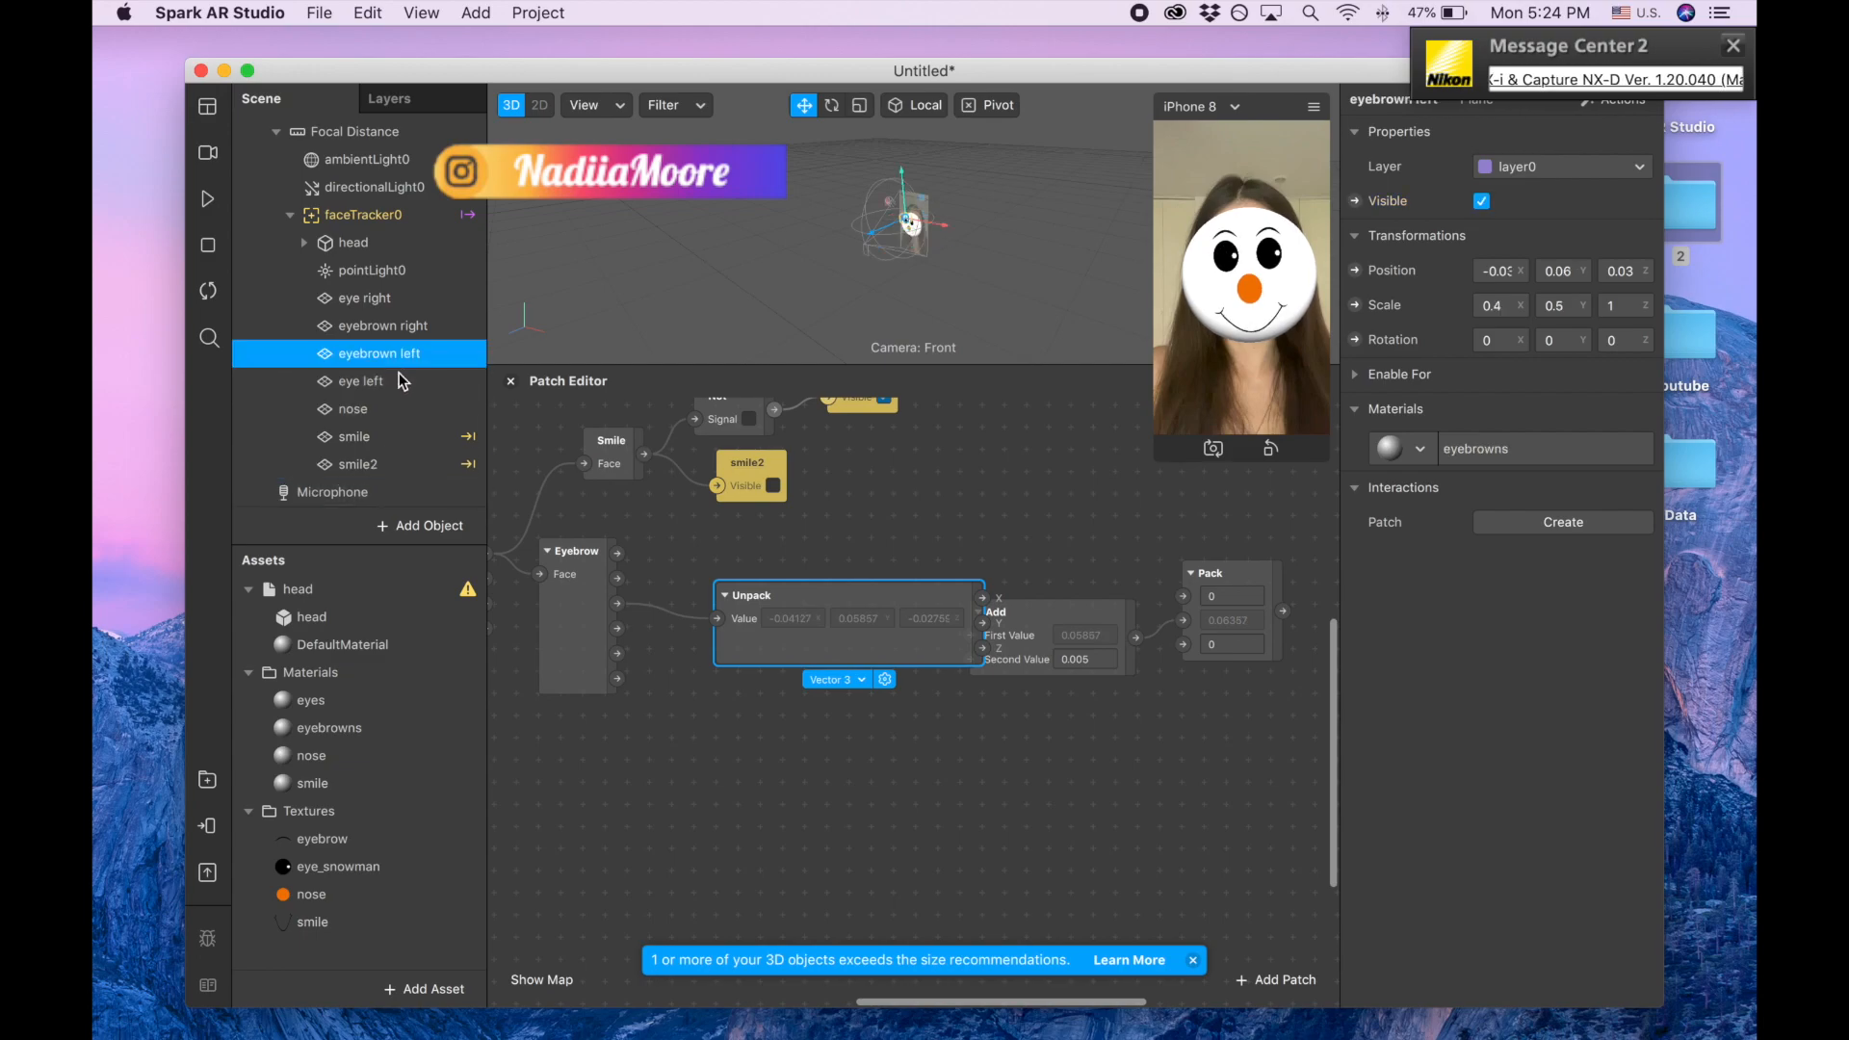
scroll(921, 826, "right", 5)
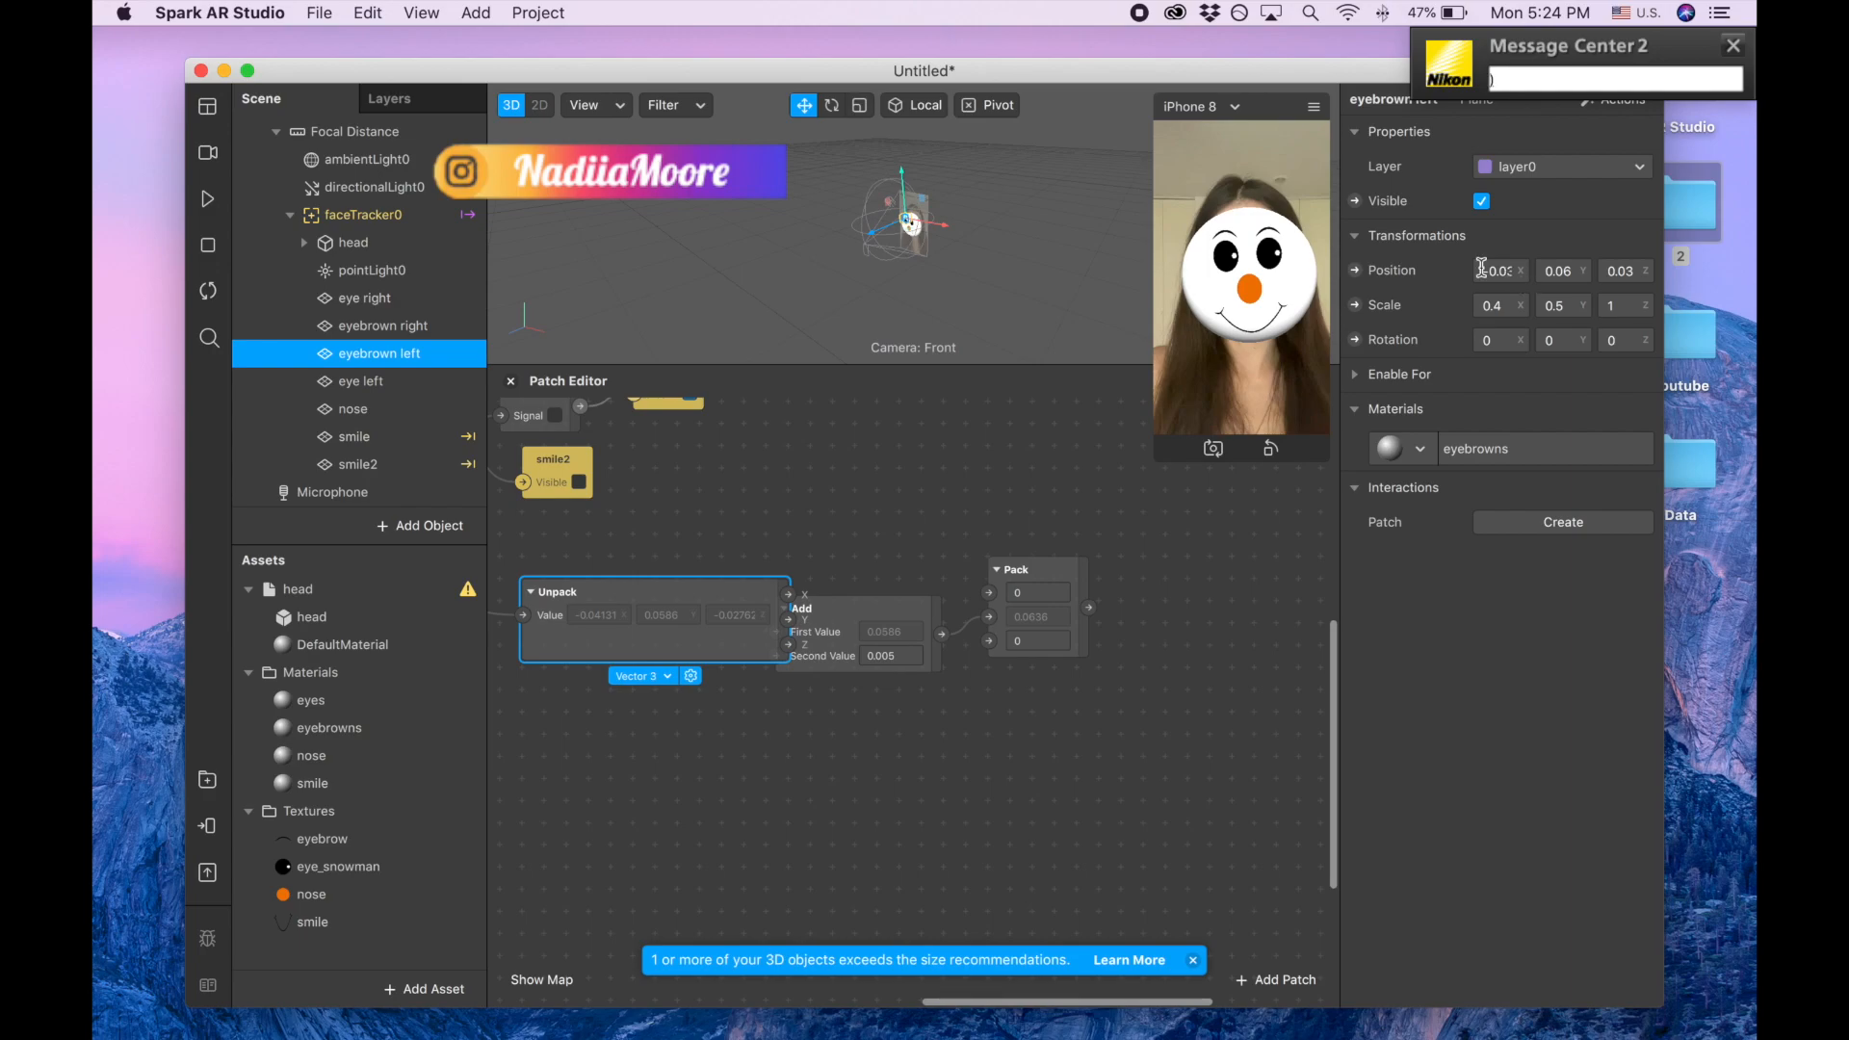
left_click(1027, 594)
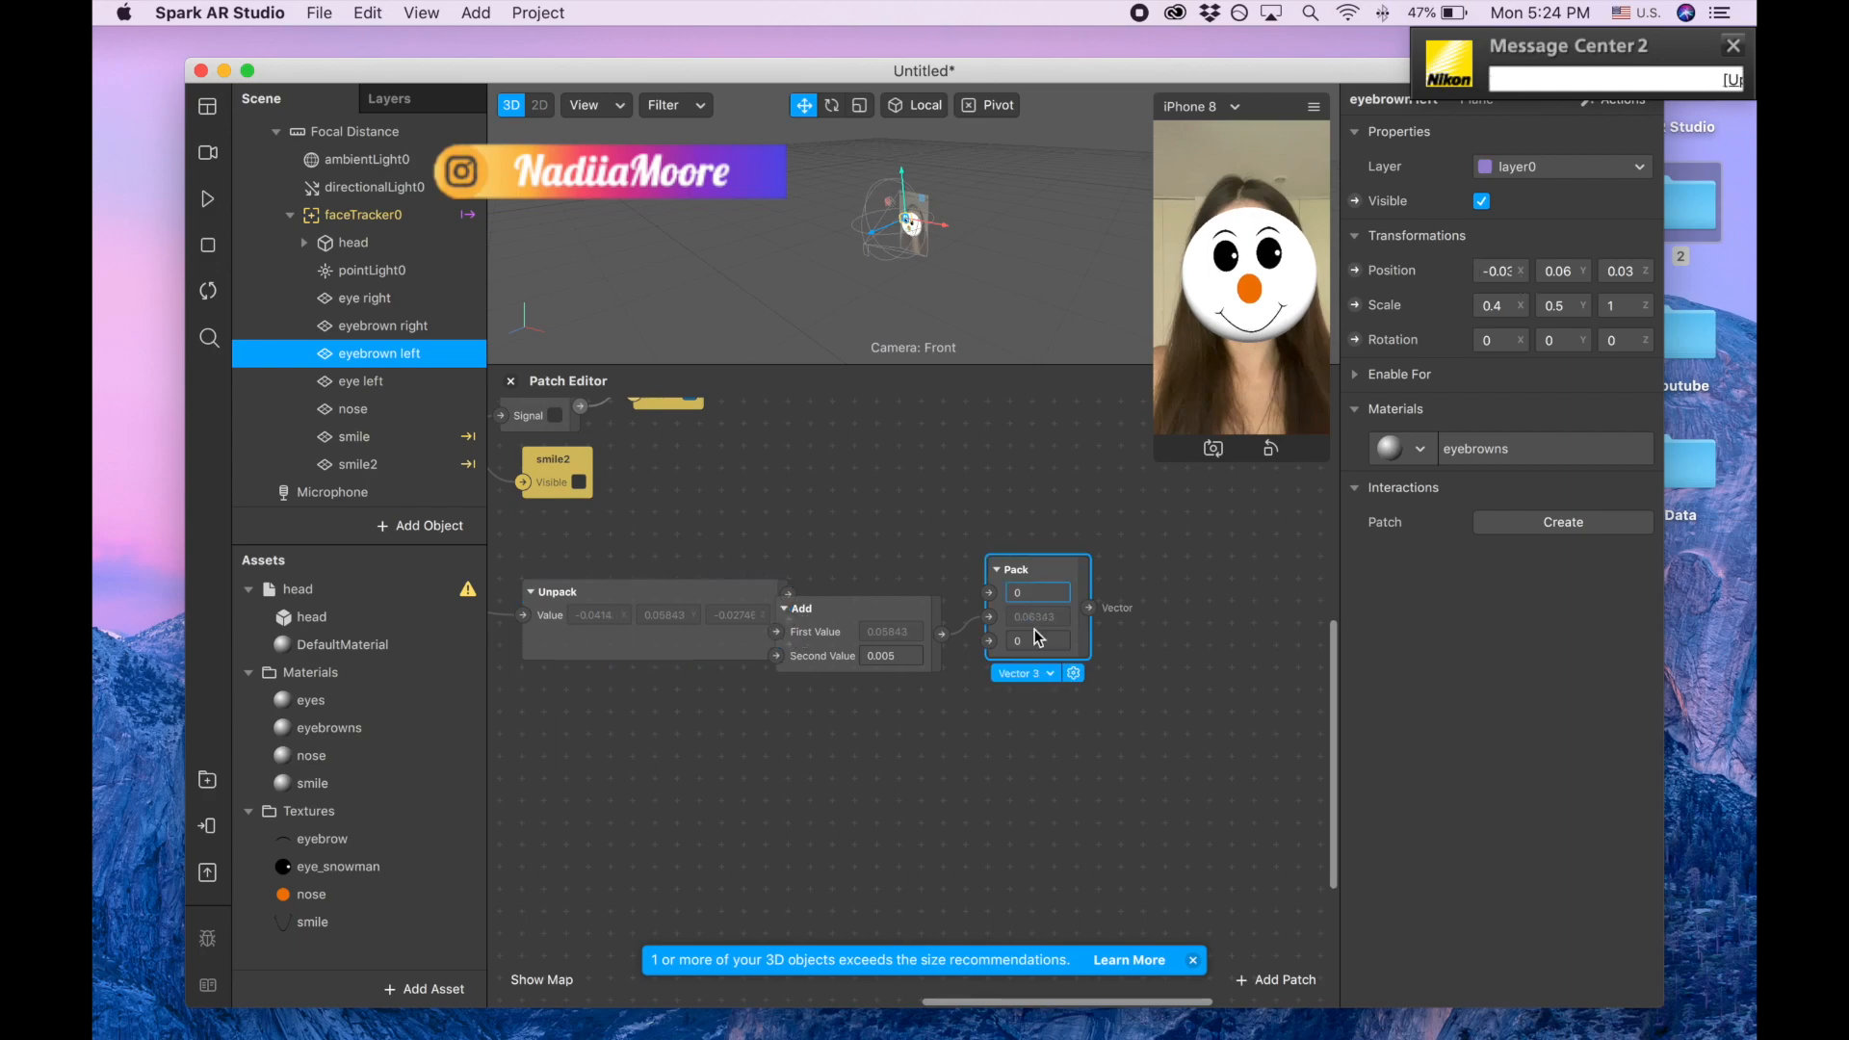
type("-0.03")
left_click(1033, 638)
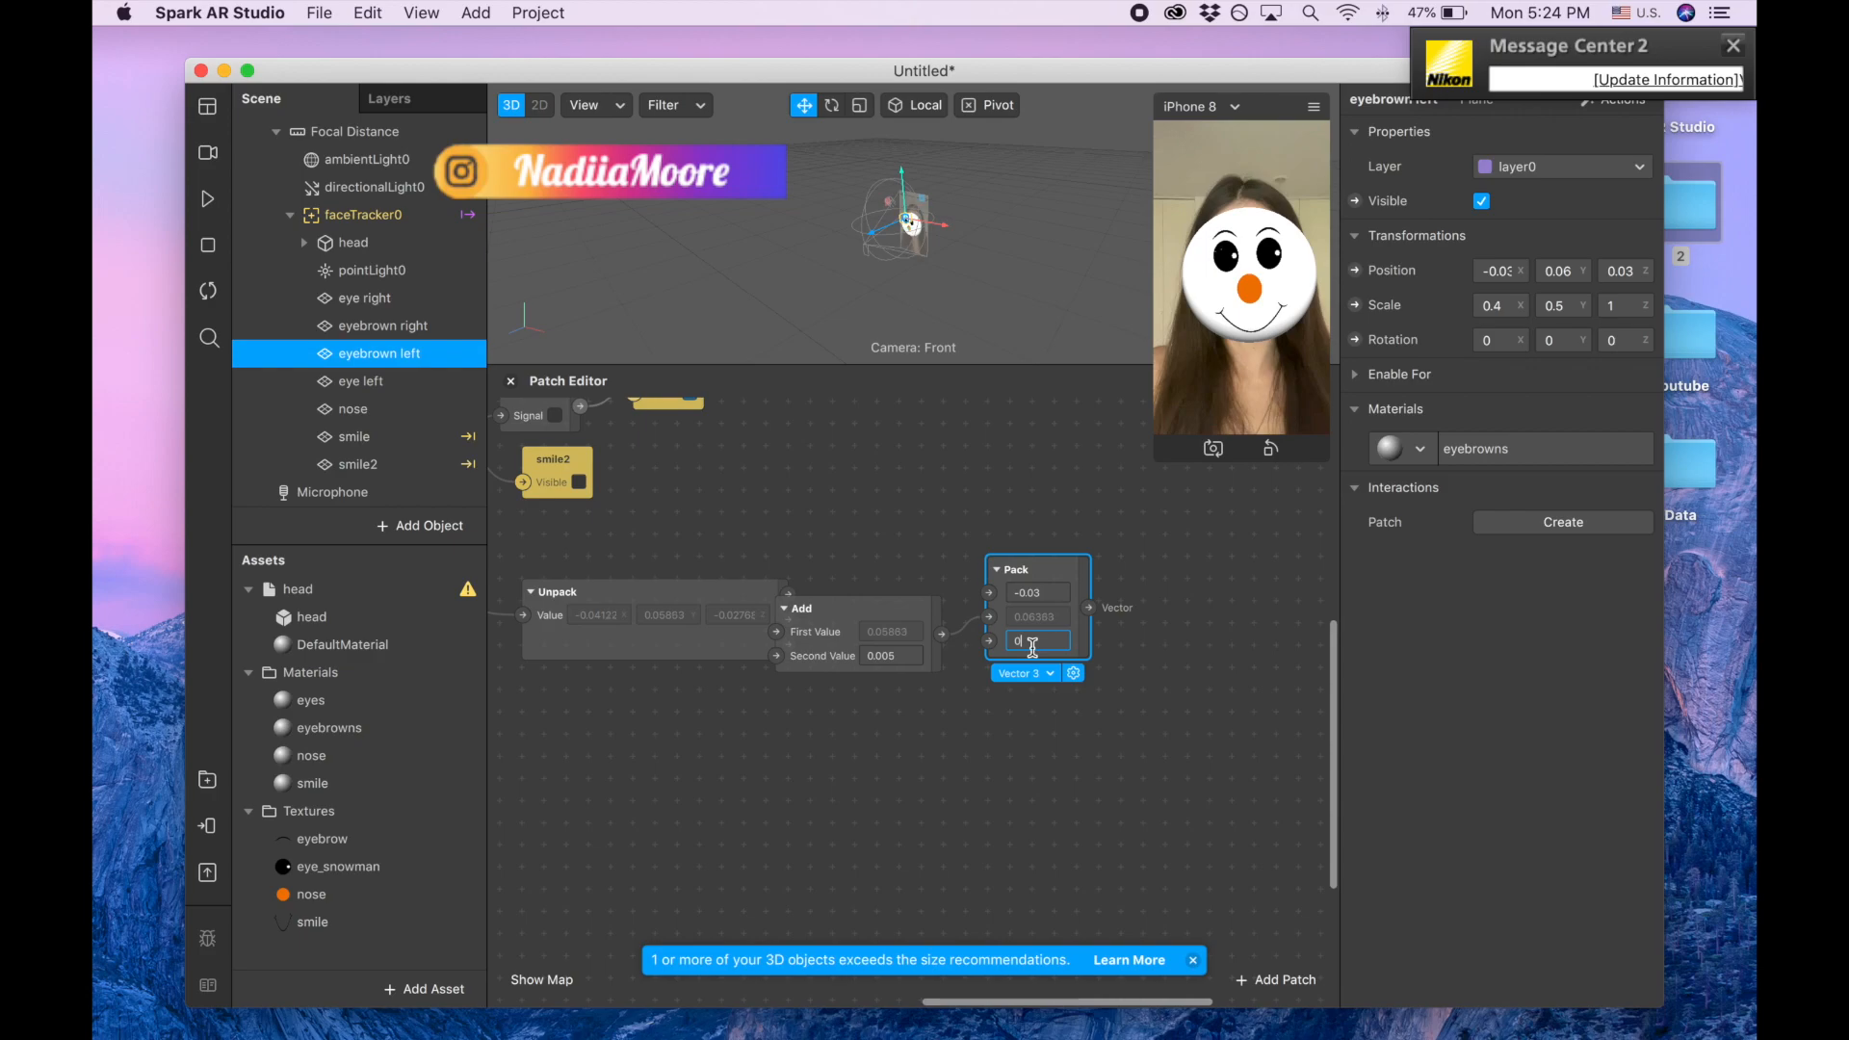
type("0.03")
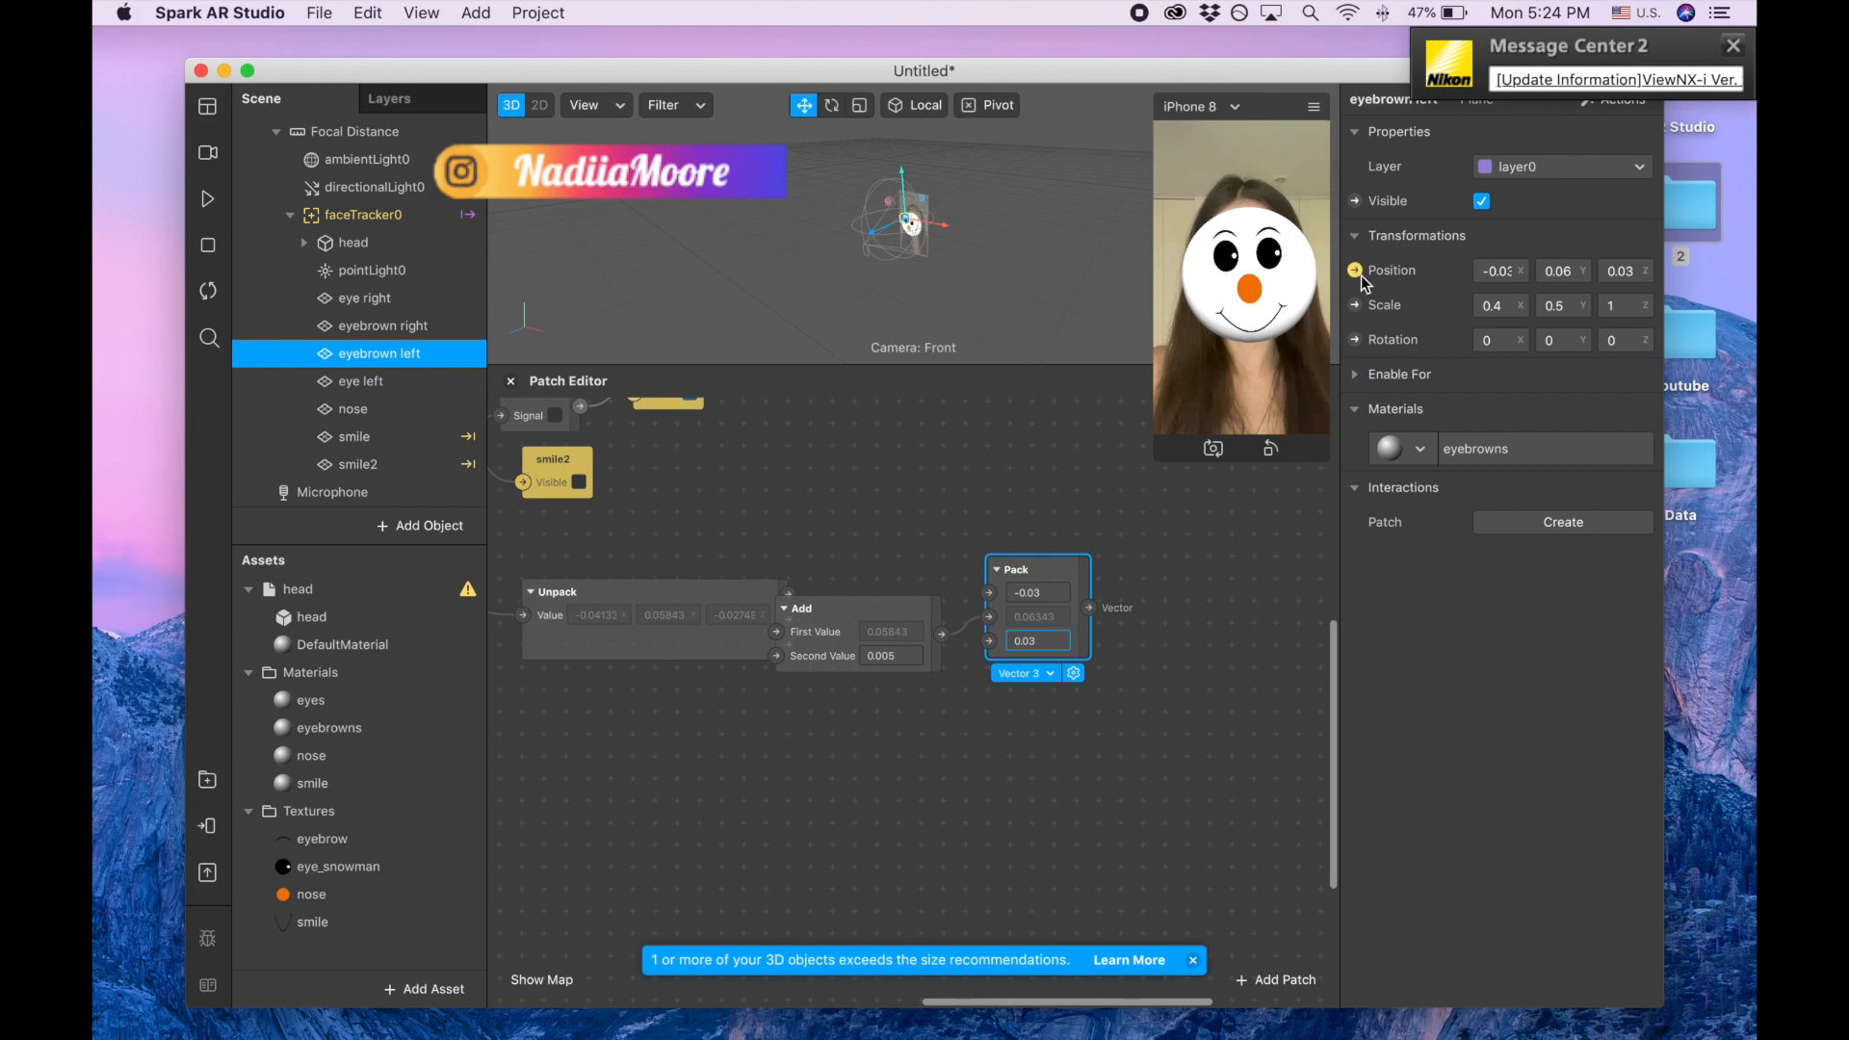
key("Return")
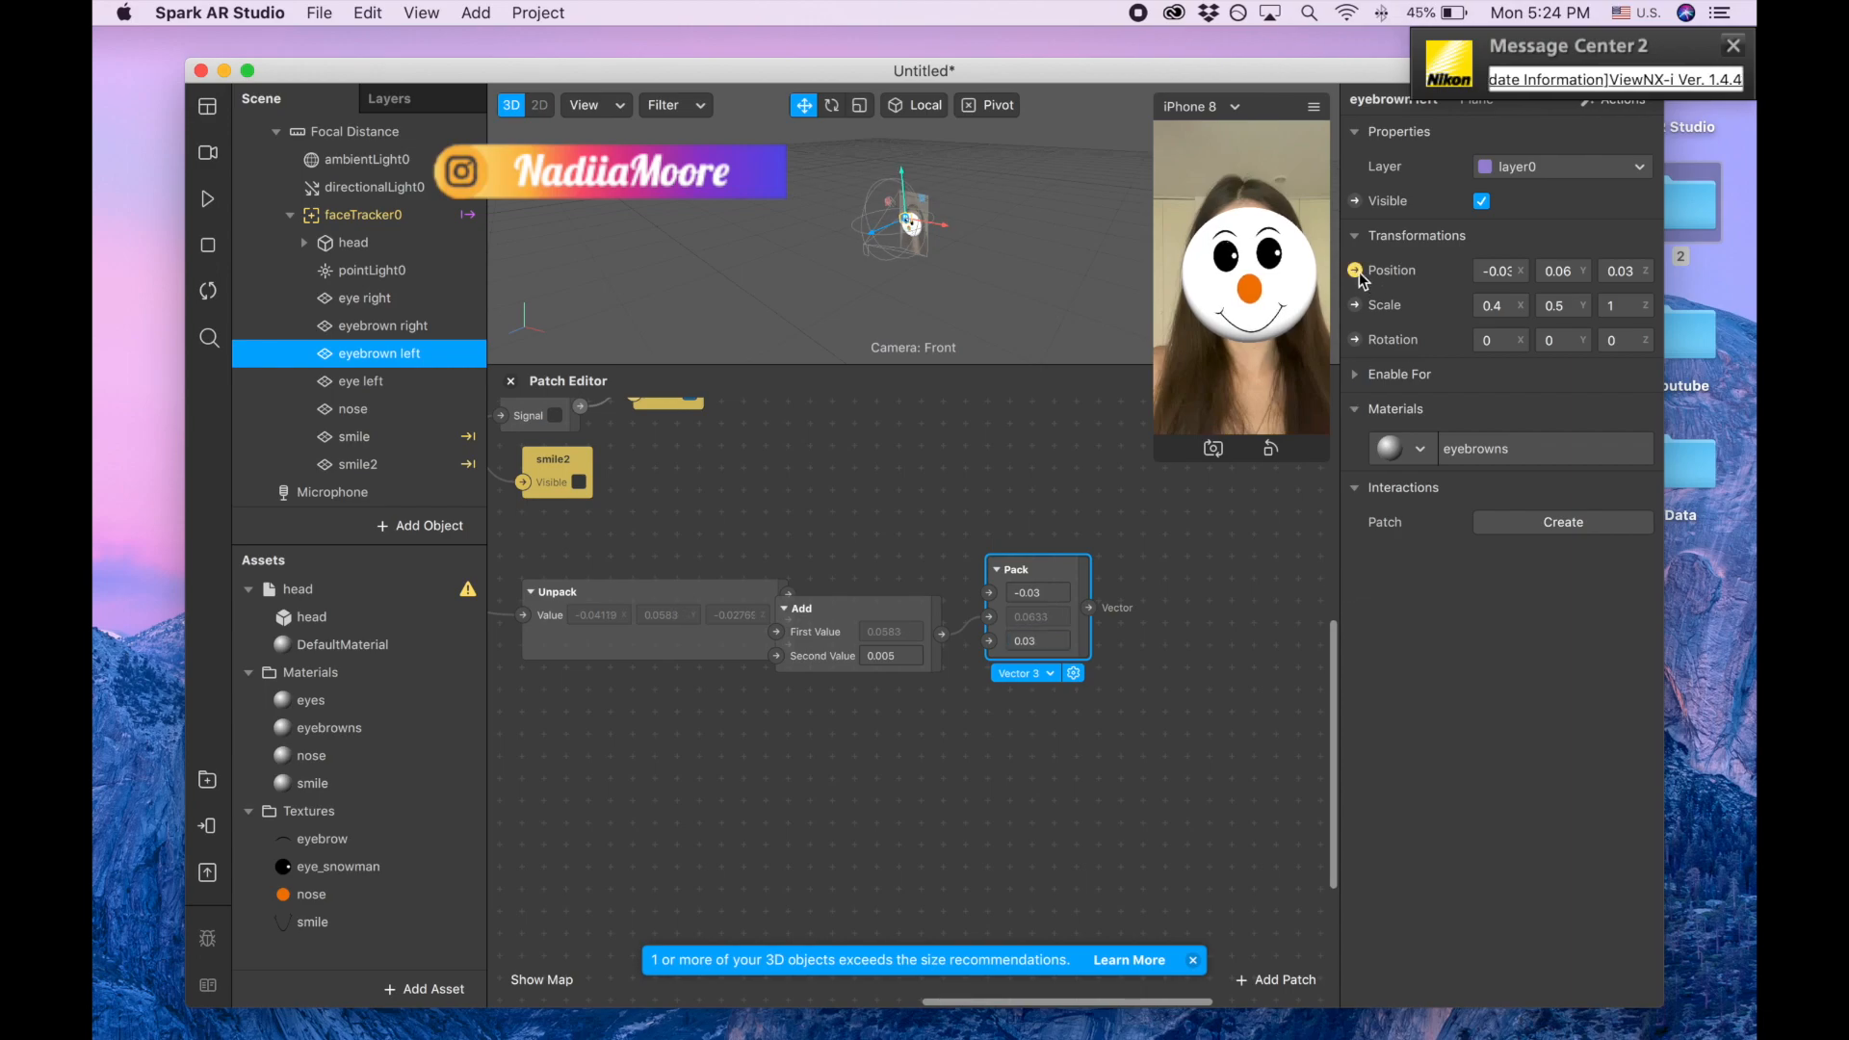
- Create a 3D Position patch for eyebrown left, connect the Pack output to it, and test the eyebrow motion in the preview video
left_click(1355, 271)
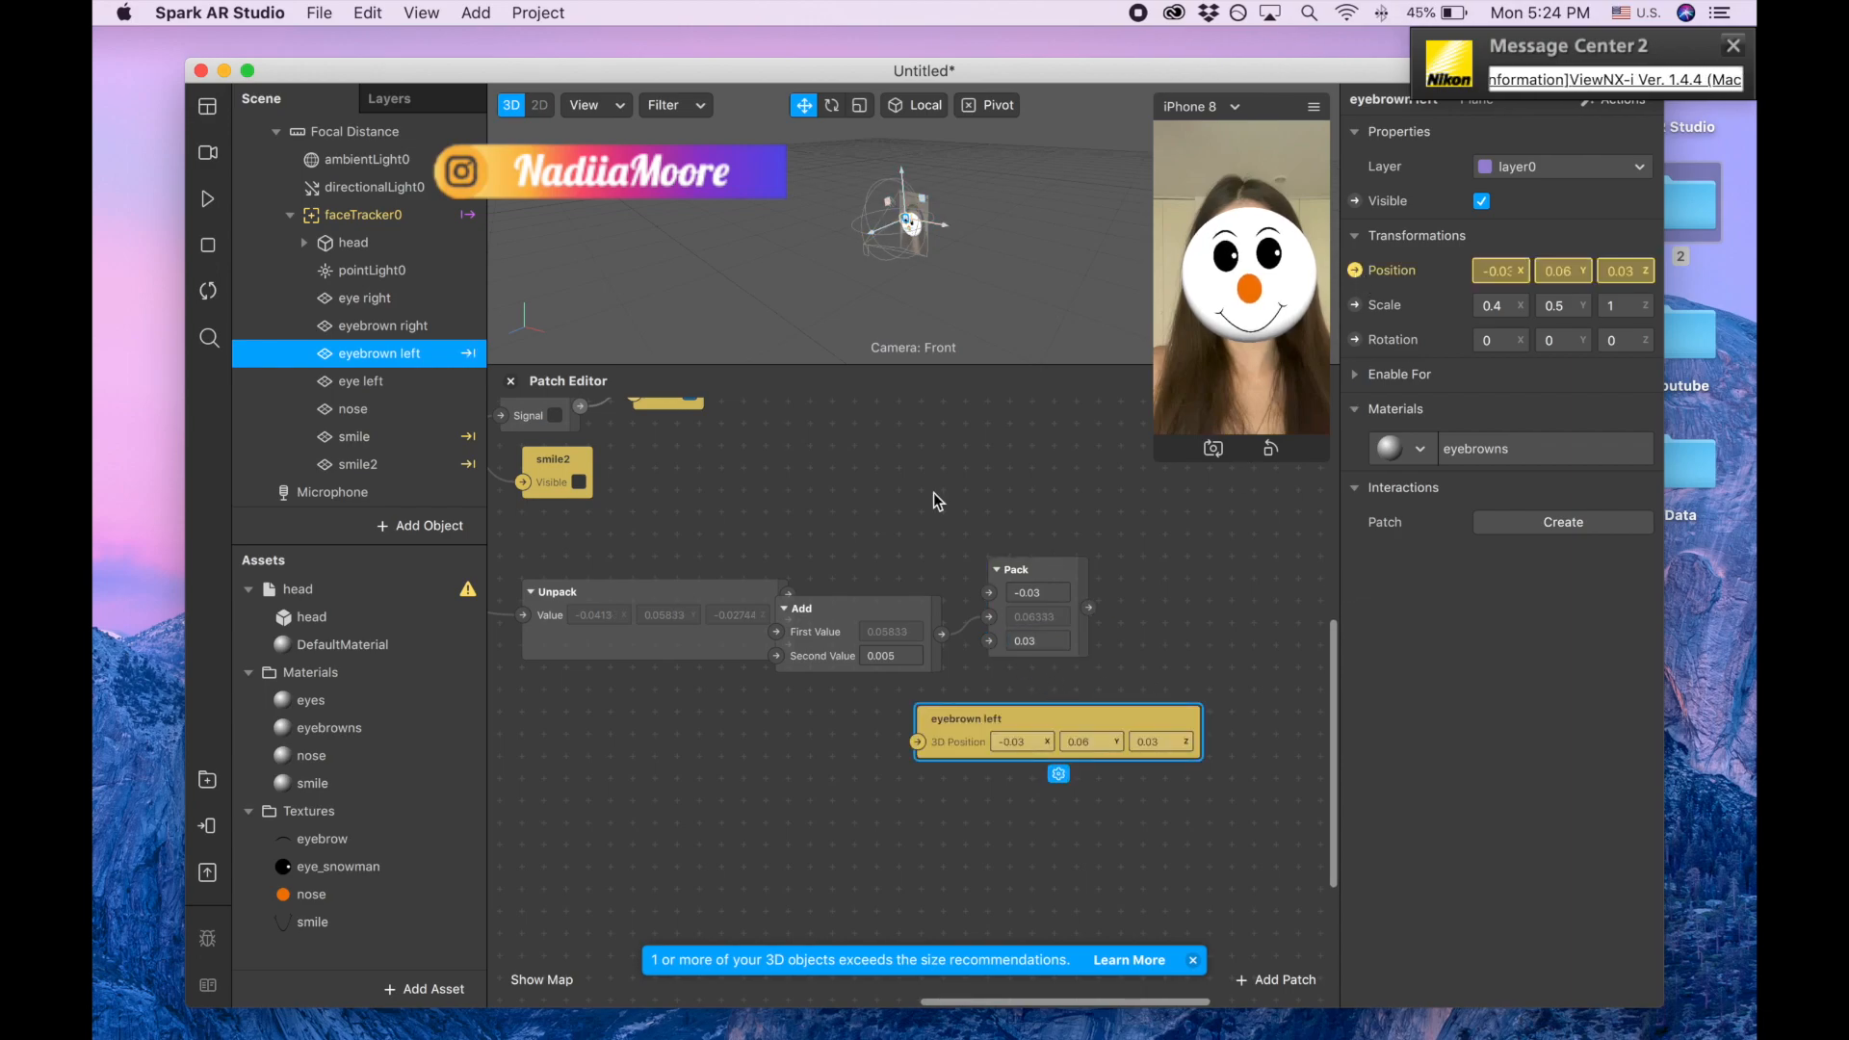
left_click_drag(1131, 706, 1327, 592)
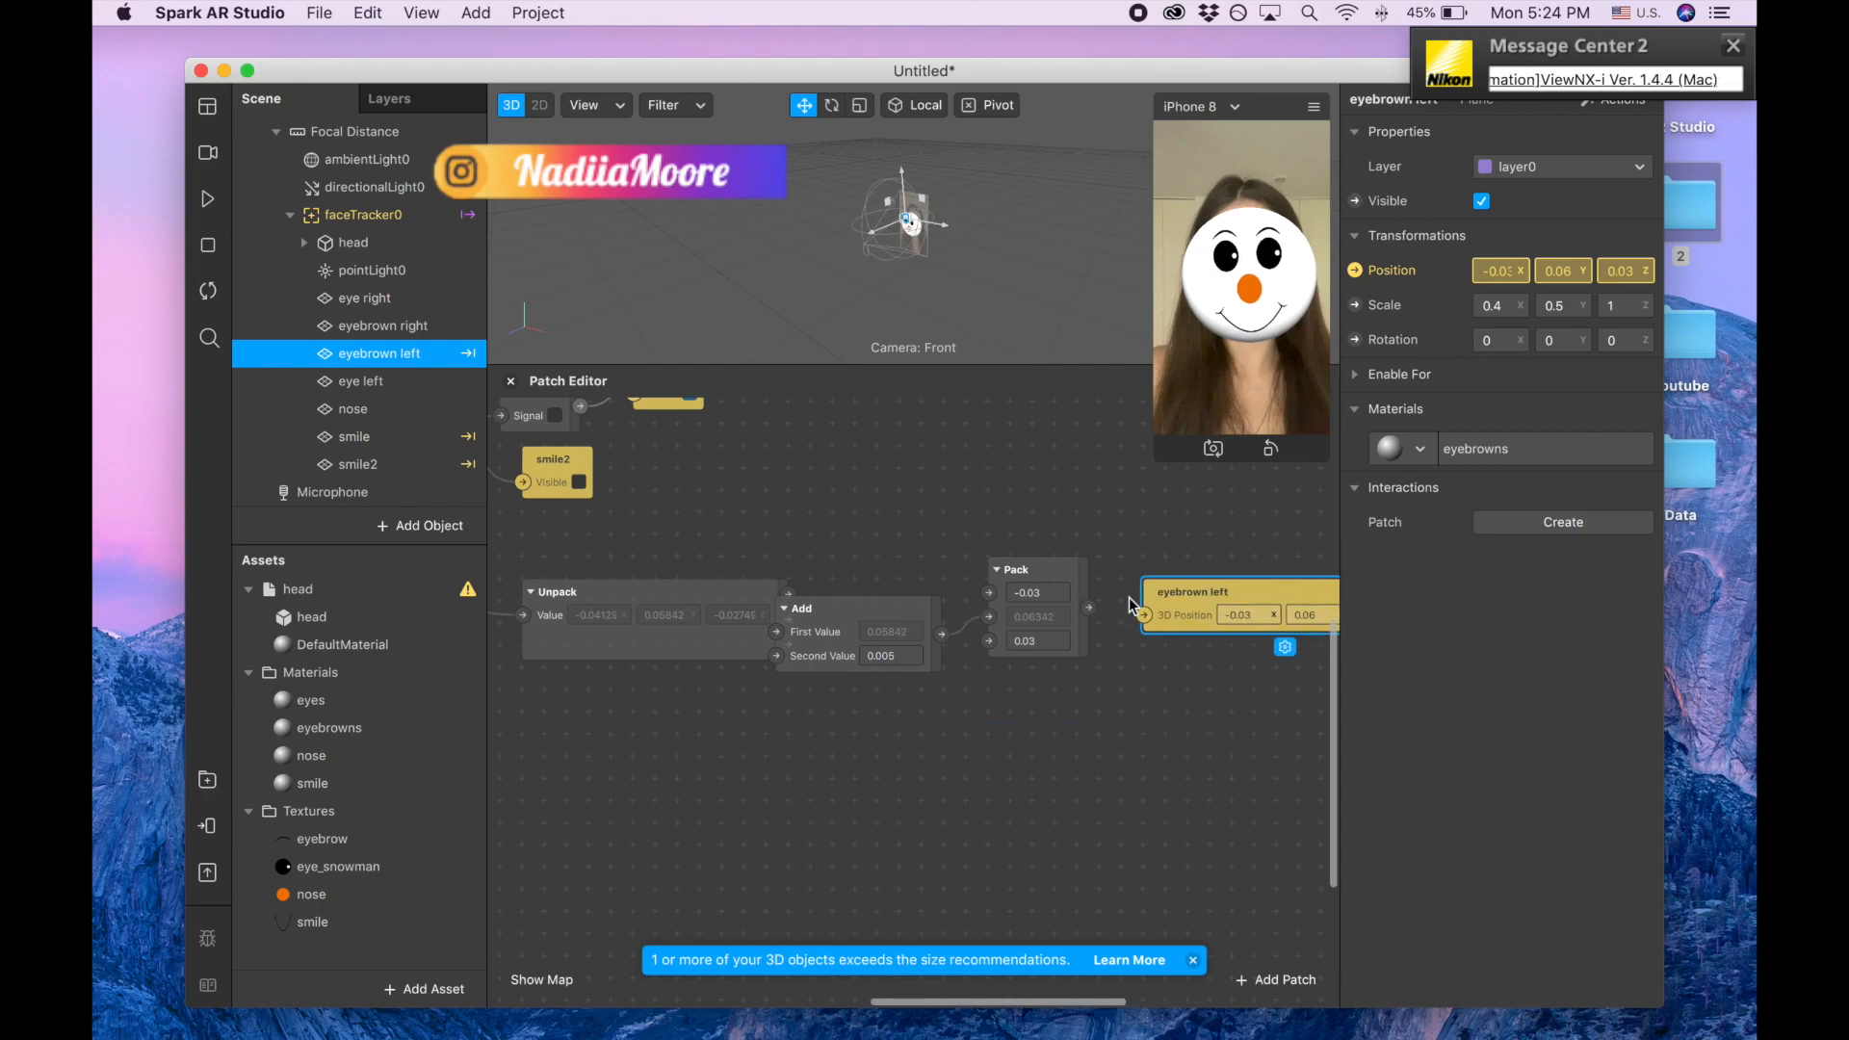
left_click_drag(1152, 614, 1152, 614)
left_click(209, 199)
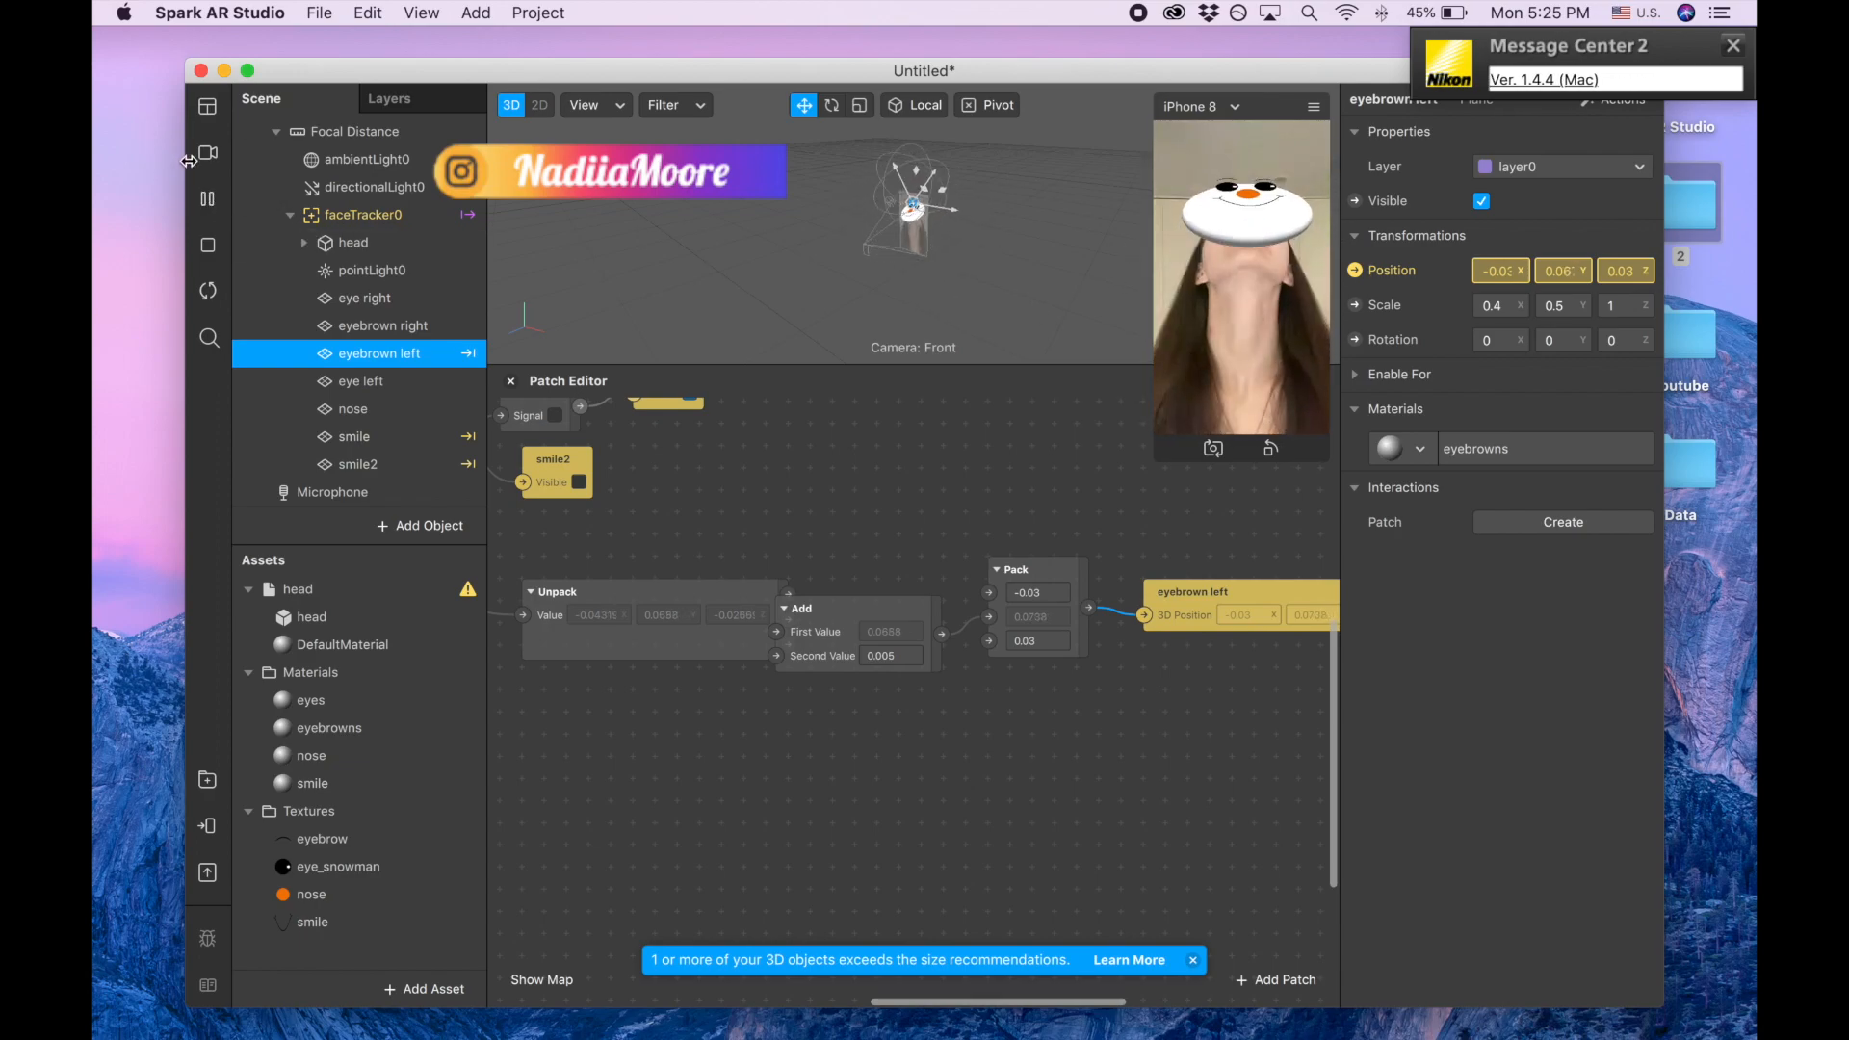
left_click(207, 199)
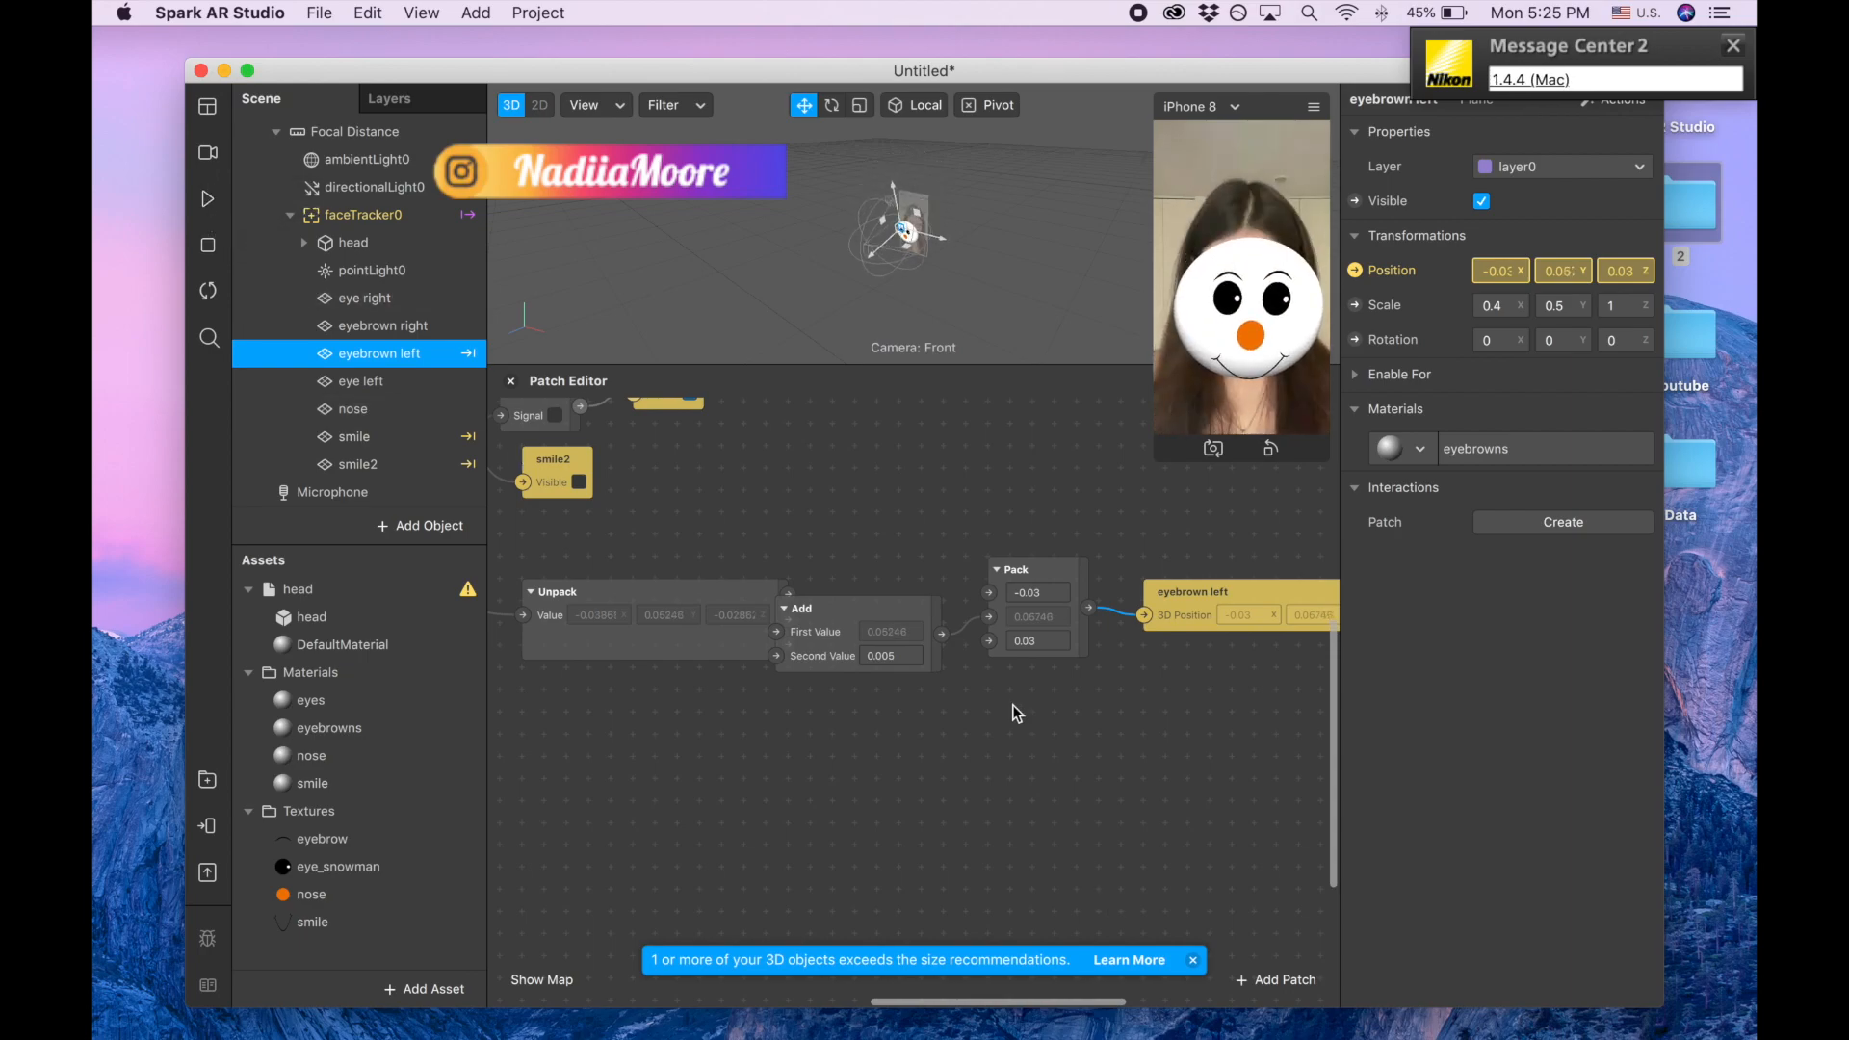
- Duplicate the Unpack, Add and Pack patches together and place the copies below the originals
scroll(1012, 712, "left", 5)
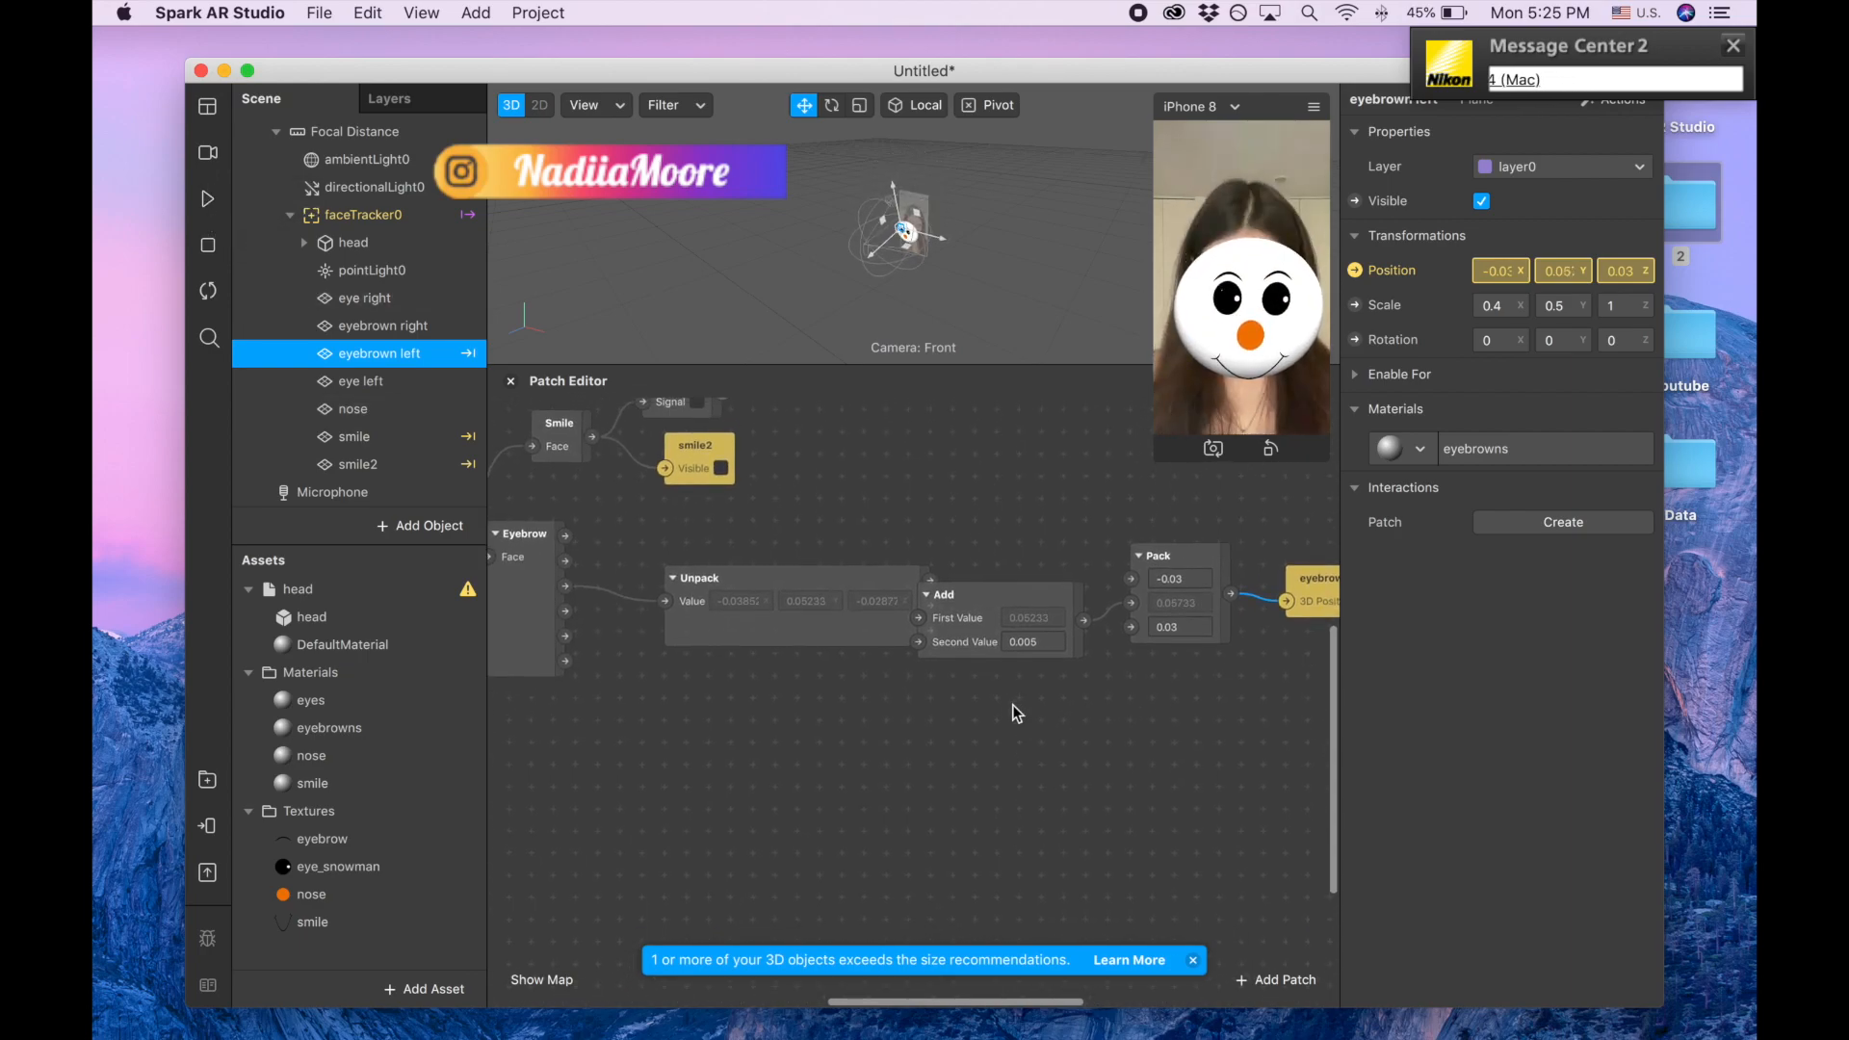
left_click_drag(656, 552, 1228, 713)
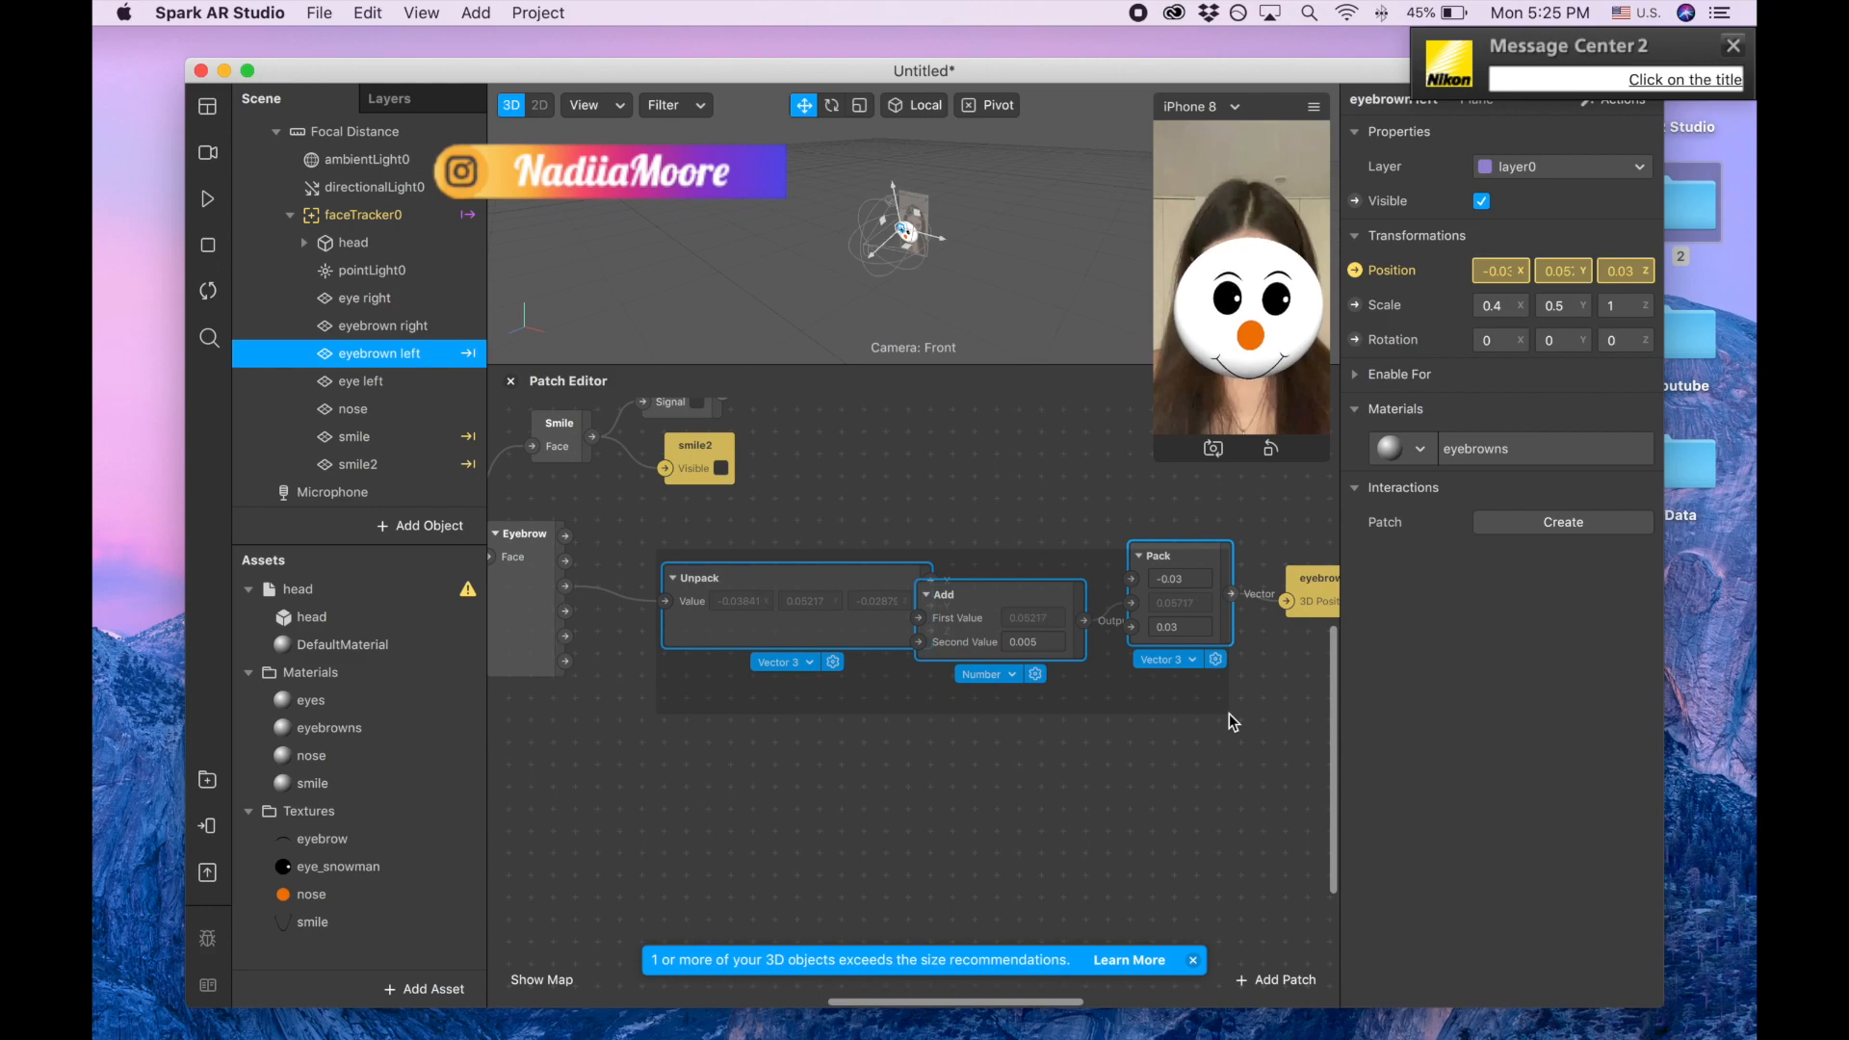
key("super+d")
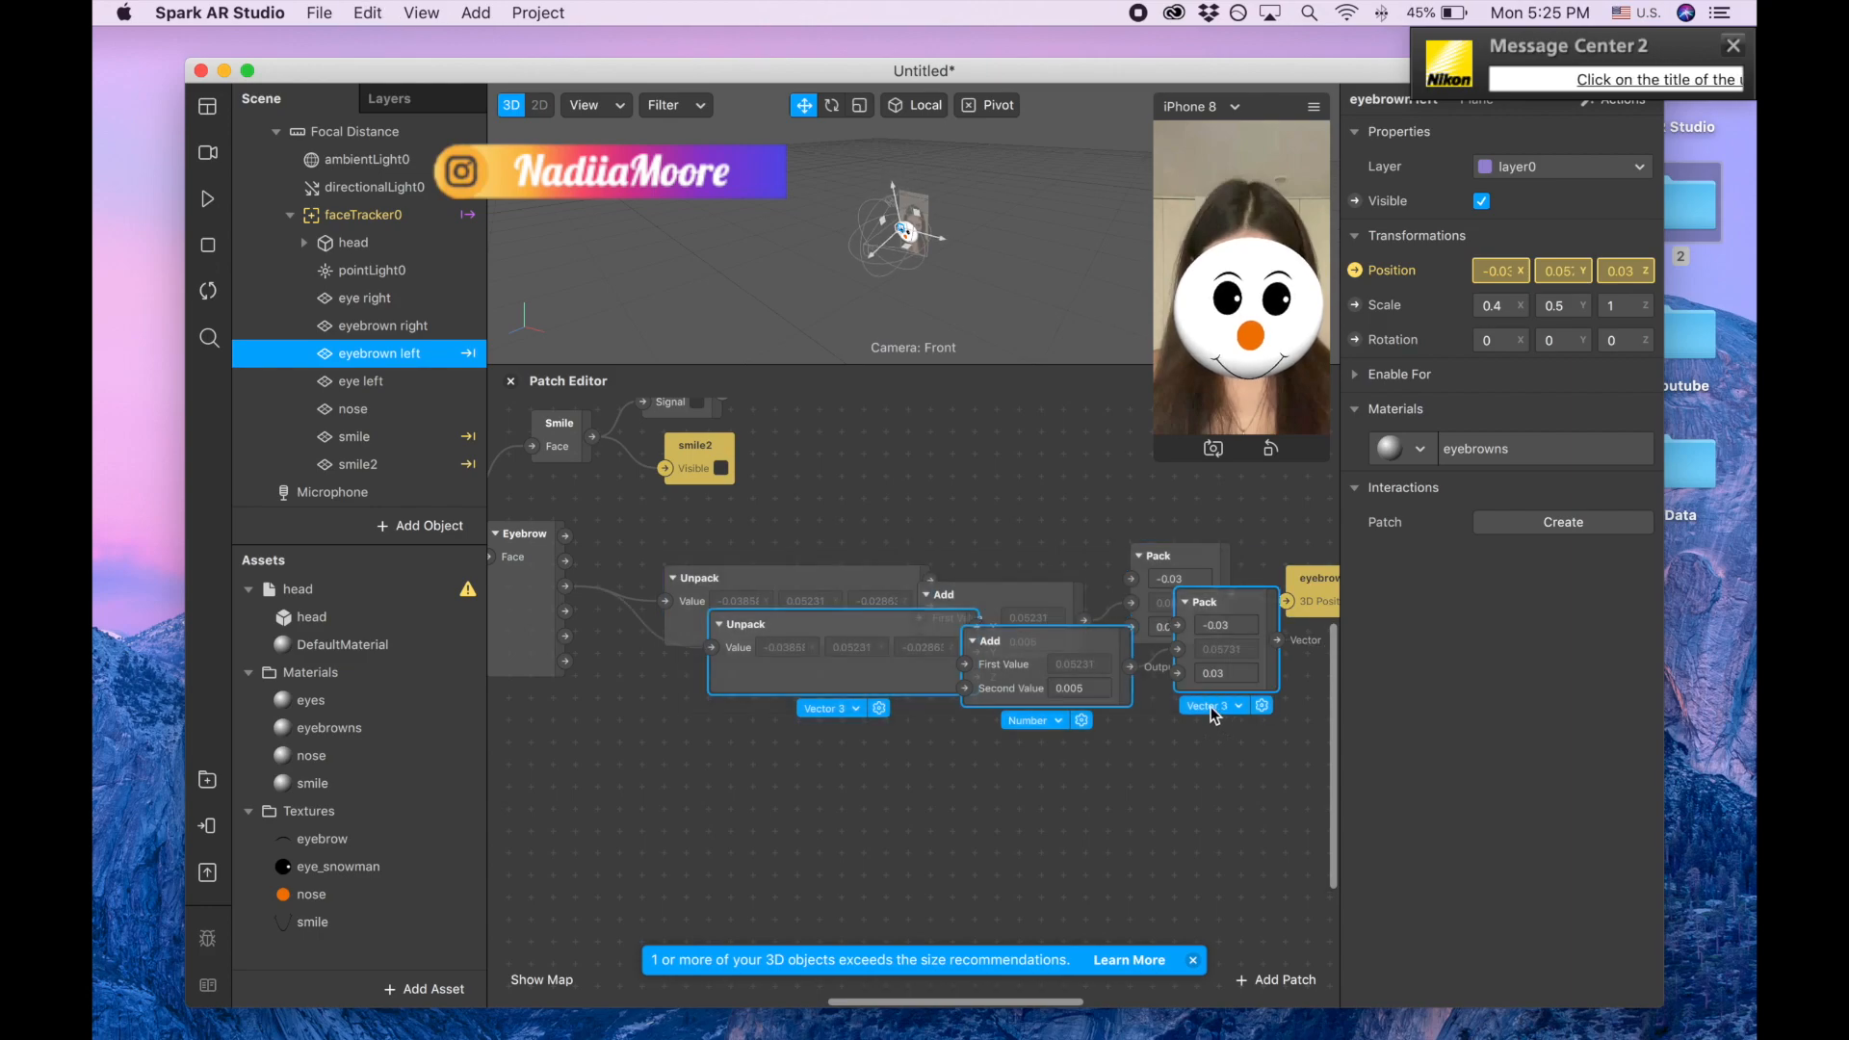
left_click_drag(863, 635, 794, 743)
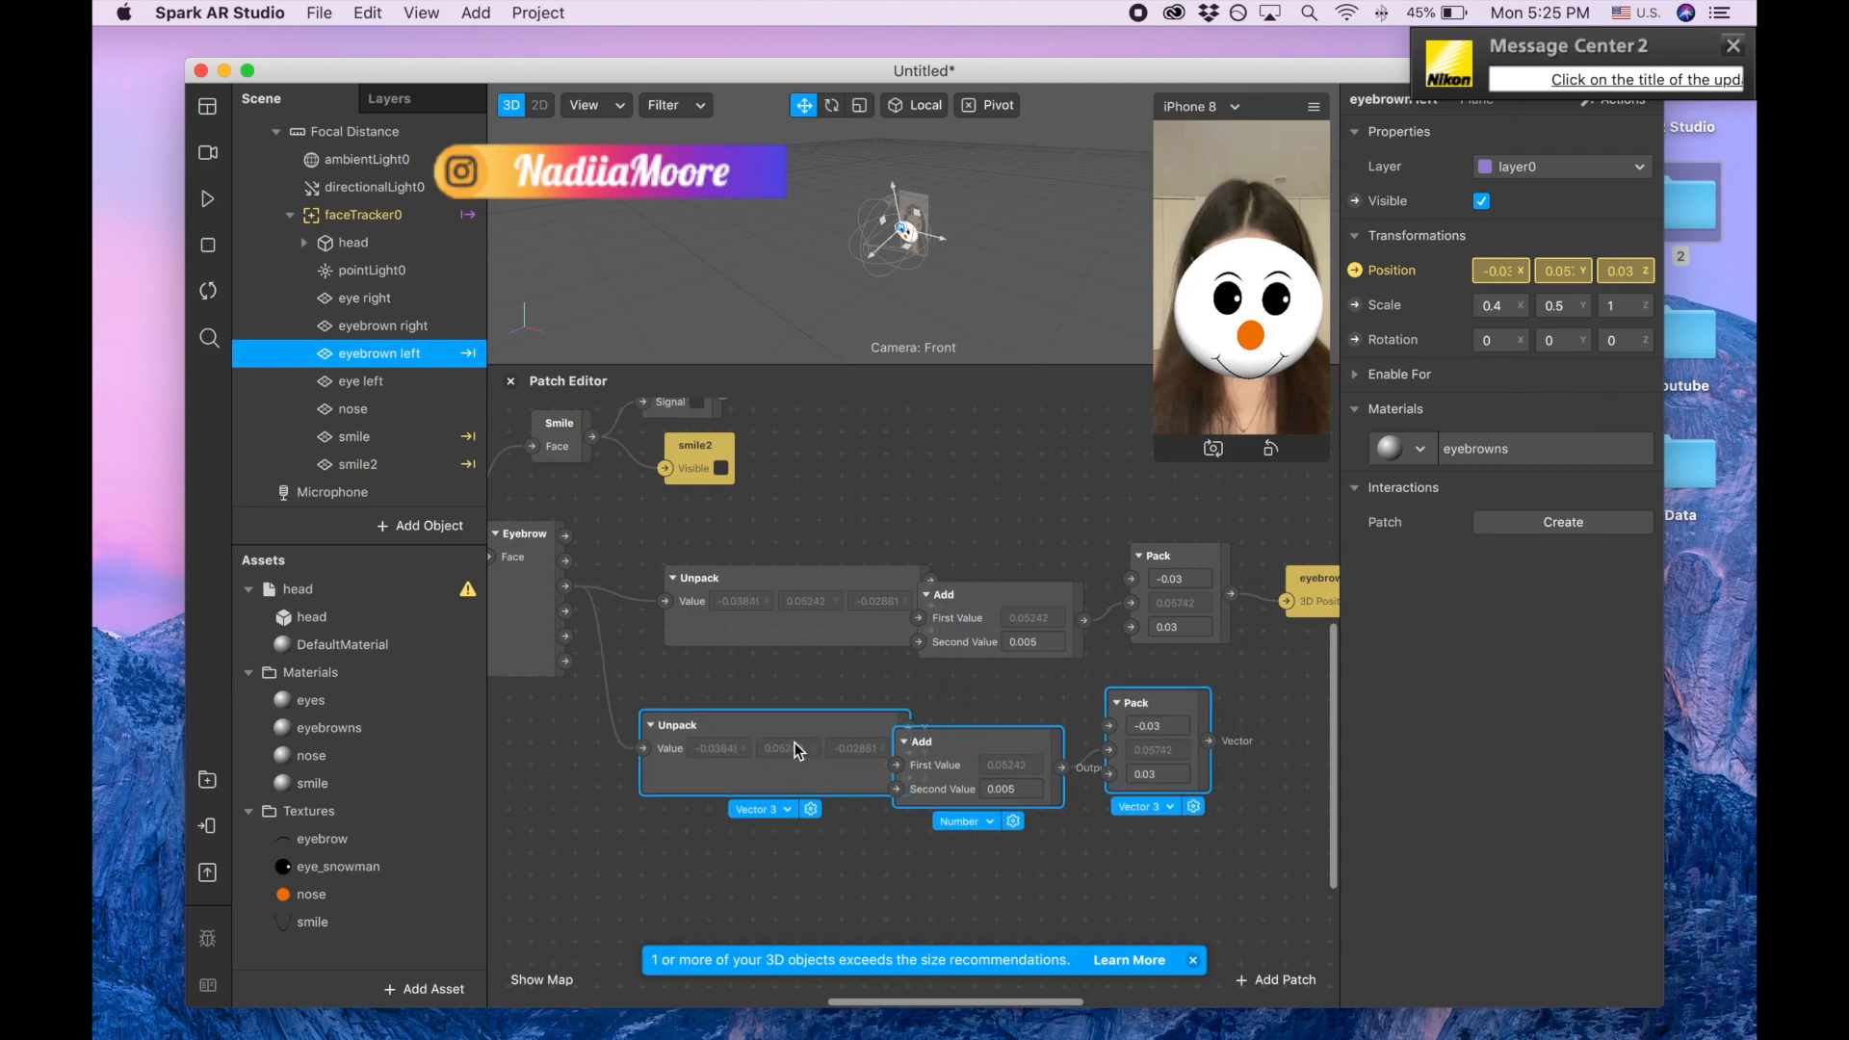
- Replace the duplicated Unpack patch's Left Top connection with one from the Eyebrow patch's Right Top output
left_click(605, 700)
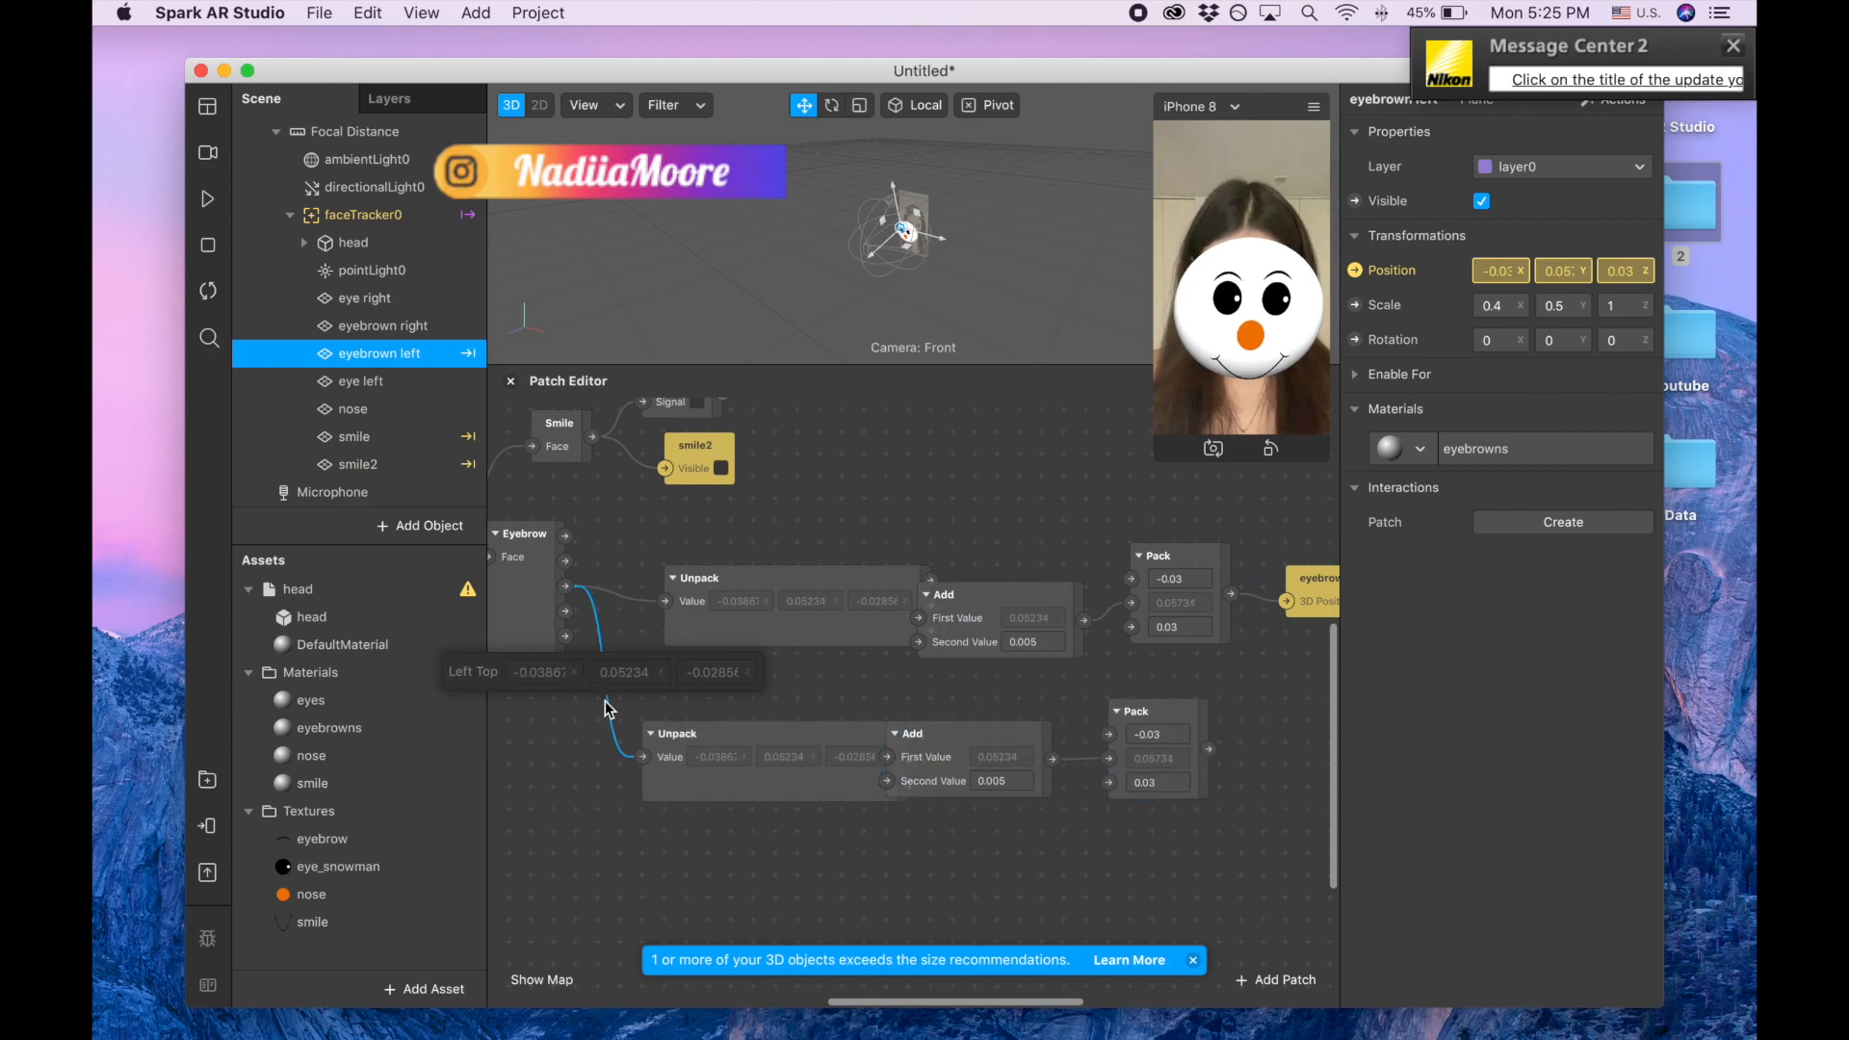
key("BackSpace")
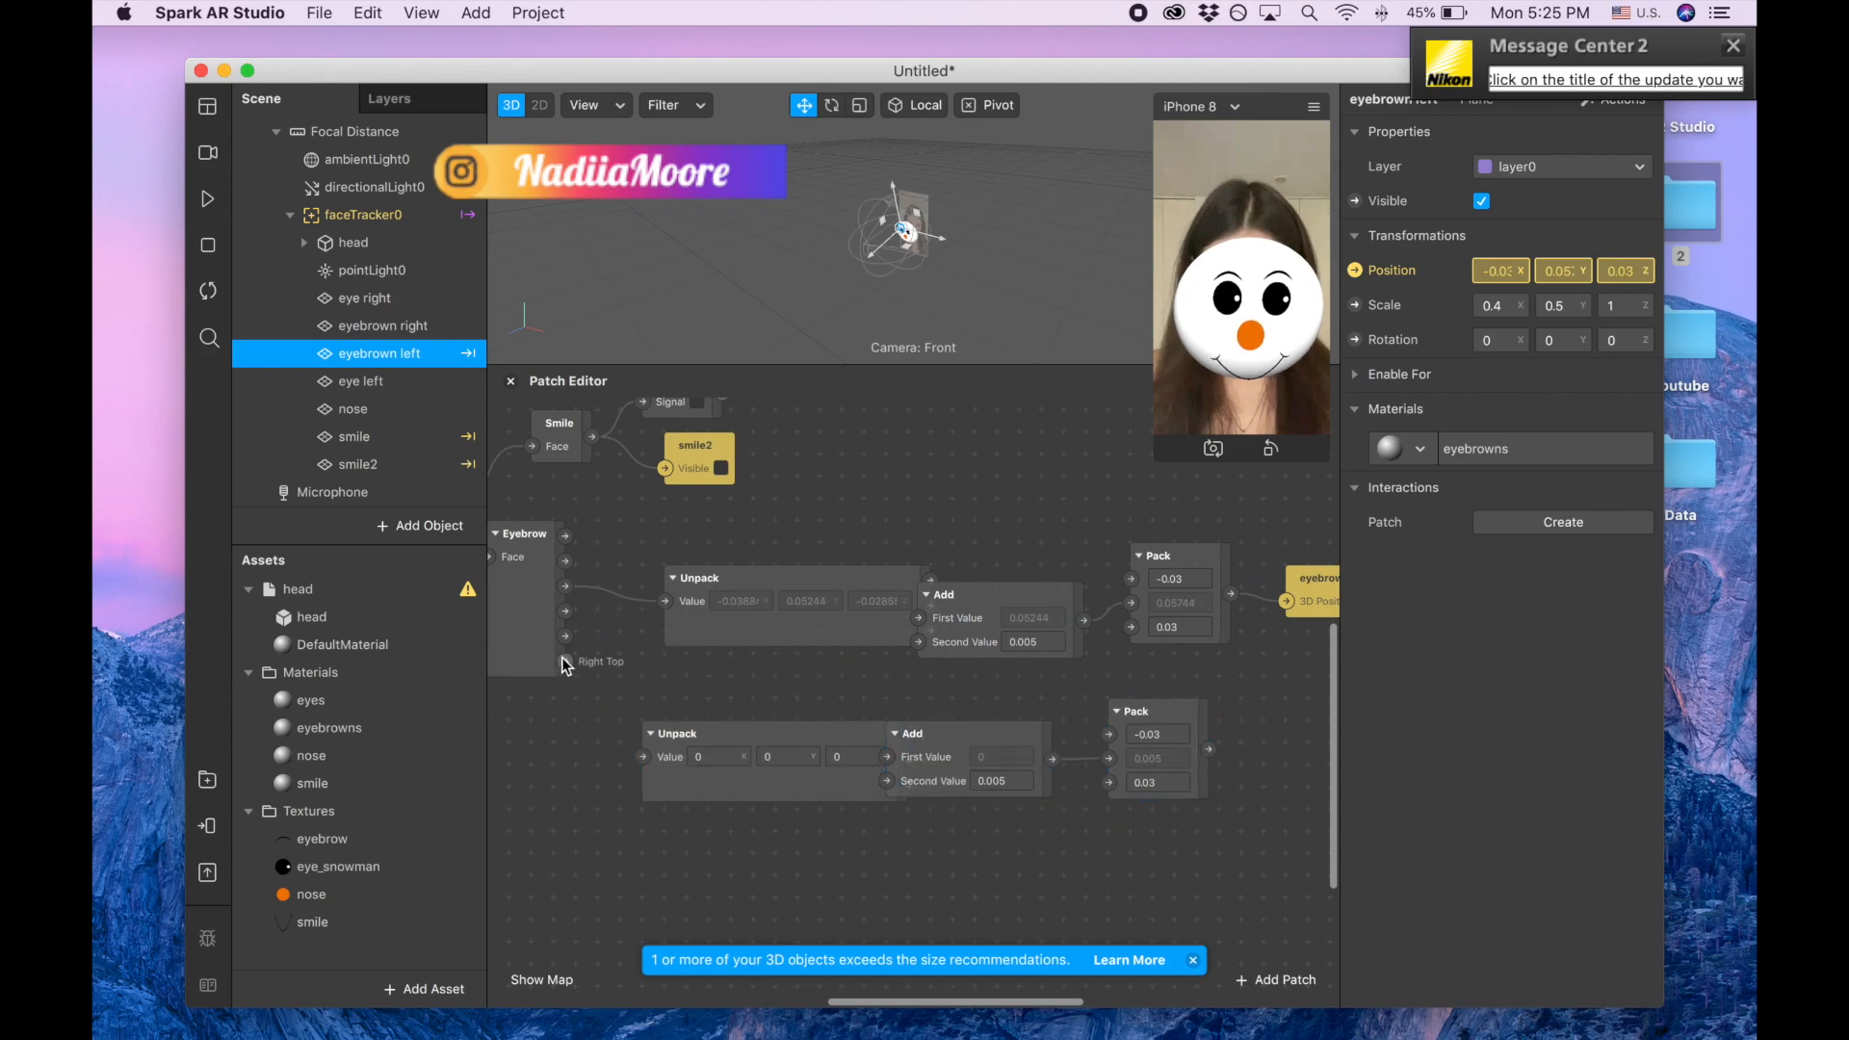
left_click_drag(566, 662, 644, 766)
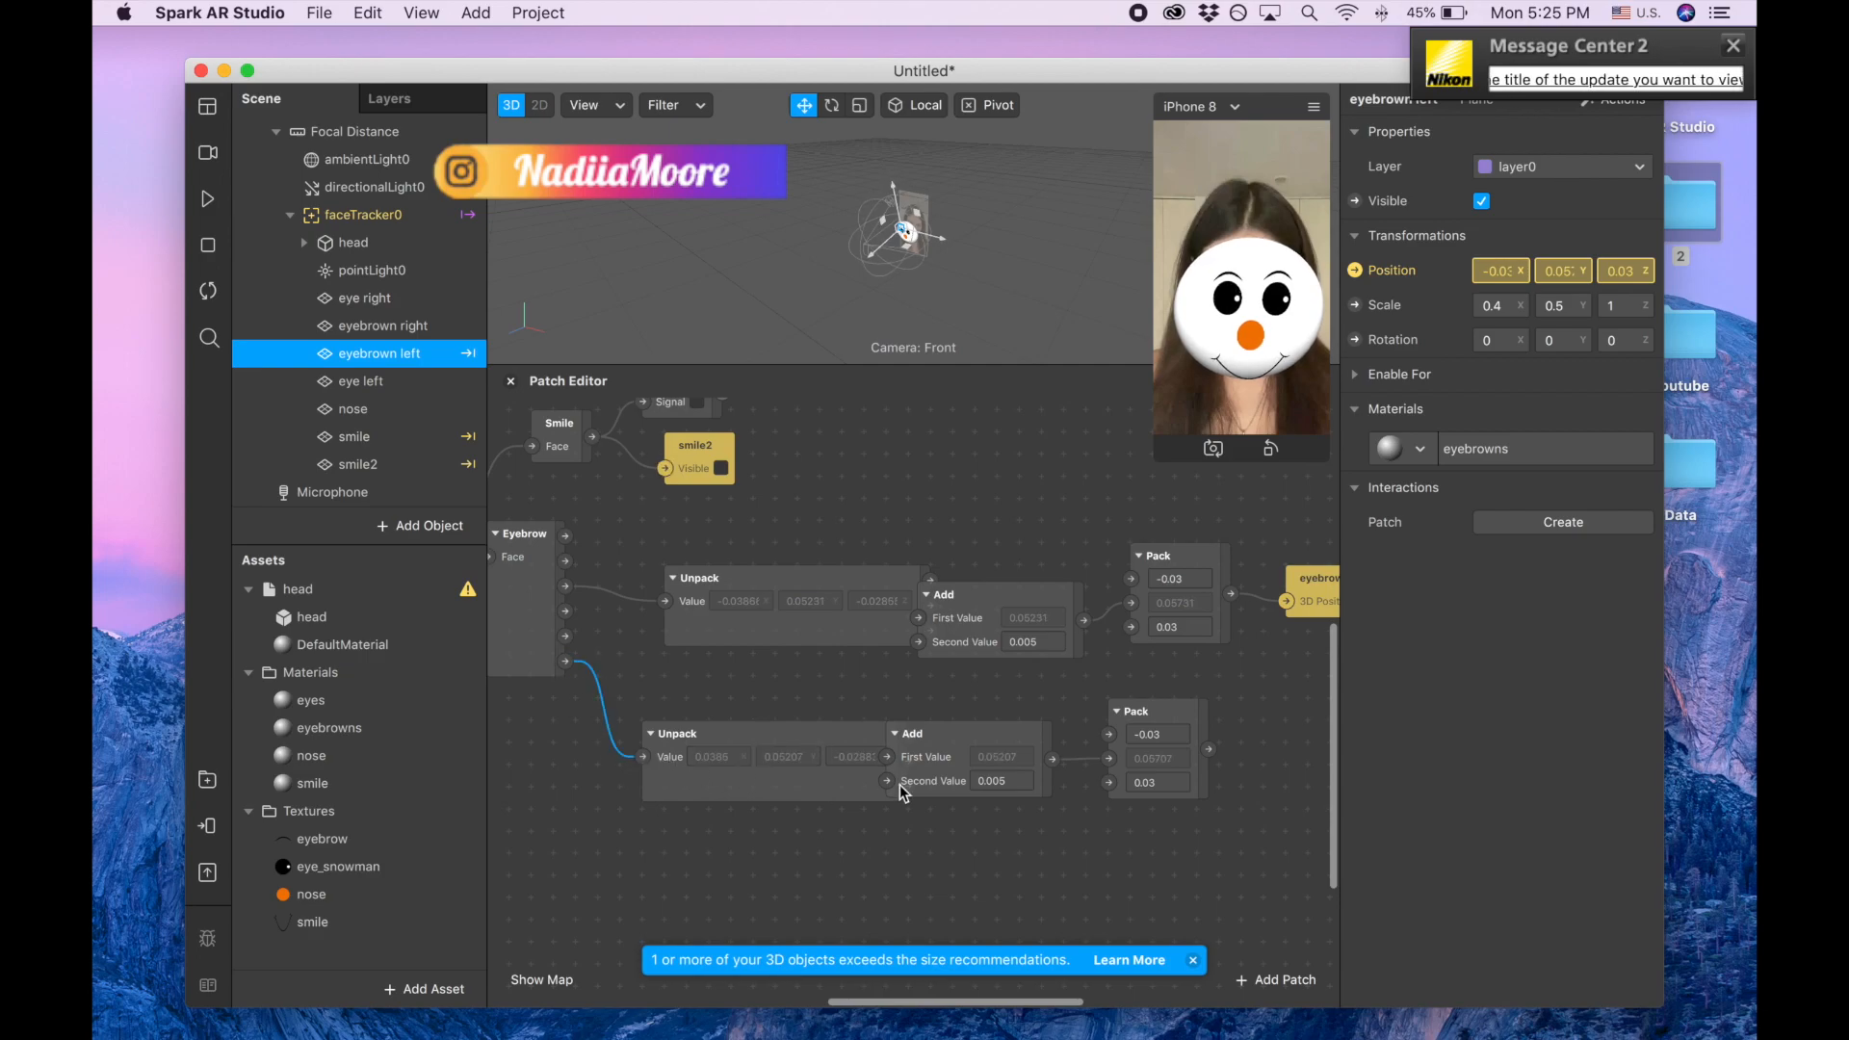
- Set the duplicated Pack's first value to 0.03 and connect its output to a new 3D Position patch for eyebrown right
left_click(395, 326)
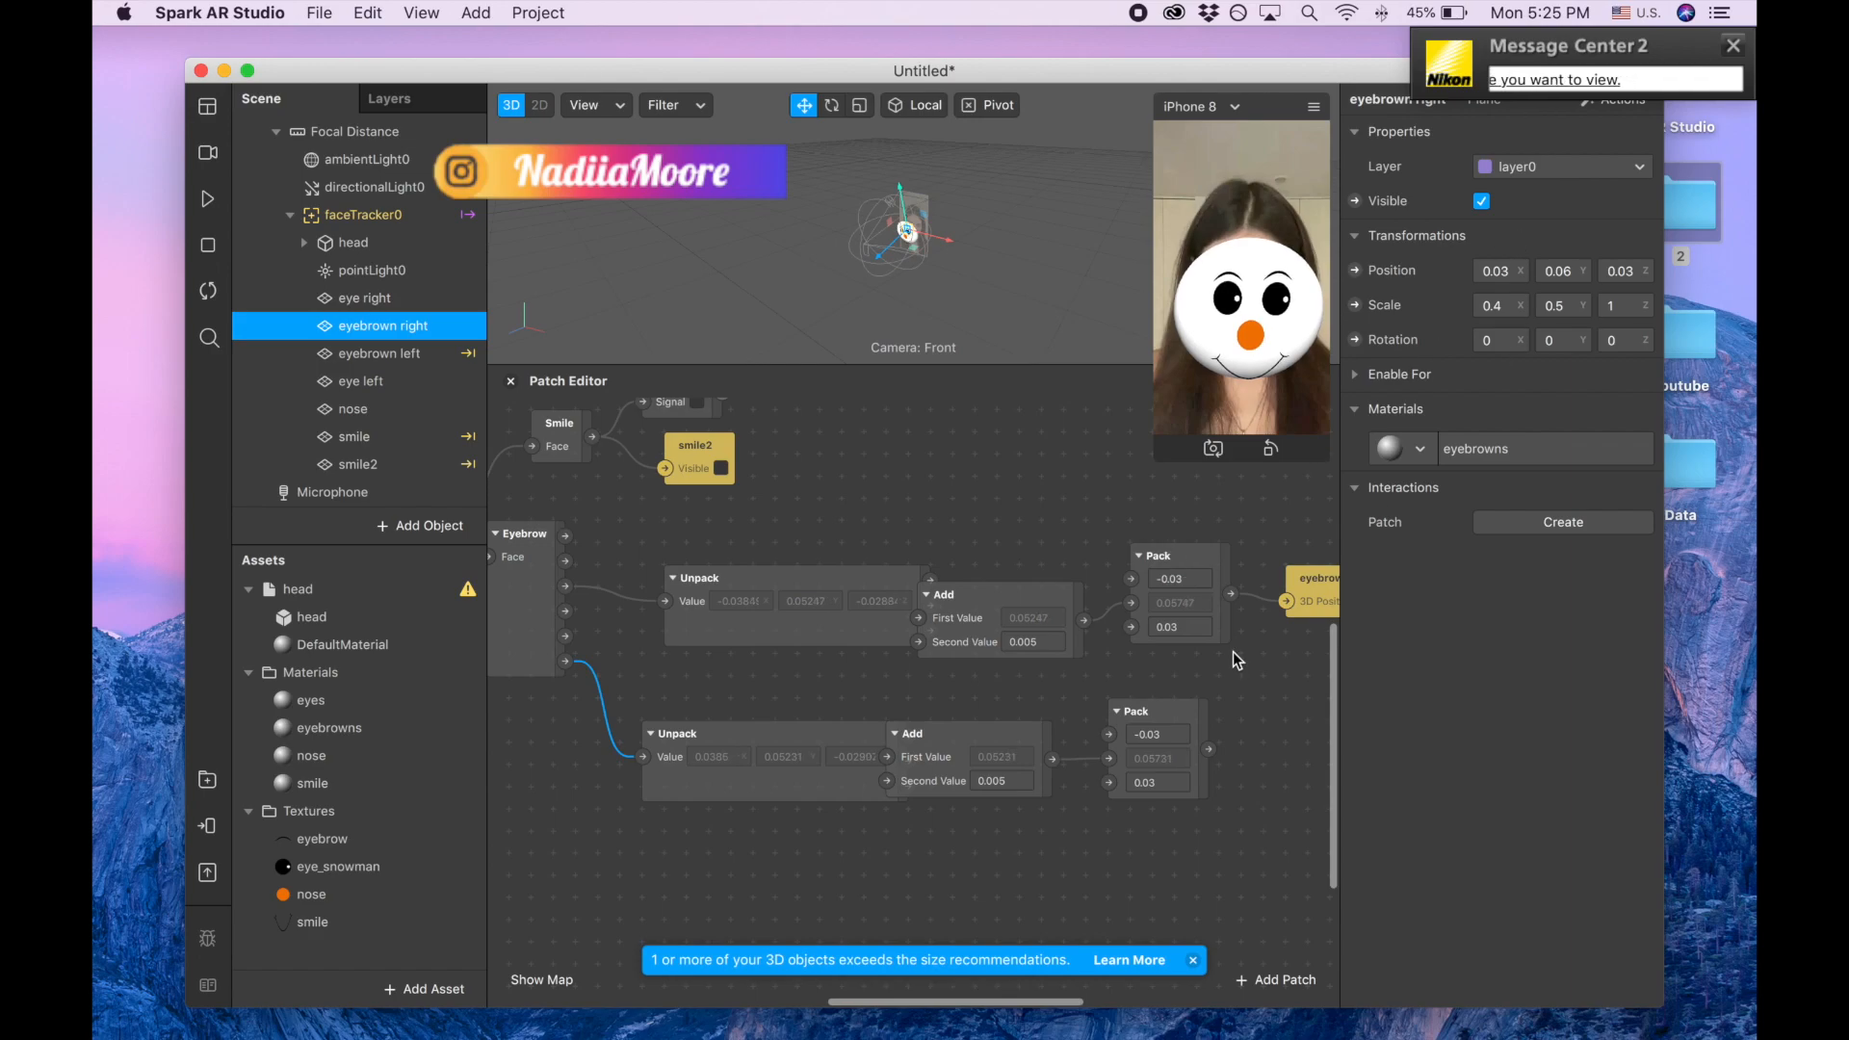
left_click(1183, 762)
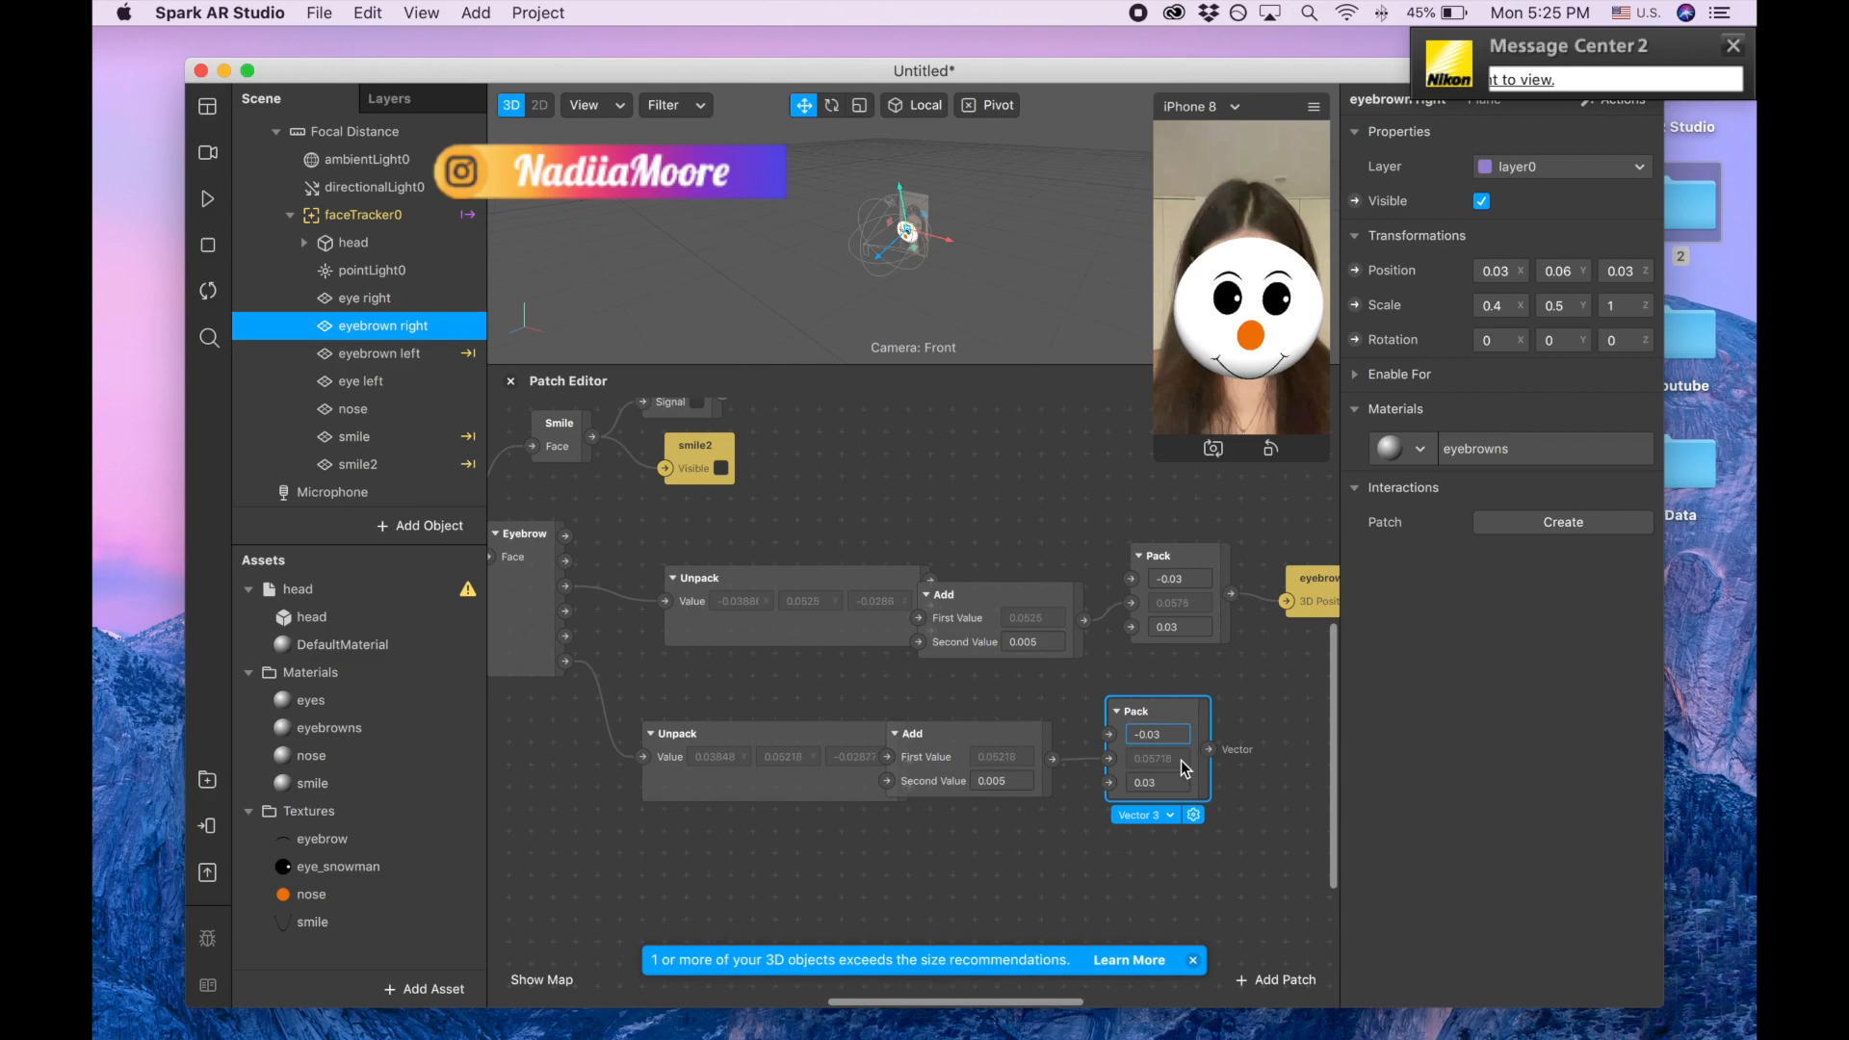
left_click(1355, 269)
left_click_drag(1091, 727, 1368, 718)
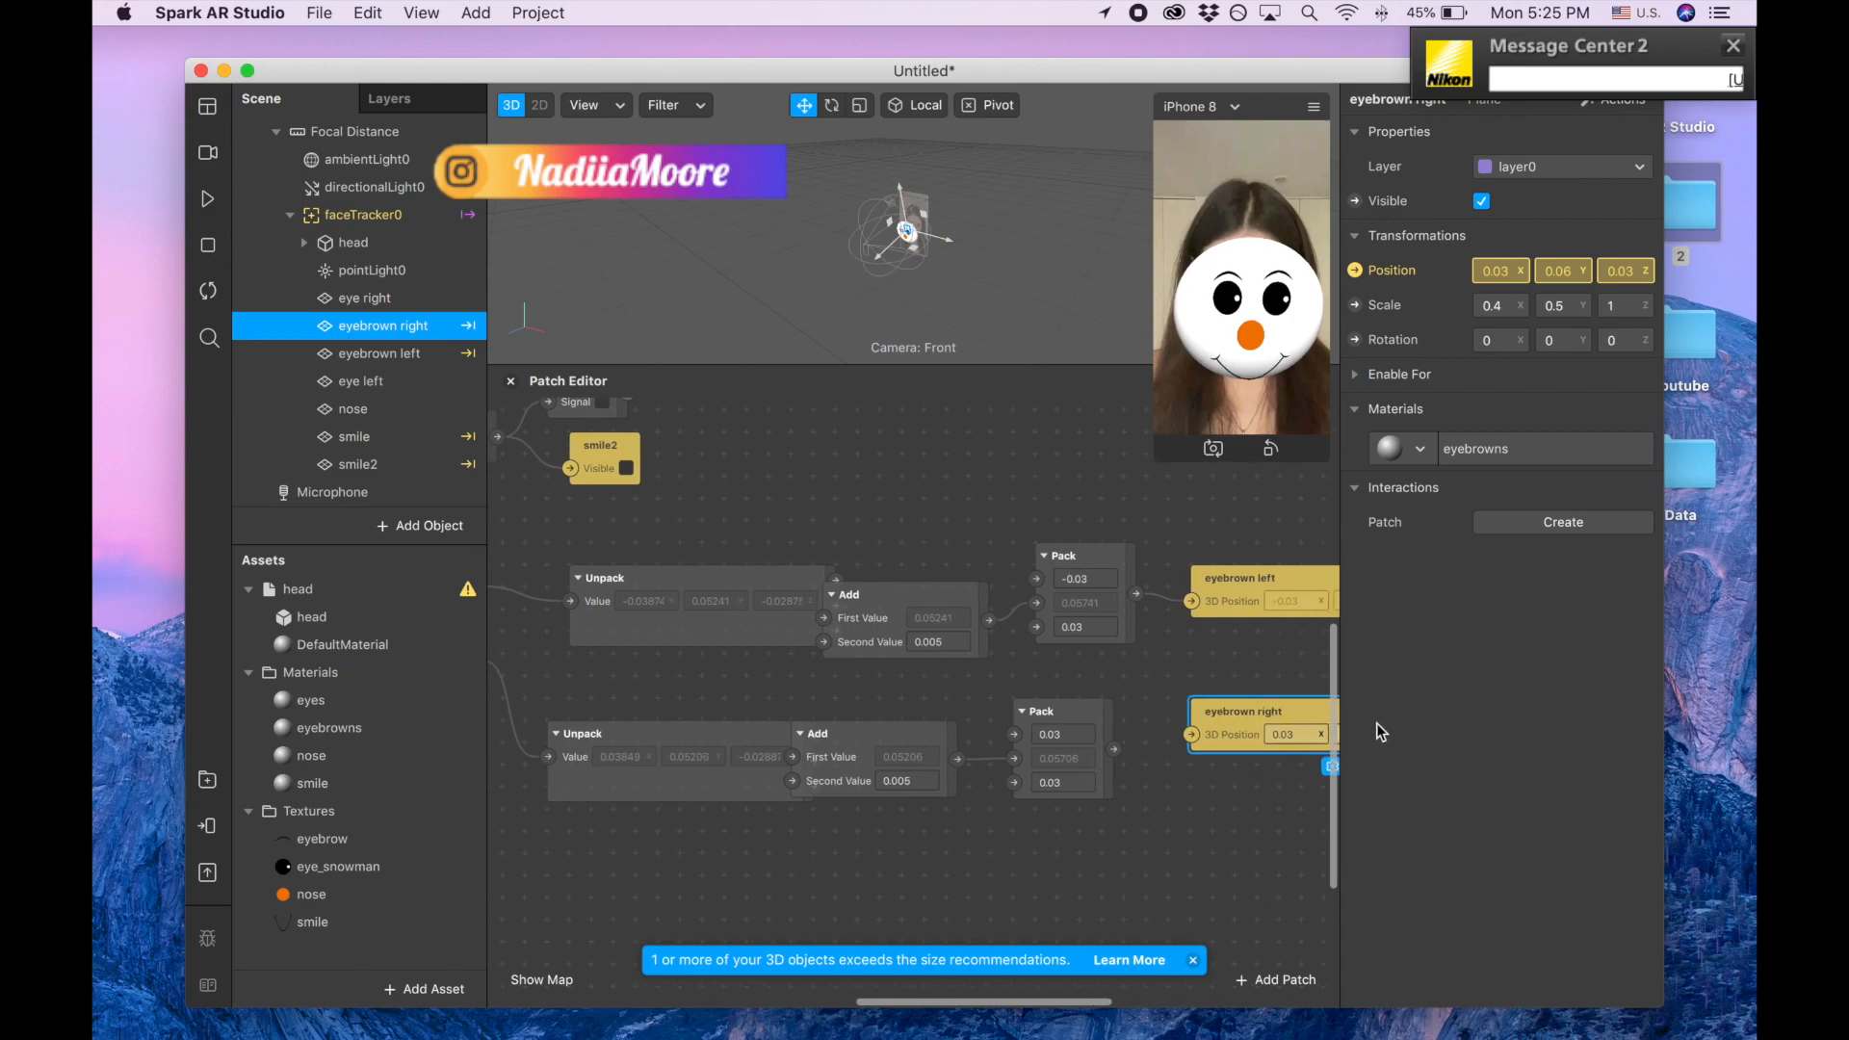
left_click_drag(1116, 749, 1192, 734)
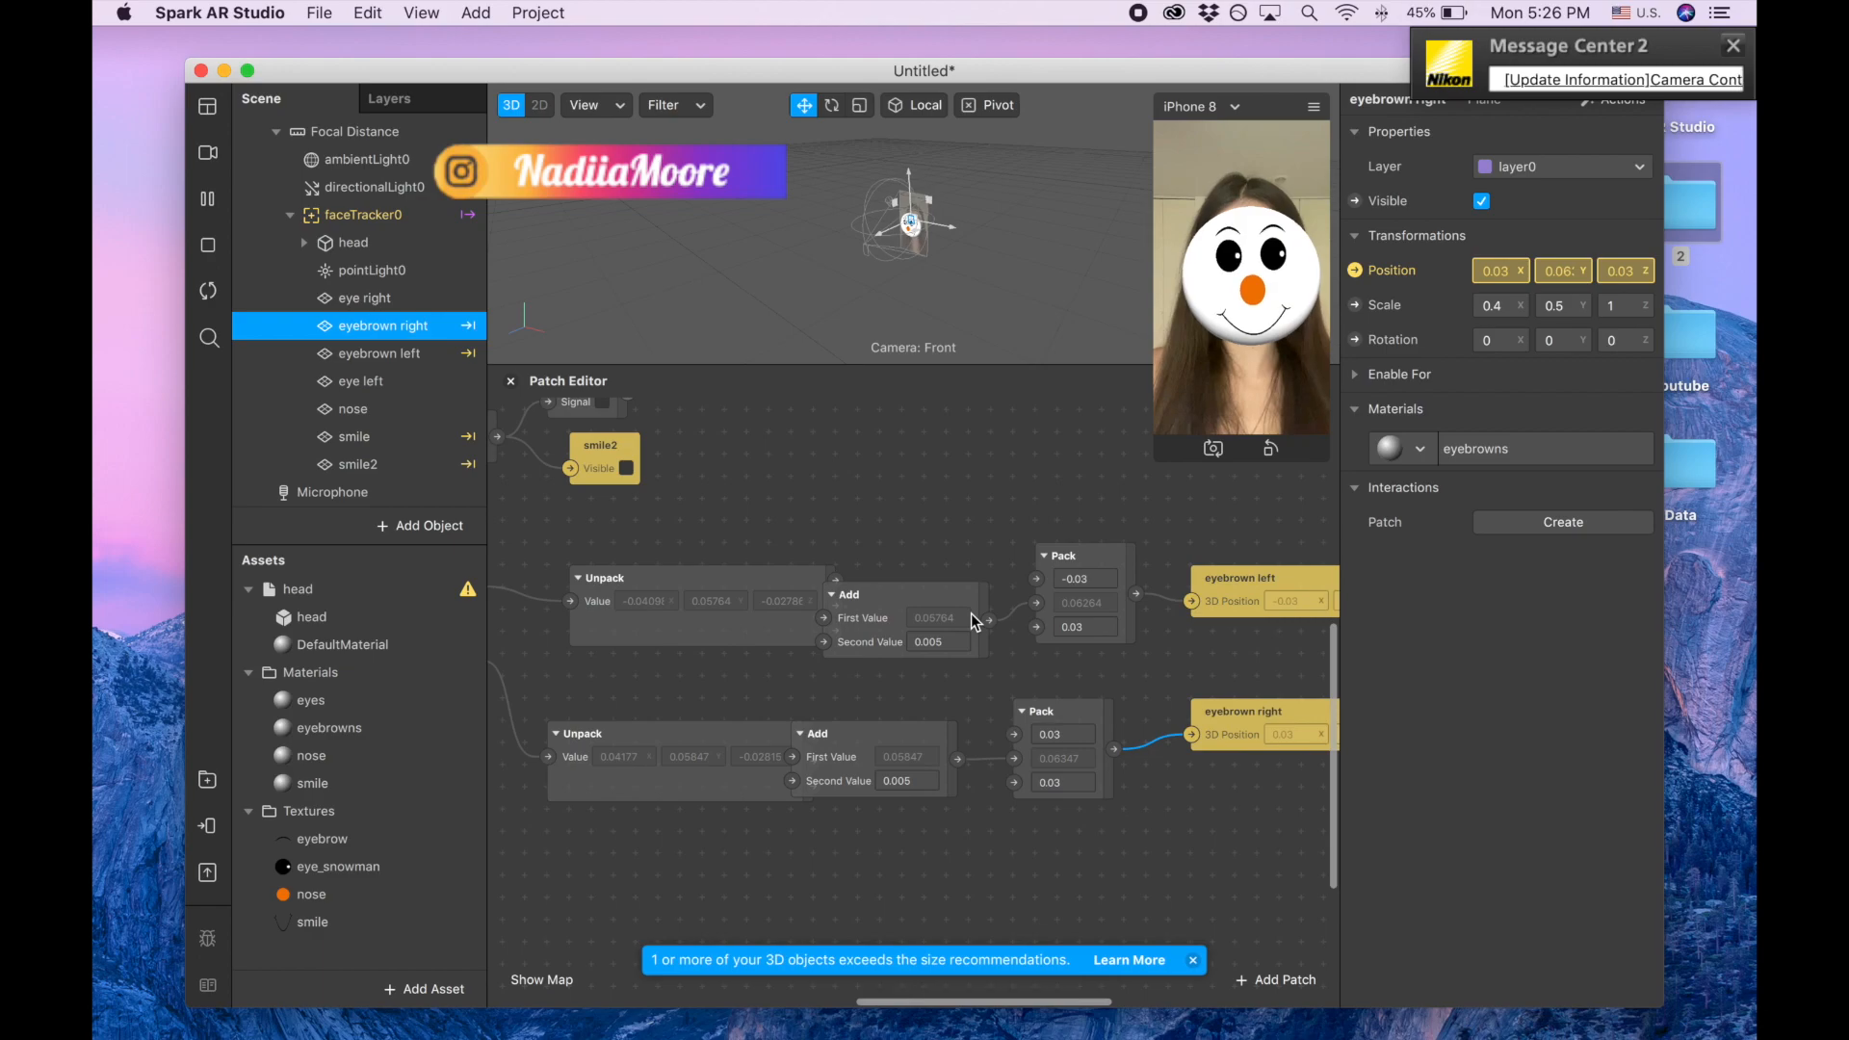
- Move the faceTracker0 patch beneath the Face Select patch, away from the Eyebrow patch
scroll(970, 614, "left", 8)
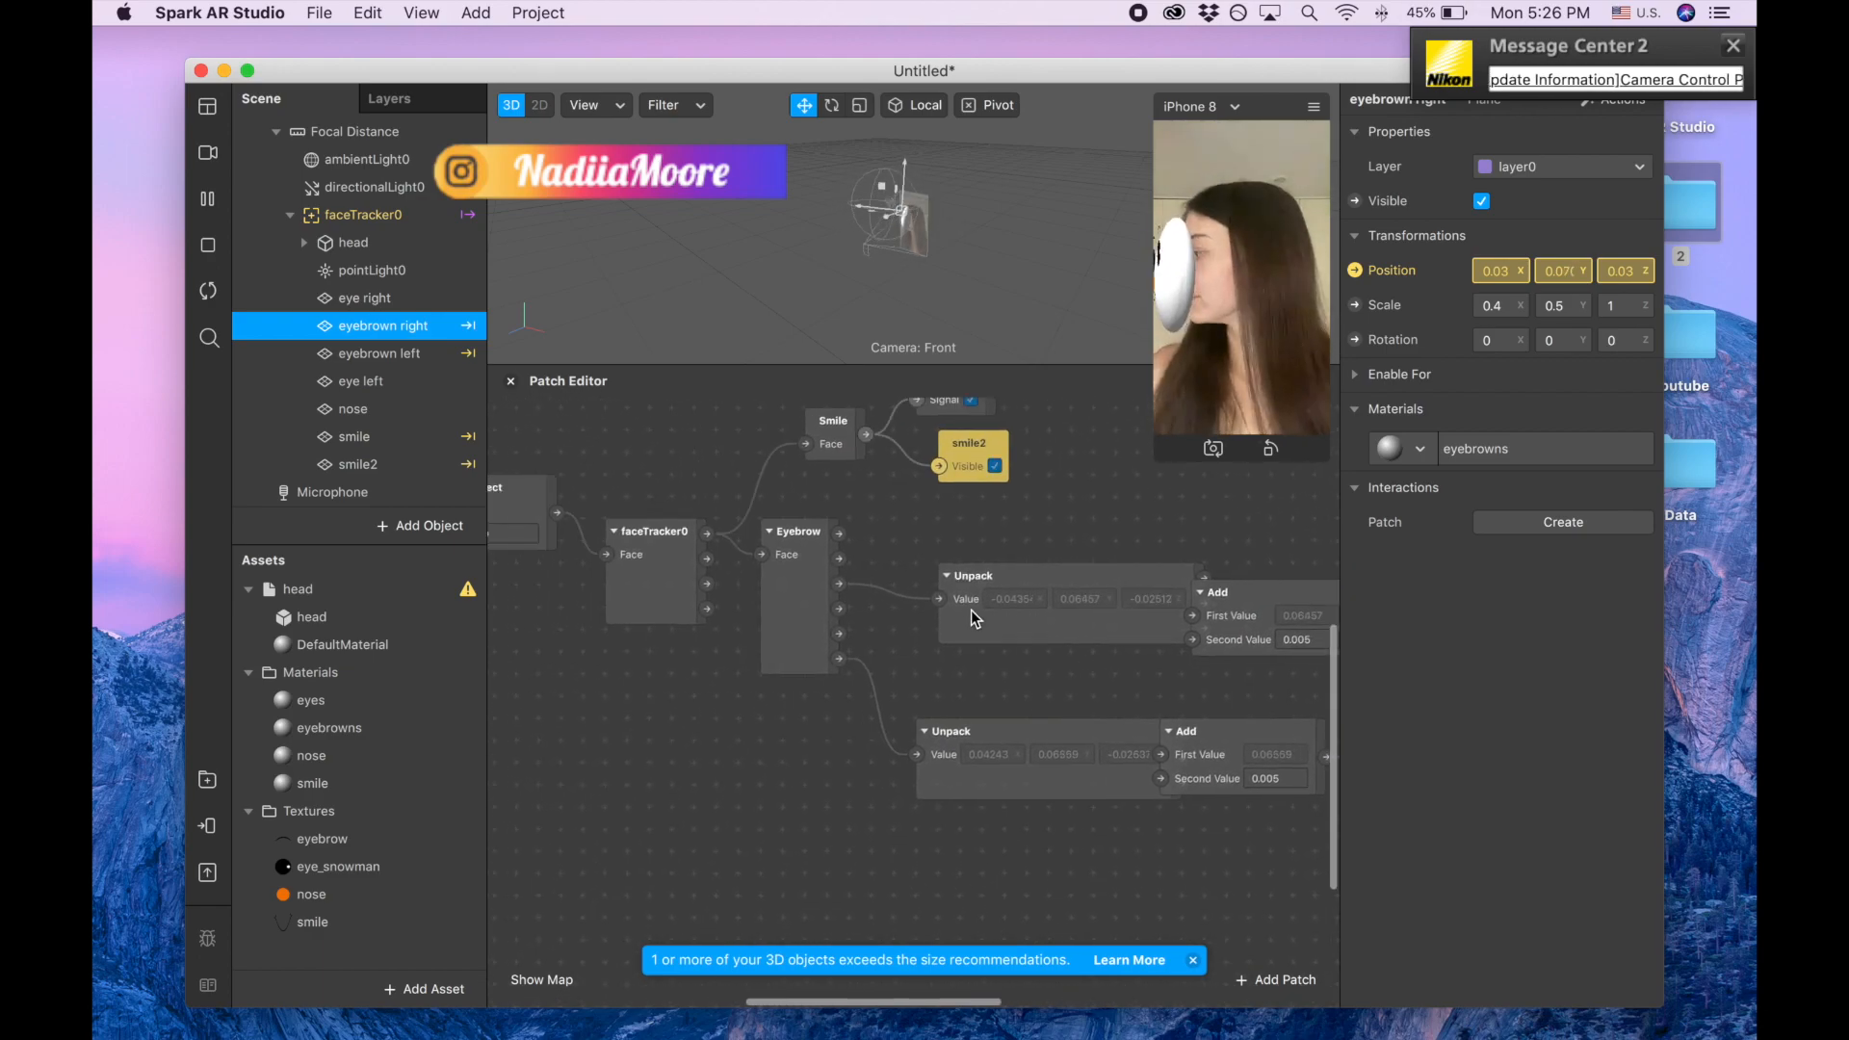
scroll(970, 616, "left", 5)
scroll(971, 616, "up", 2)
scroll(972, 617, "down", 2)
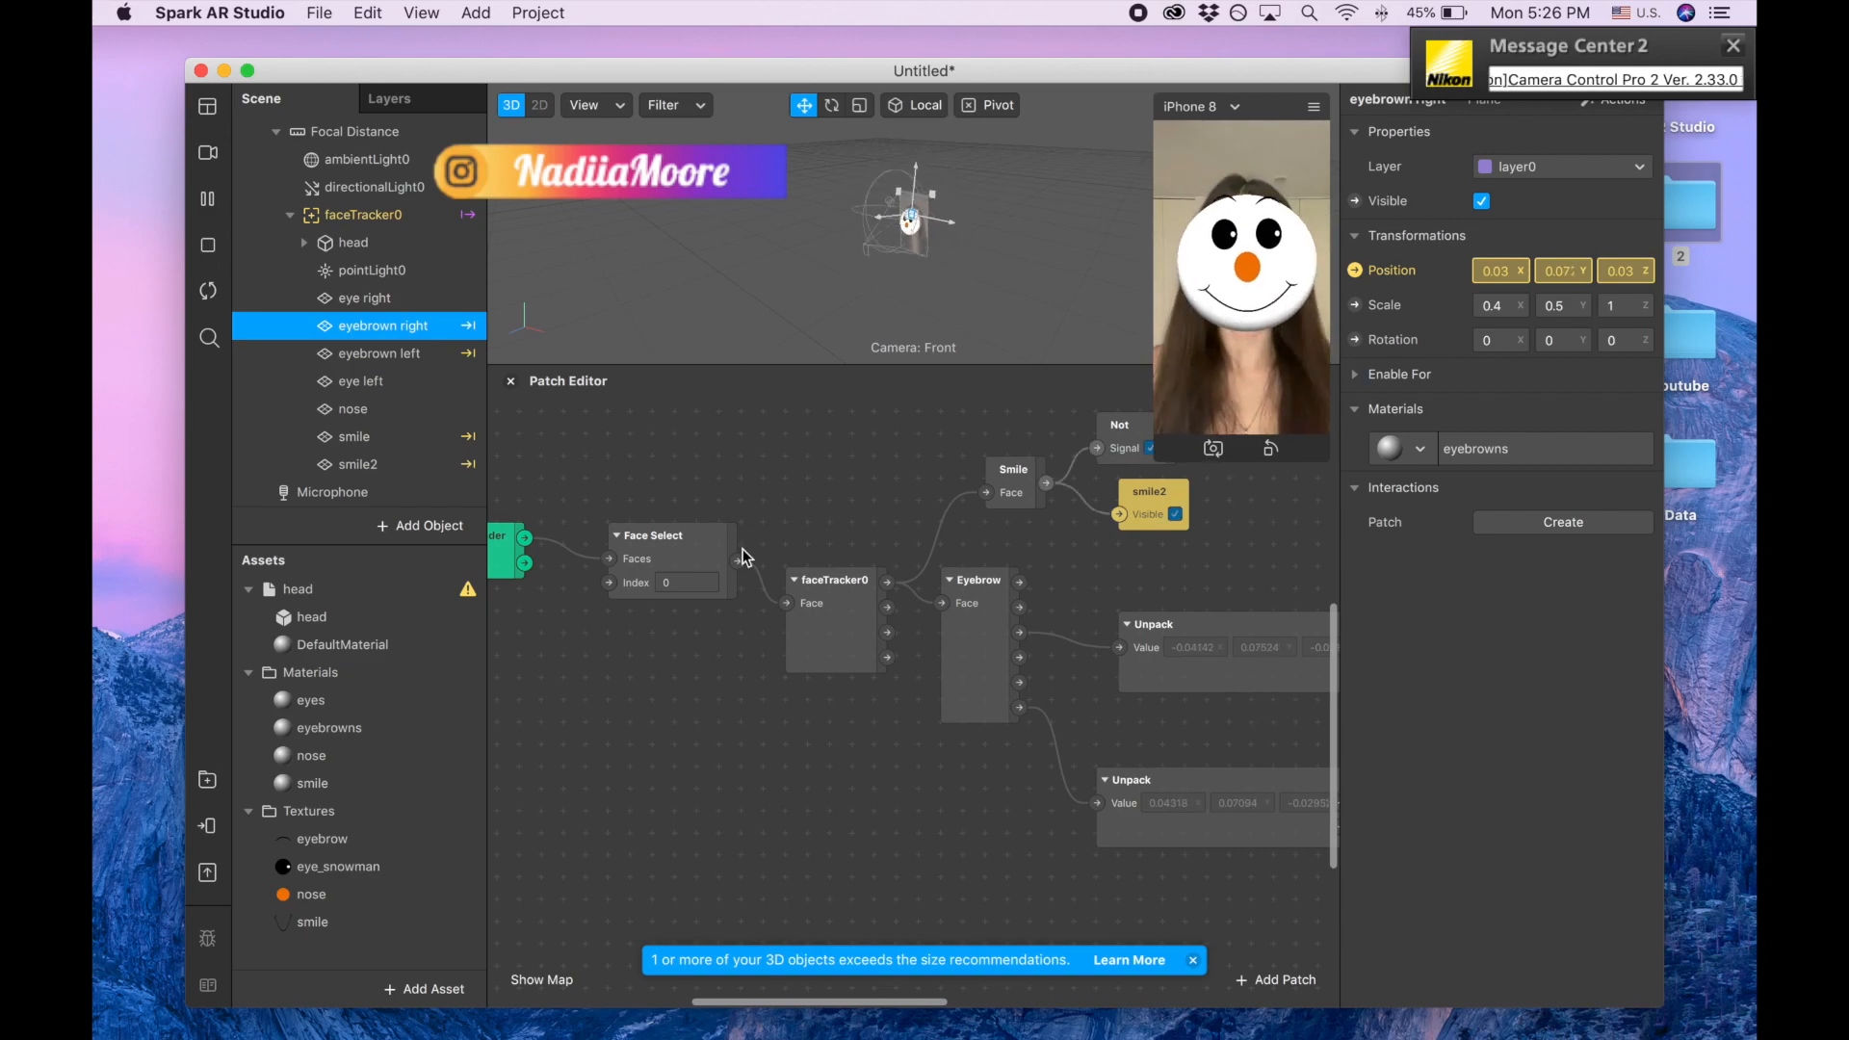
left_click_drag(818, 646, 595, 704)
scroll(668, 738, "down", 5)
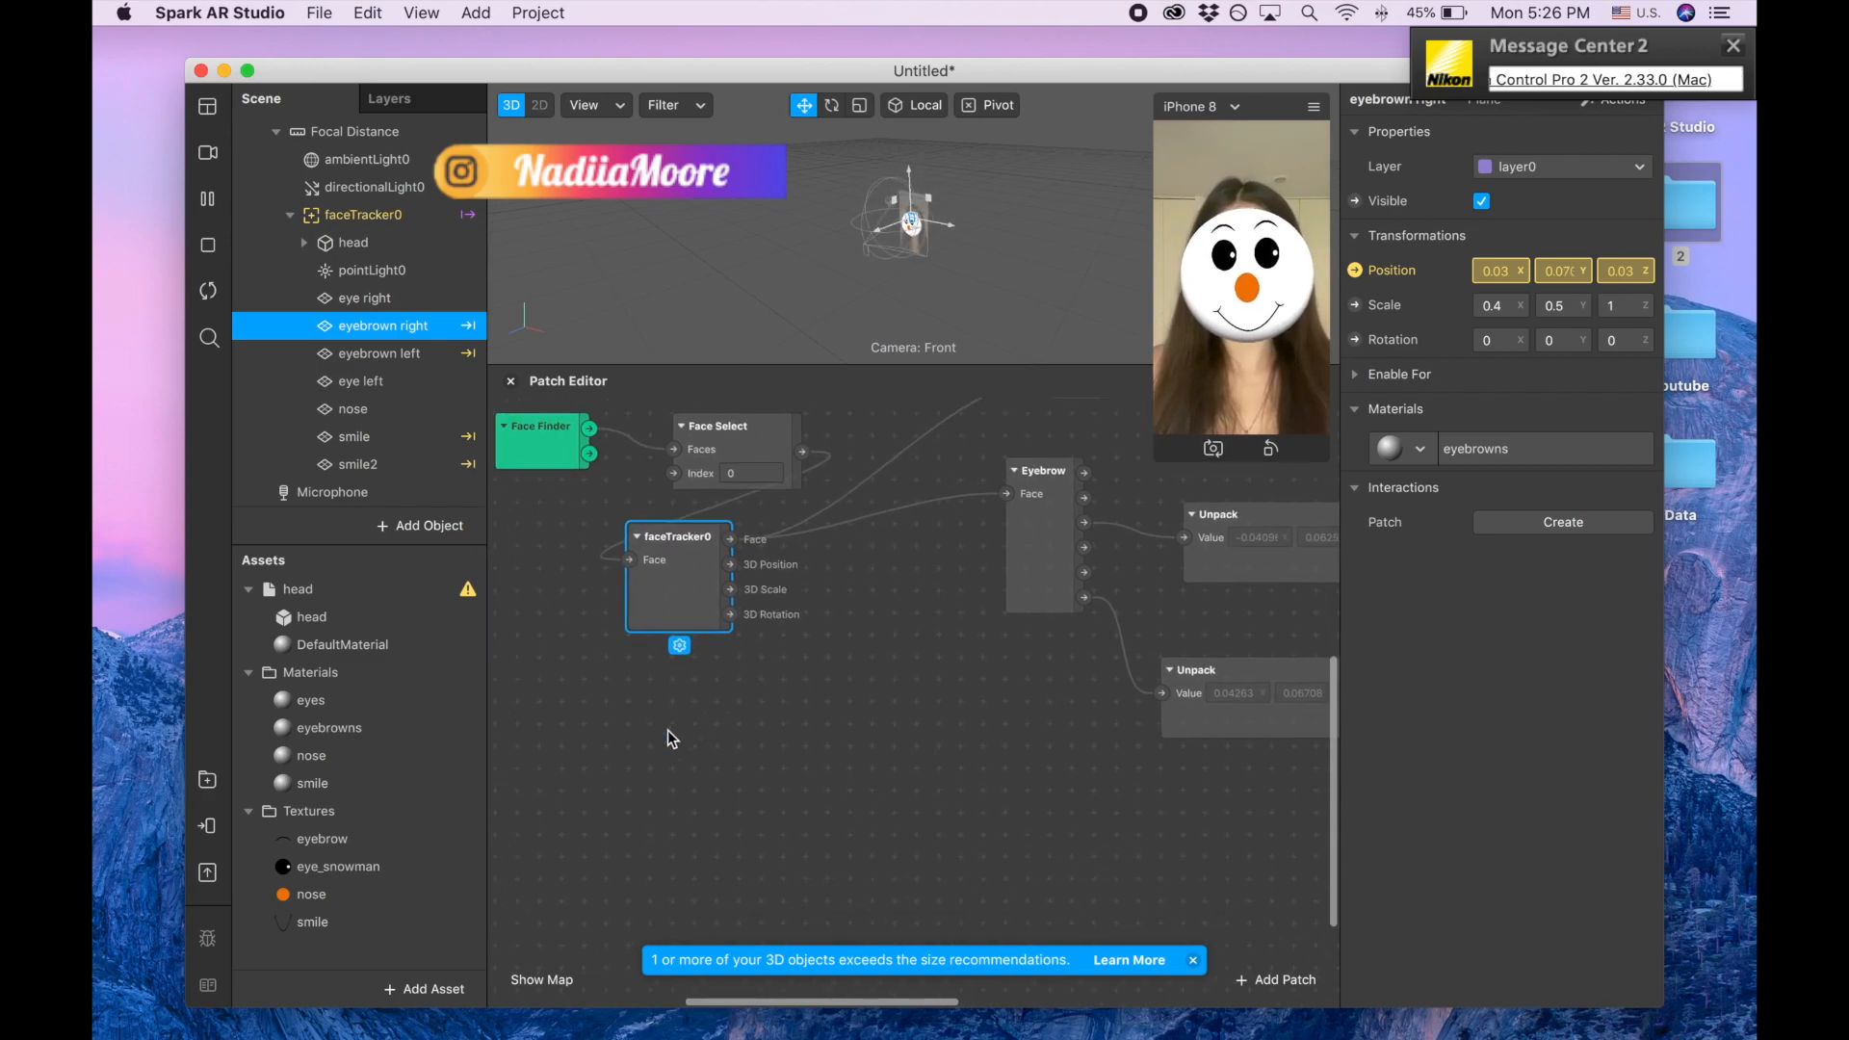
- Add Right Eye Closed and Left Eye Closed patches below faceTracker0, both connected to its Face output
left_click_drag(730, 526, 738, 708)
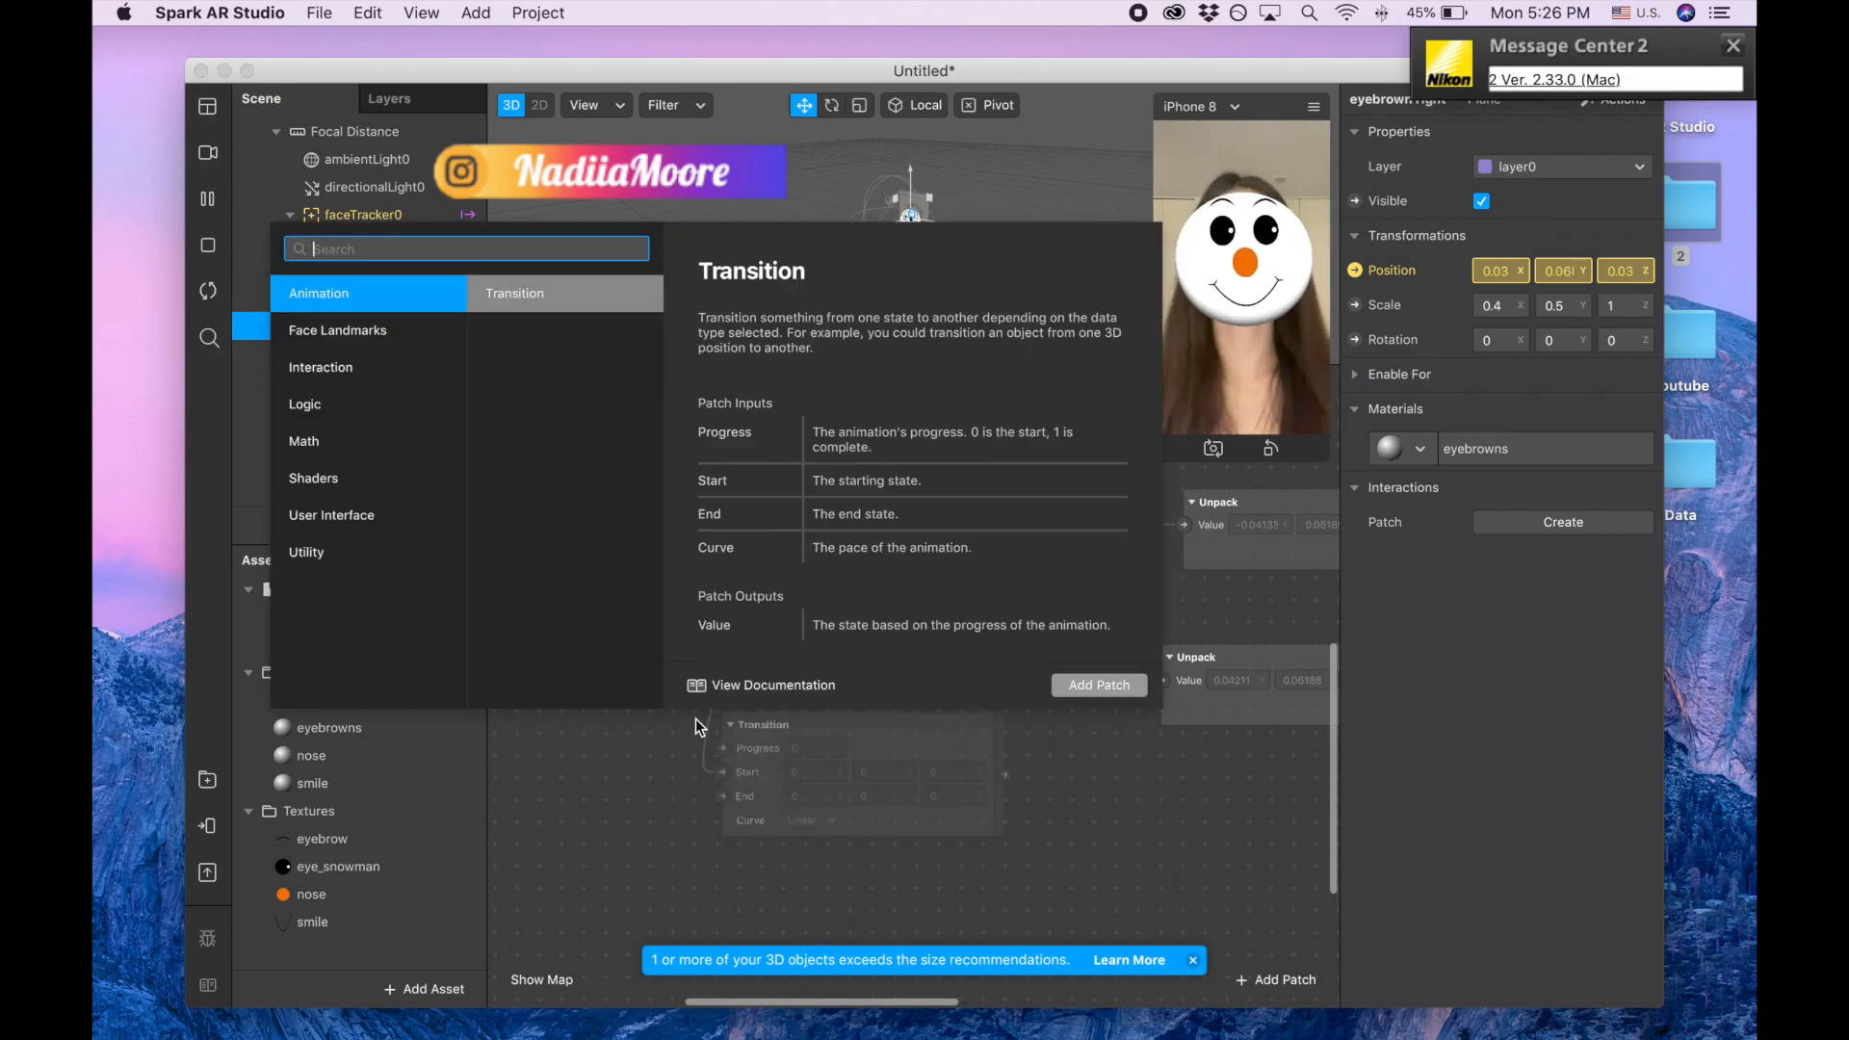
type("rig")
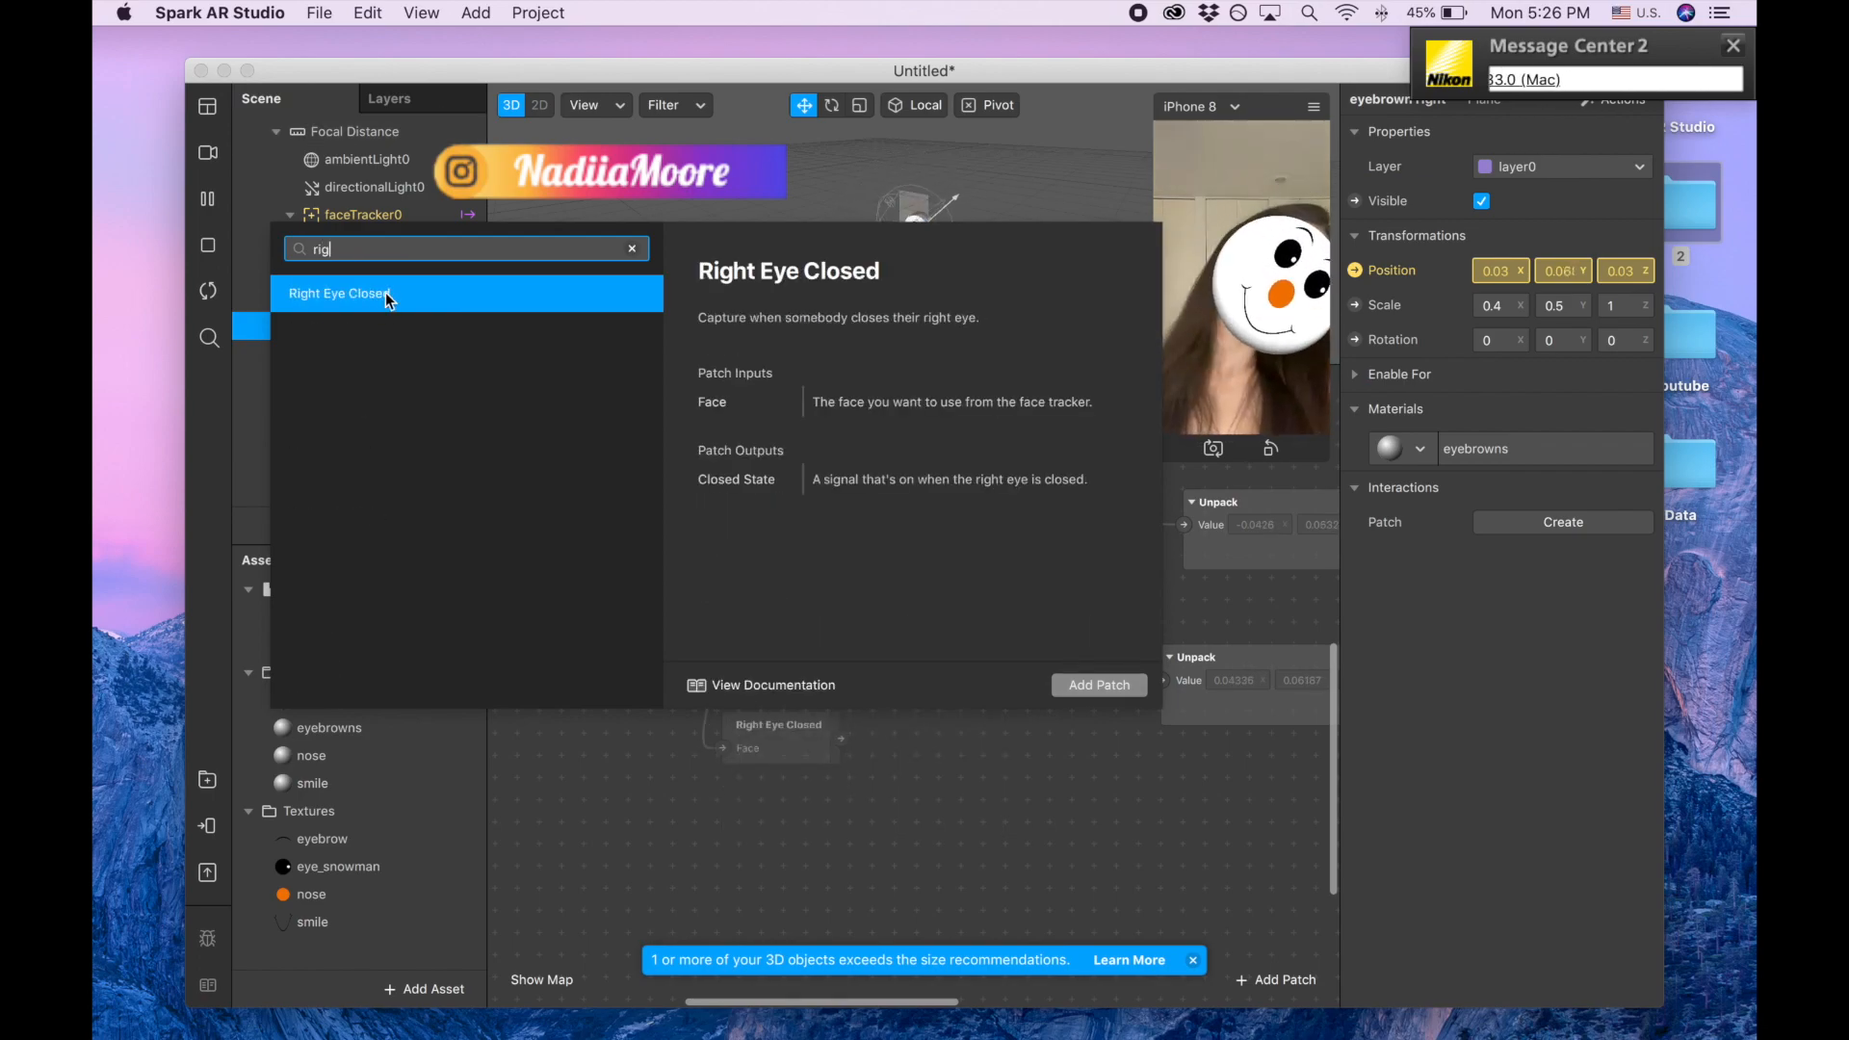
double_click(385, 293)
left_click_drag(732, 537, 703, 822)
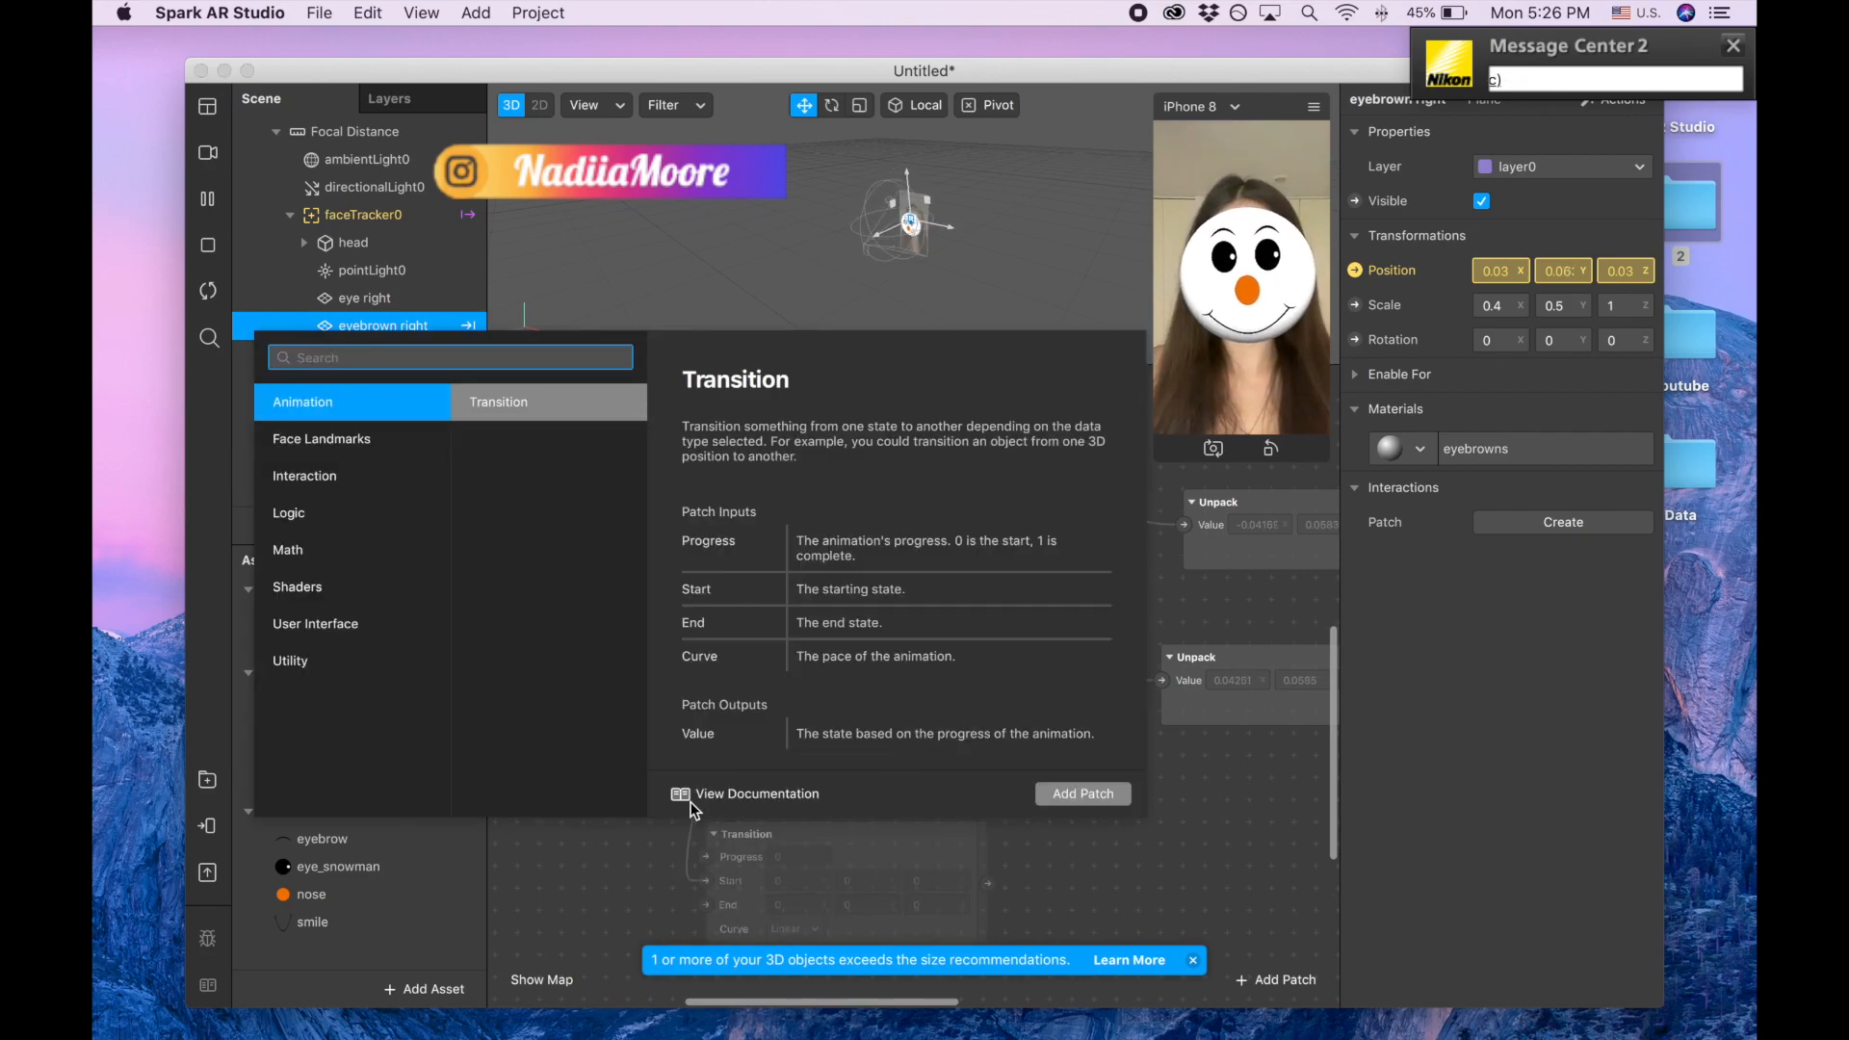
type("left")
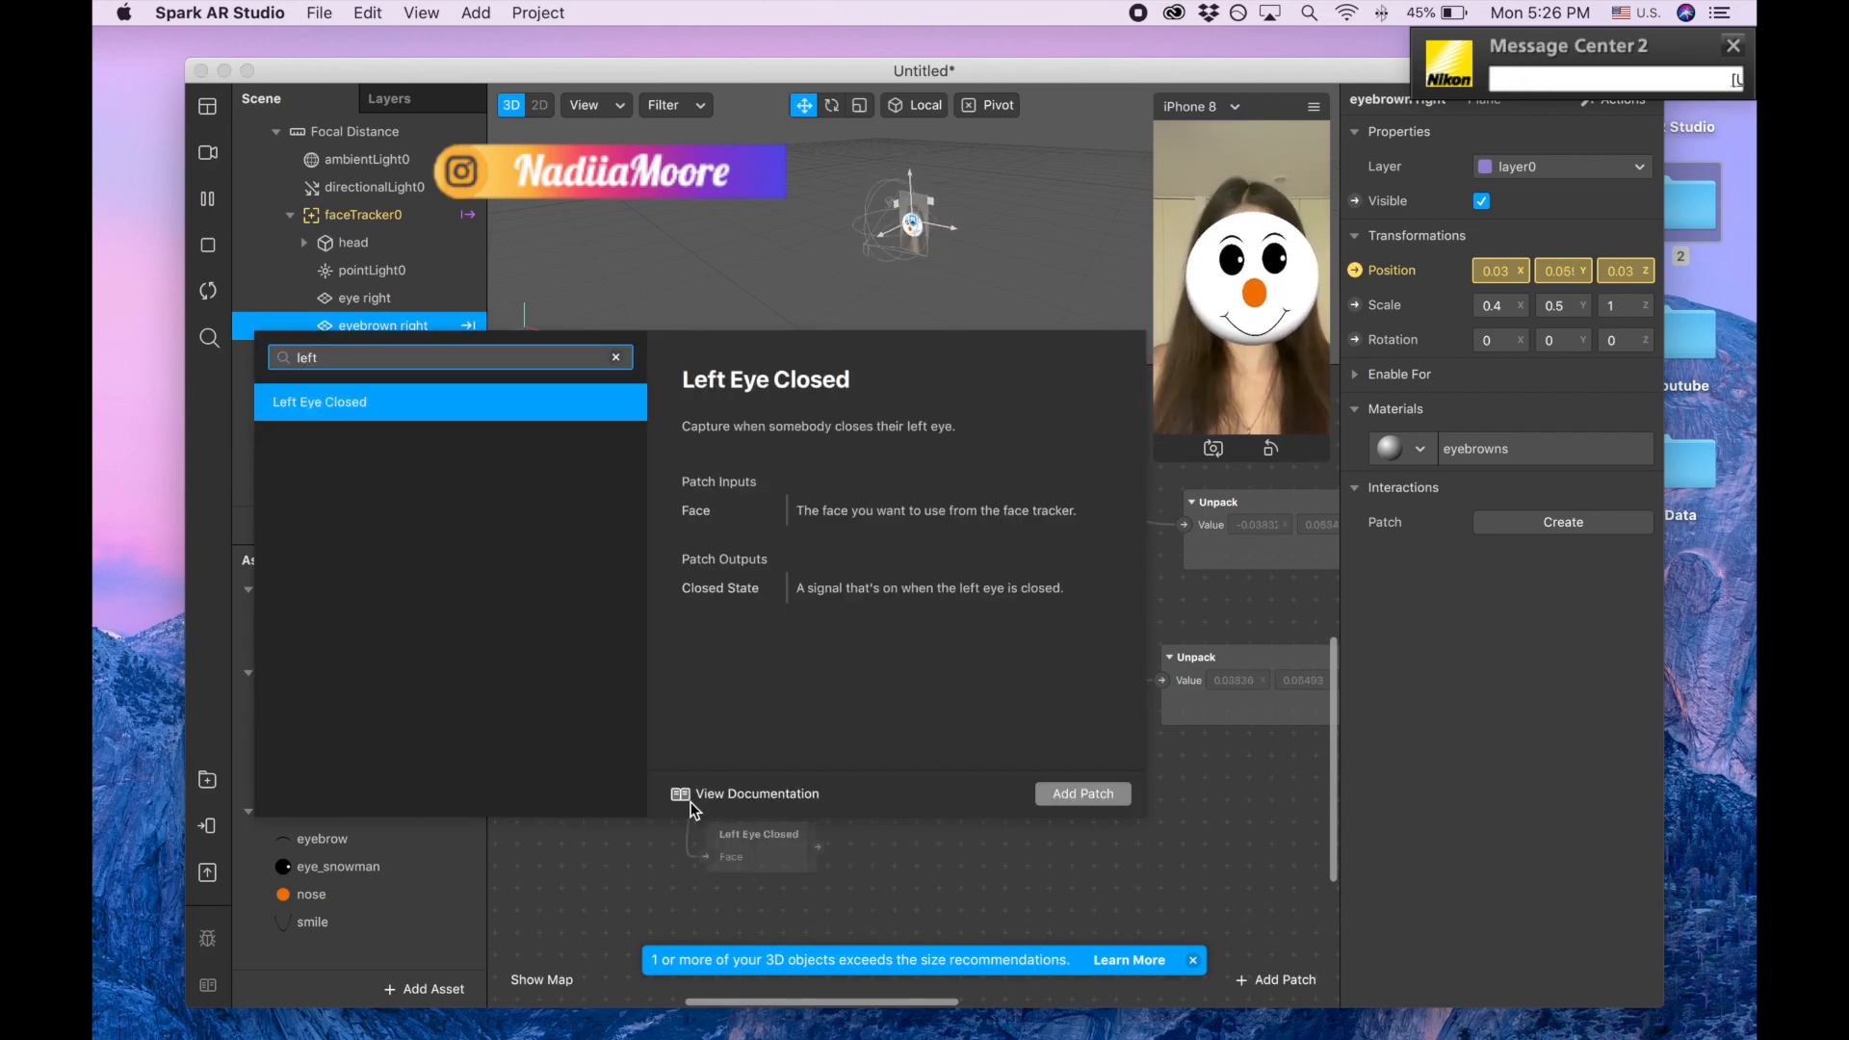
double_click(367, 411)
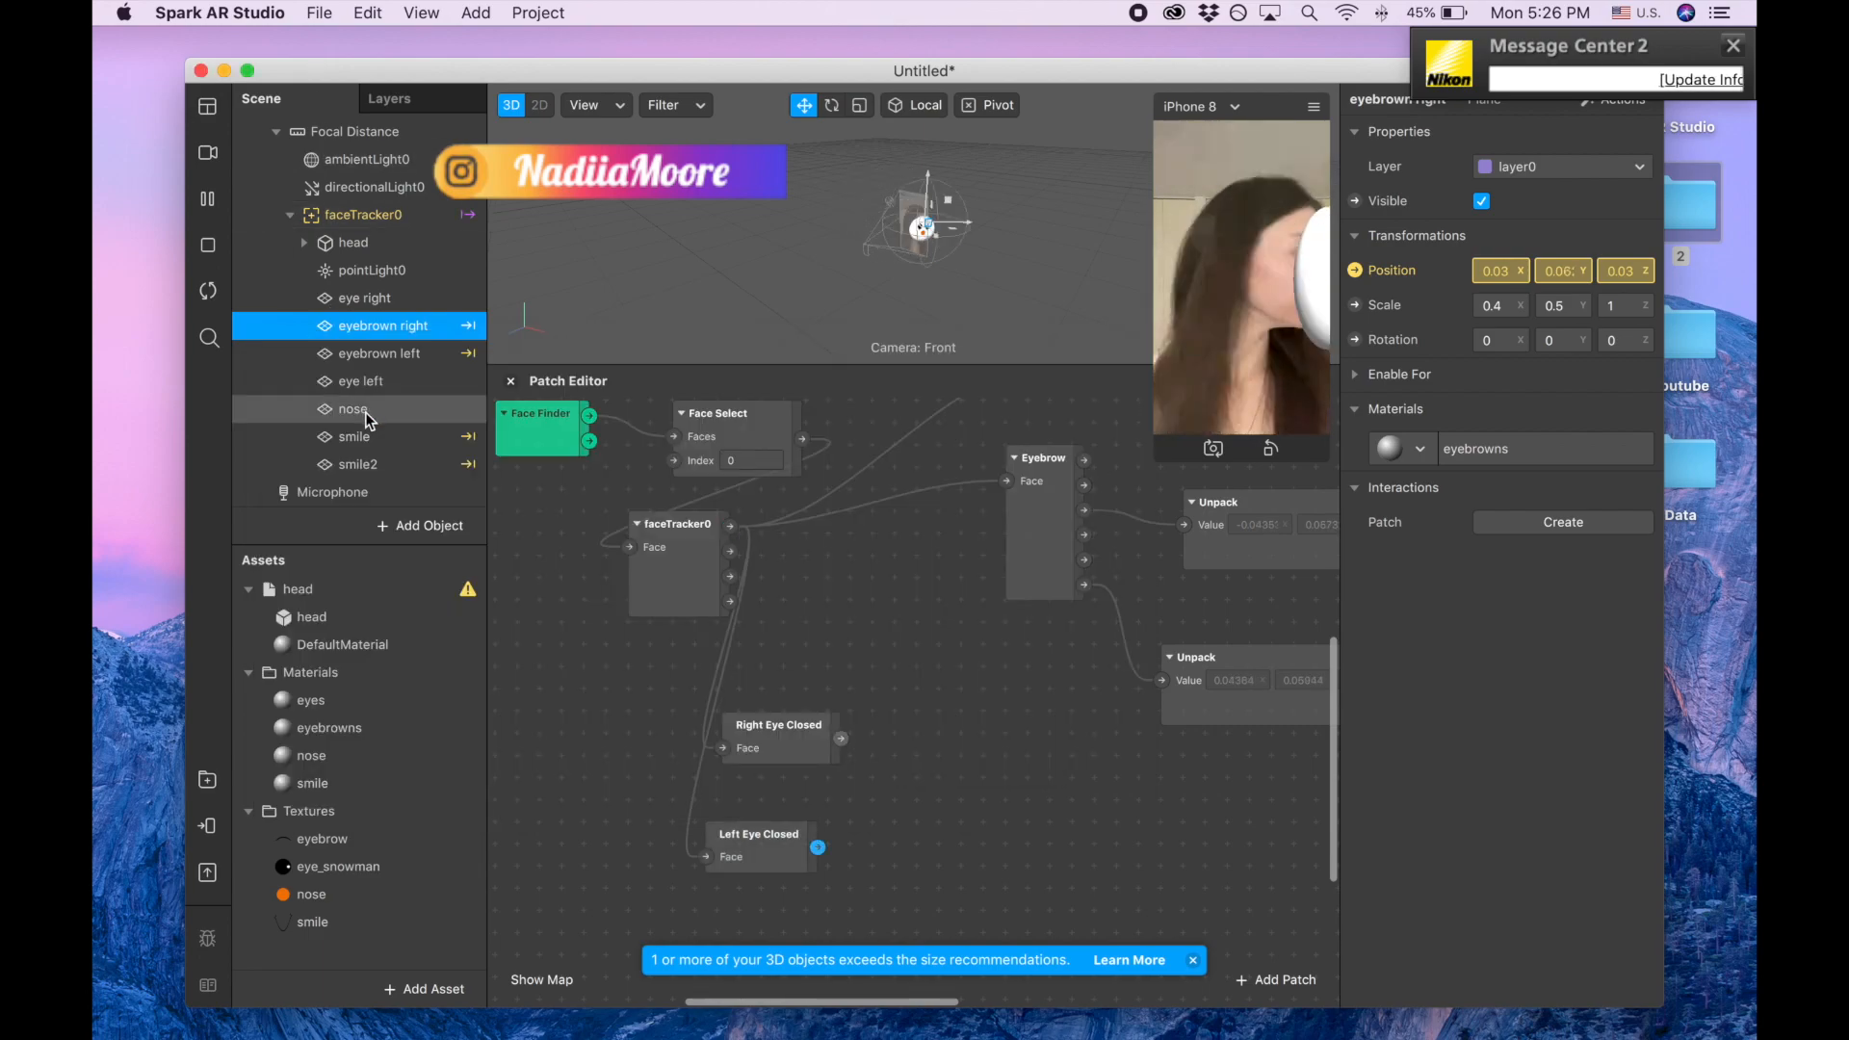
- Add an If Then Else patch with its Condition connected to the Right Eye Closed output
scroll(743, 678, "down", 5)
scroll(743, 679, "right", 5)
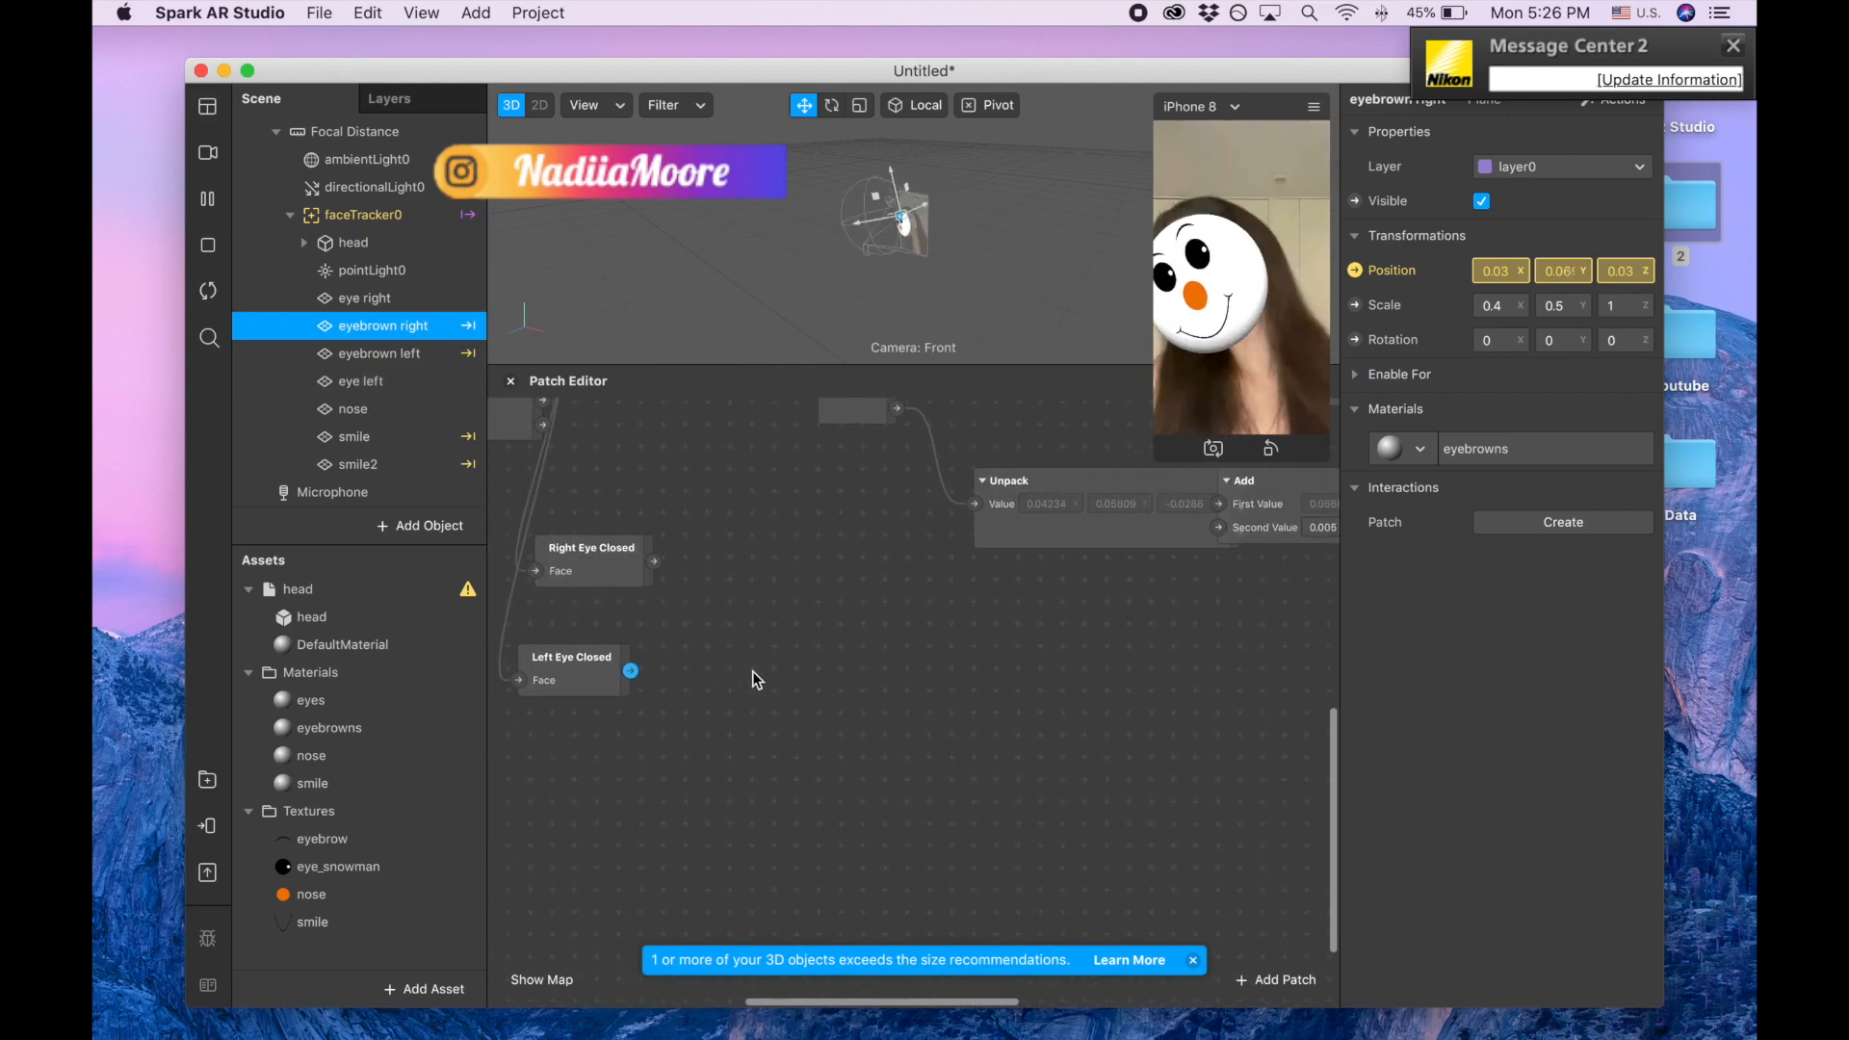
left_click_drag(653, 562, 760, 580)
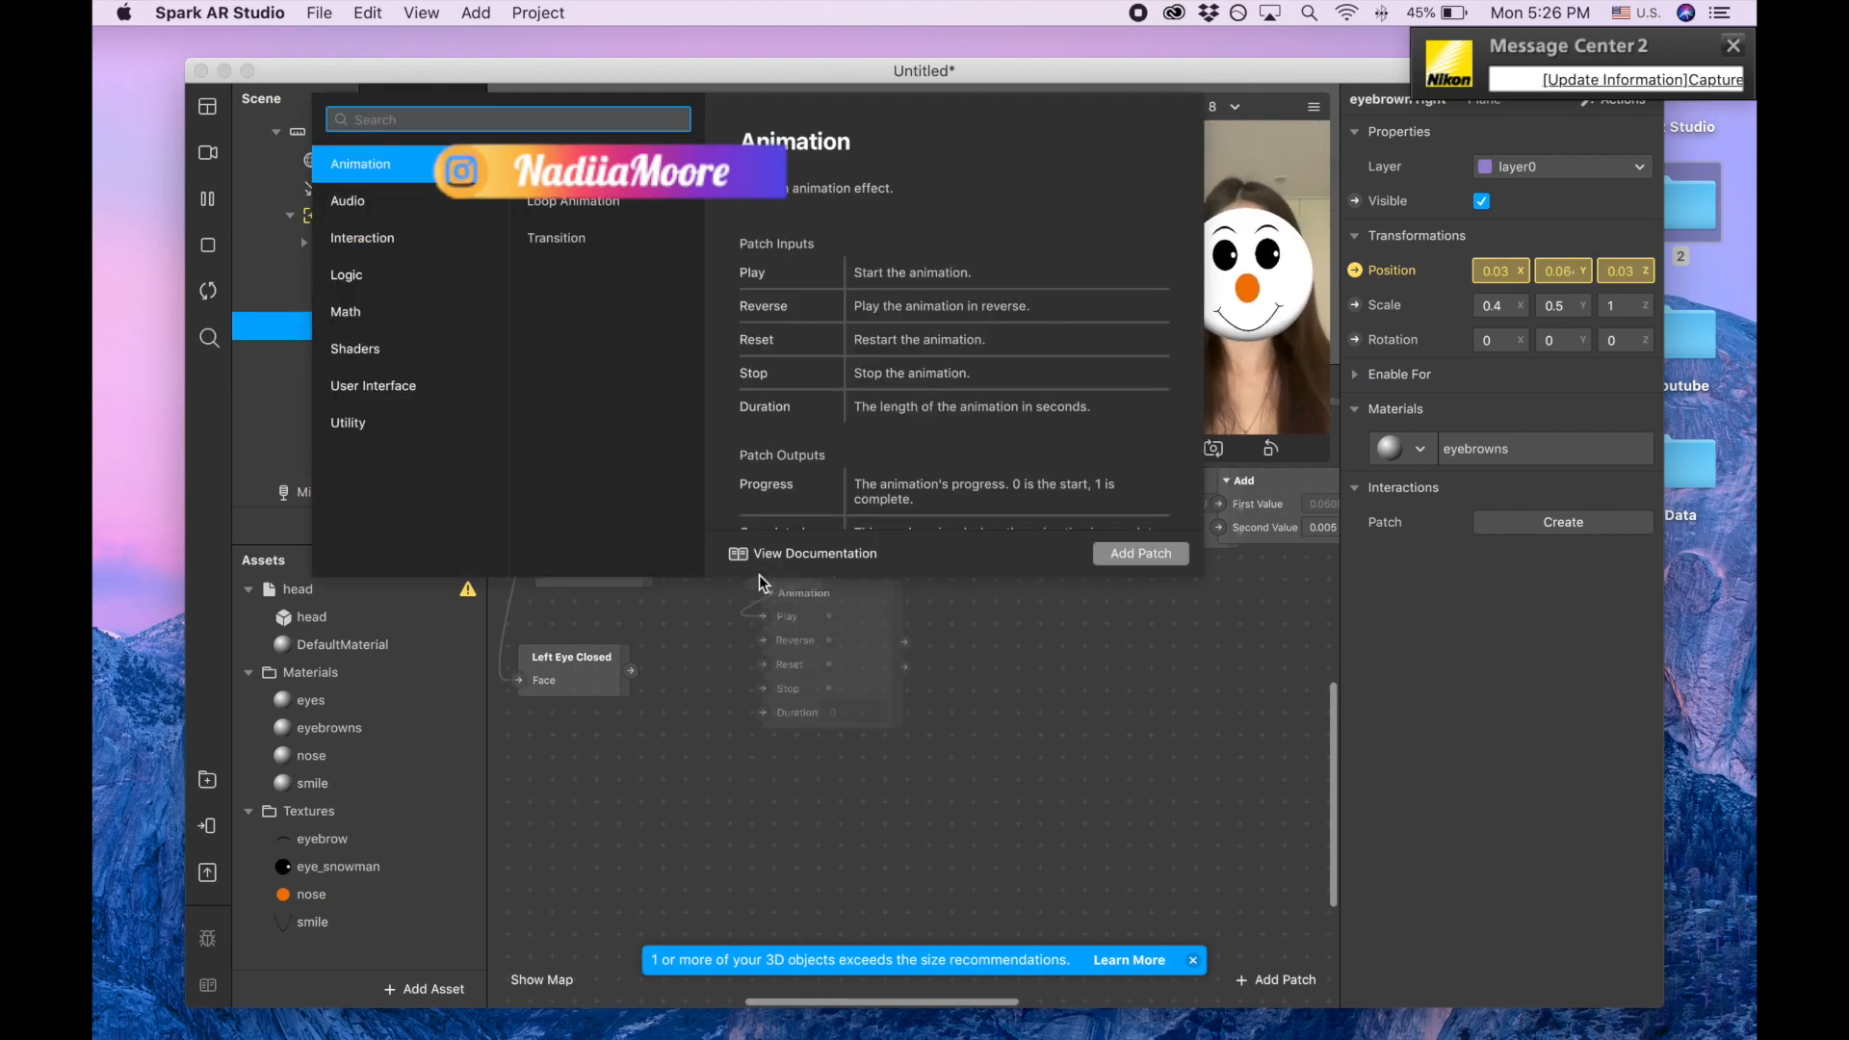
type("if th")
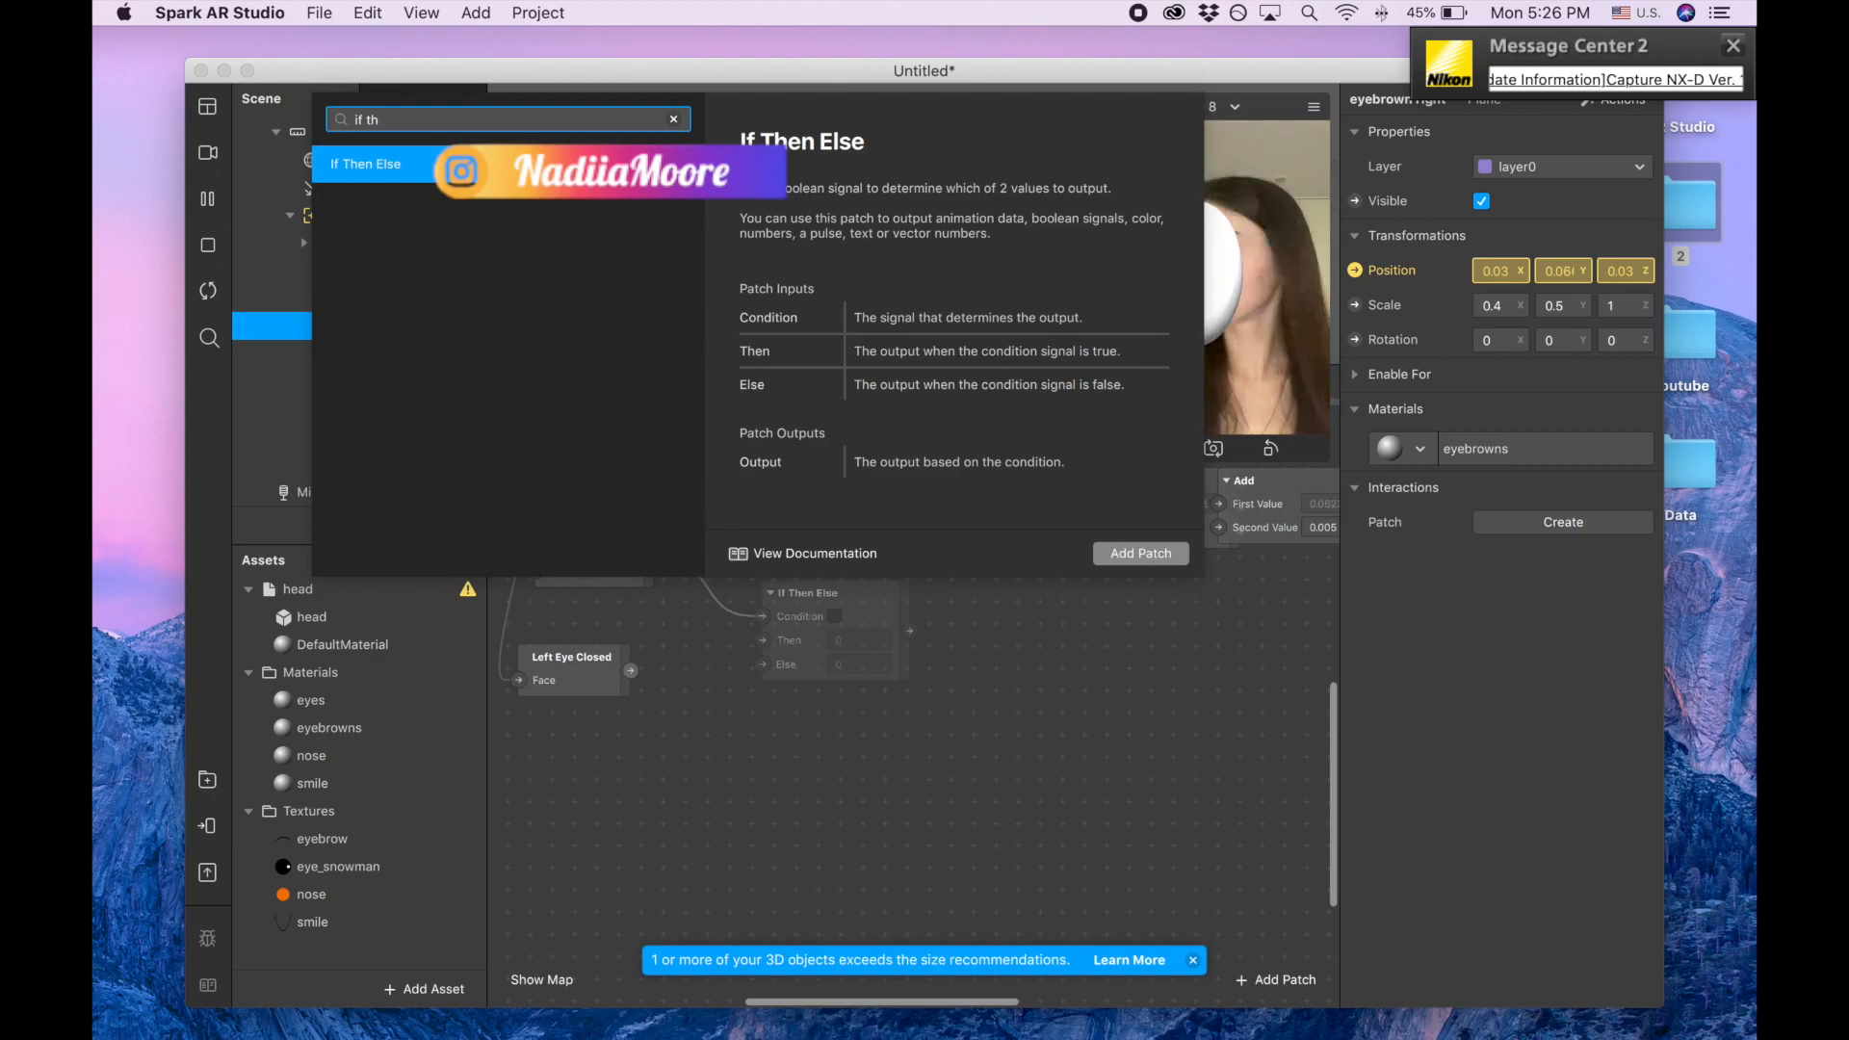
key("Return")
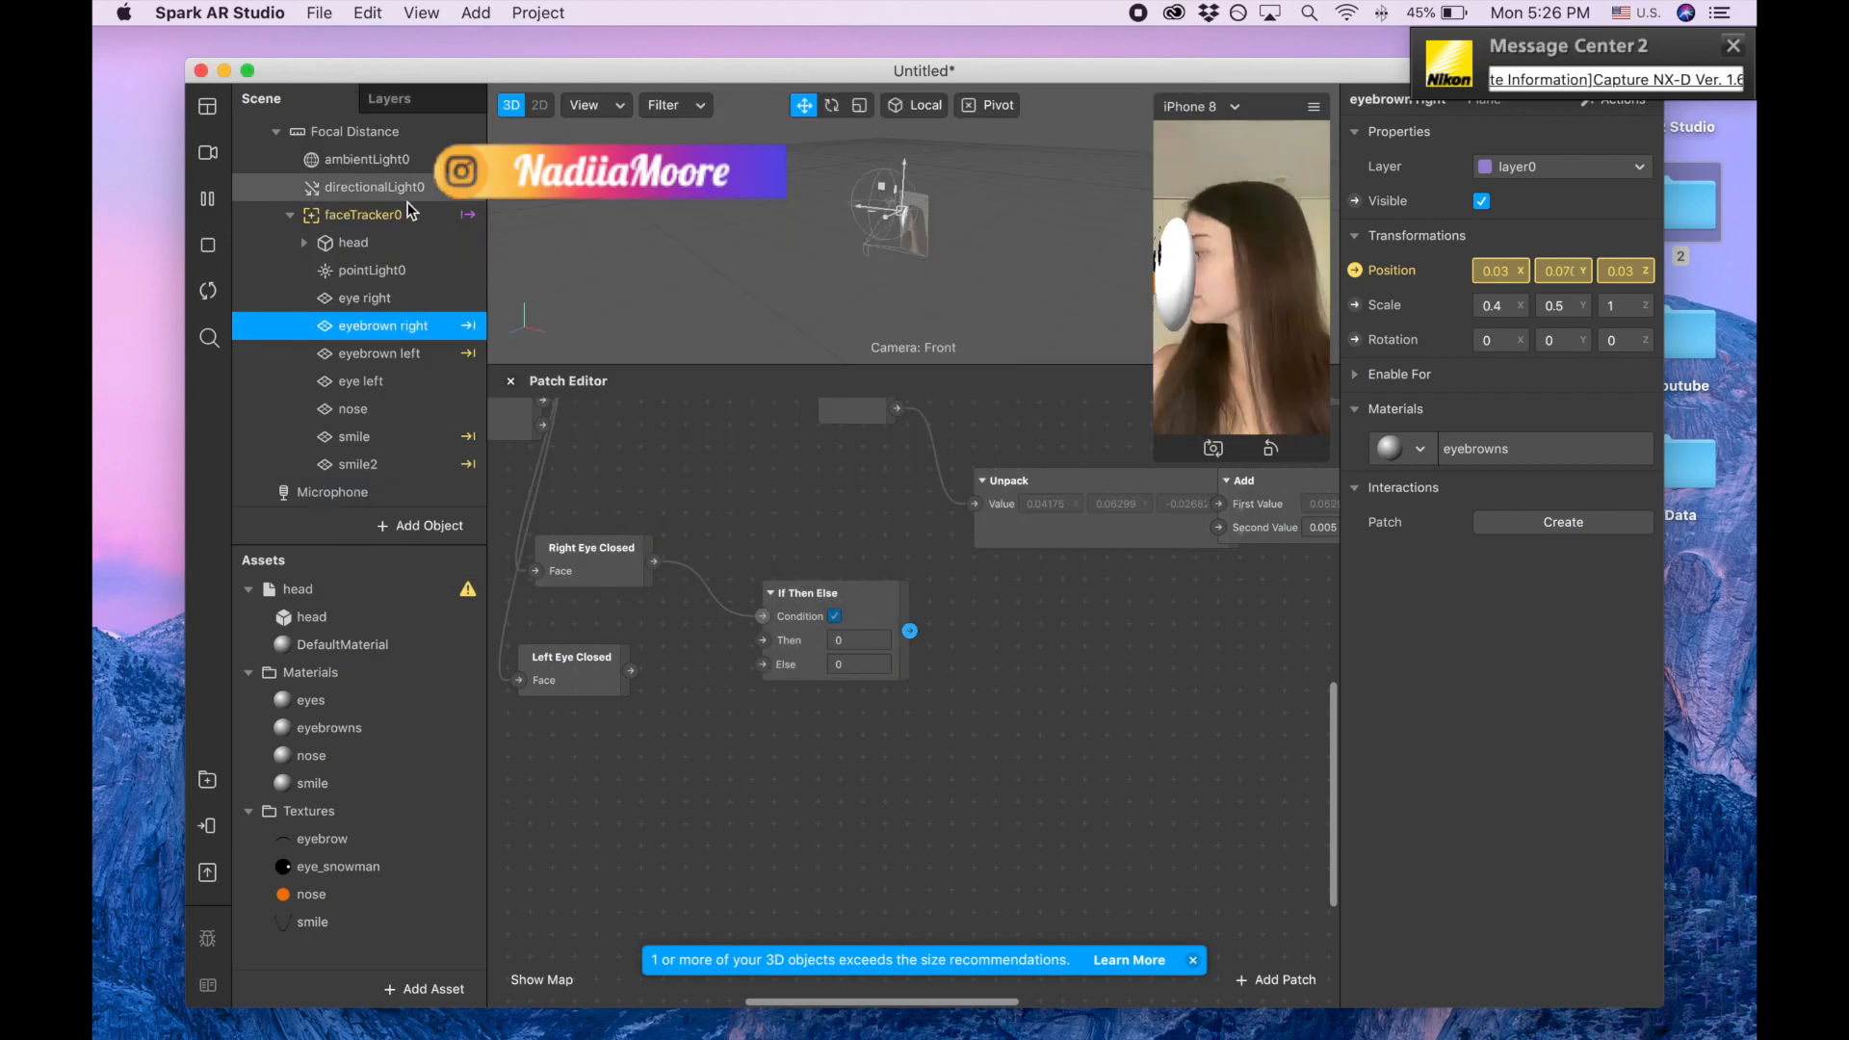
- Change the value type of the If Then Else patch to Vector 3
left_click(886, 603)
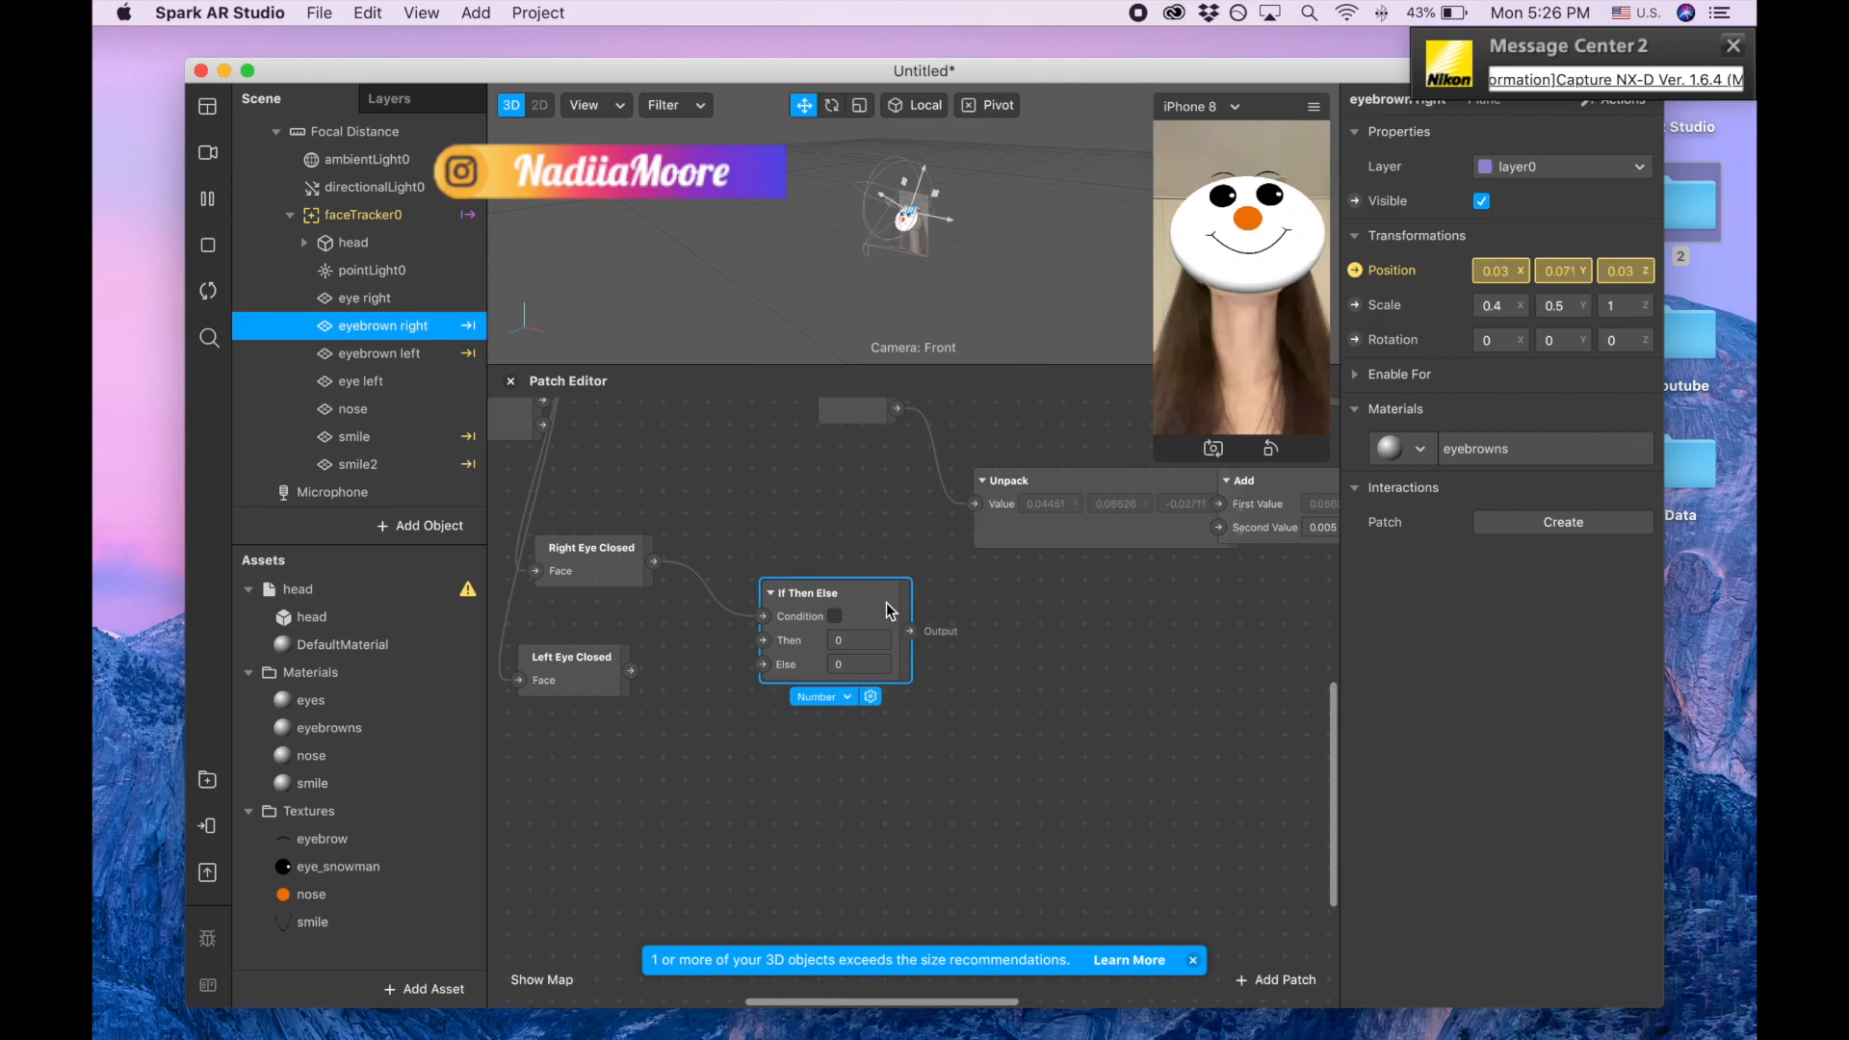
left_click(847, 697)
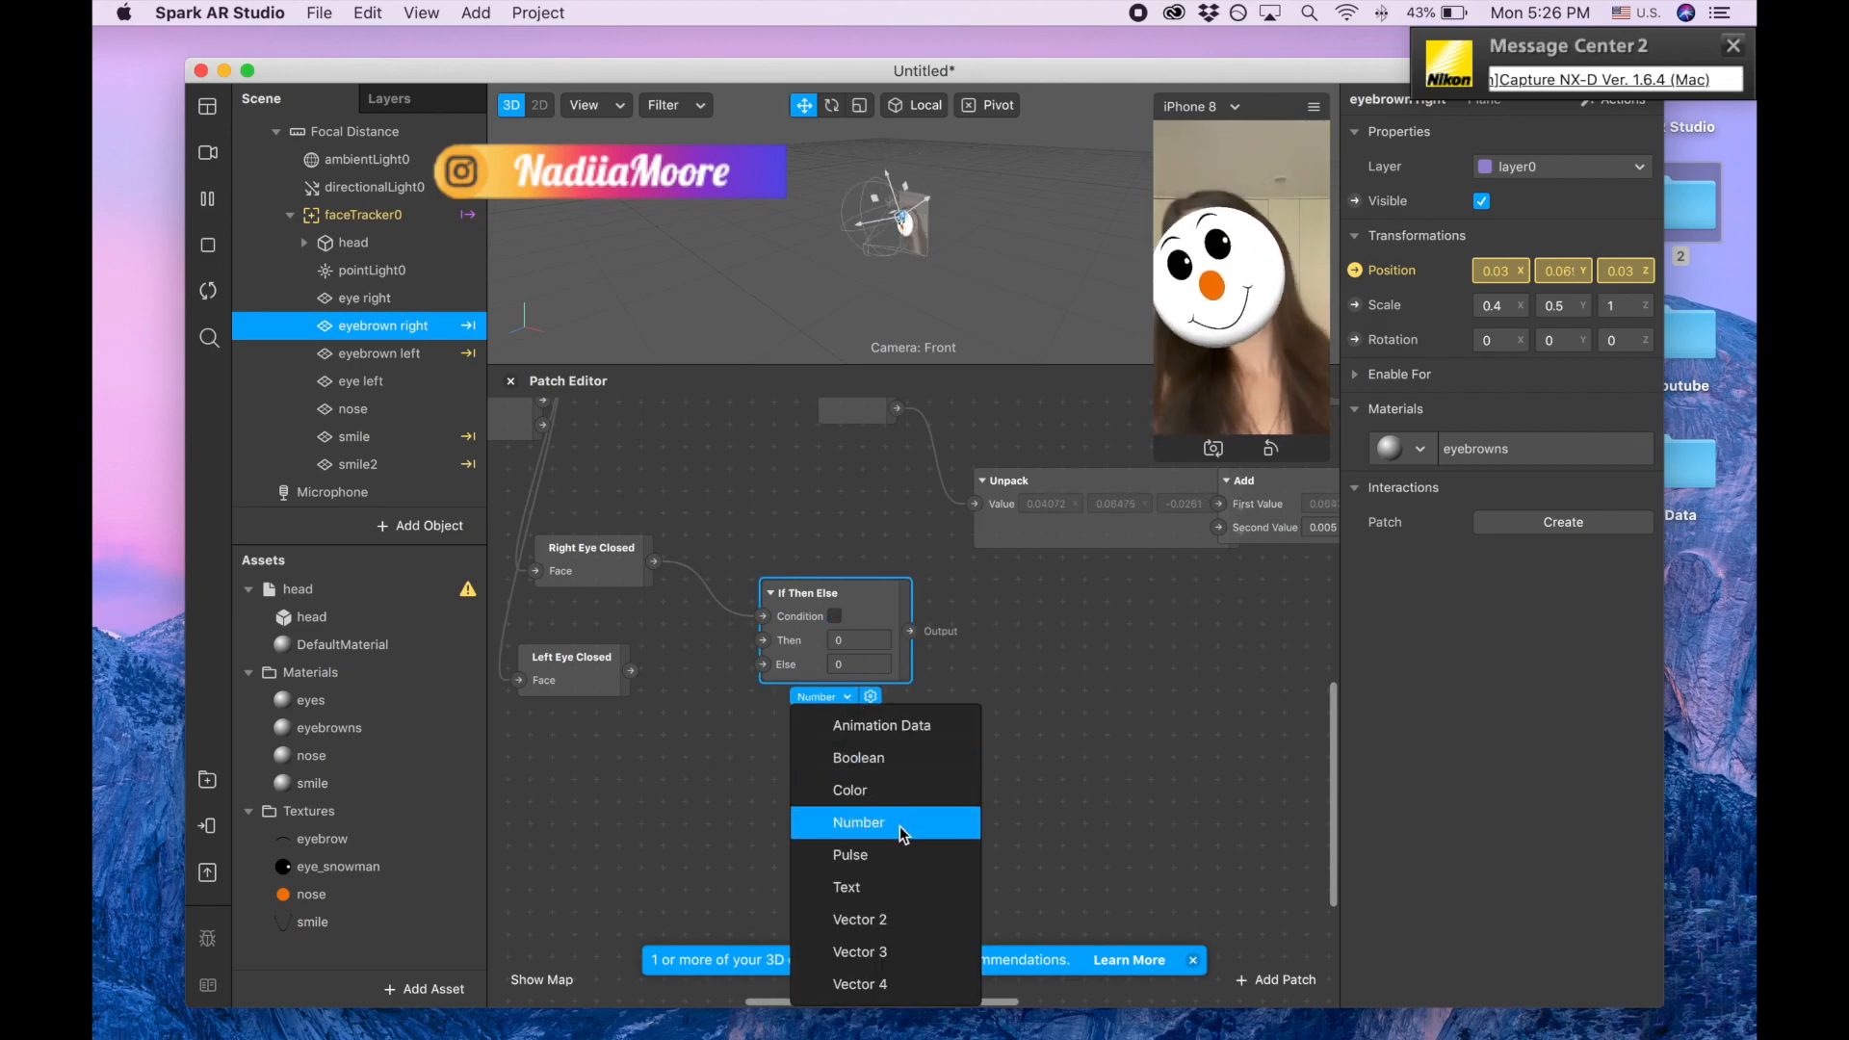
left_click(1063, 696)
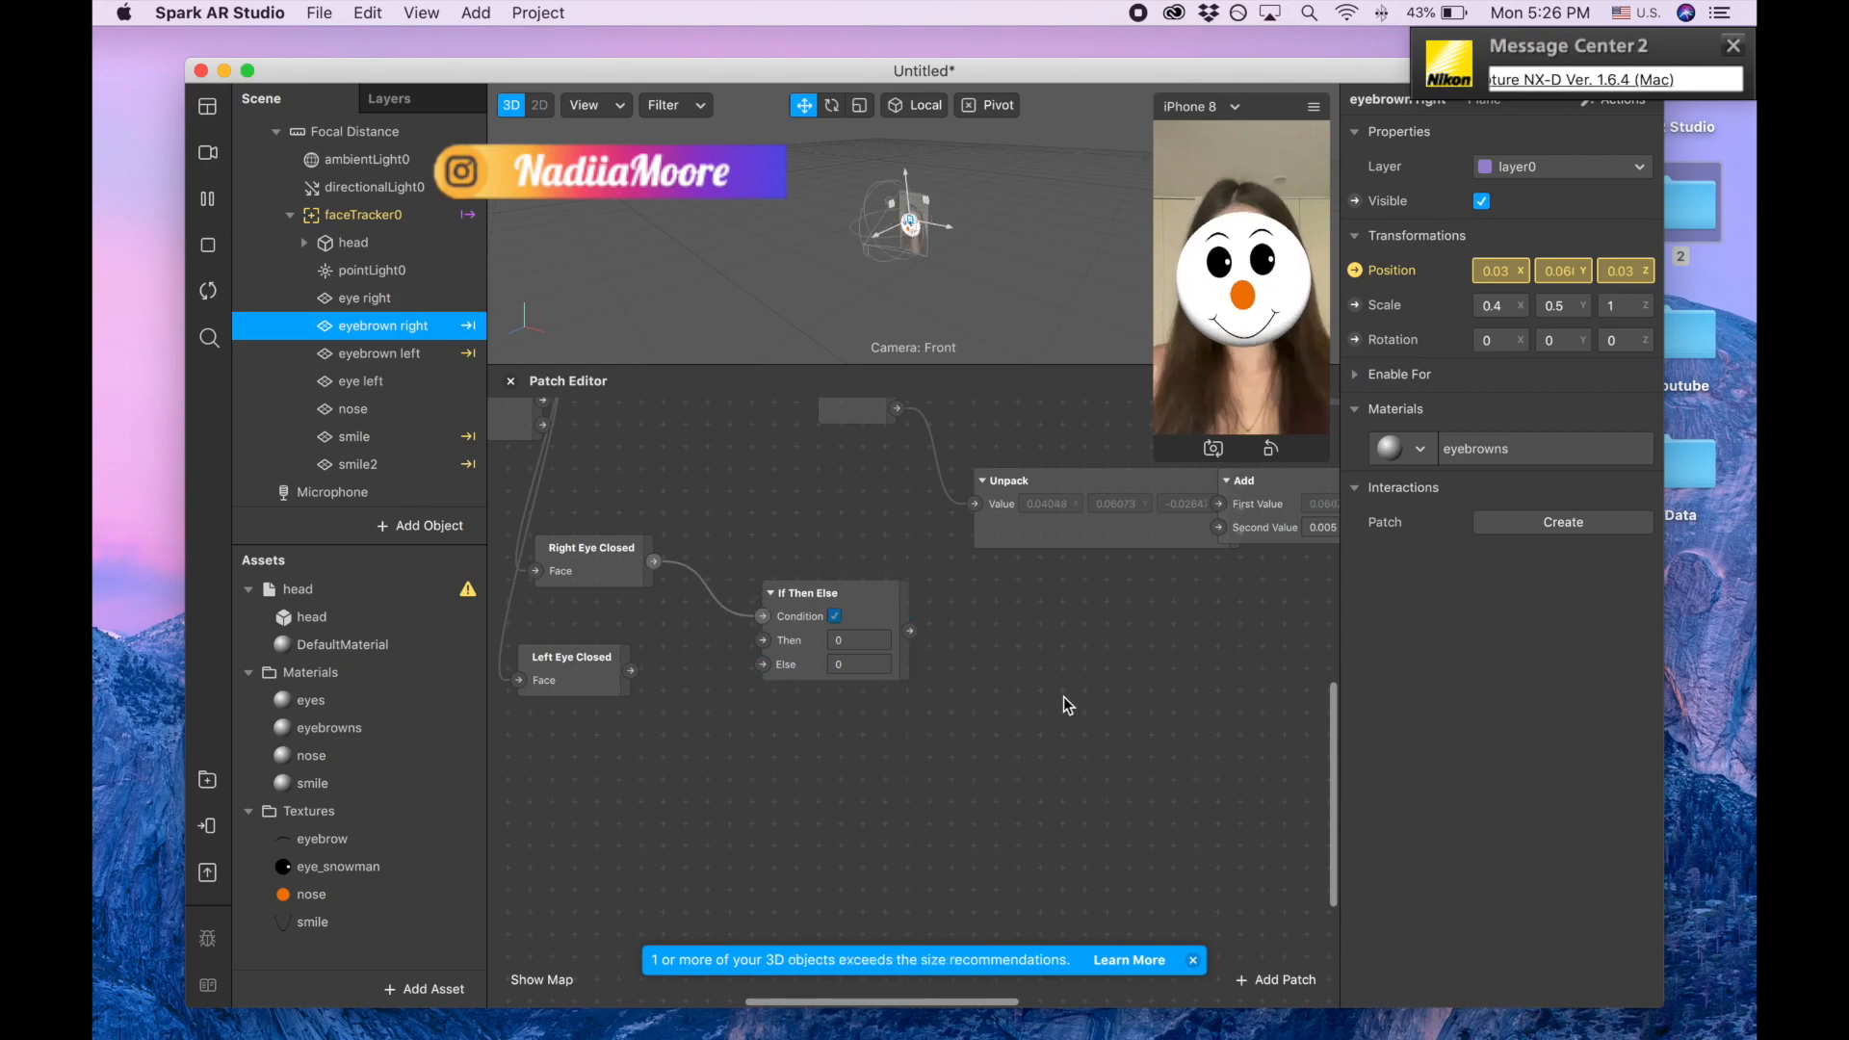
scroll(1071, 624, "down", 5)
scroll(1002, 626, "up", 5)
scroll(884, 640, "down", 5)
scroll(884, 639, "up", 3)
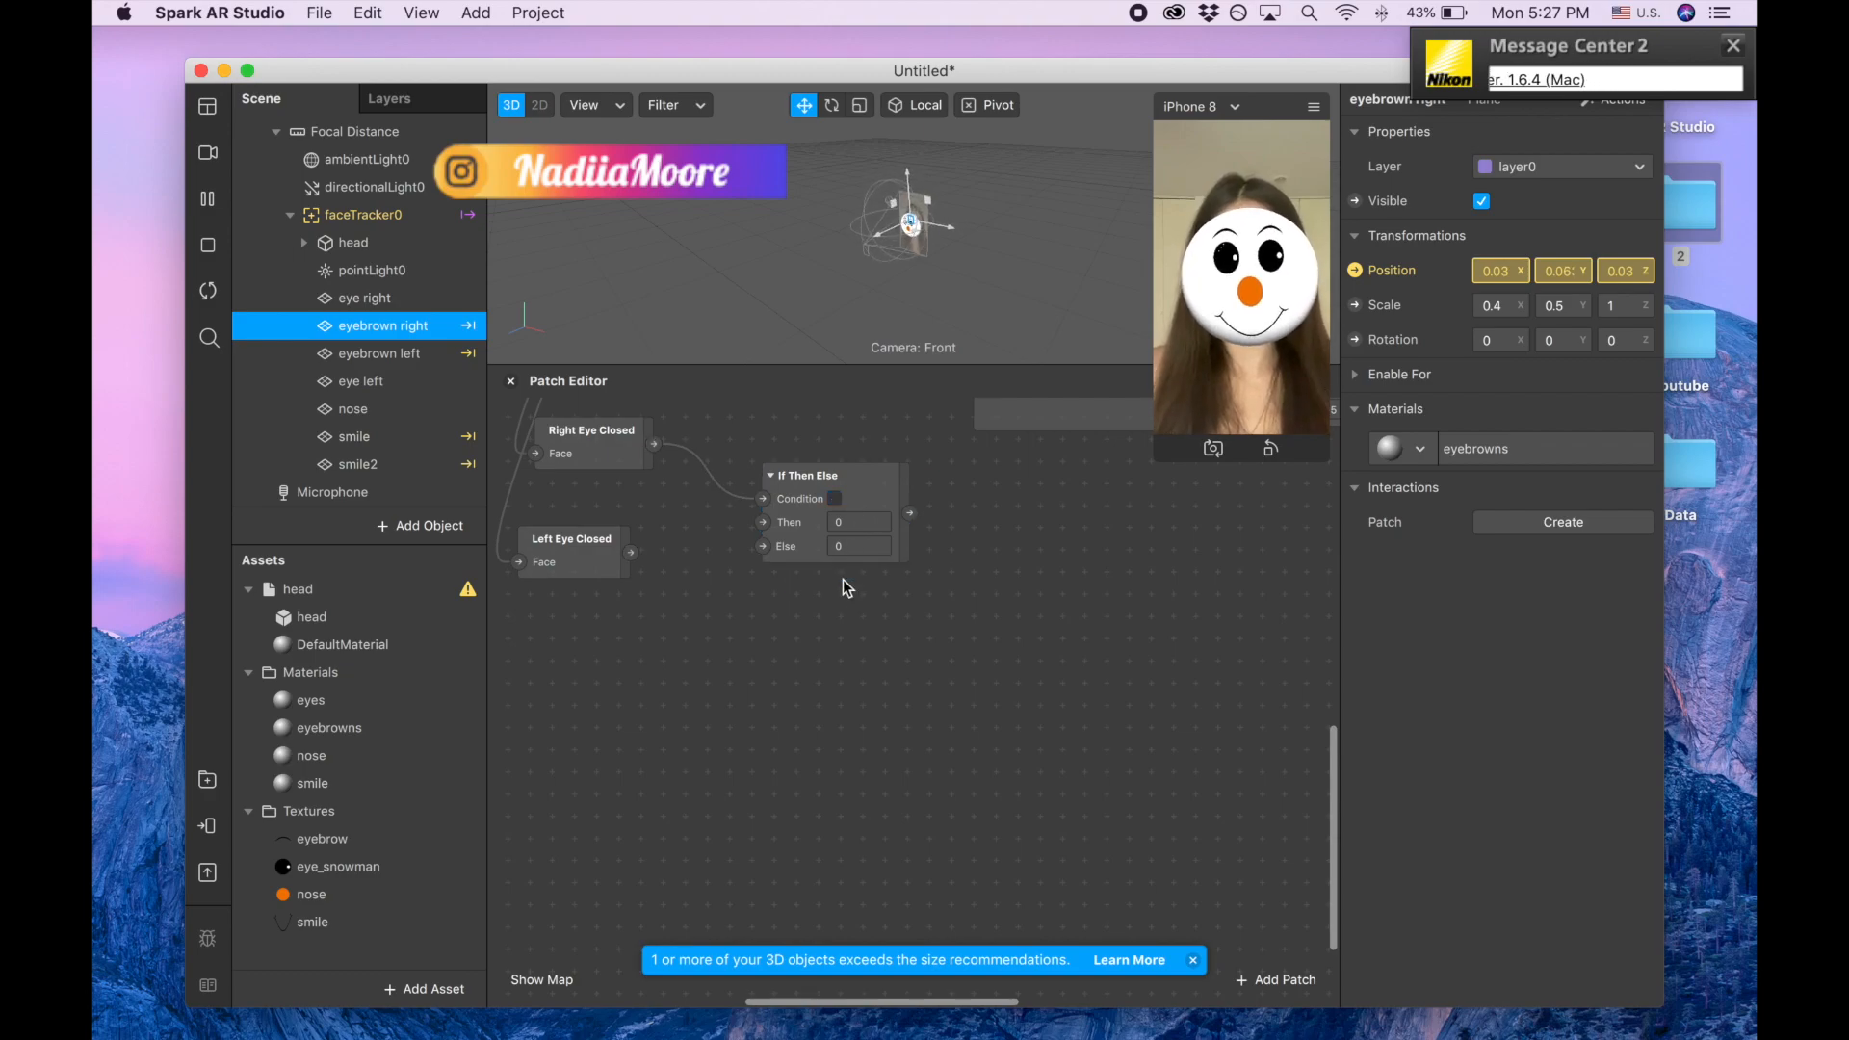
left_click(870, 482)
left_click(842, 578)
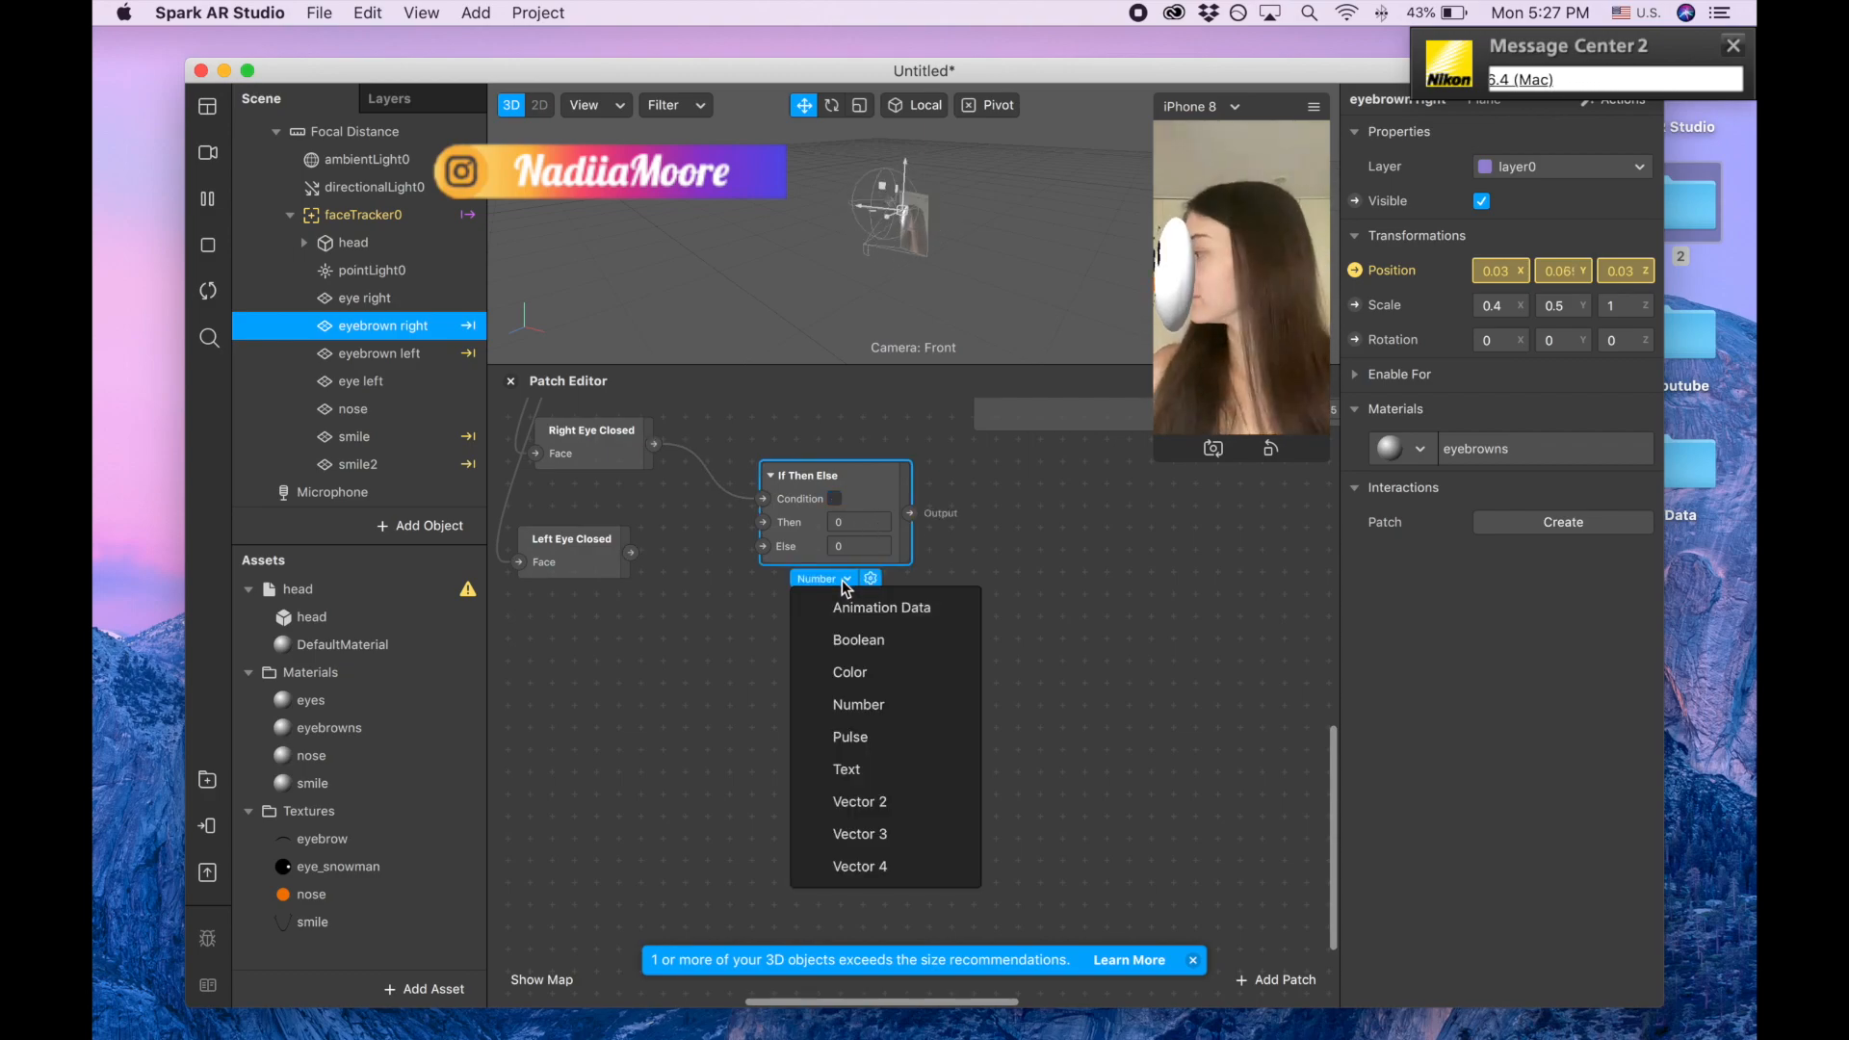
left_click(892, 831)
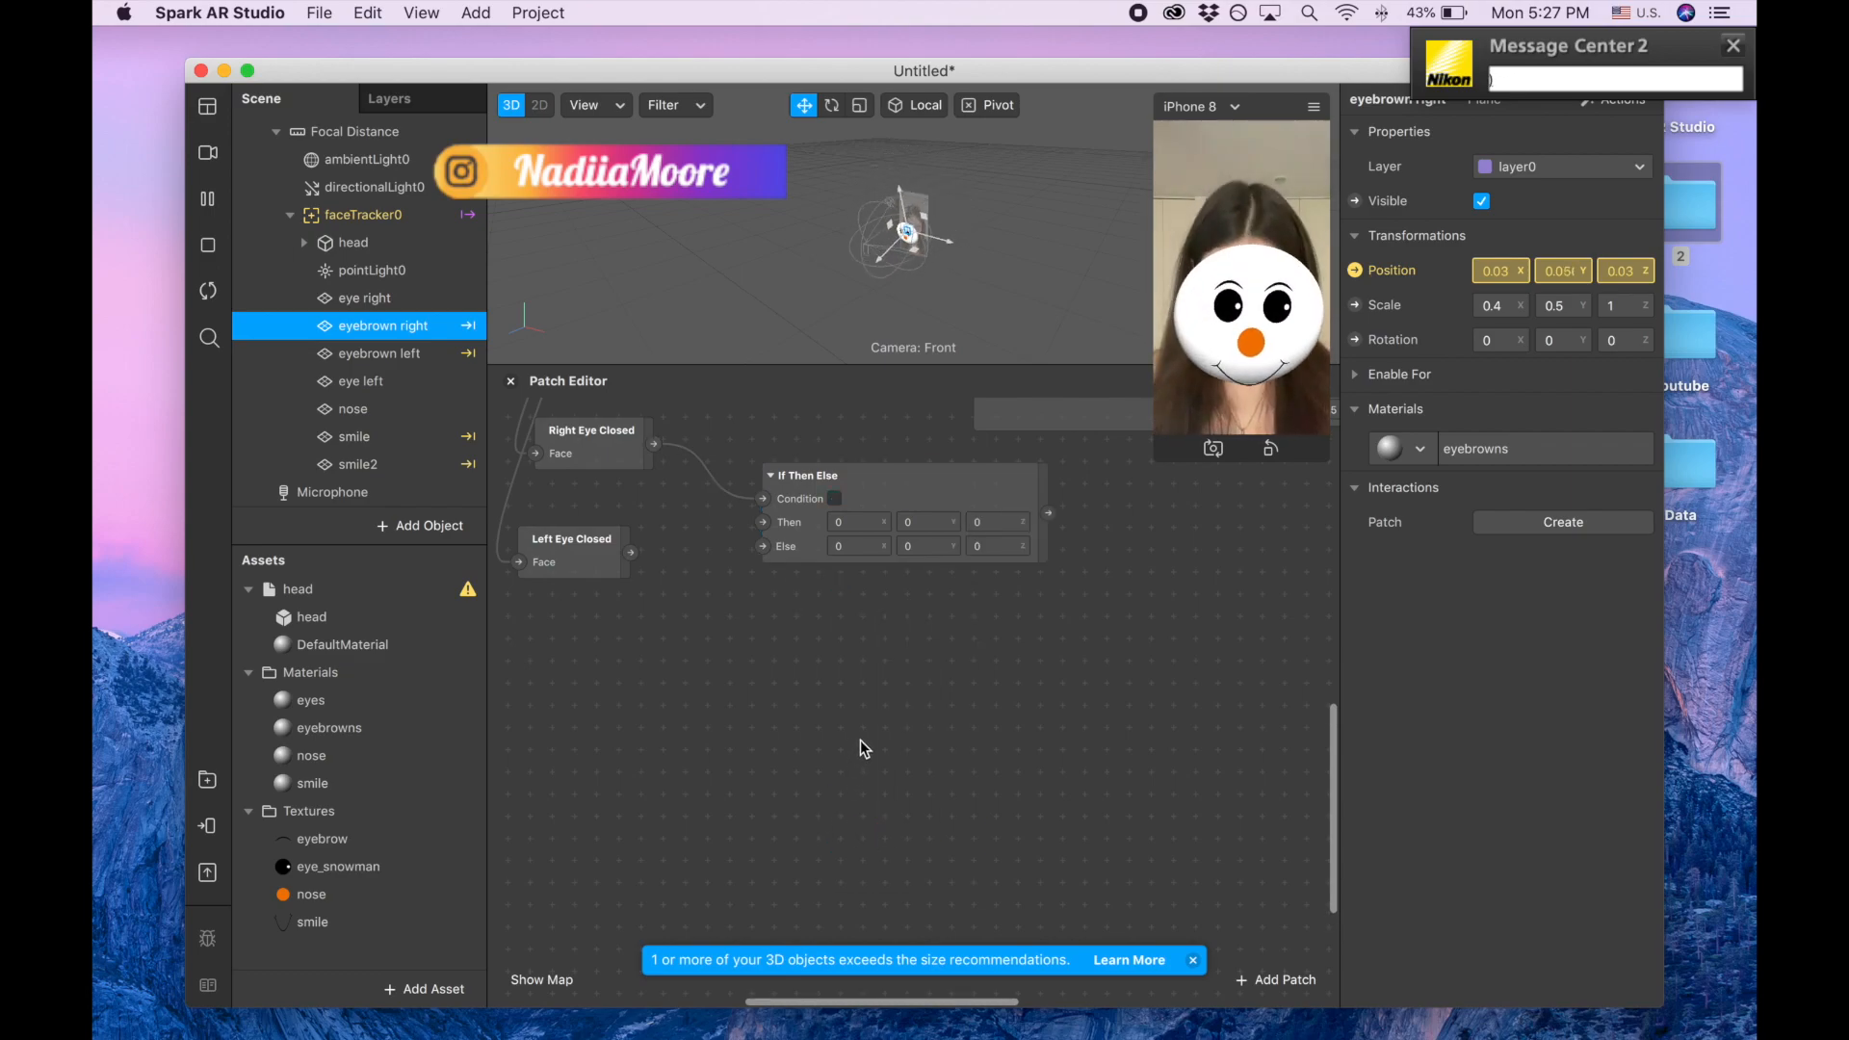
- Select the eye right plane and check its Scale values for use in the If Then Else patch
scroll(859, 736, "up", 5)
scroll(859, 736, "right", 5)
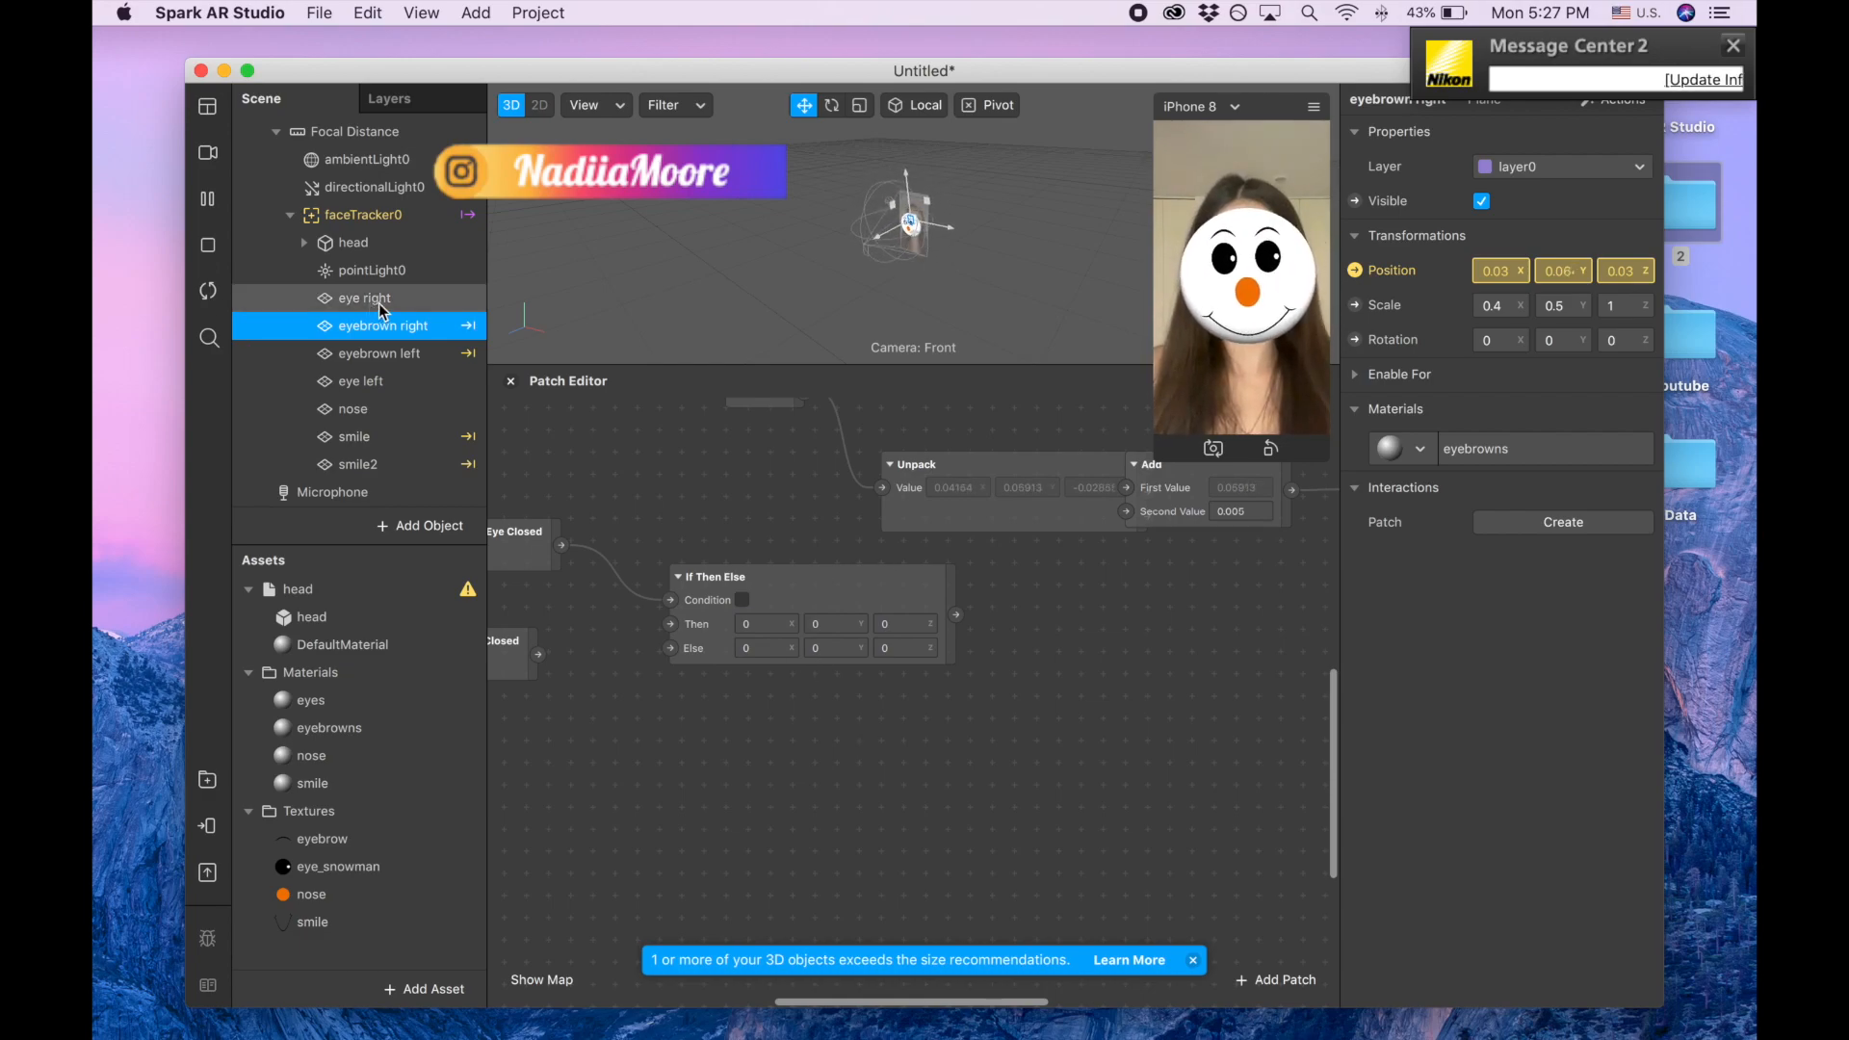
scroll(566, 638, "left", 3)
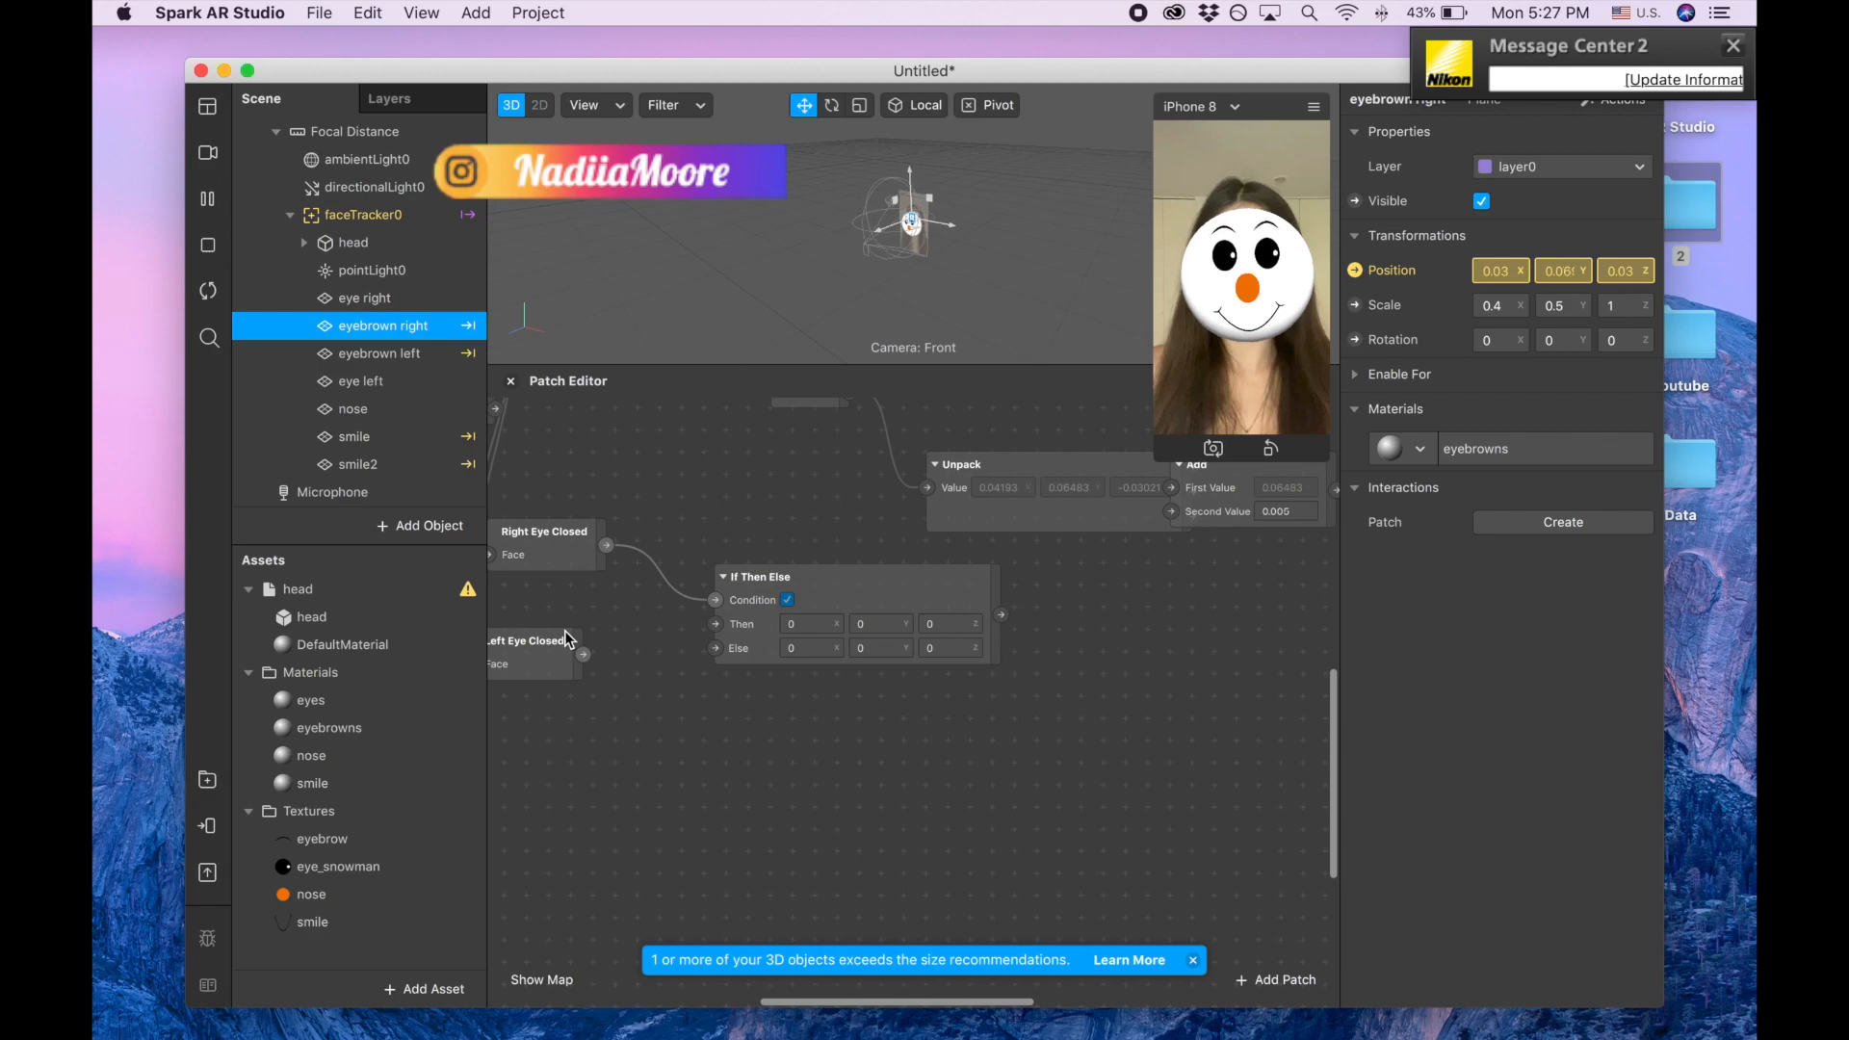
left_click(385, 301)
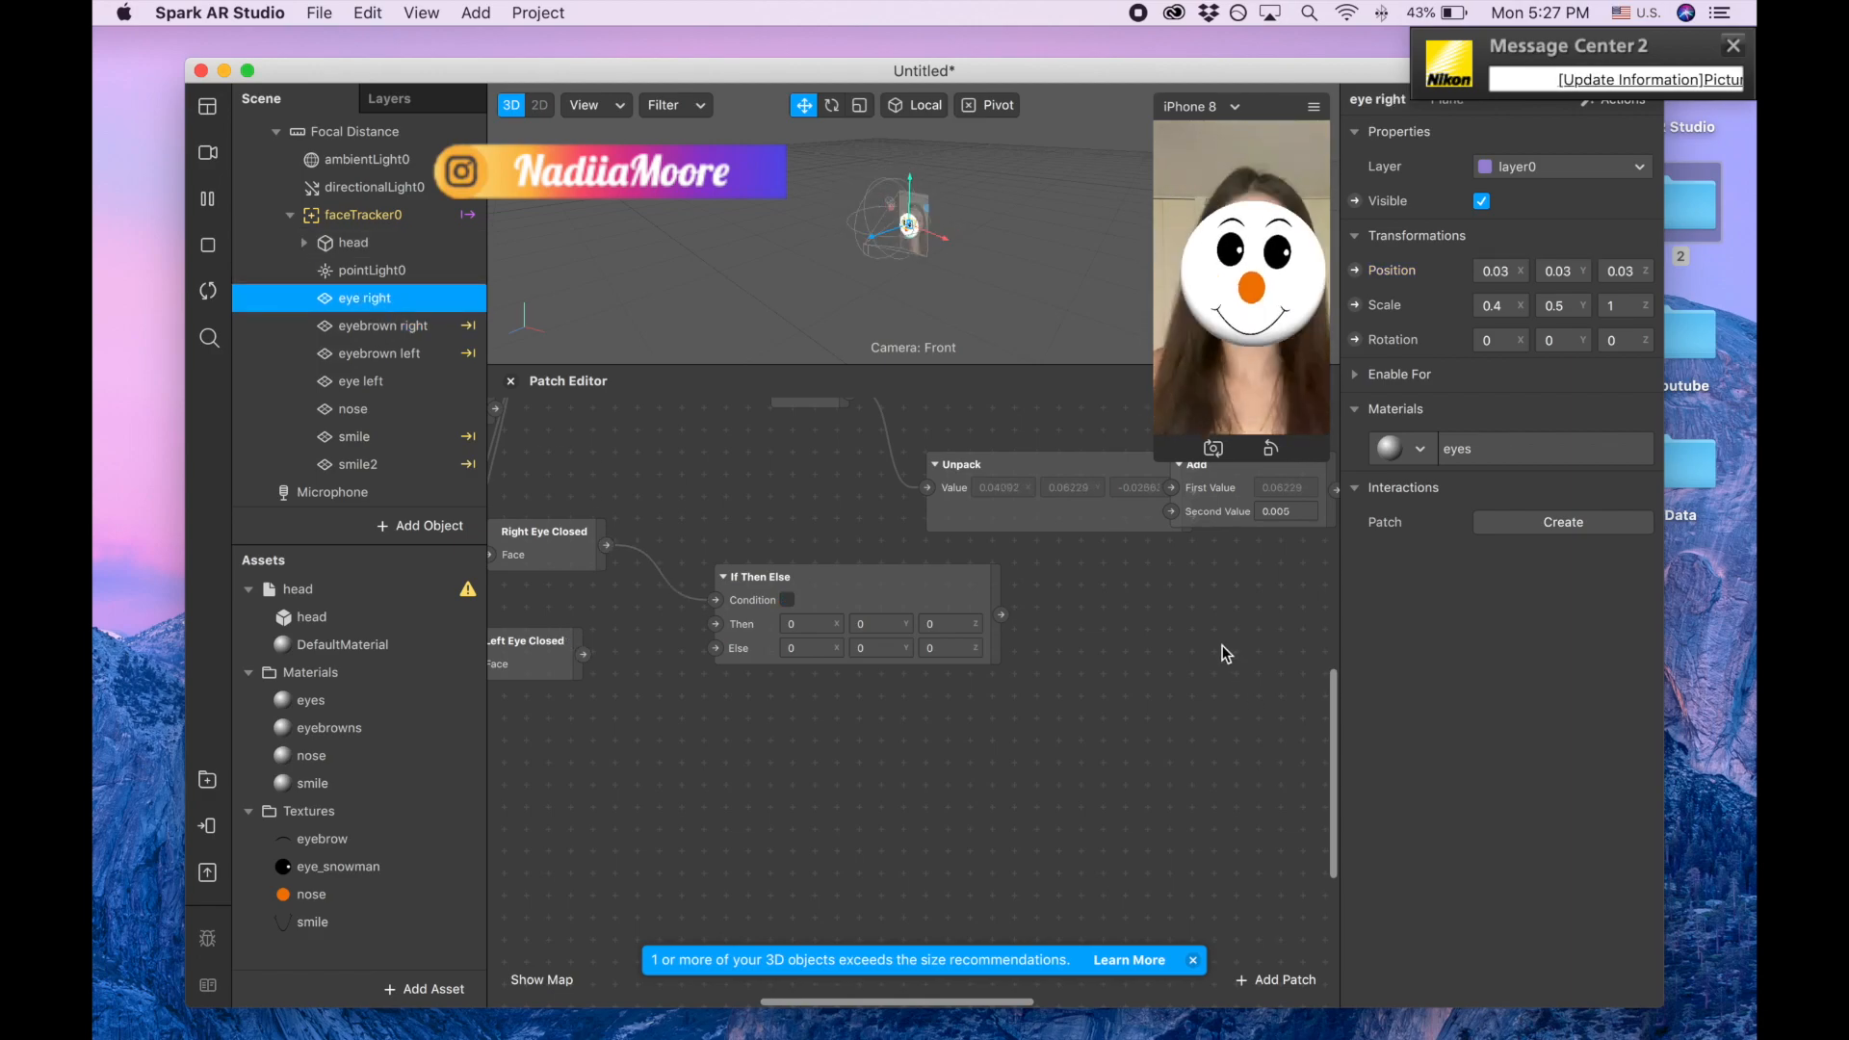
scroll(1222, 645, "right", 4)
scroll(1222, 646, "left", 2)
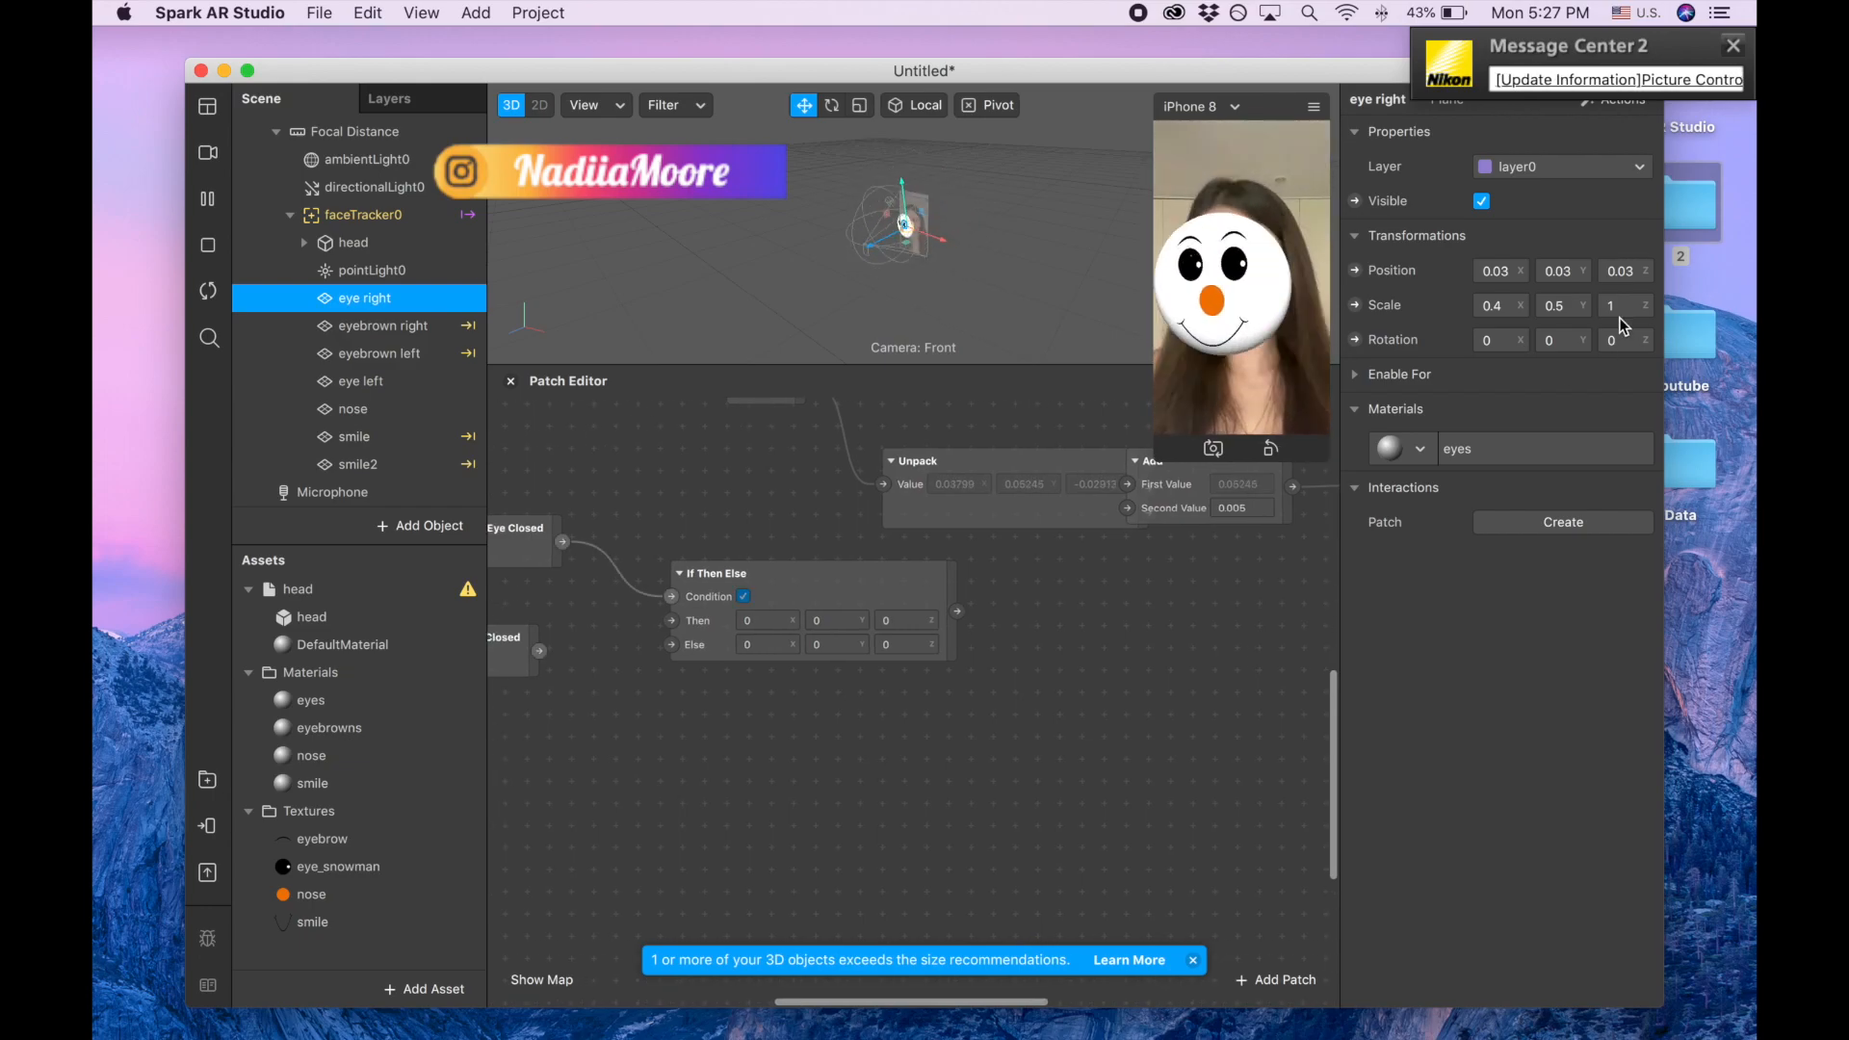
- Set the If Then Else patch's Then vector to 0.4, 0.05 and 1
left_click(768, 643)
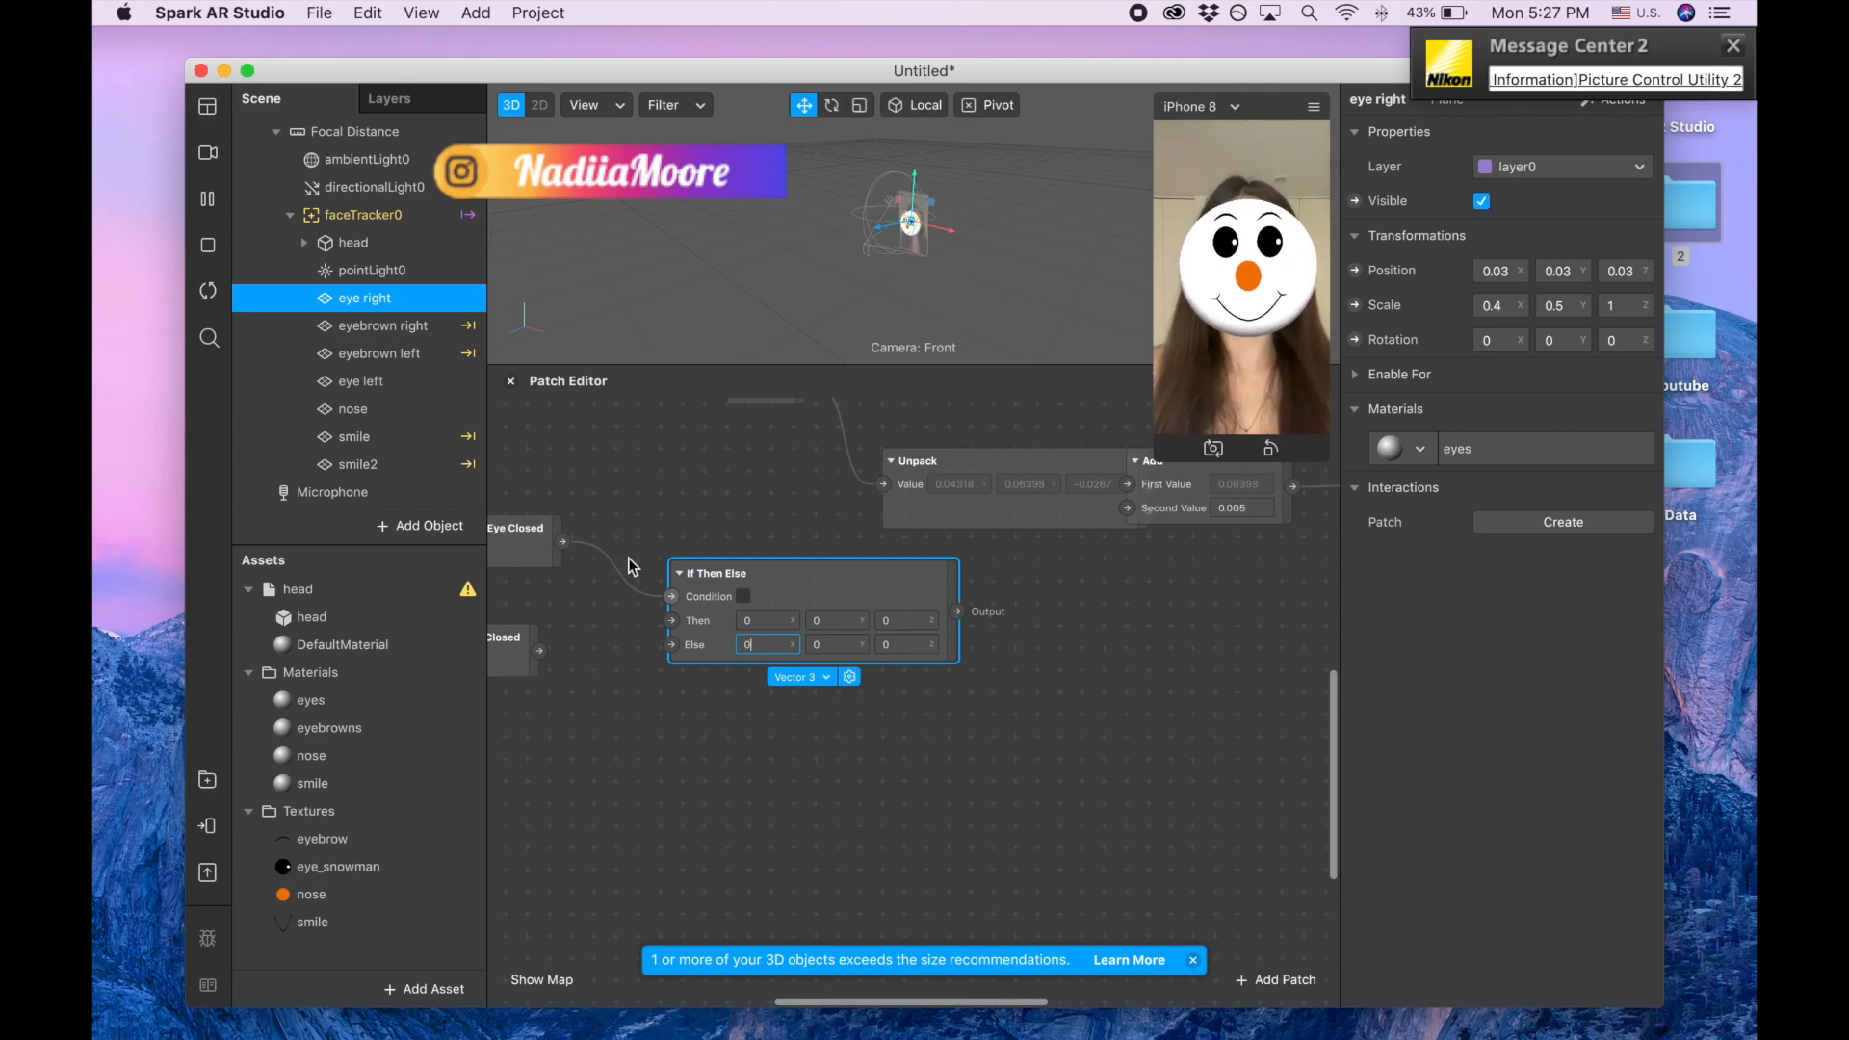
scroll(533, 541, "left", 4)
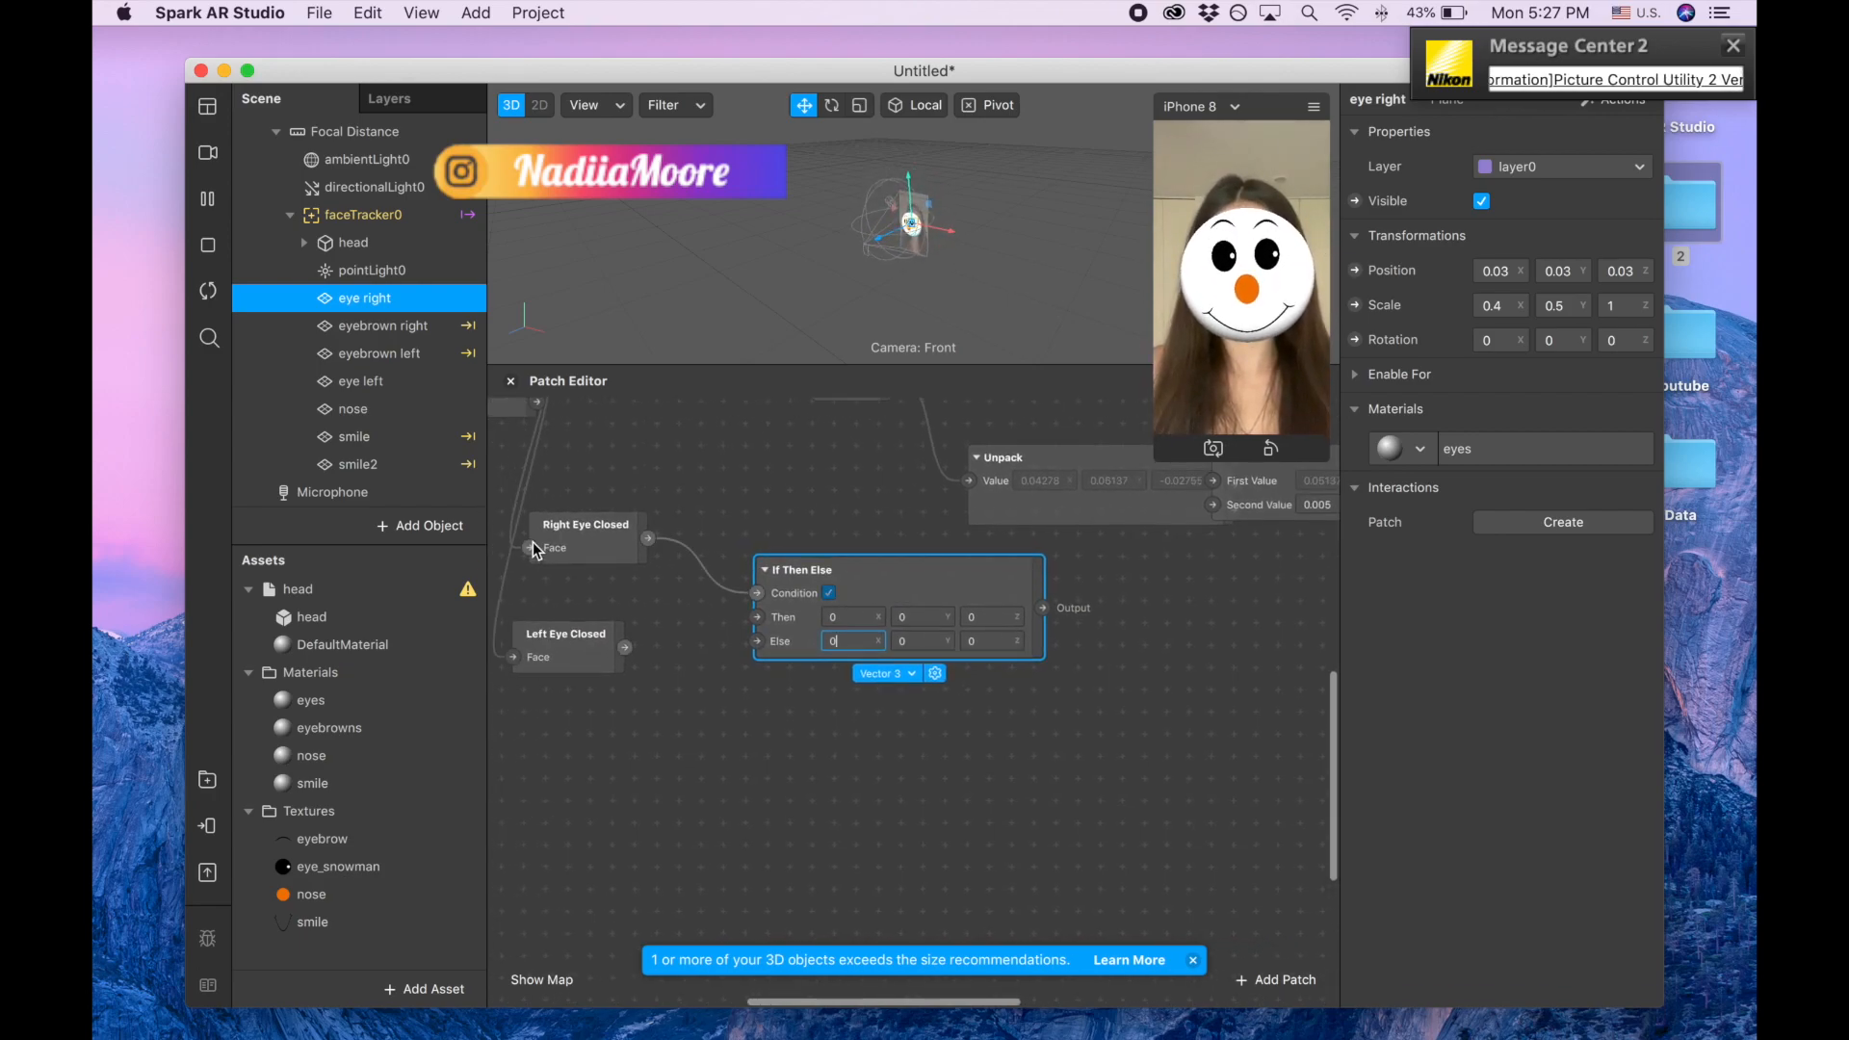
scroll(607, 530, "left", 2)
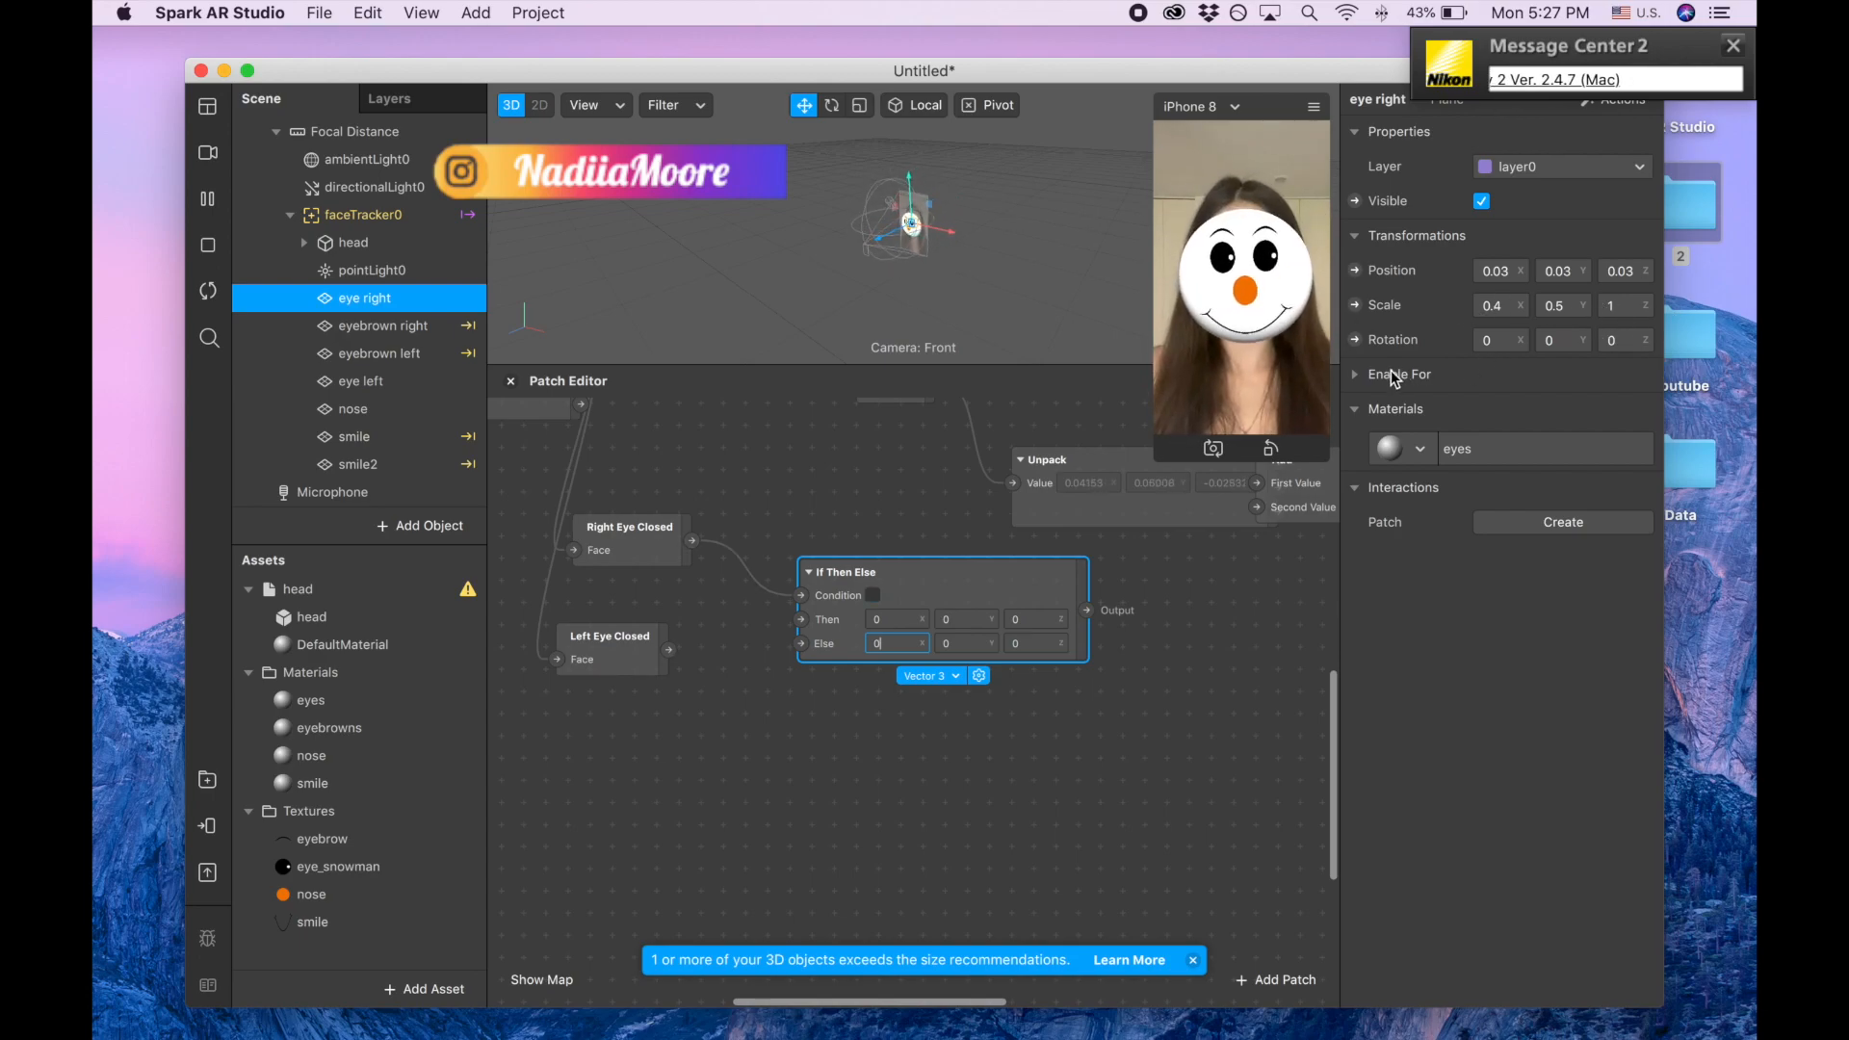
left_click(898, 621)
type(".4")
left_click(969, 621)
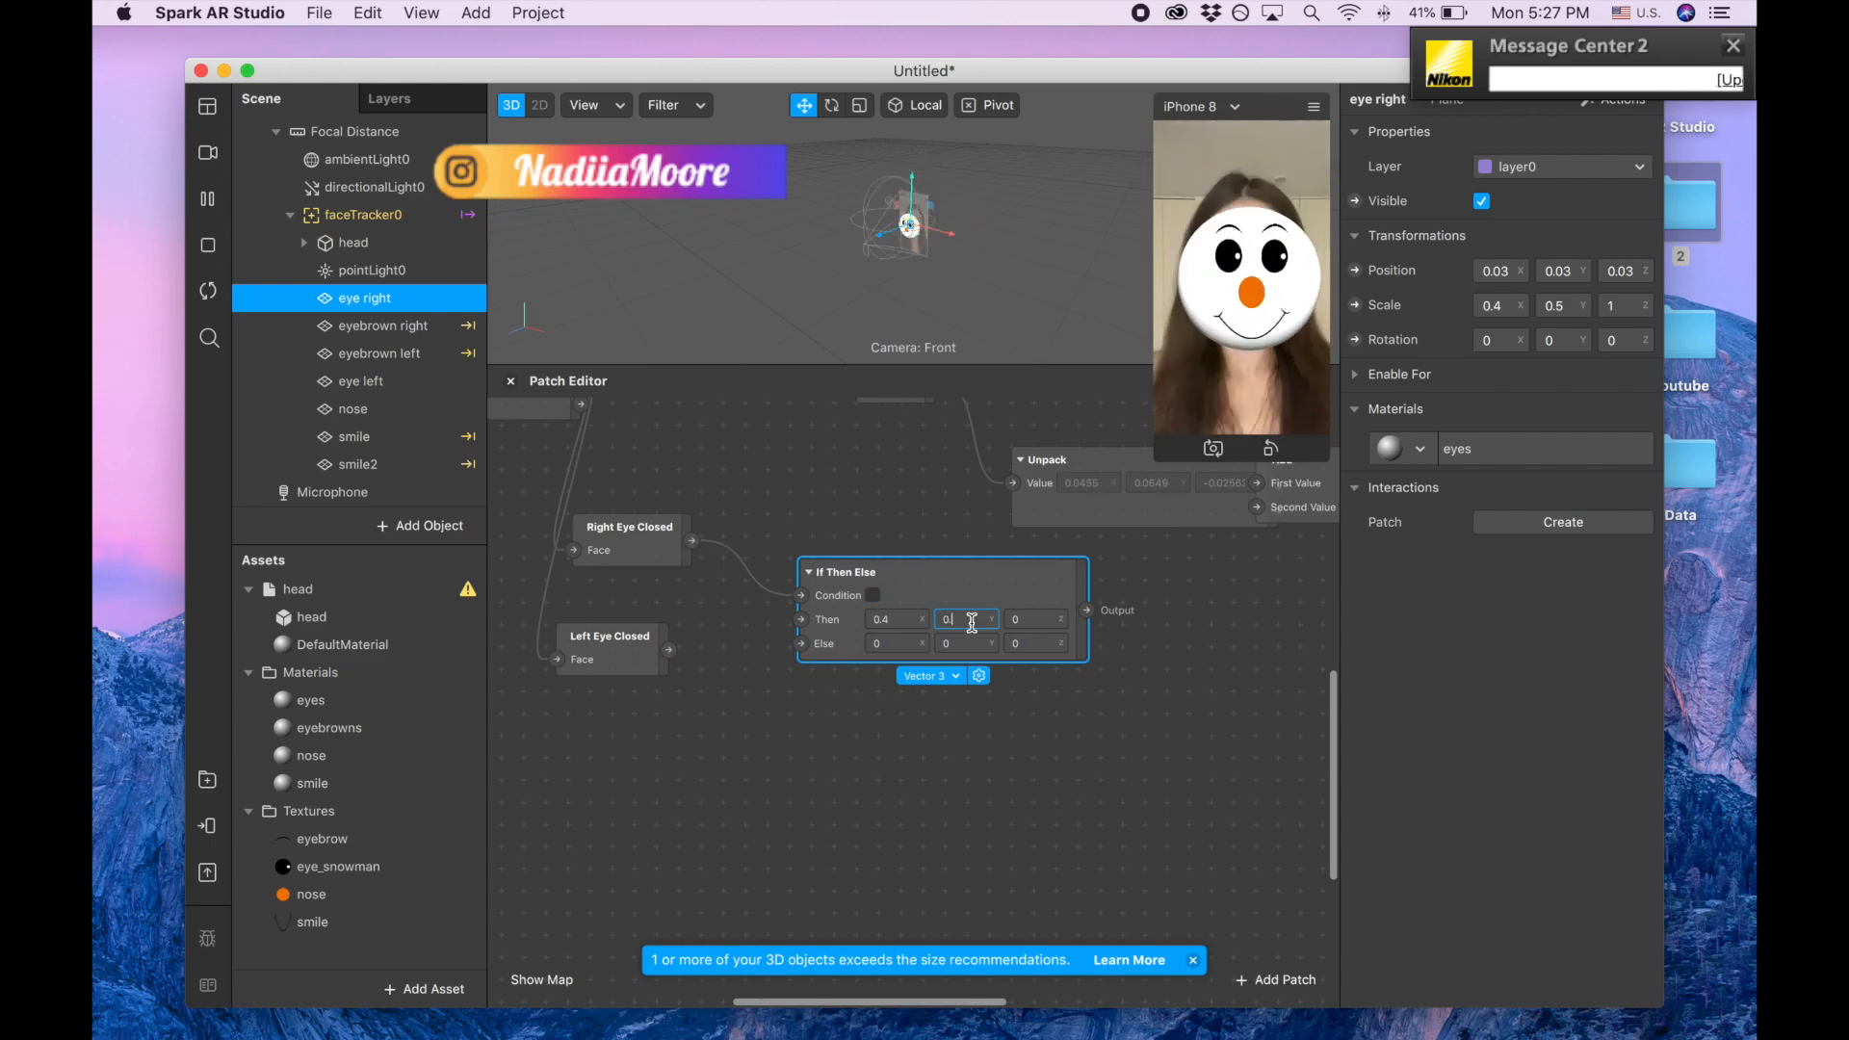
type(".05")
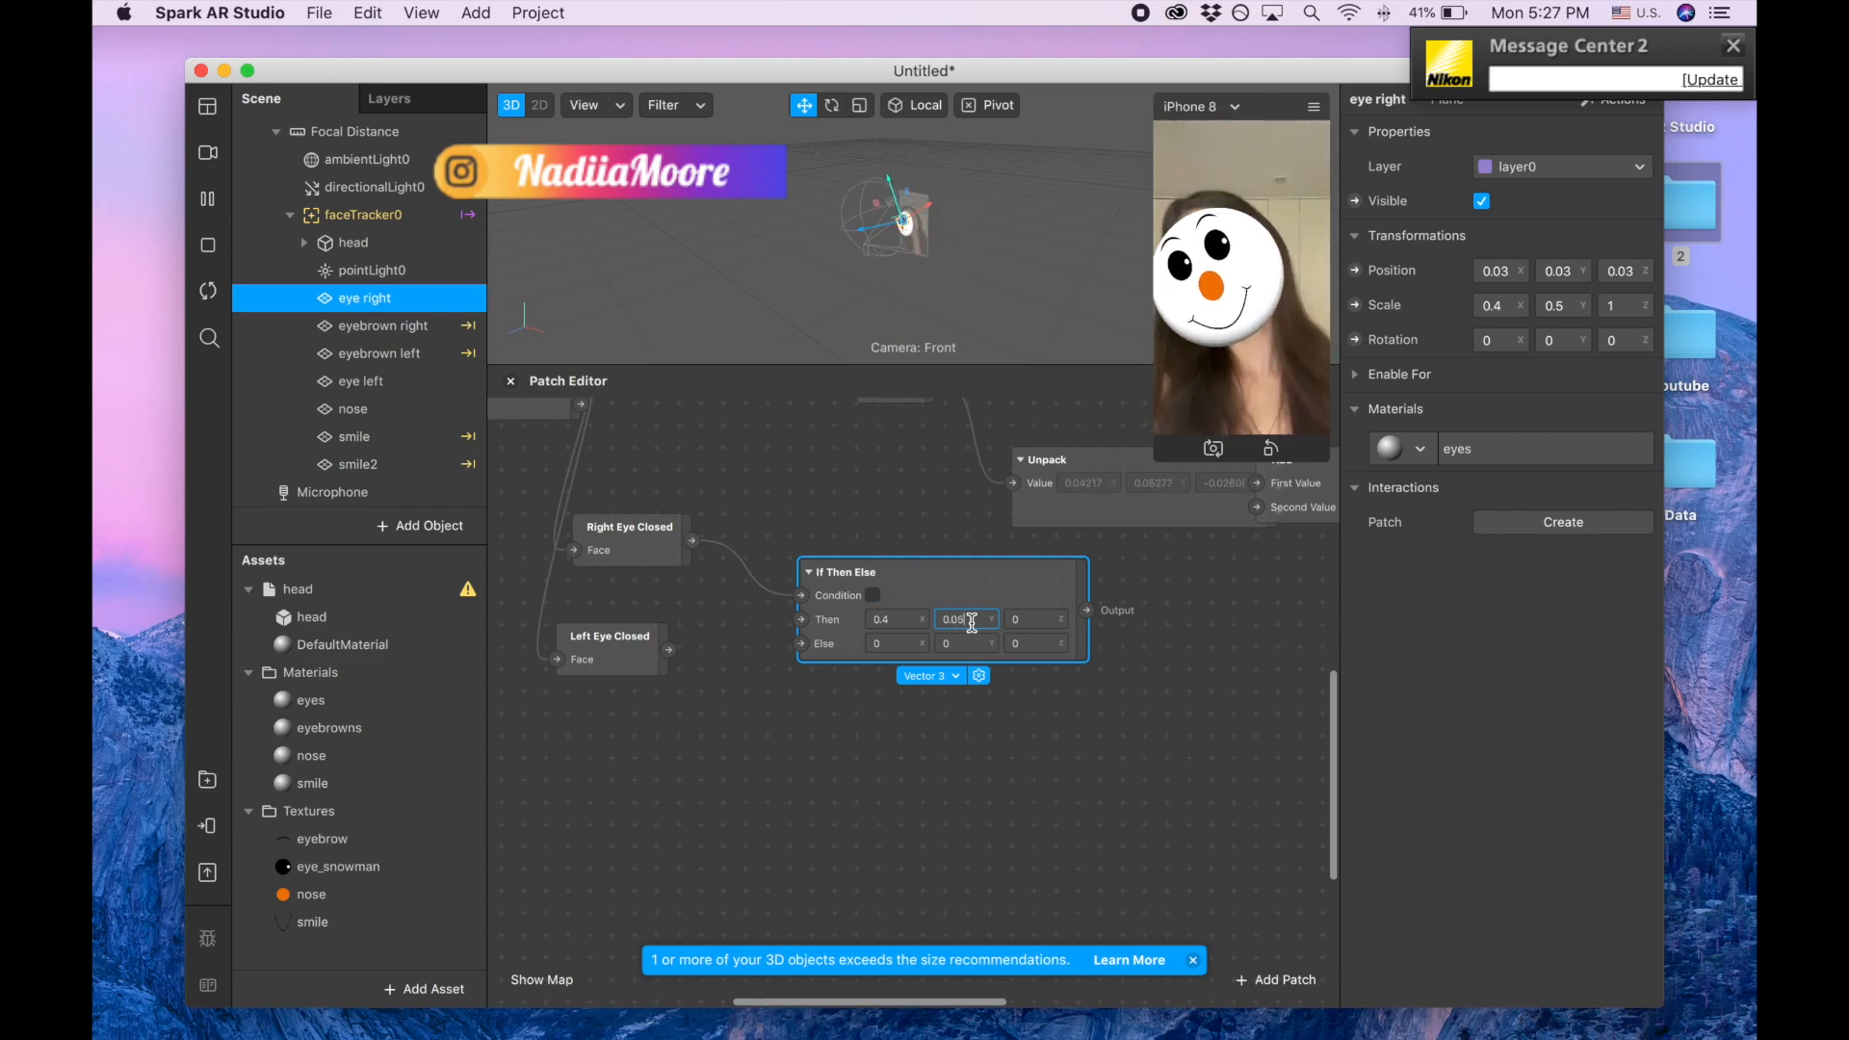
left_click(1037, 619)
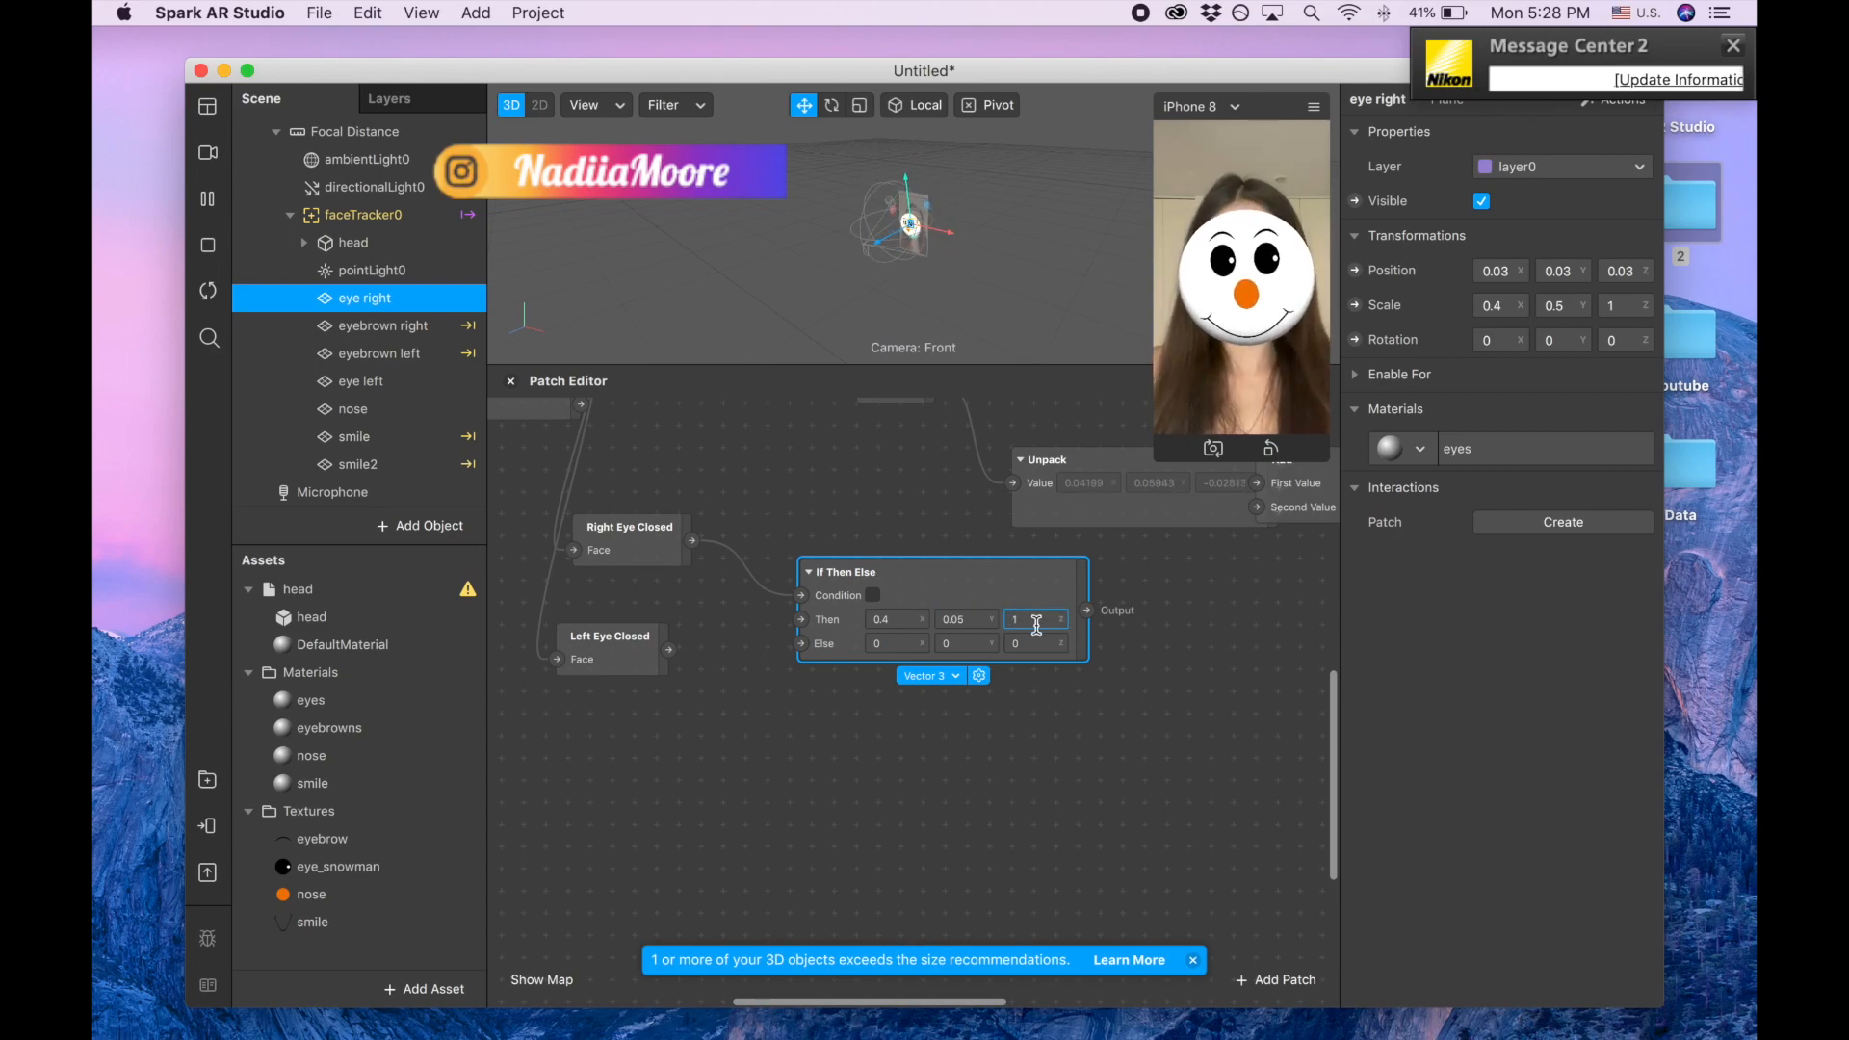
left_click(1078, 722)
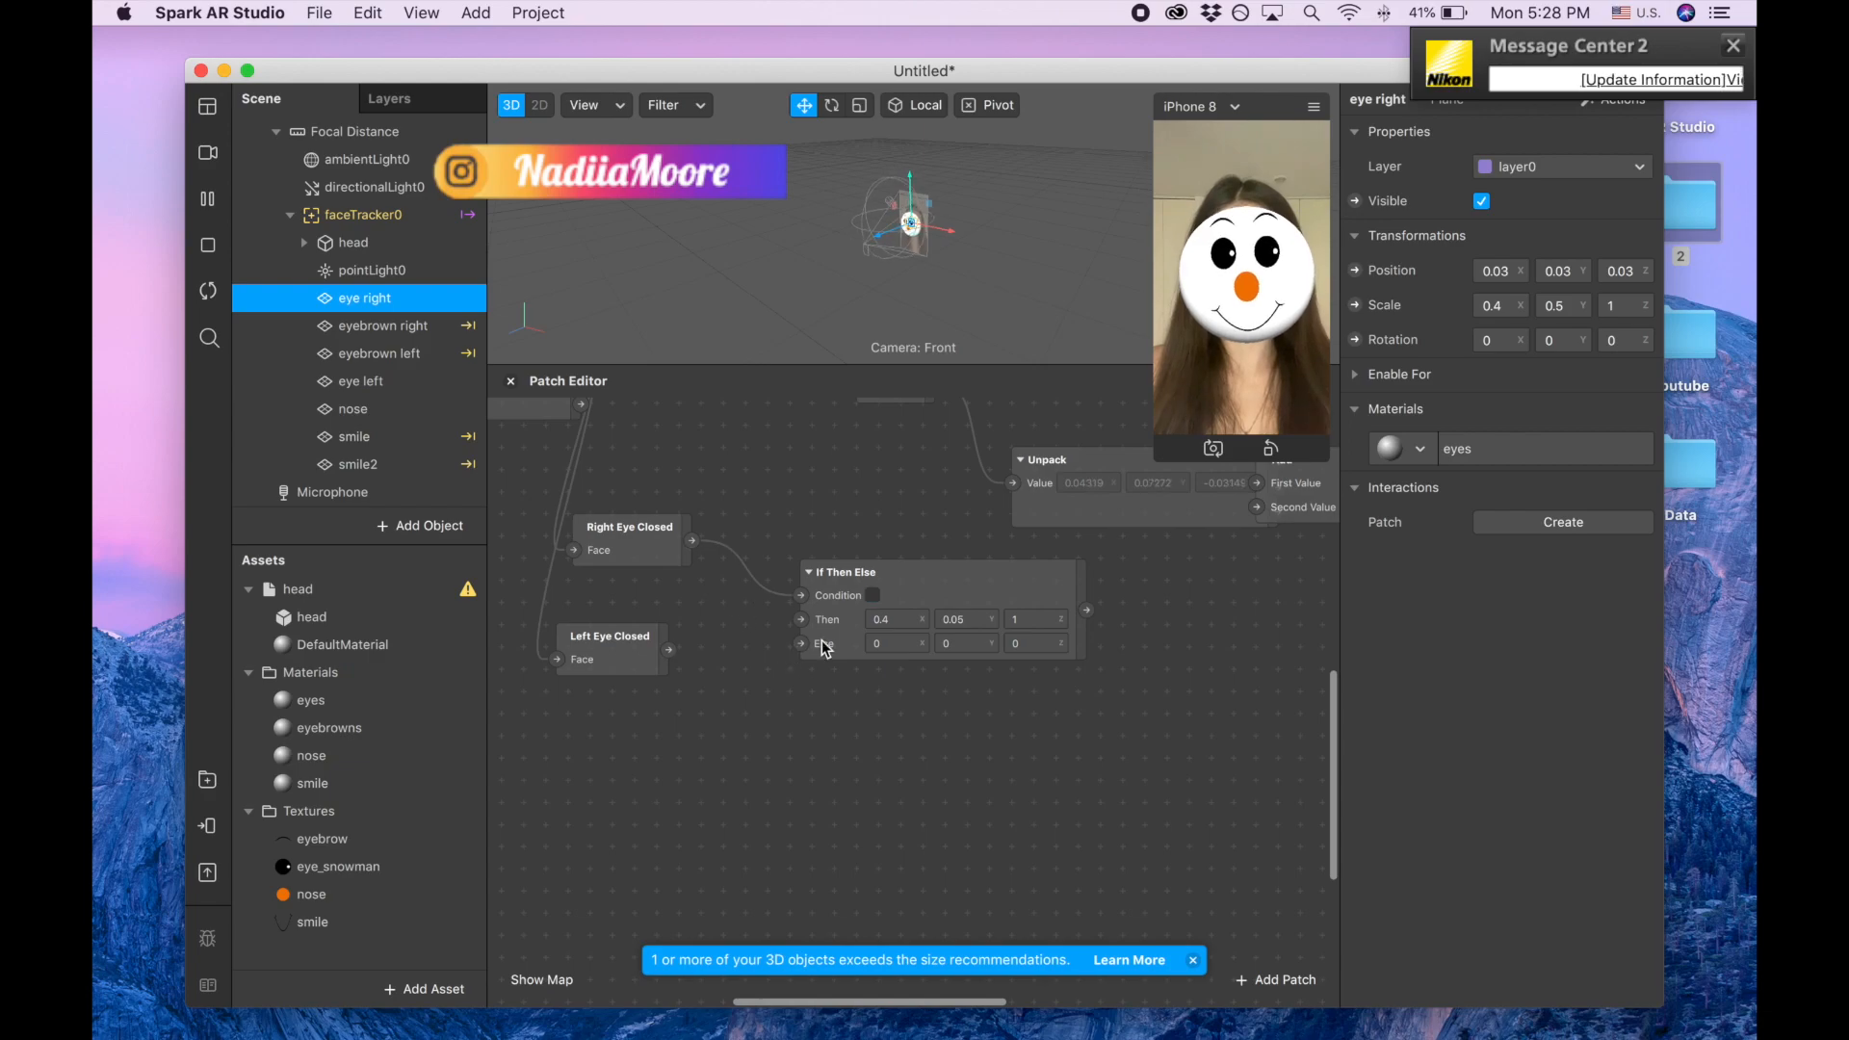
- Set the If Then Else patch's Else vector to 0.4, 0.5 and 1
left_click(909, 643)
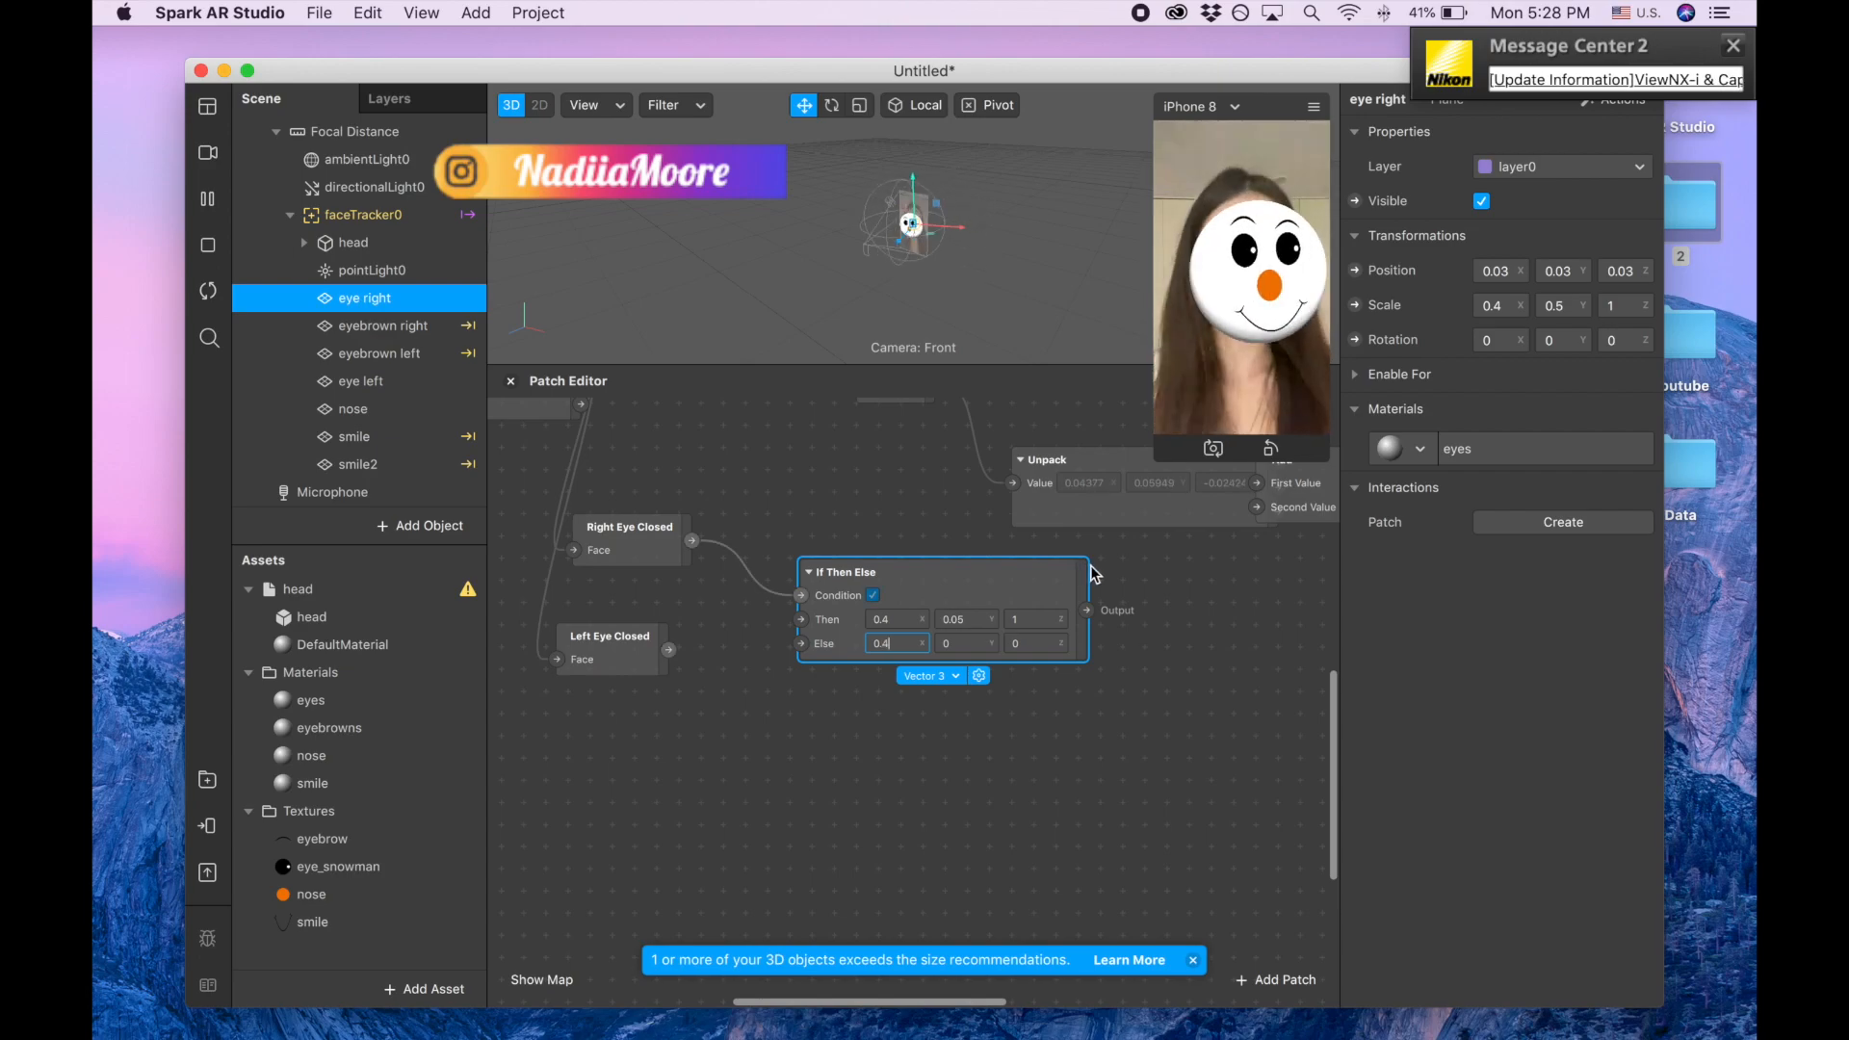
left_click(963, 643)
type(".5")
left_click(1040, 641)
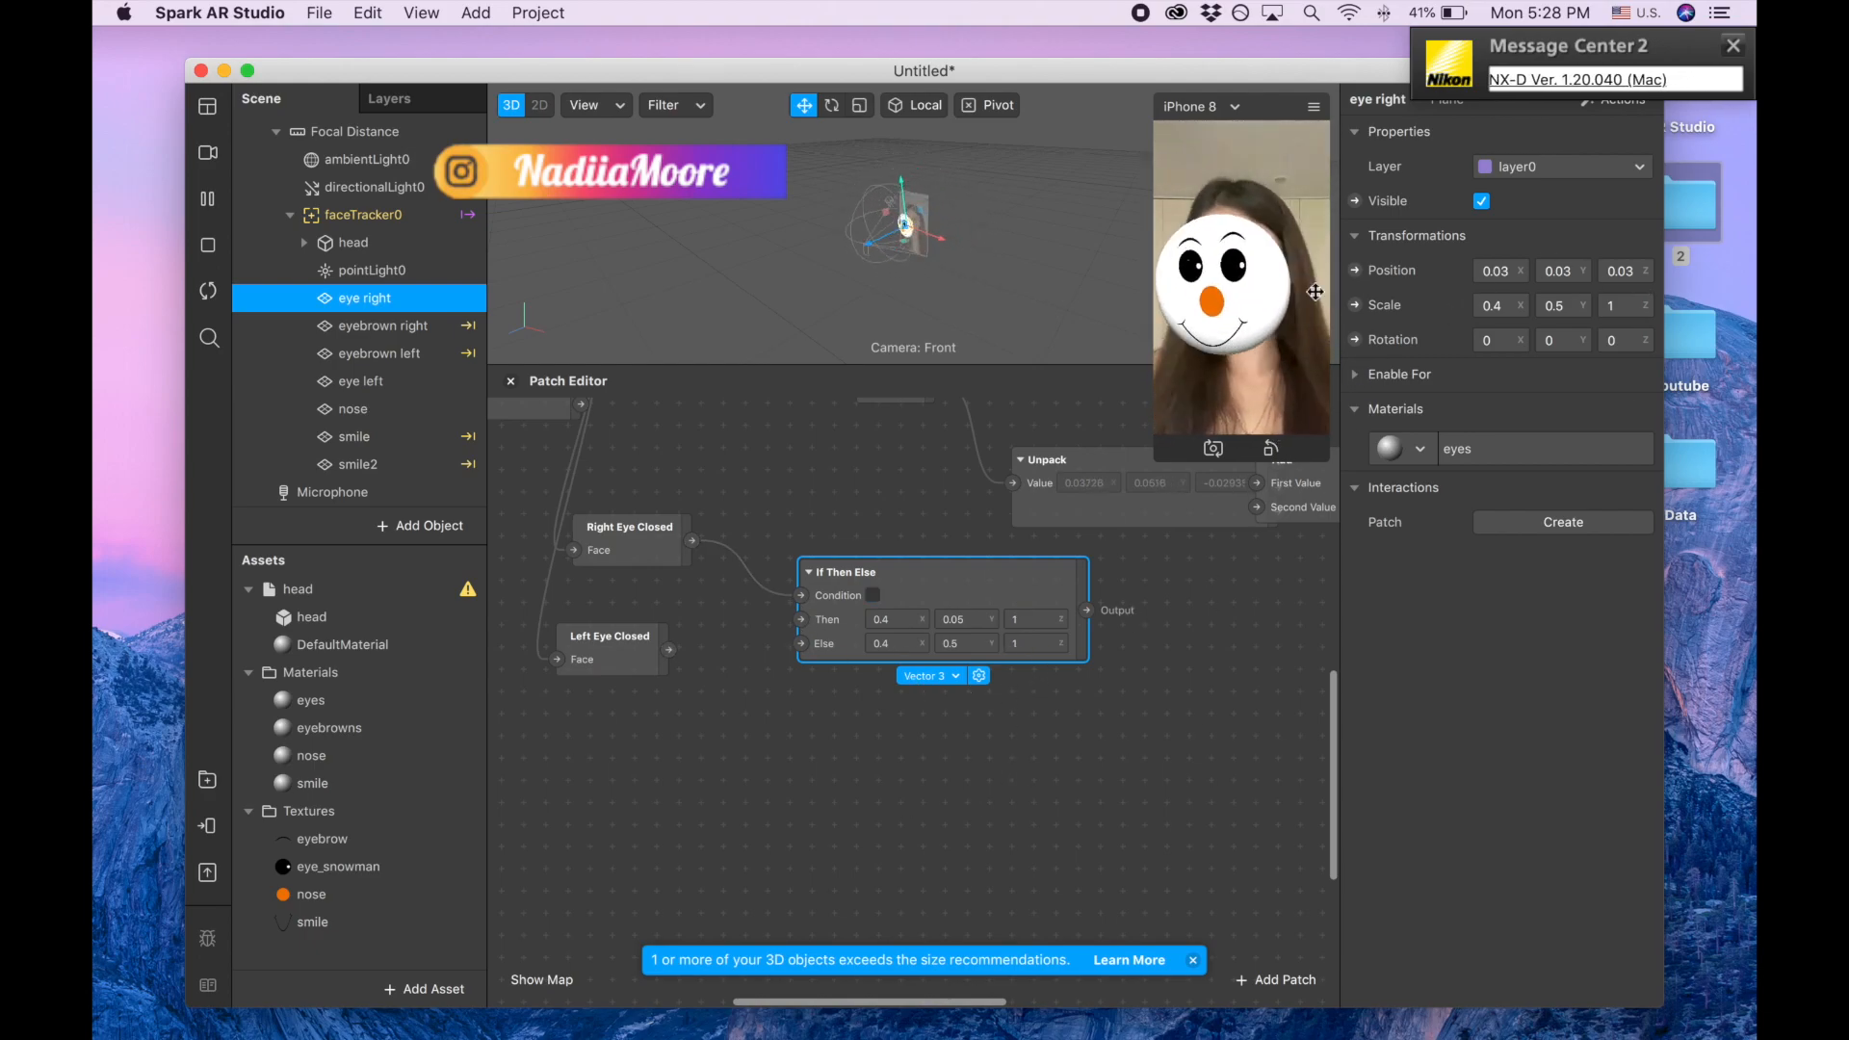
- Create a 3D Scale patch for eye right beside the If Then Else patch and connect the patch's Output to it
left_click(1355, 304)
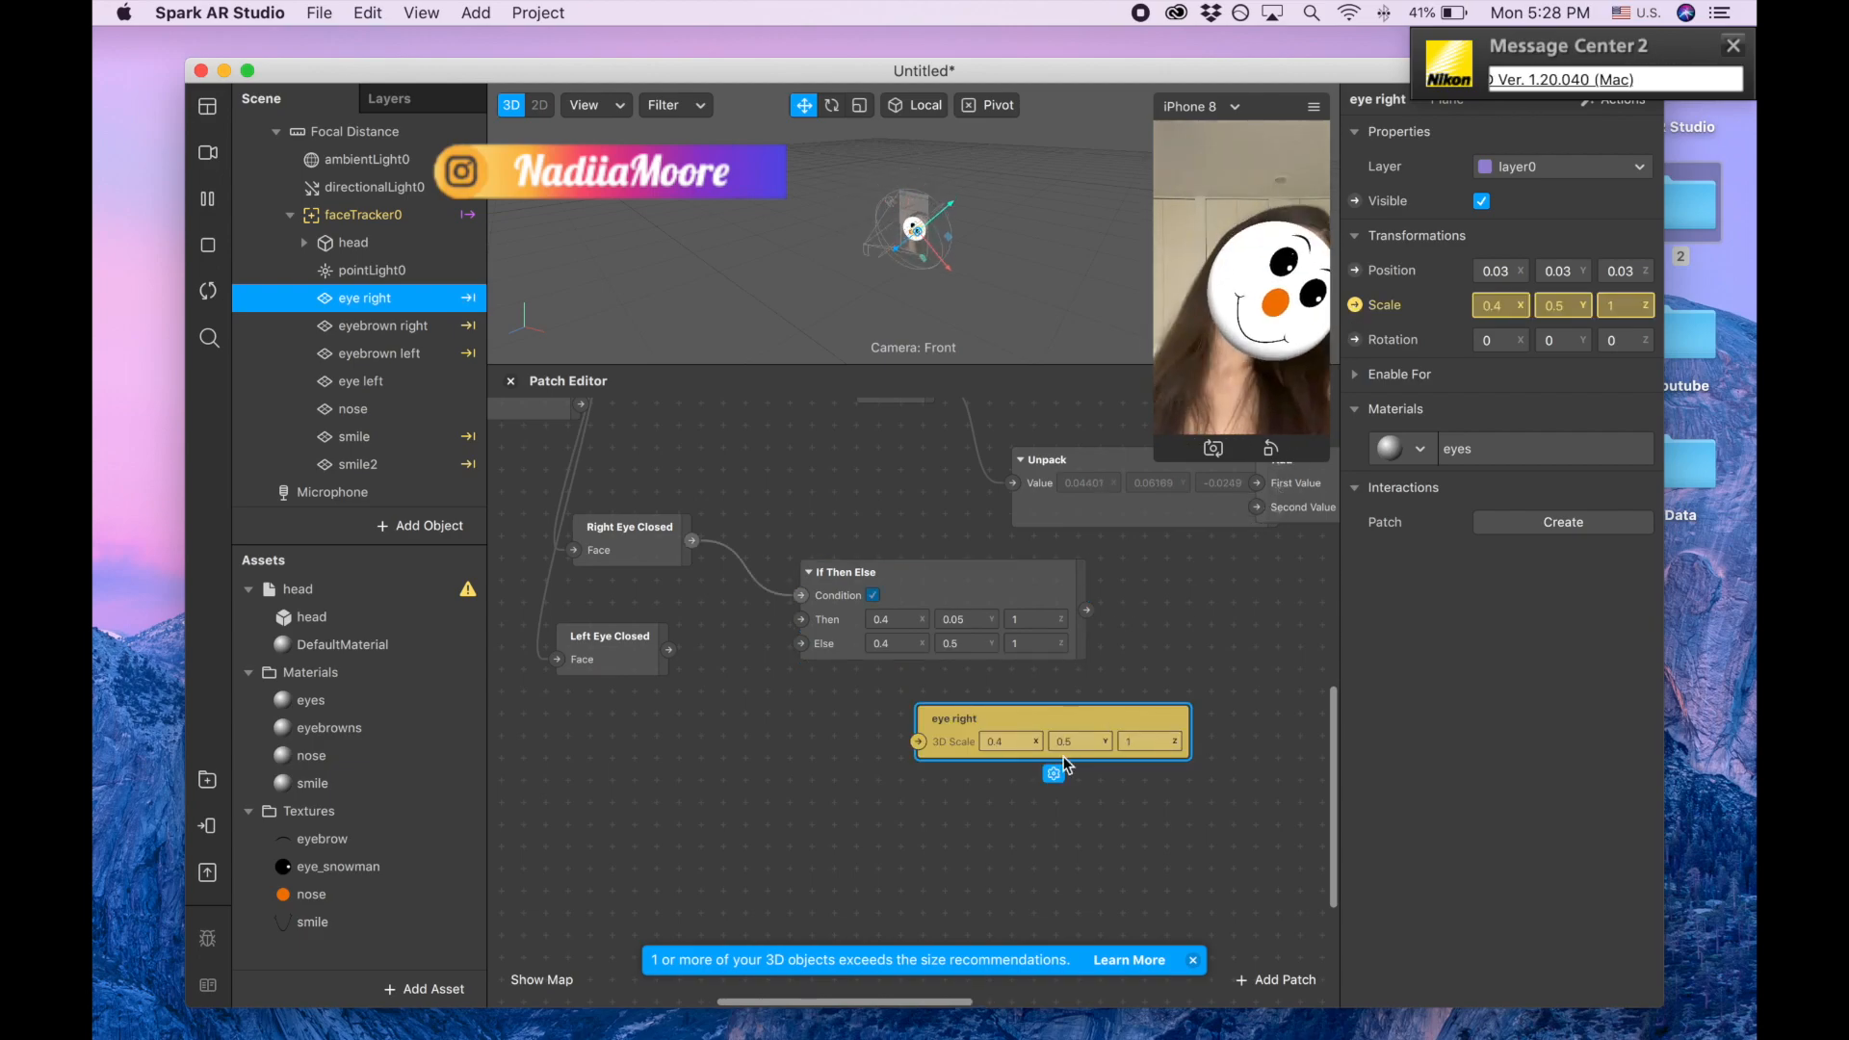
left_click_drag(1091, 721, 1362, 568)
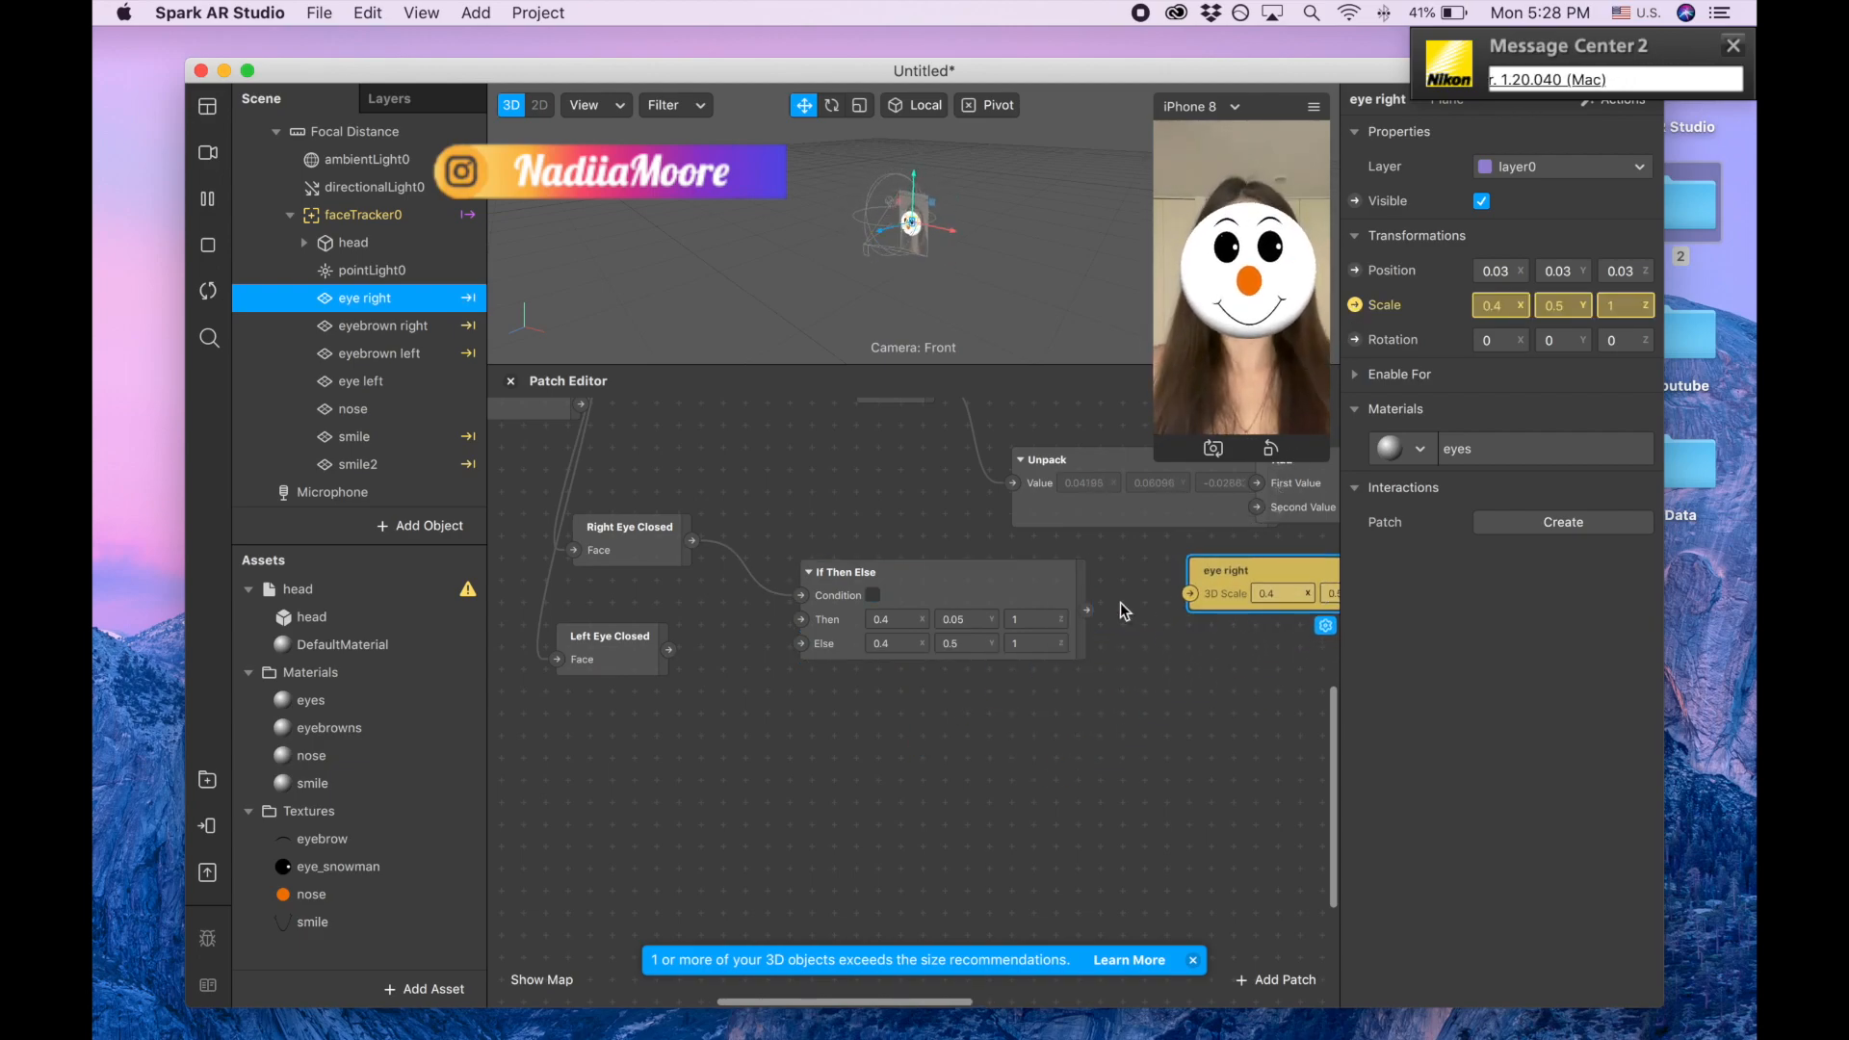
left_click_drag(1105, 603, 1192, 595)
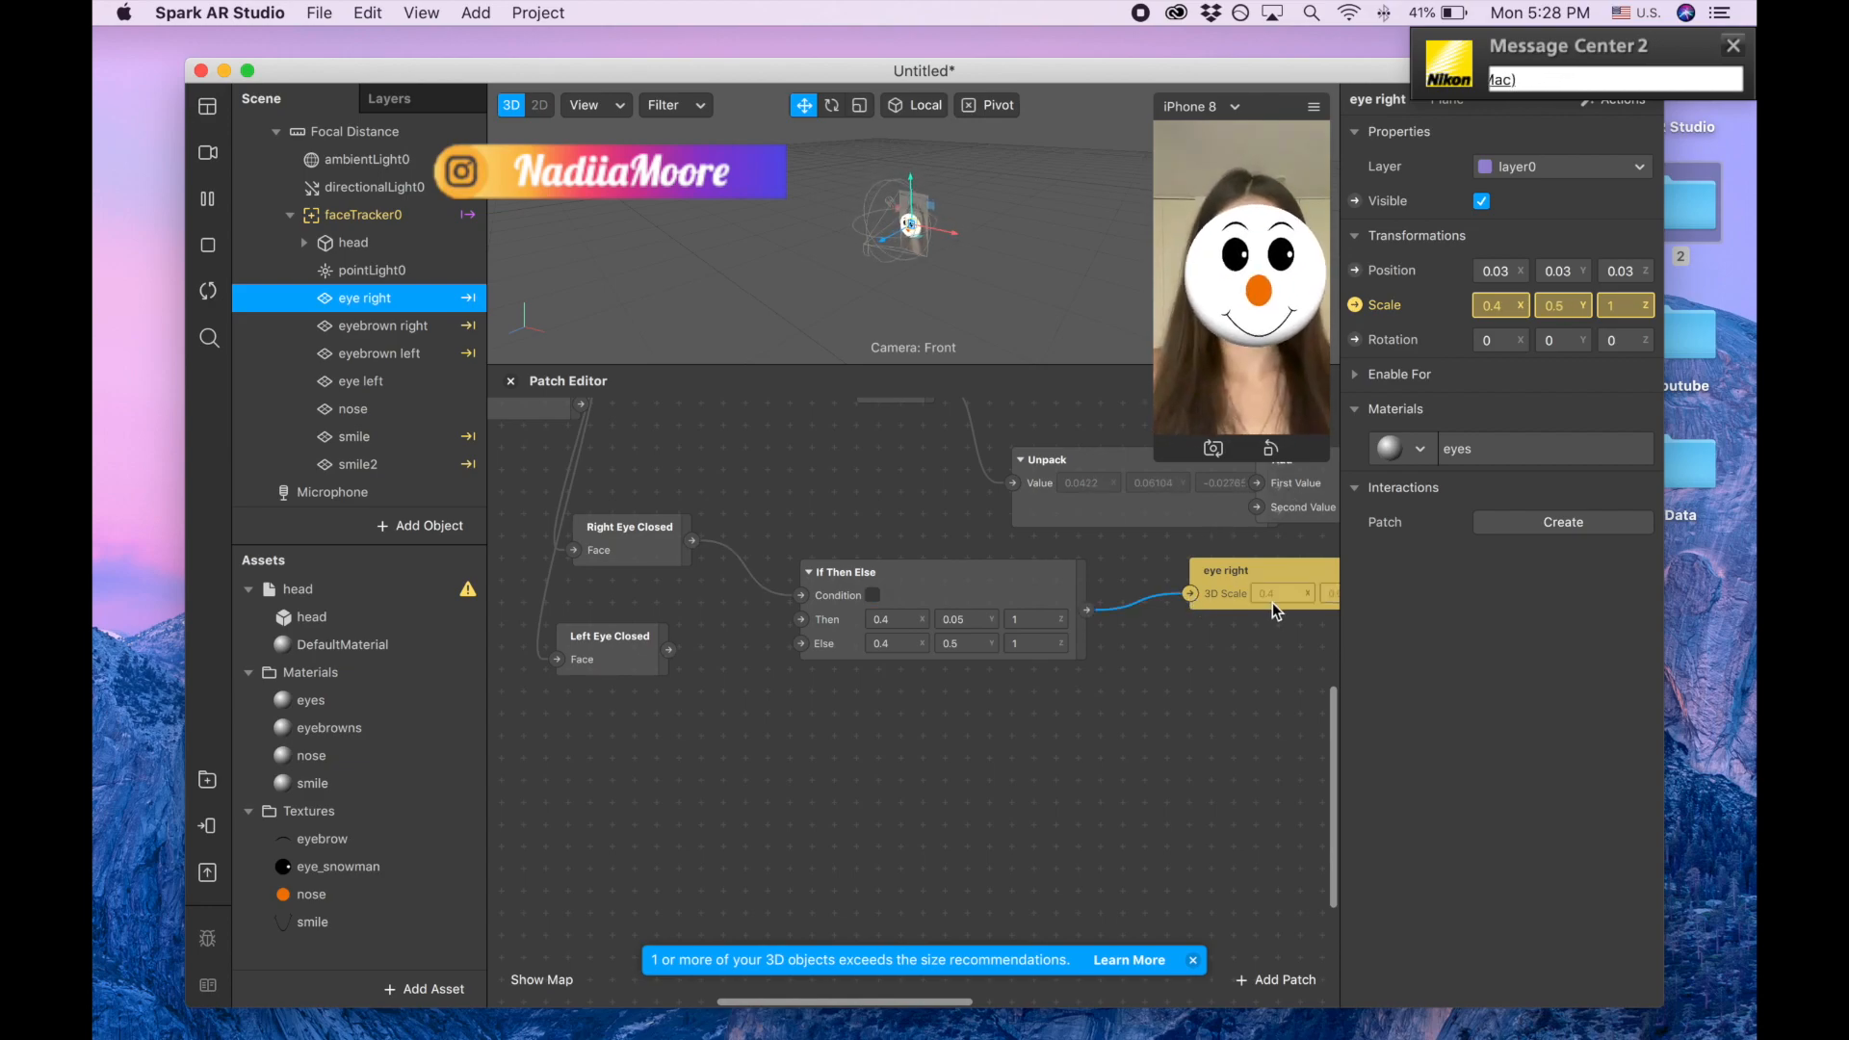
- Duplicate the If Then Else patch below the original and connect Left Eye Closed's Closed State to the copy's Condition
left_click(945, 588)
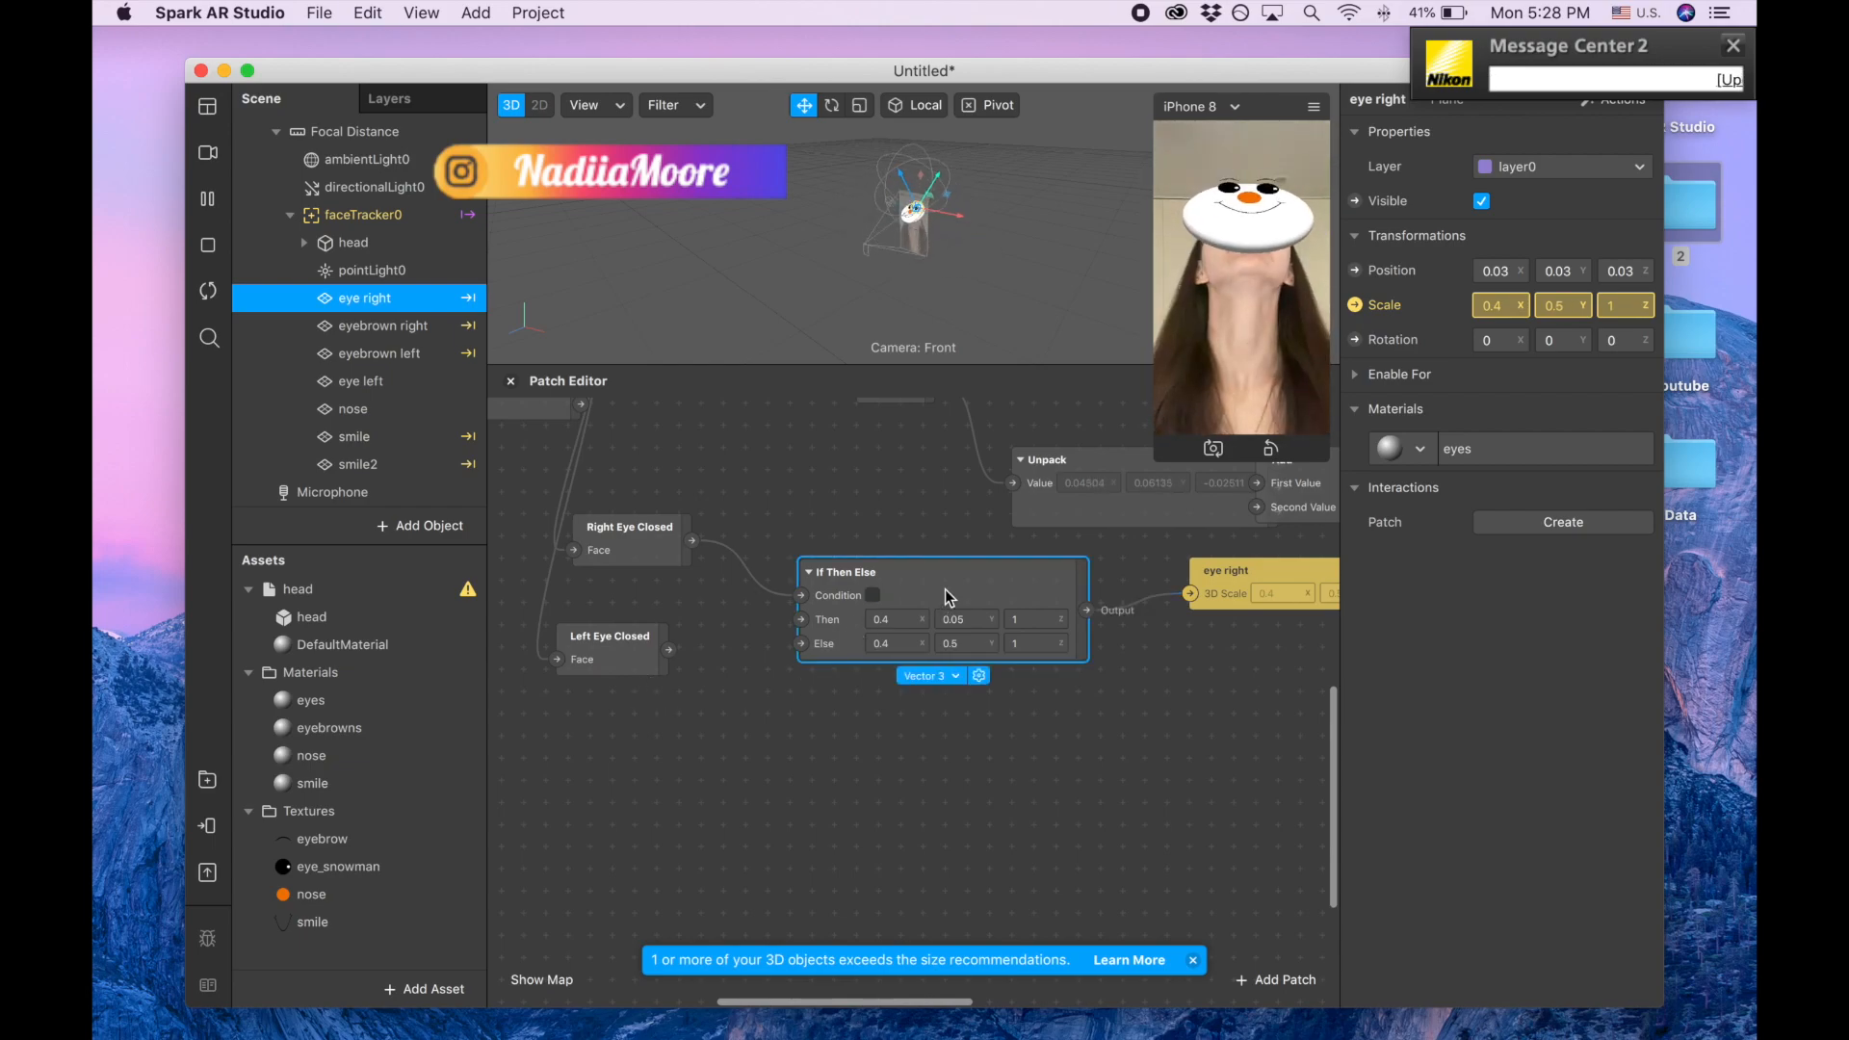
key("super+d")
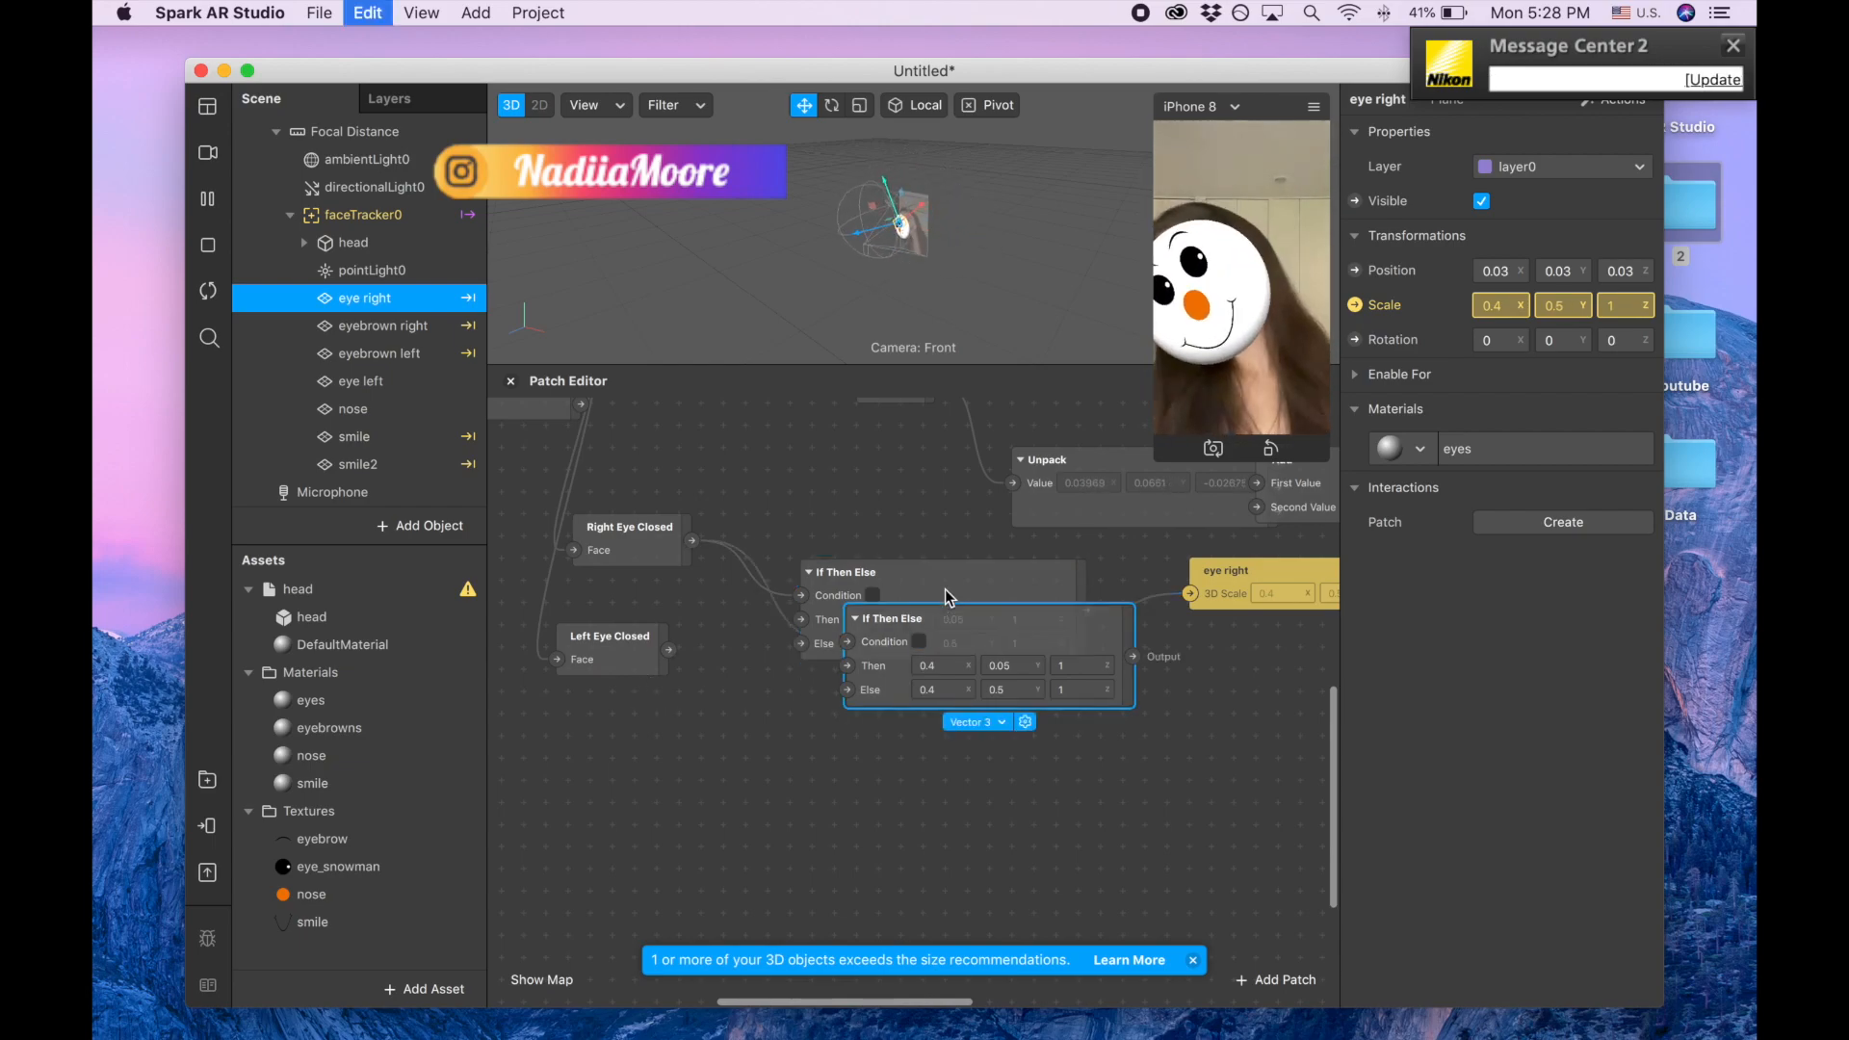
left_click_drag(953, 627, 905, 697)
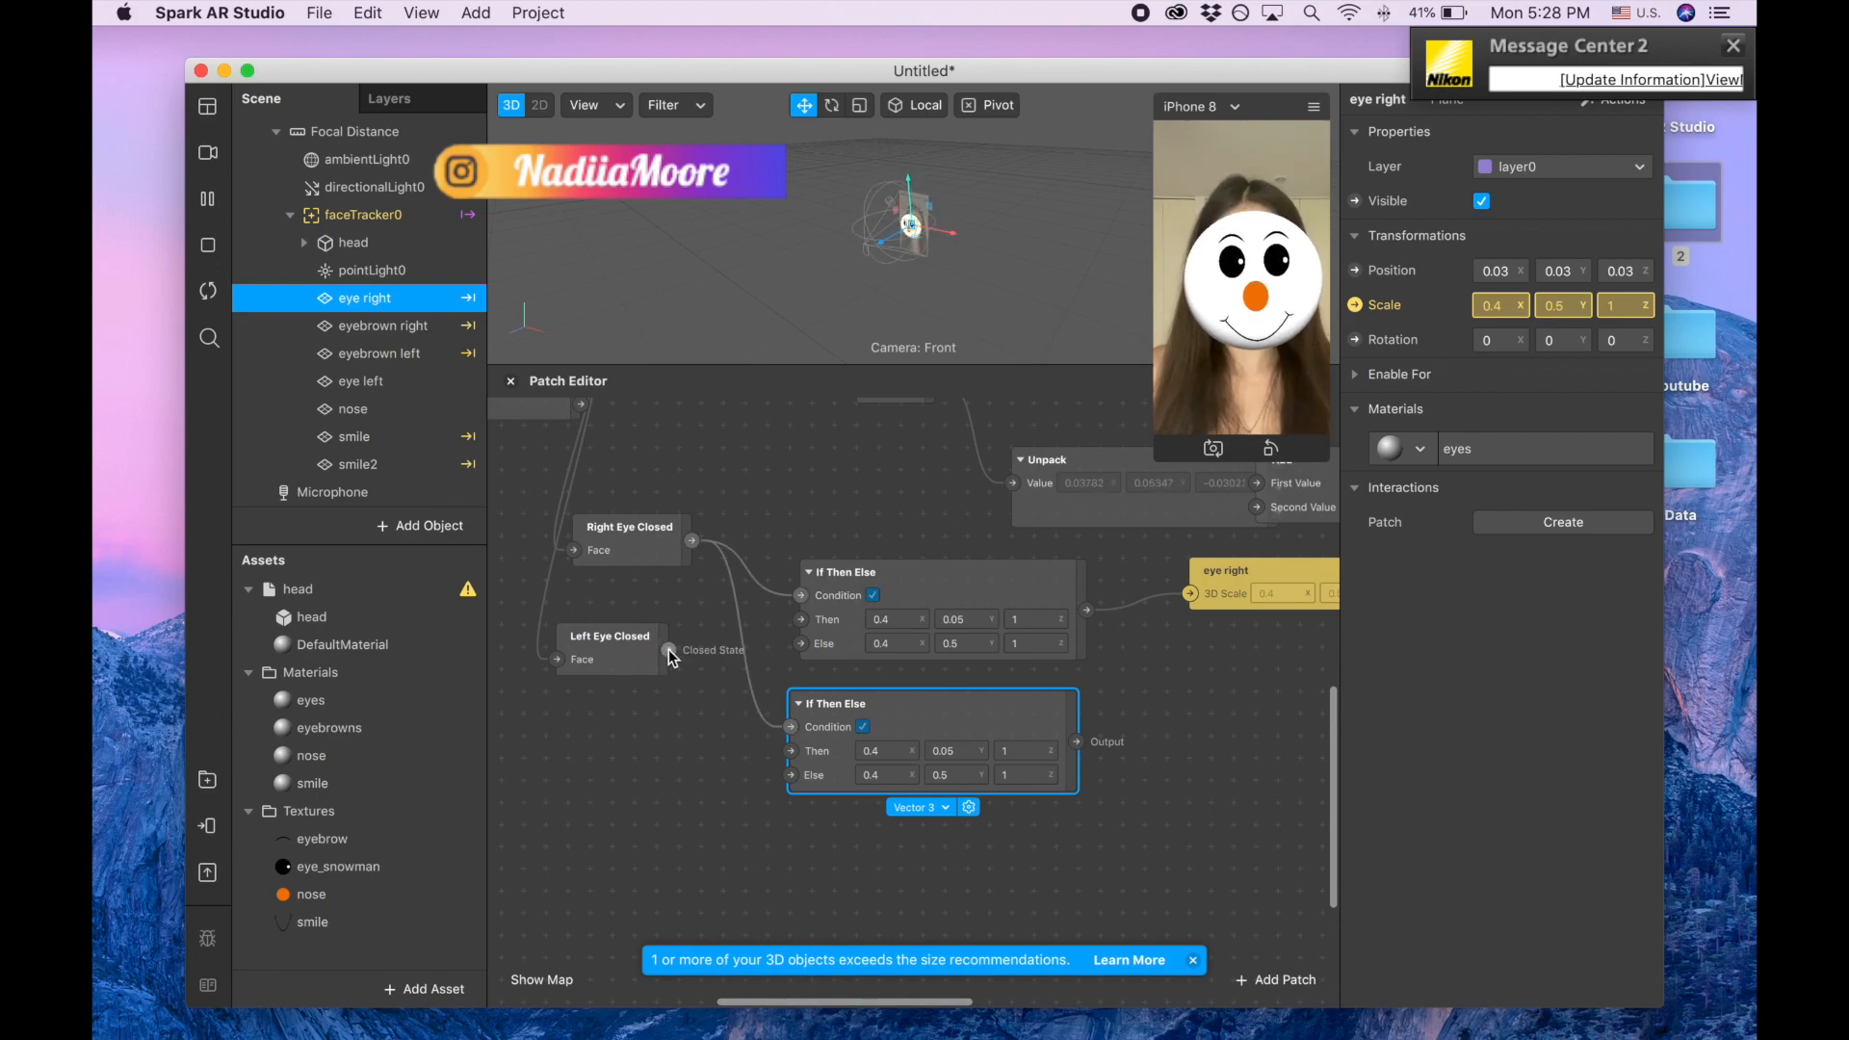
left_click_drag(668, 649, 789, 729)
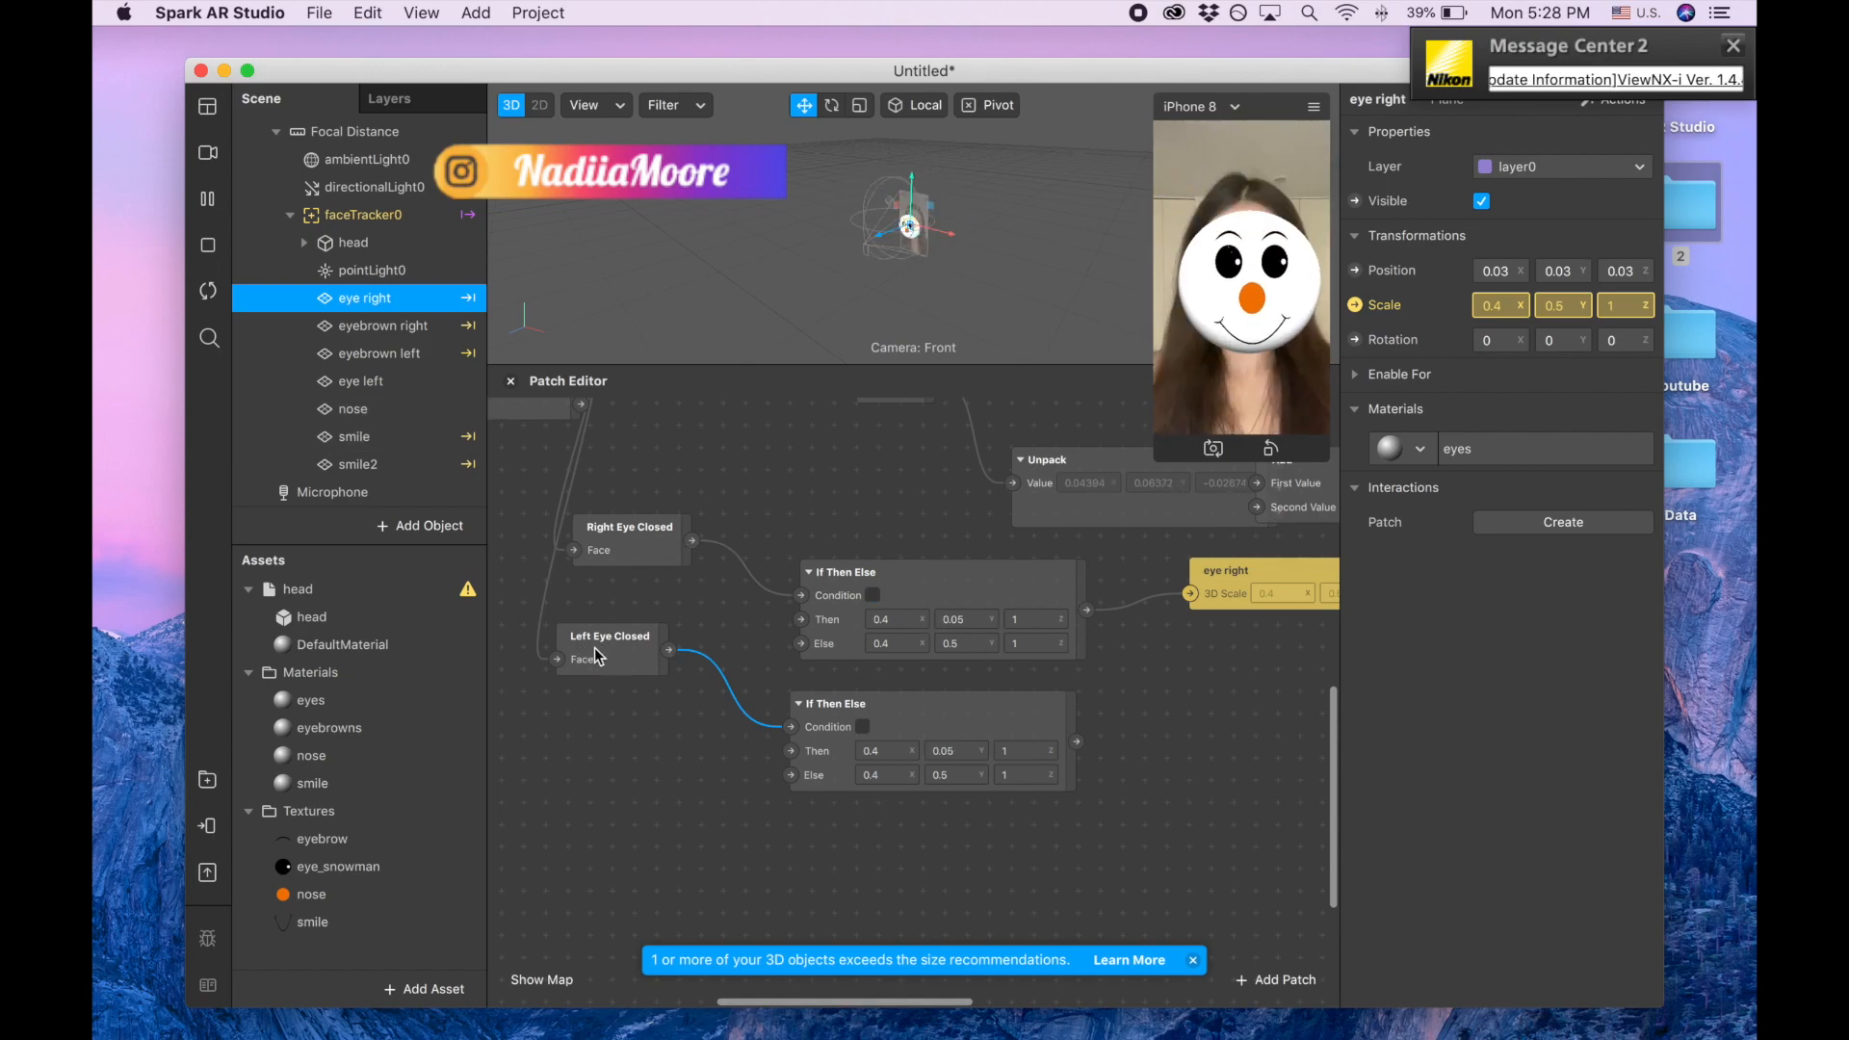
- Create a 3D Scale patch for eye left and connect the duplicated If Then Else patch's Output to it
left_click(393, 383)
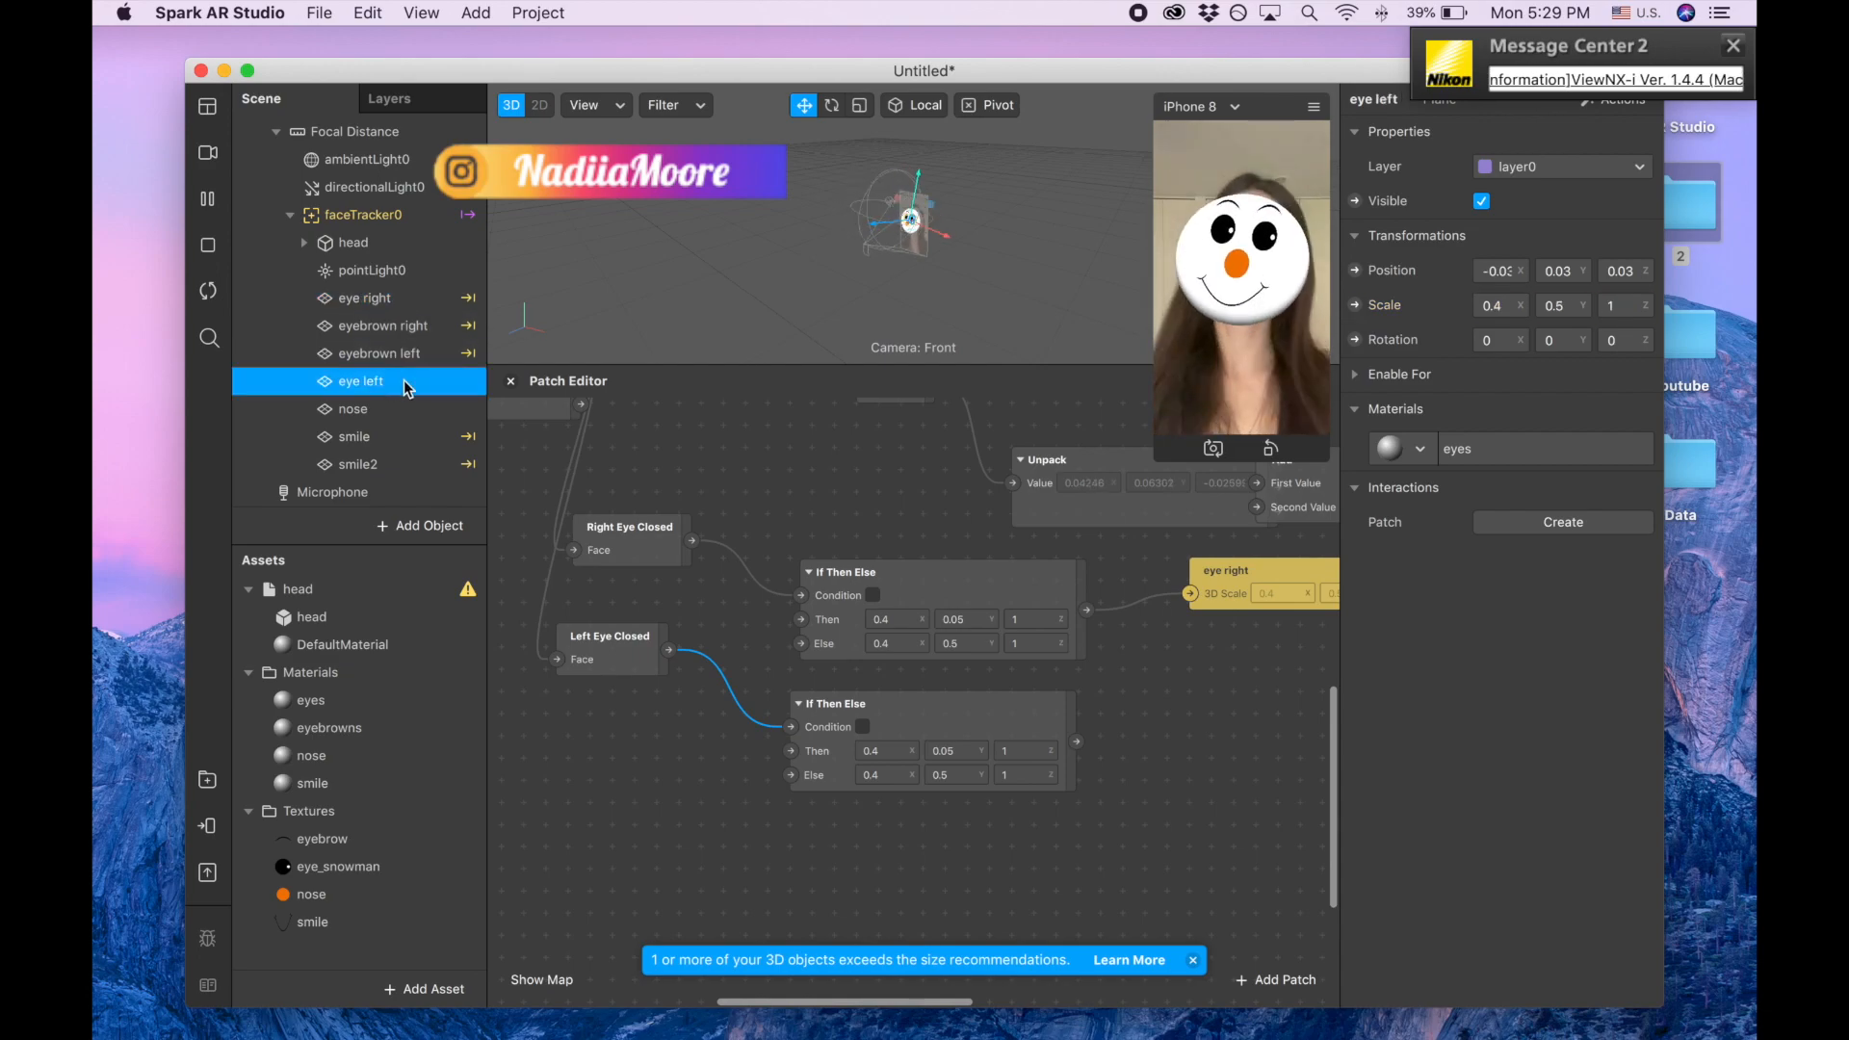
left_click(1356, 305)
left_click_drag(1076, 720, 1306, 728)
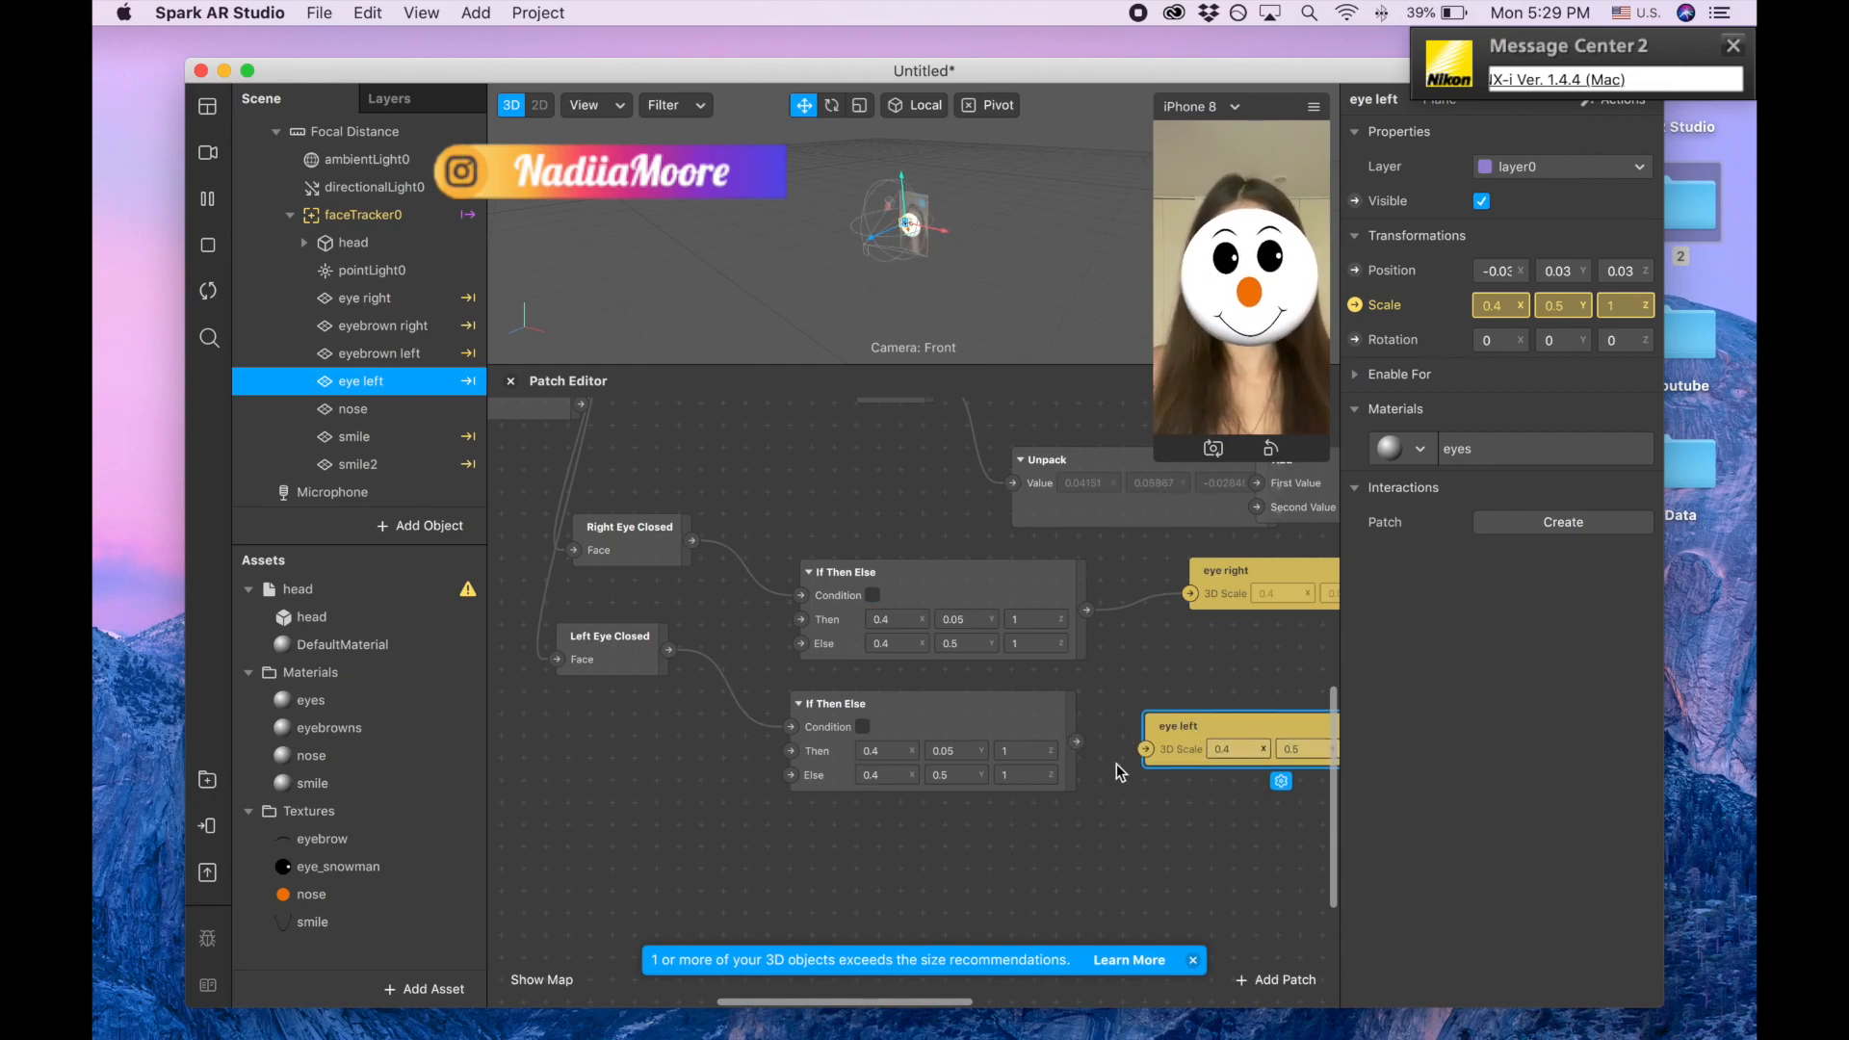
left_click_drag(1076, 741, 1146, 749)
- Enlarge the iPhone 8 preview to examine how the snowman's eyes react to the tracked face
left_click_drag(1156, 466, 908, 758)
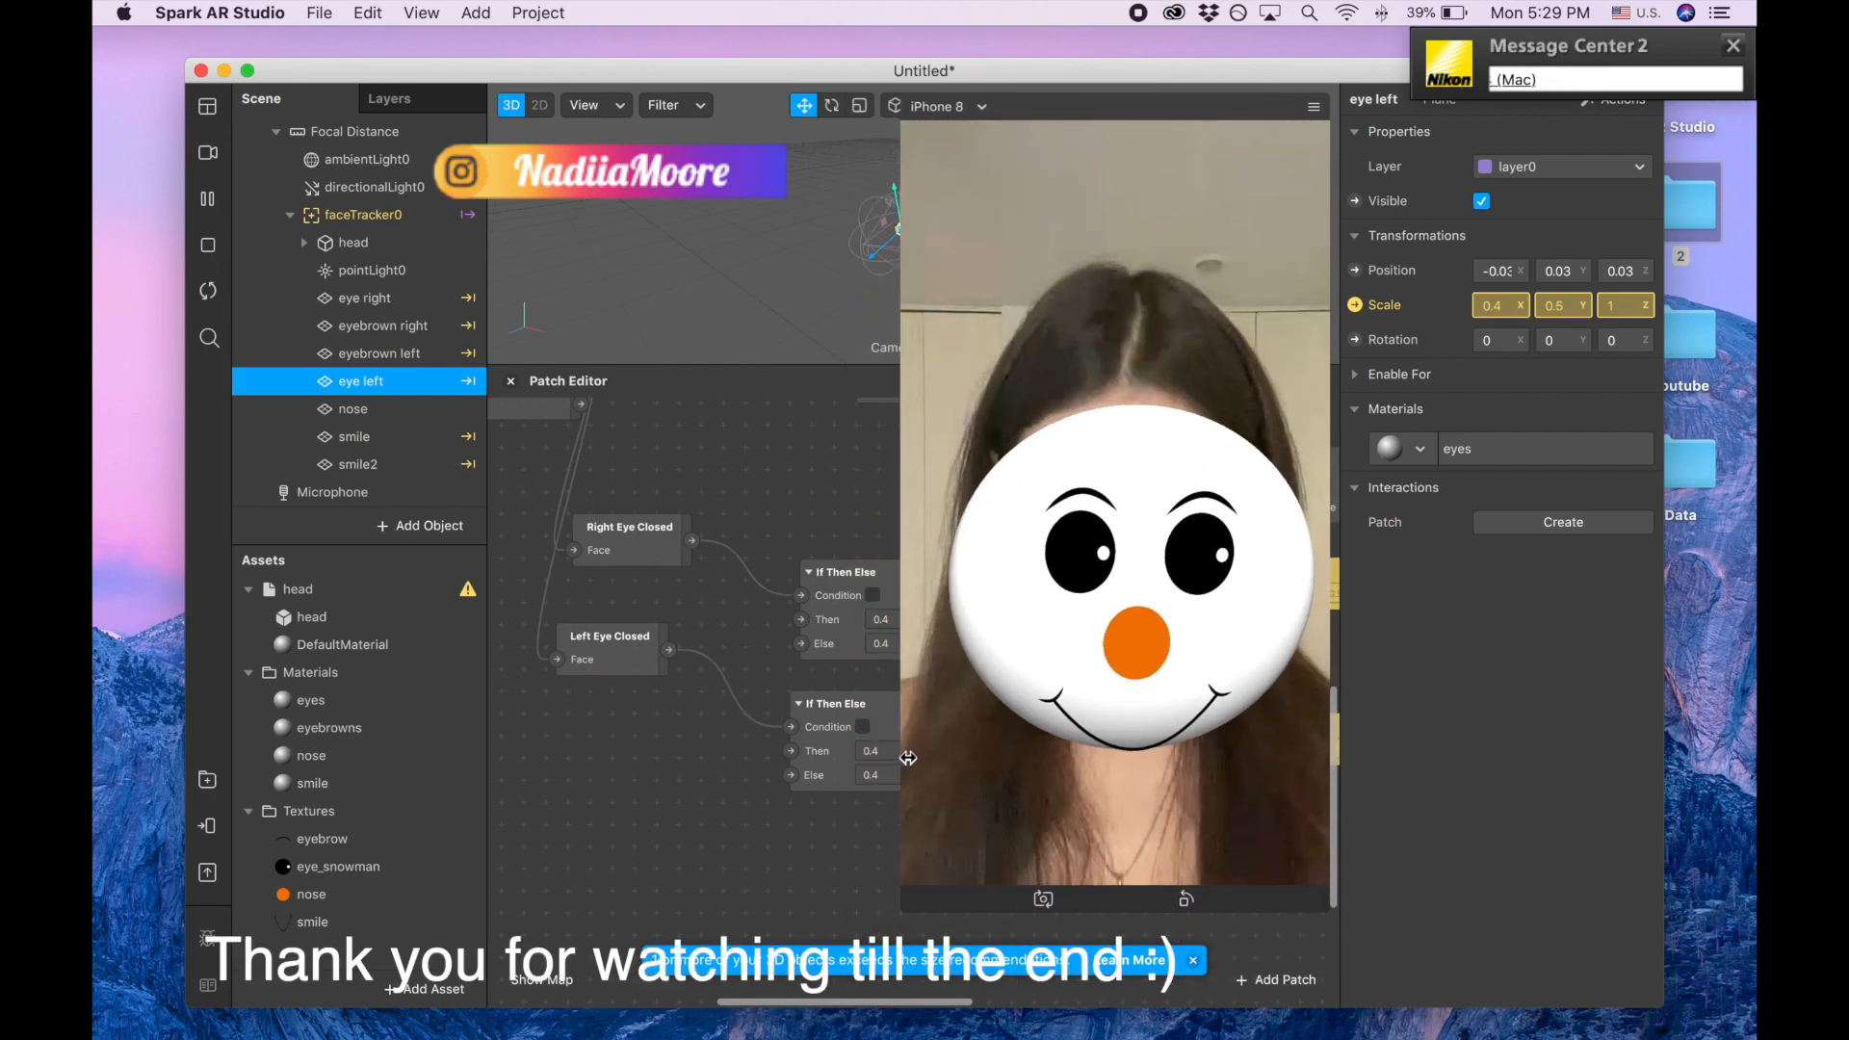